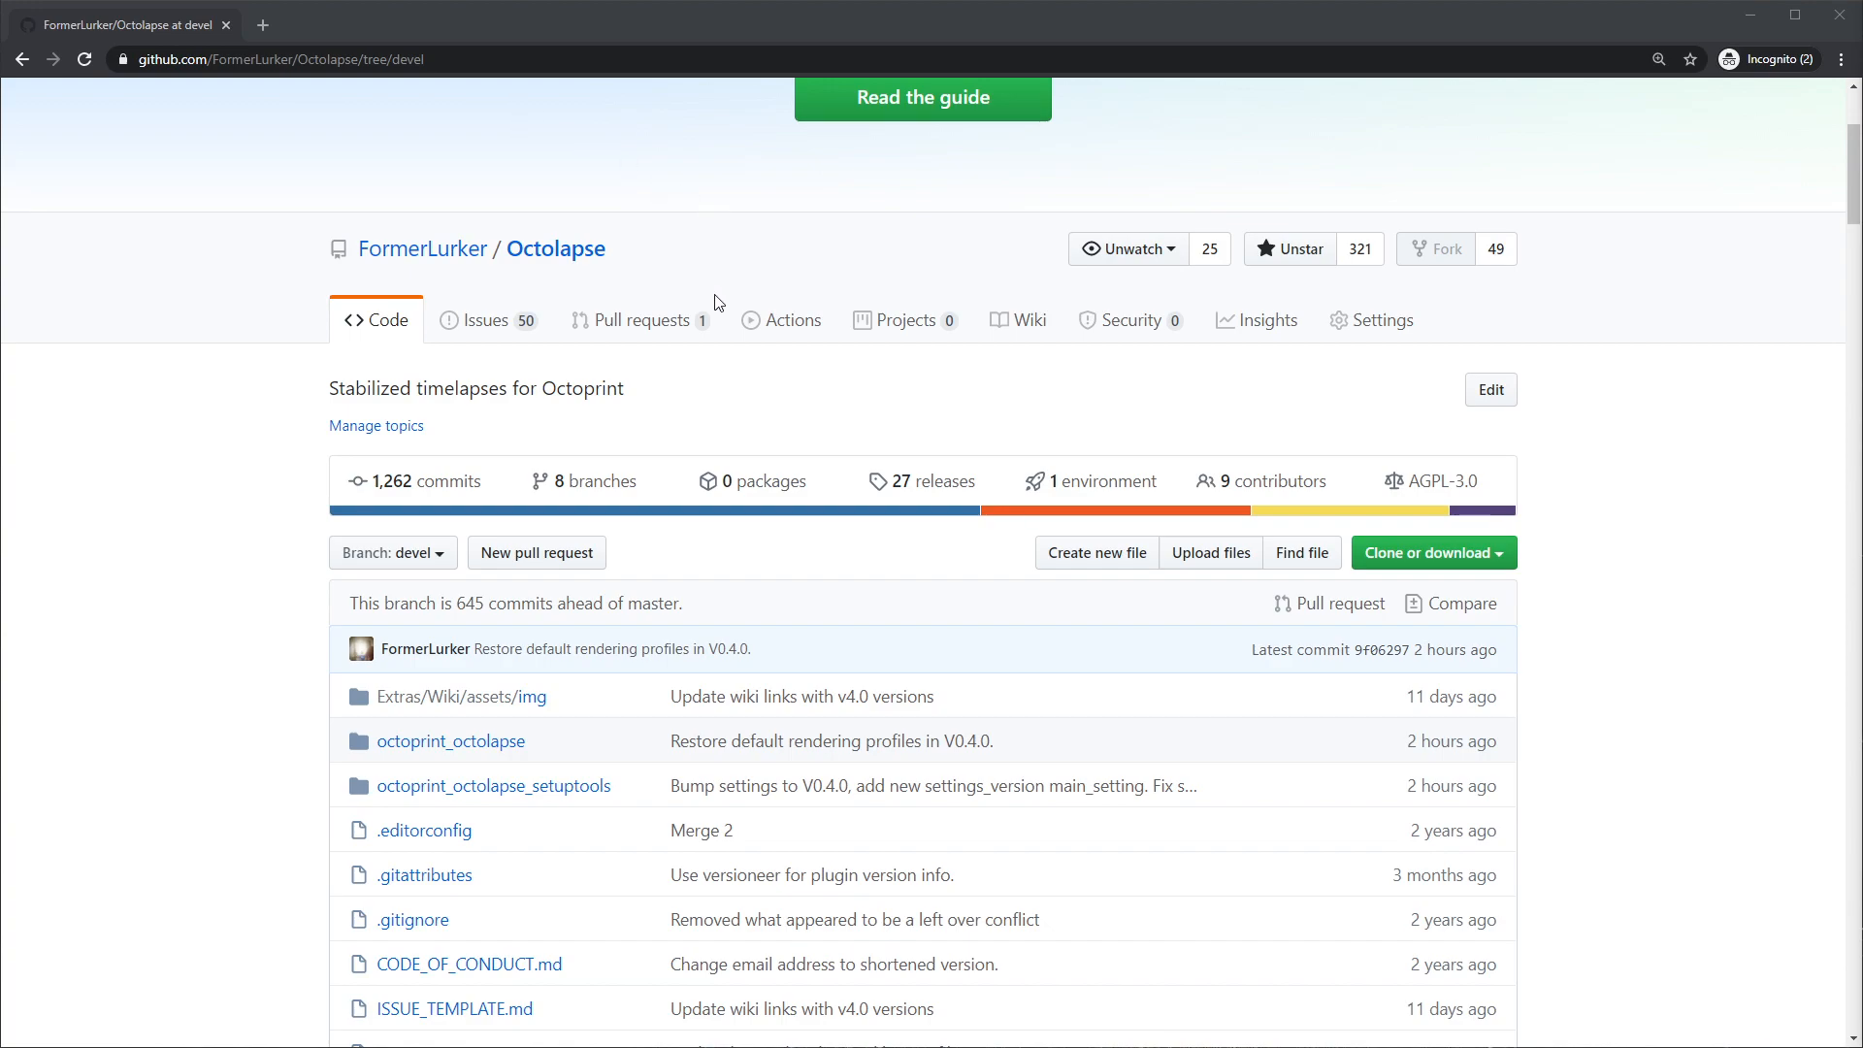
- Open the Octolapse repository's wiki and go to the Getting Started page for the latest version (v0.4+)
scroll(791, 349, up, 3)
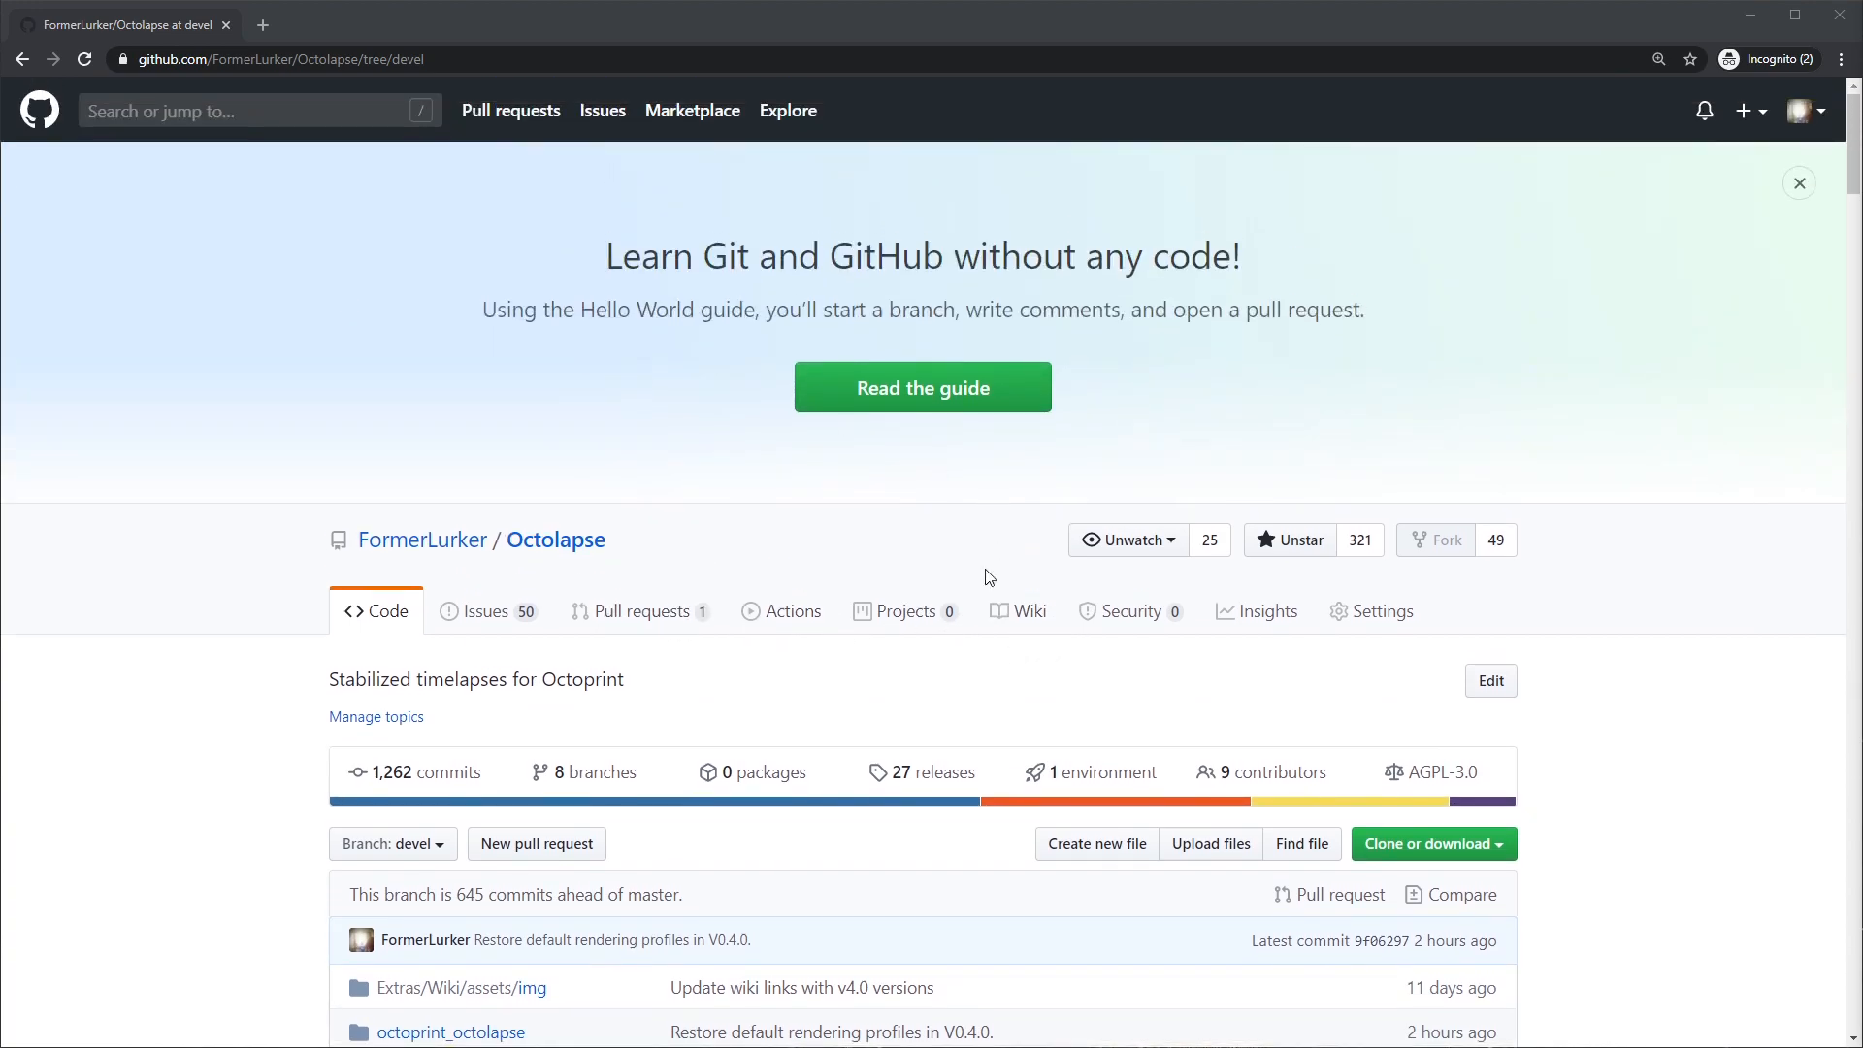
click(1027, 620)
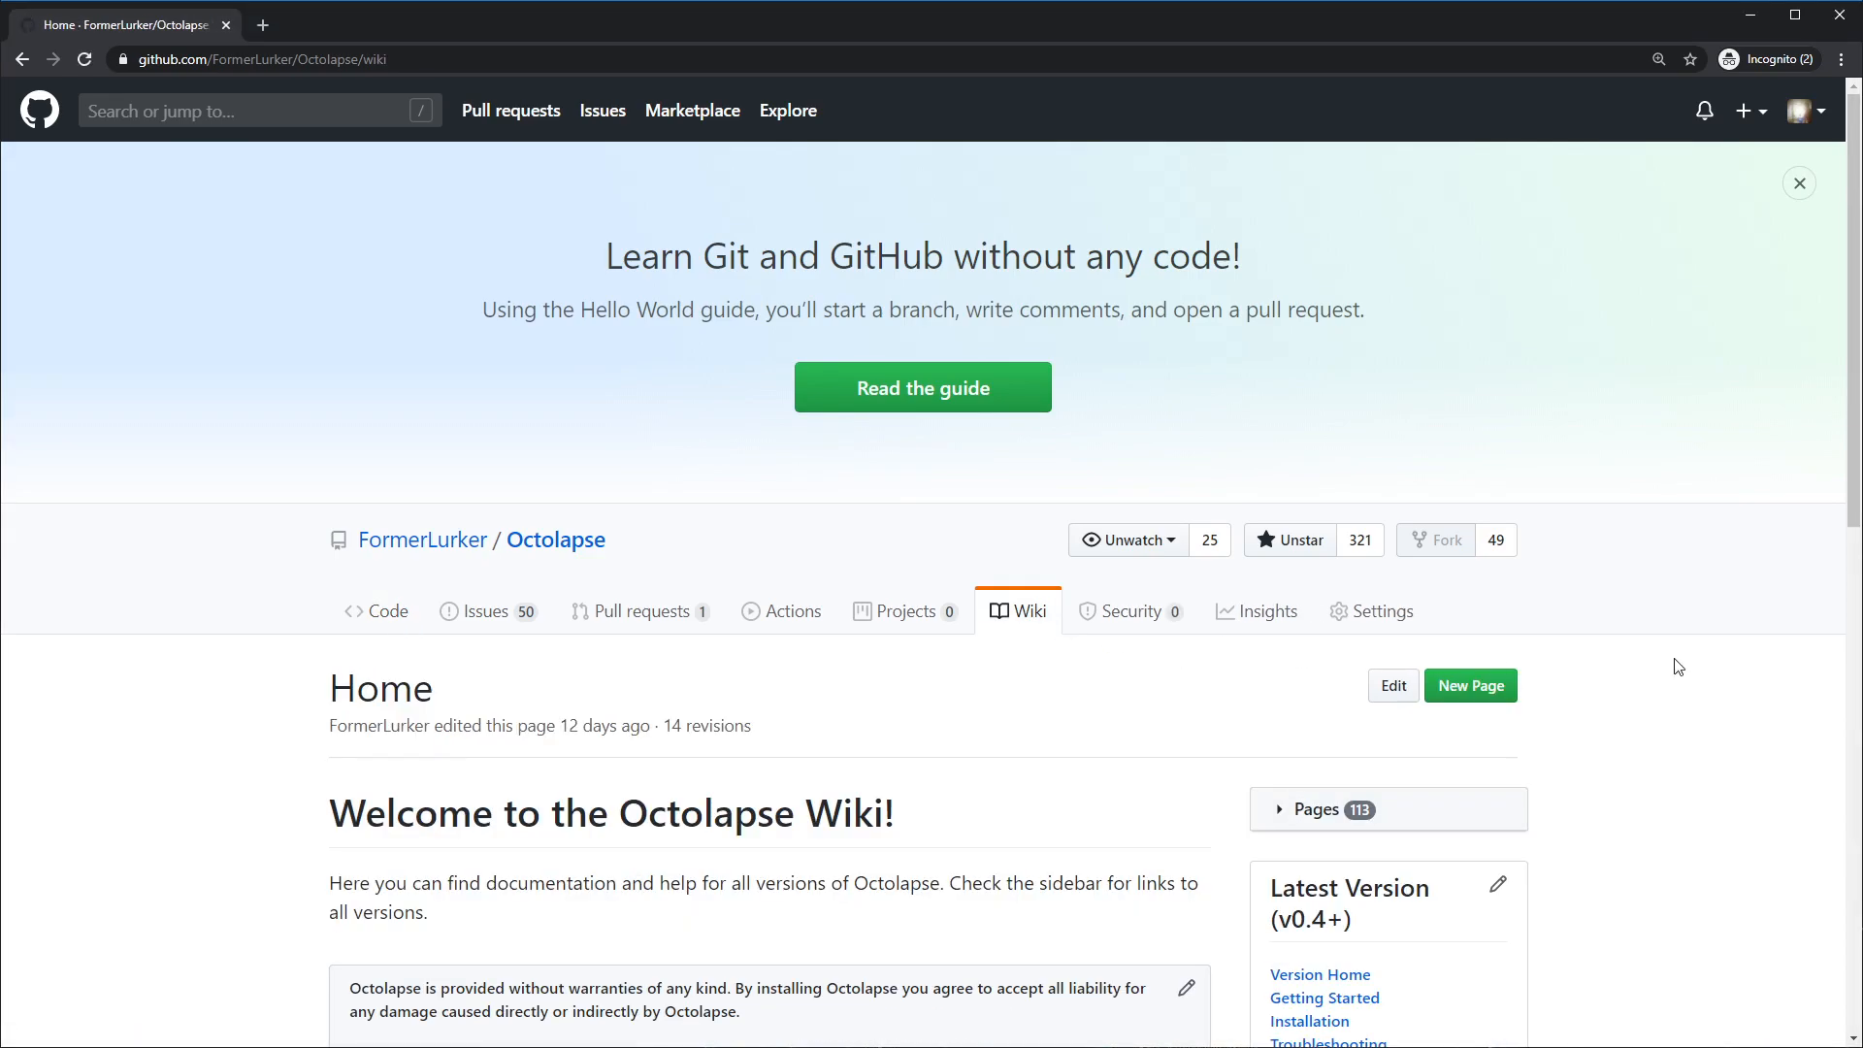
scroll(1533, 891, down, 1)
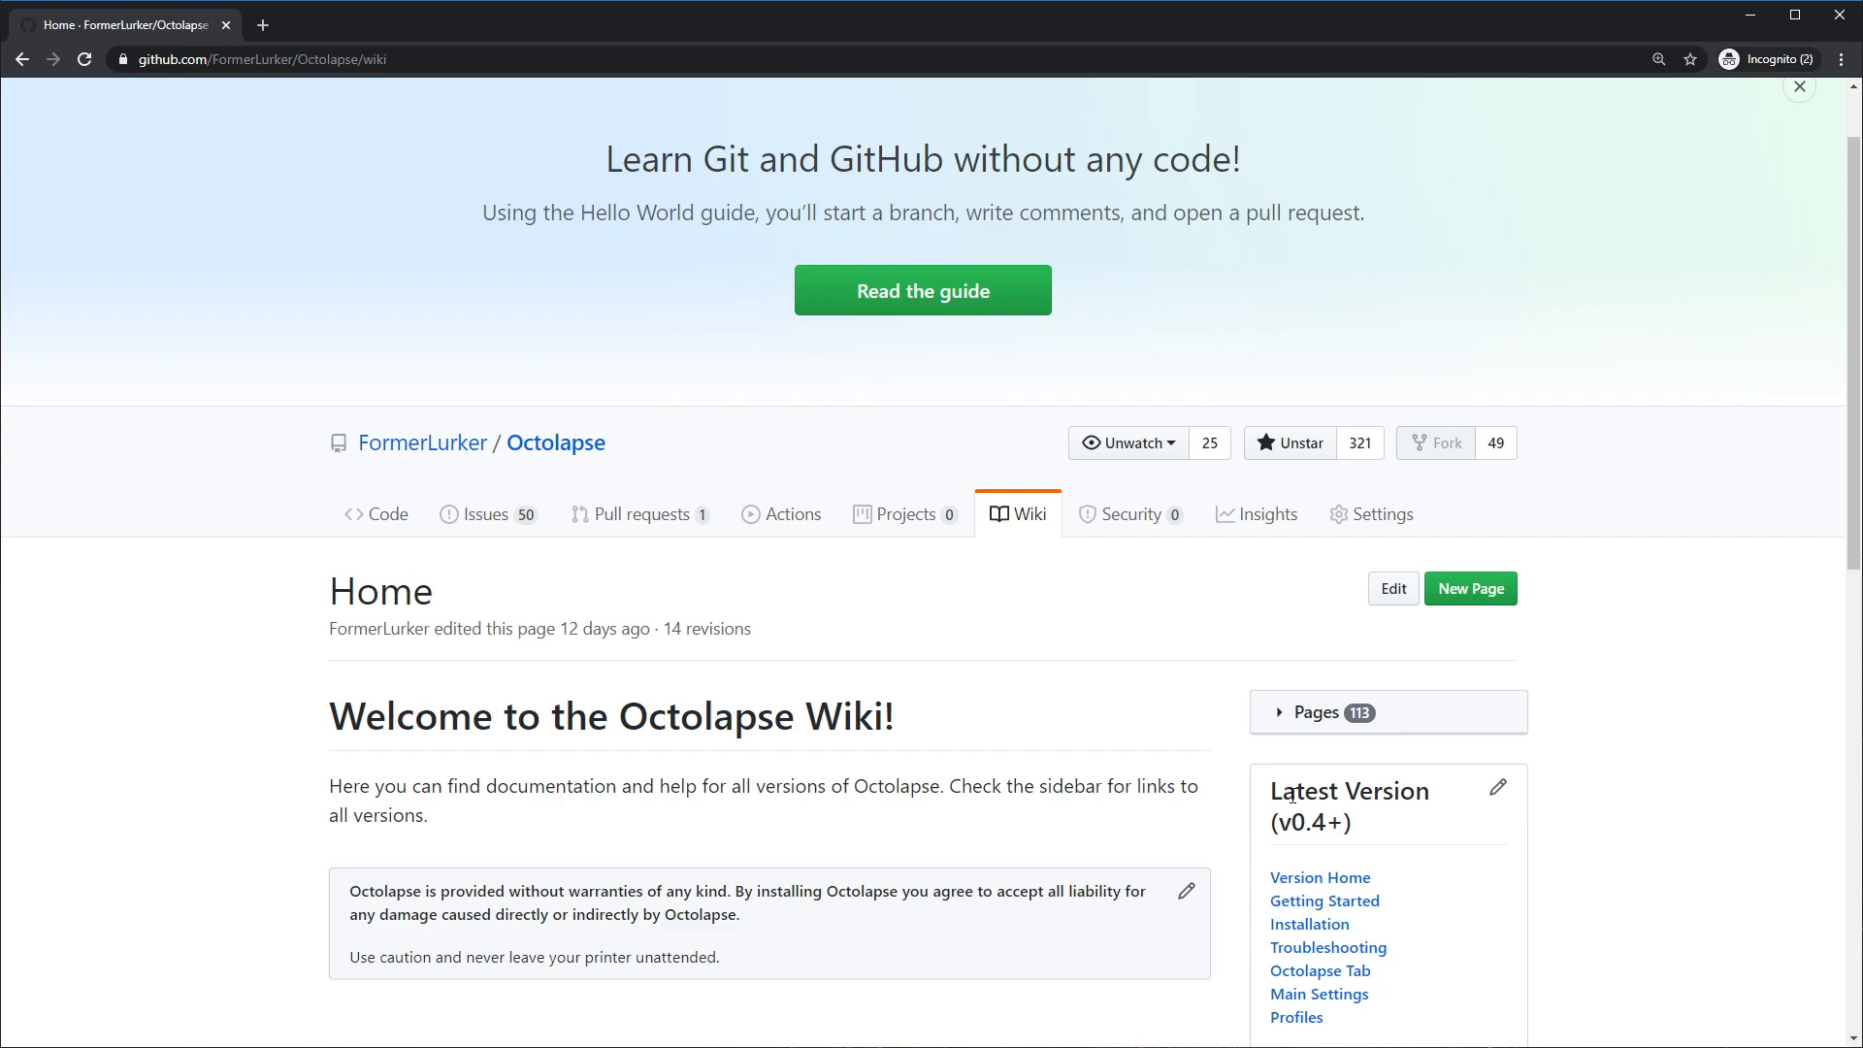
drag(1294, 831, 1338, 824)
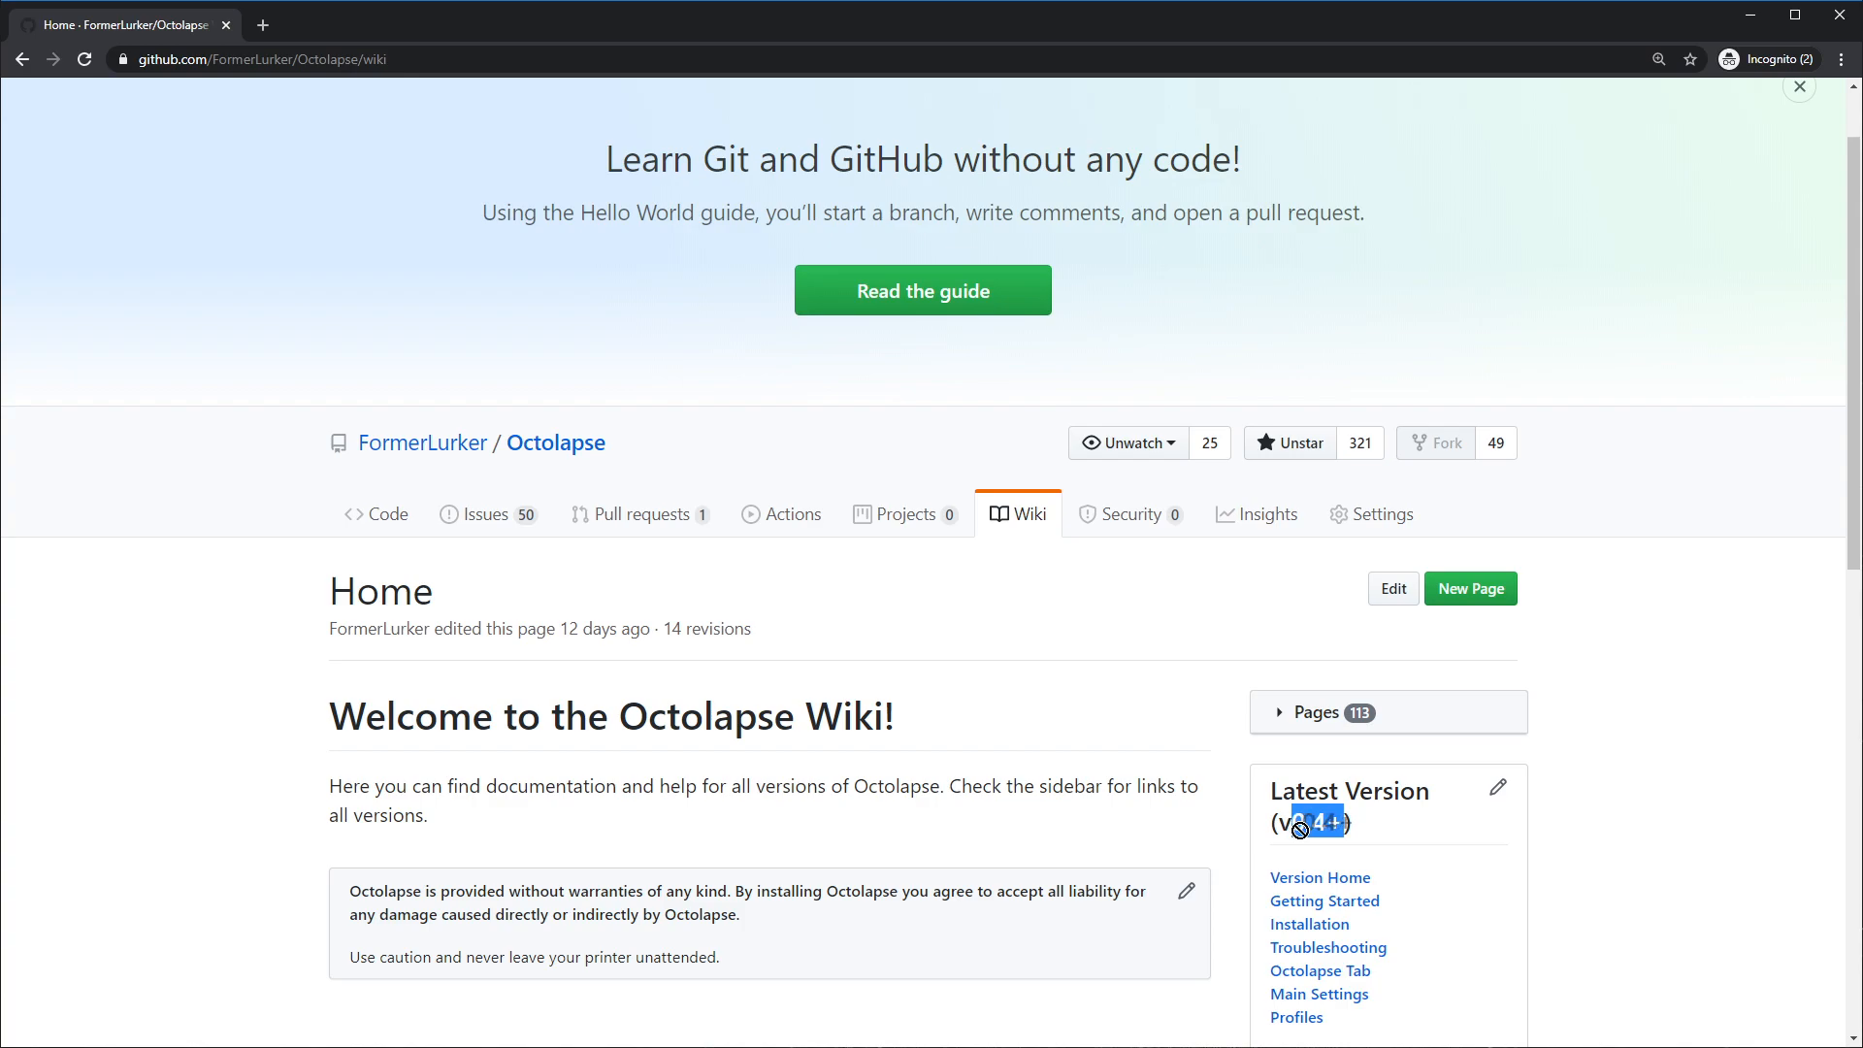
click(1334, 810)
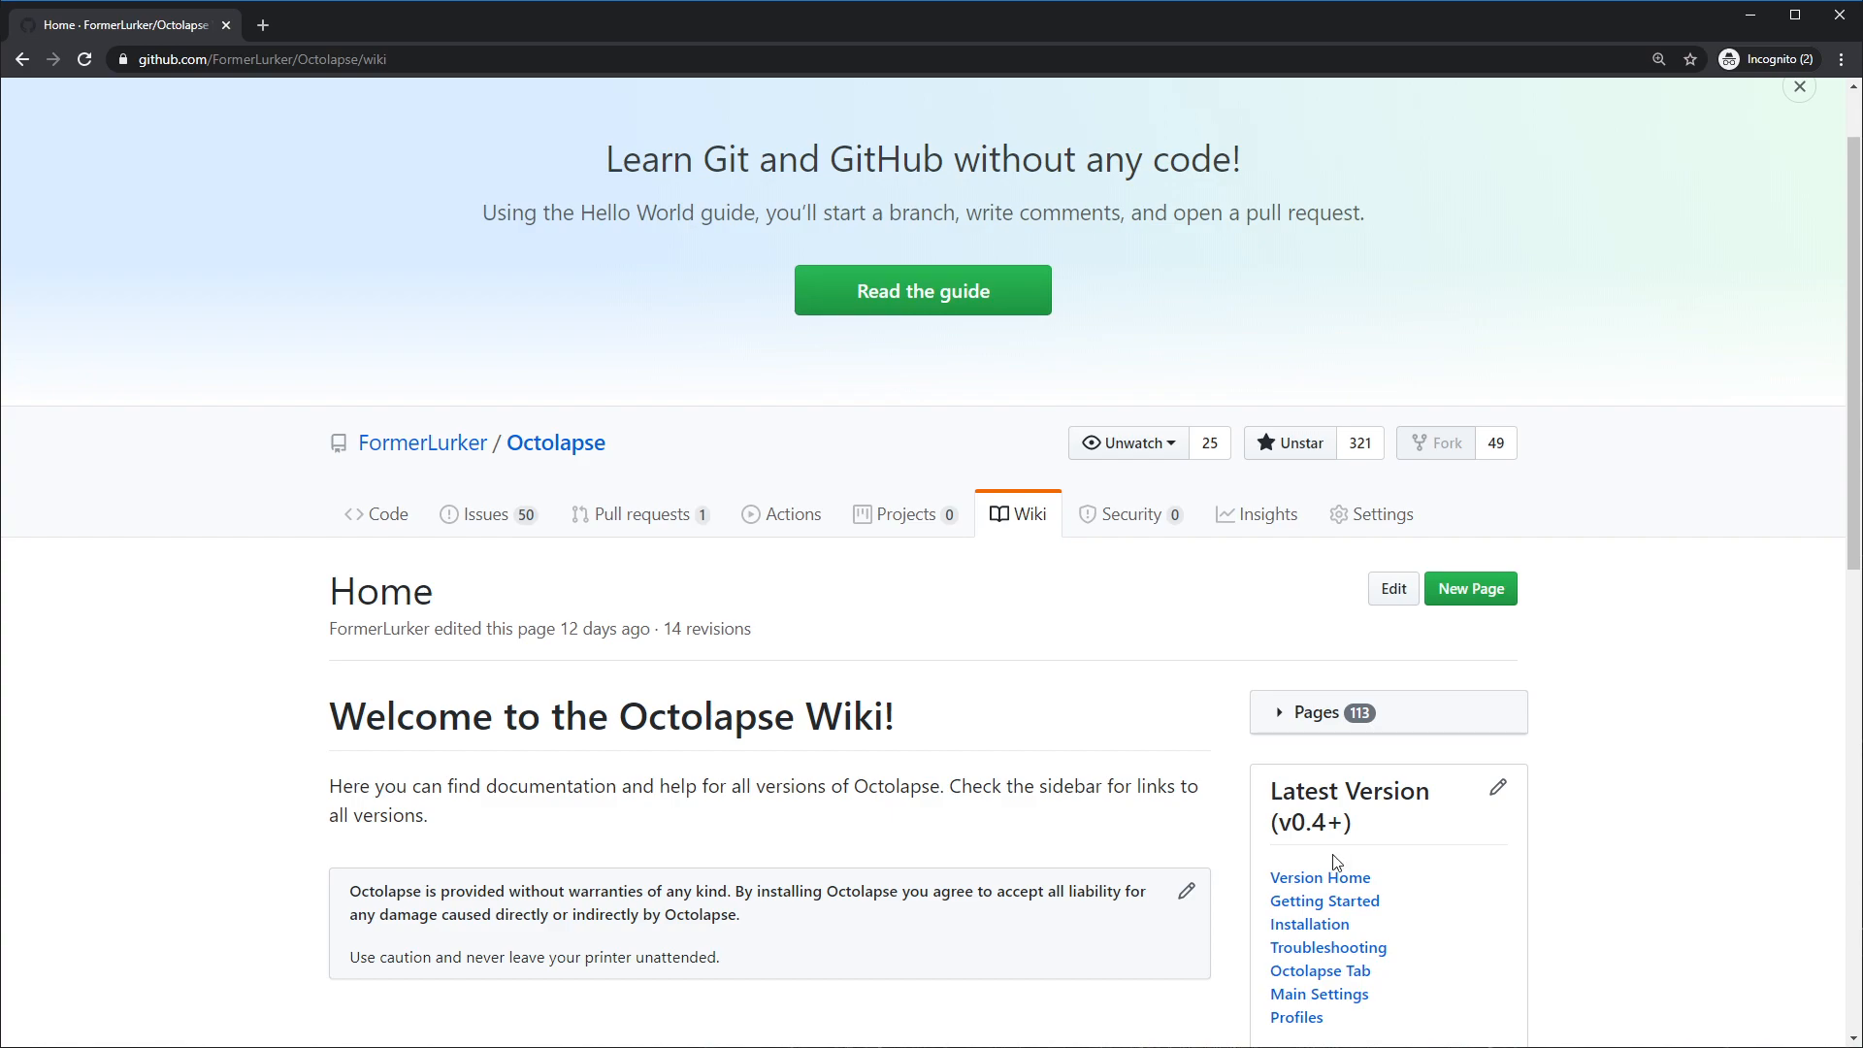
click(1325, 902)
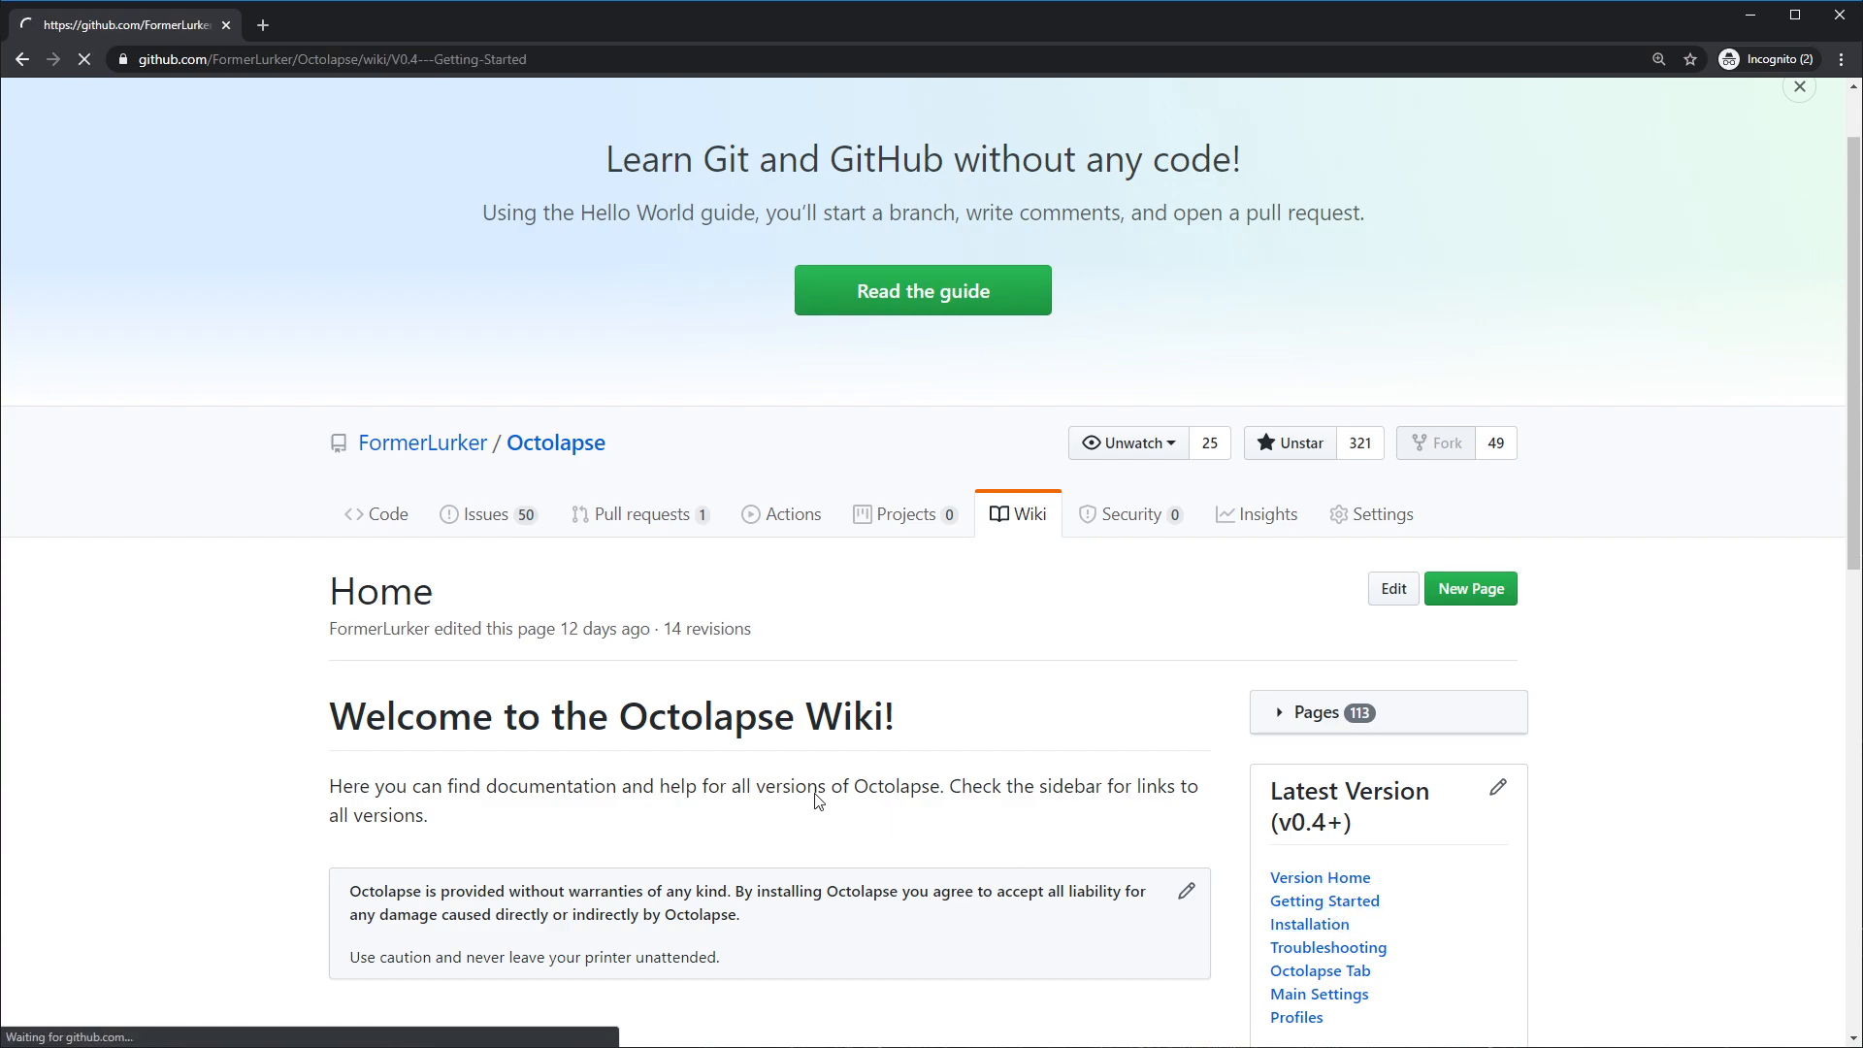
- Check the note on upgrading from V0.3.4 in the Getting Started guide and open the linked installation instructions
scroll(804, 763, down, 4)
scroll(283, 454, up, 2)
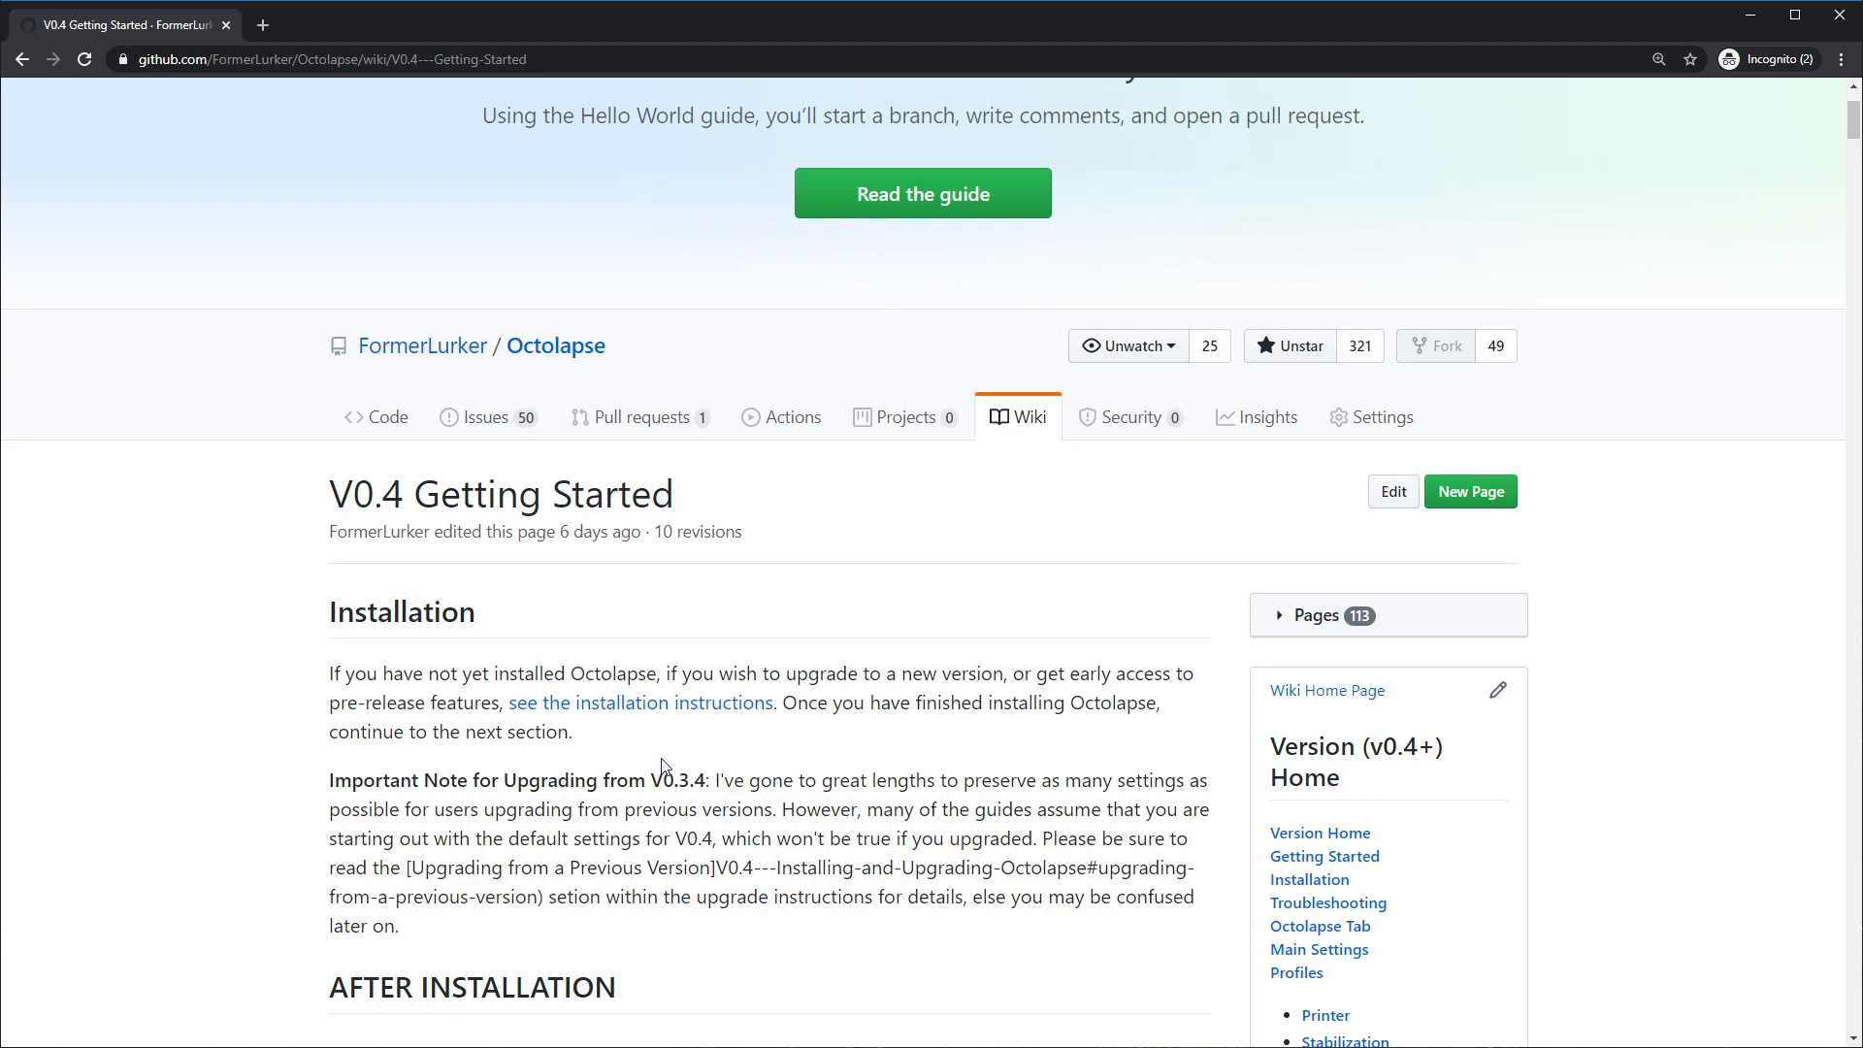
drag(645, 784, 707, 788)
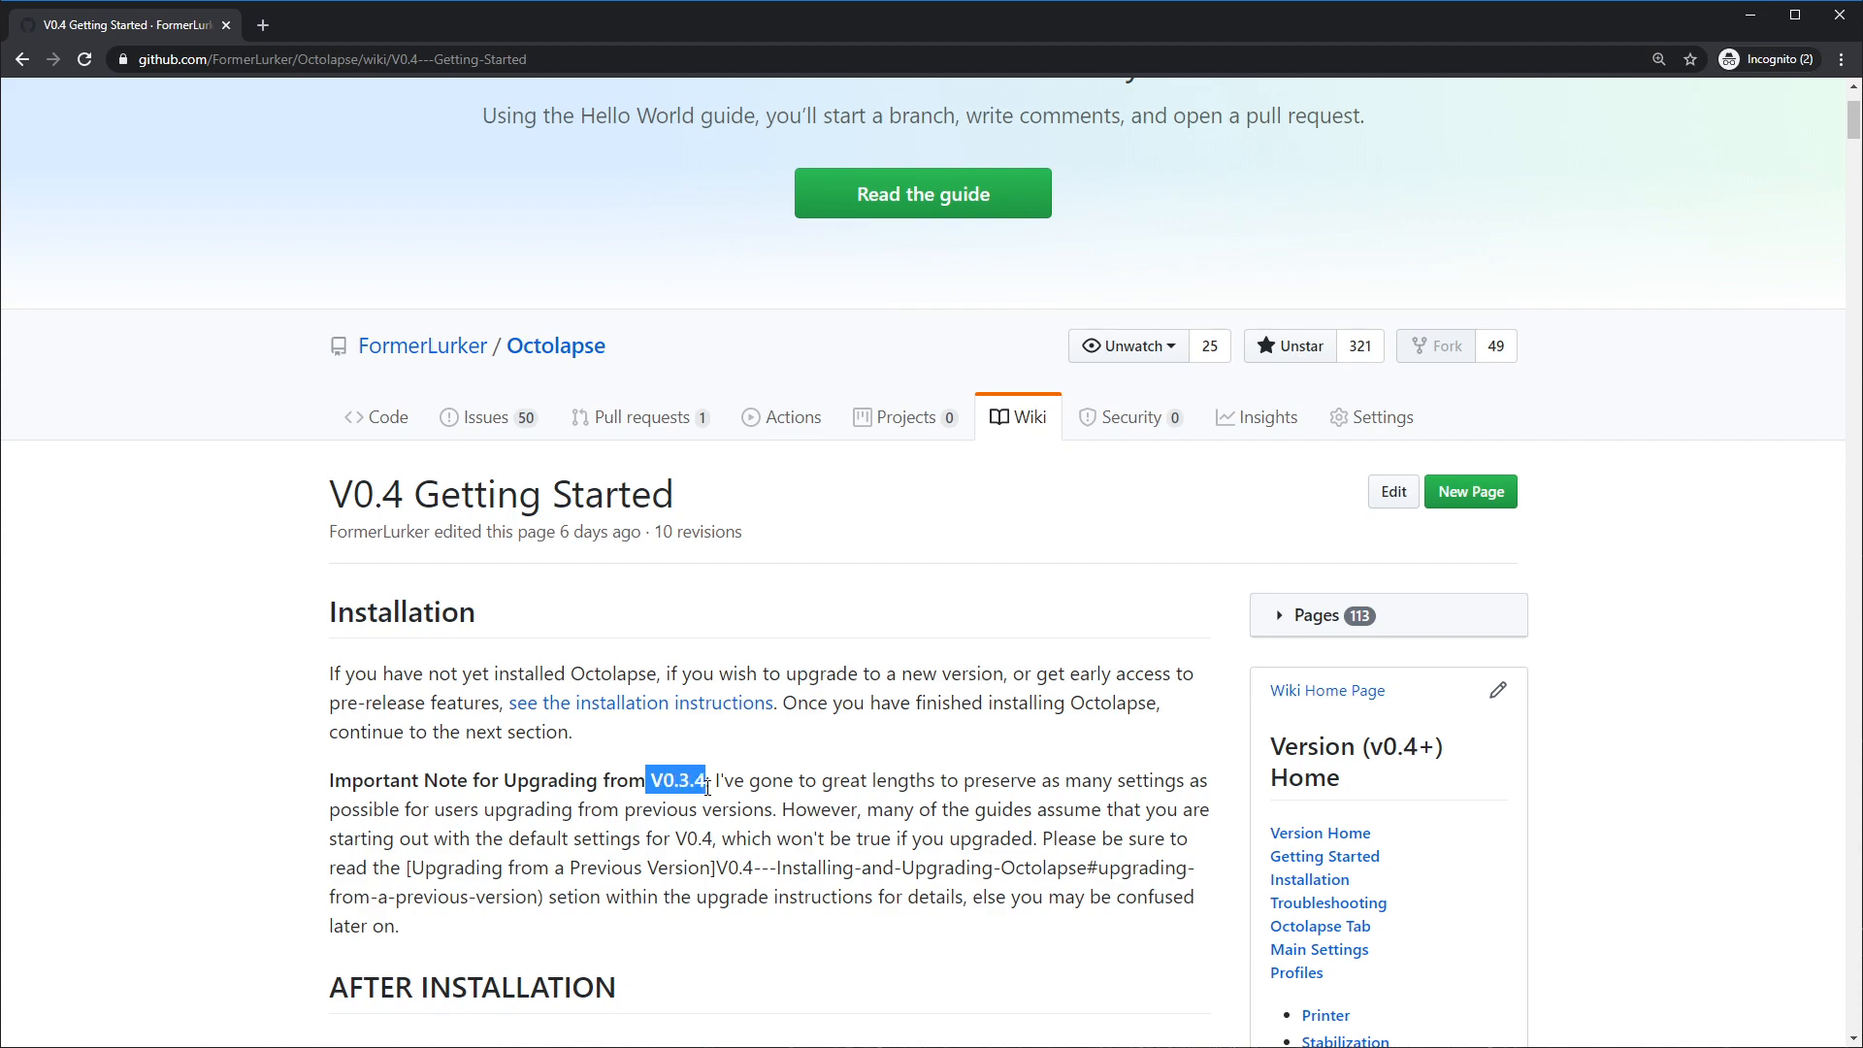
click(684, 791)
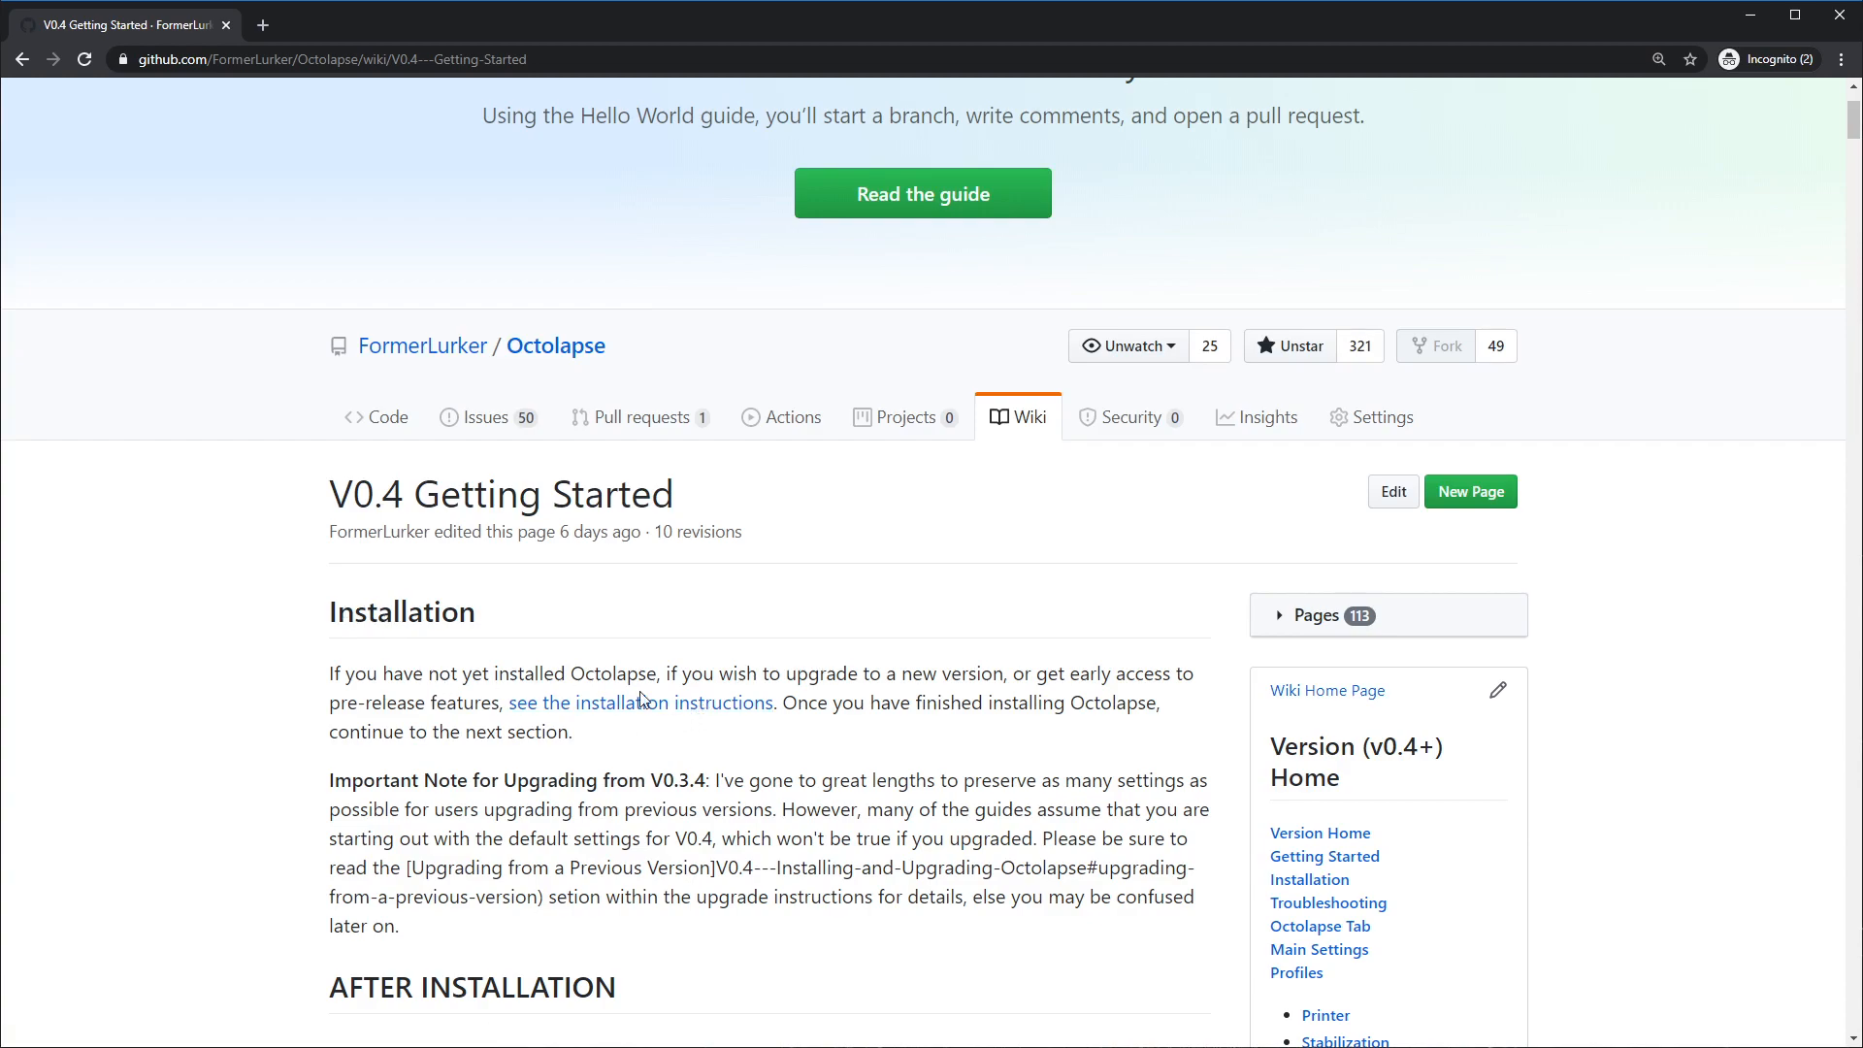
click(714, 713)
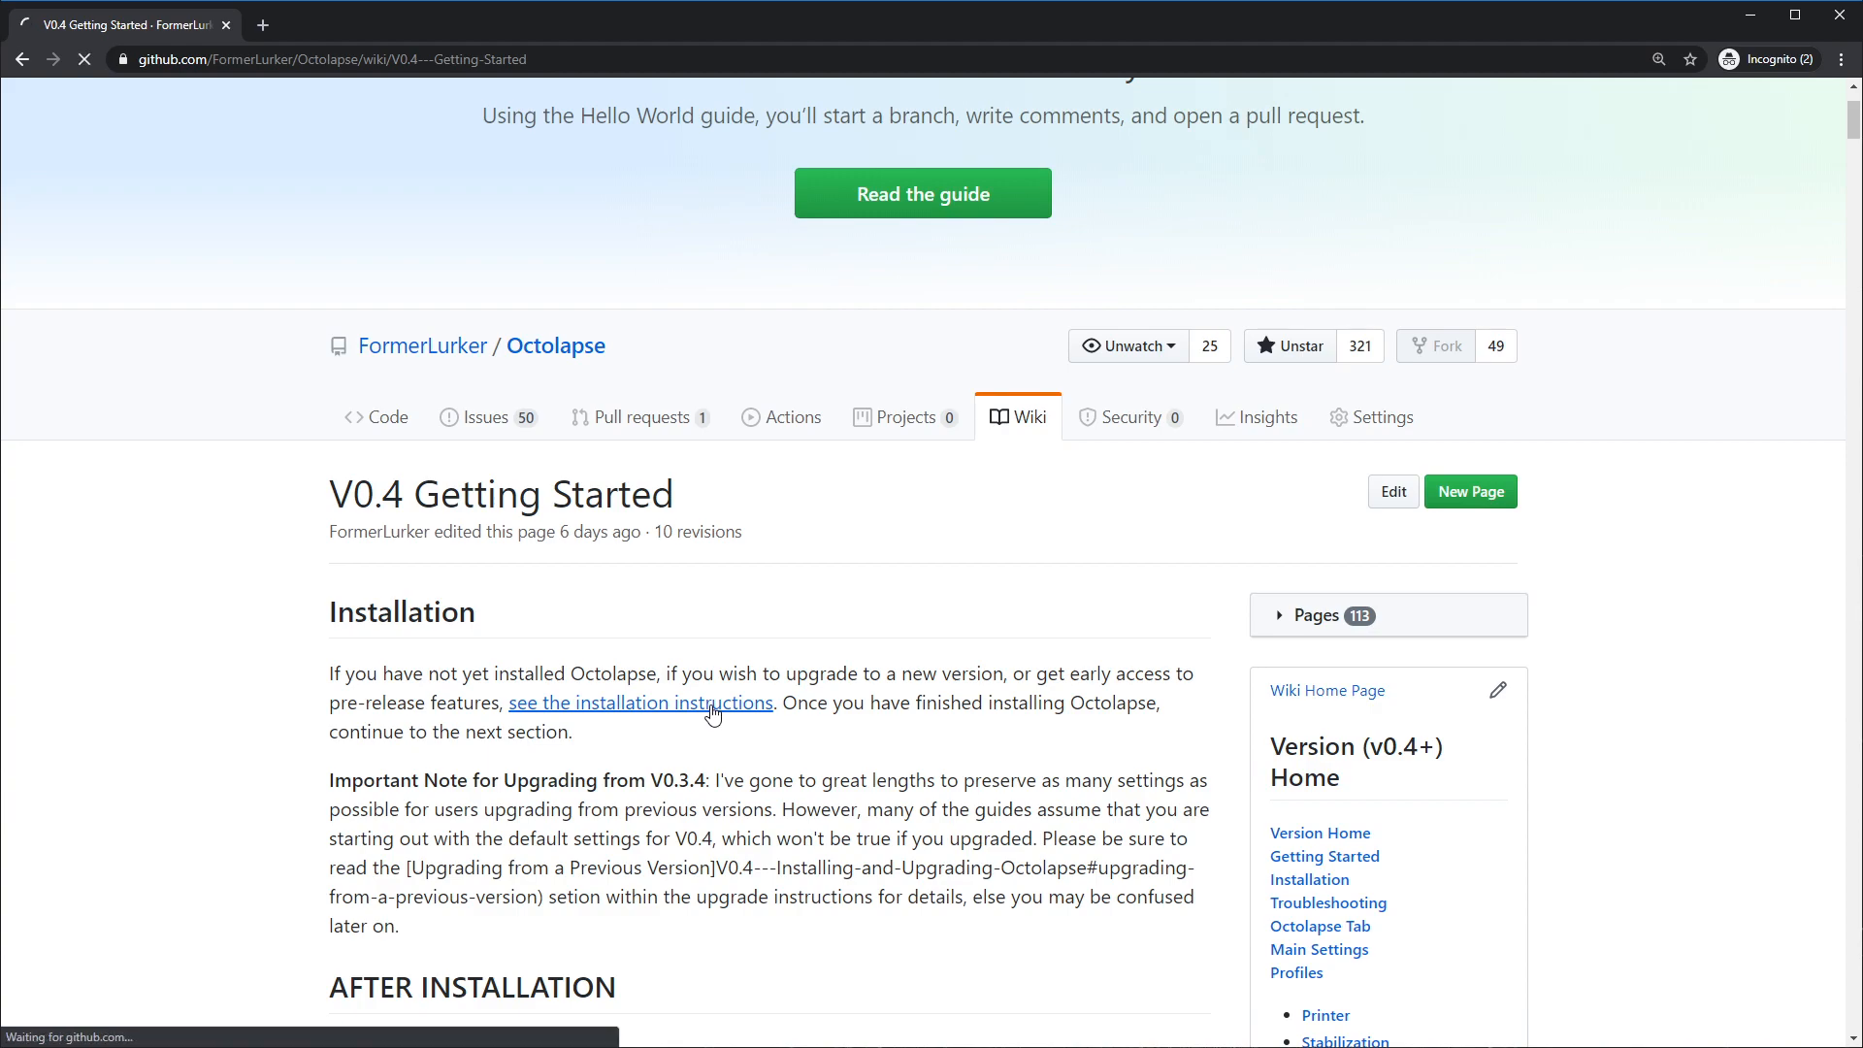
- Review the Prerequisites section and select the Python 3 dev package command "sudo apt-get install python3-dev"
scroll(873, 720, down, 3)
scroll(873, 720, down, 3)
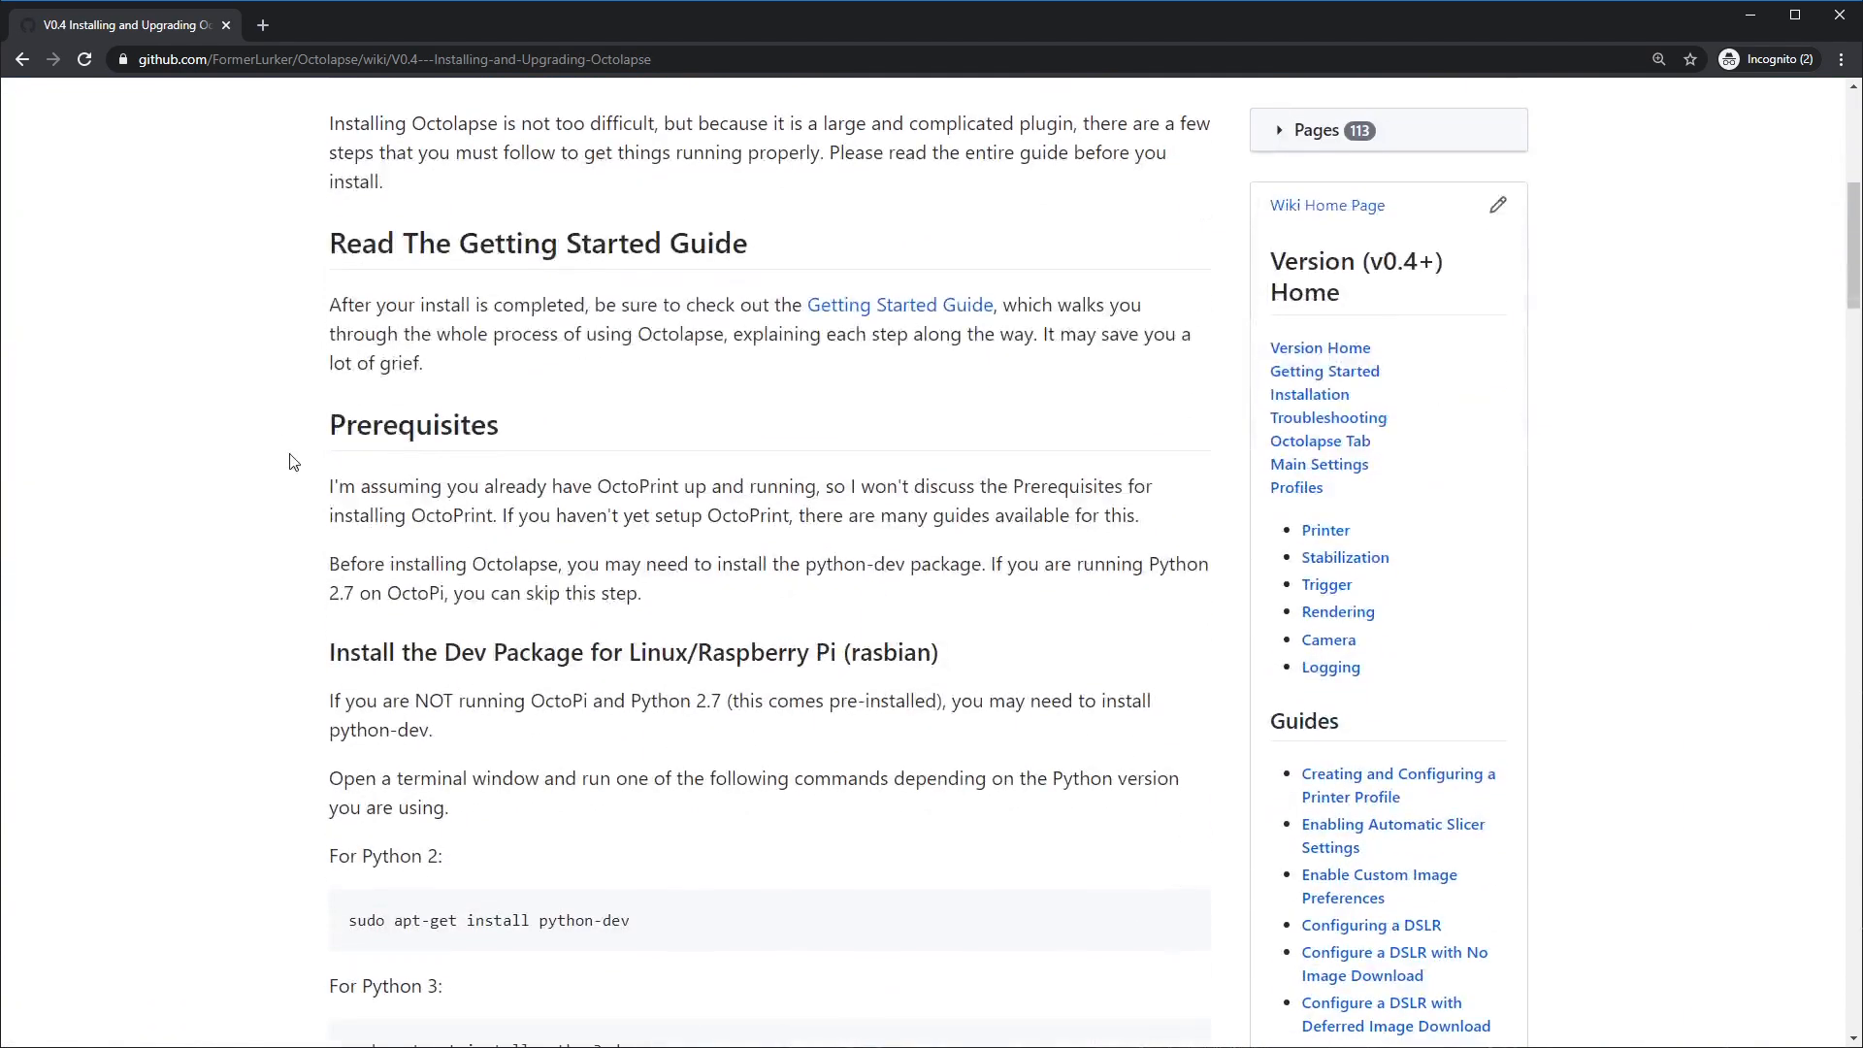
drag(347, 427, 547, 442)
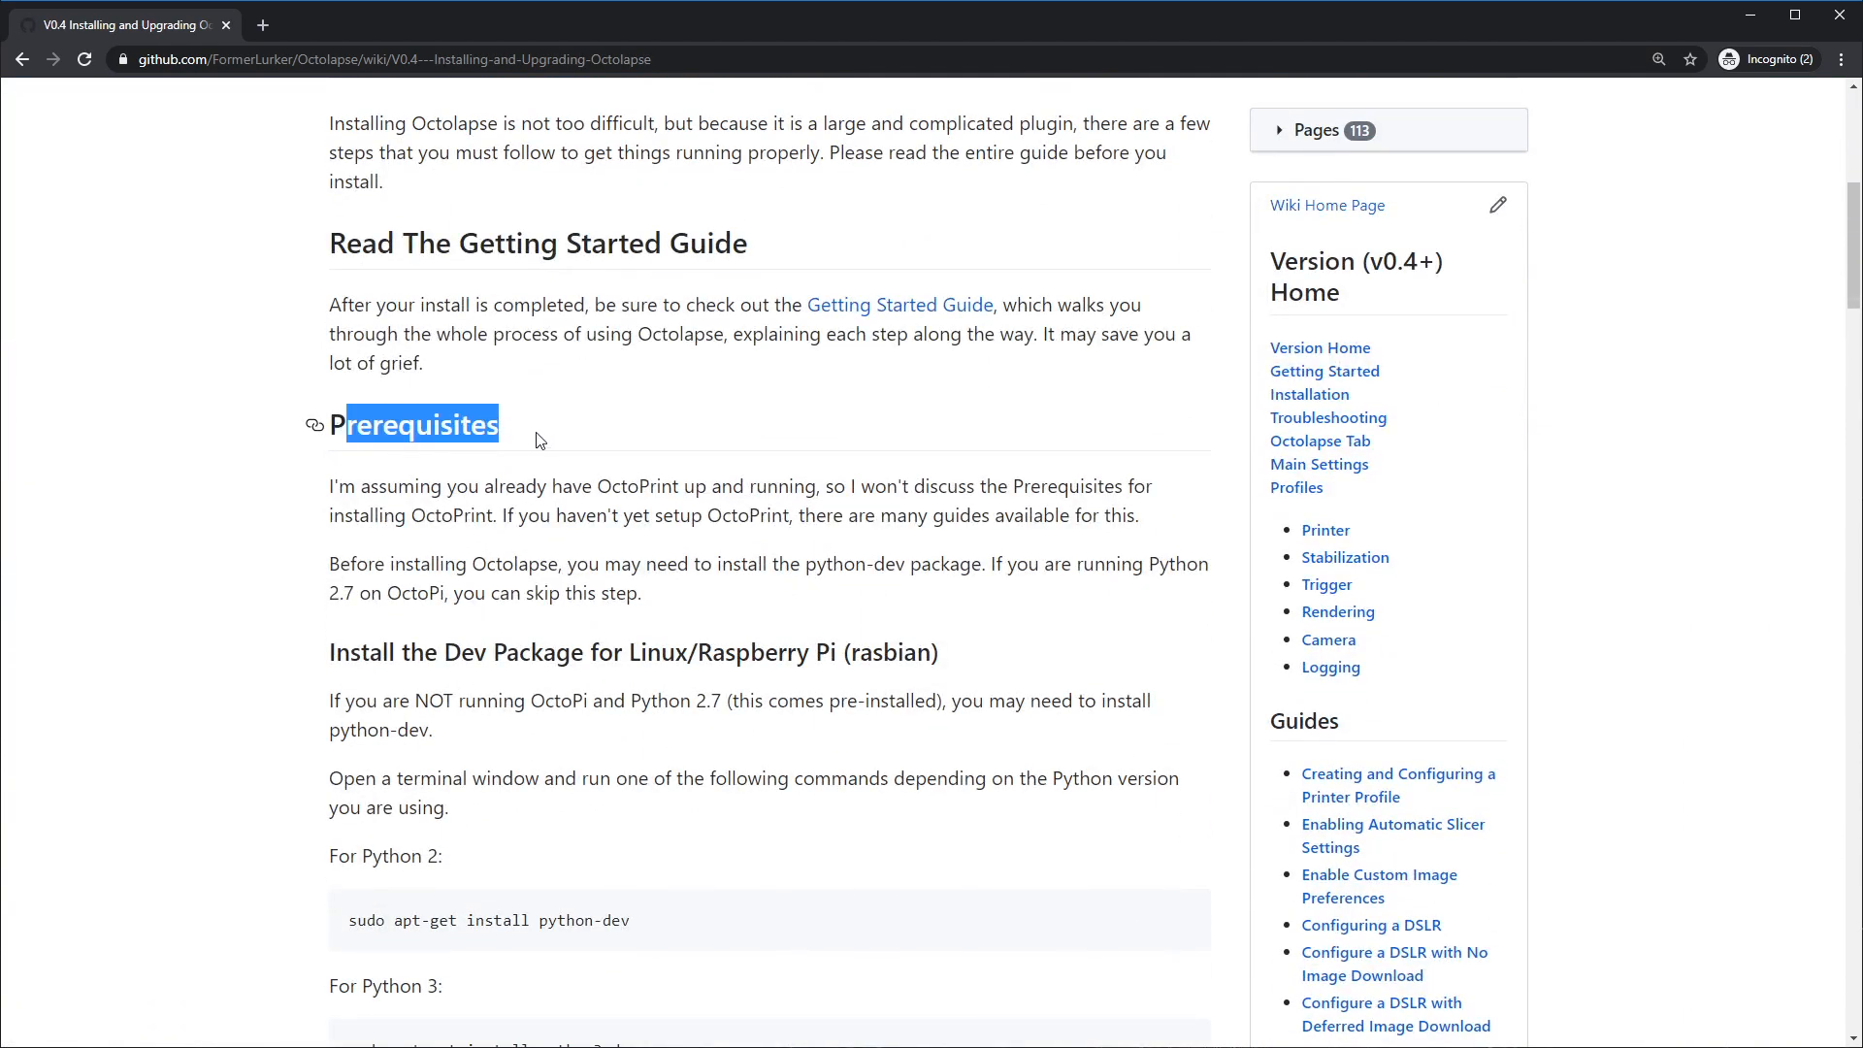
click(532, 432)
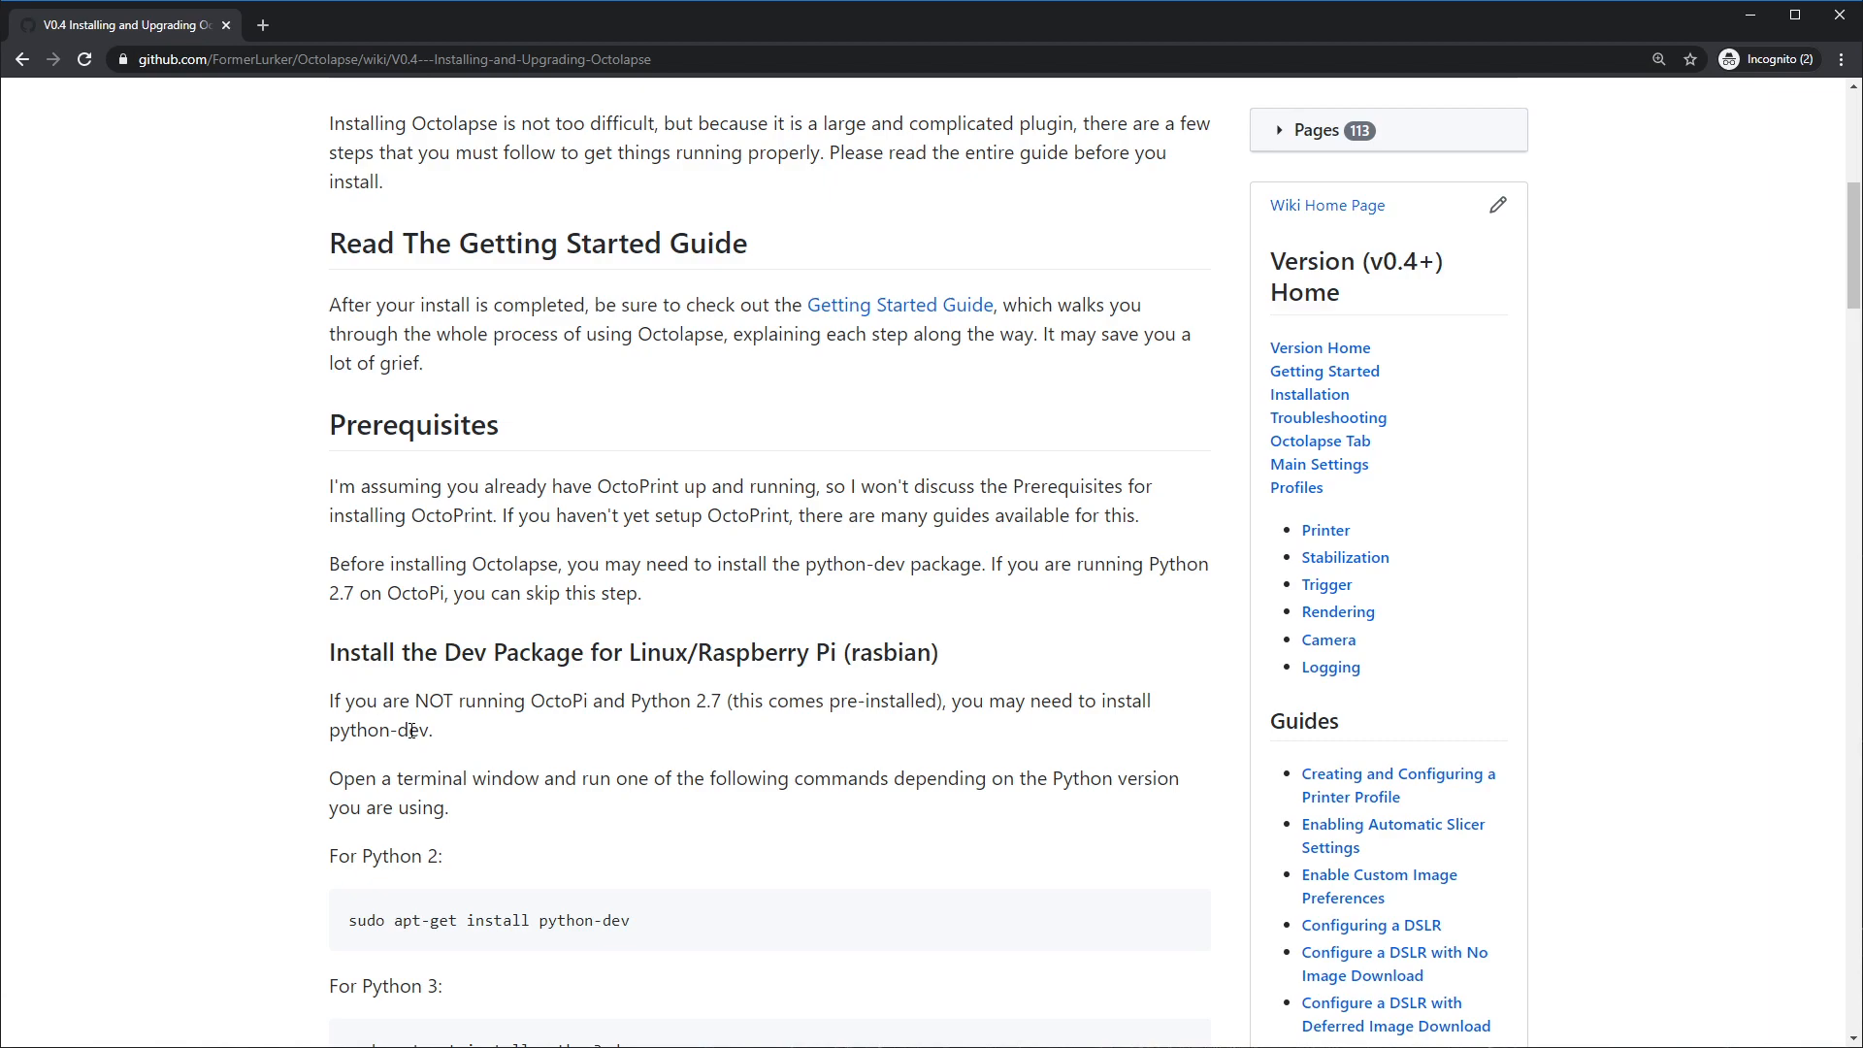
scroll(320, 648, down, 2)
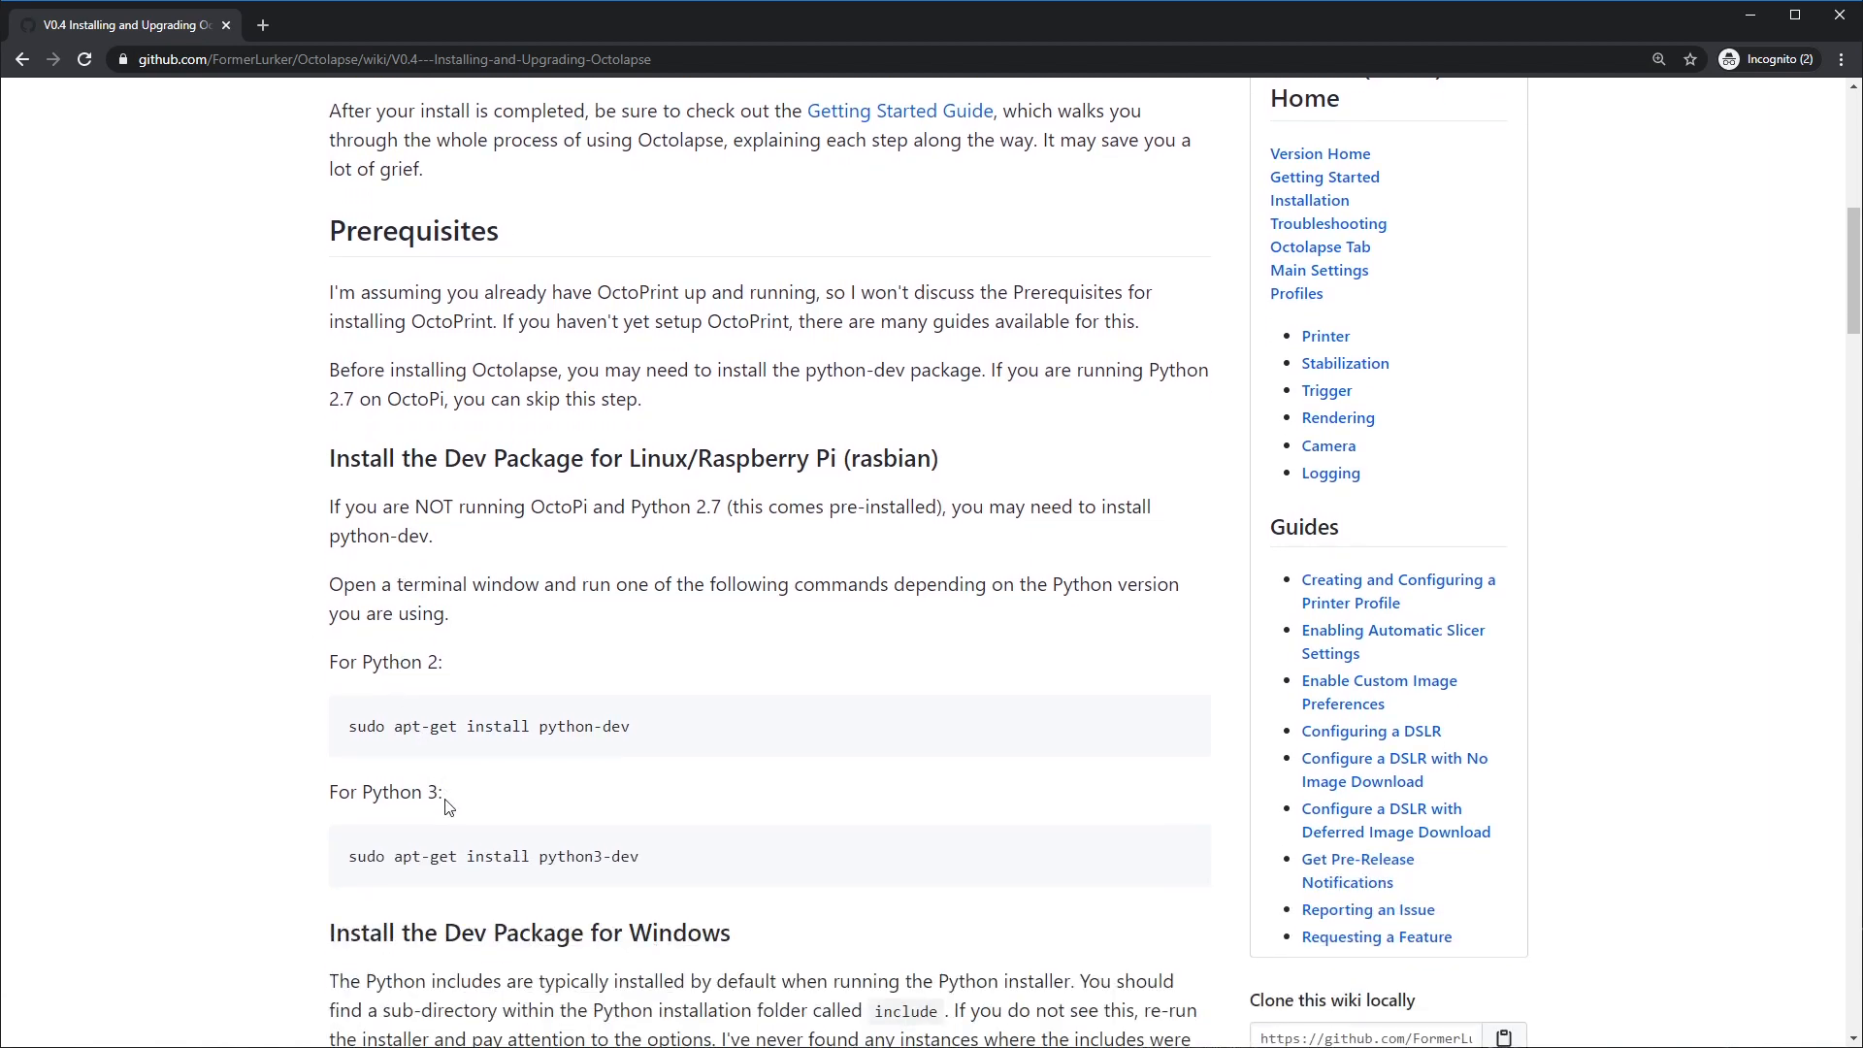
drag(440, 793, 362, 793)
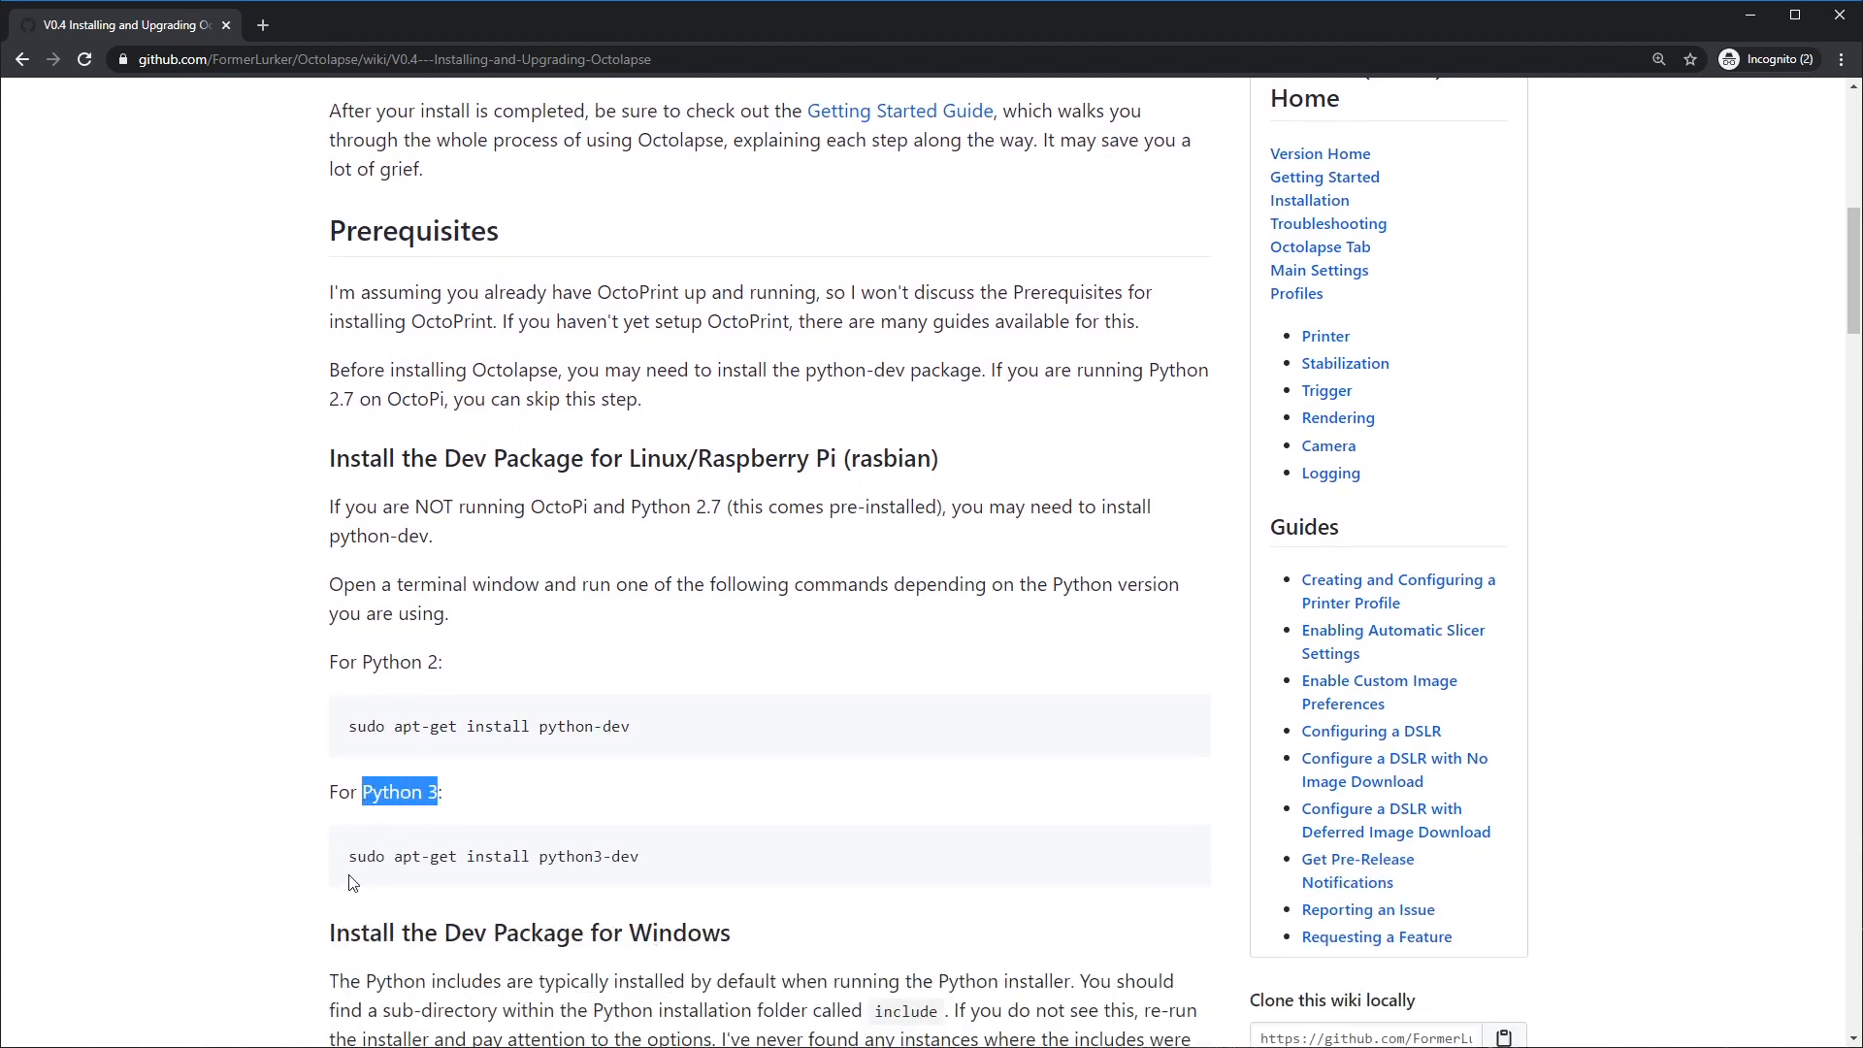
drag(540, 858, 669, 873)
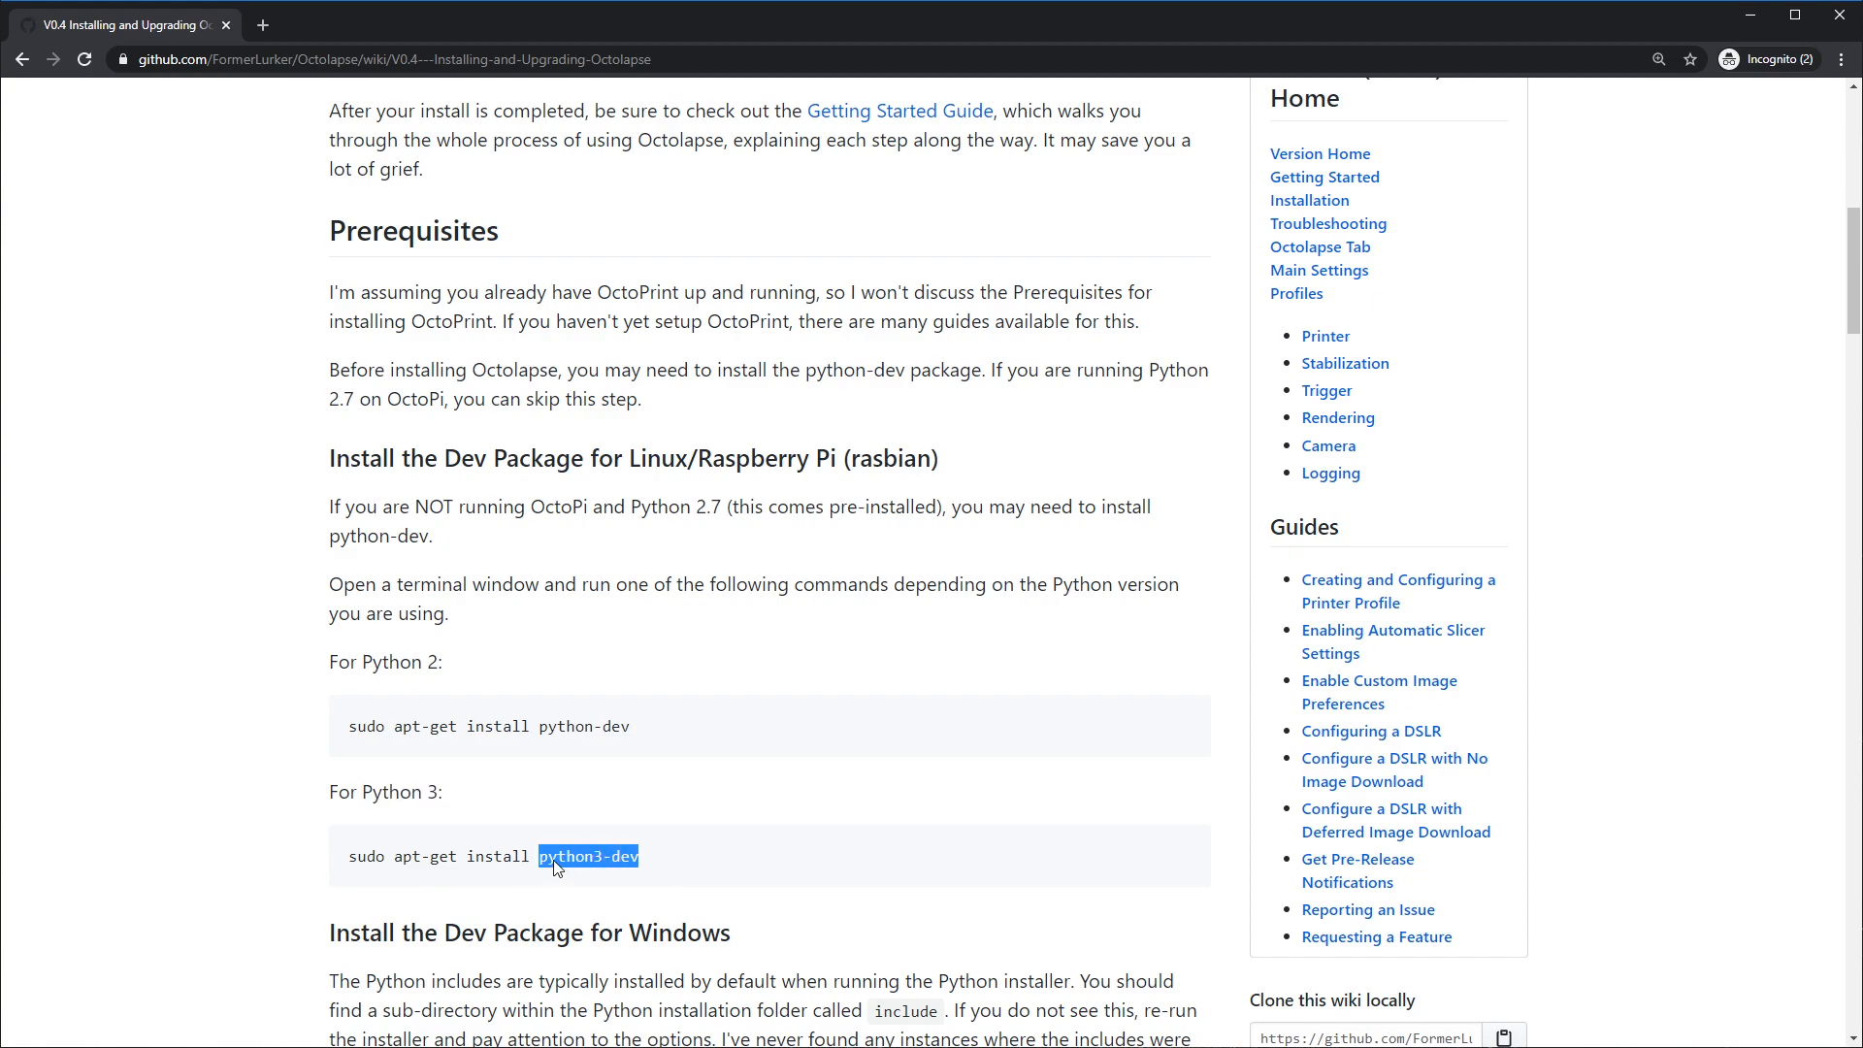
click(648, 864)
drag(649, 863, 345, 866)
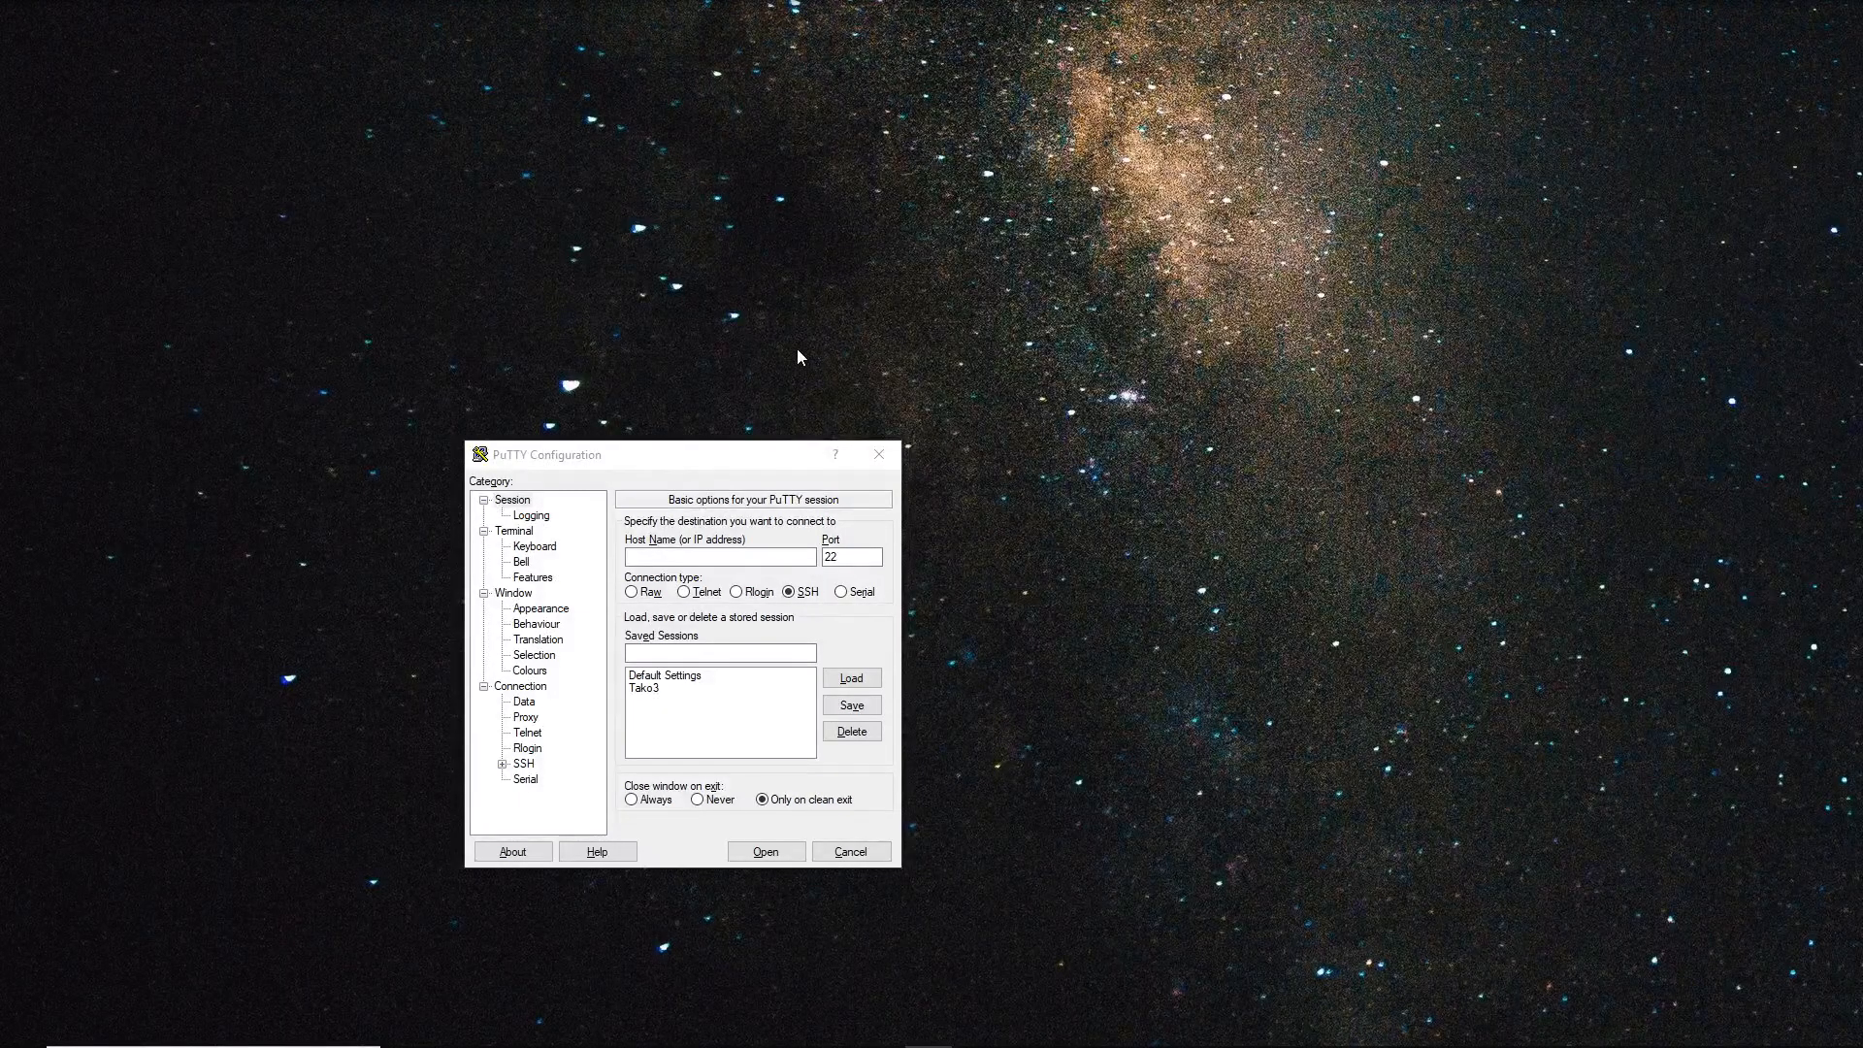
- Switch to PuTTY and open the saved session Tako3 in a large terminal window
drag(716, 457, 880, 172)
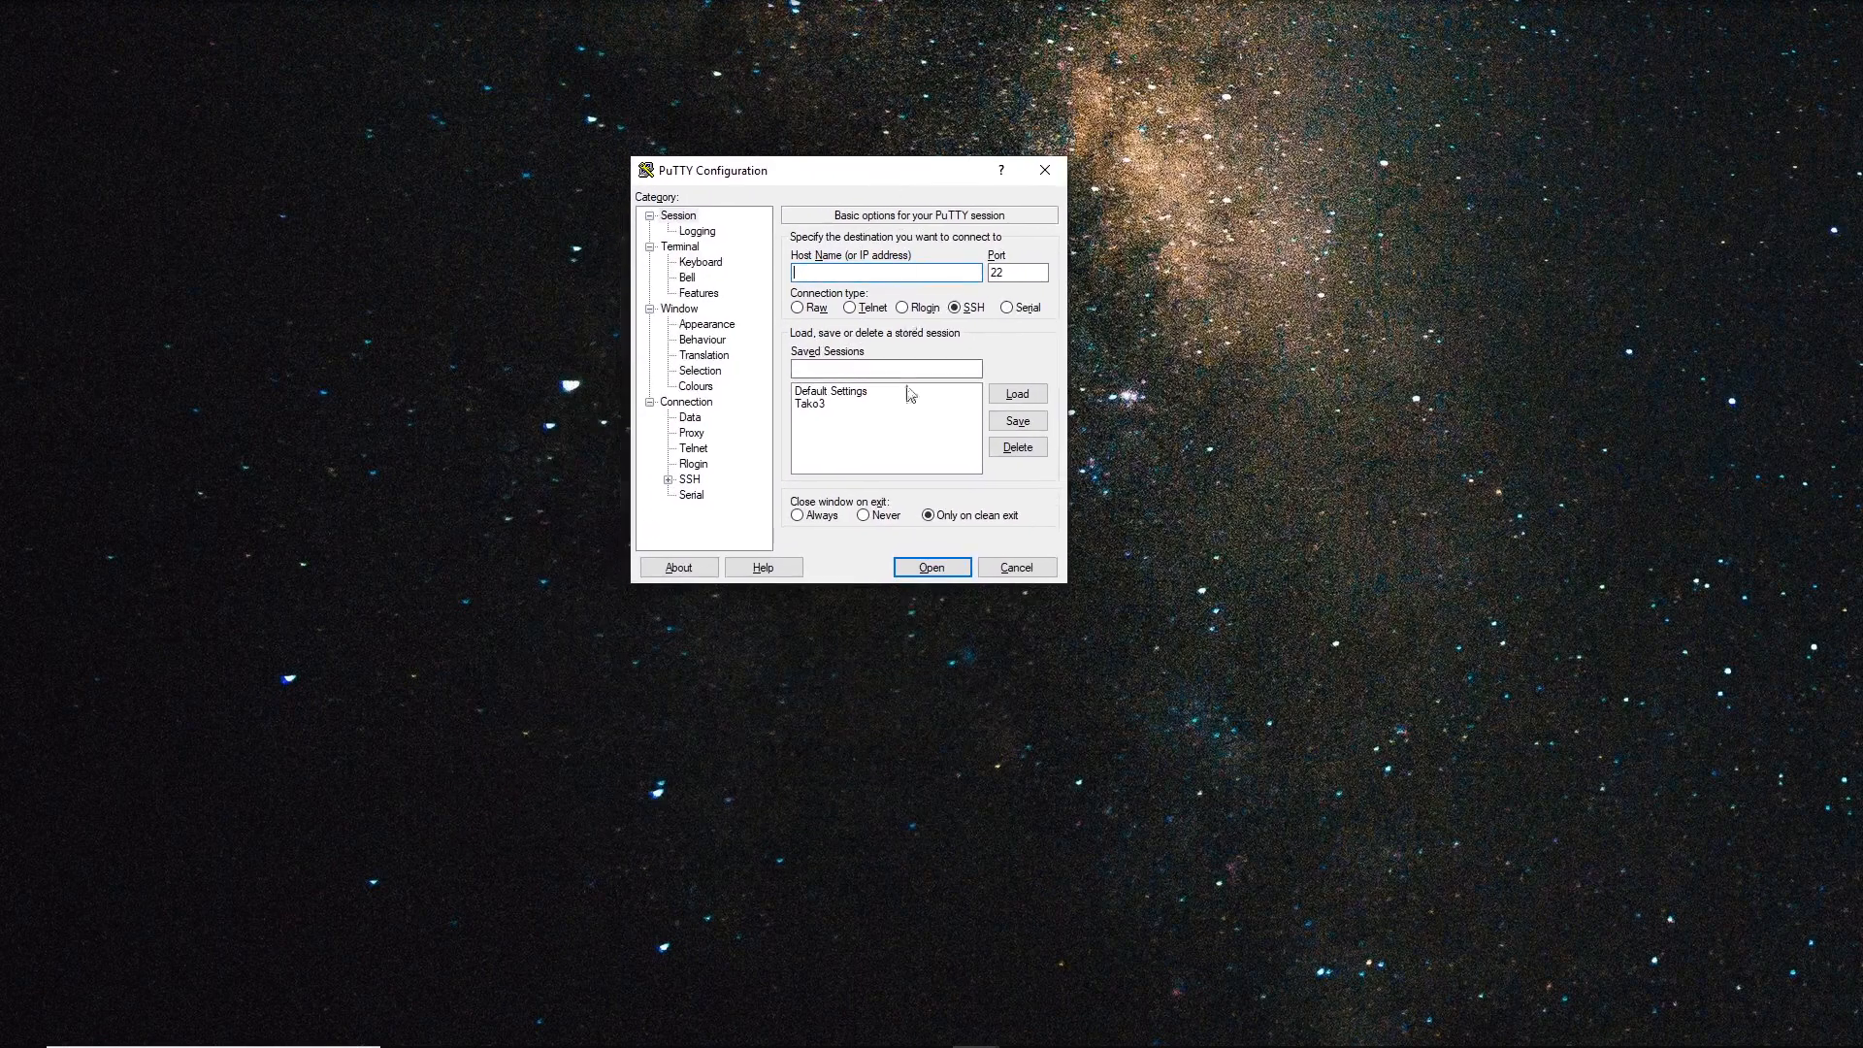
click(815, 405)
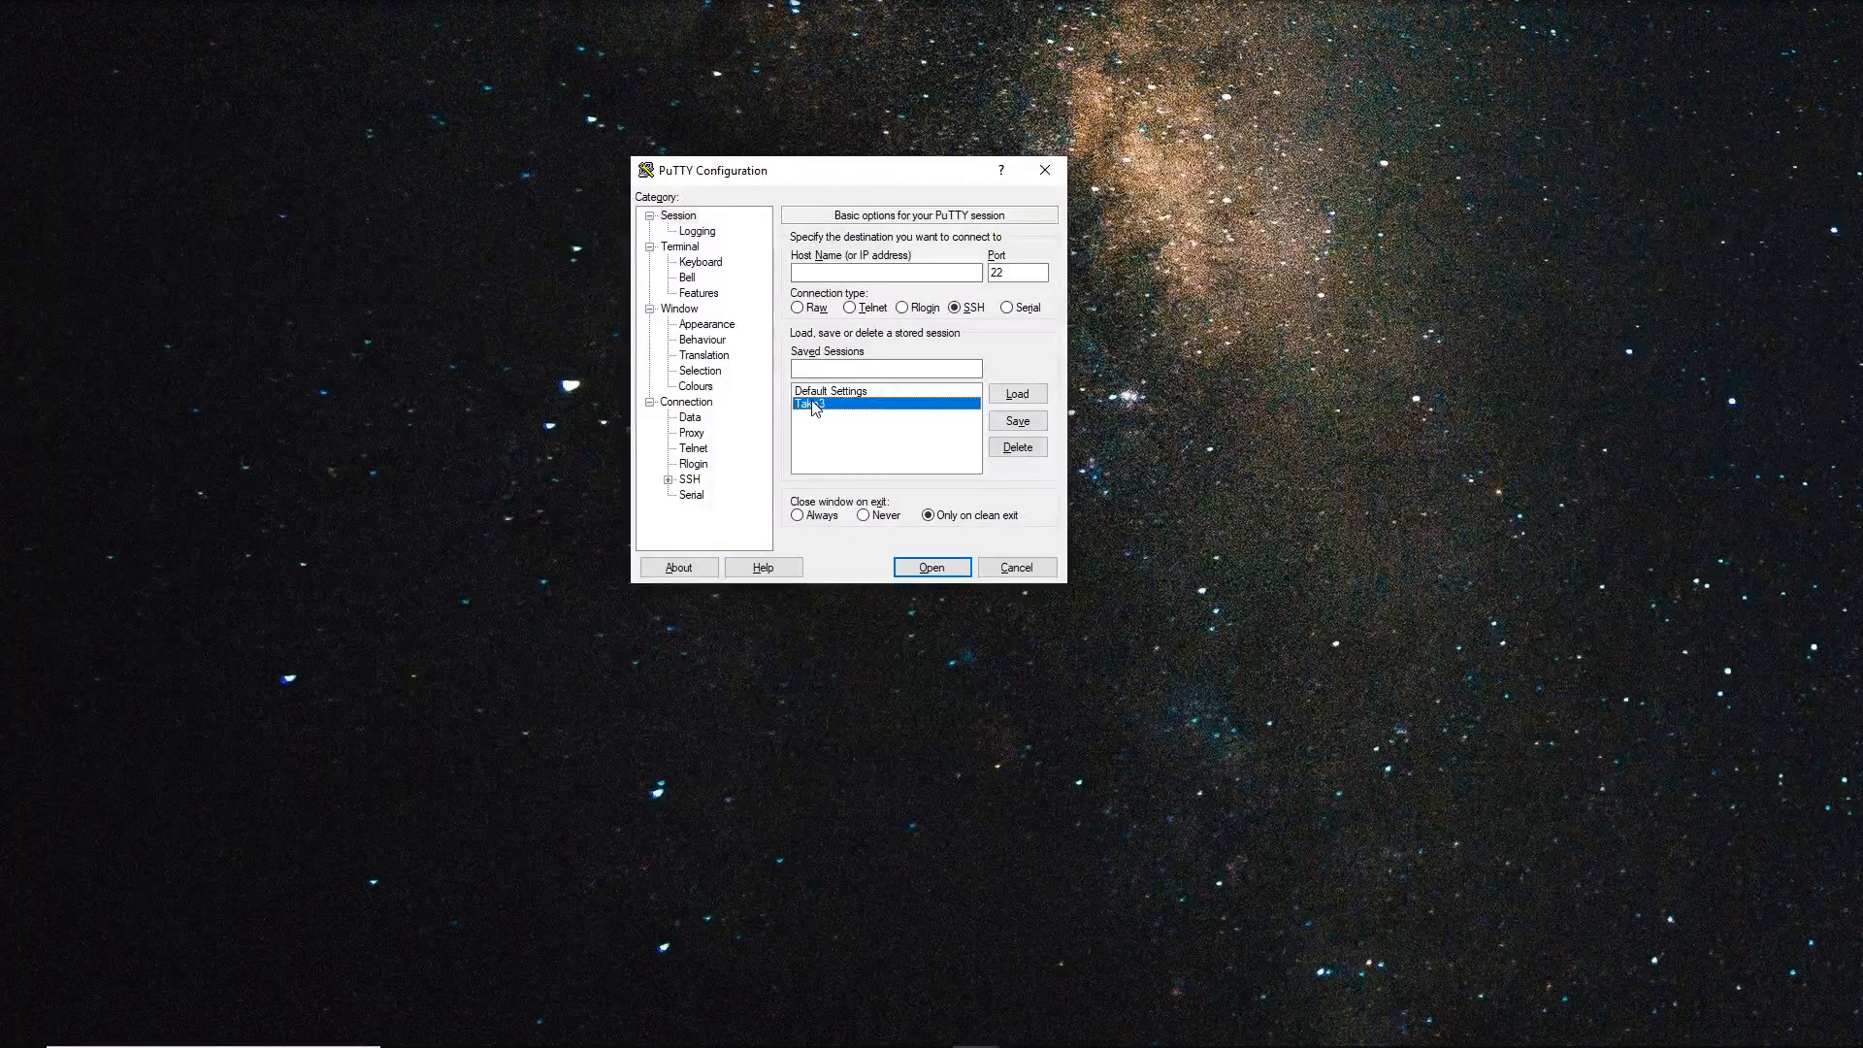
double_click(813, 404)
drag(1206, 0, 0, 1035)
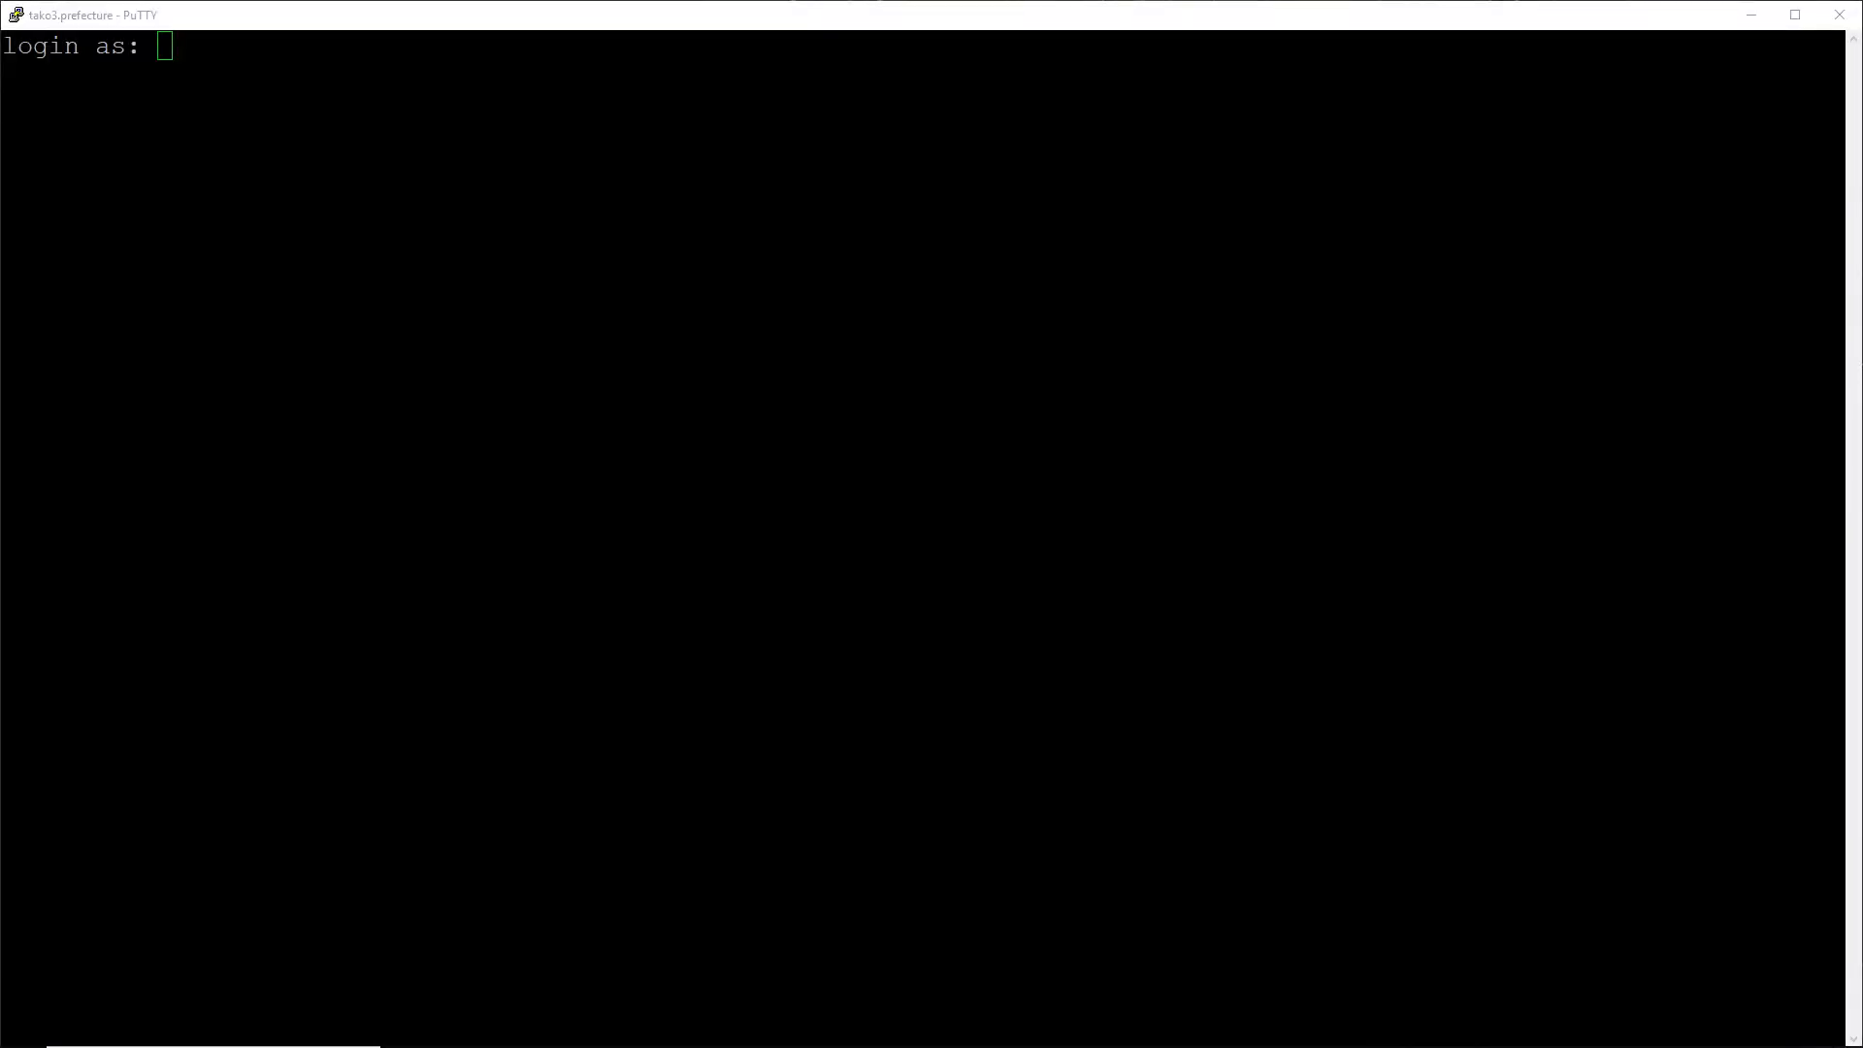
- Log in to the Tako3 terminal session as pi, supplying the account password from the password manager
text(pi)
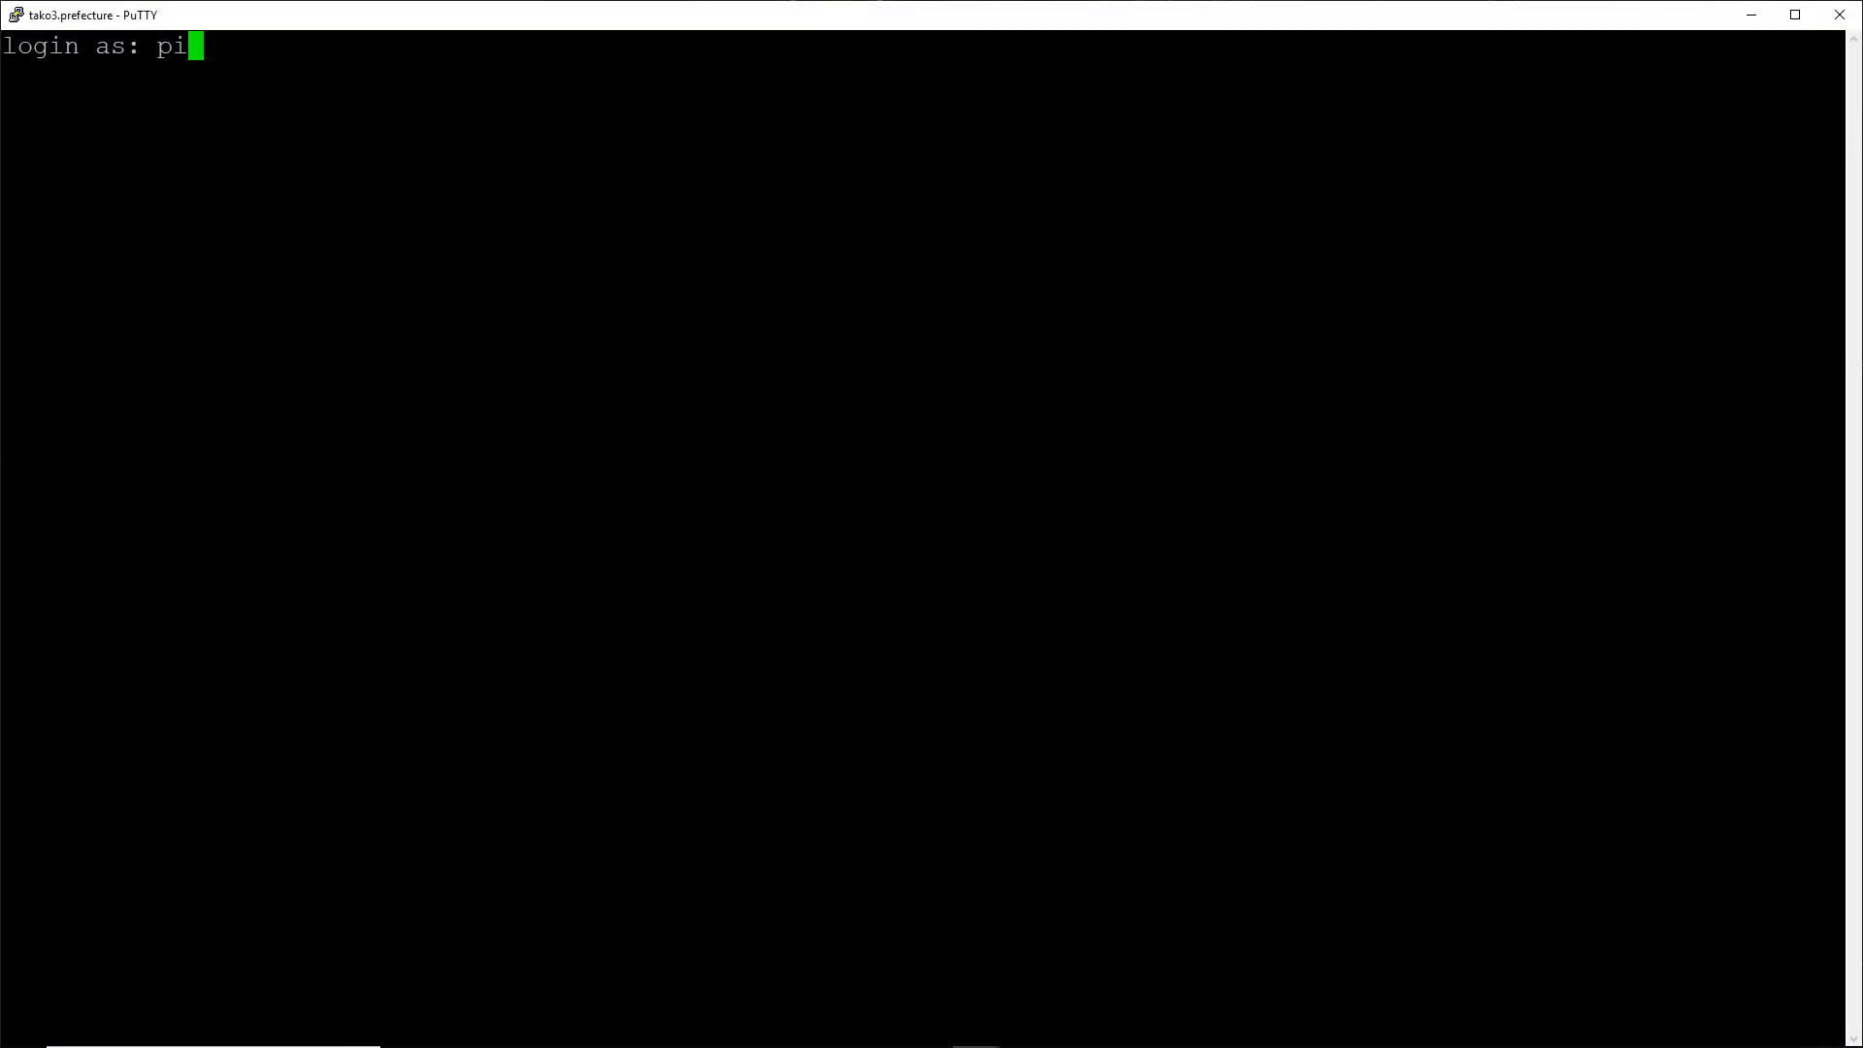
key(Return)
mouse_move(1165, 1046)
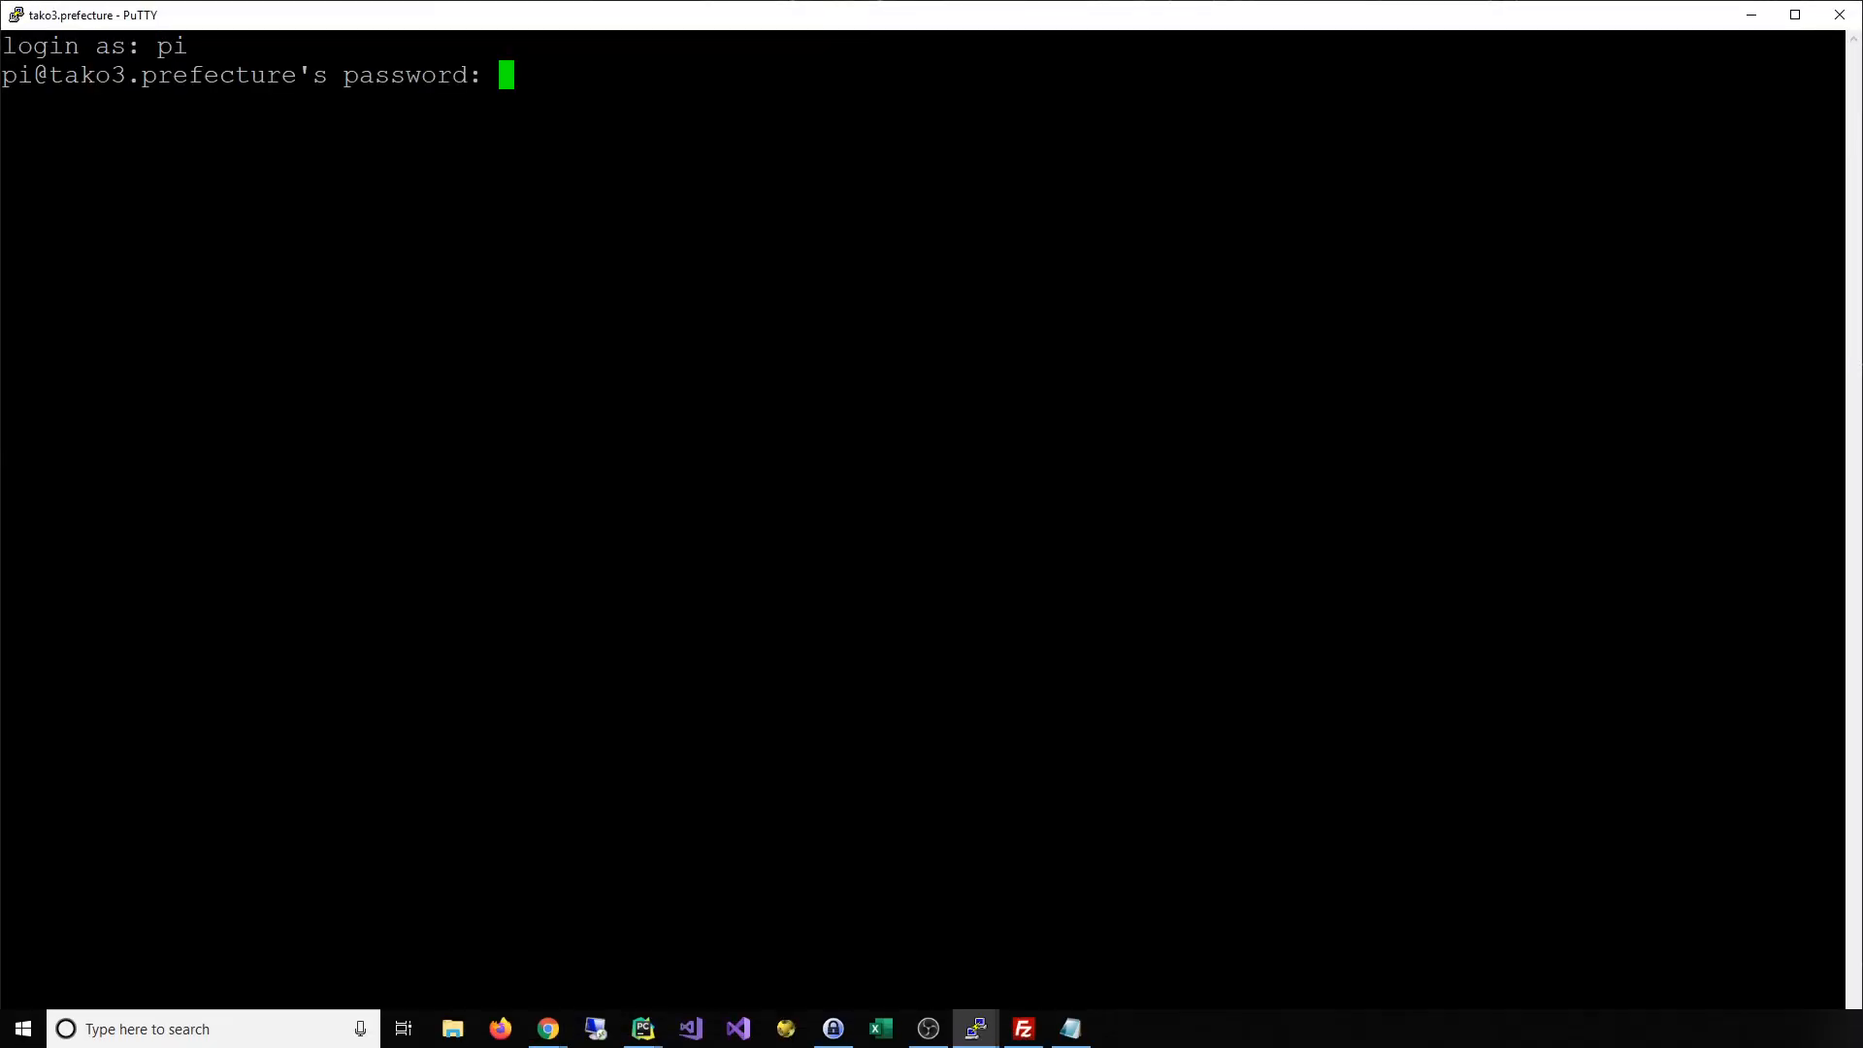
click(837, 1034)
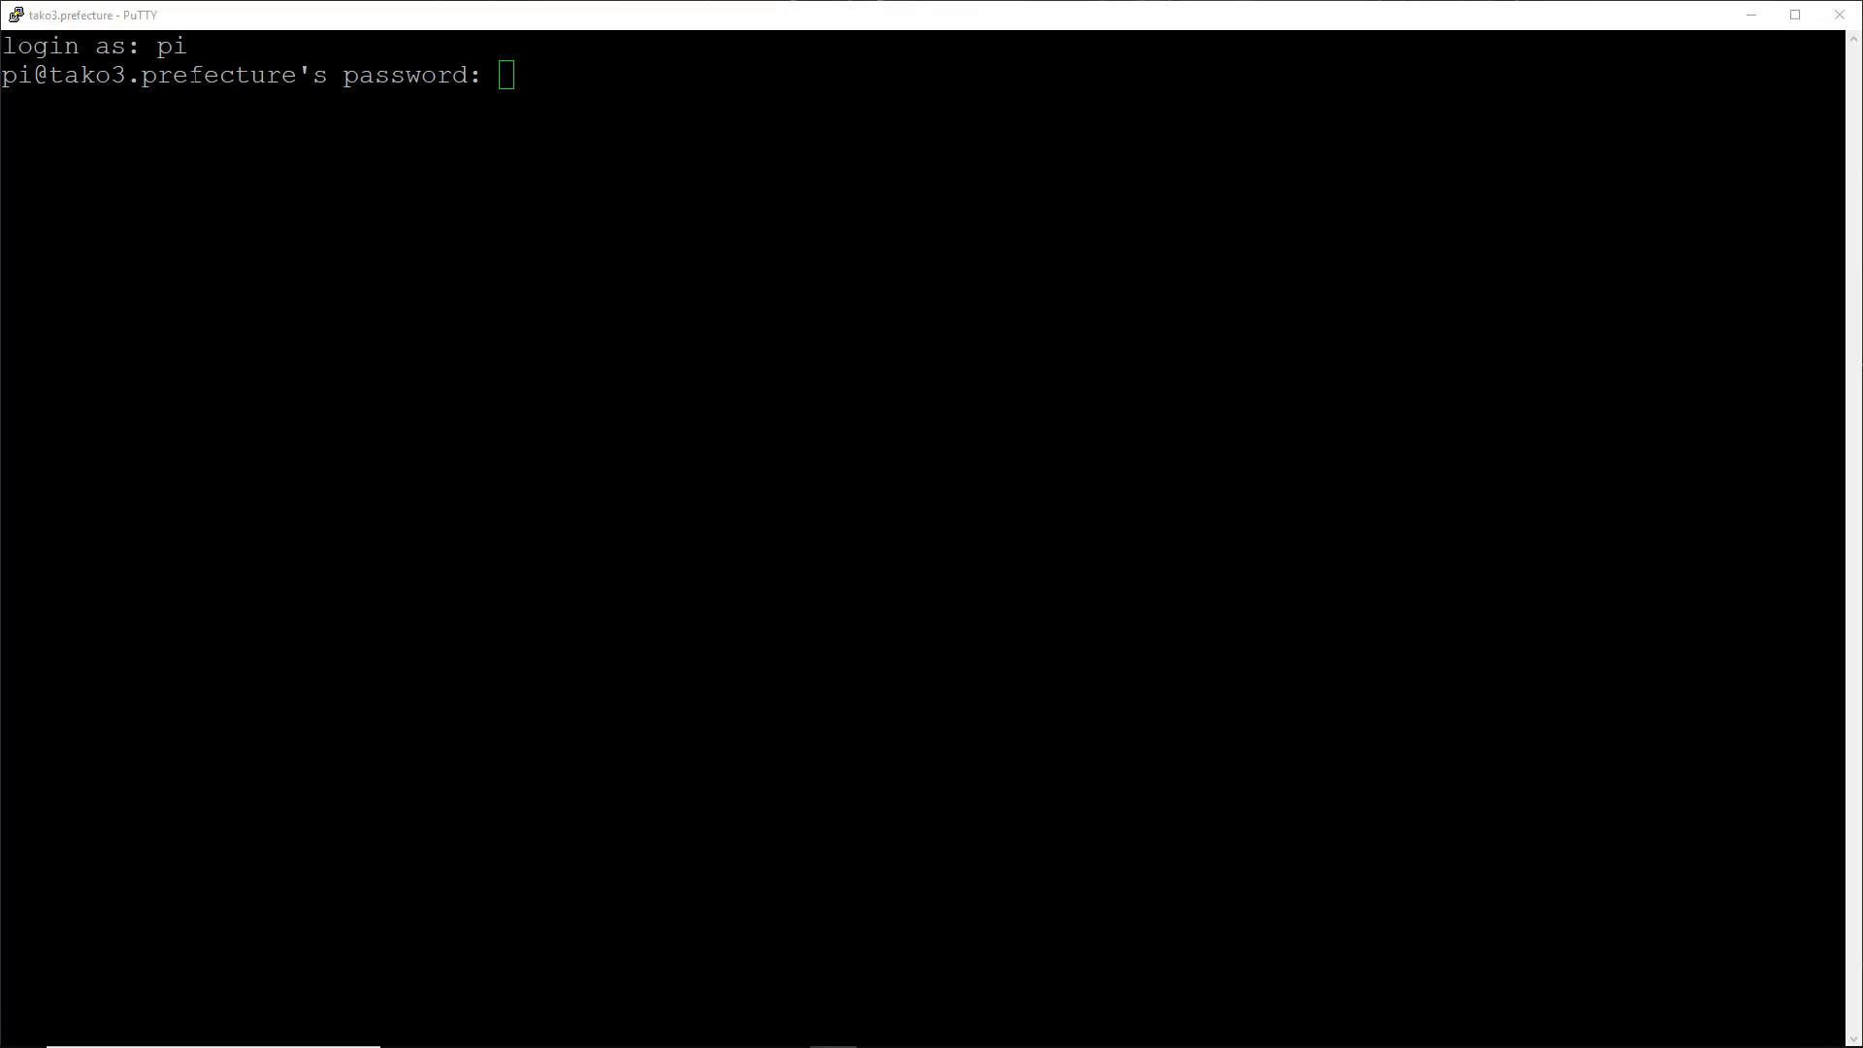
key(alt+Tab)
key(Return)
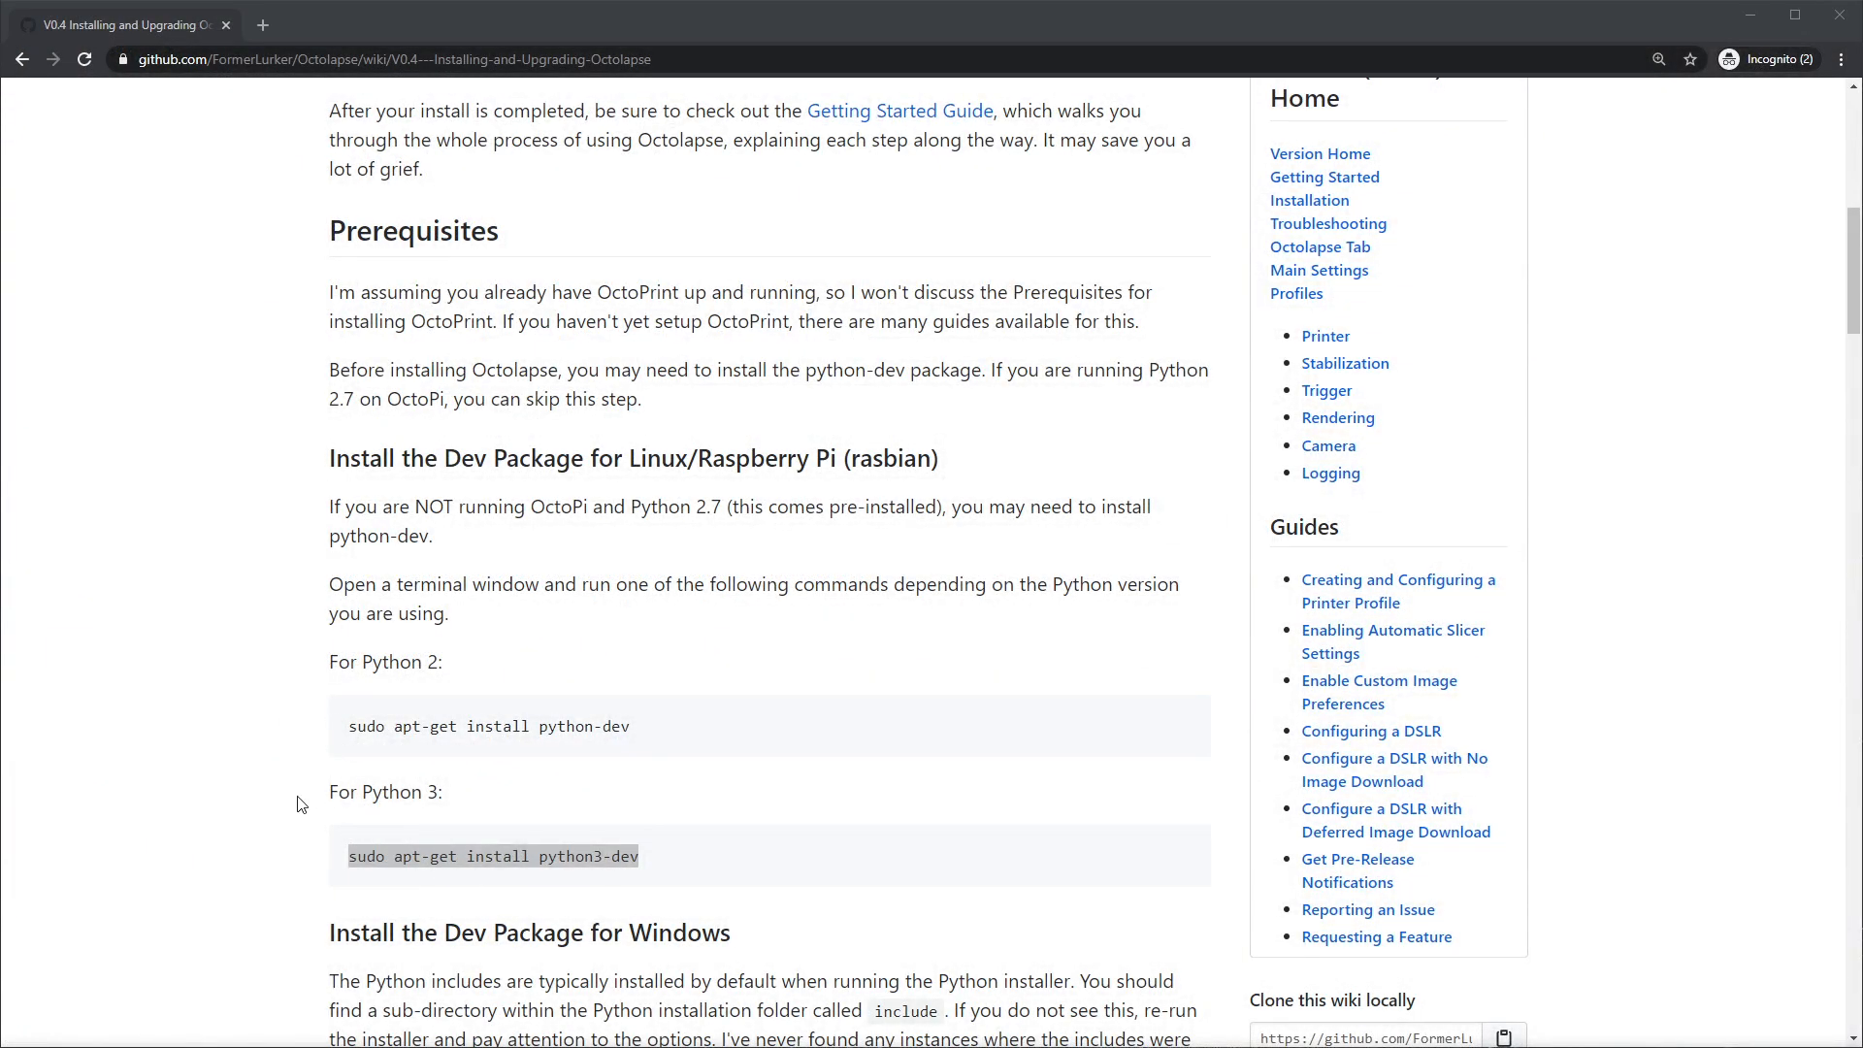
- Copy "sudo apt-get install python3-dev" from the guide and run it in the PuTTY terminal, authorizing it with the sudo password
right_click(653, 866)
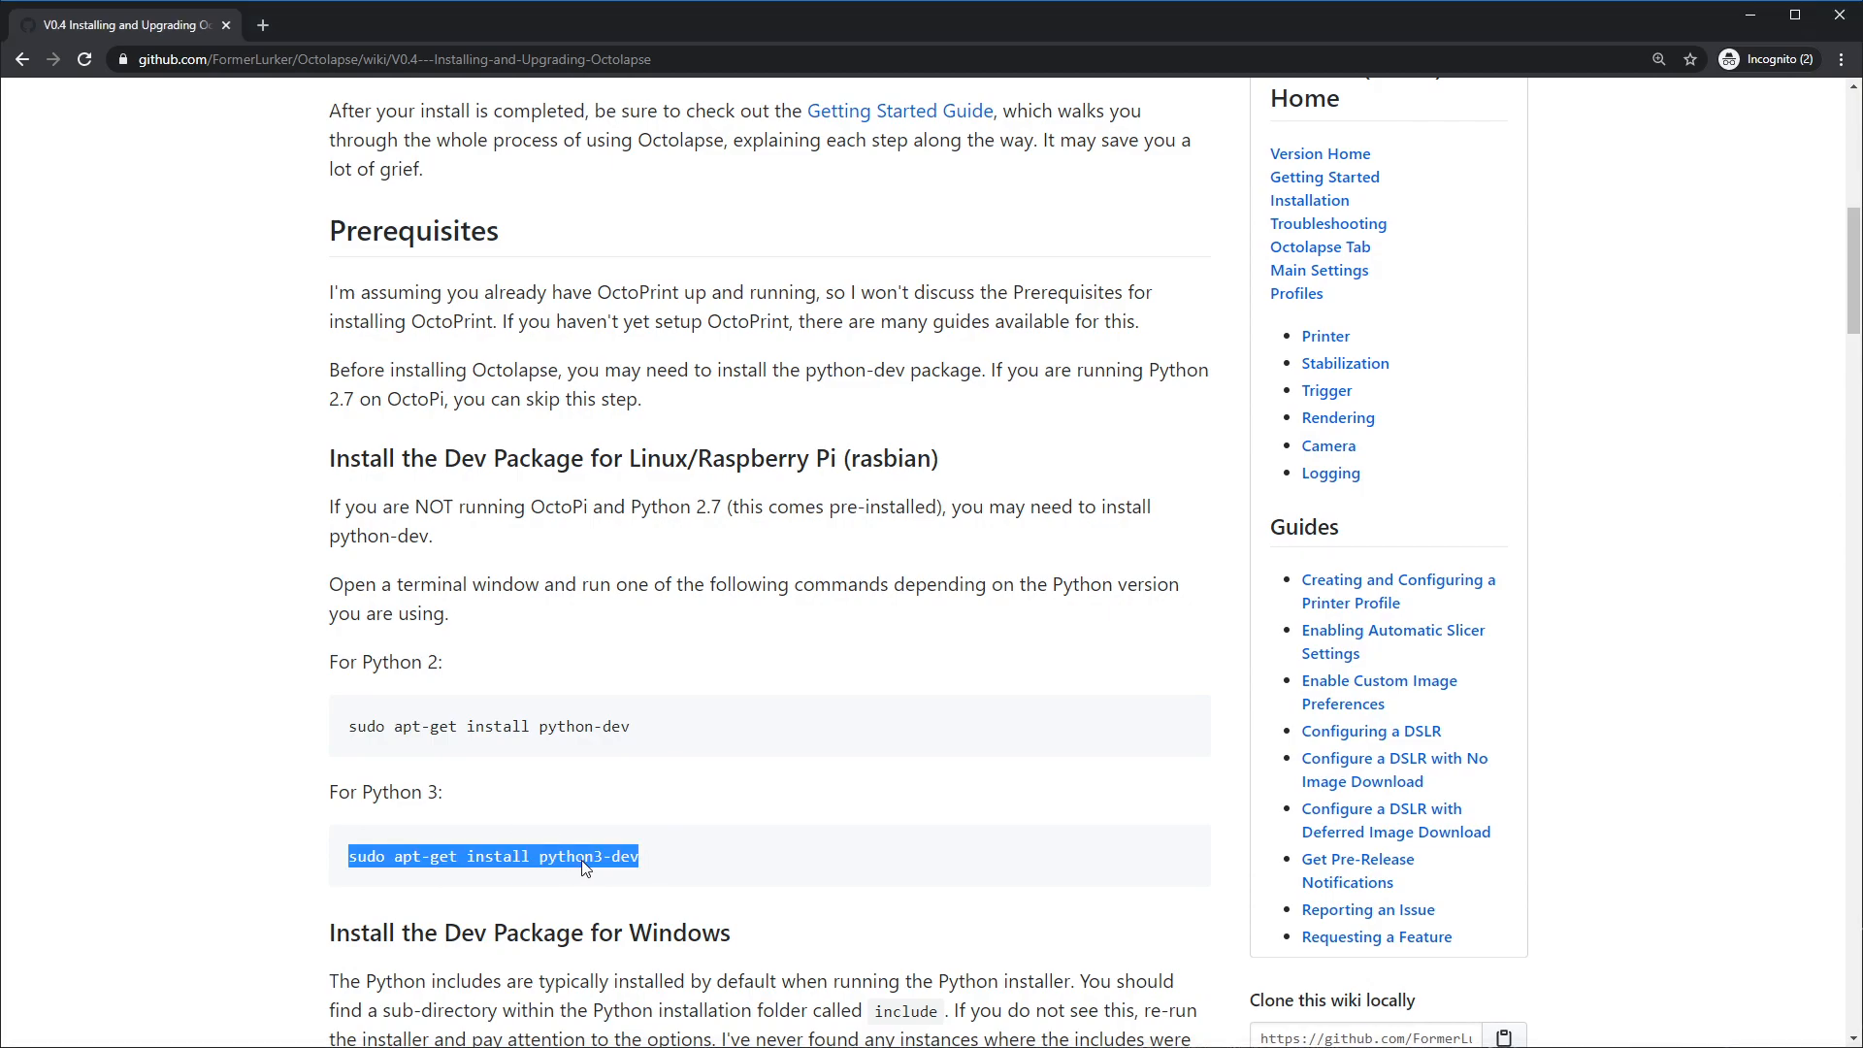
click(652, 871)
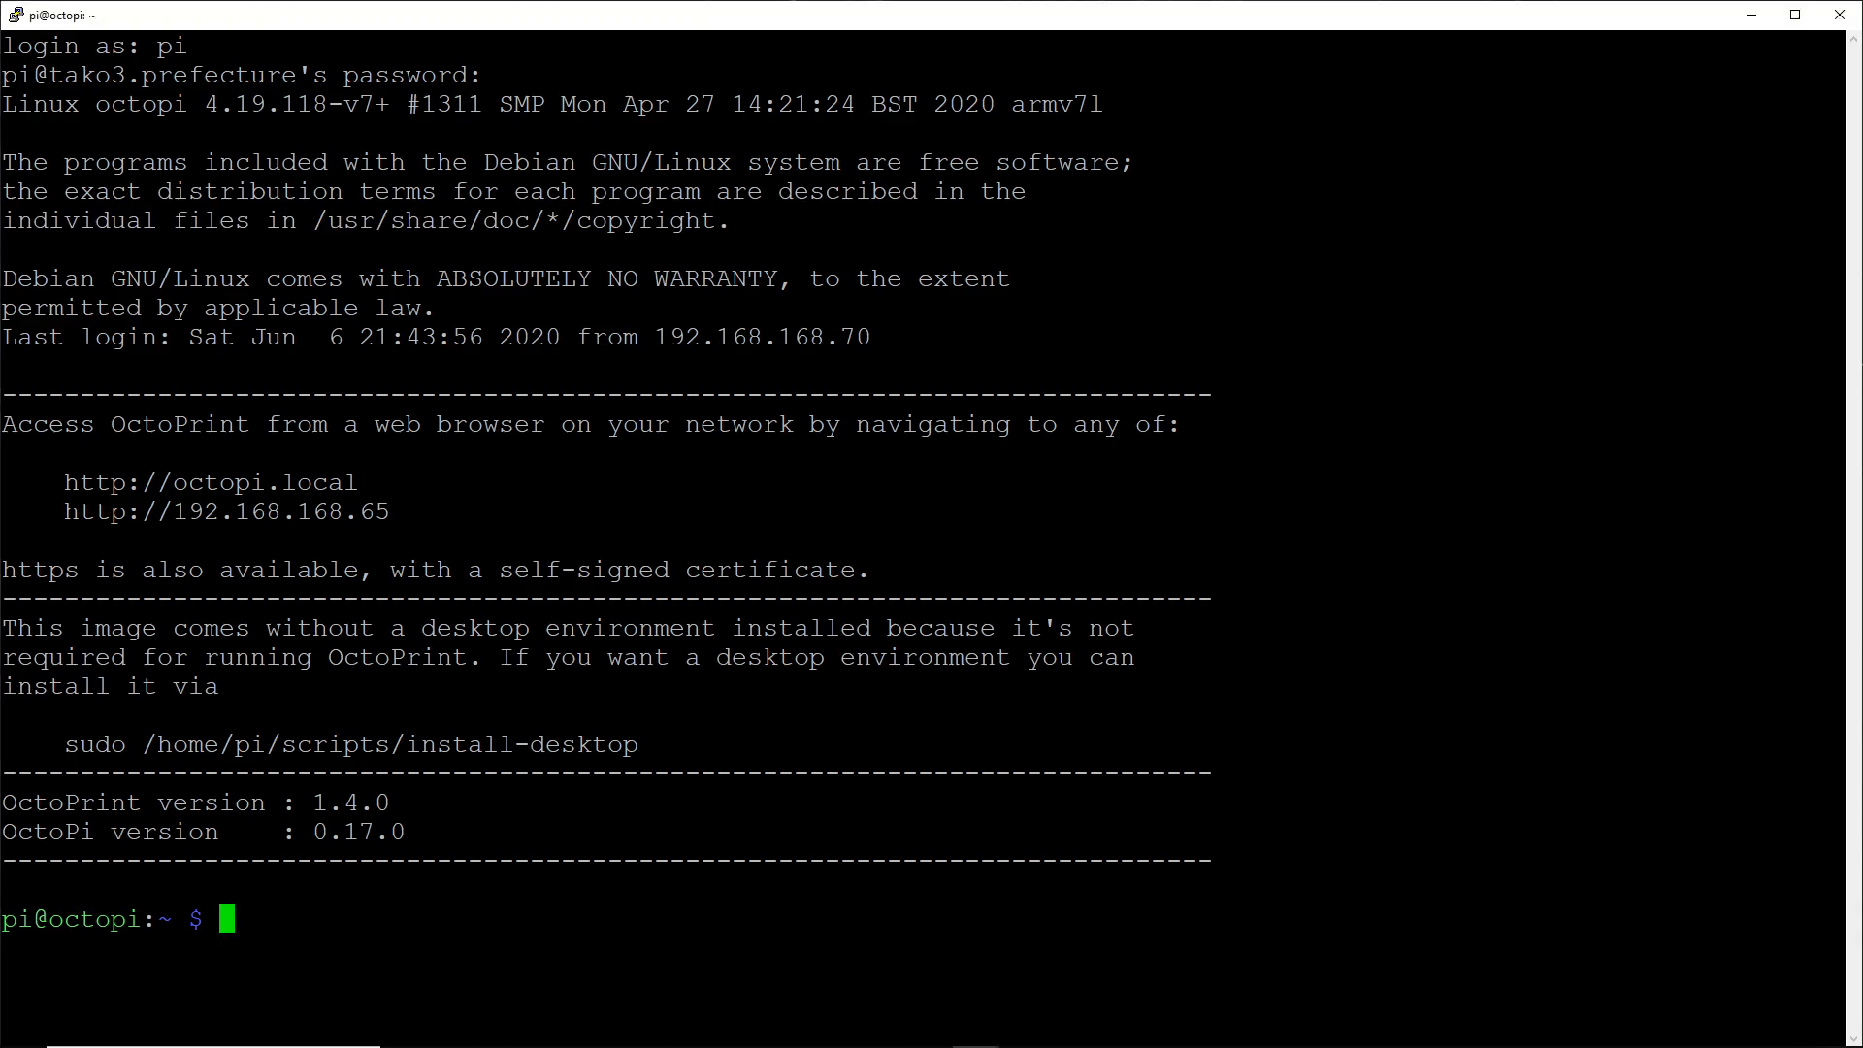
key(shift+Insert)
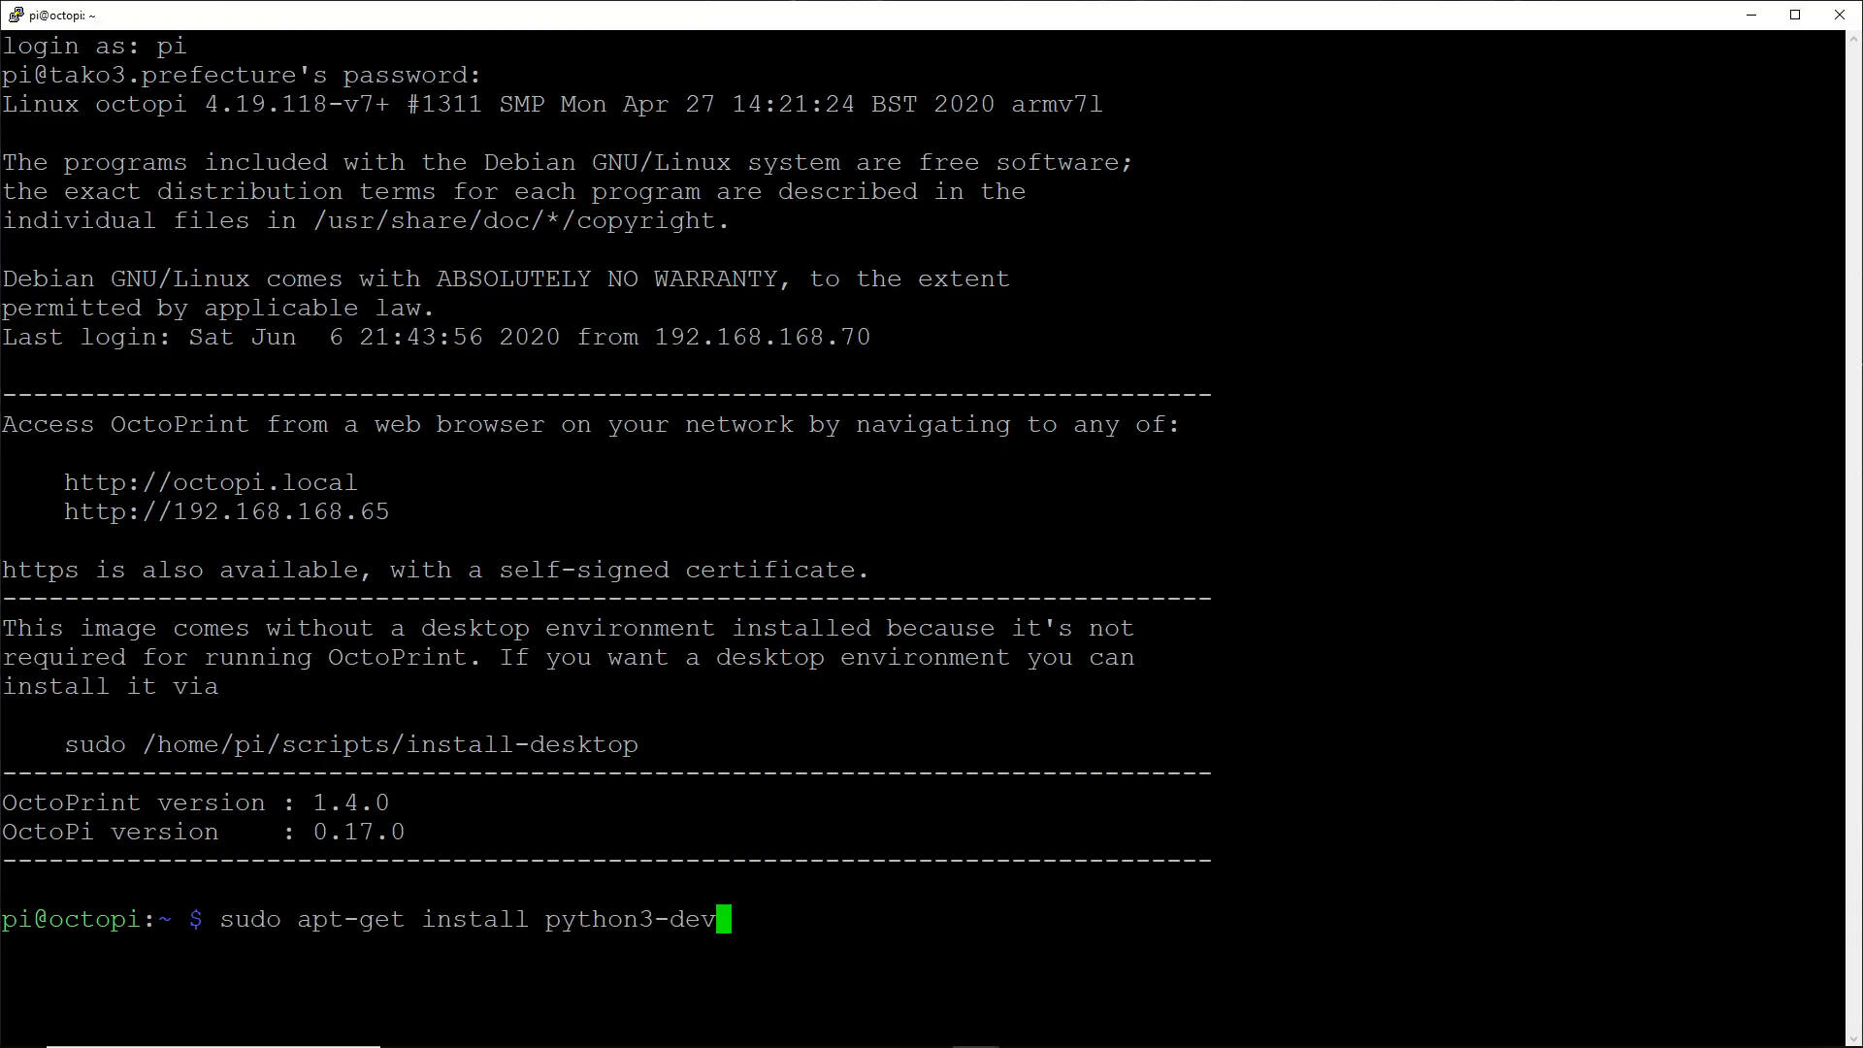
key(Return)
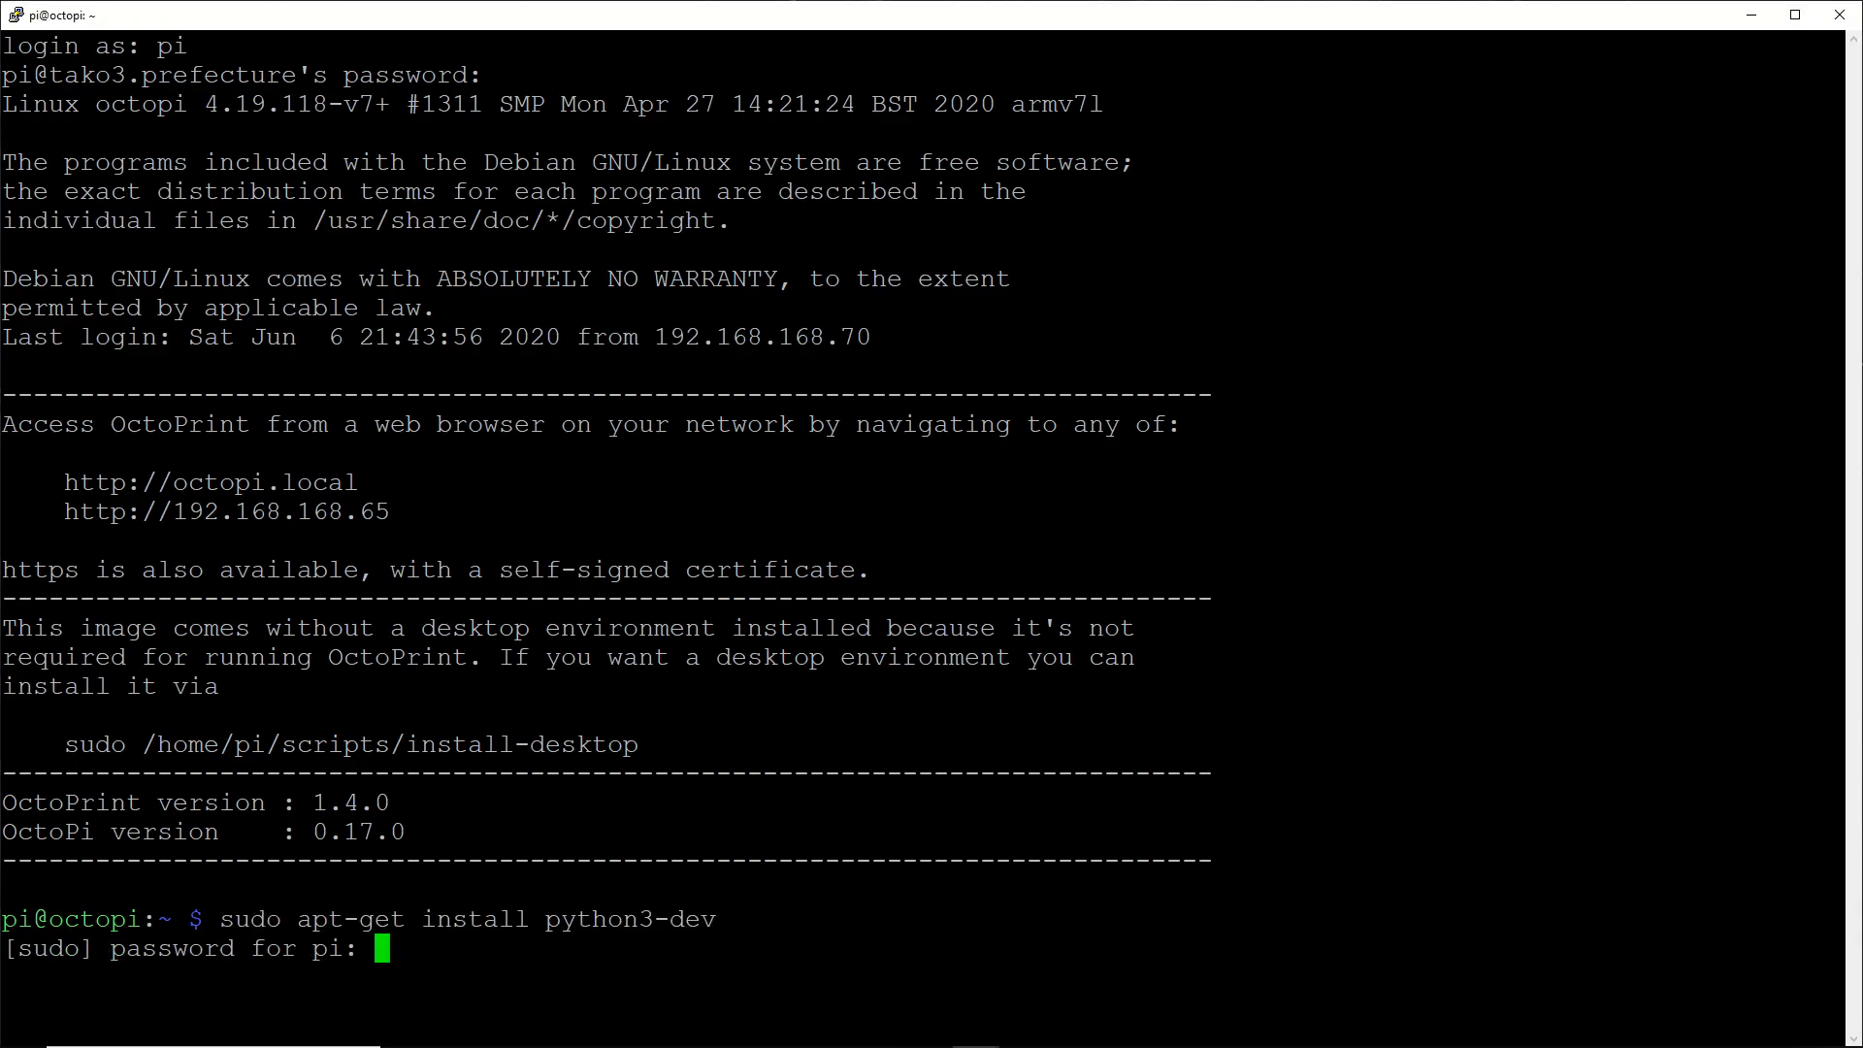
key(alt+Tab)
key(alt+Tab)
key(Return)
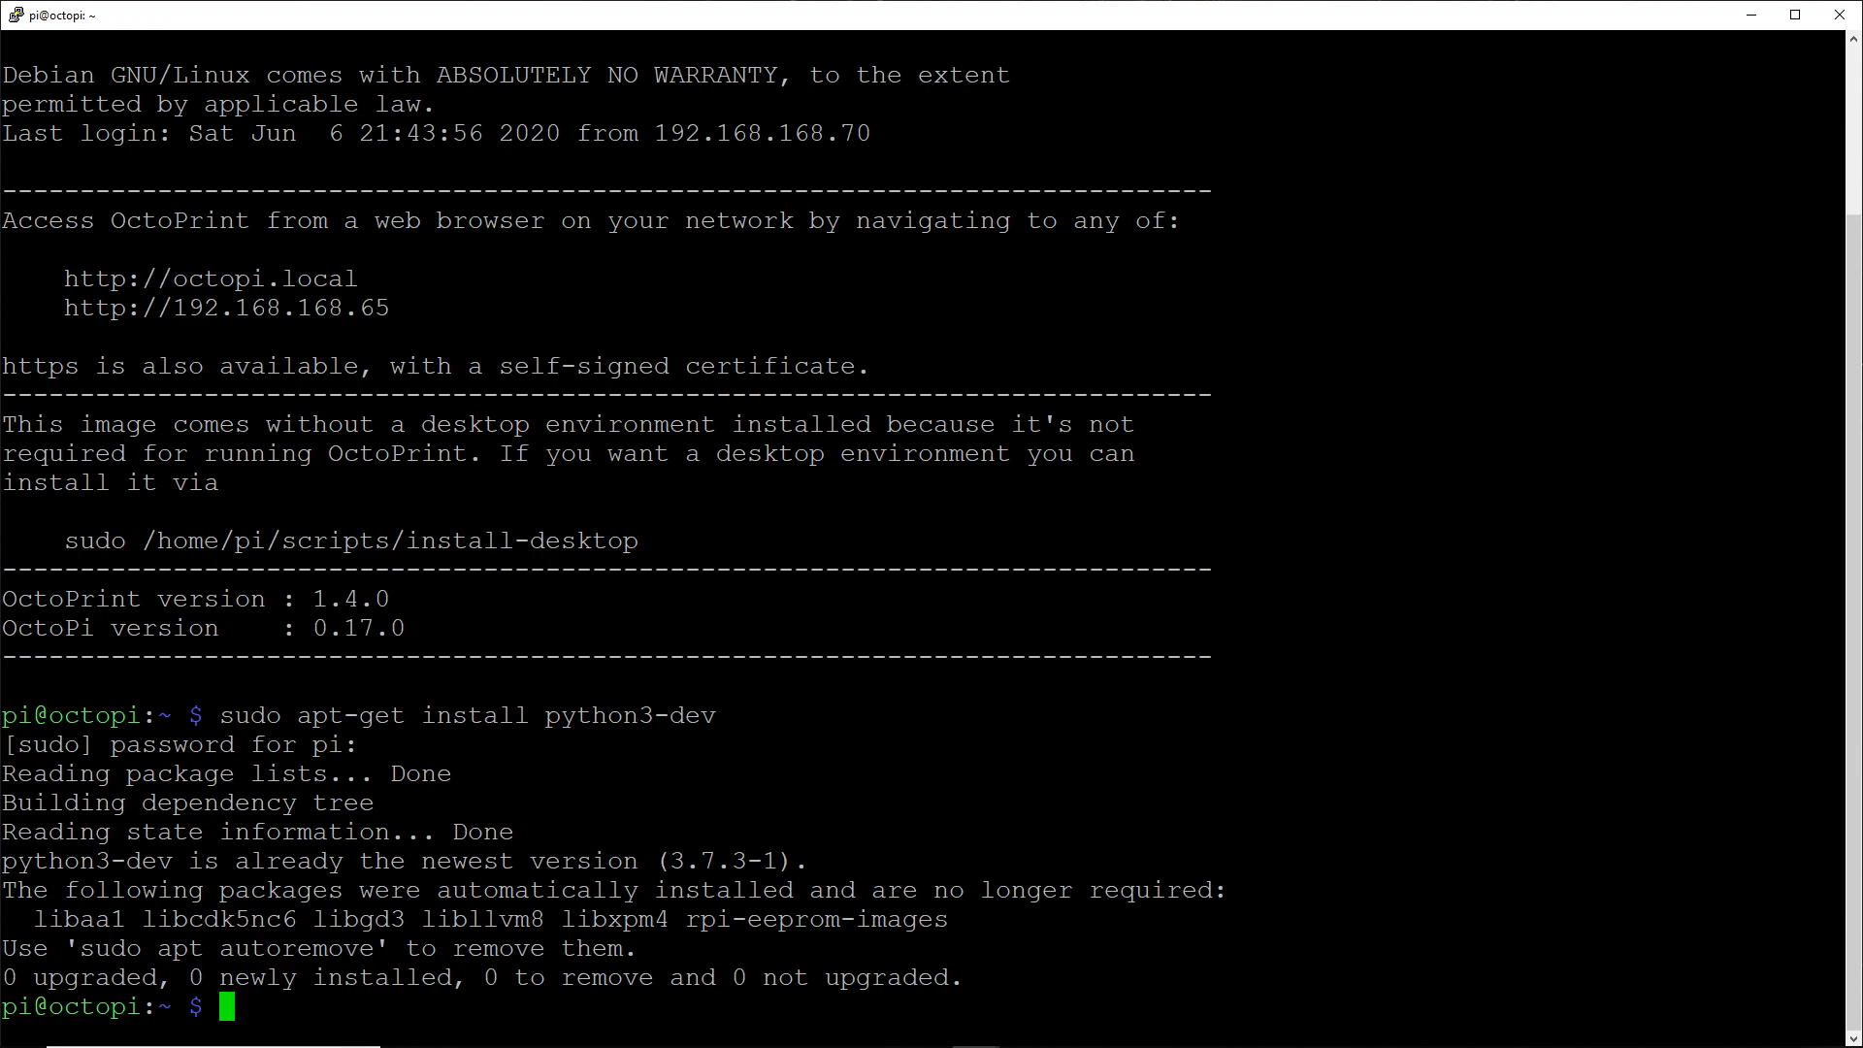
- Check the python3-dev line in the install output and enter the command "sudo reboot" in the terminal
drag(3, 861, 876, 860)
click(845, 868)
text(sudo reboot)
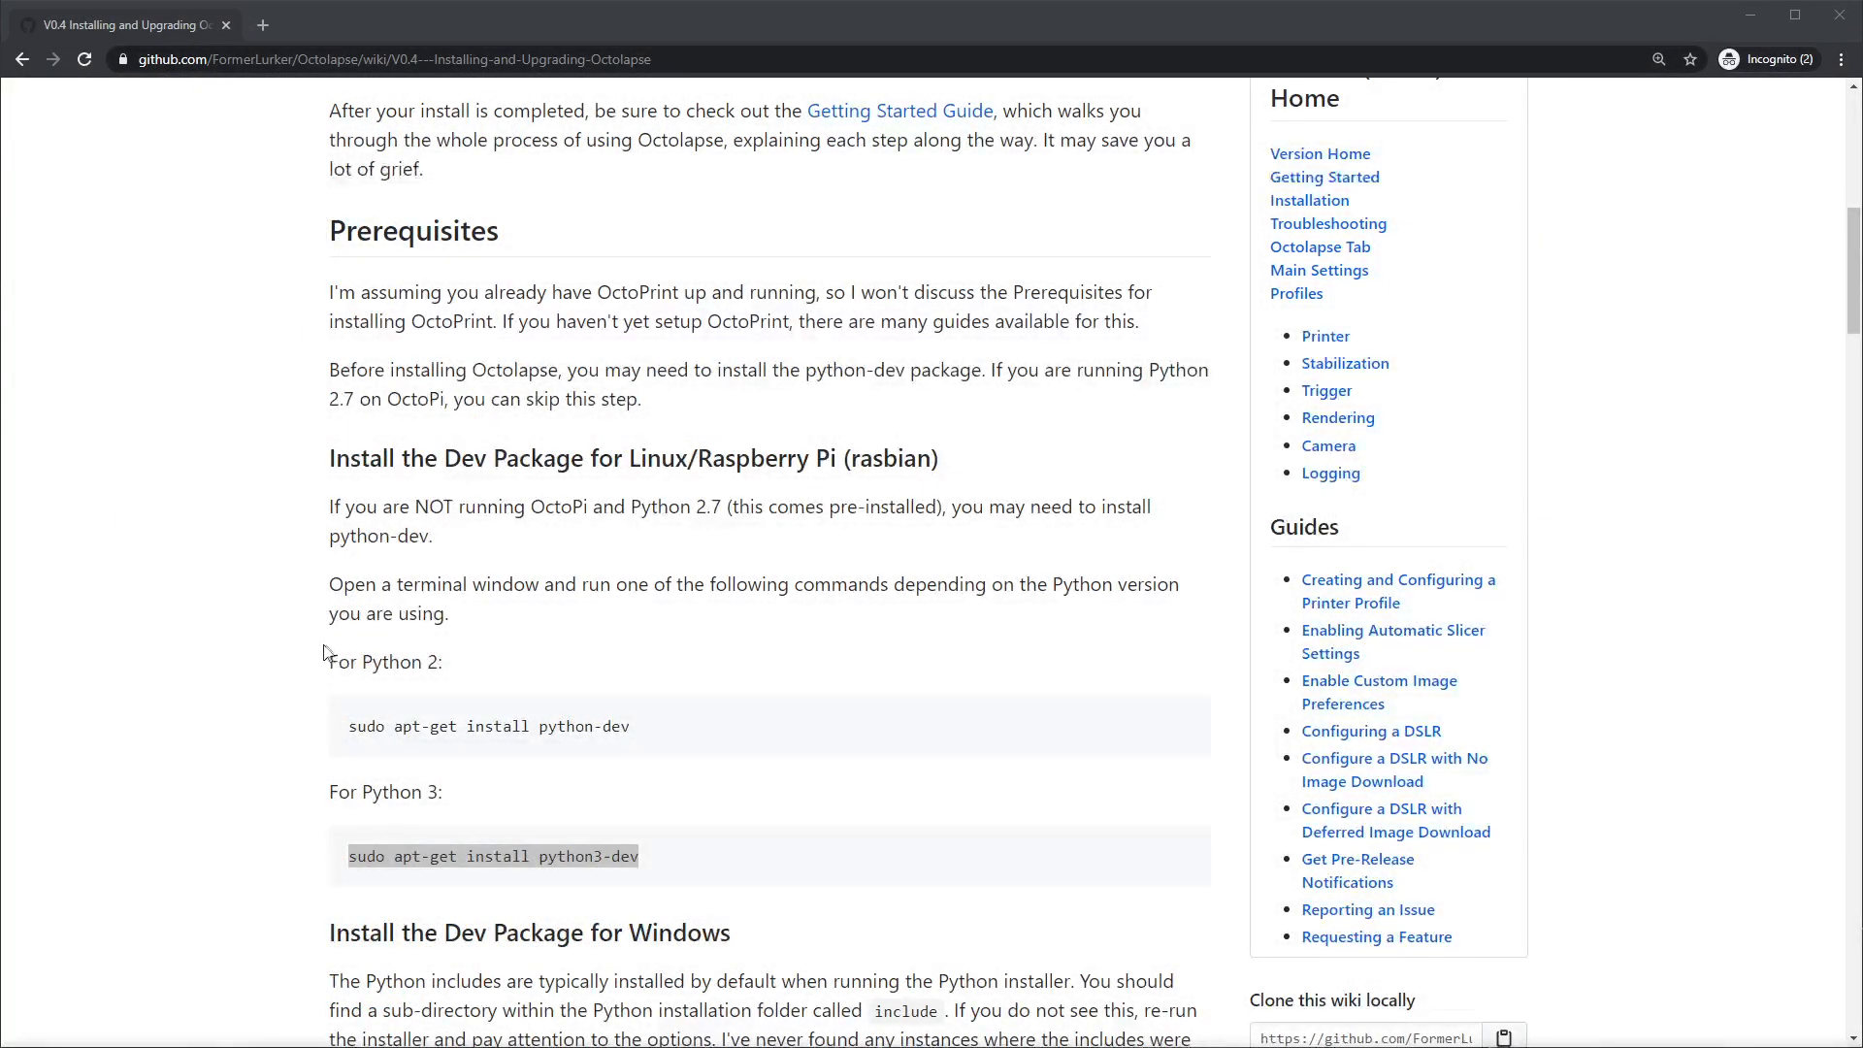
- Consult the guide's plugin manager installation section, then open OctoPrint's Plugin Manager settings and its dialog for installing new plugins
scroll(294, 626, down, 4)
scroll(291, 621, down, 8)
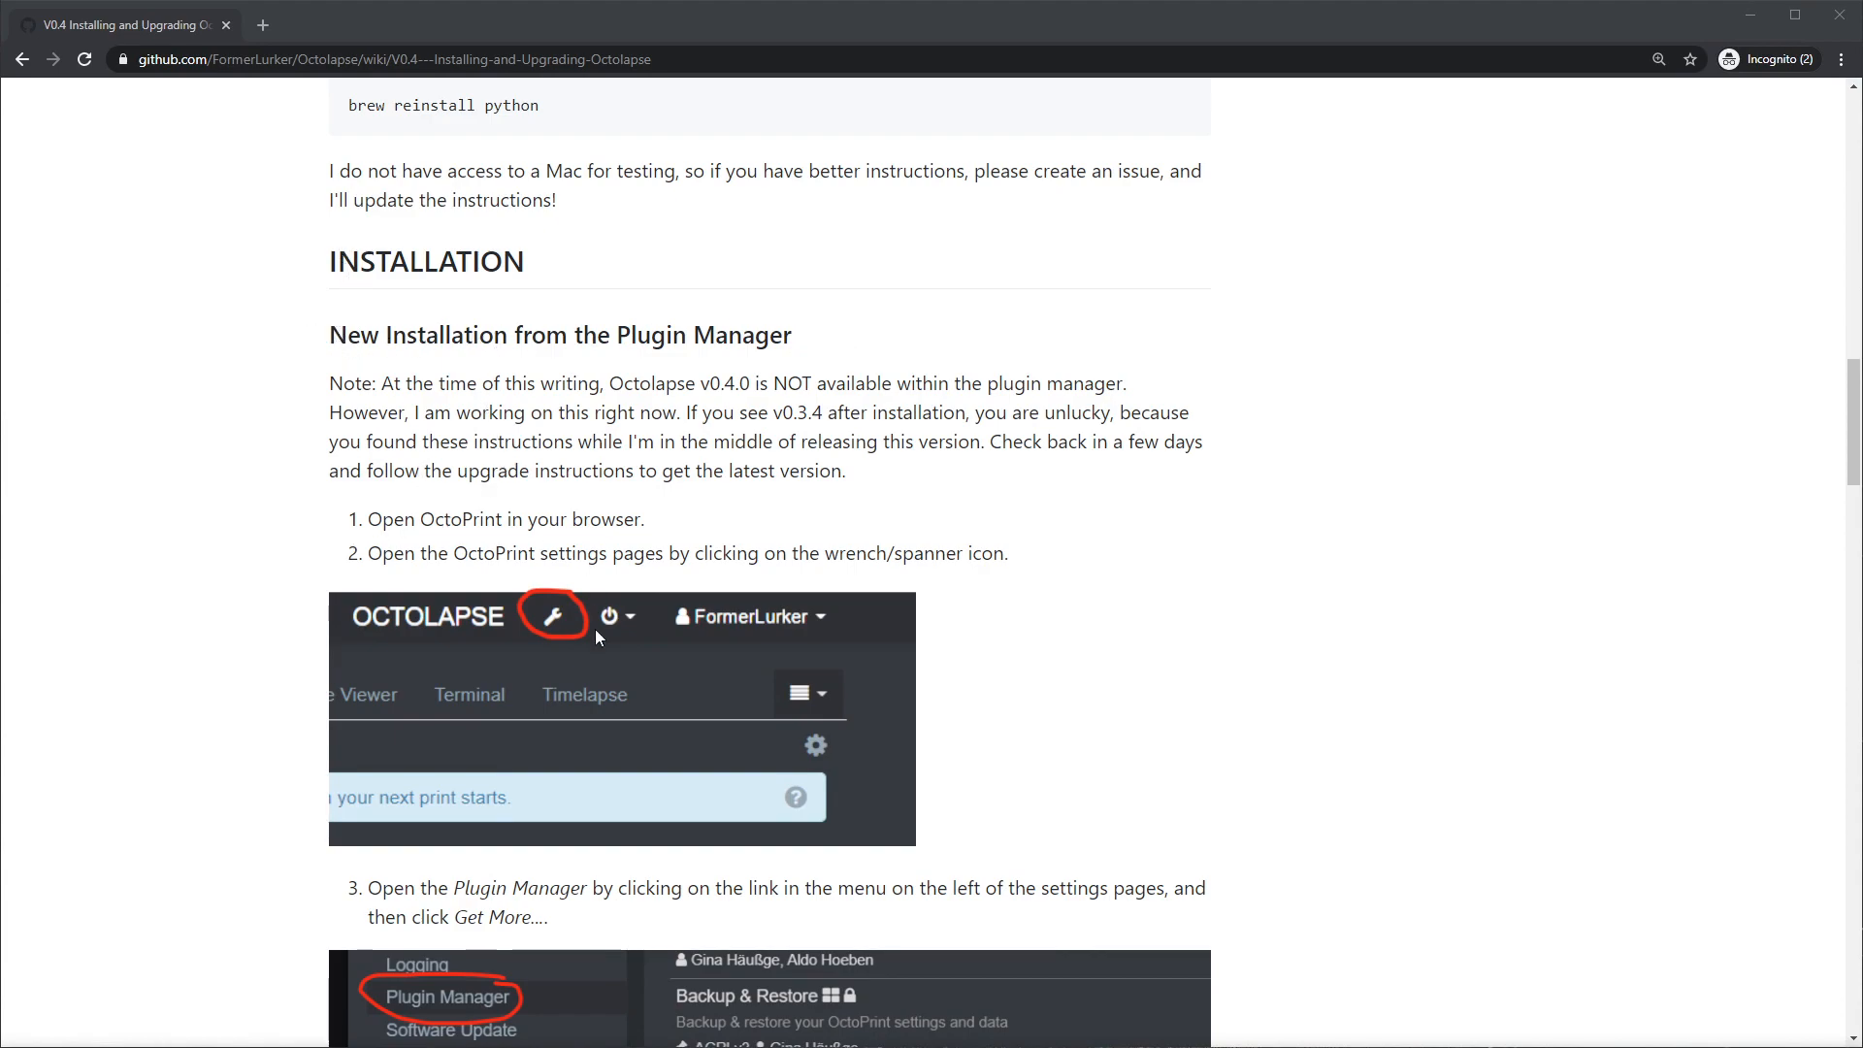
scroll(289, 803, down, 1)
scroll(288, 803, down, 1)
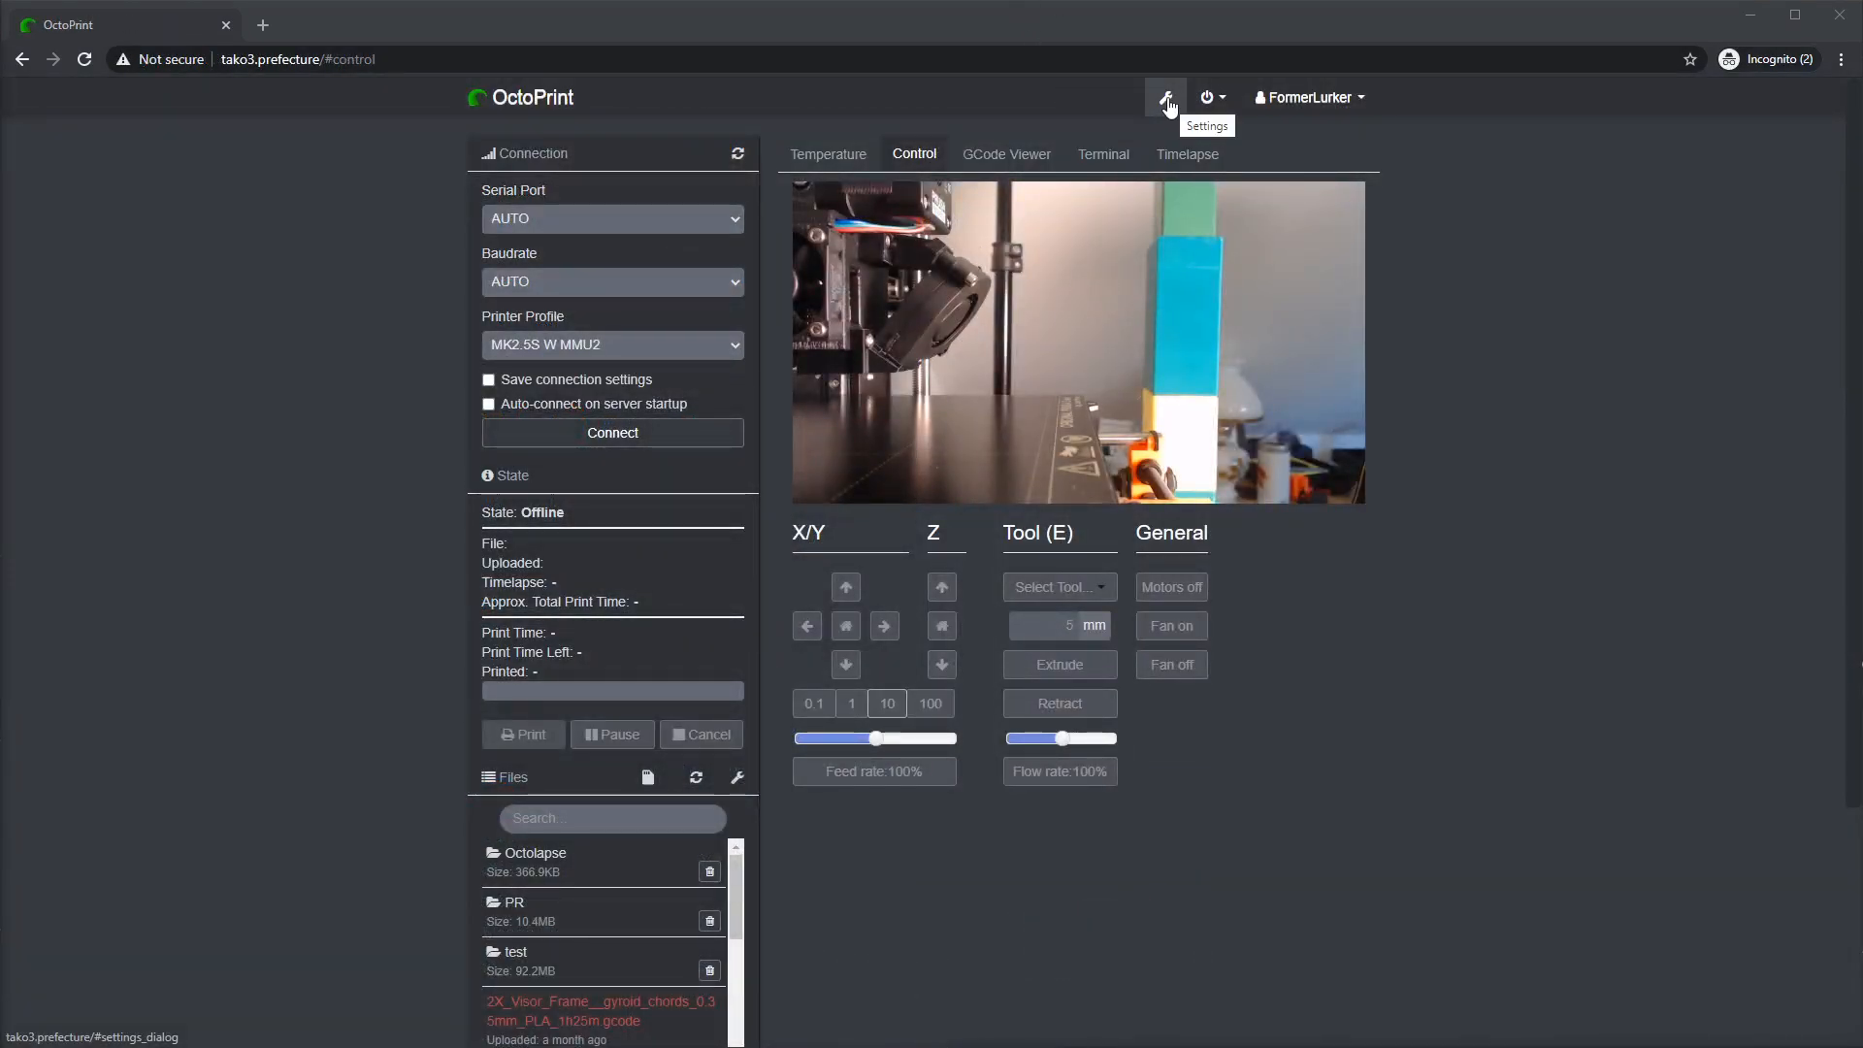
click(1164, 99)
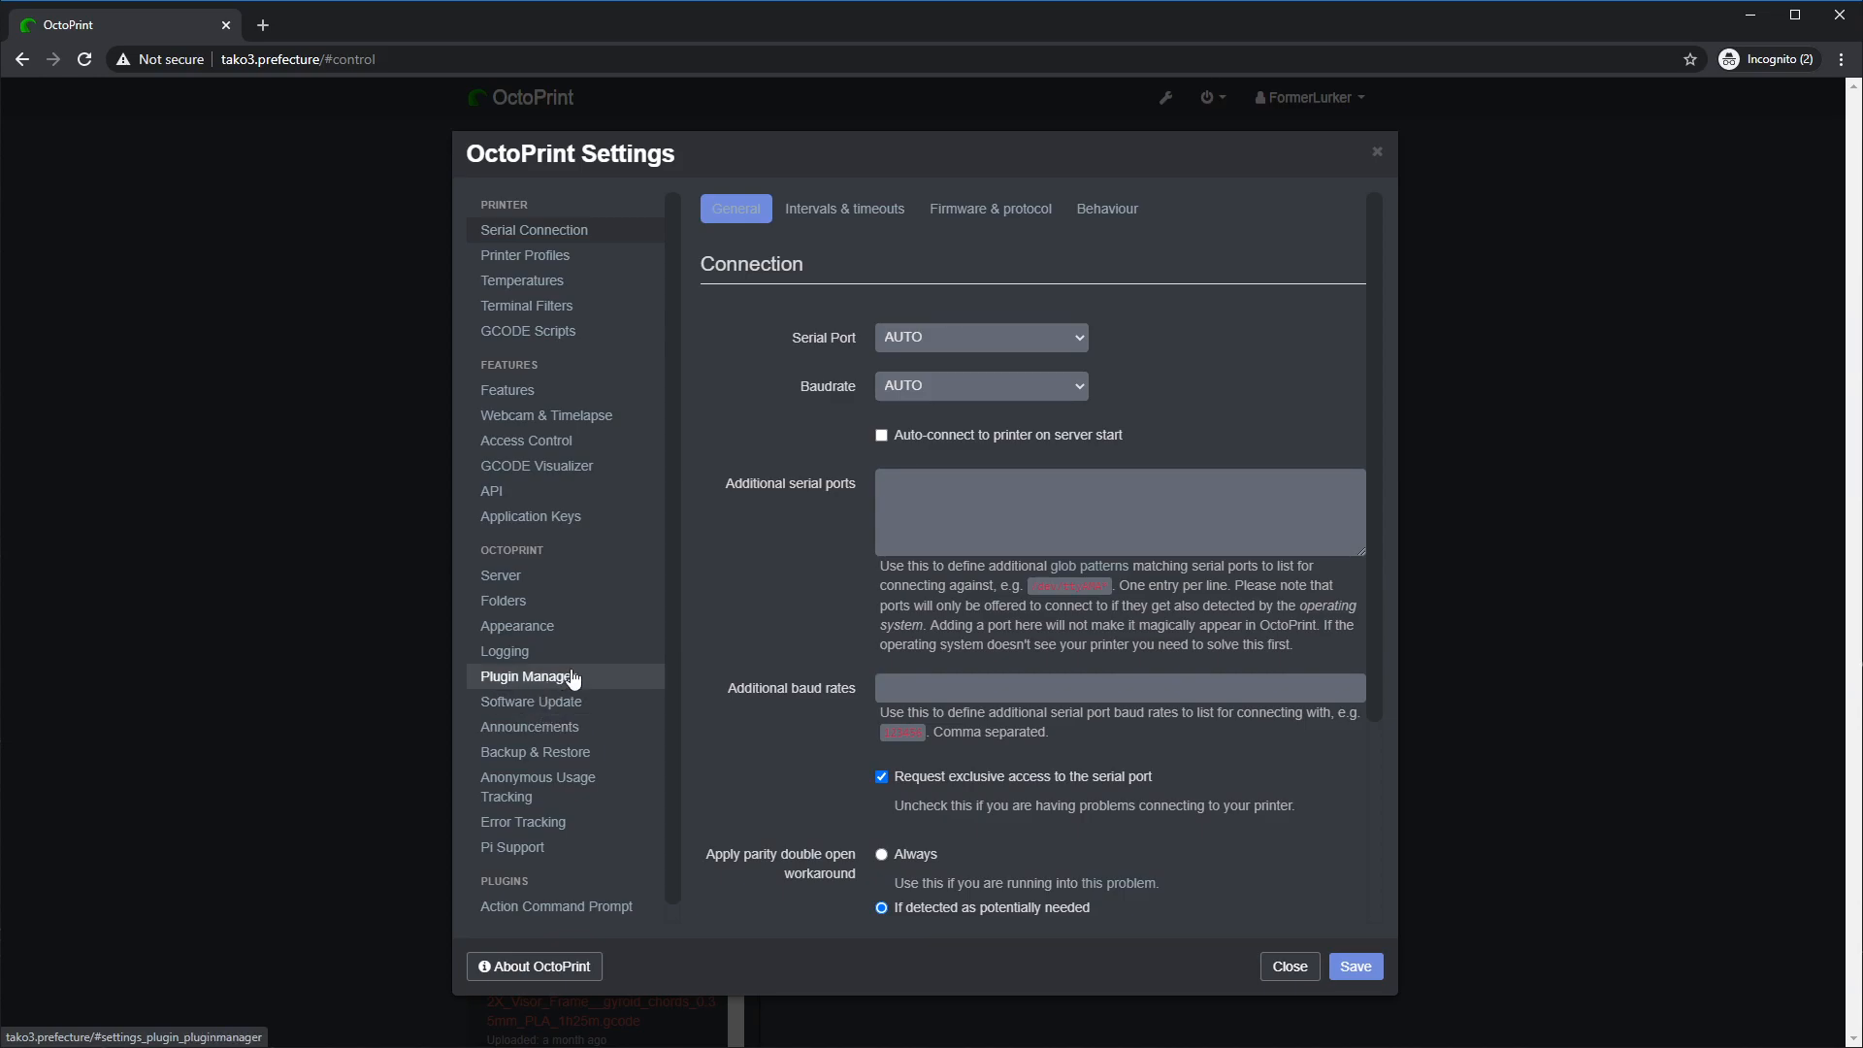
click(539, 676)
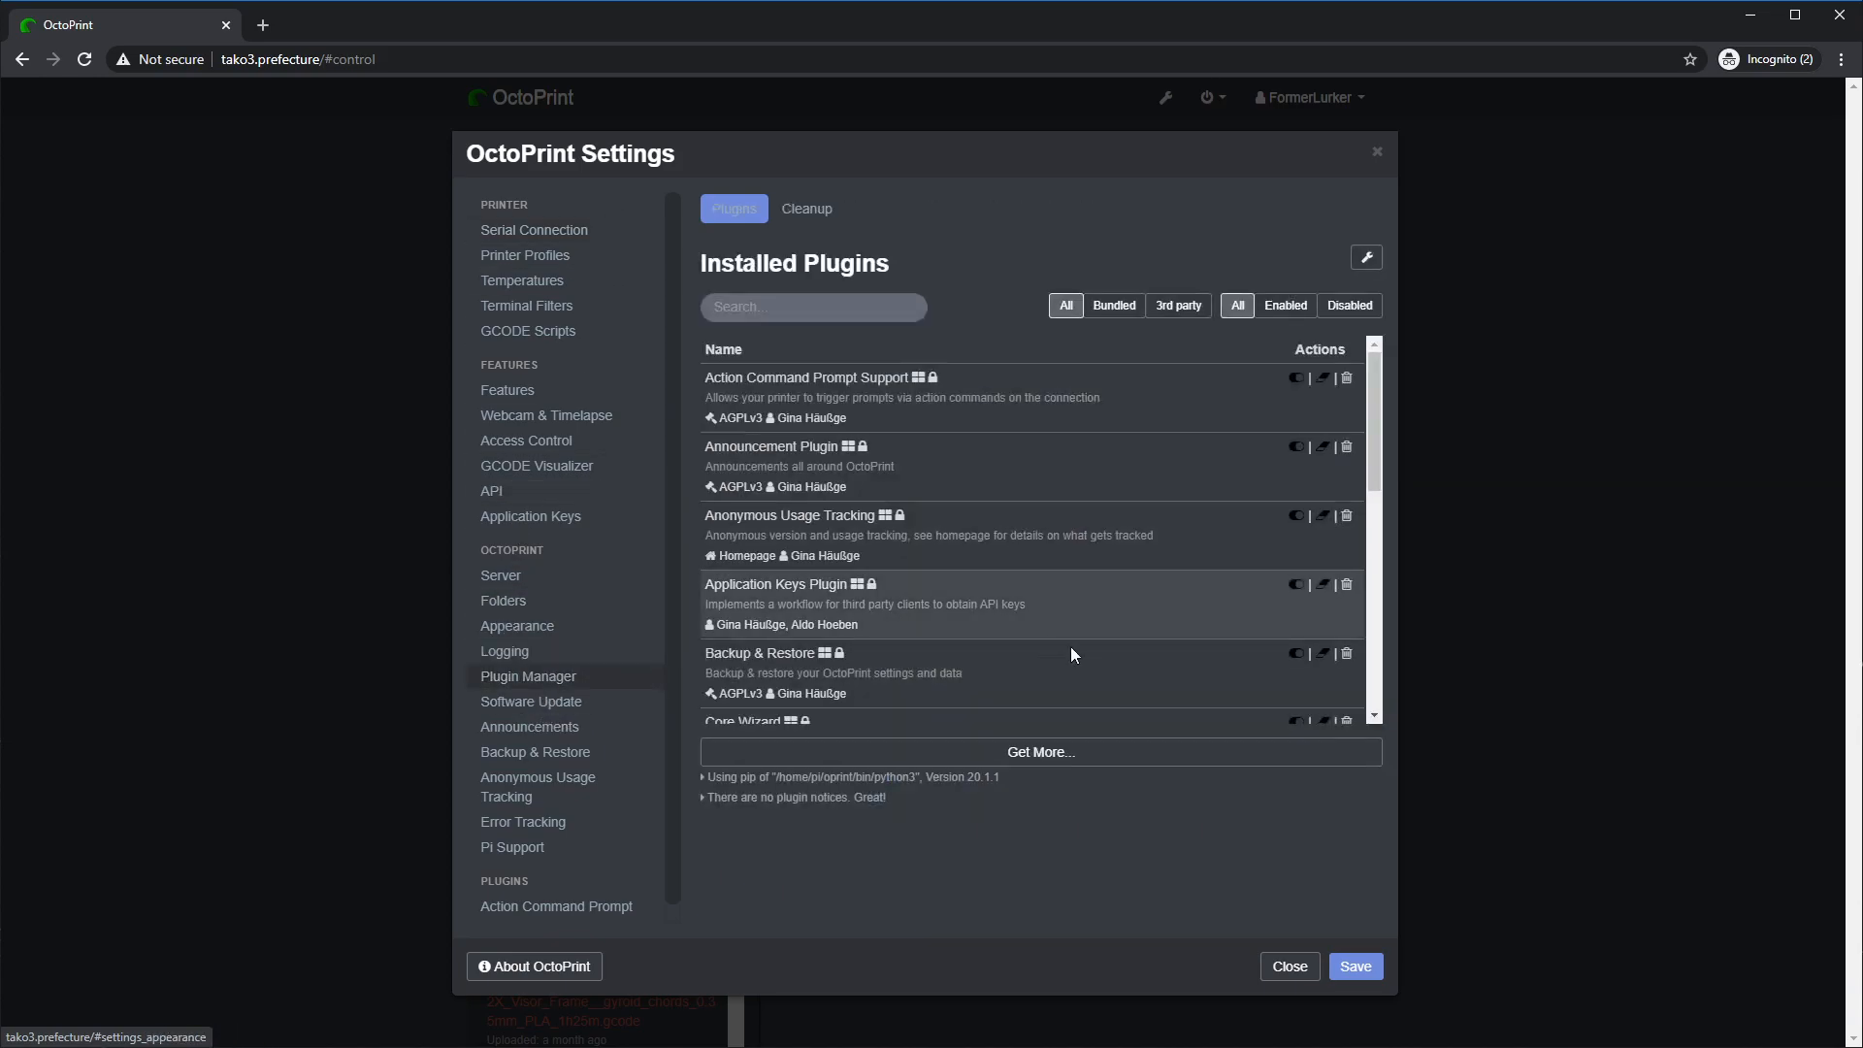
click(1019, 753)
- Search the plugin repository for "octolapse"
click(904, 325)
key(BackSpace)
key(BackSpace)
key(BackSpace)
key(BackSpace)
key(BackSpace)
key(BackSpace)
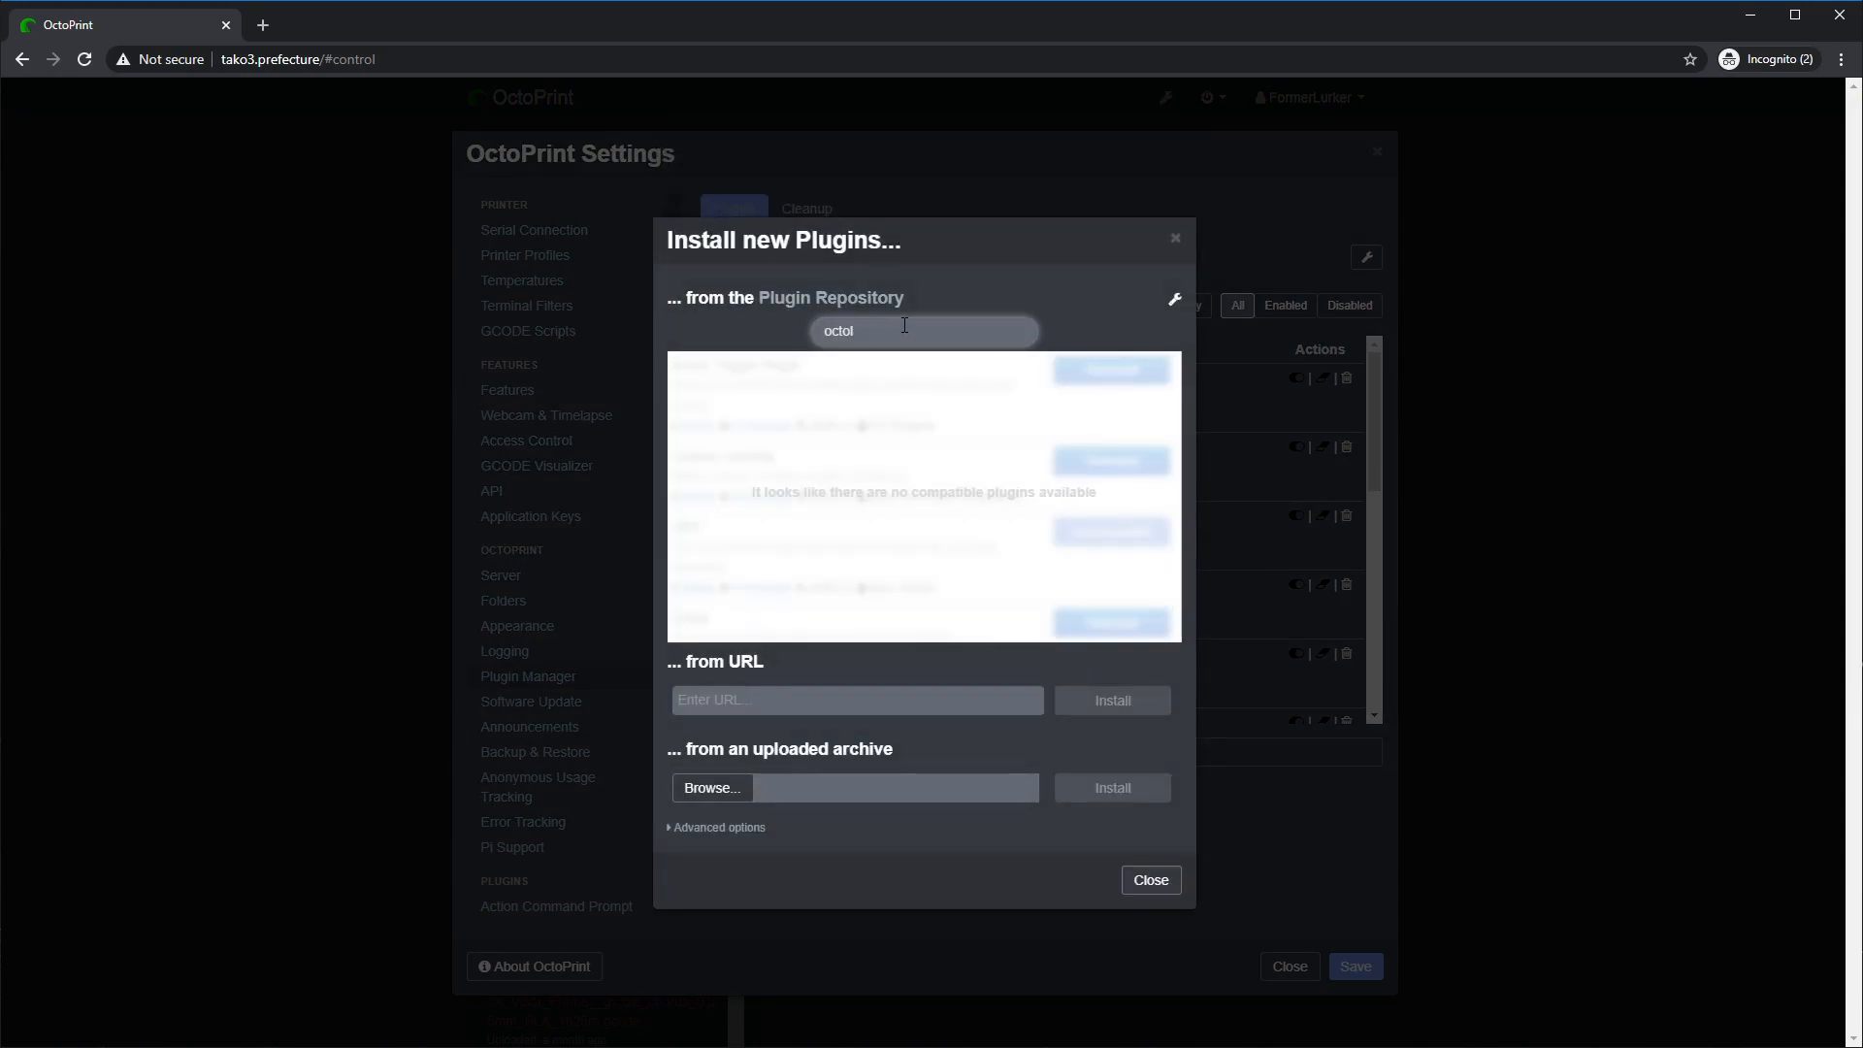
text(olapse)
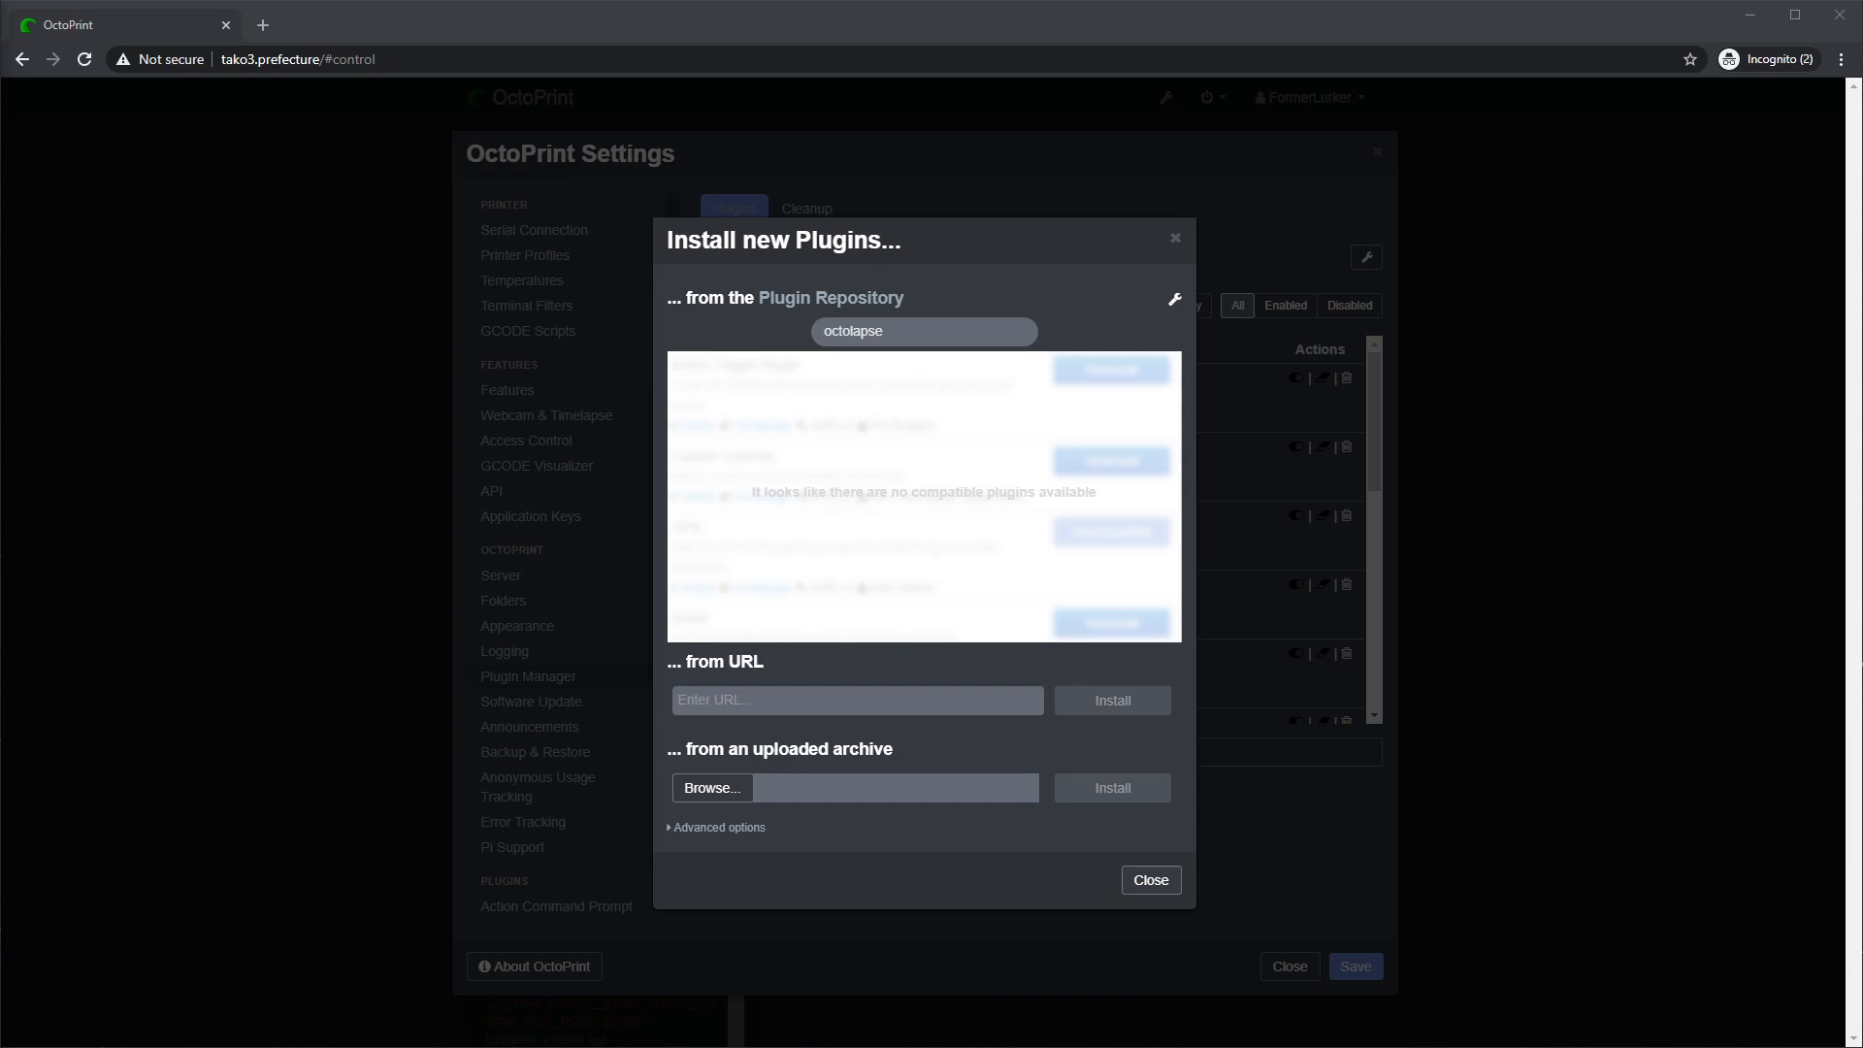
- Install the Octolapse plugin from the copied URL
click(786, 696)
key(ctrl+v)
click(1147, 701)
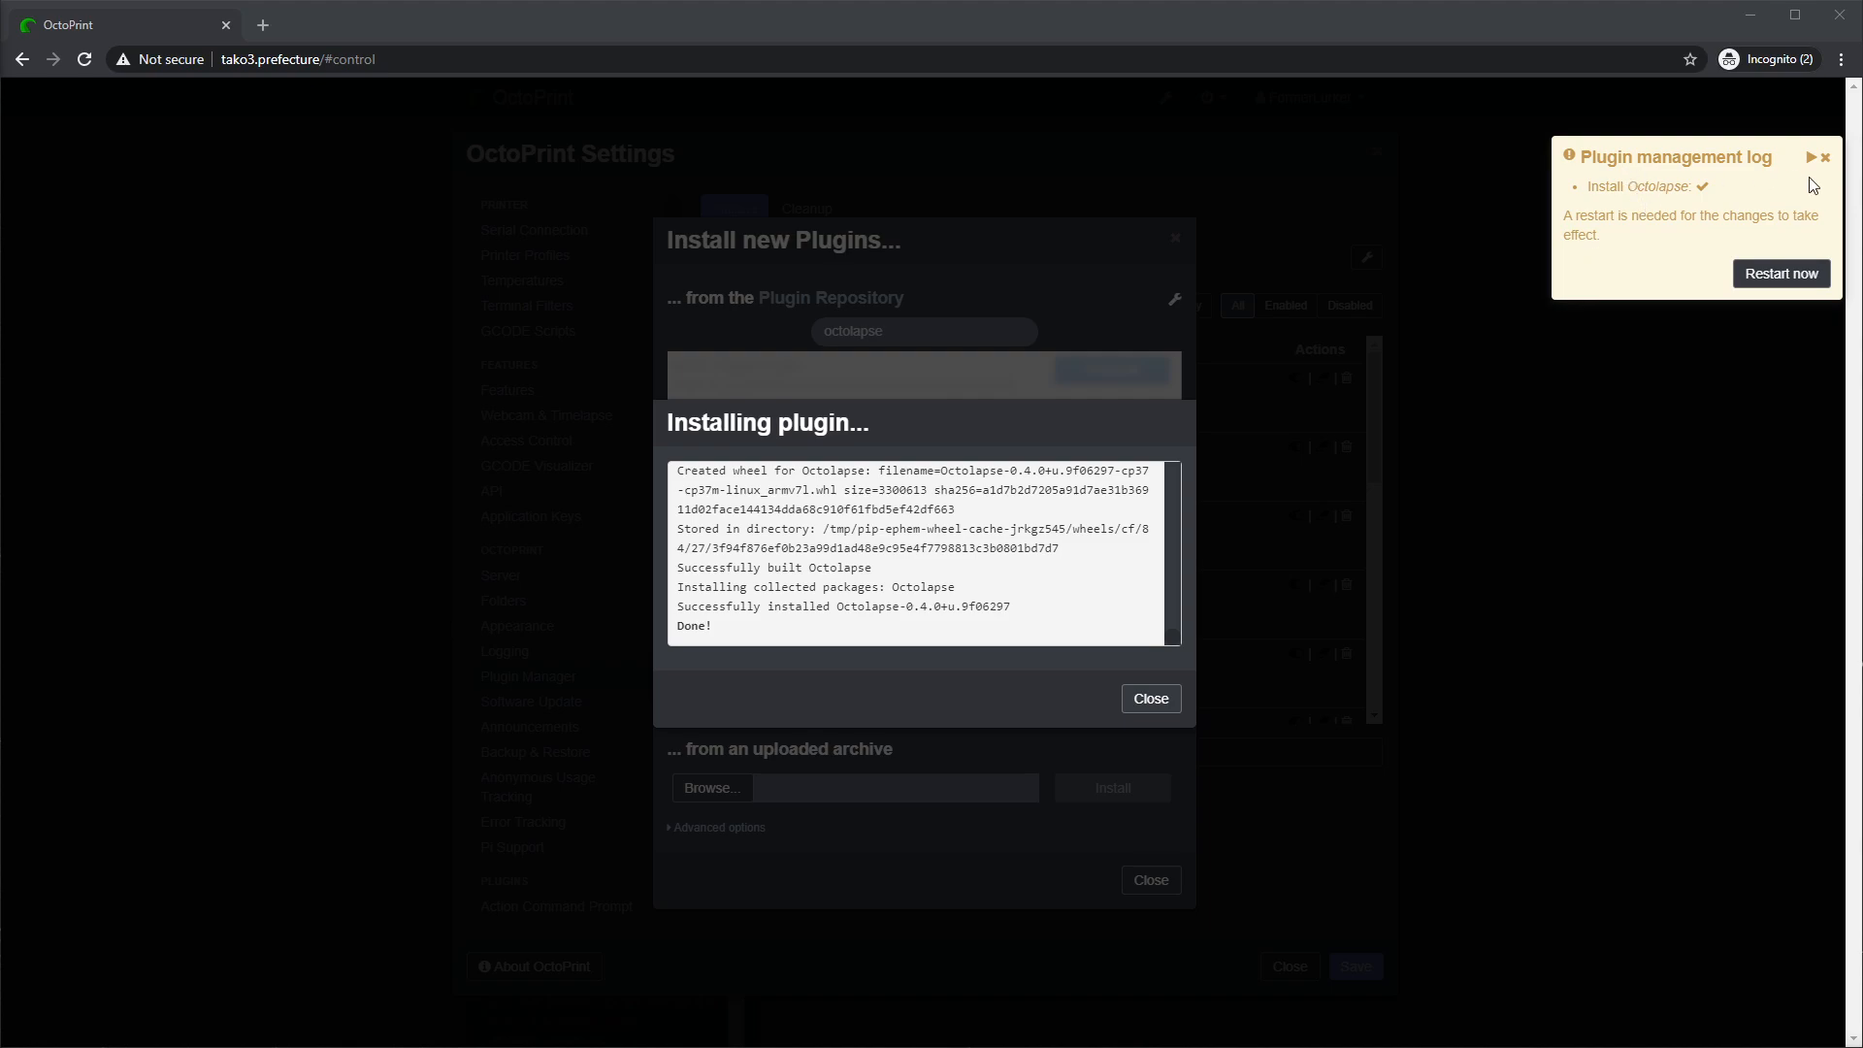
- Restart OctoPrint to apply the Octolapse installation and close the open installation and settings dialogs
click(1777, 282)
click(1165, 544)
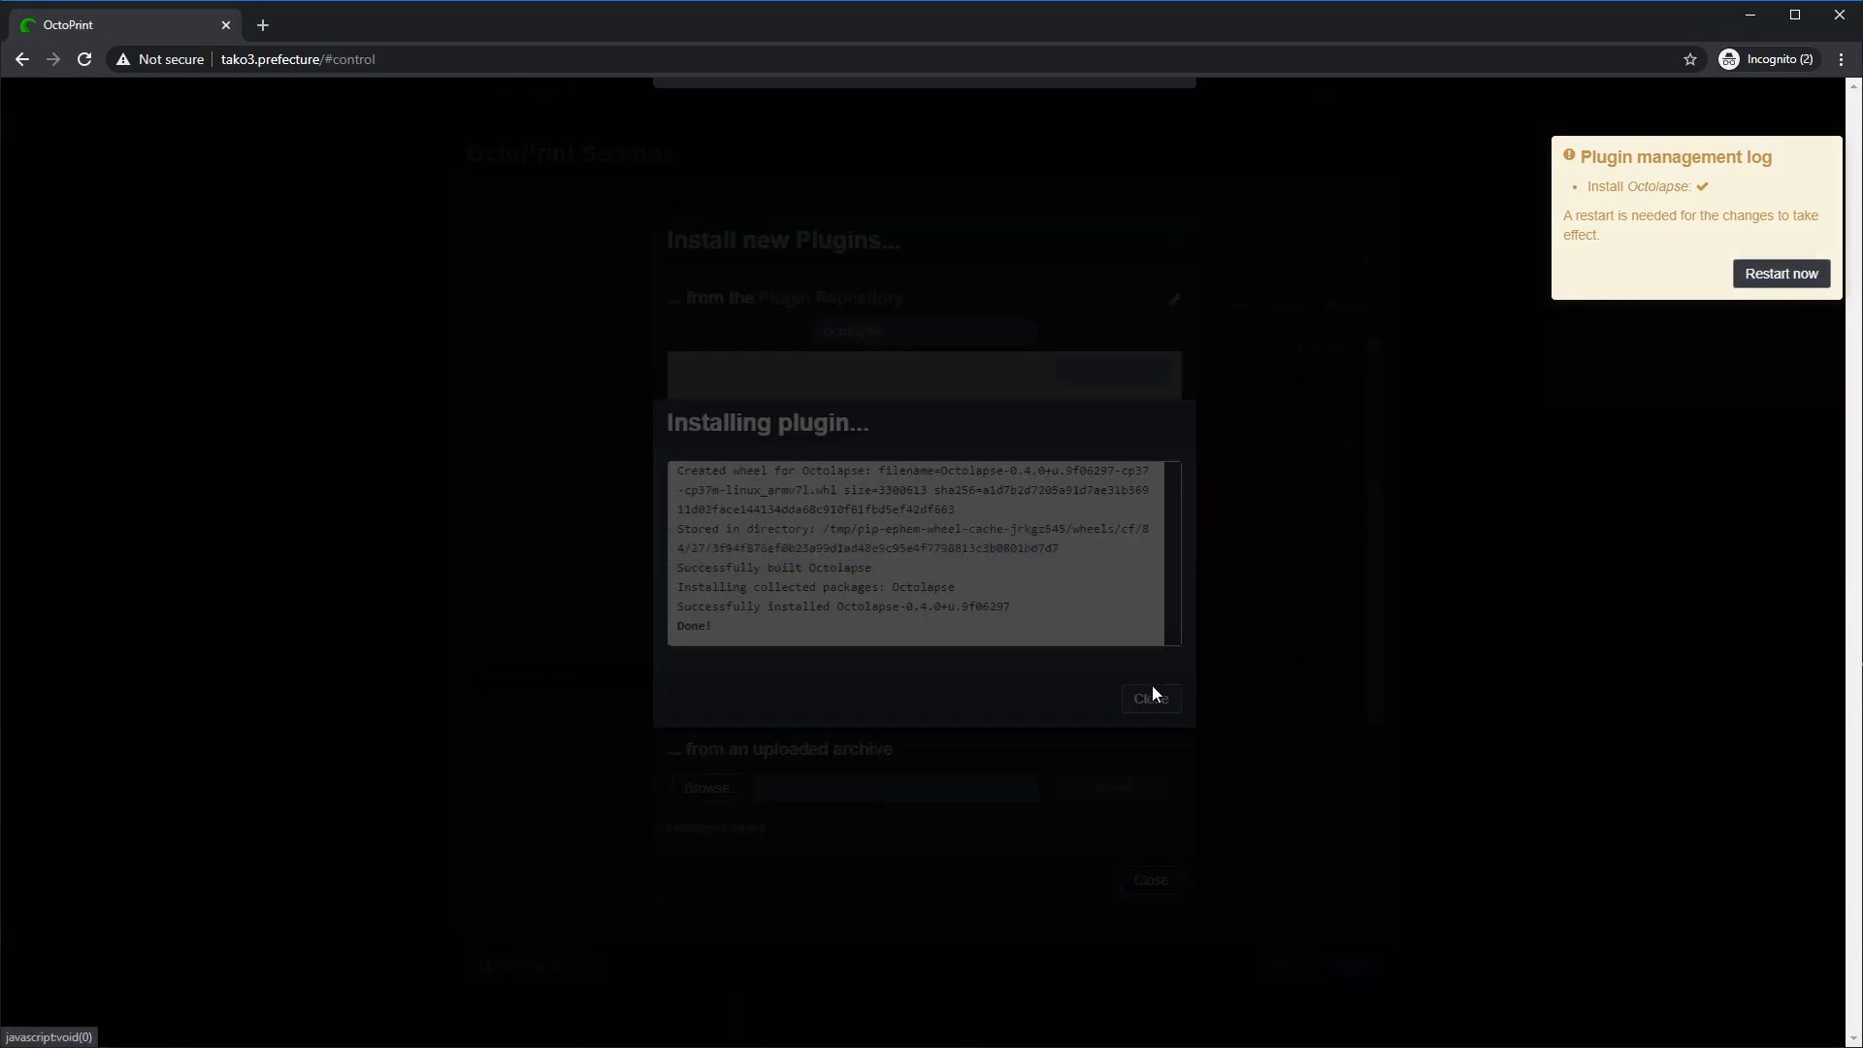
click(1151, 699)
click(1155, 879)
click(1290, 966)
click(1799, 158)
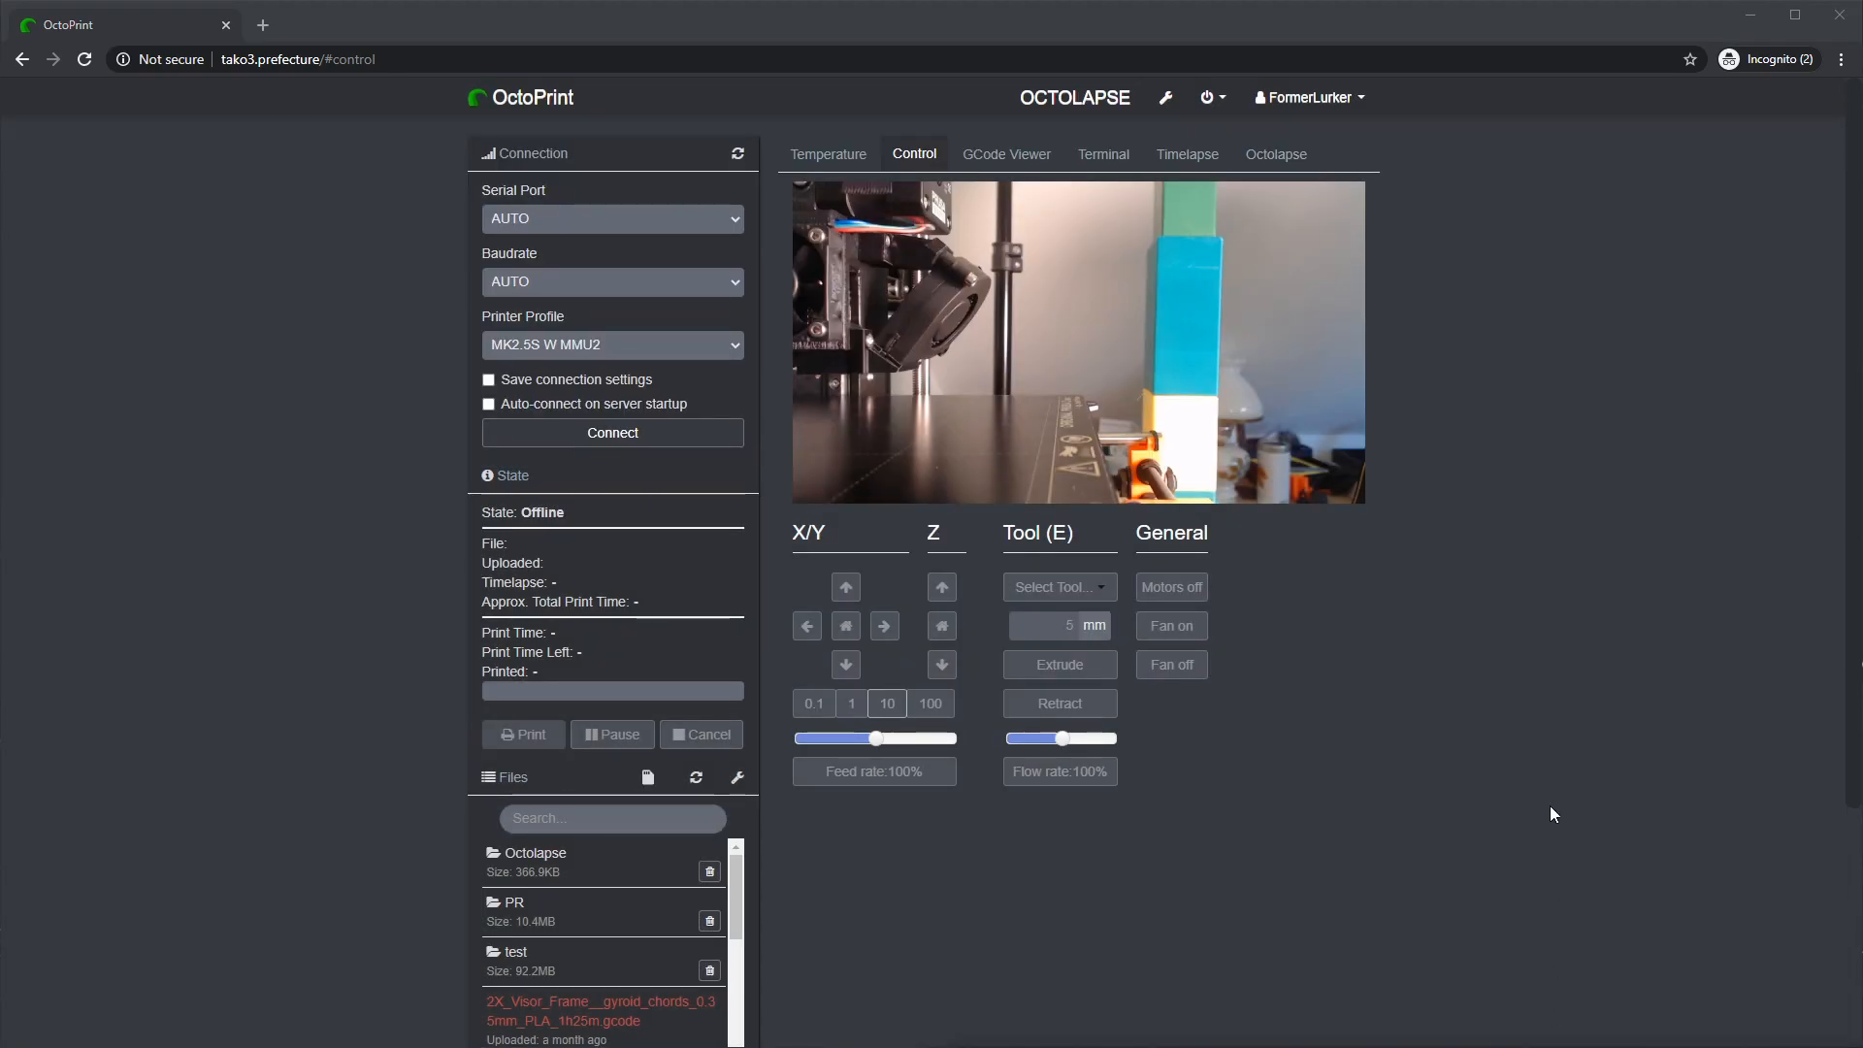
- Start a new Octolapse printer profile and import the pre-configured profile for make Prusa, model MK2.5S with MMU2
click(1277, 155)
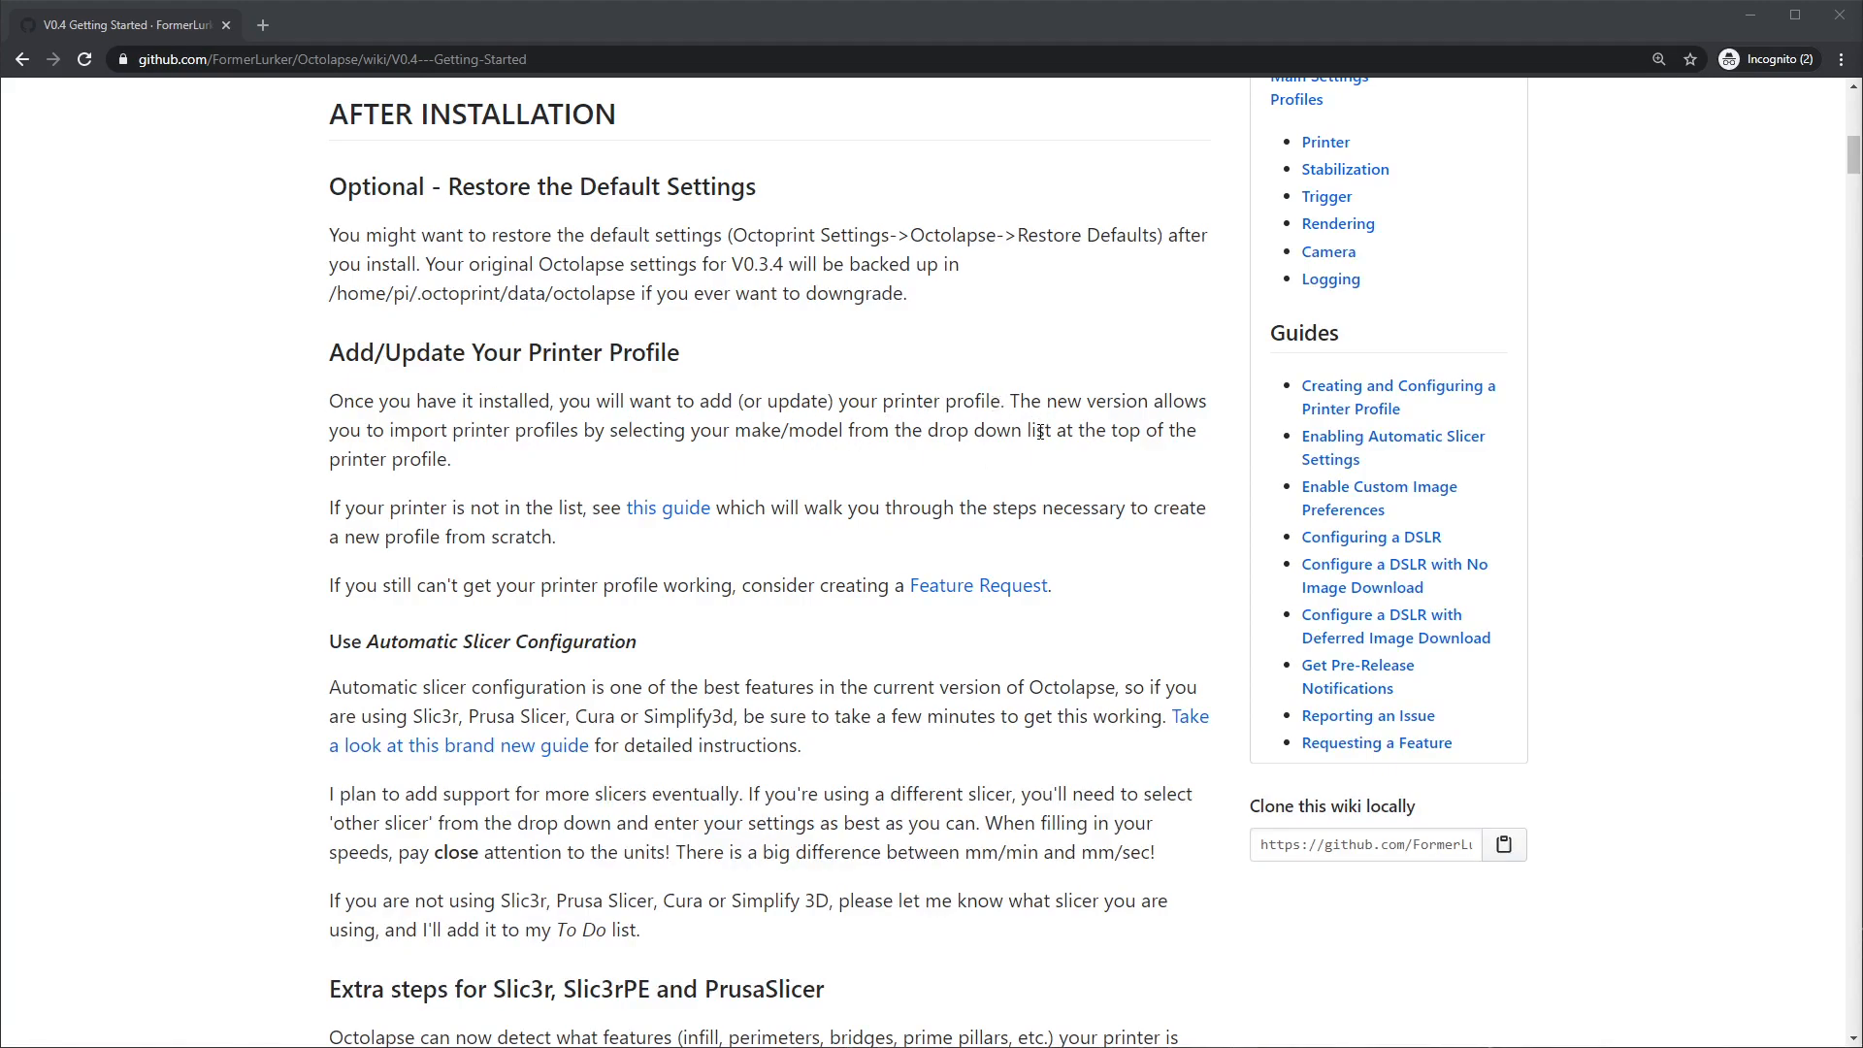
scroll(540, 472, down, 1)
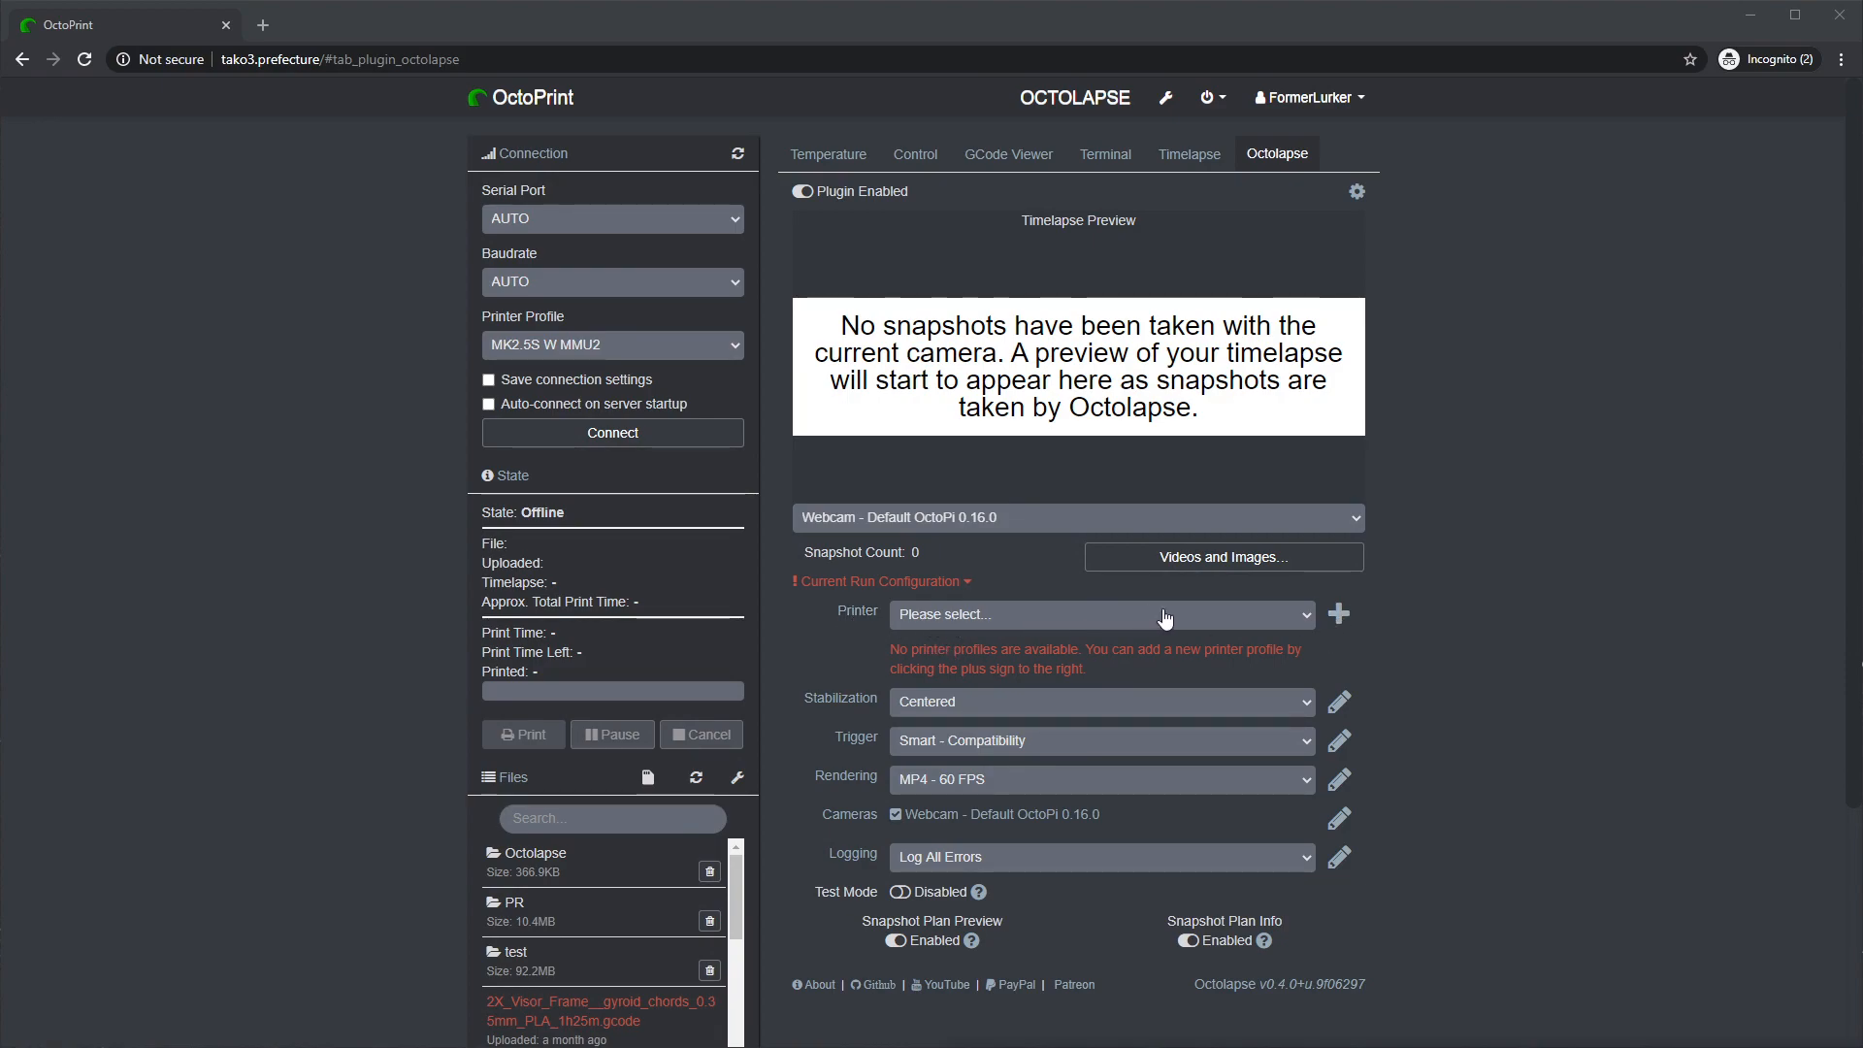
click(1337, 617)
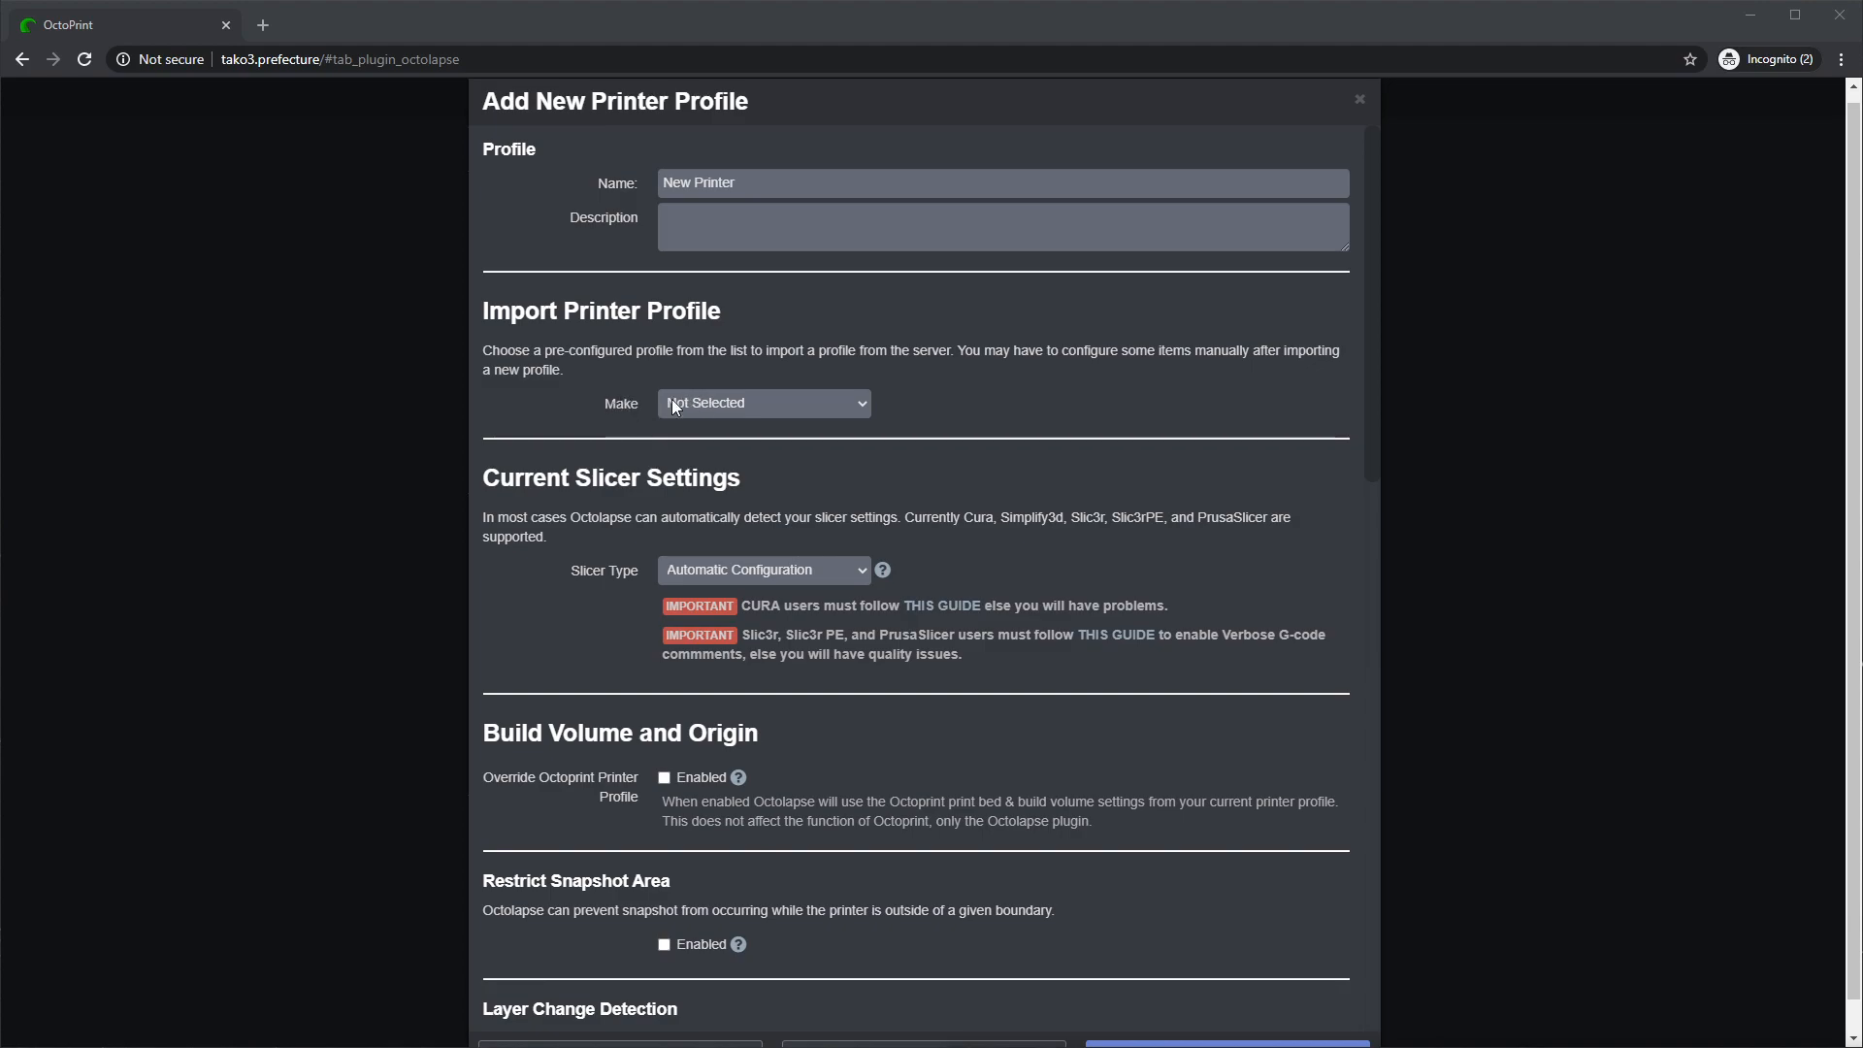
click(735, 411)
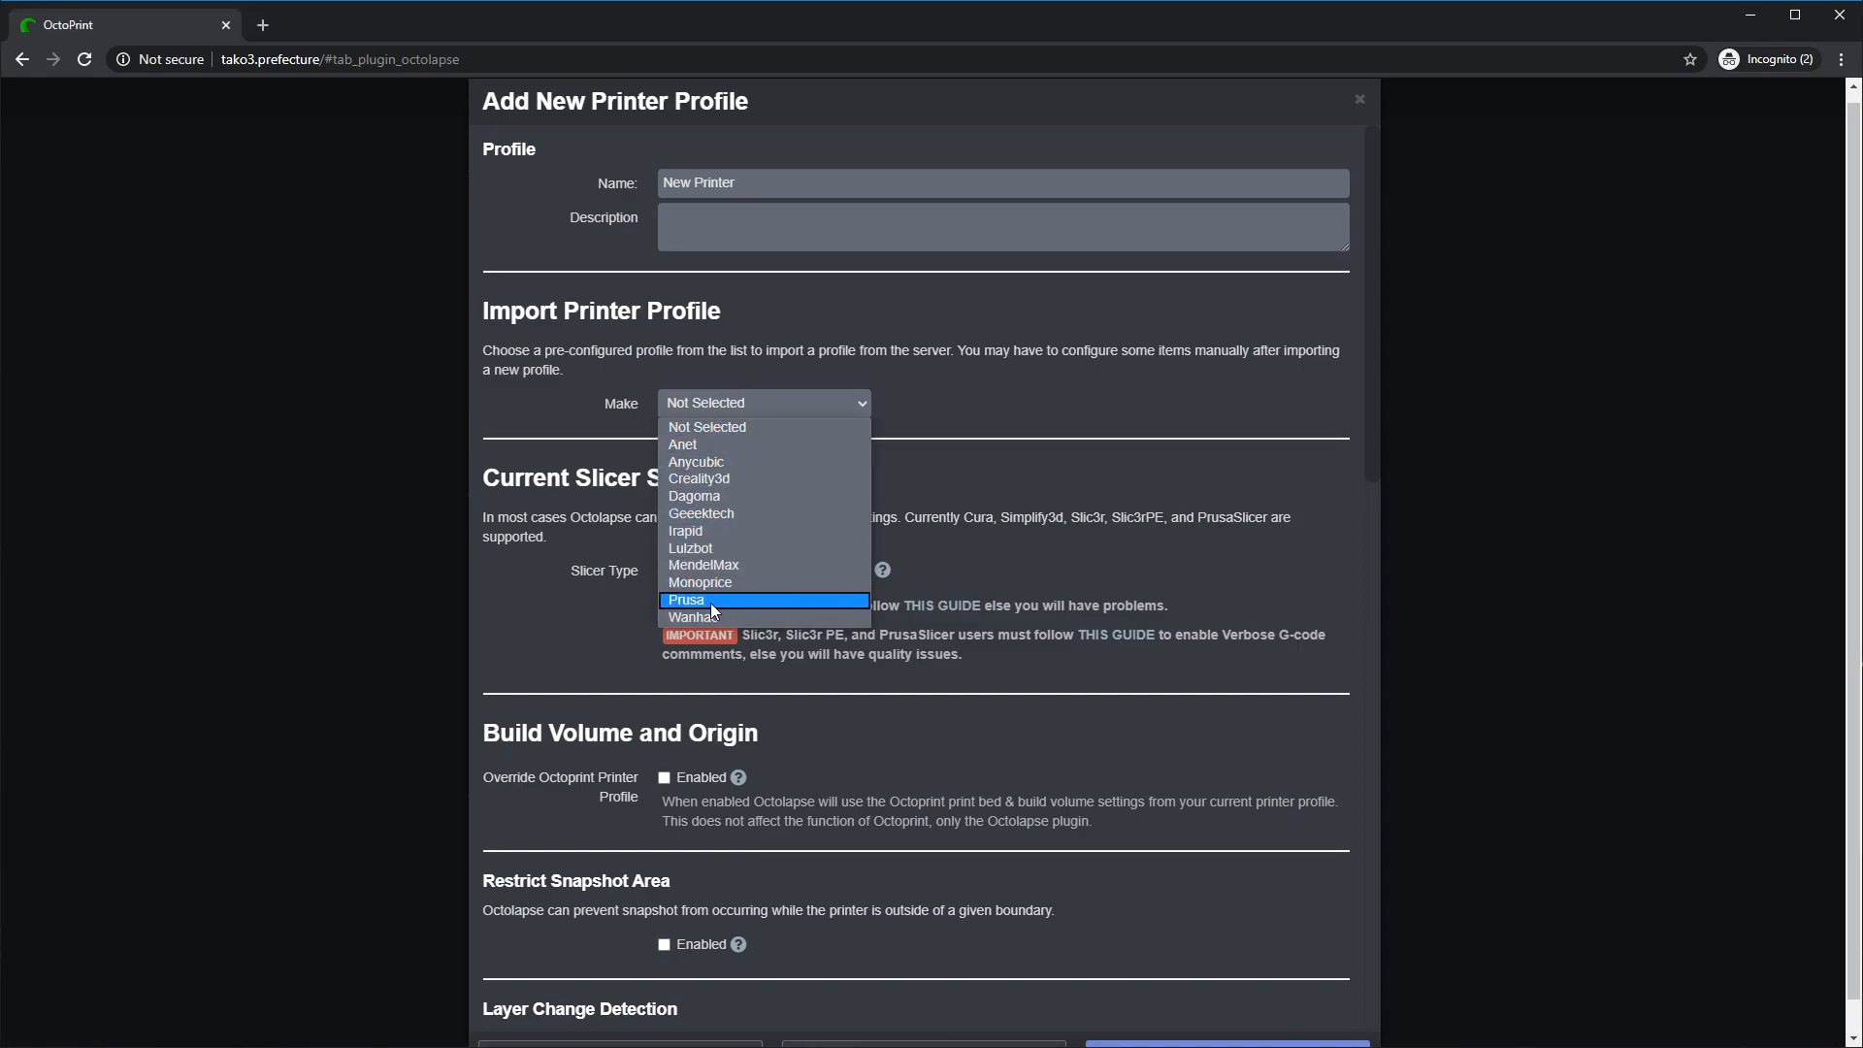
click(710, 600)
click(760, 442)
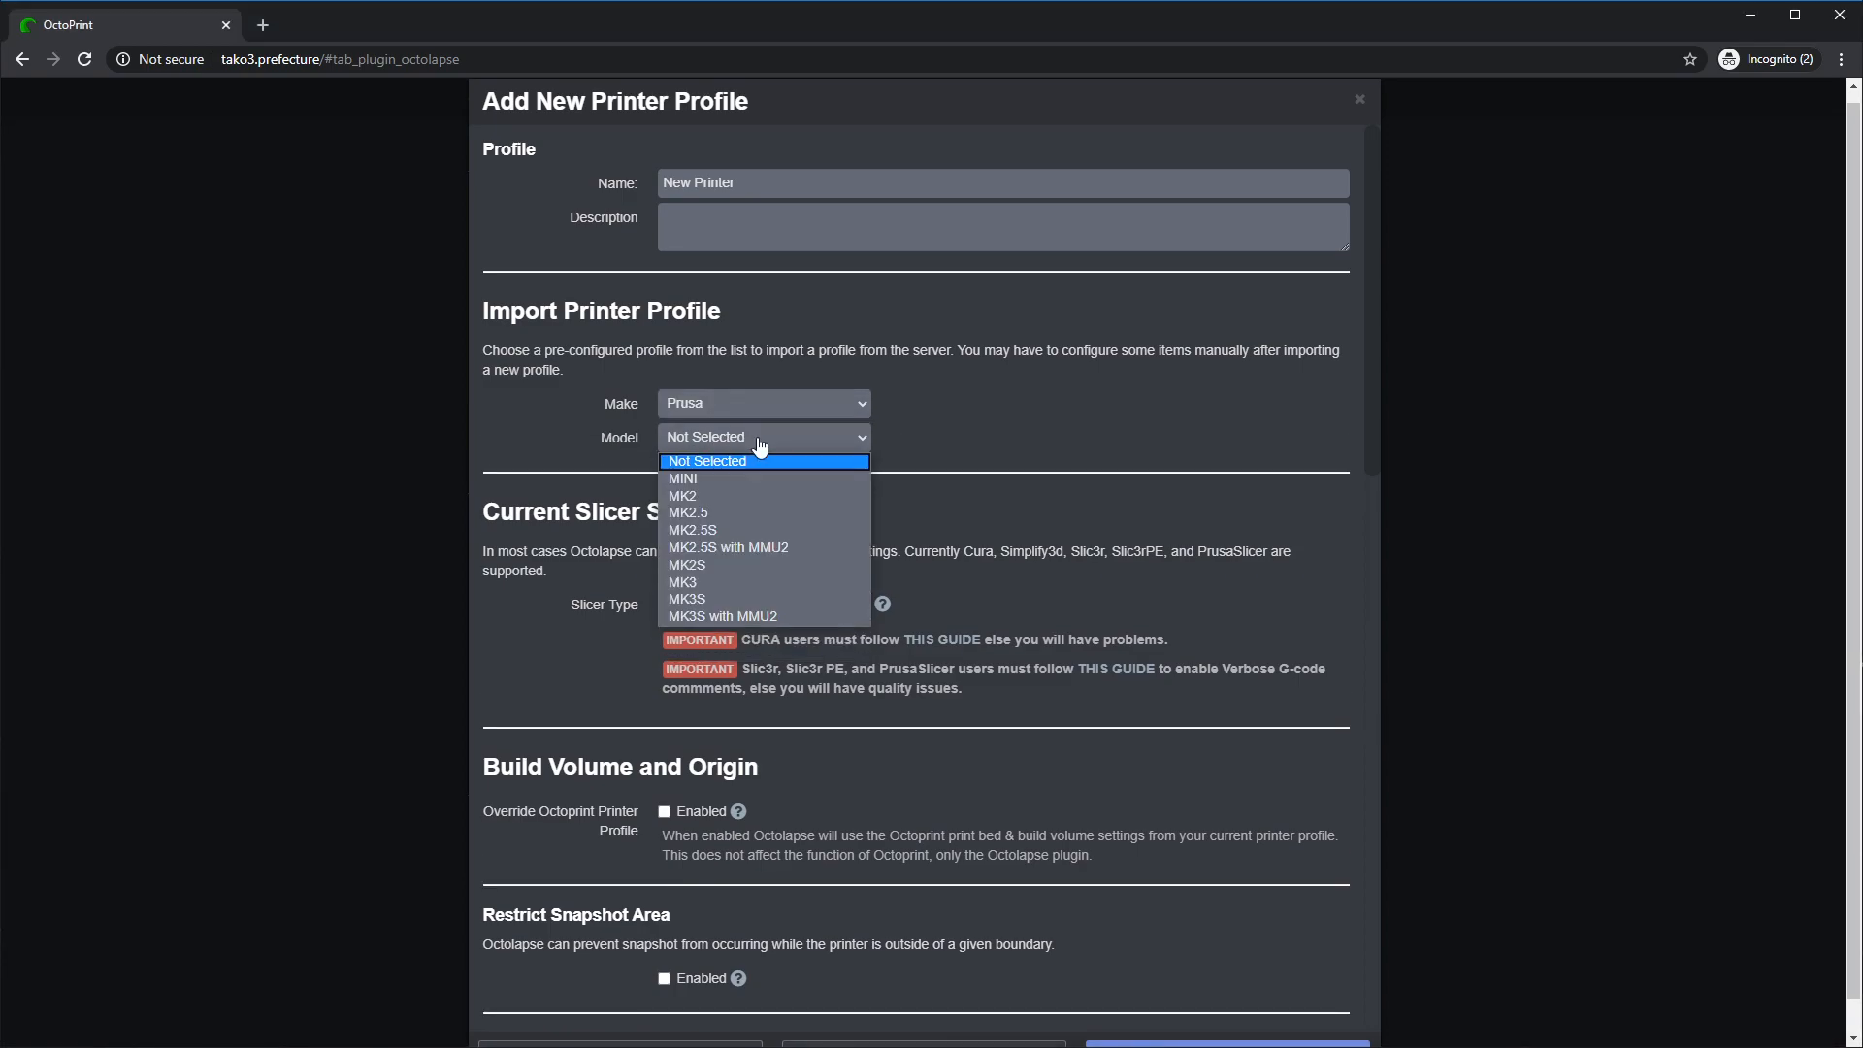
click(765, 549)
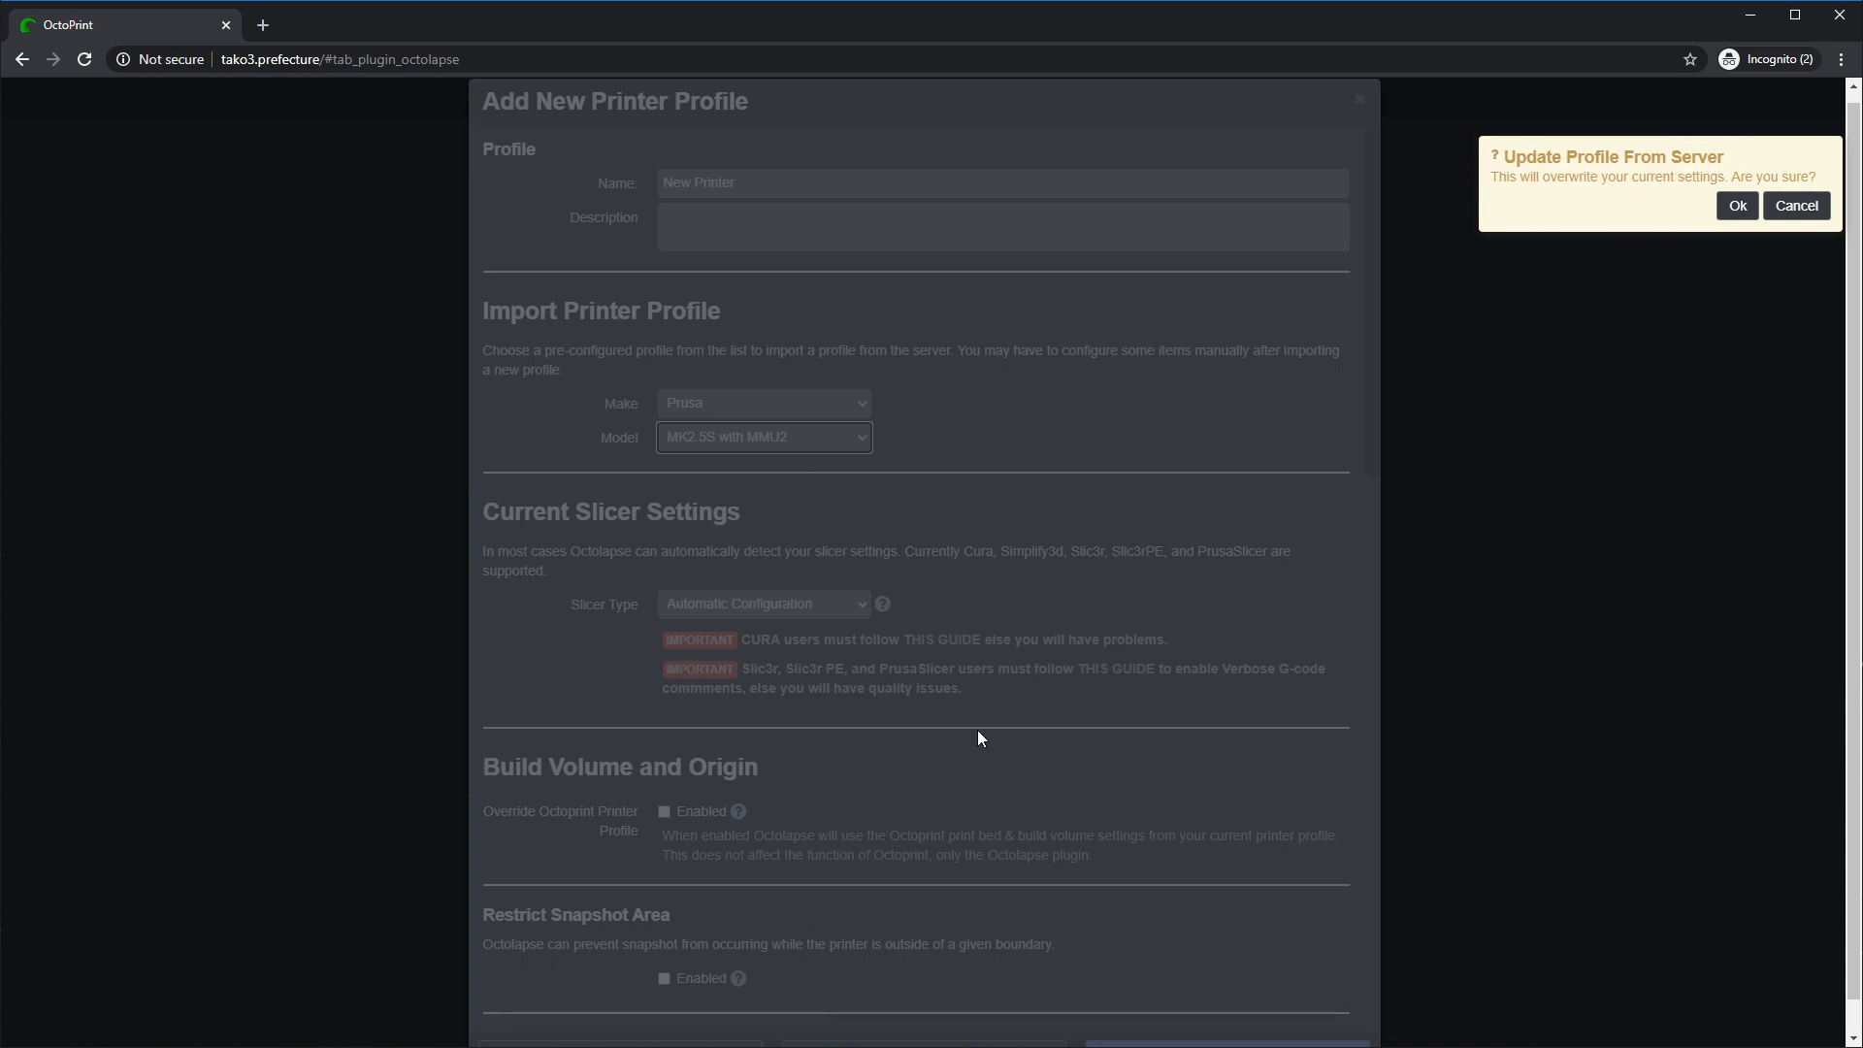
click(1737, 207)
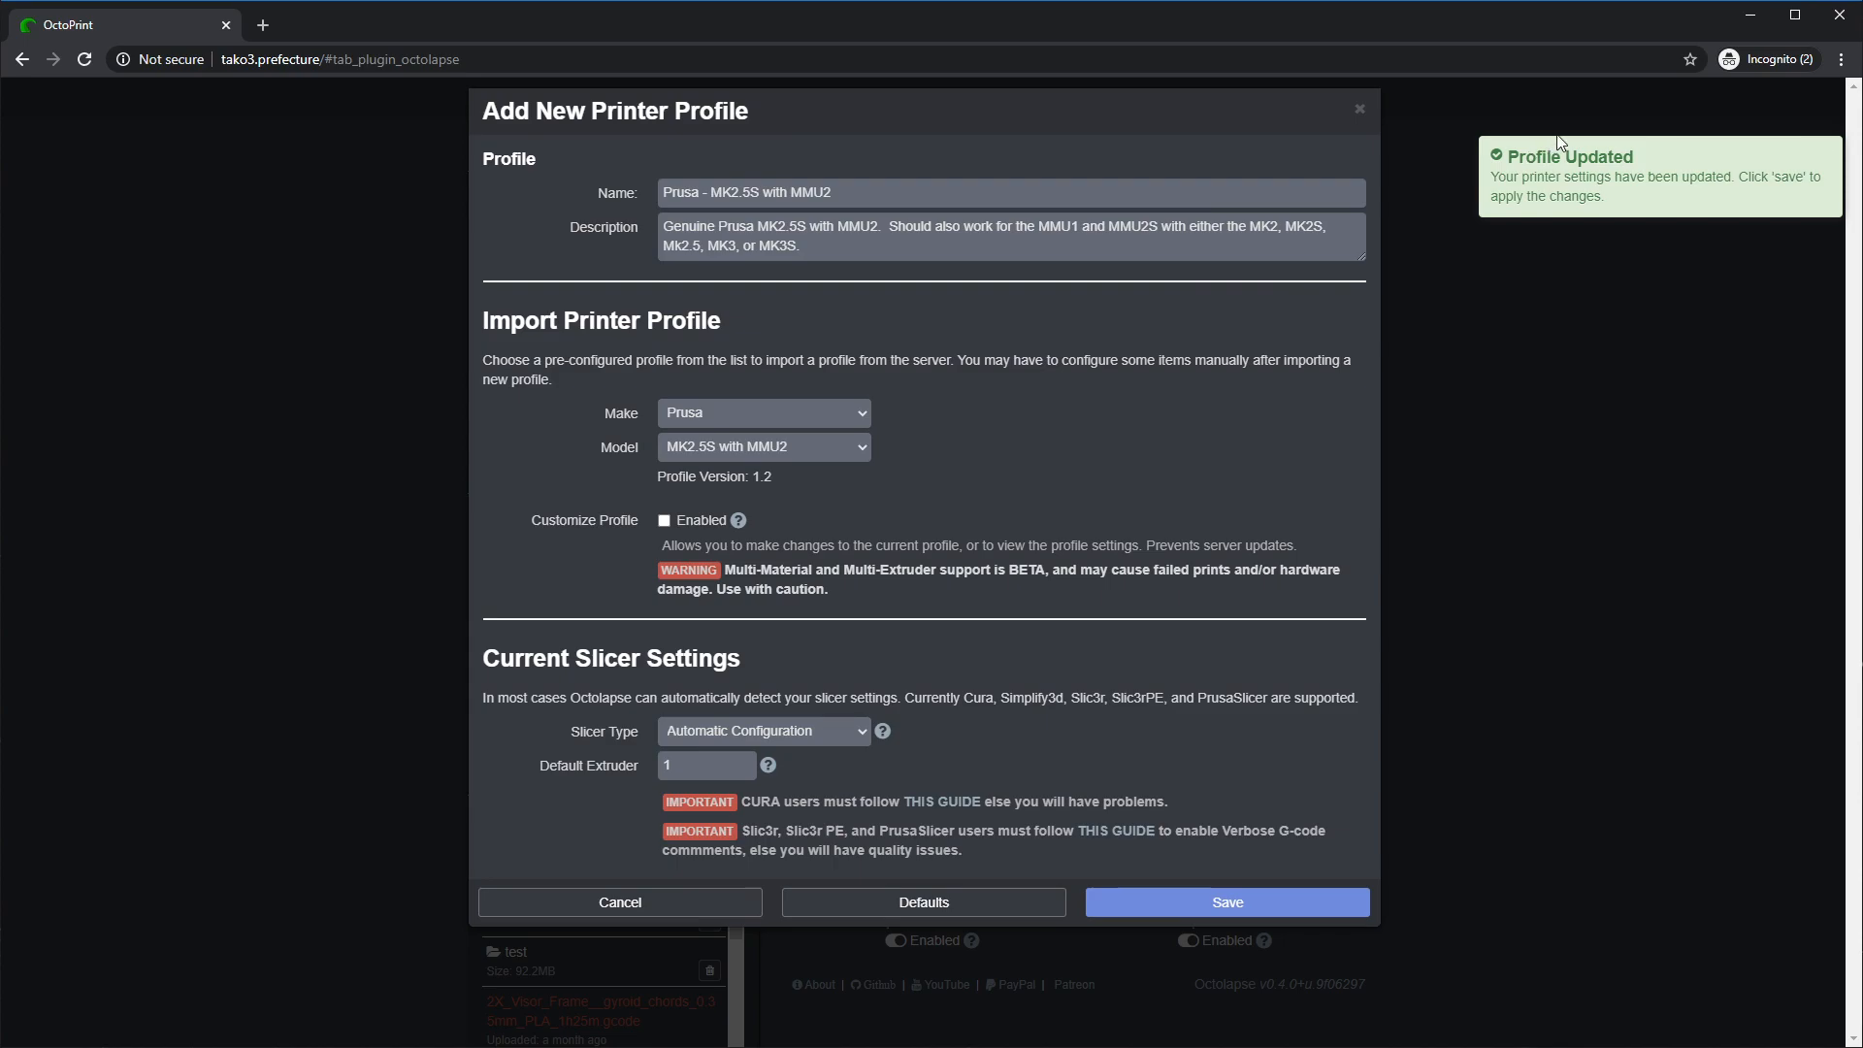
click(1825, 157)
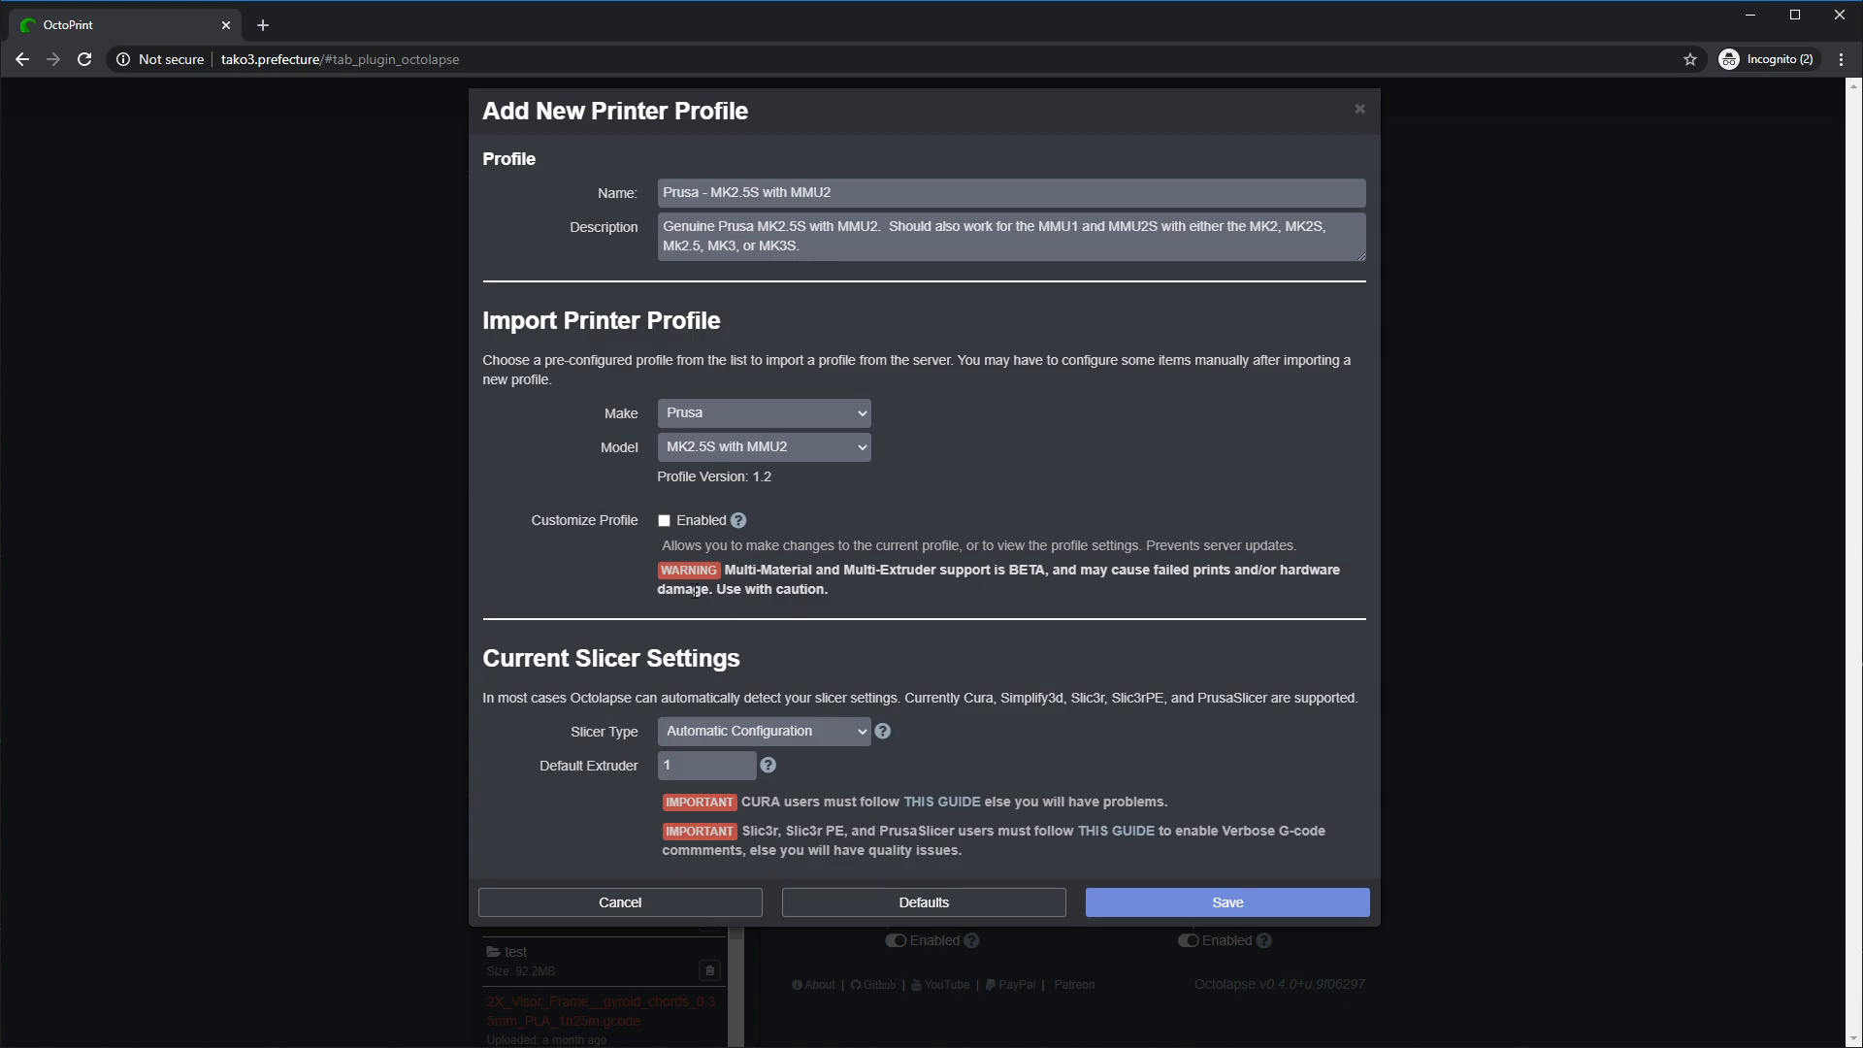
- Enable Customize Profile to inspect the imported printer settings, then disable it and restore the profile from the server
click(665, 522)
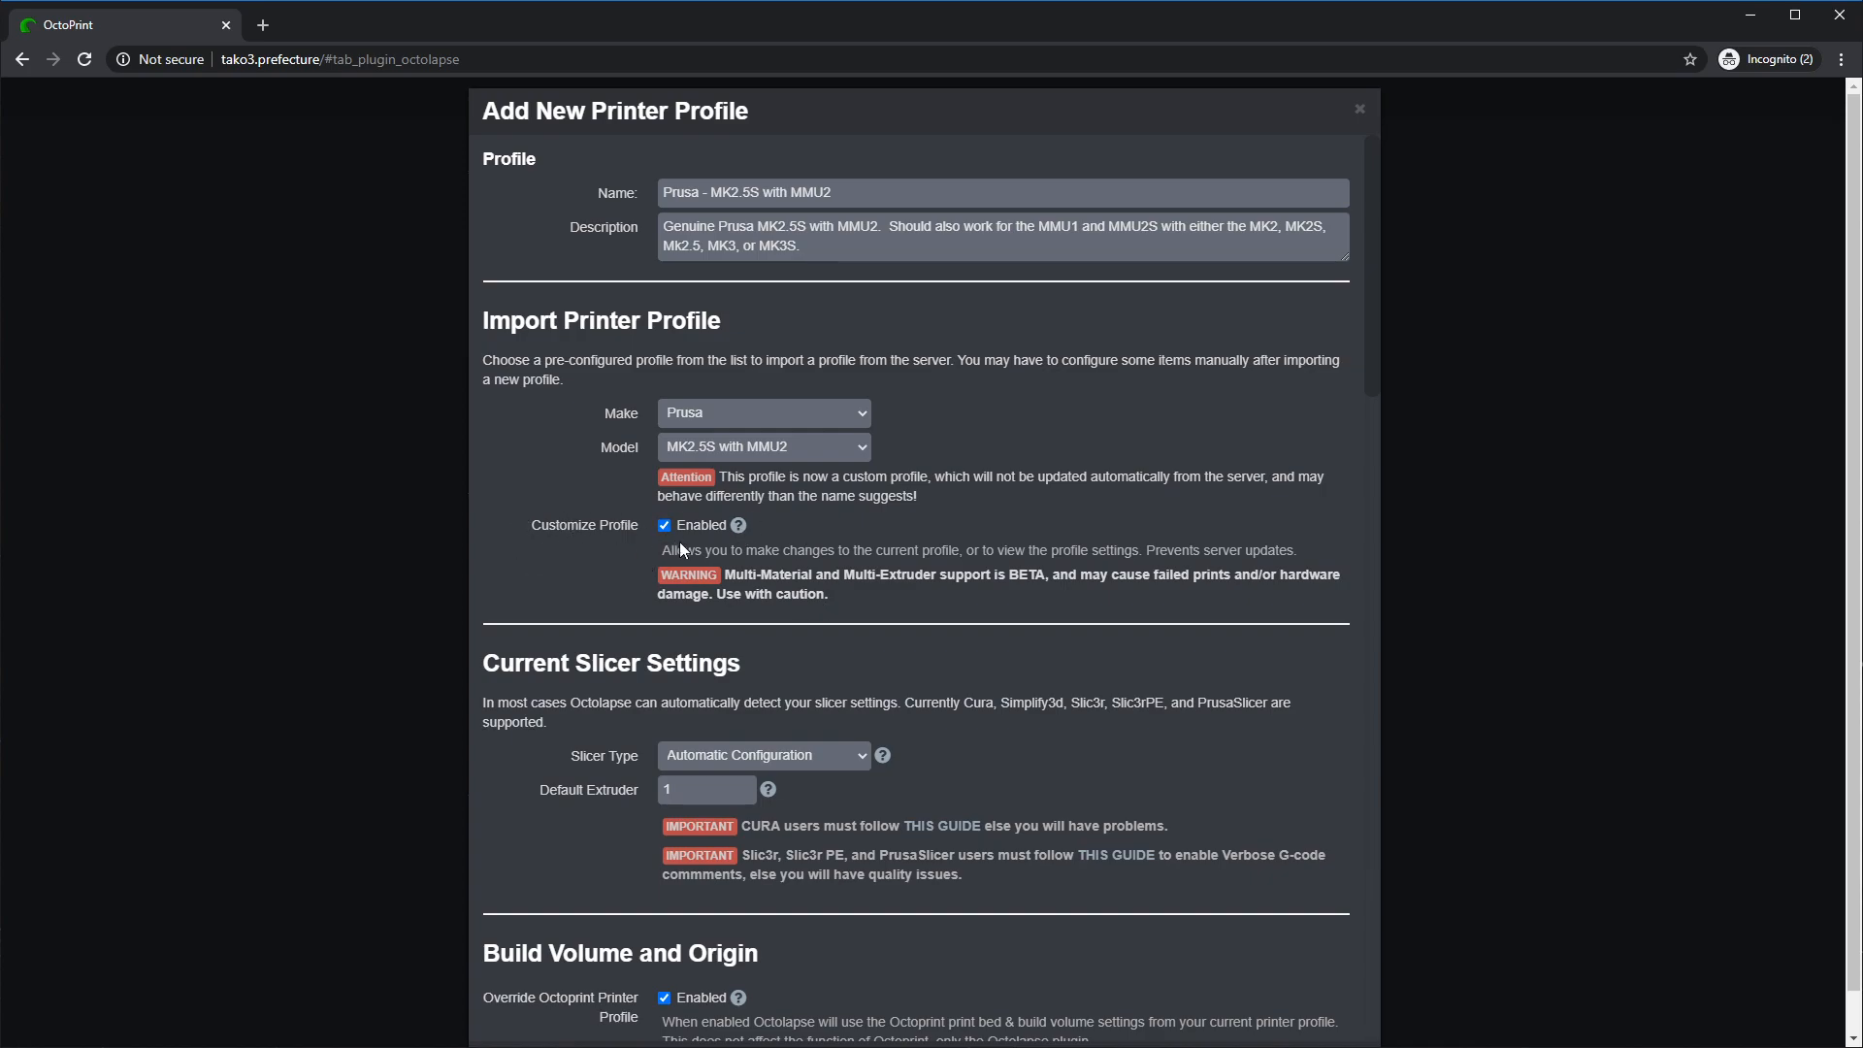
scroll(856, 568, down, 20)
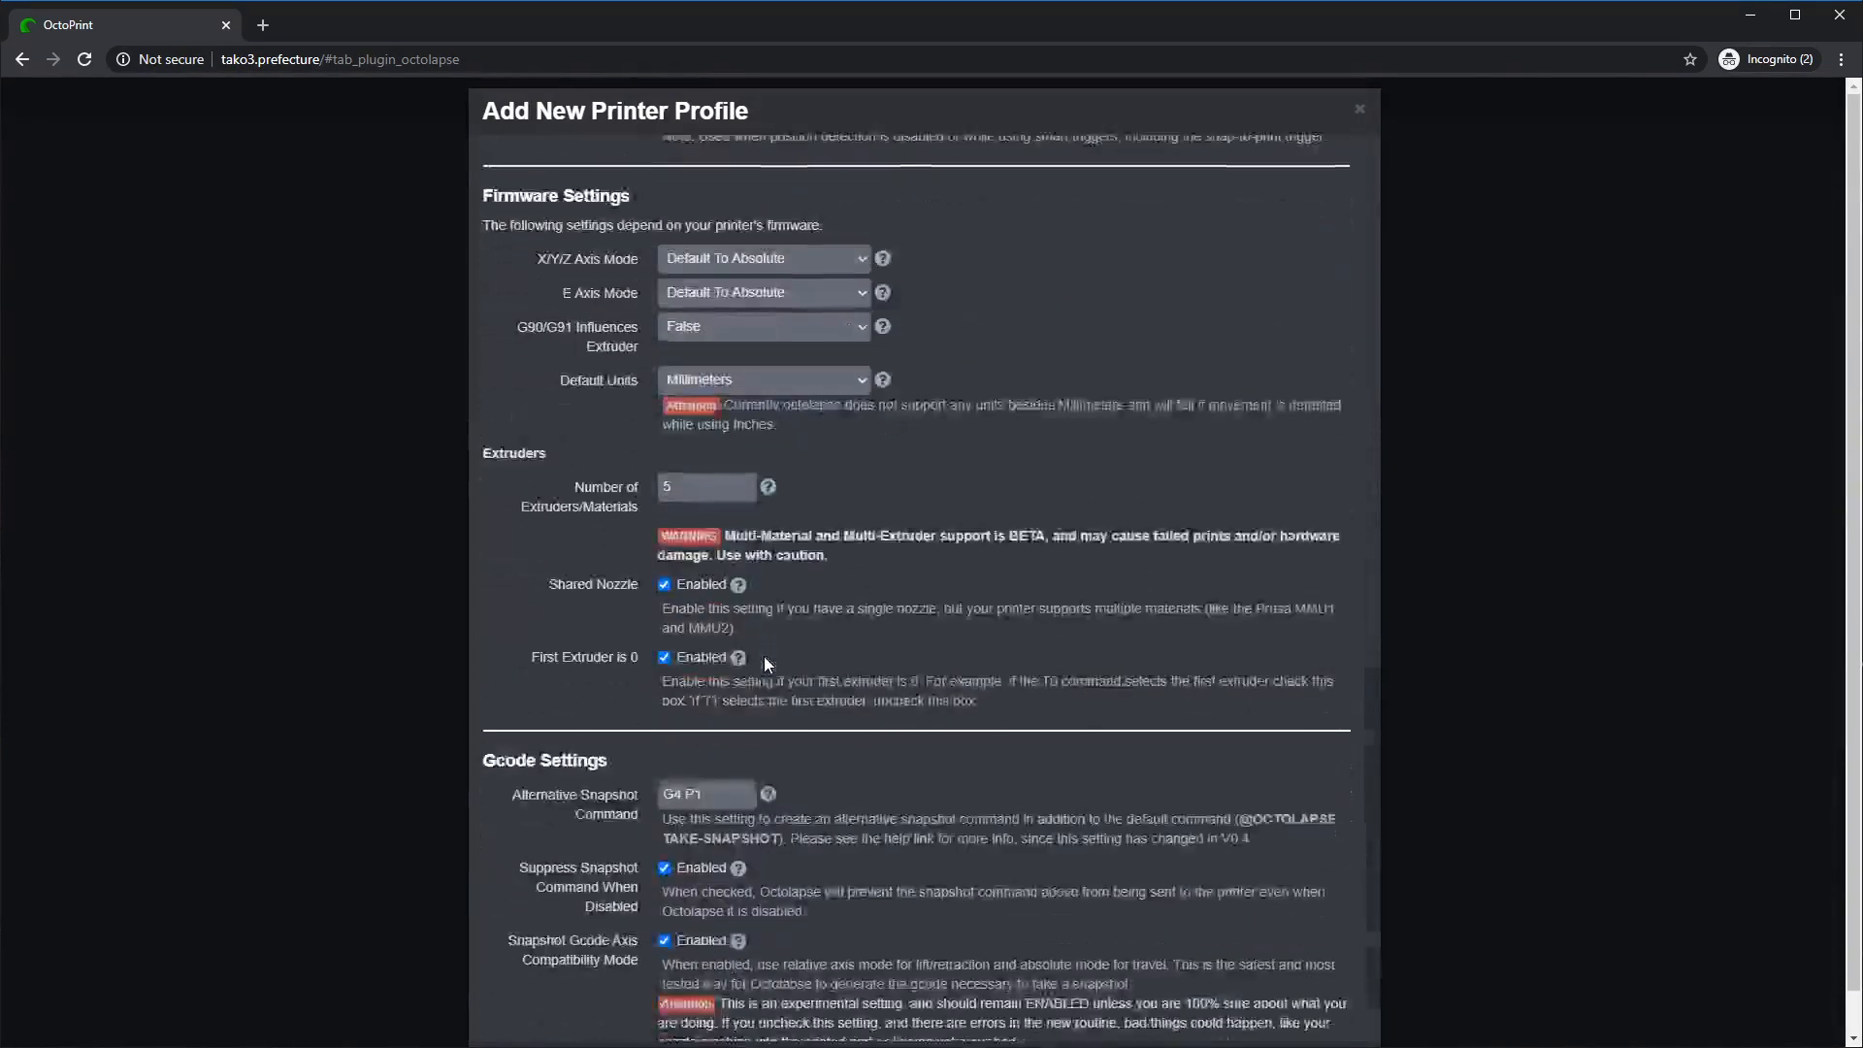
scroll(776, 671, up, 20)
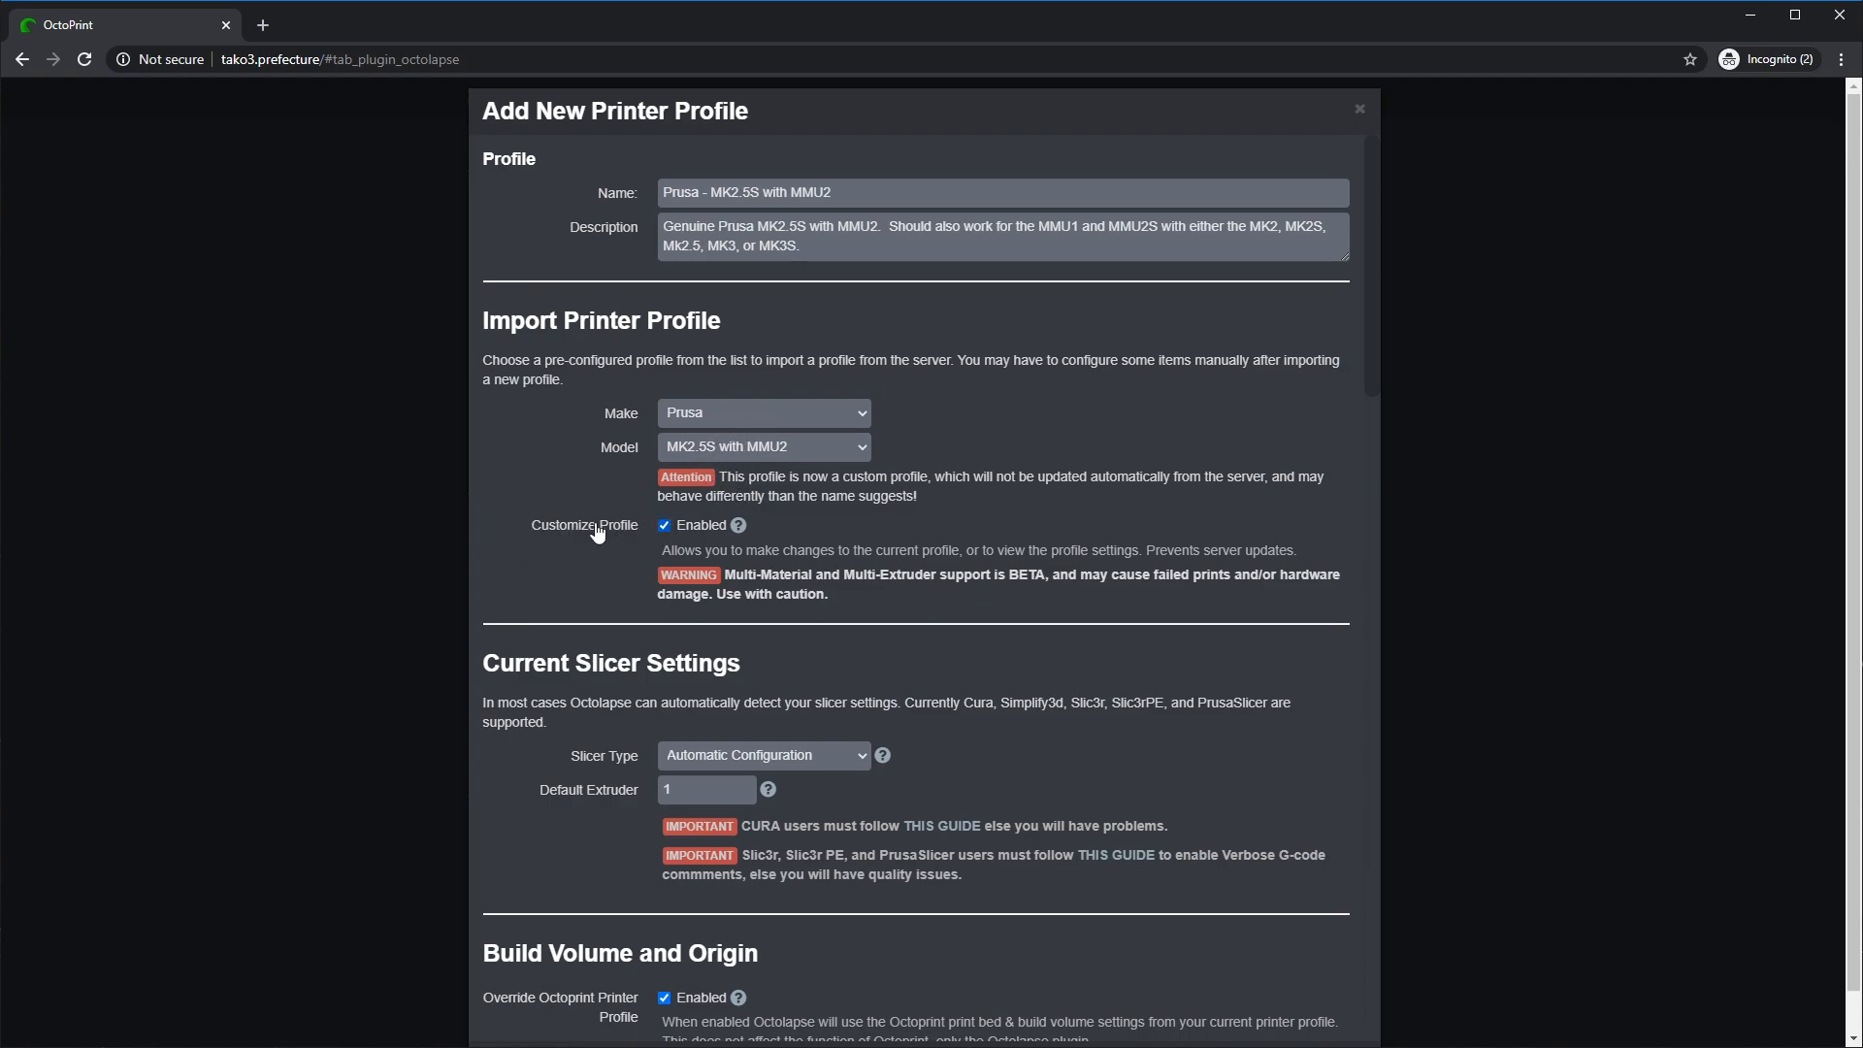
click(664, 525)
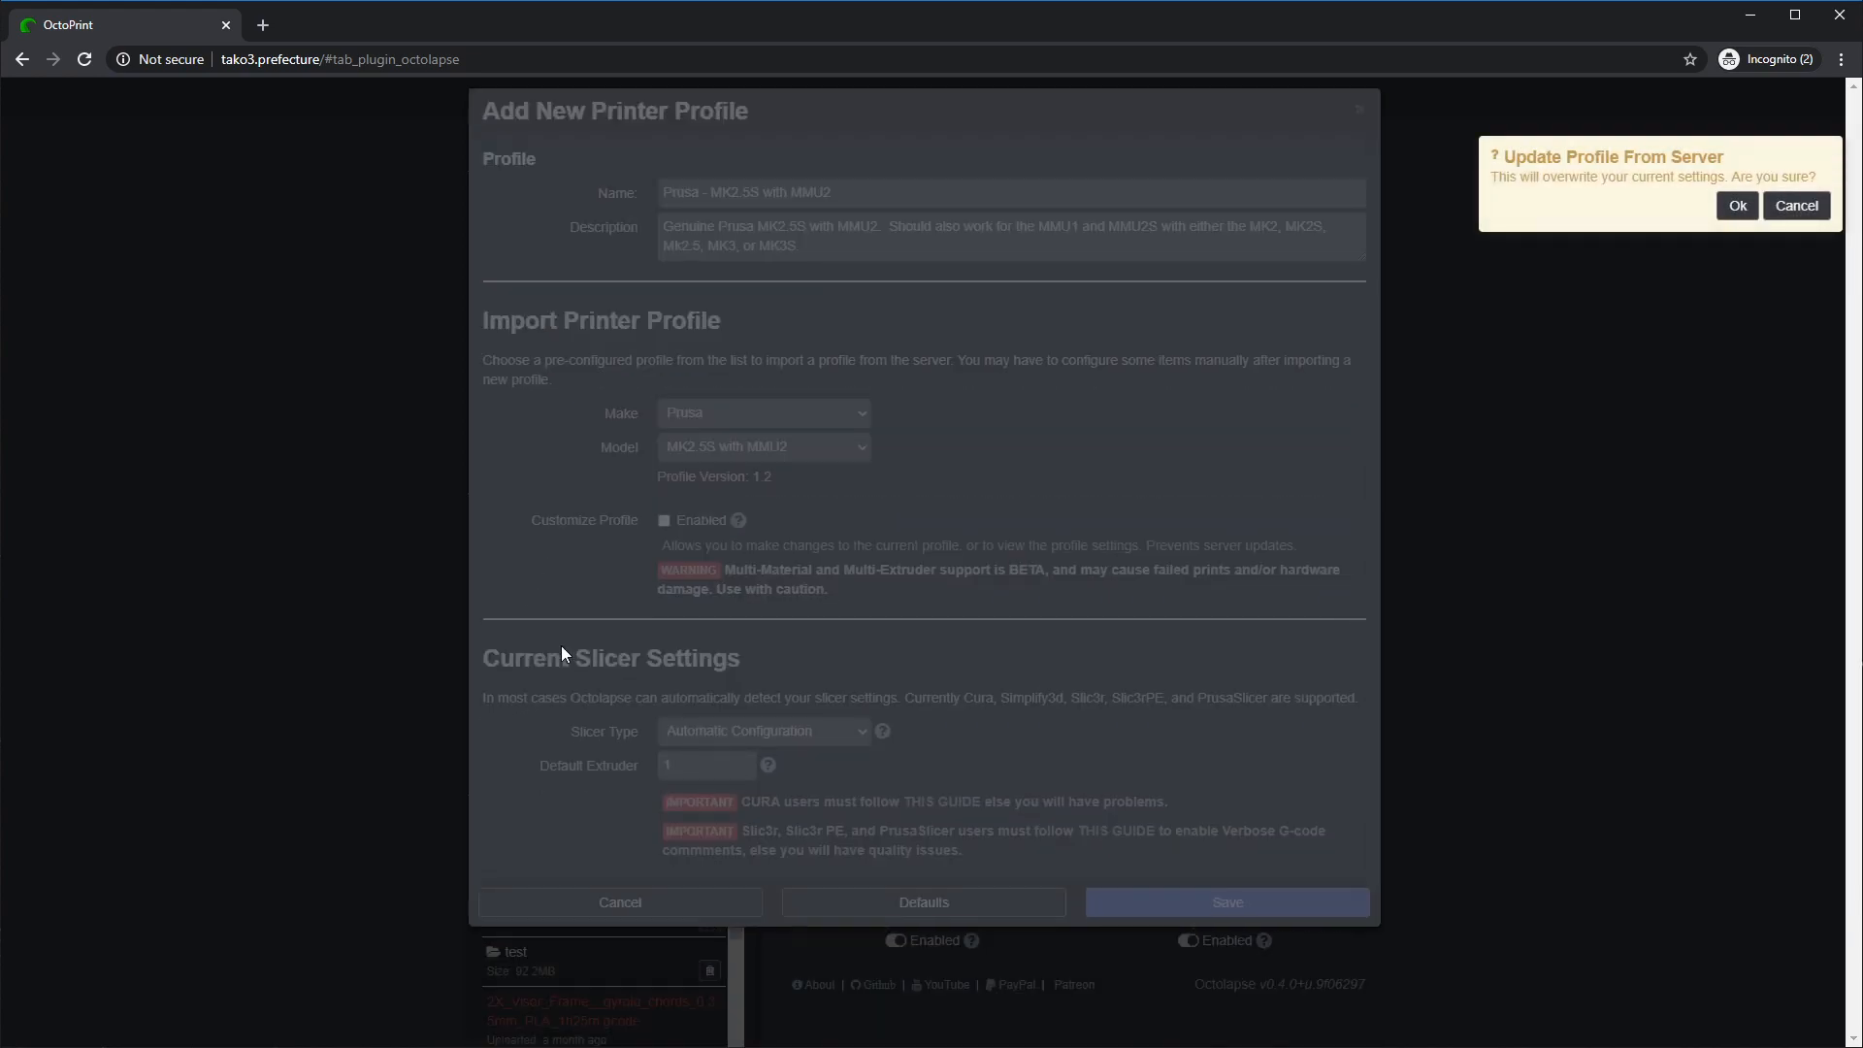
click(1742, 215)
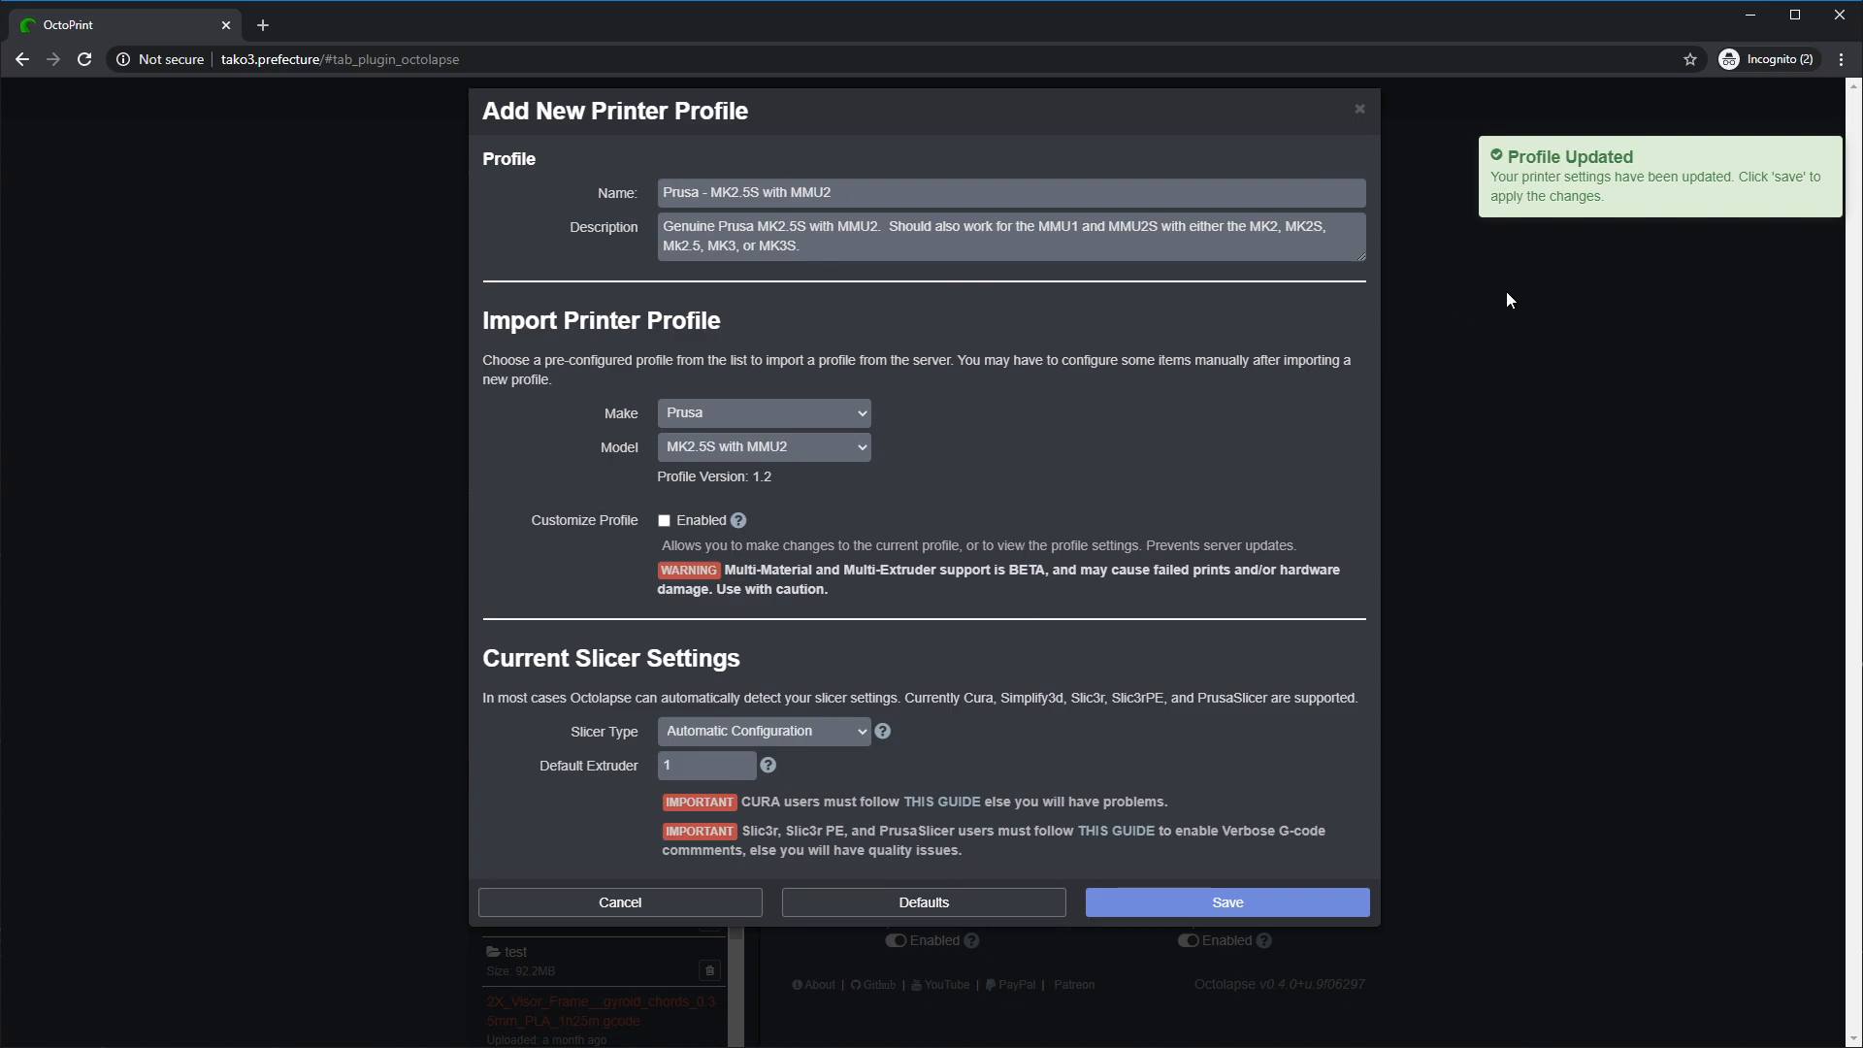
click(1825, 157)
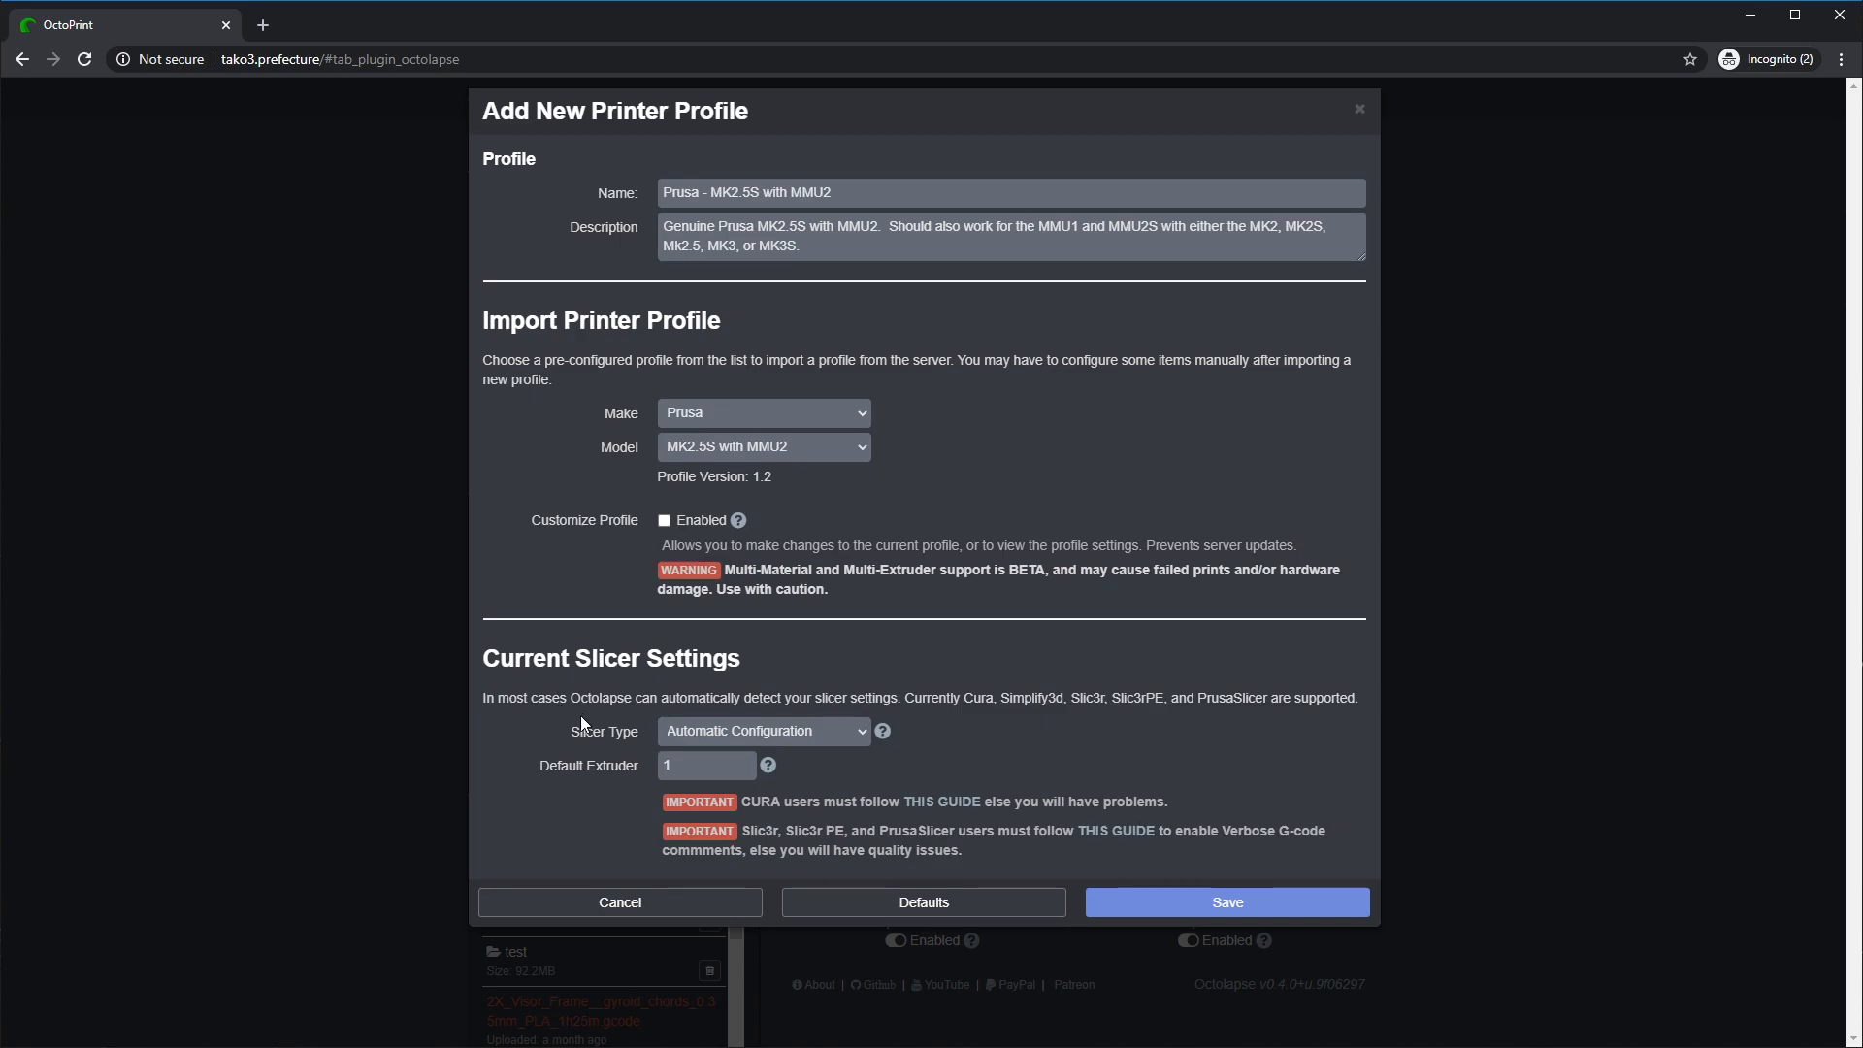
- Select Automatic Configuration as the slicer type and open the linked guide for Cura users in a separate tab
click(749, 737)
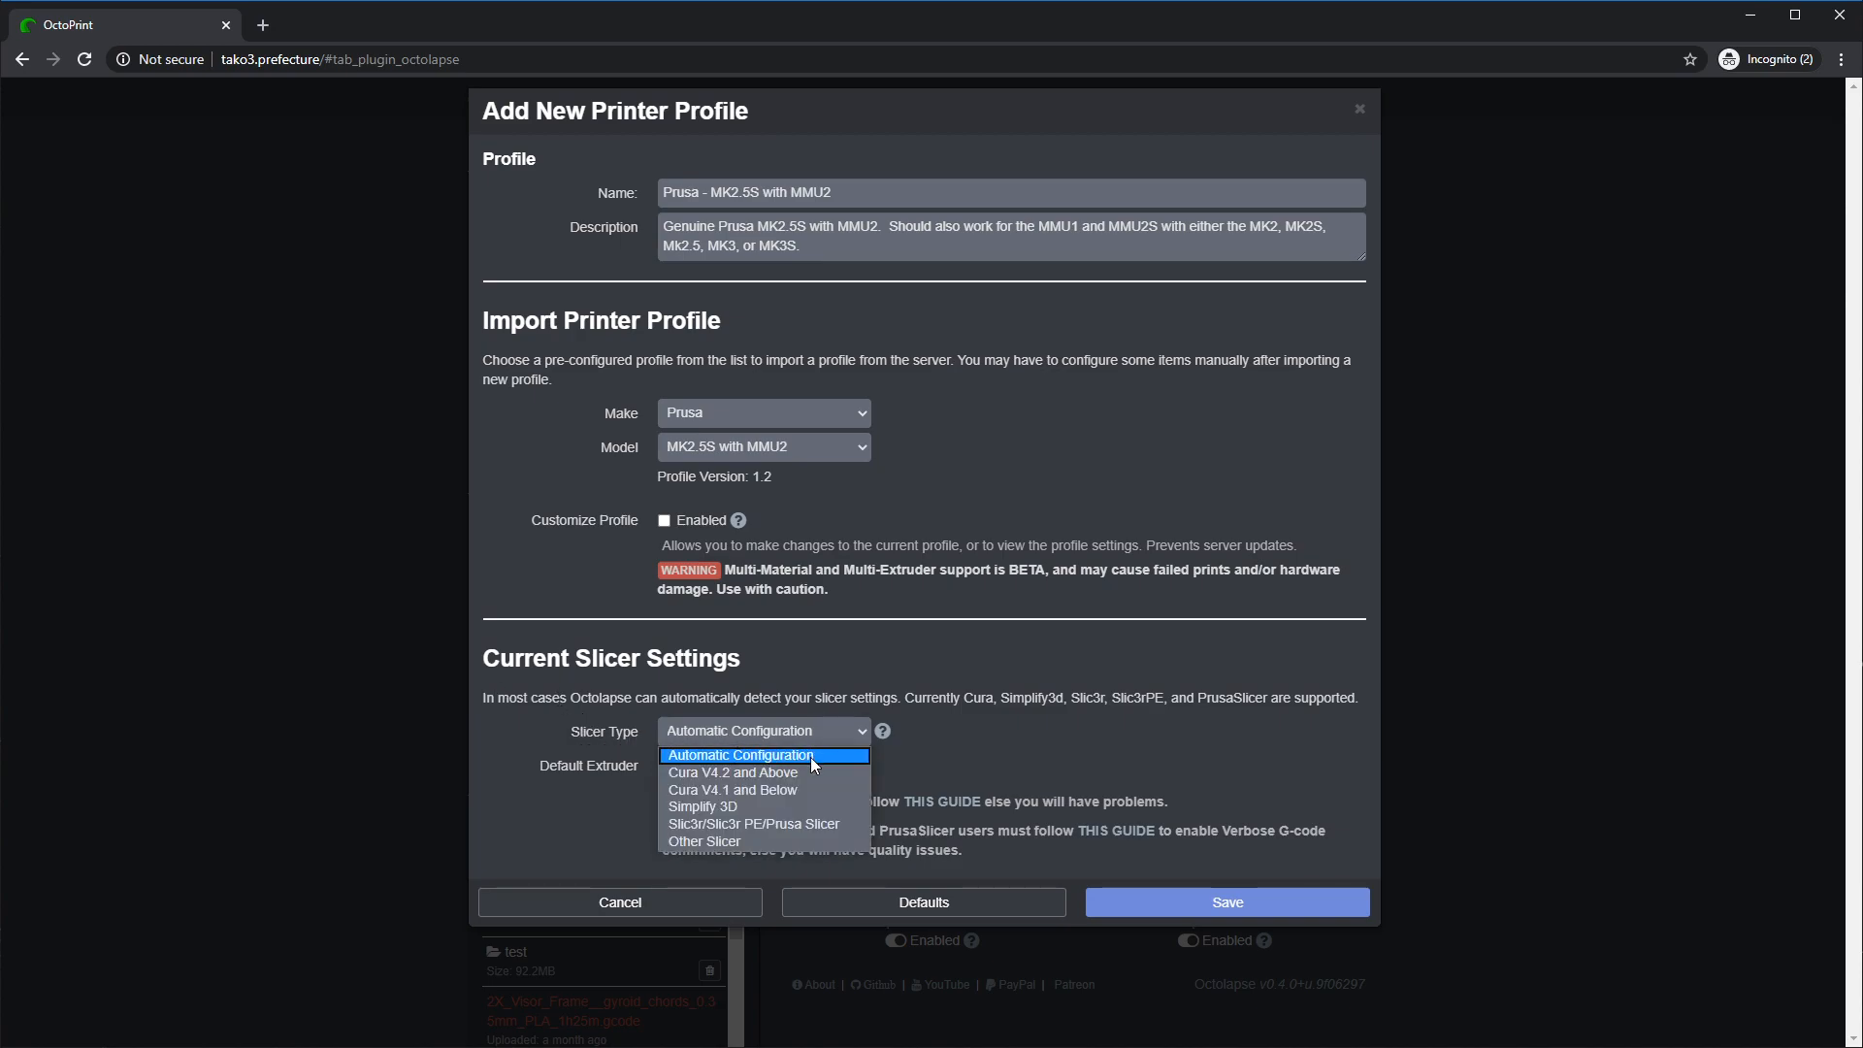
click(757, 754)
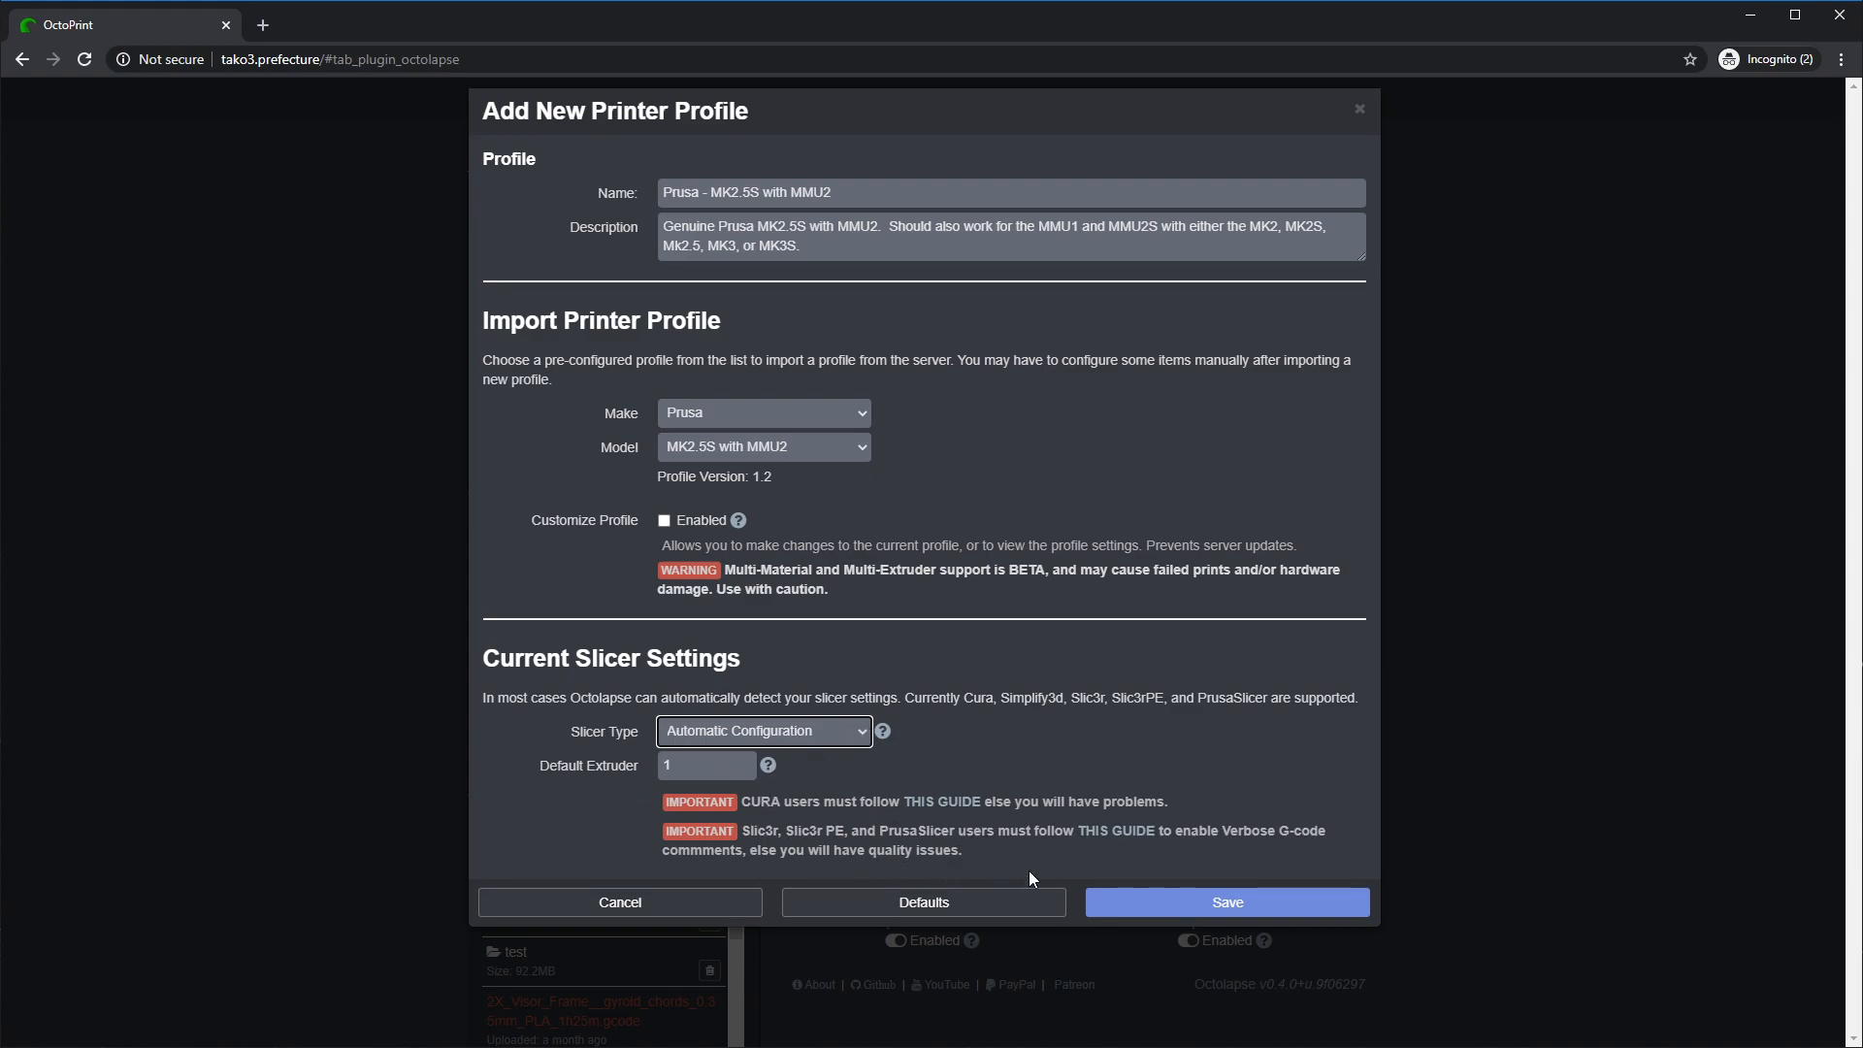
right_click(941, 800)
click(1002, 812)
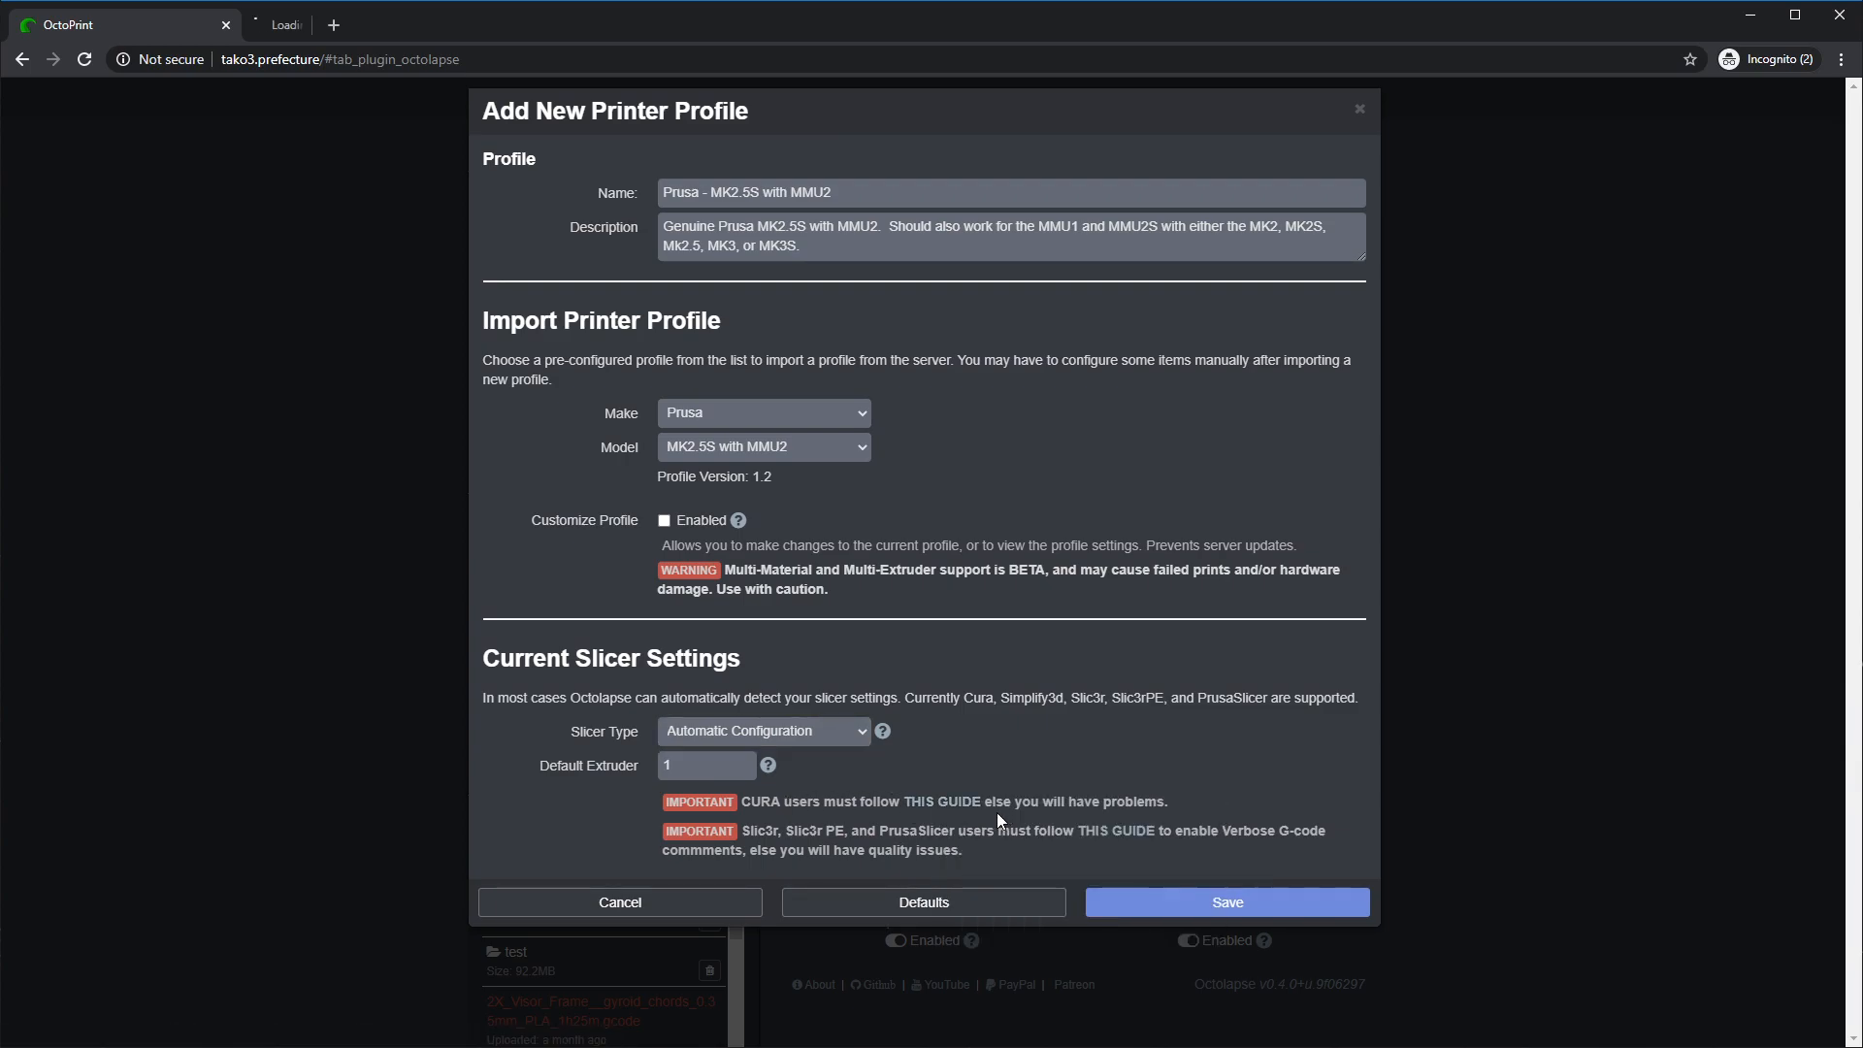
click(394, 25)
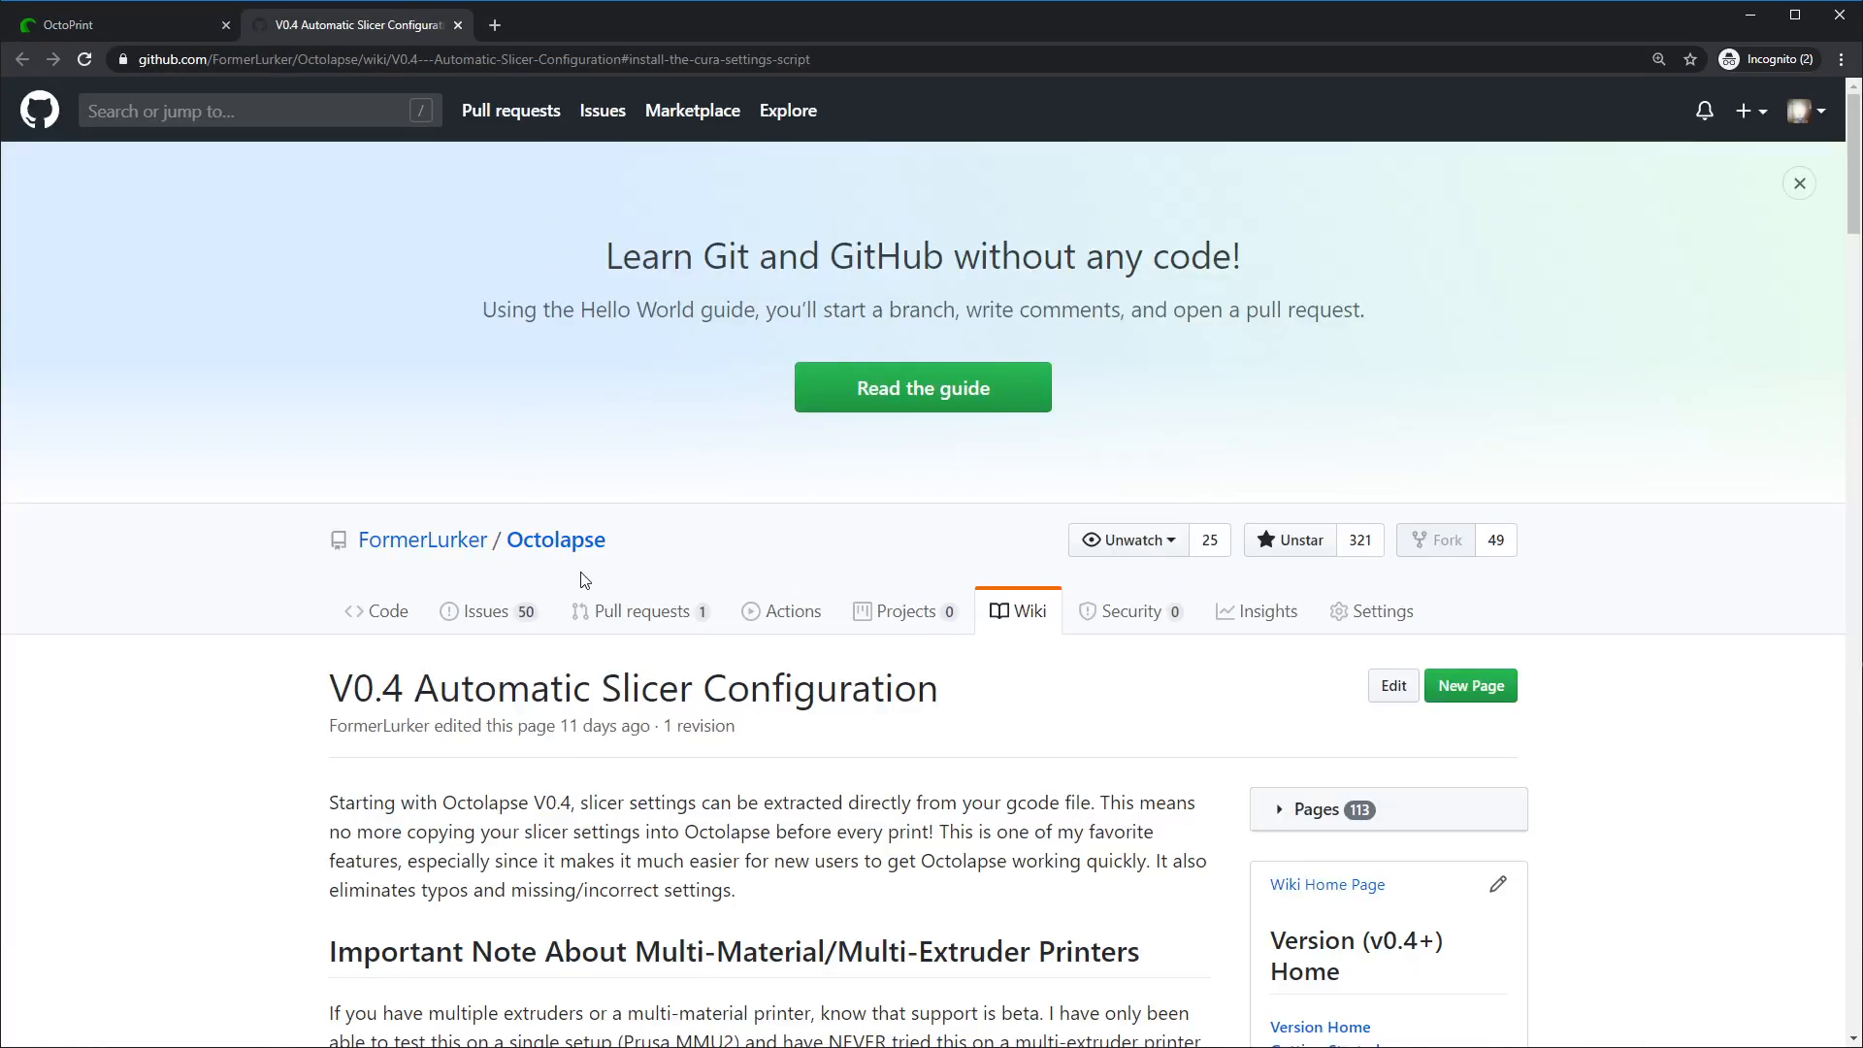
- Read the Automatic Slicer Configuration guide, including the default extruder section and the steps for Cura
scroll(582, 594, down, 5)
scroll(582, 594, down, 13)
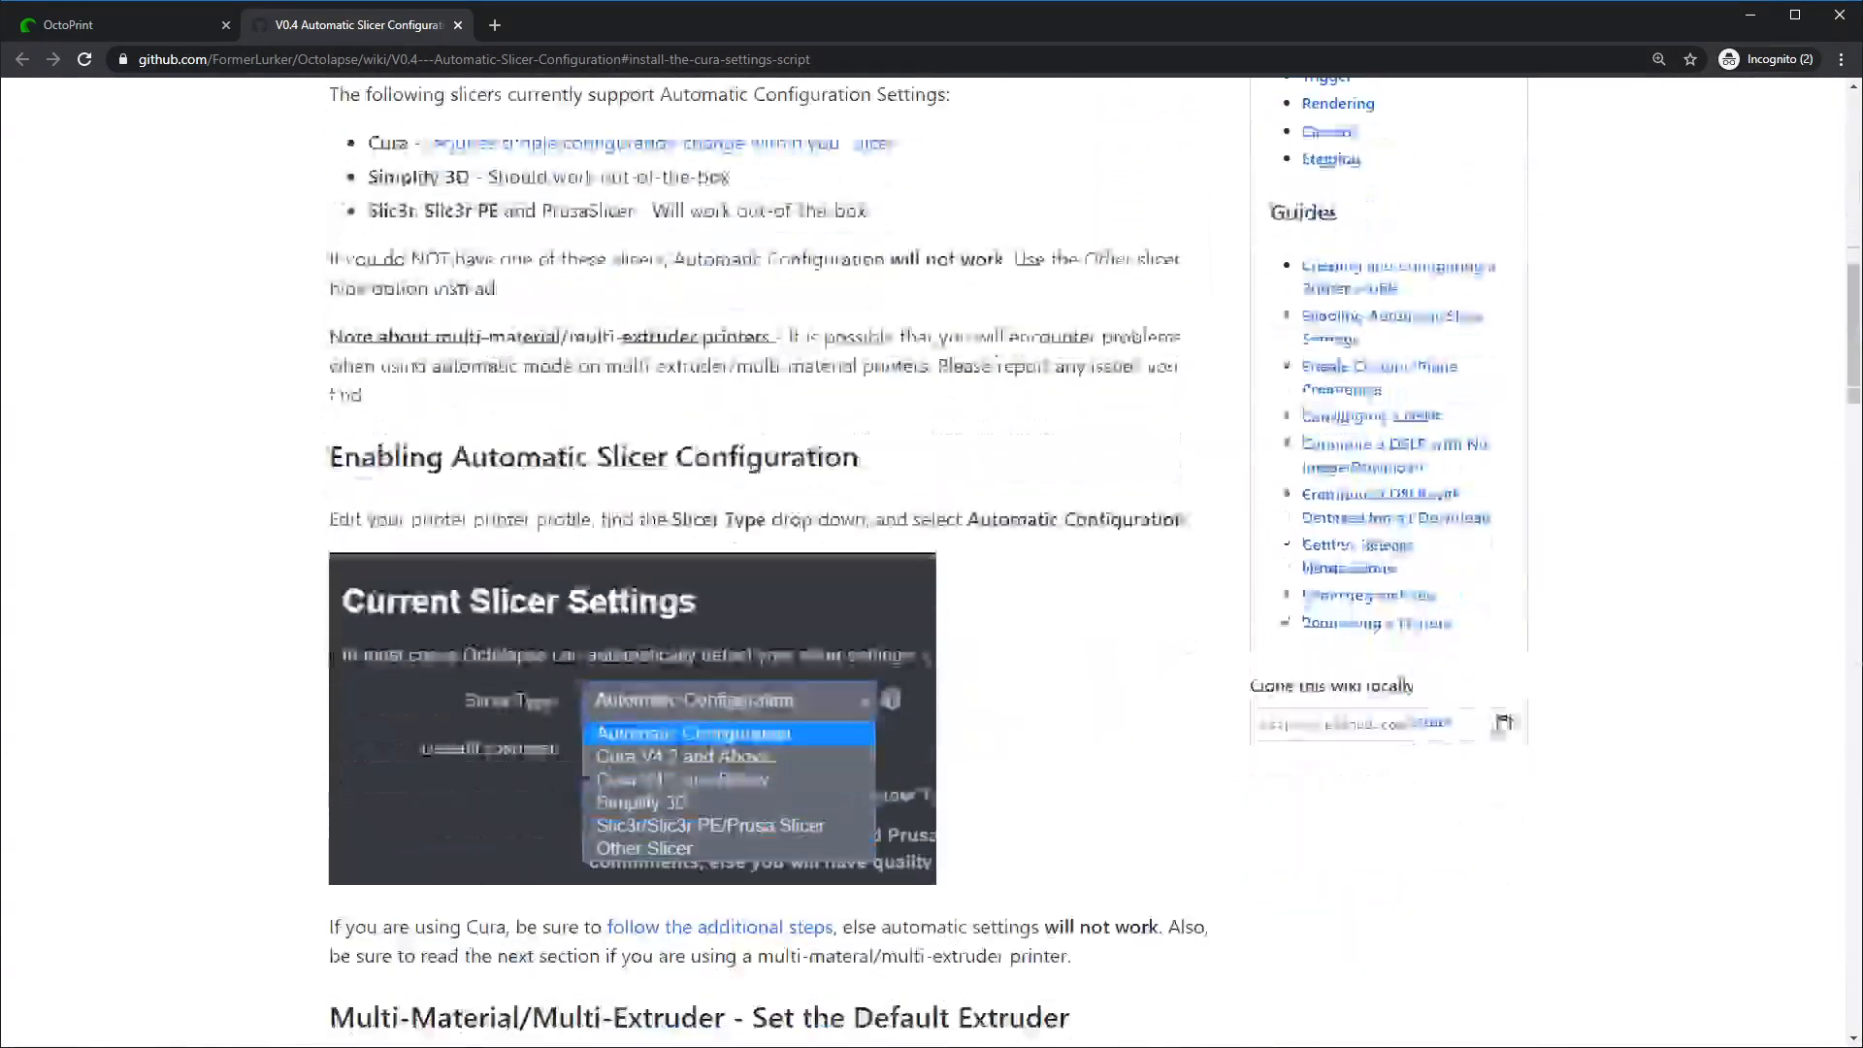
scroll(572, 541, up, 4)
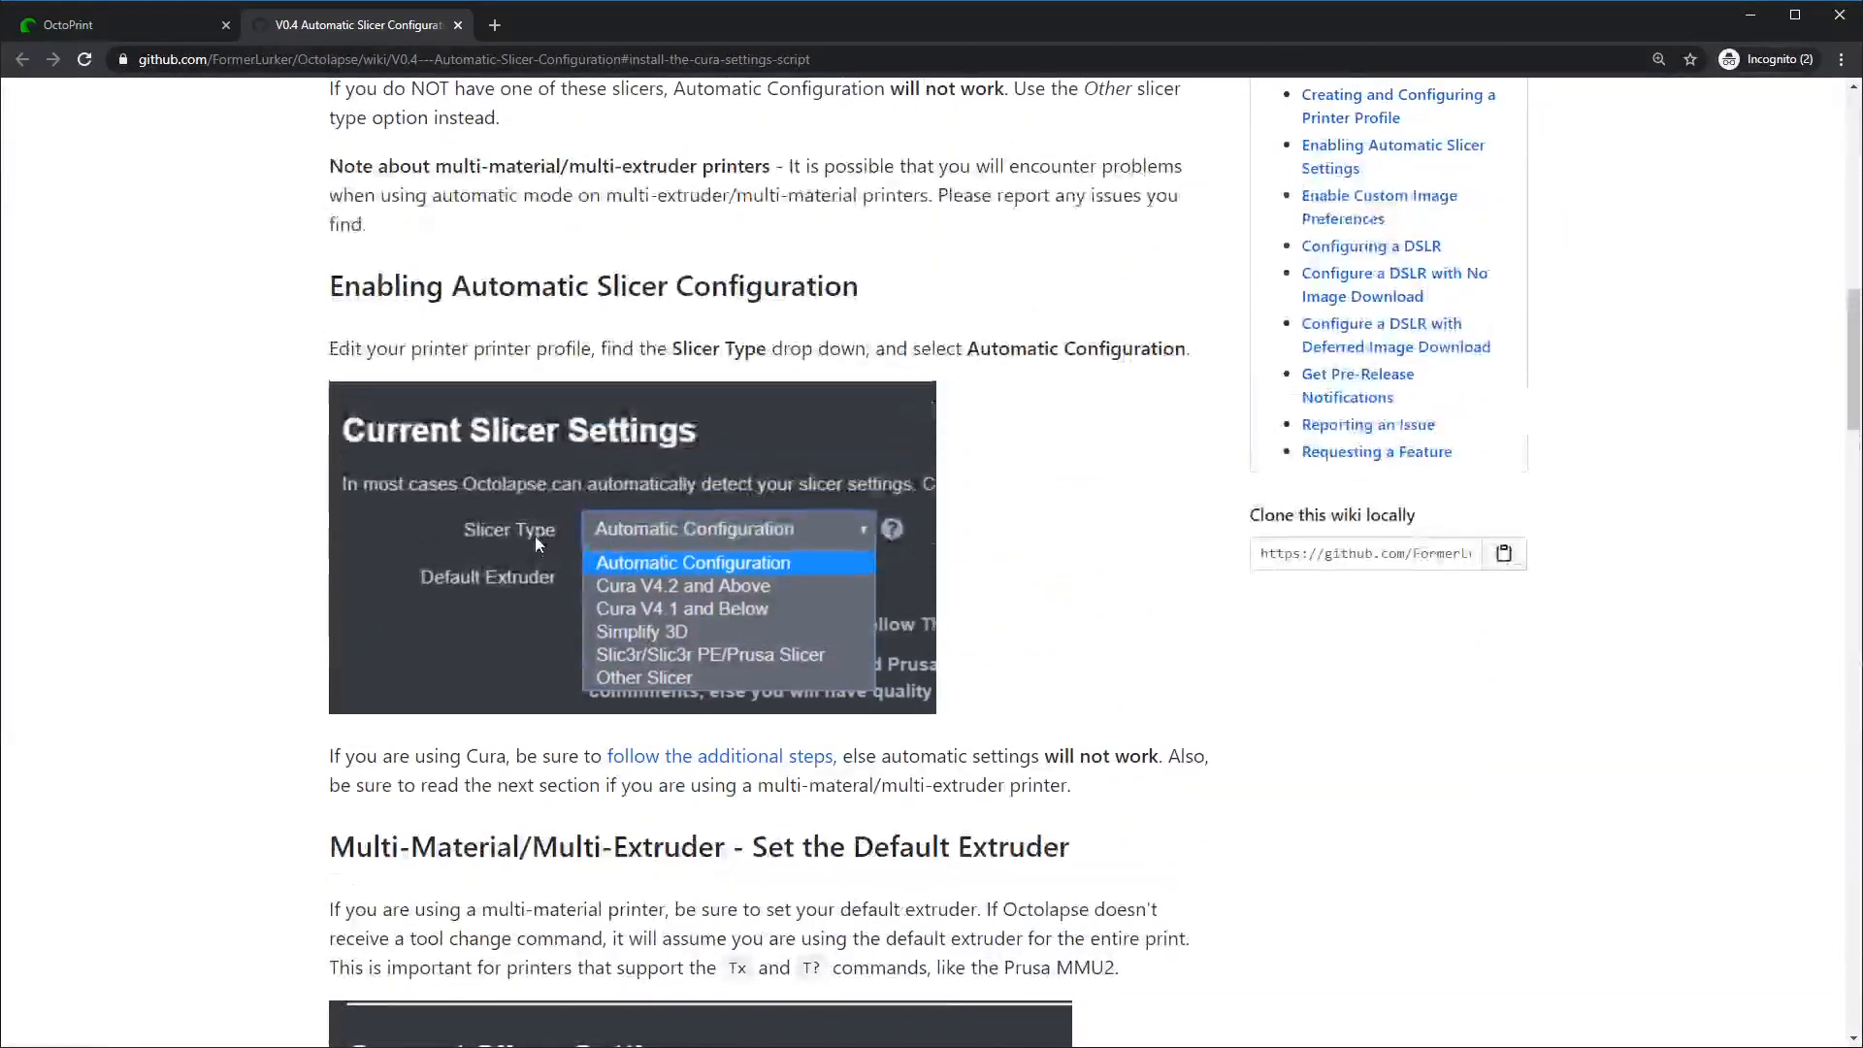
scroll(303, 417, down, 5)
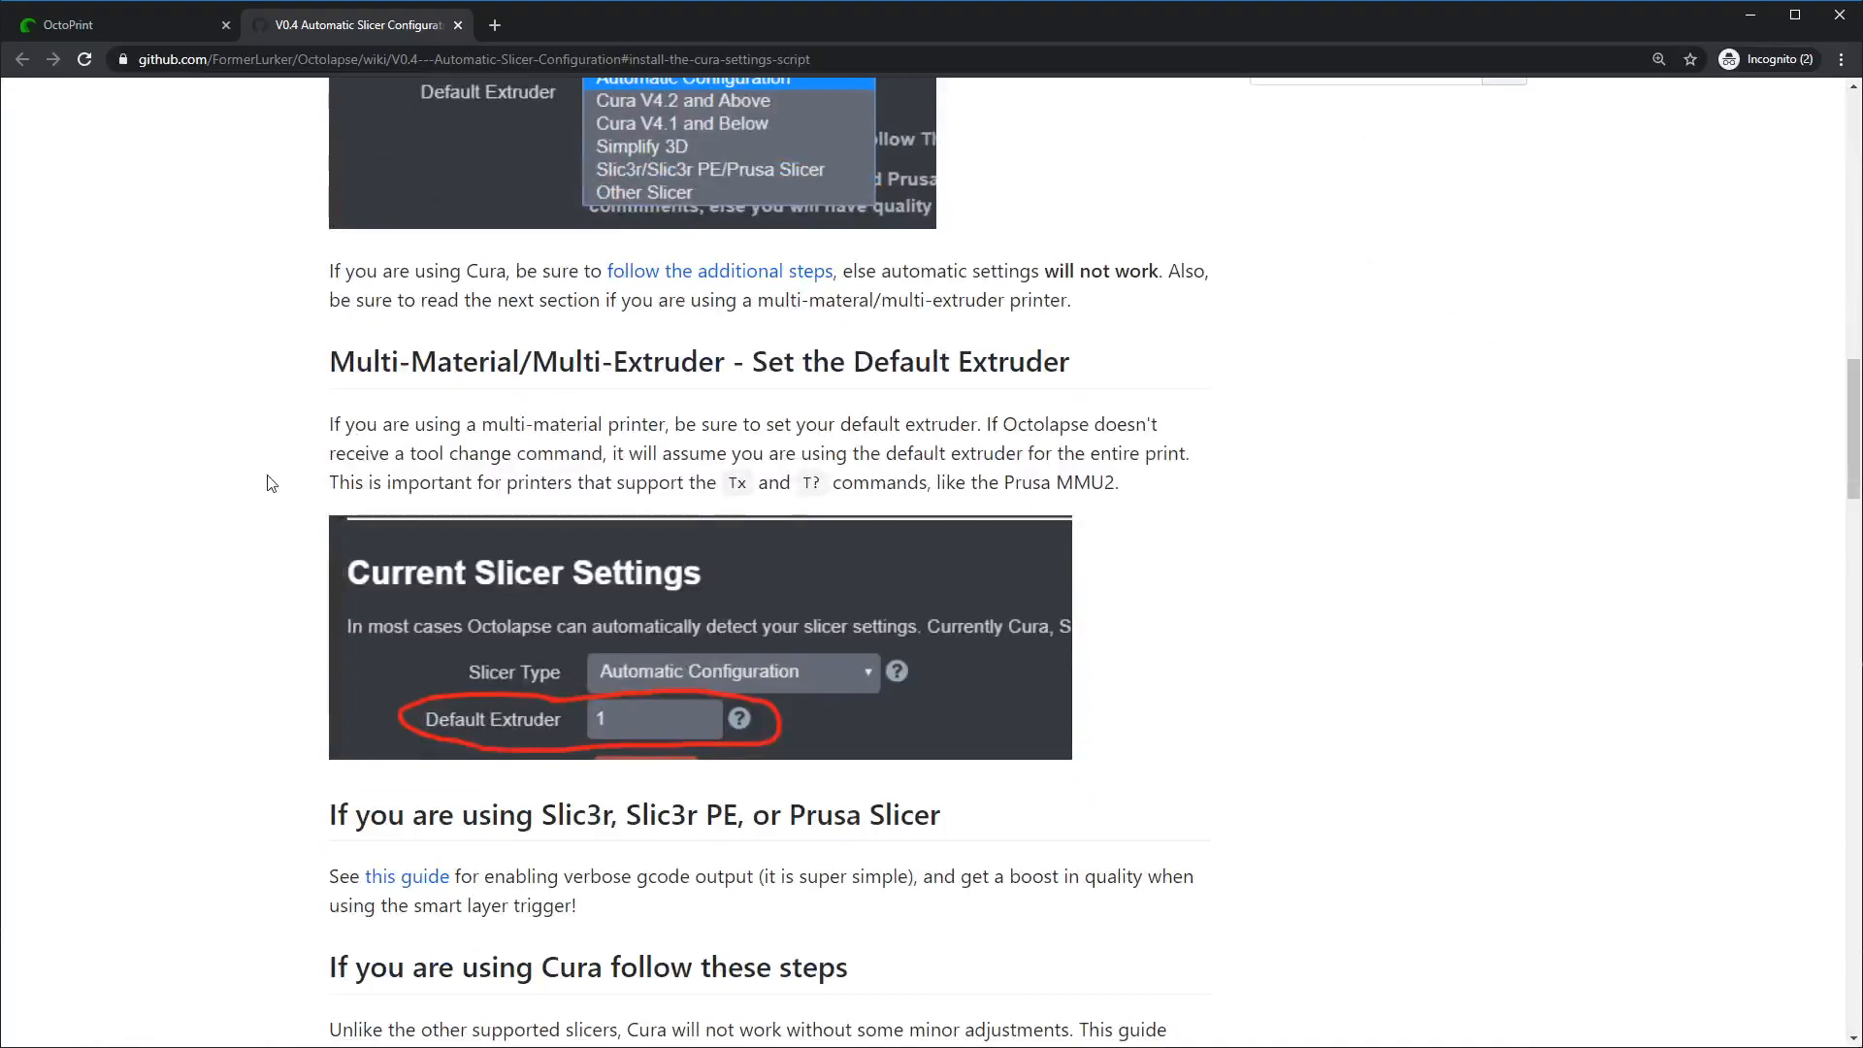
scroll(258, 483, down, 5)
scroll(424, 566, down, 2)
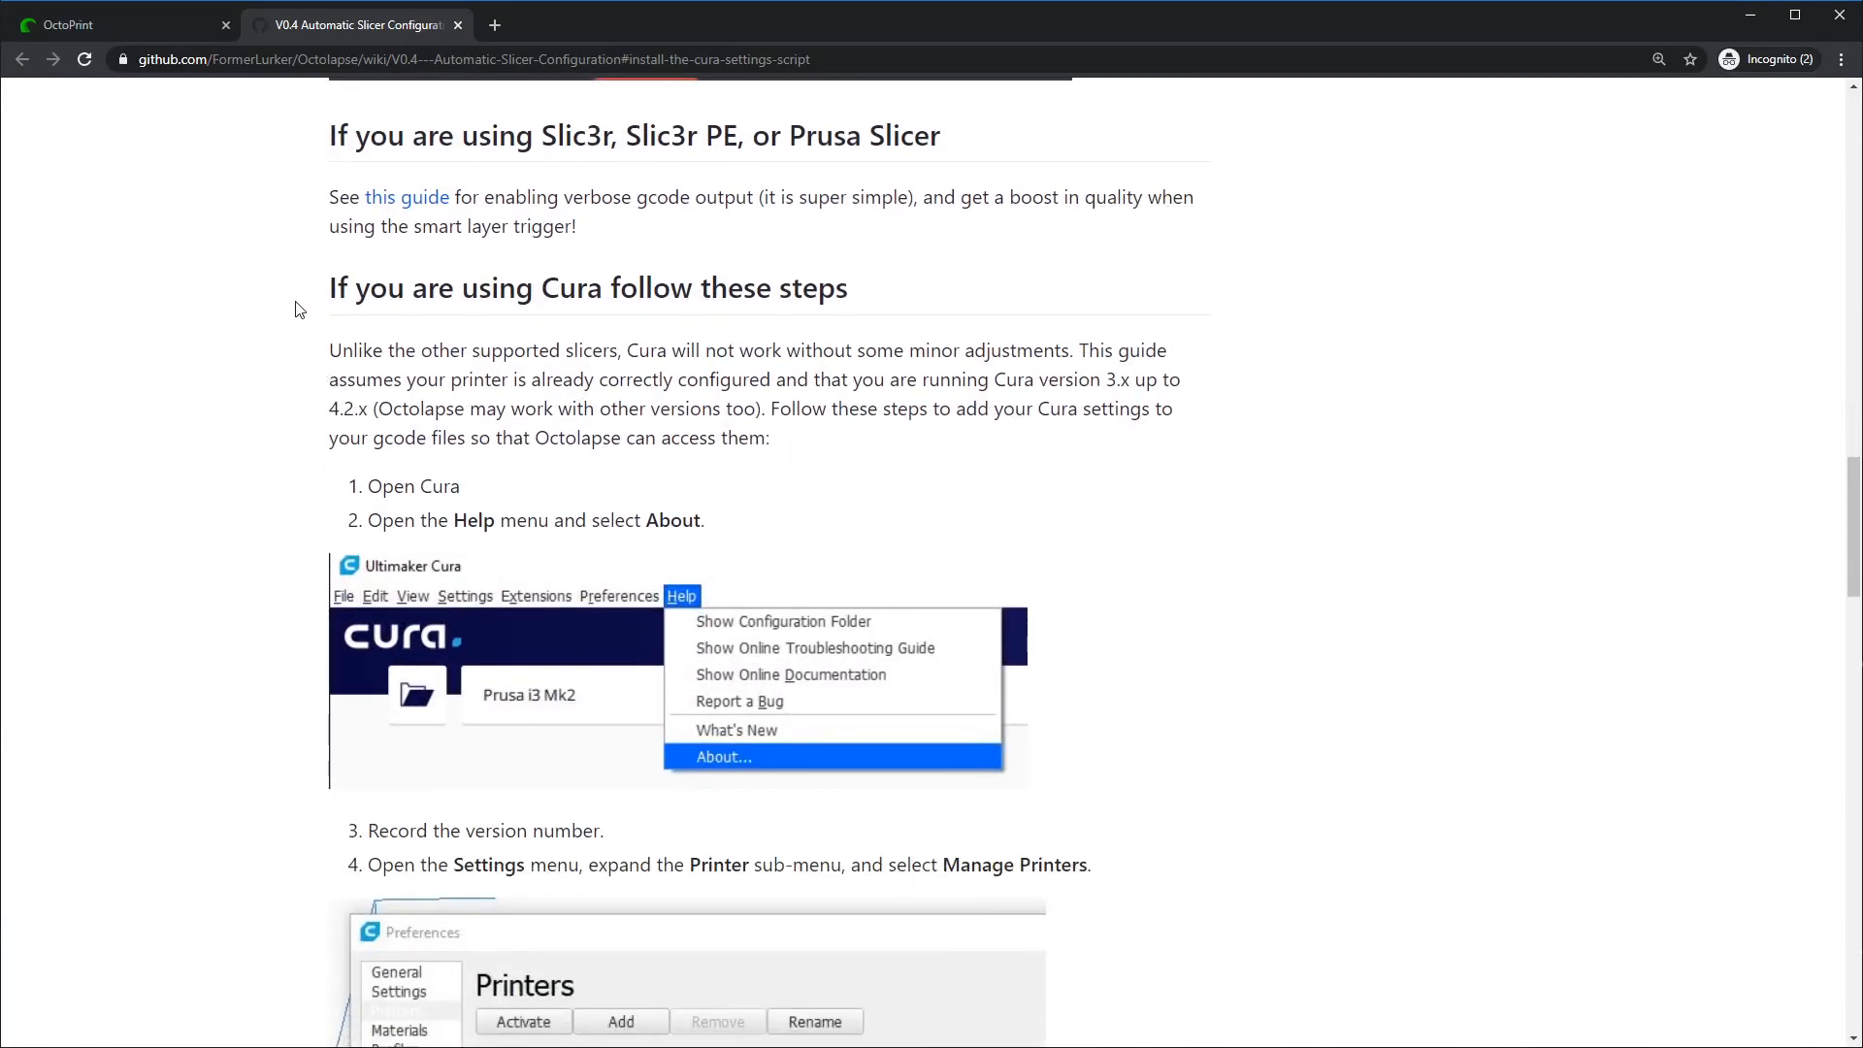
scroll(669, 438, down, 2)
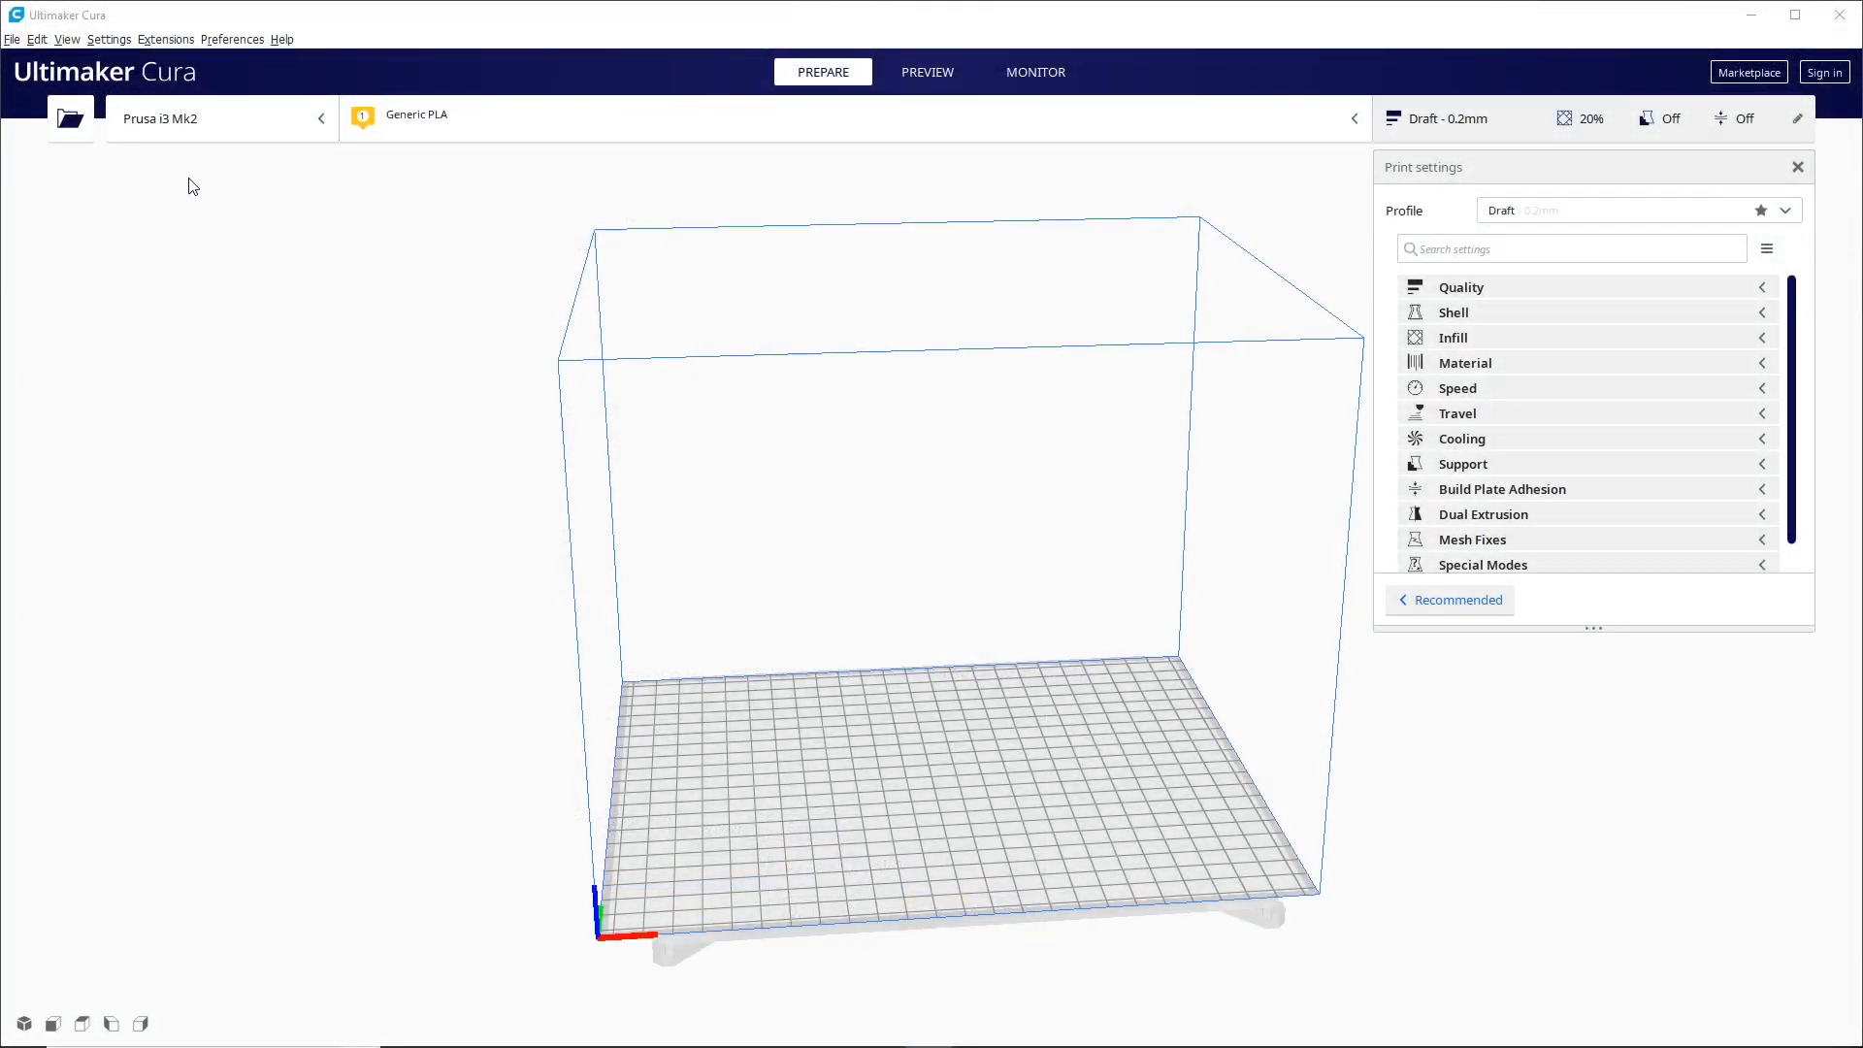
- Switch to Ultimaker Cura and open the Machine Settings of the Prusa i3 Mk2 printer
click(38, 40)
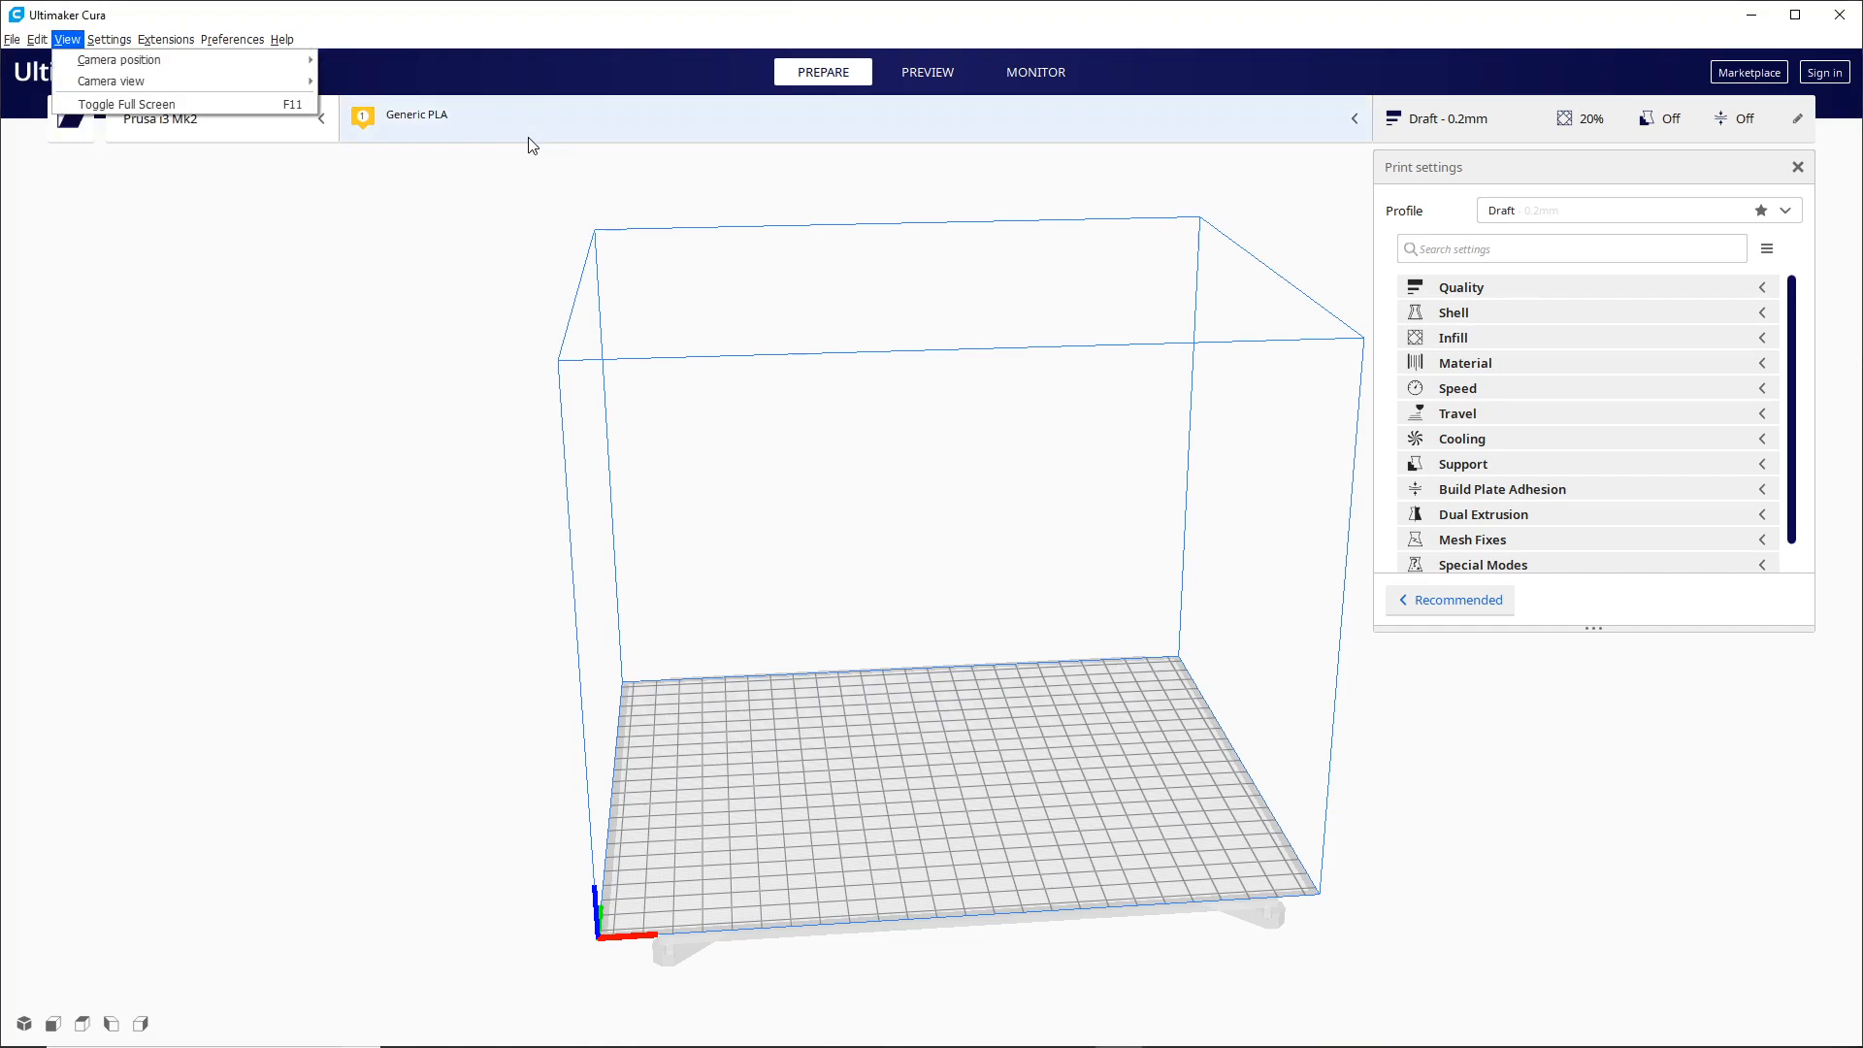
click(482, 200)
click(315, 122)
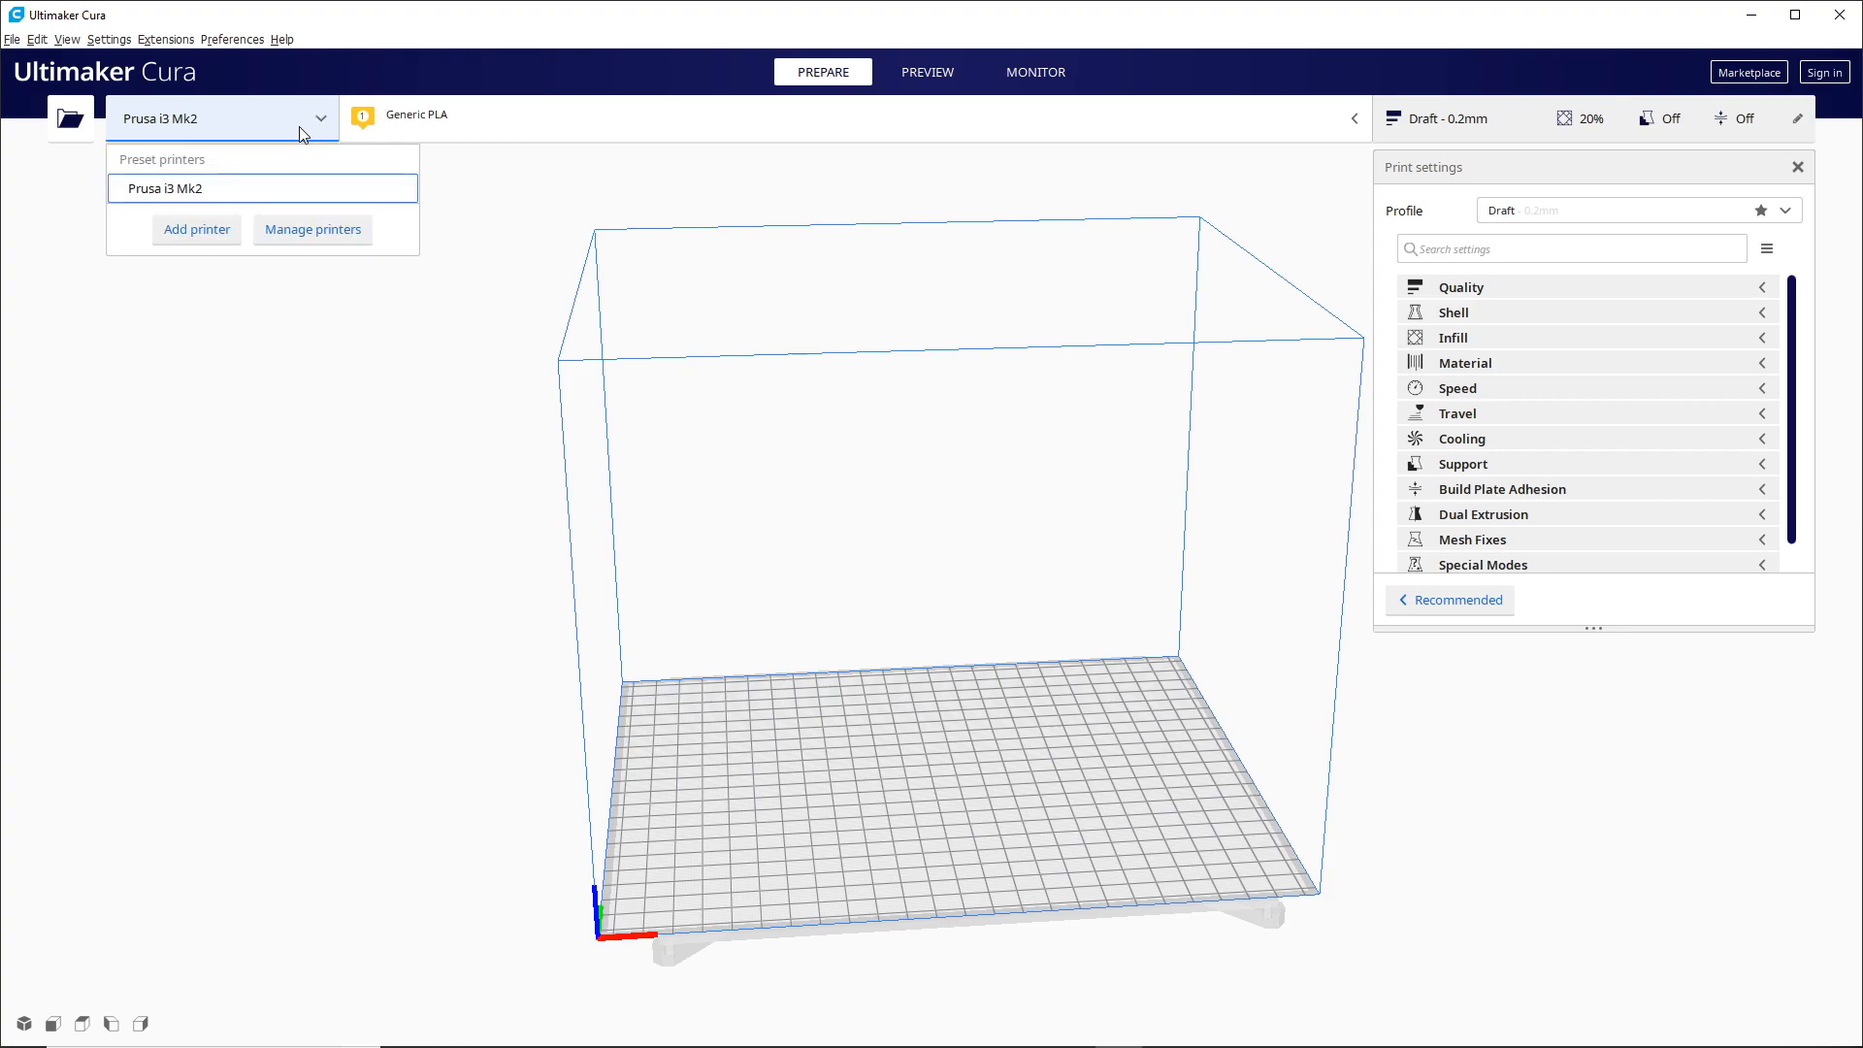
click(322, 235)
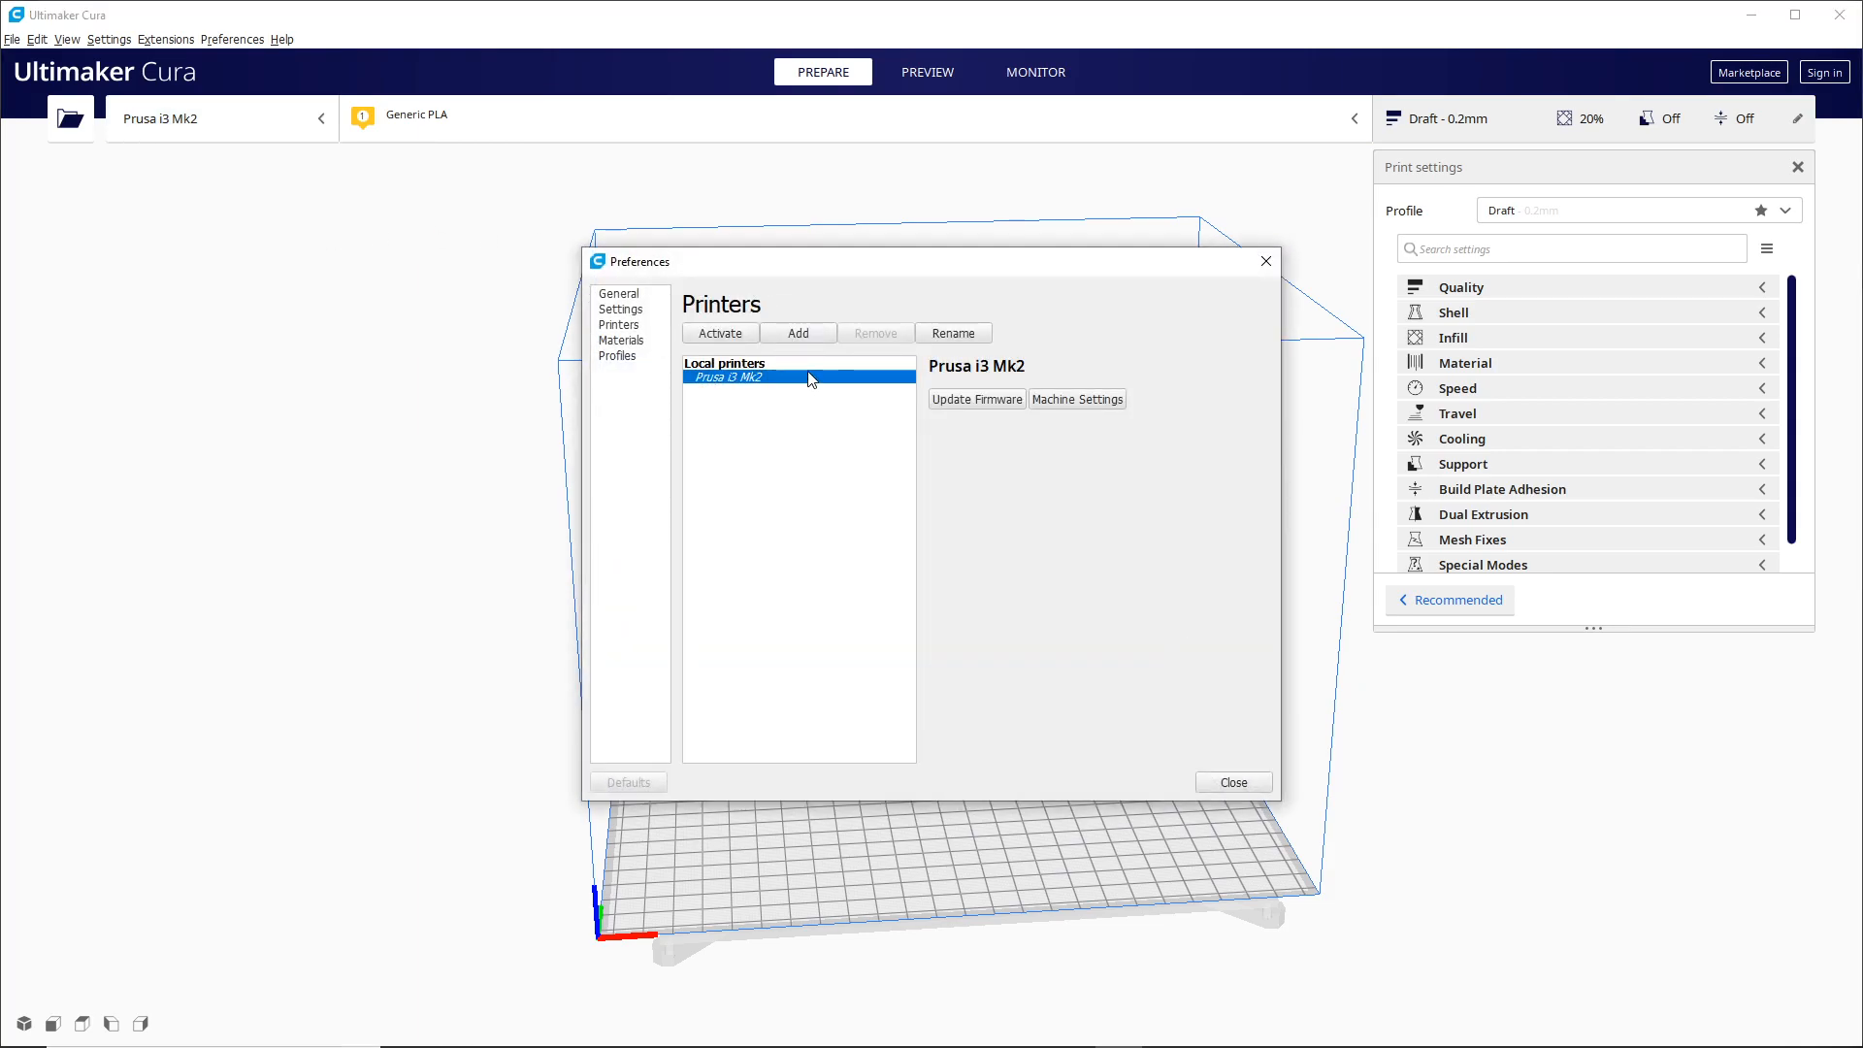
click(1094, 401)
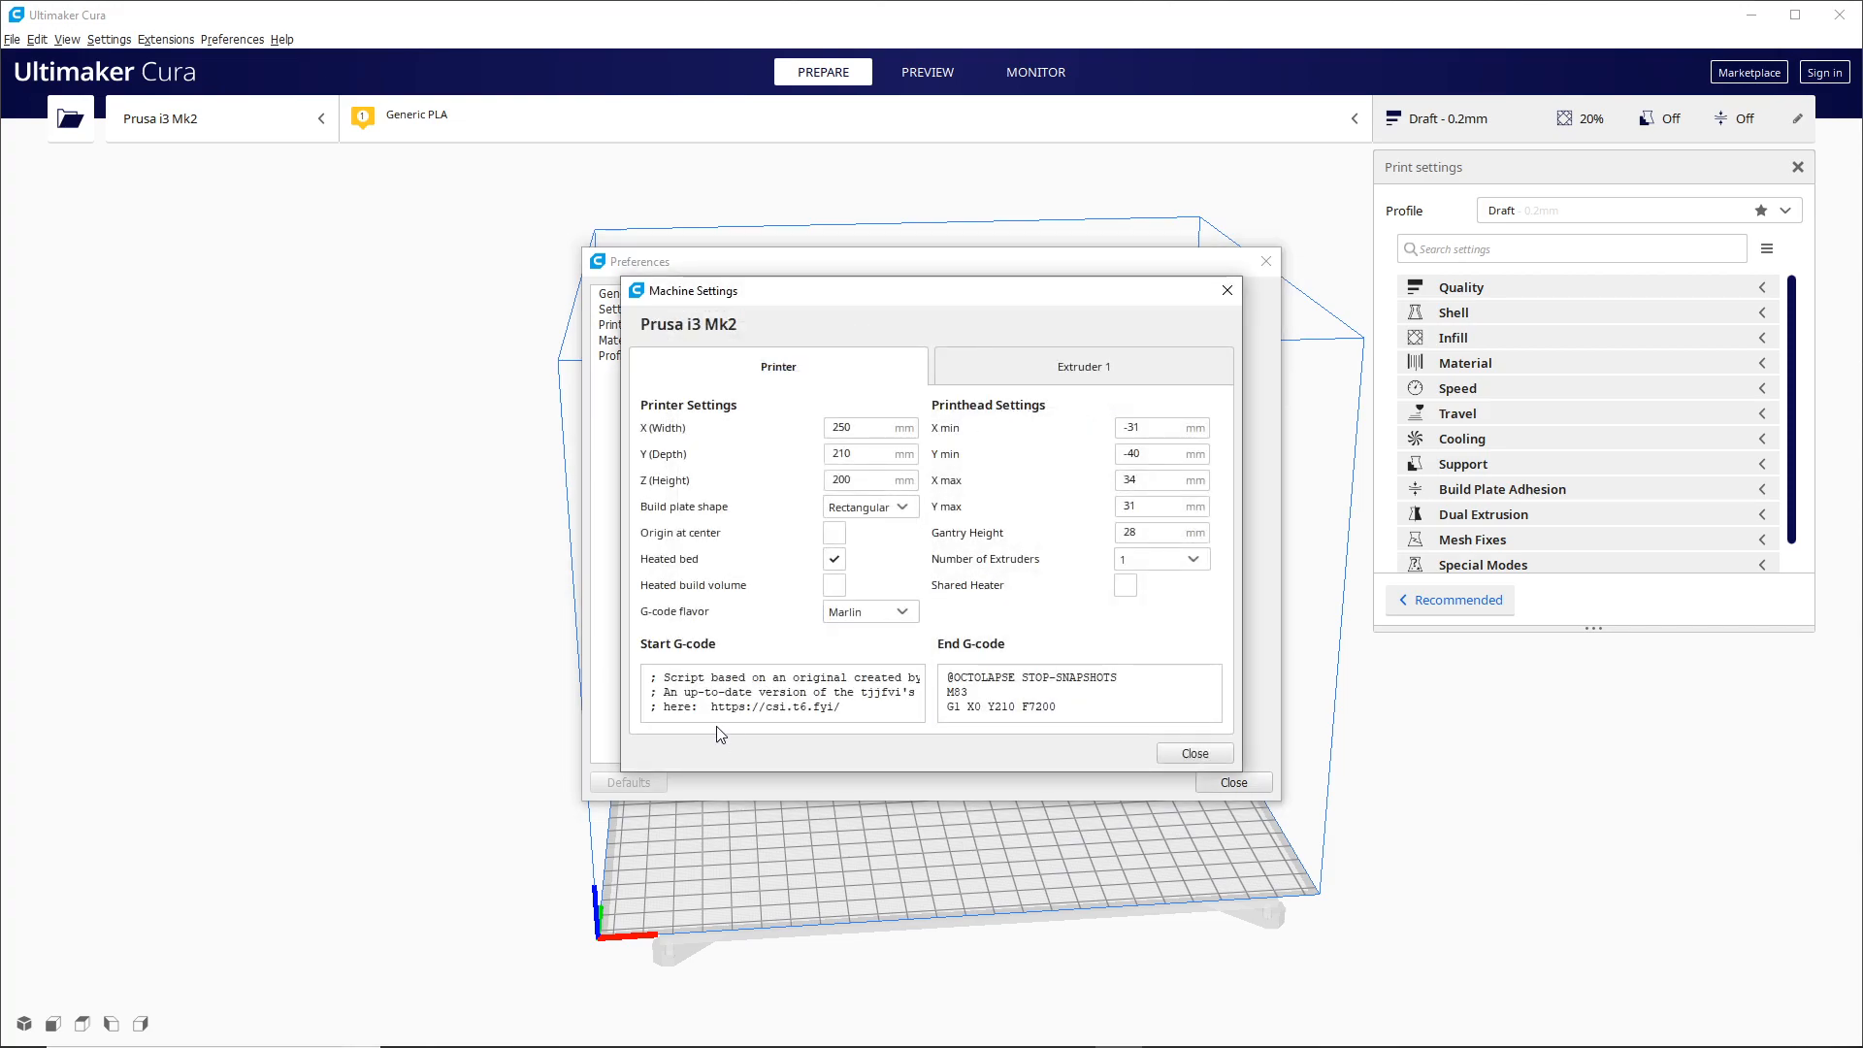
- Enlarge the Machine Settings dialog and examine the Octolapse settings script in the printer's Start G-code
drag(728, 705, 759, 743)
click(767, 702)
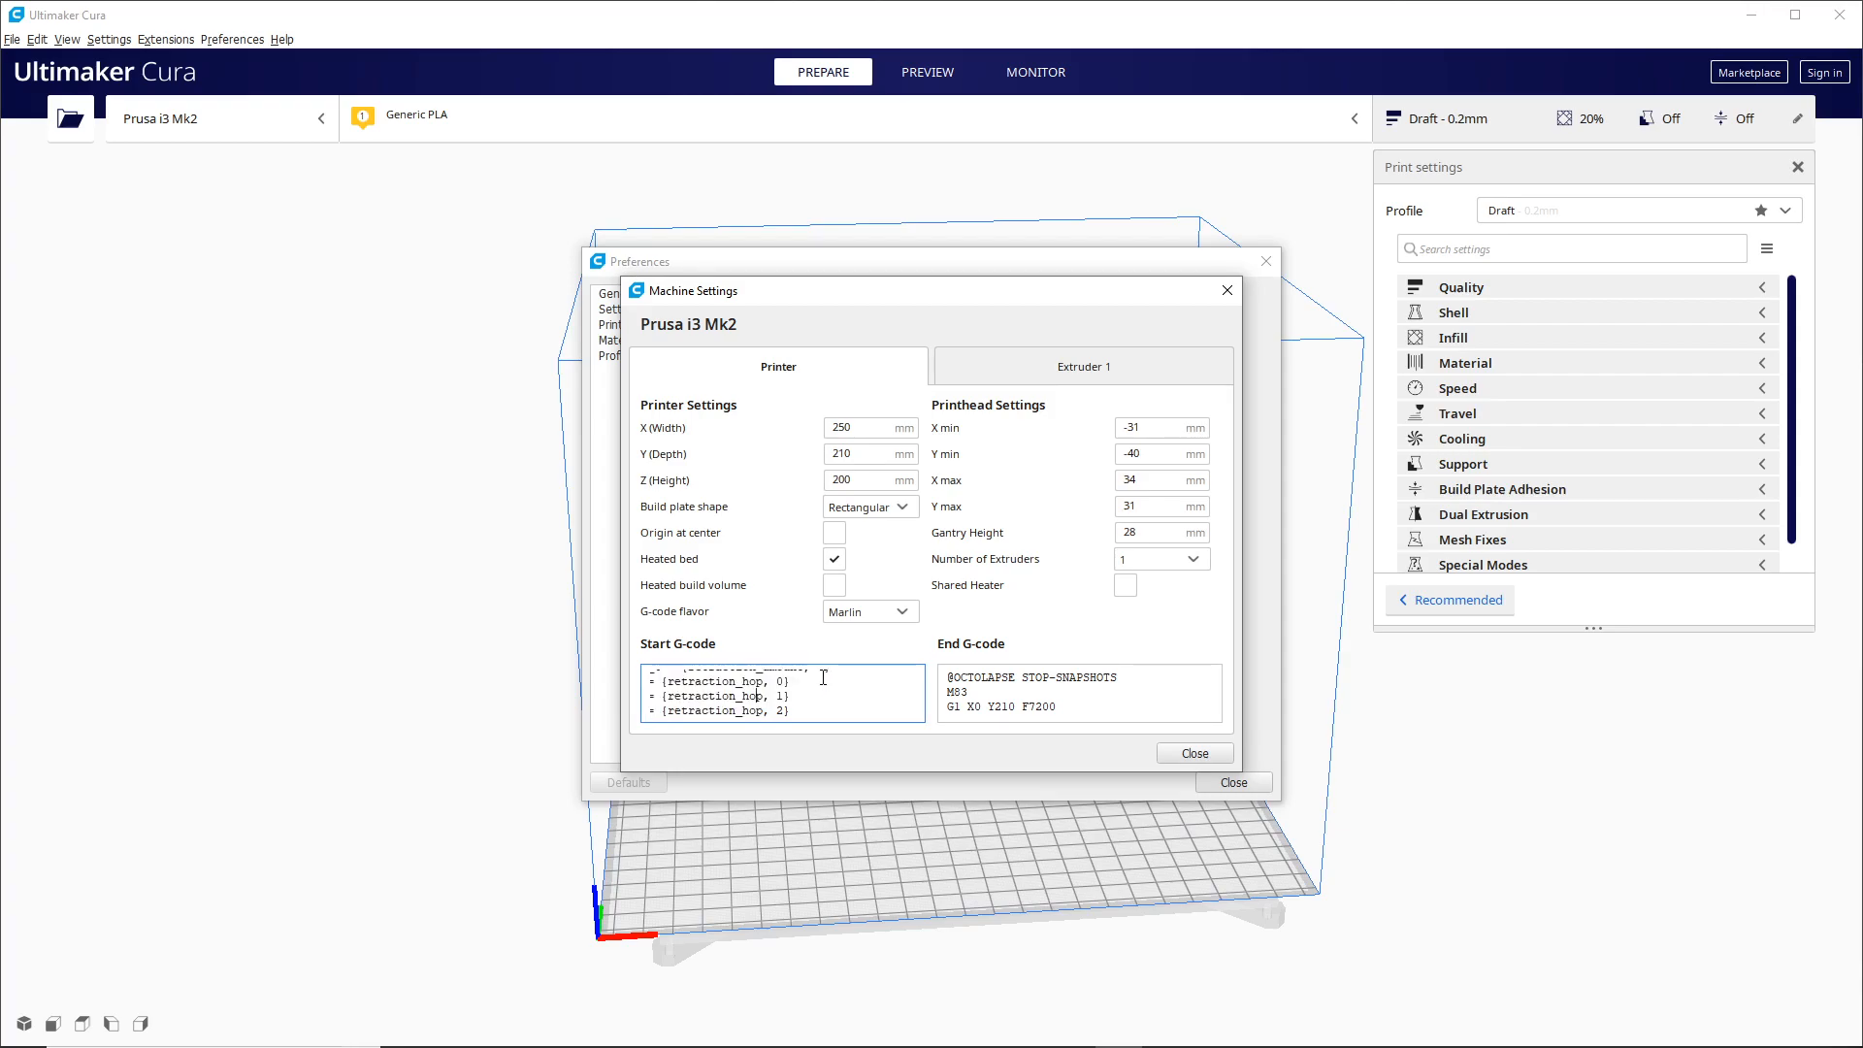
drag(1238, 774, 1637, 1025)
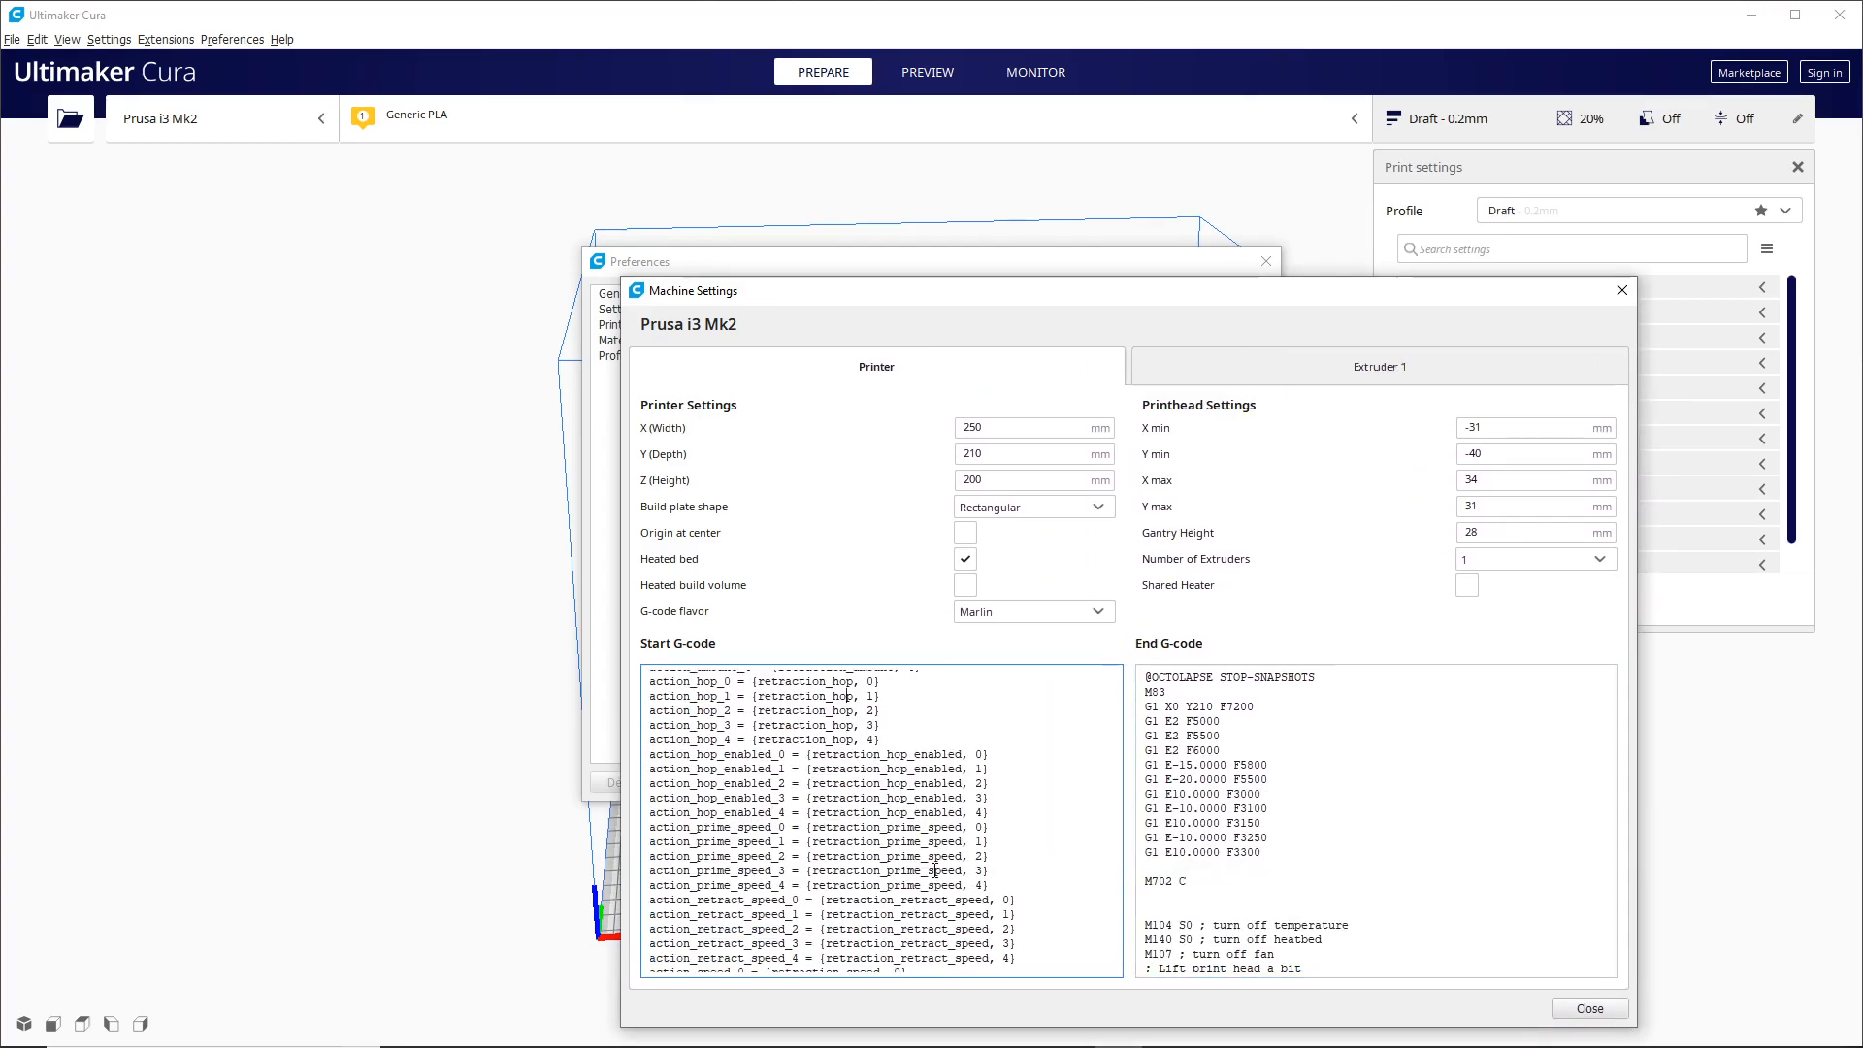
scroll(938, 871, up, 15)
drag(651, 779, 766, 779)
scroll(794, 773, down, 5)
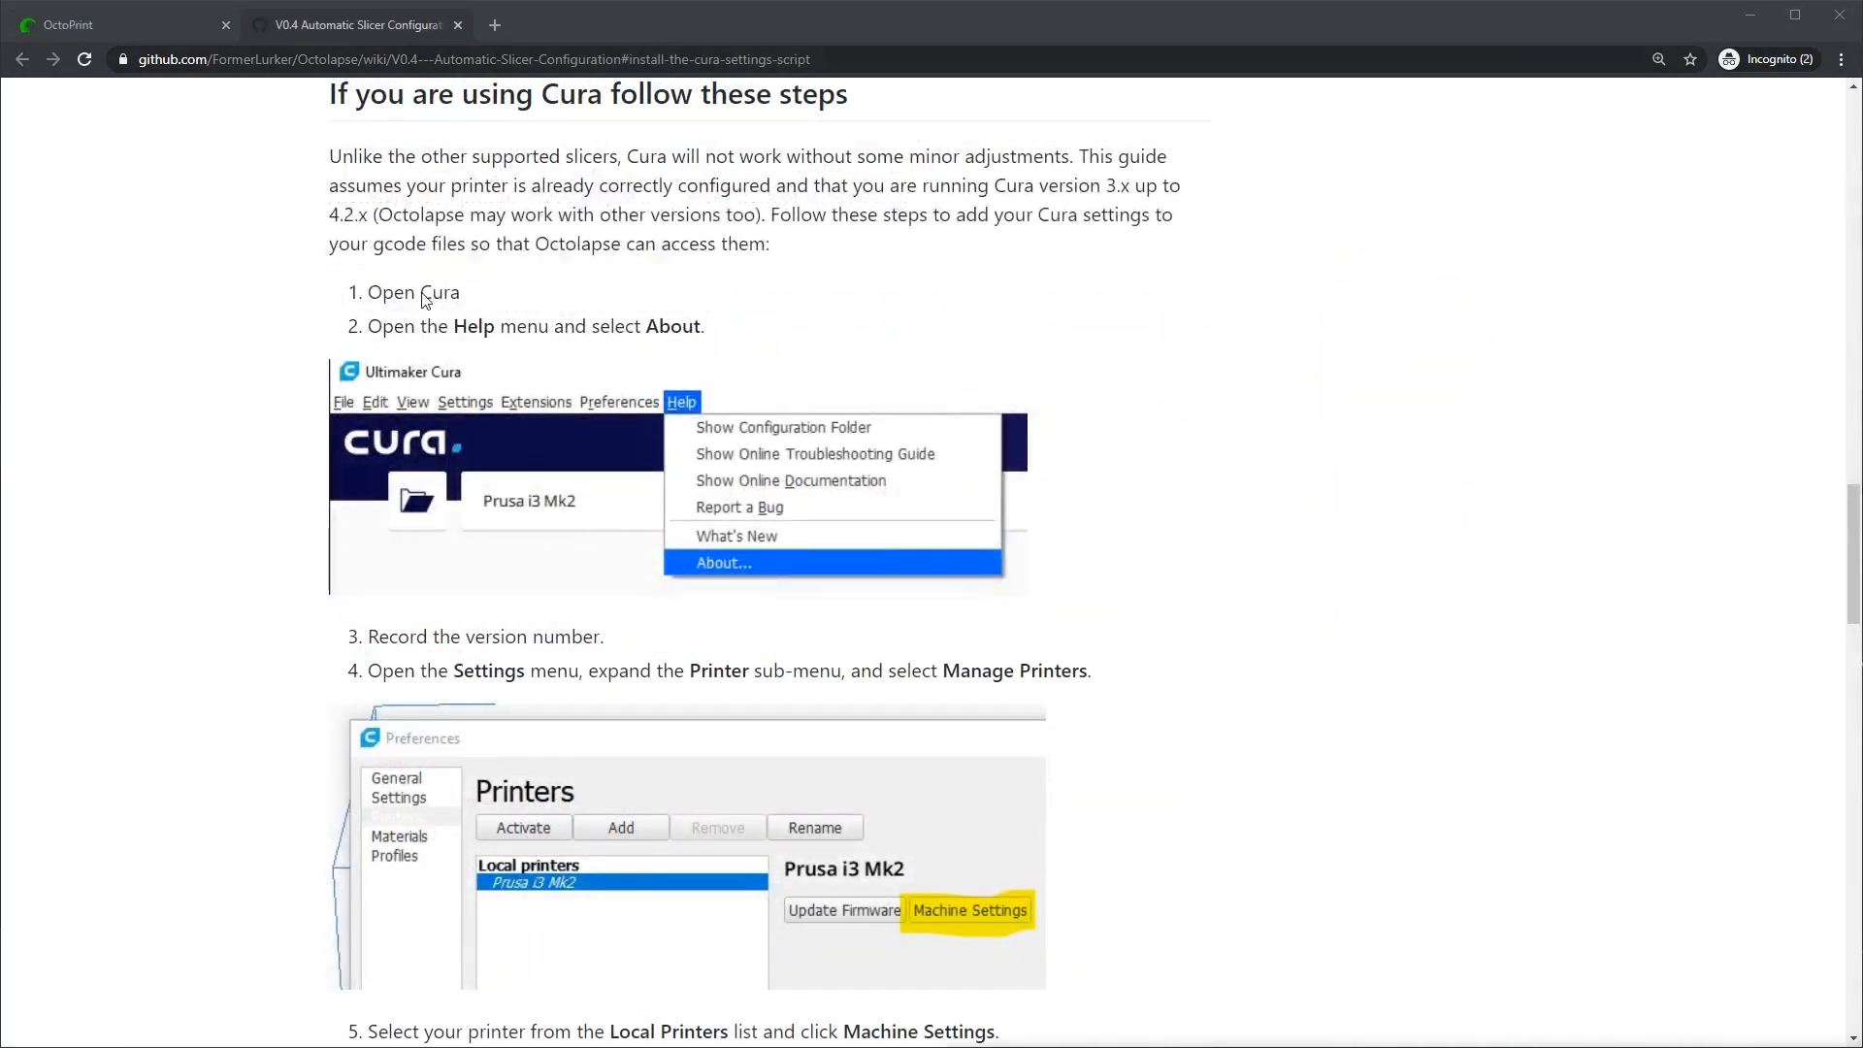
- Read the guide's instructions for choosing a Cura script, including the linked page of multi-material settings scripts, and return to the guide
scroll(330, 416, down, 2)
scroll(547, 472, down, 6)
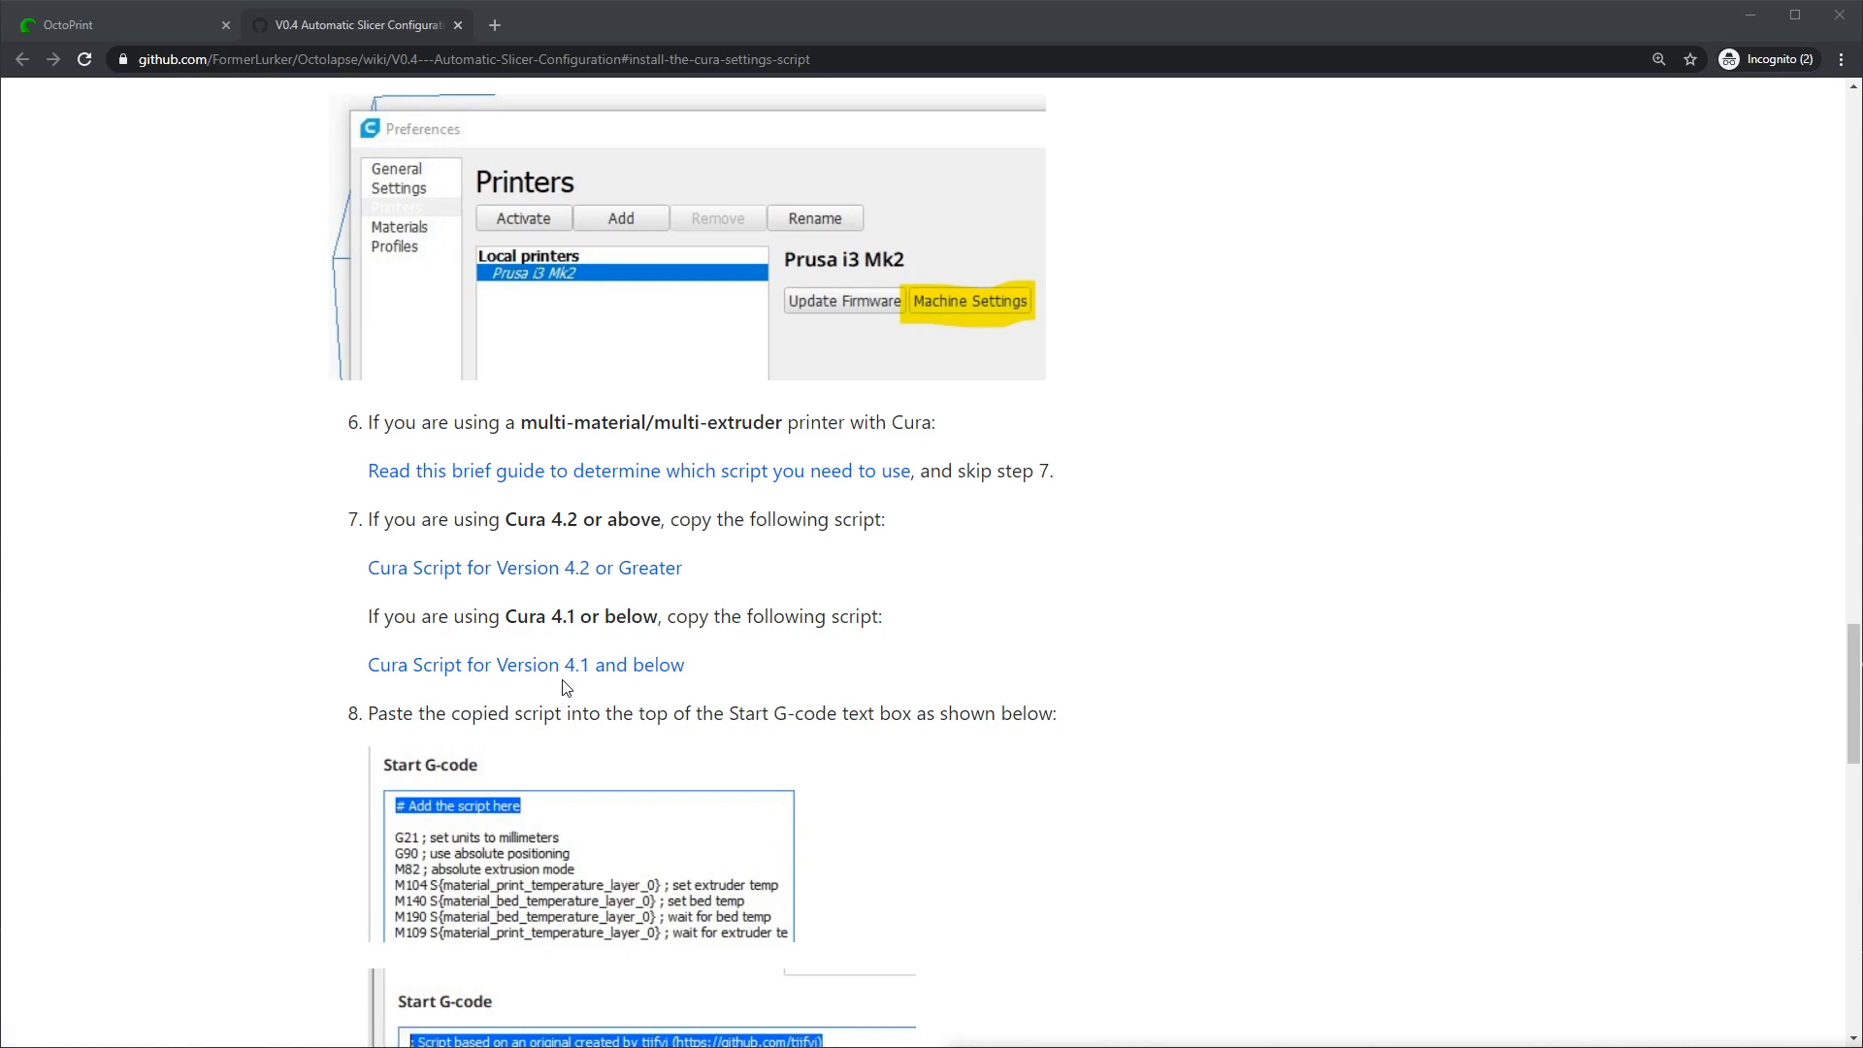
drag(524, 424, 784, 424)
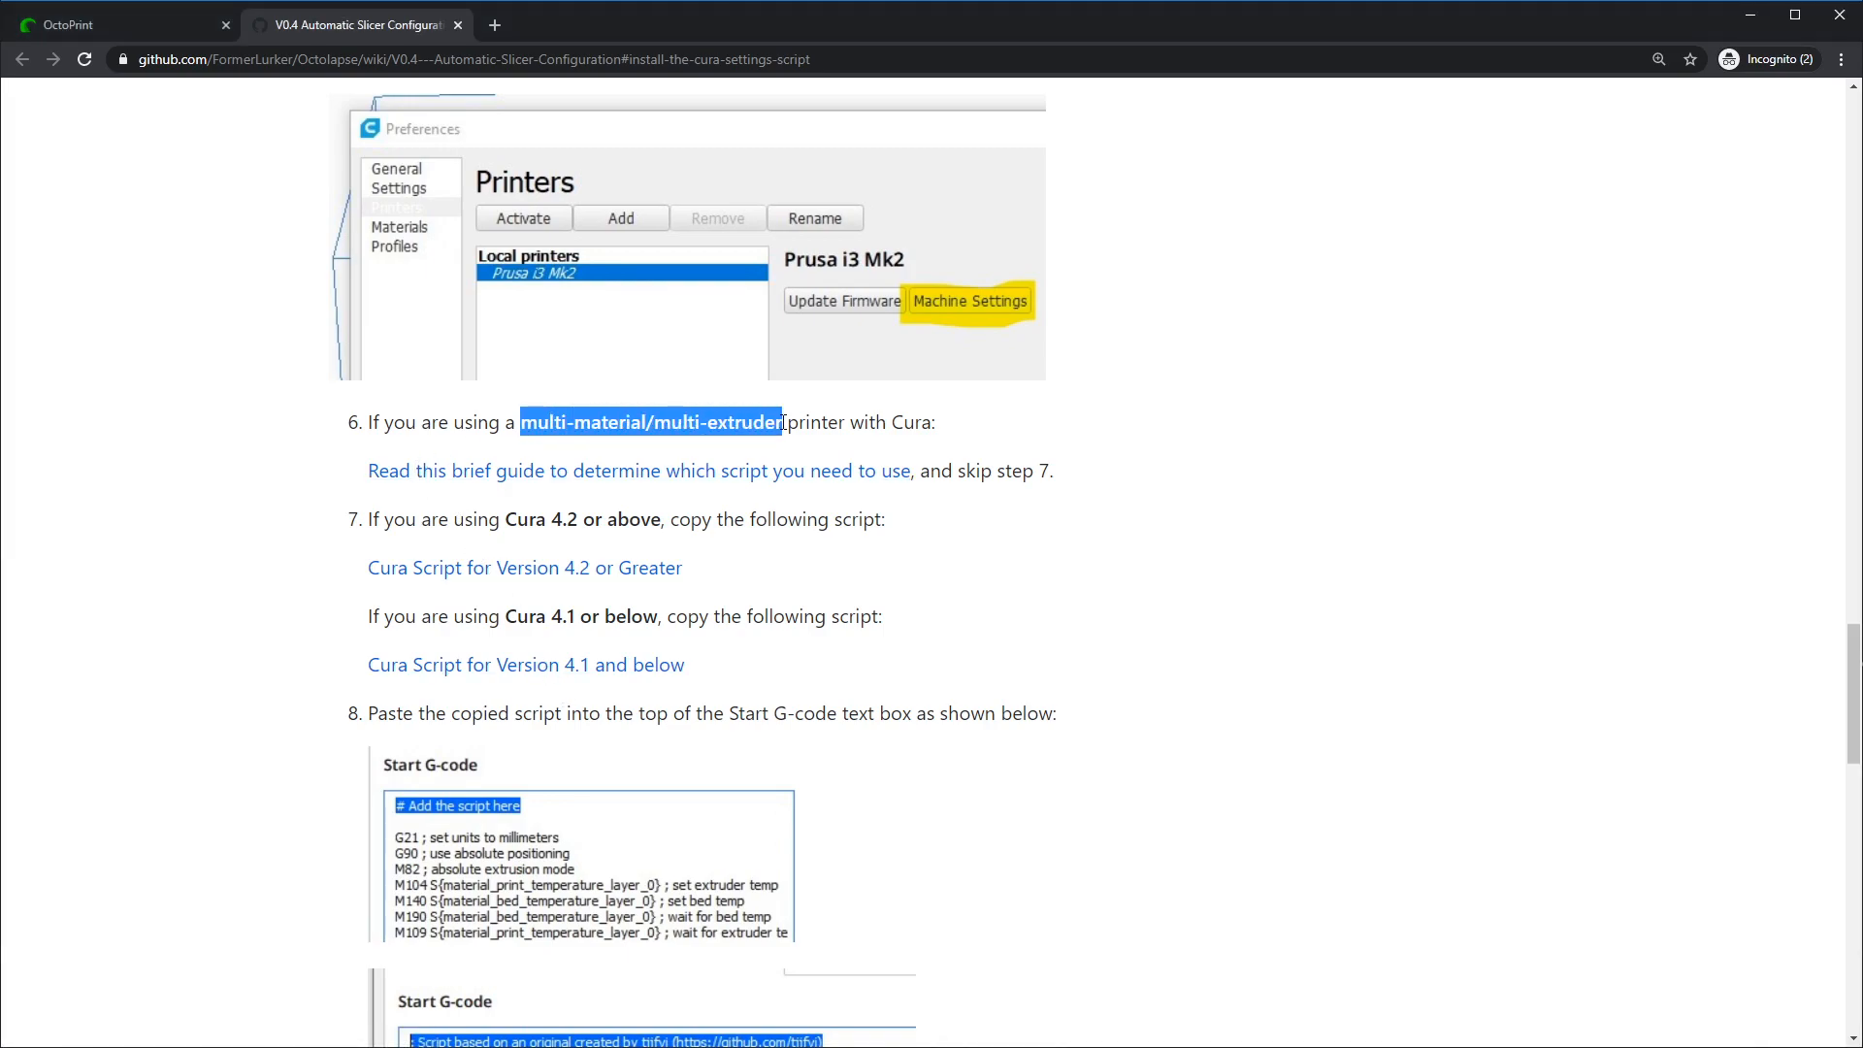
click(615, 481)
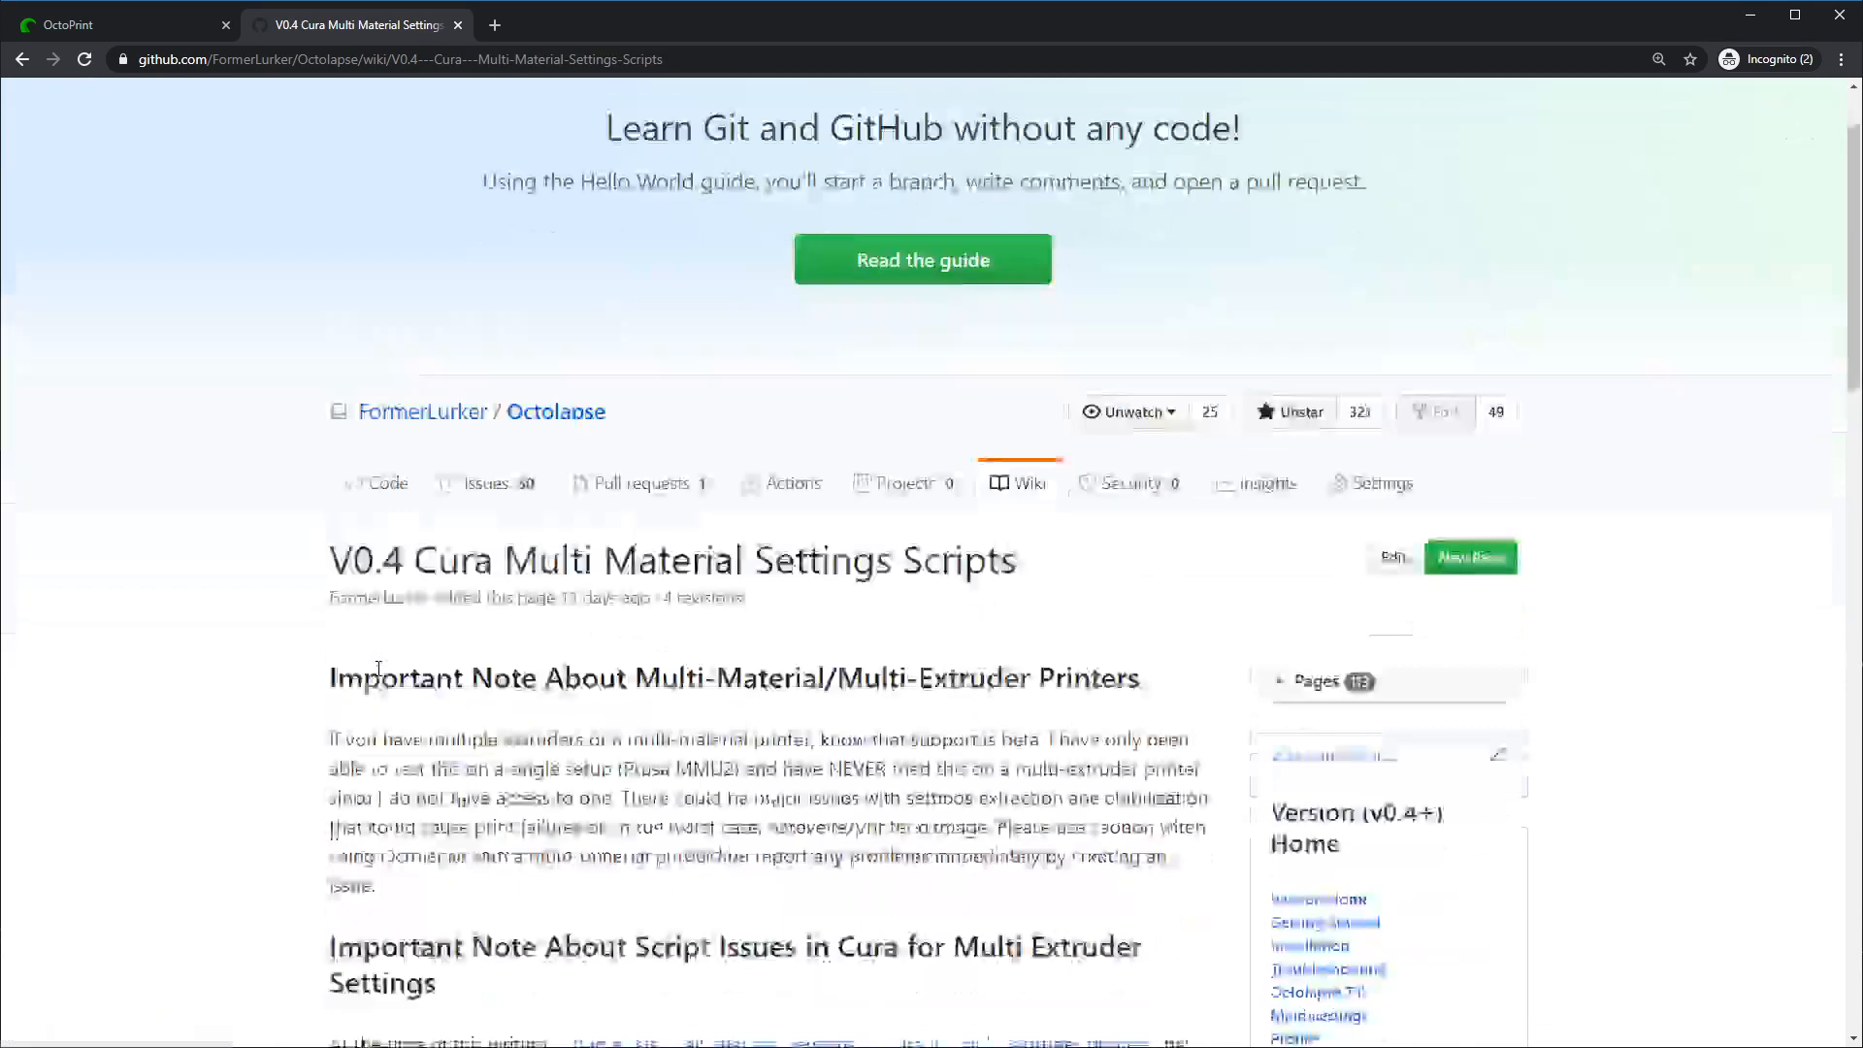
scroll(379, 668, down, 10)
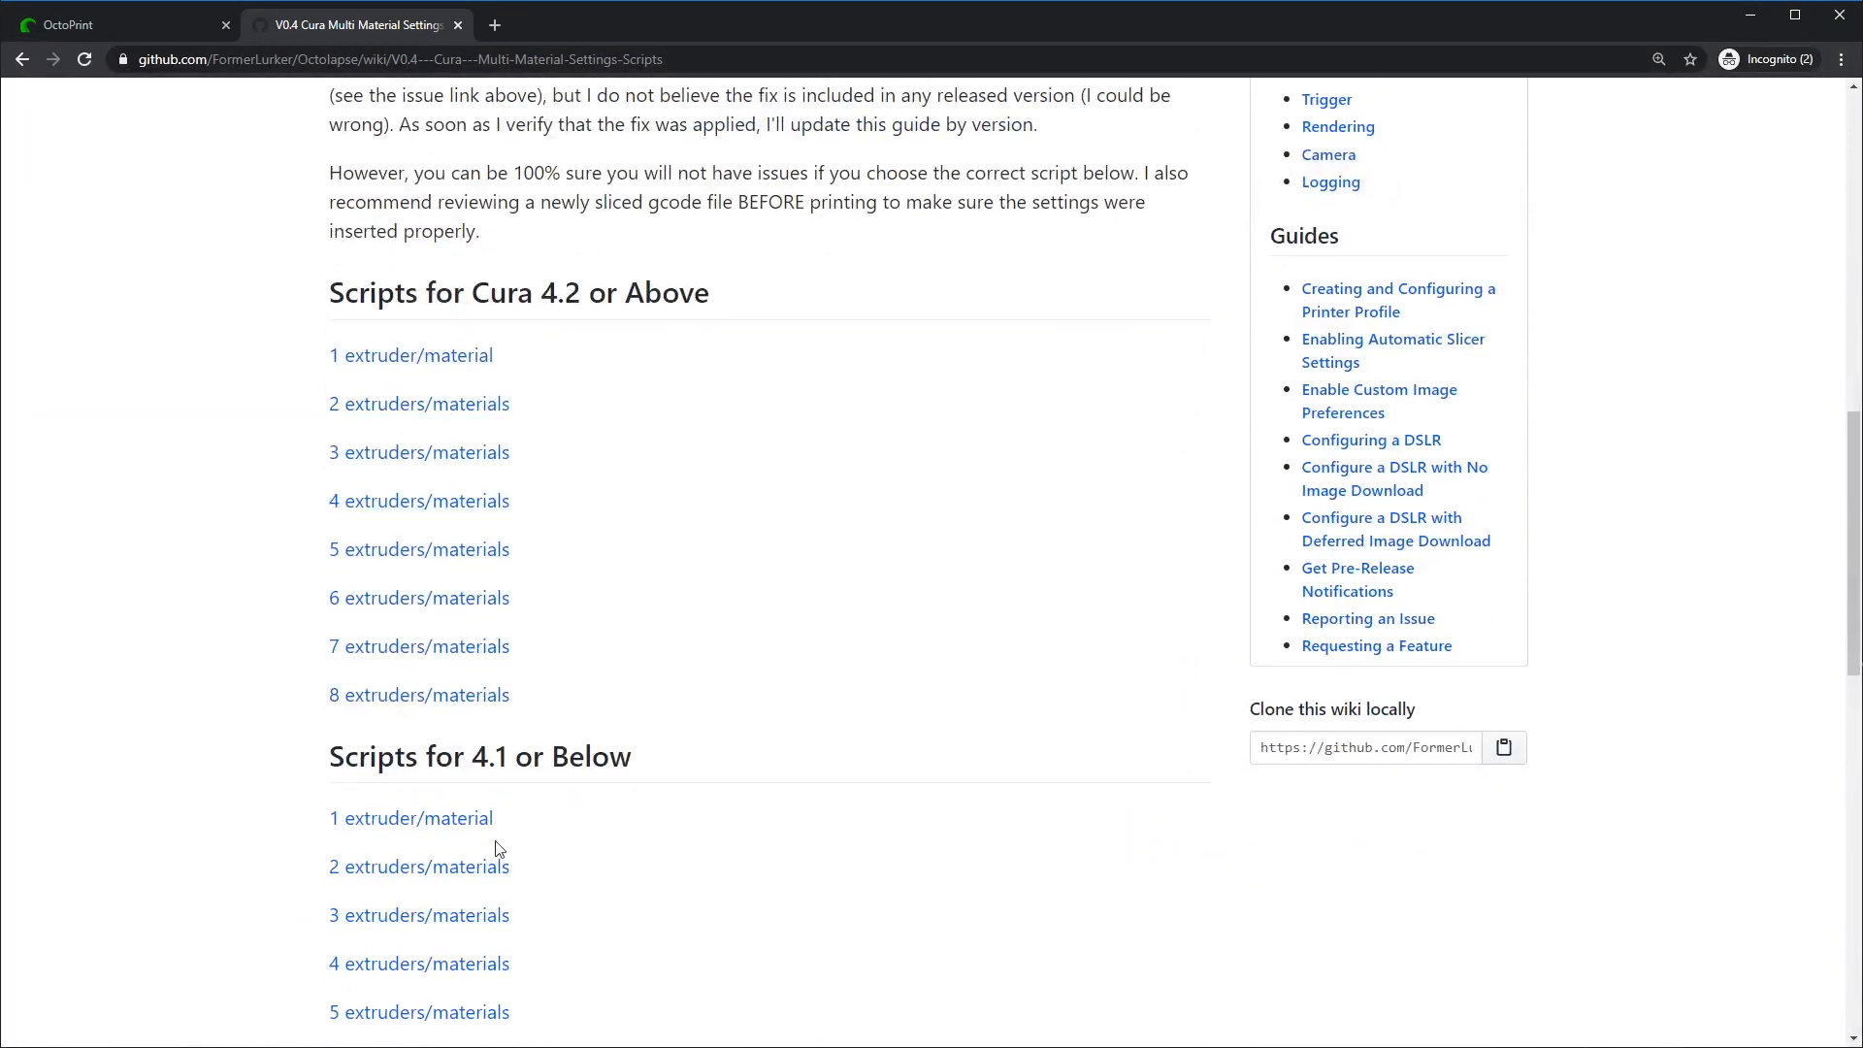
scroll(505, 777, down, 3)
scroll(437, 485, up, 4)
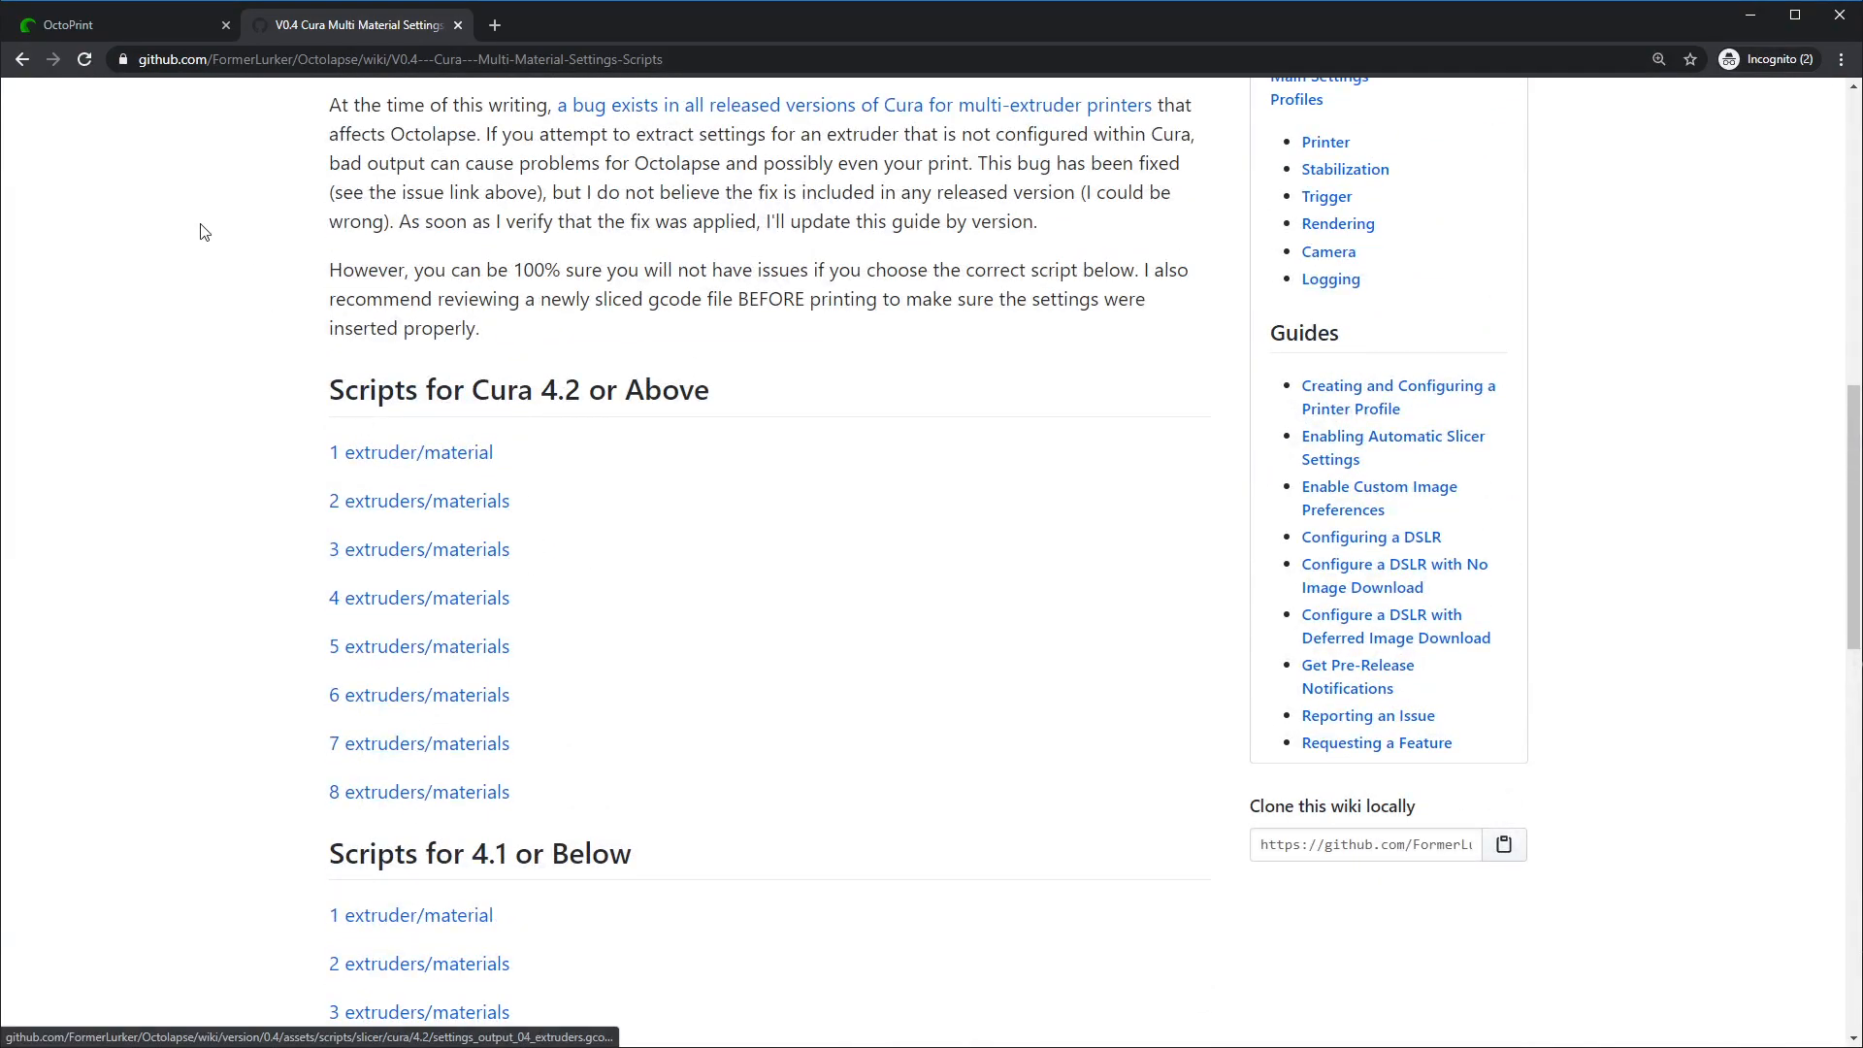
click(22, 59)
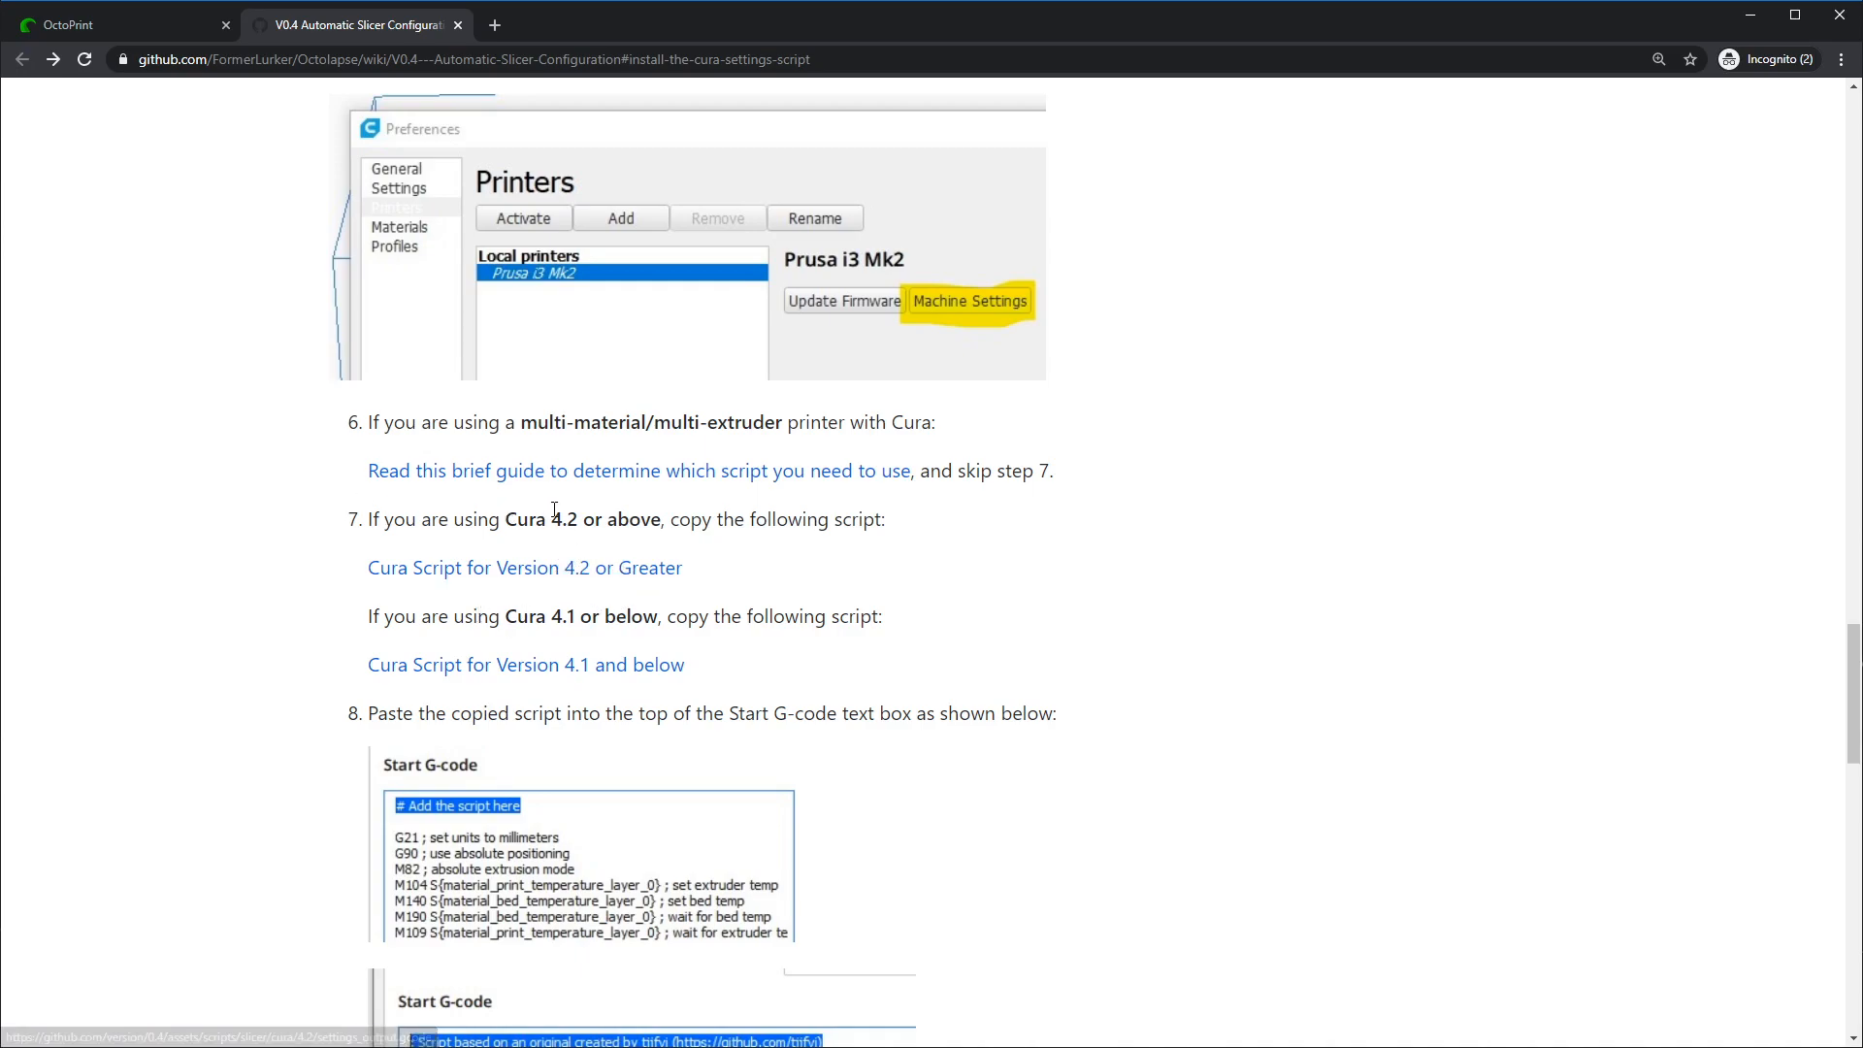
- Try to open the guide's linked Cura scripts for version 4.1 and below and for version 4.2 or greater
drag(555, 521, 579, 521)
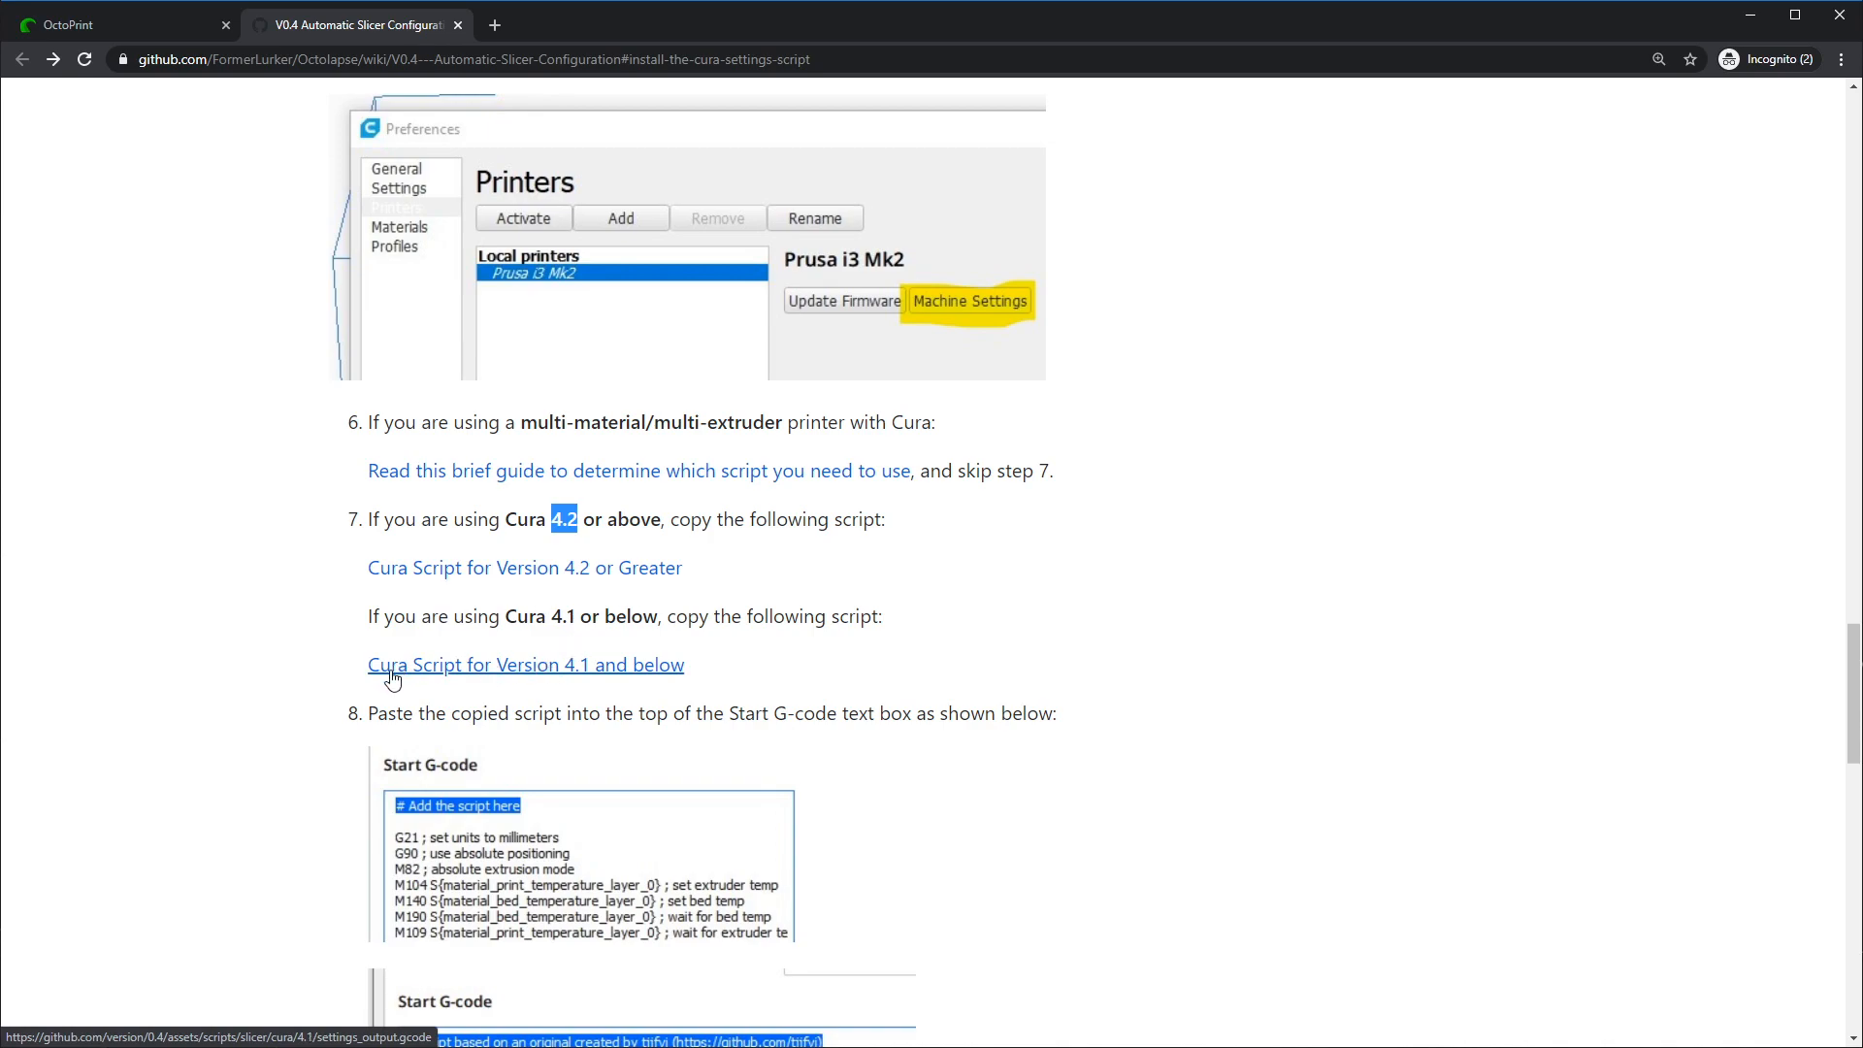
click(589, 668)
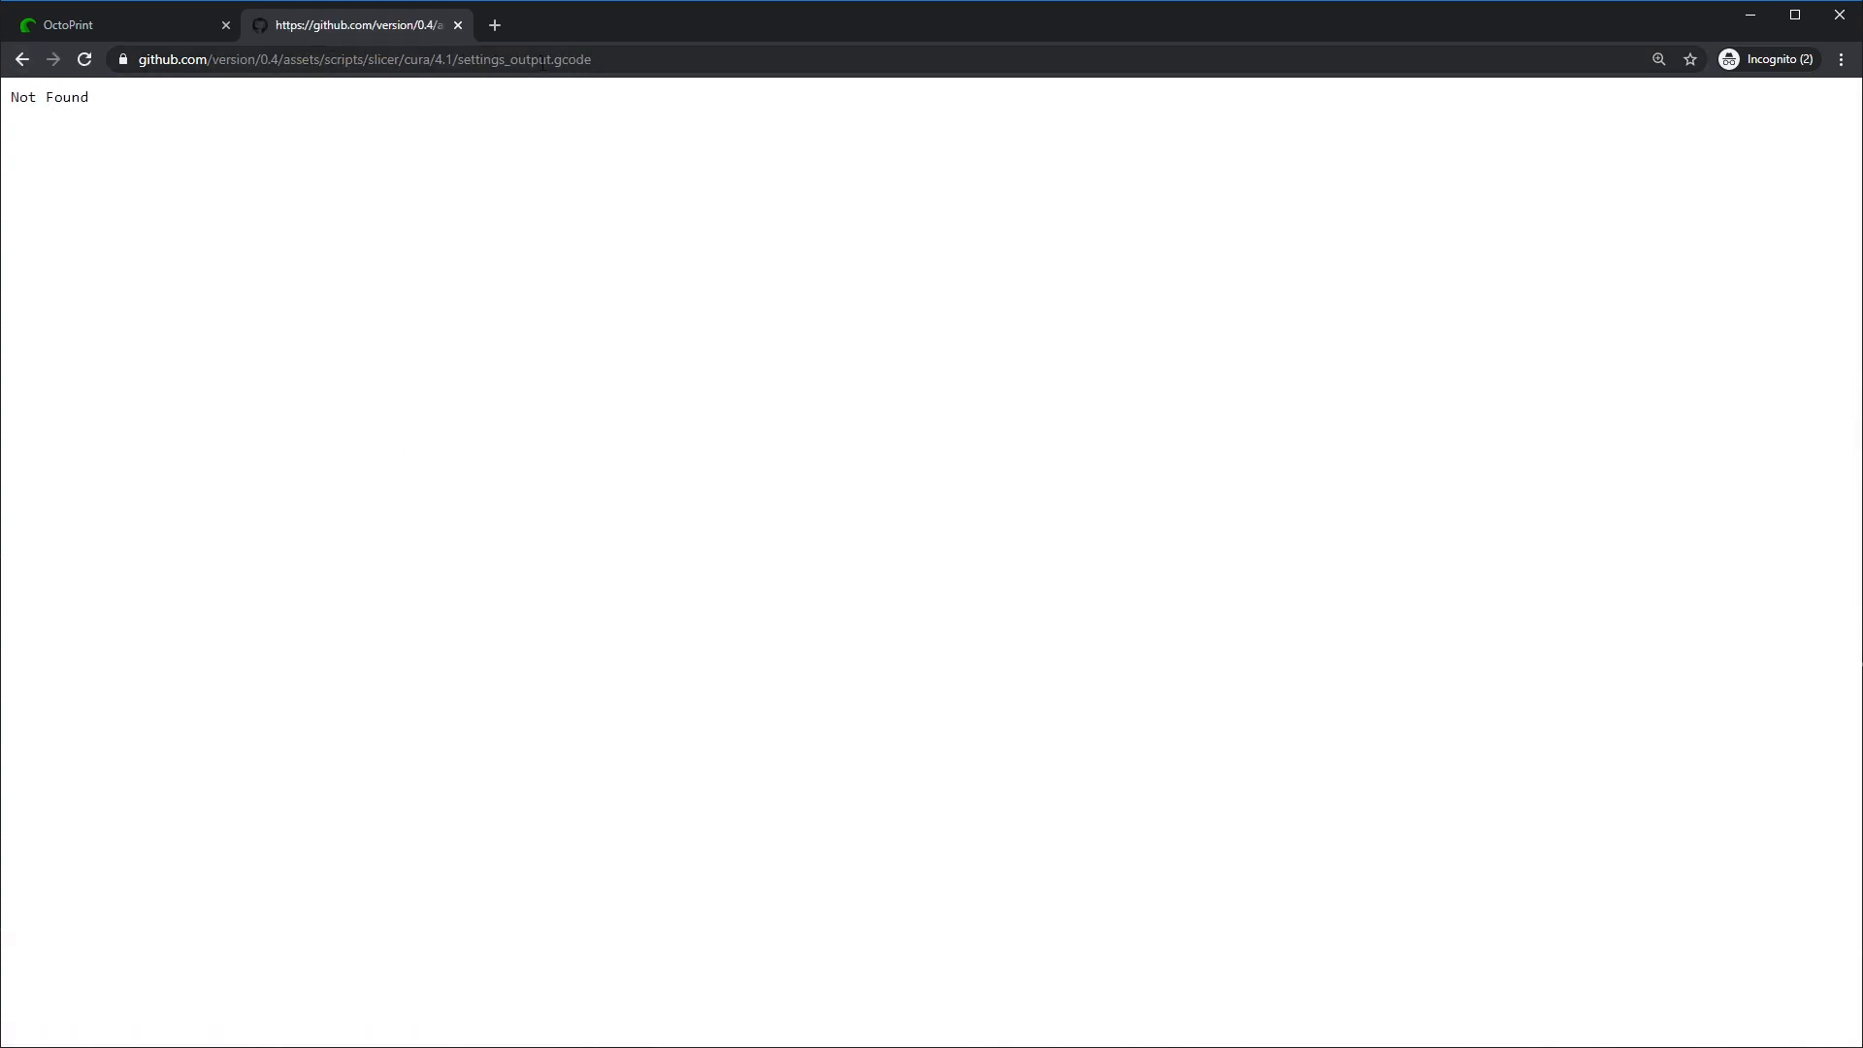
click(22, 60)
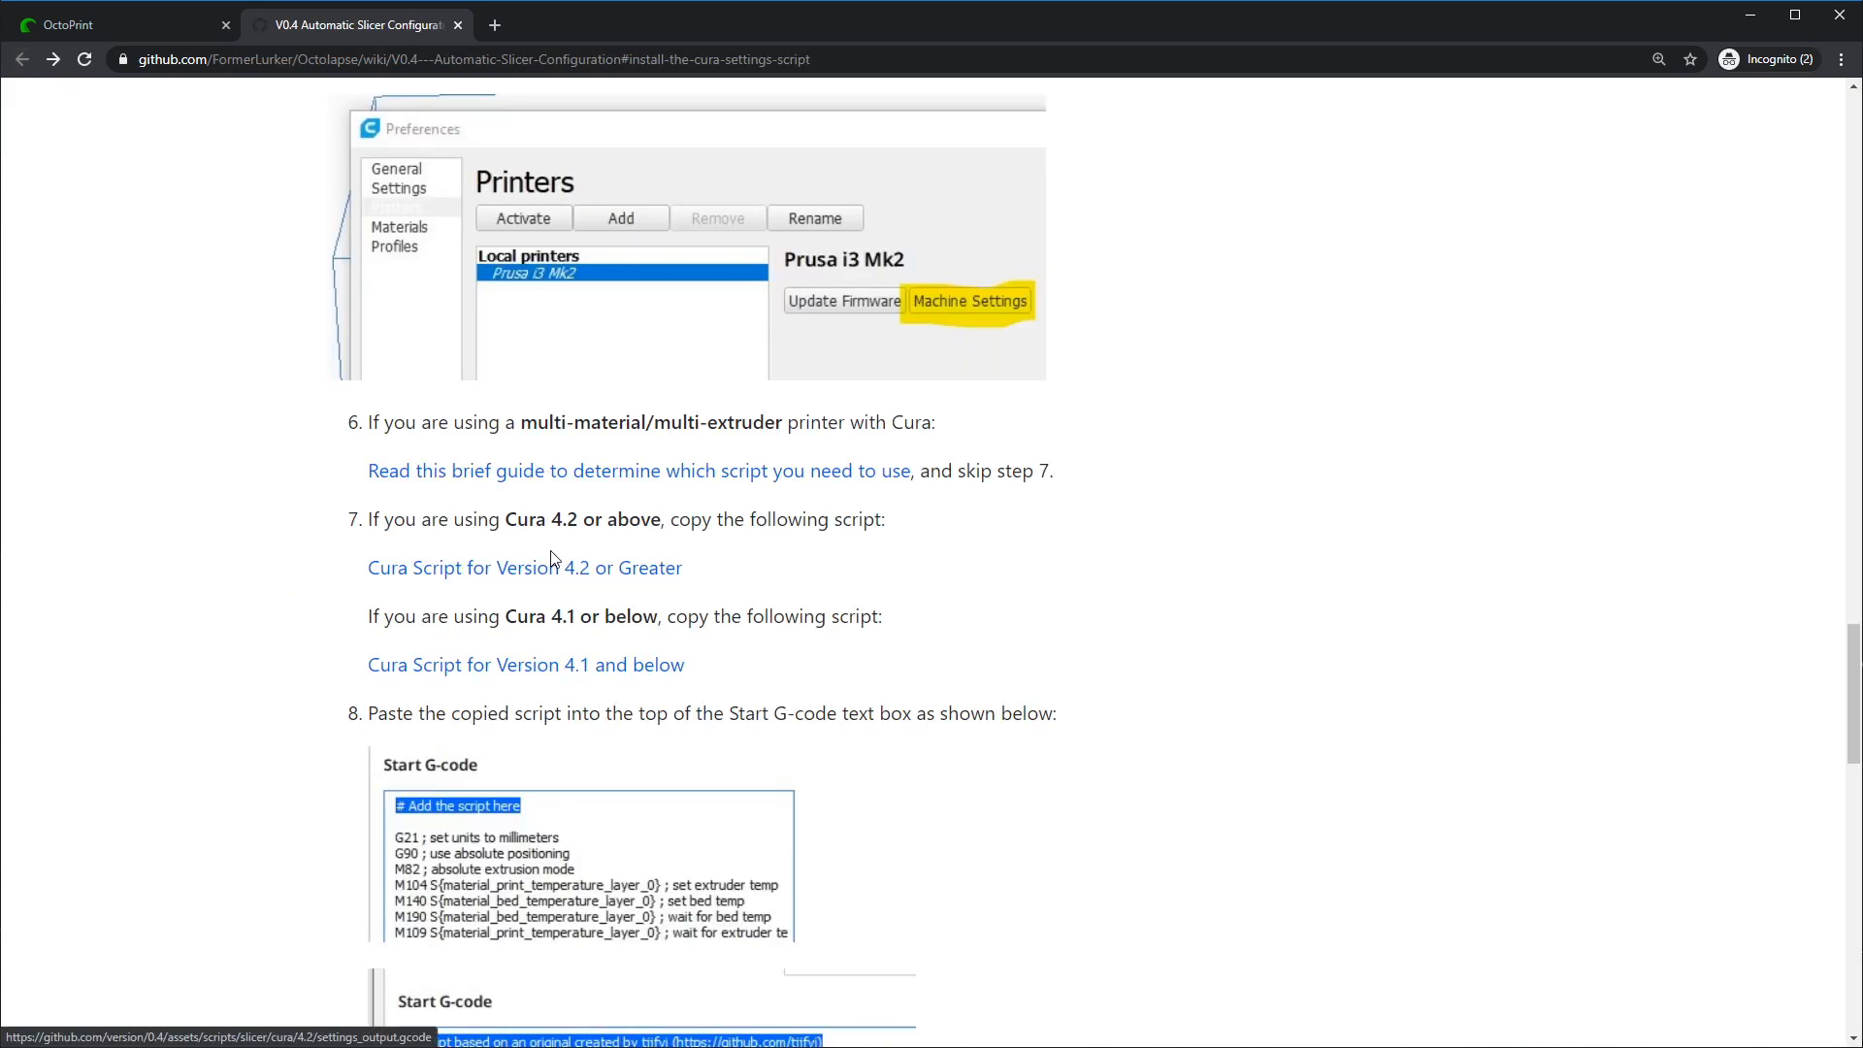
click(604, 569)
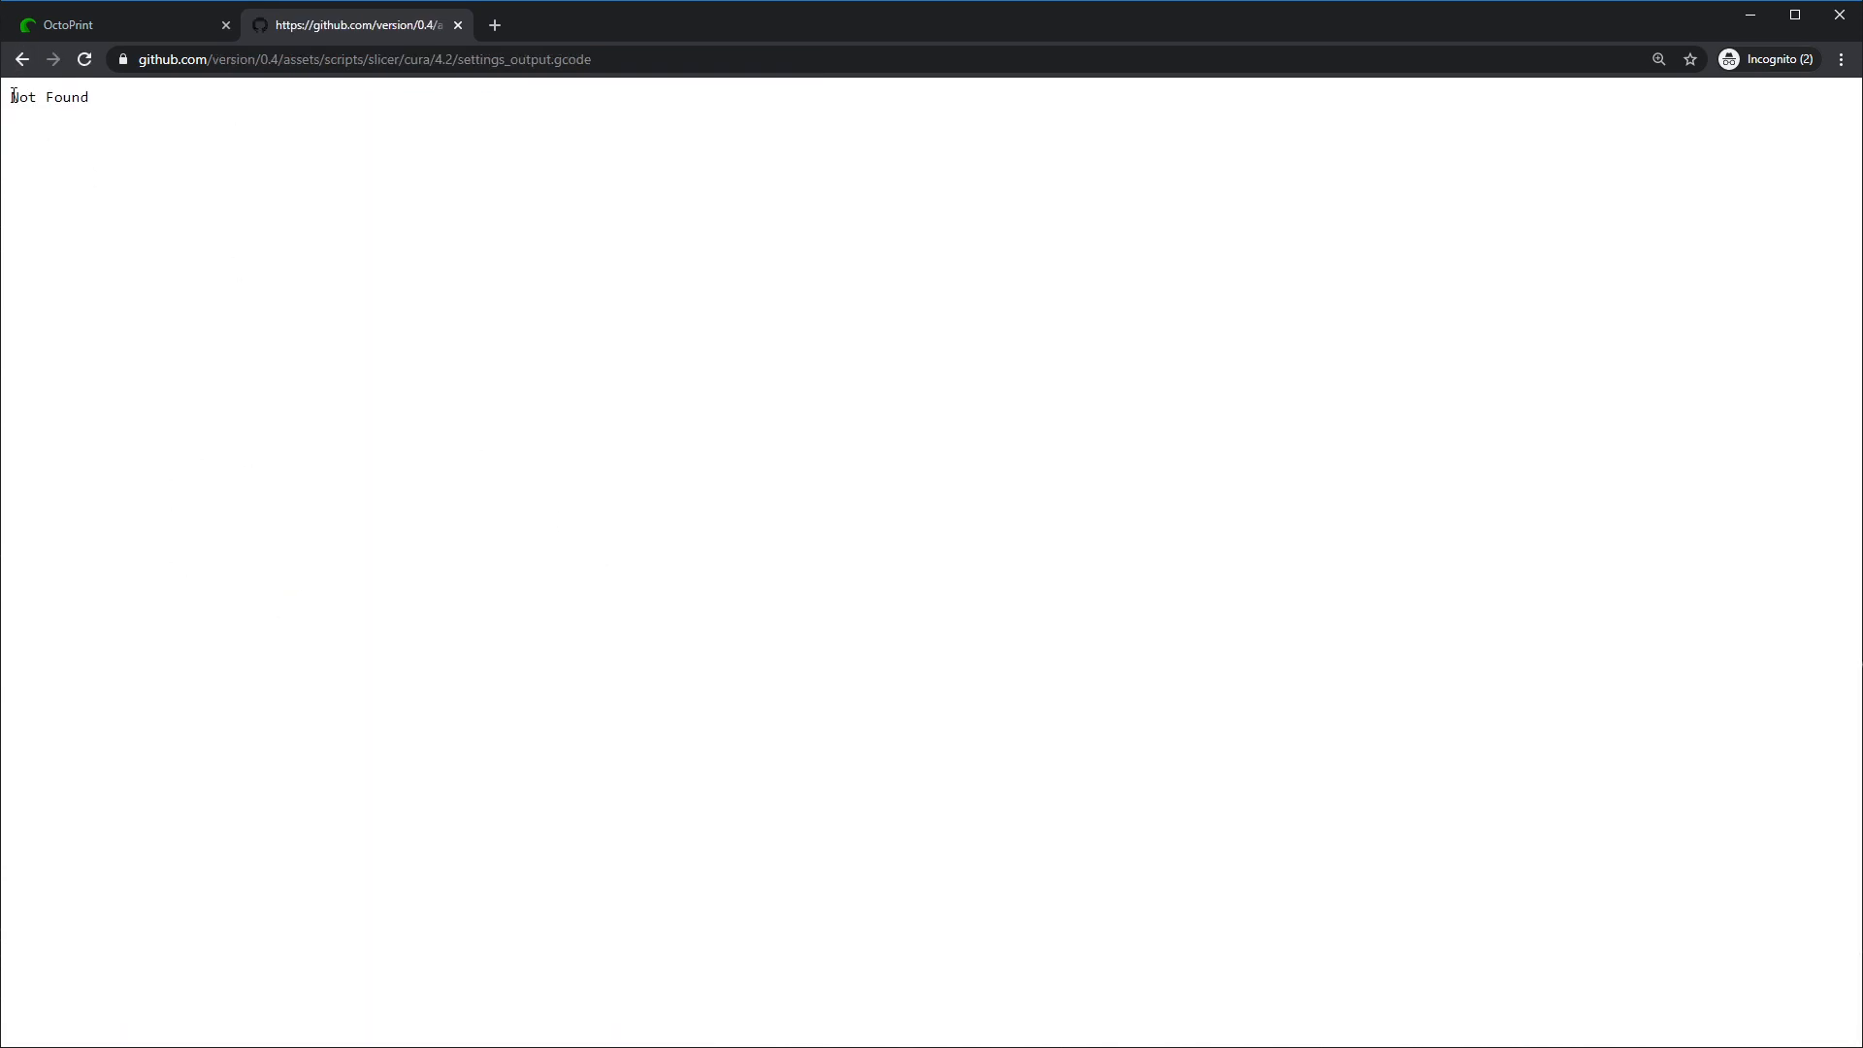
click(24, 66)
click(611, 672)
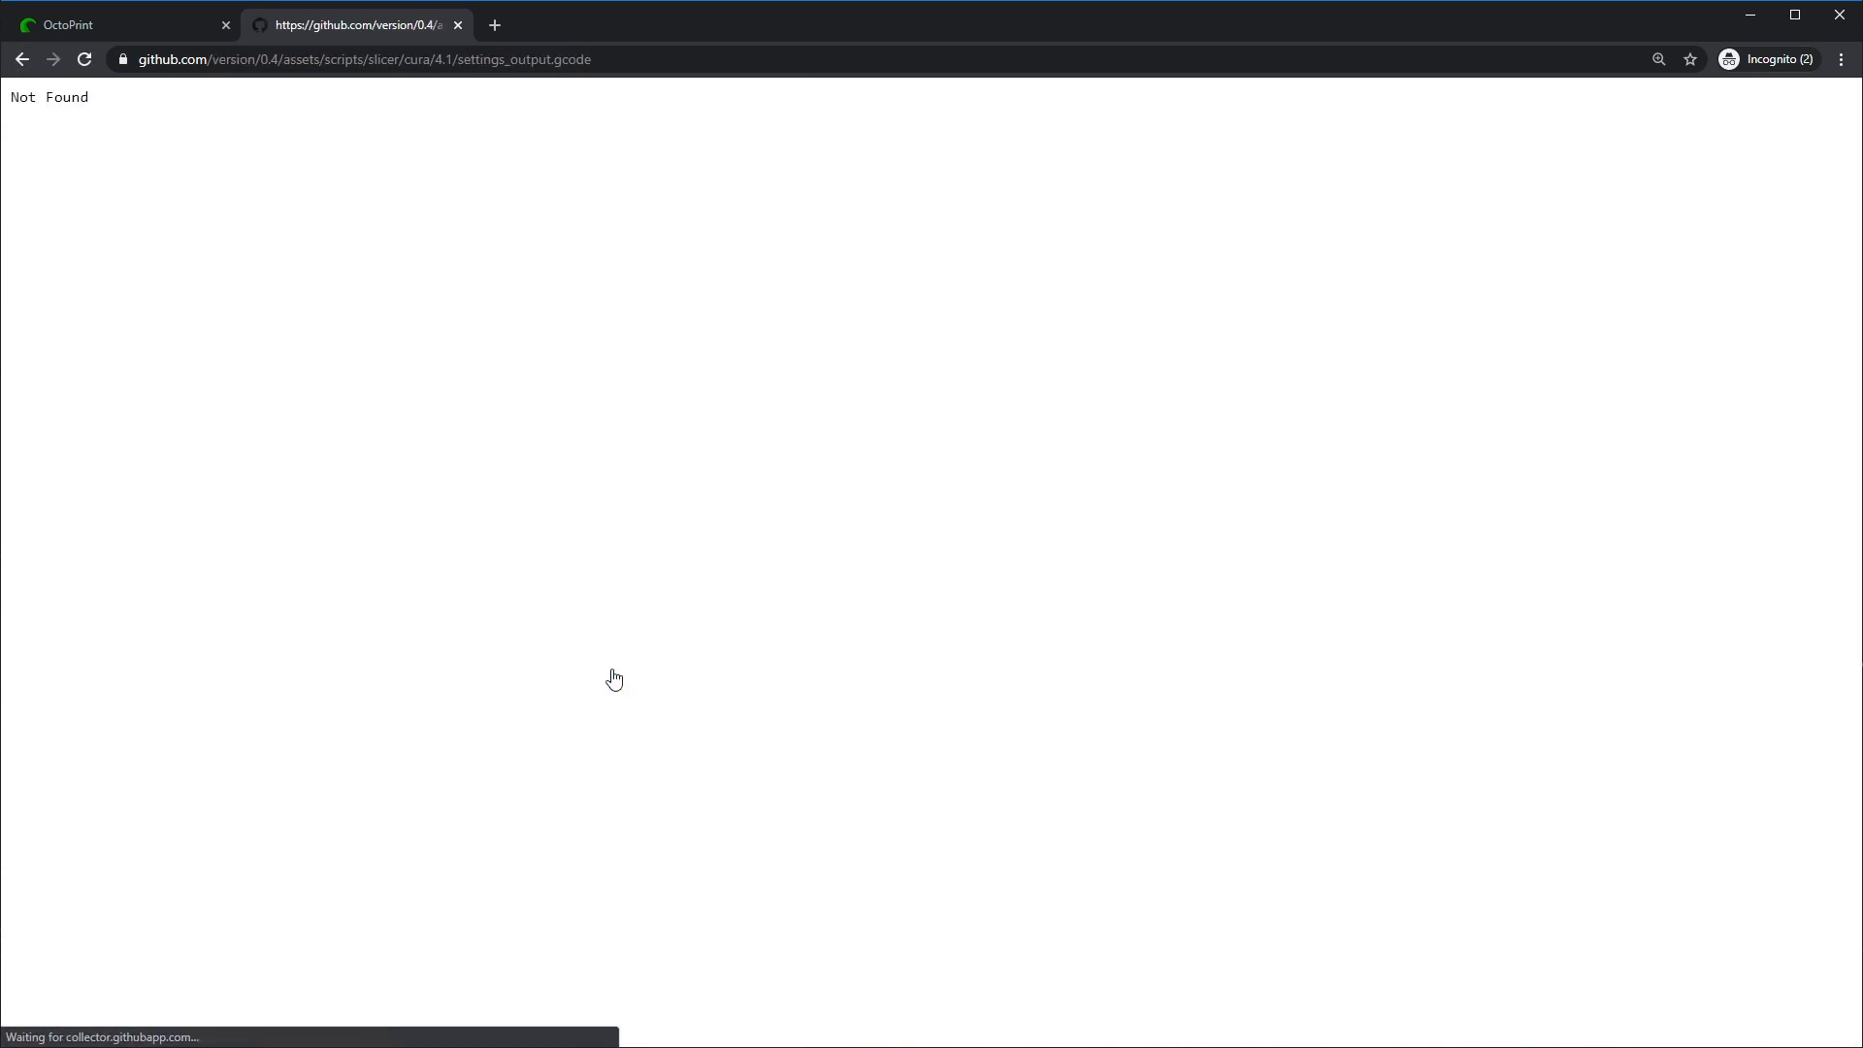
click(22, 59)
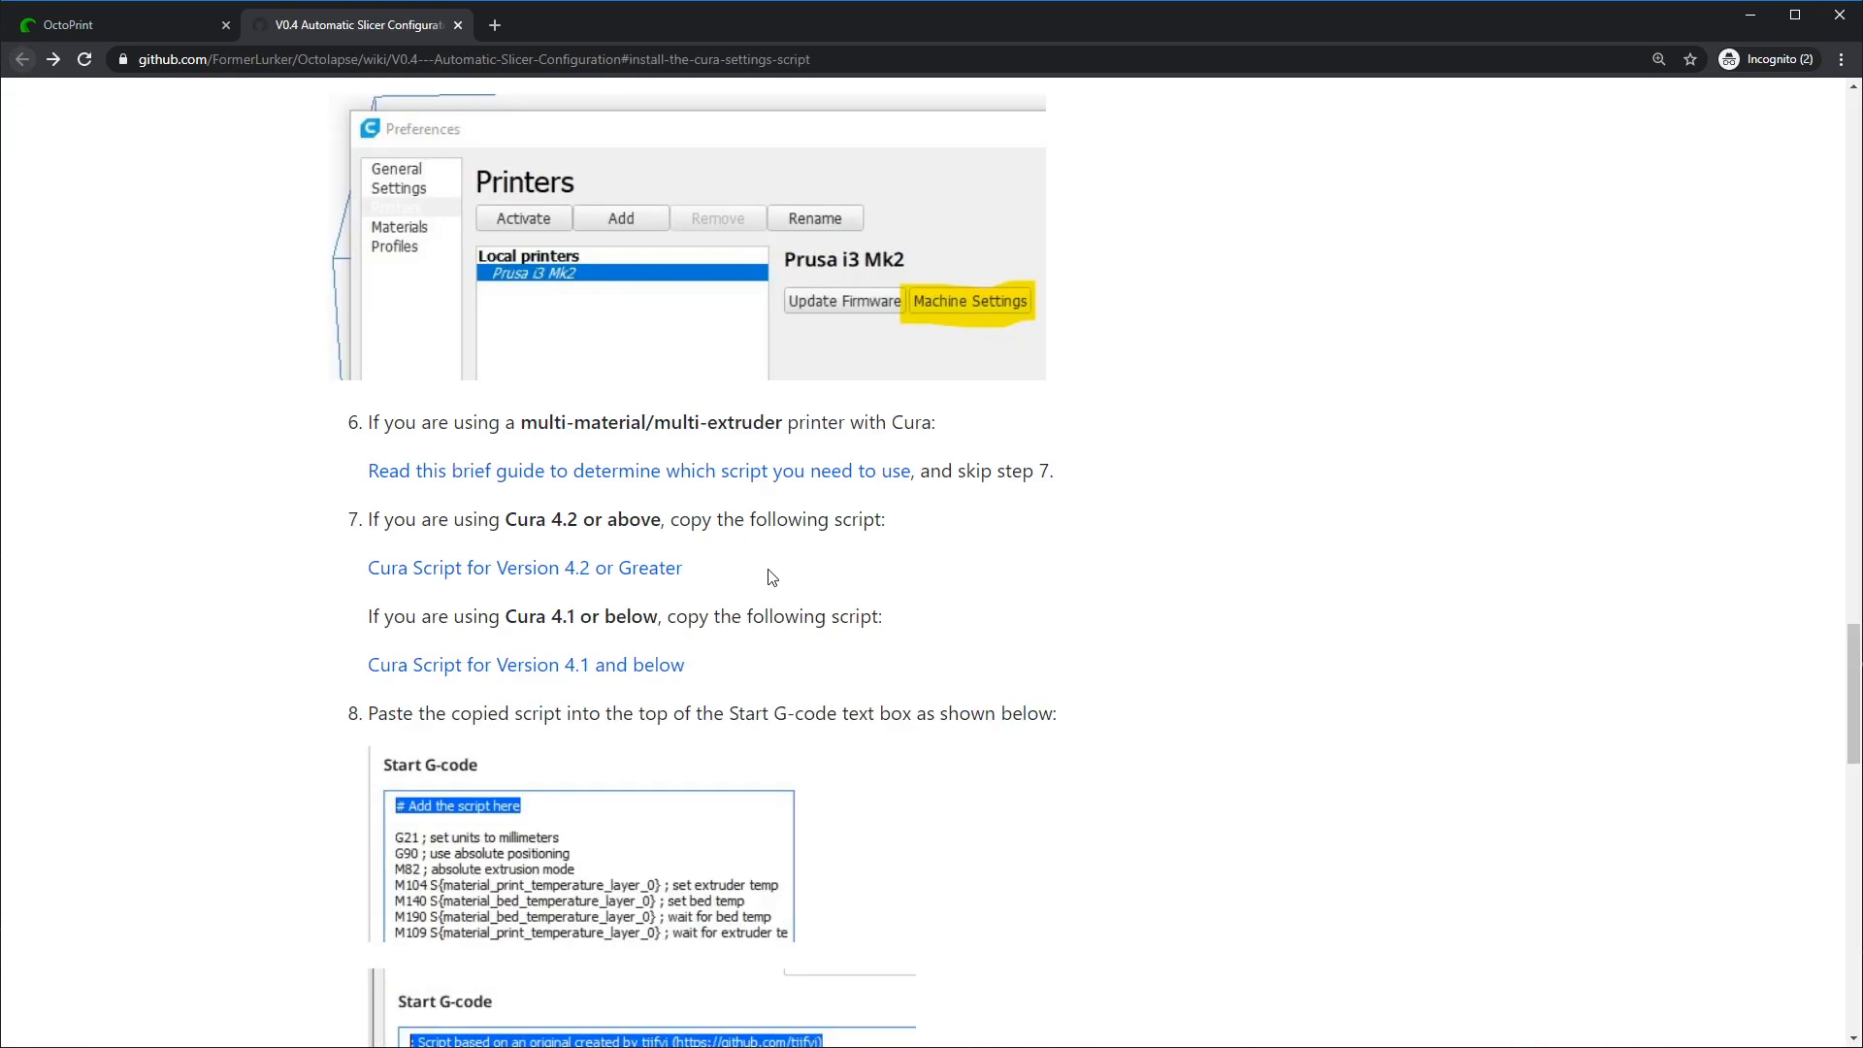
- Open the 1 extruder/material script for Cura 4.1 or below from the multi-material guide and copy its full text
click(634, 469)
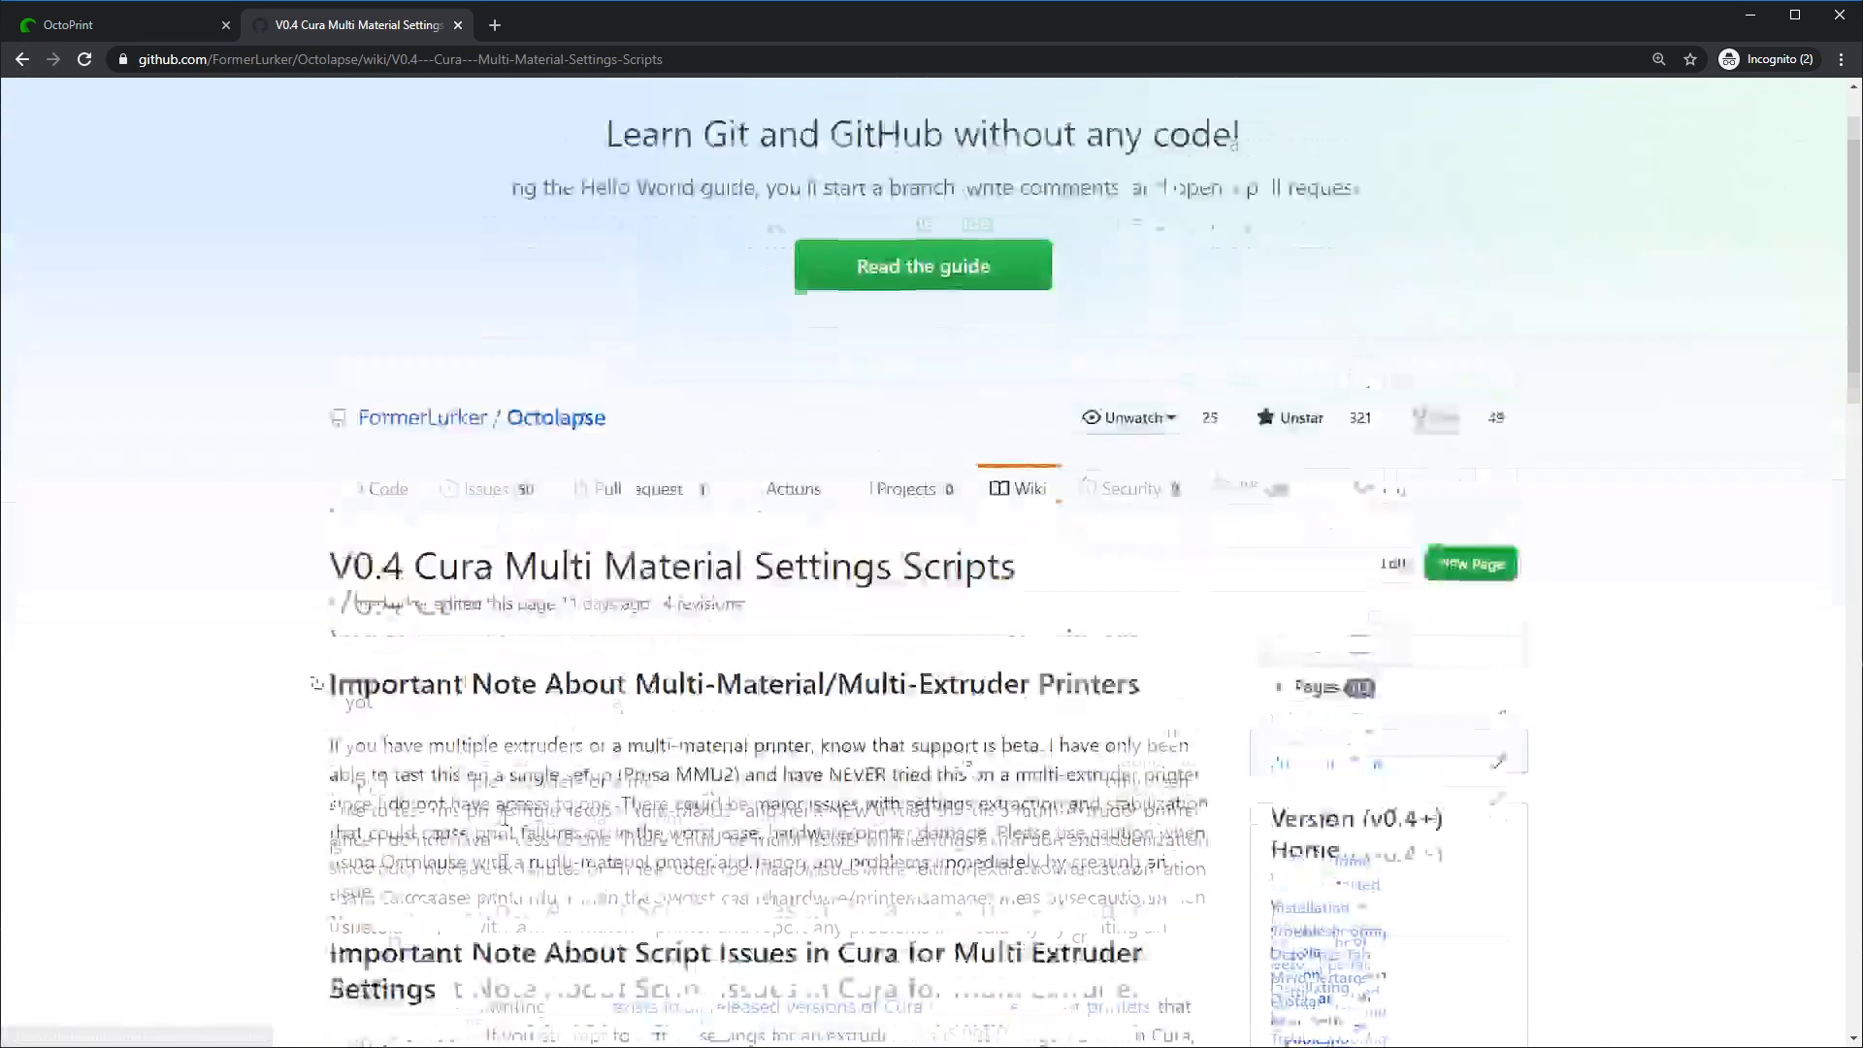
scroll(425, 672, down, 10)
click(449, 549)
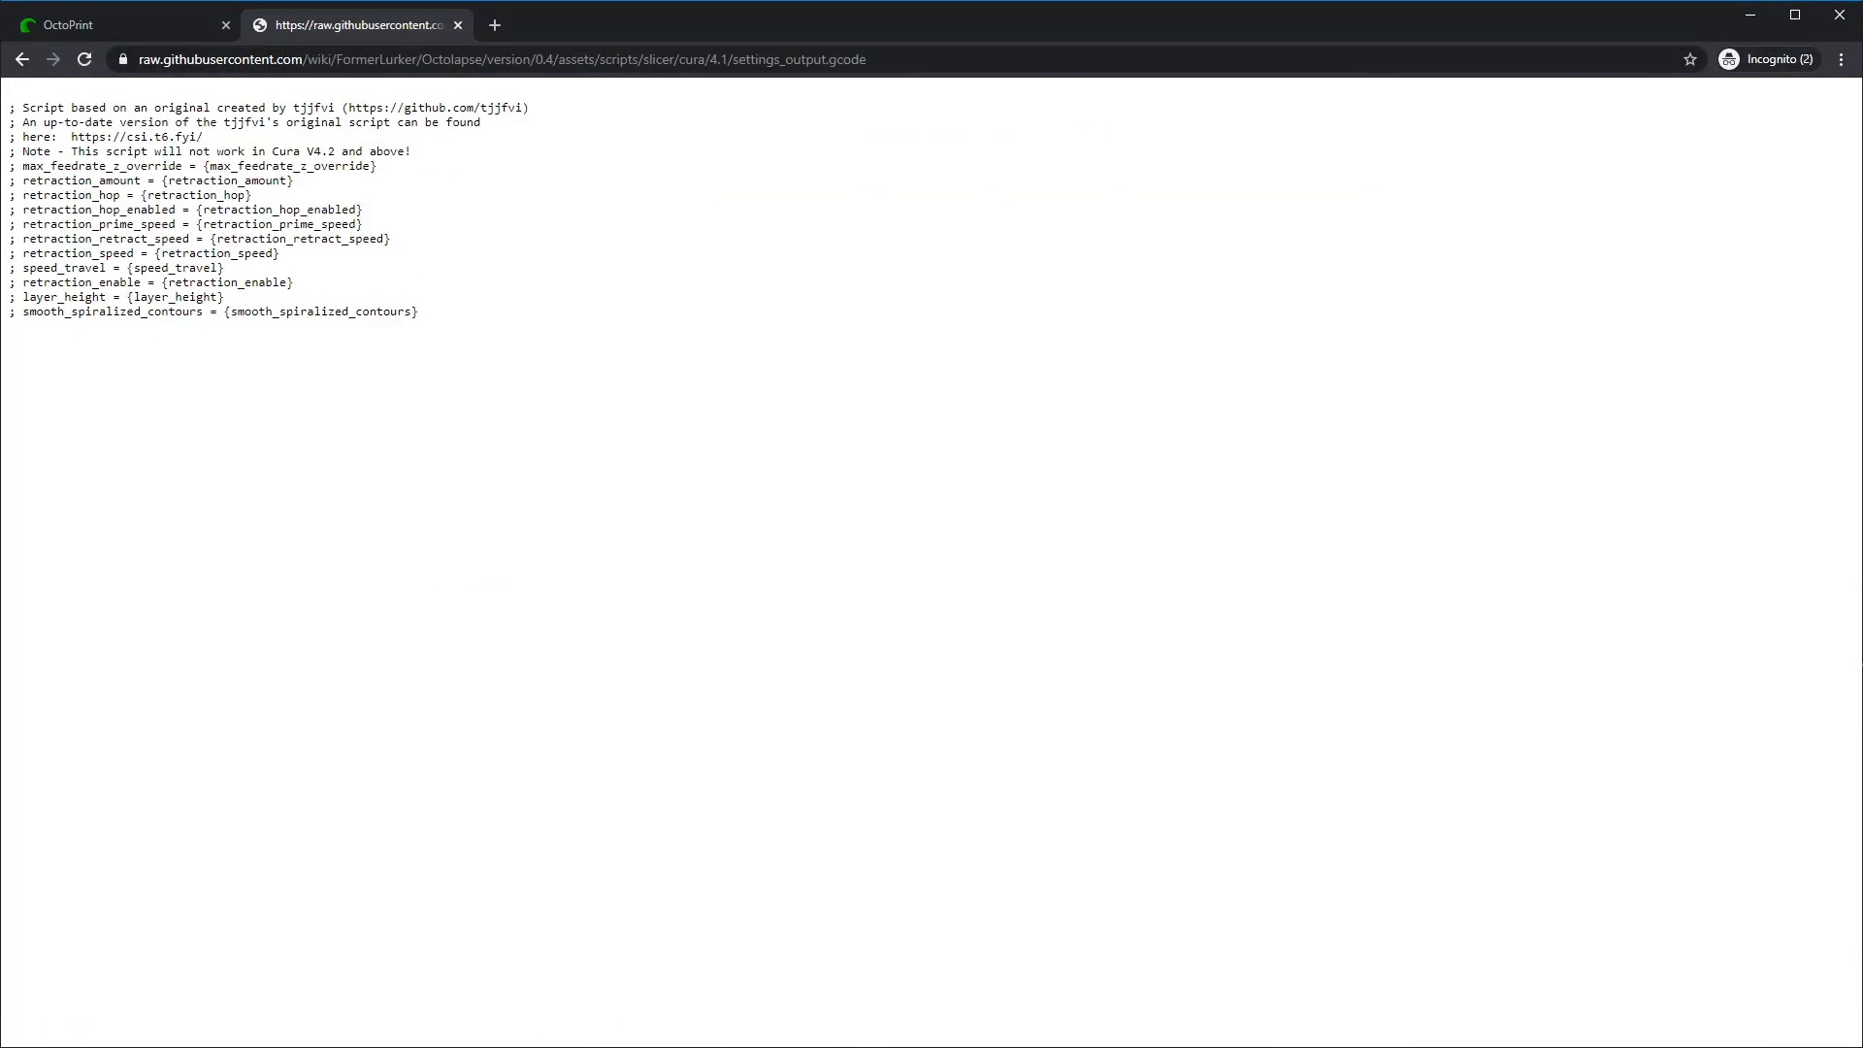
drag(438, 320, 8, 104)
right_click(21, 107)
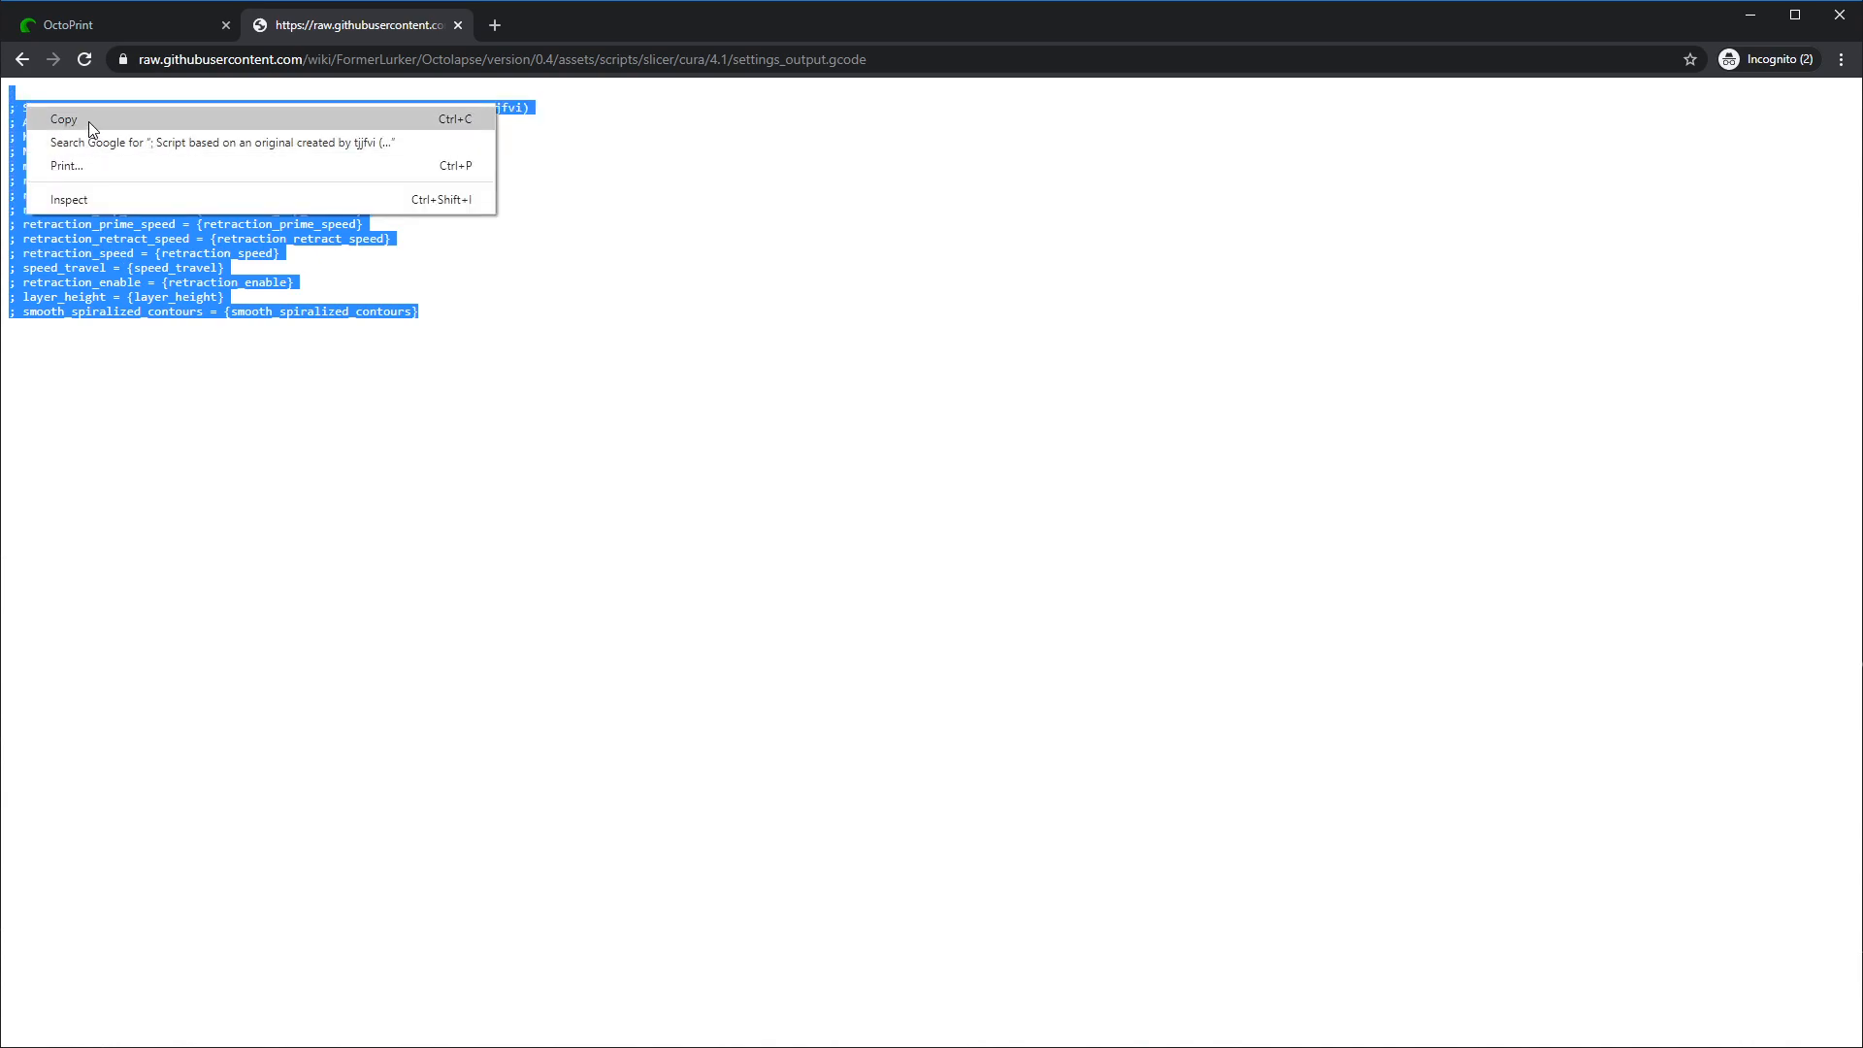
click(87, 119)
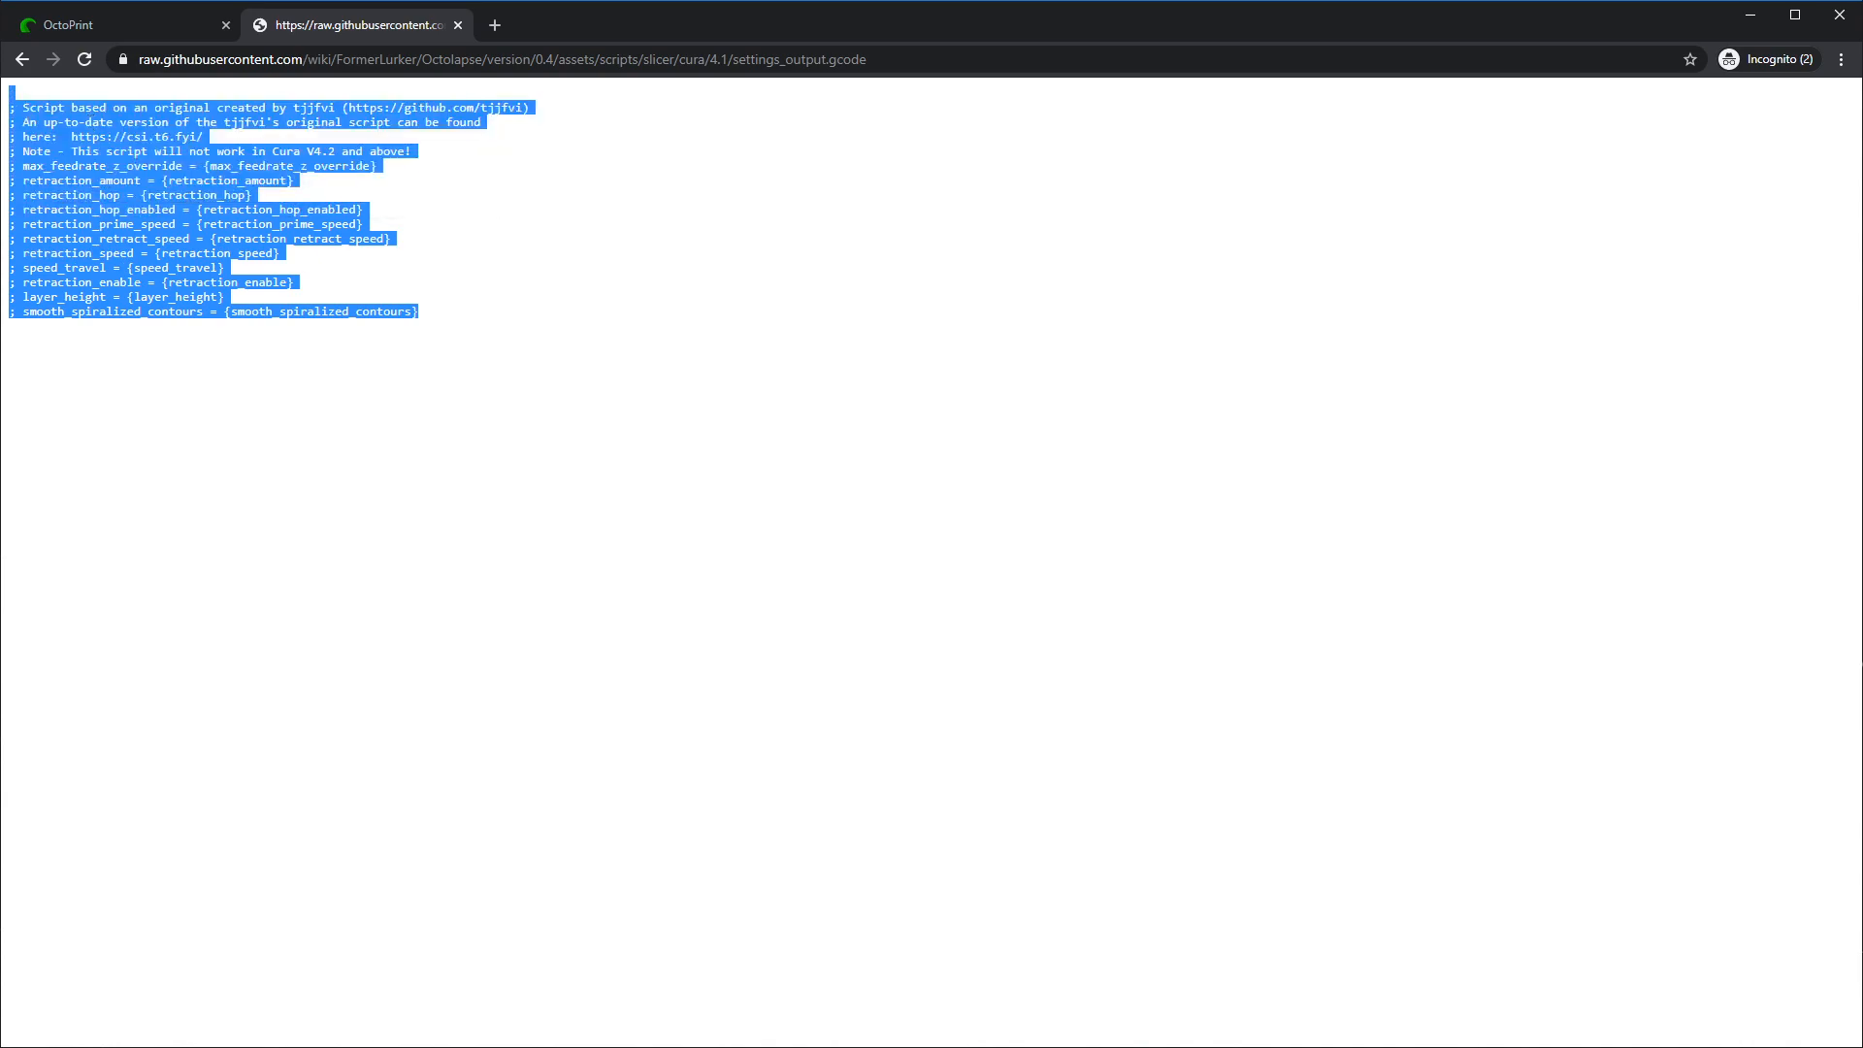
- Switch to Ultimaker Cura, review the script at the beginning of the Start G-code, and close the Machine Settings and Preferences dialogs
scroll(847, 796, down, 4)
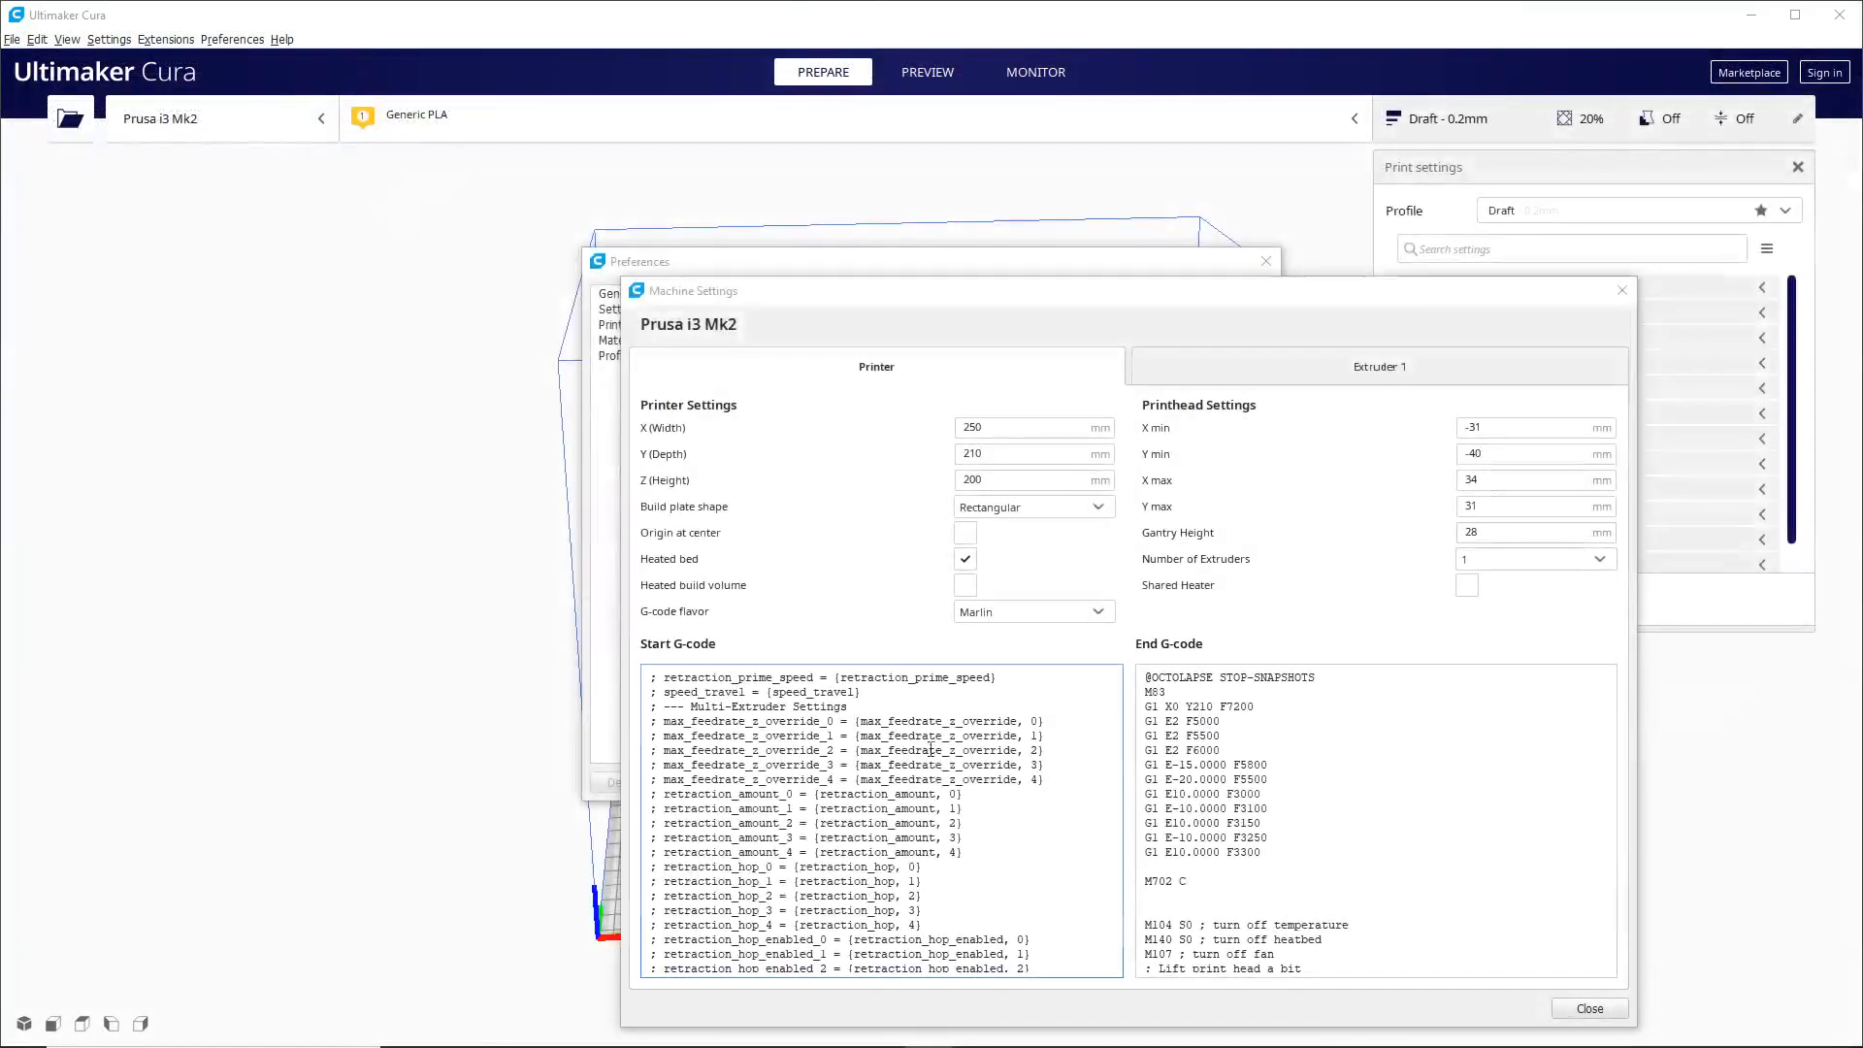
scroll(847, 796, up, 4)
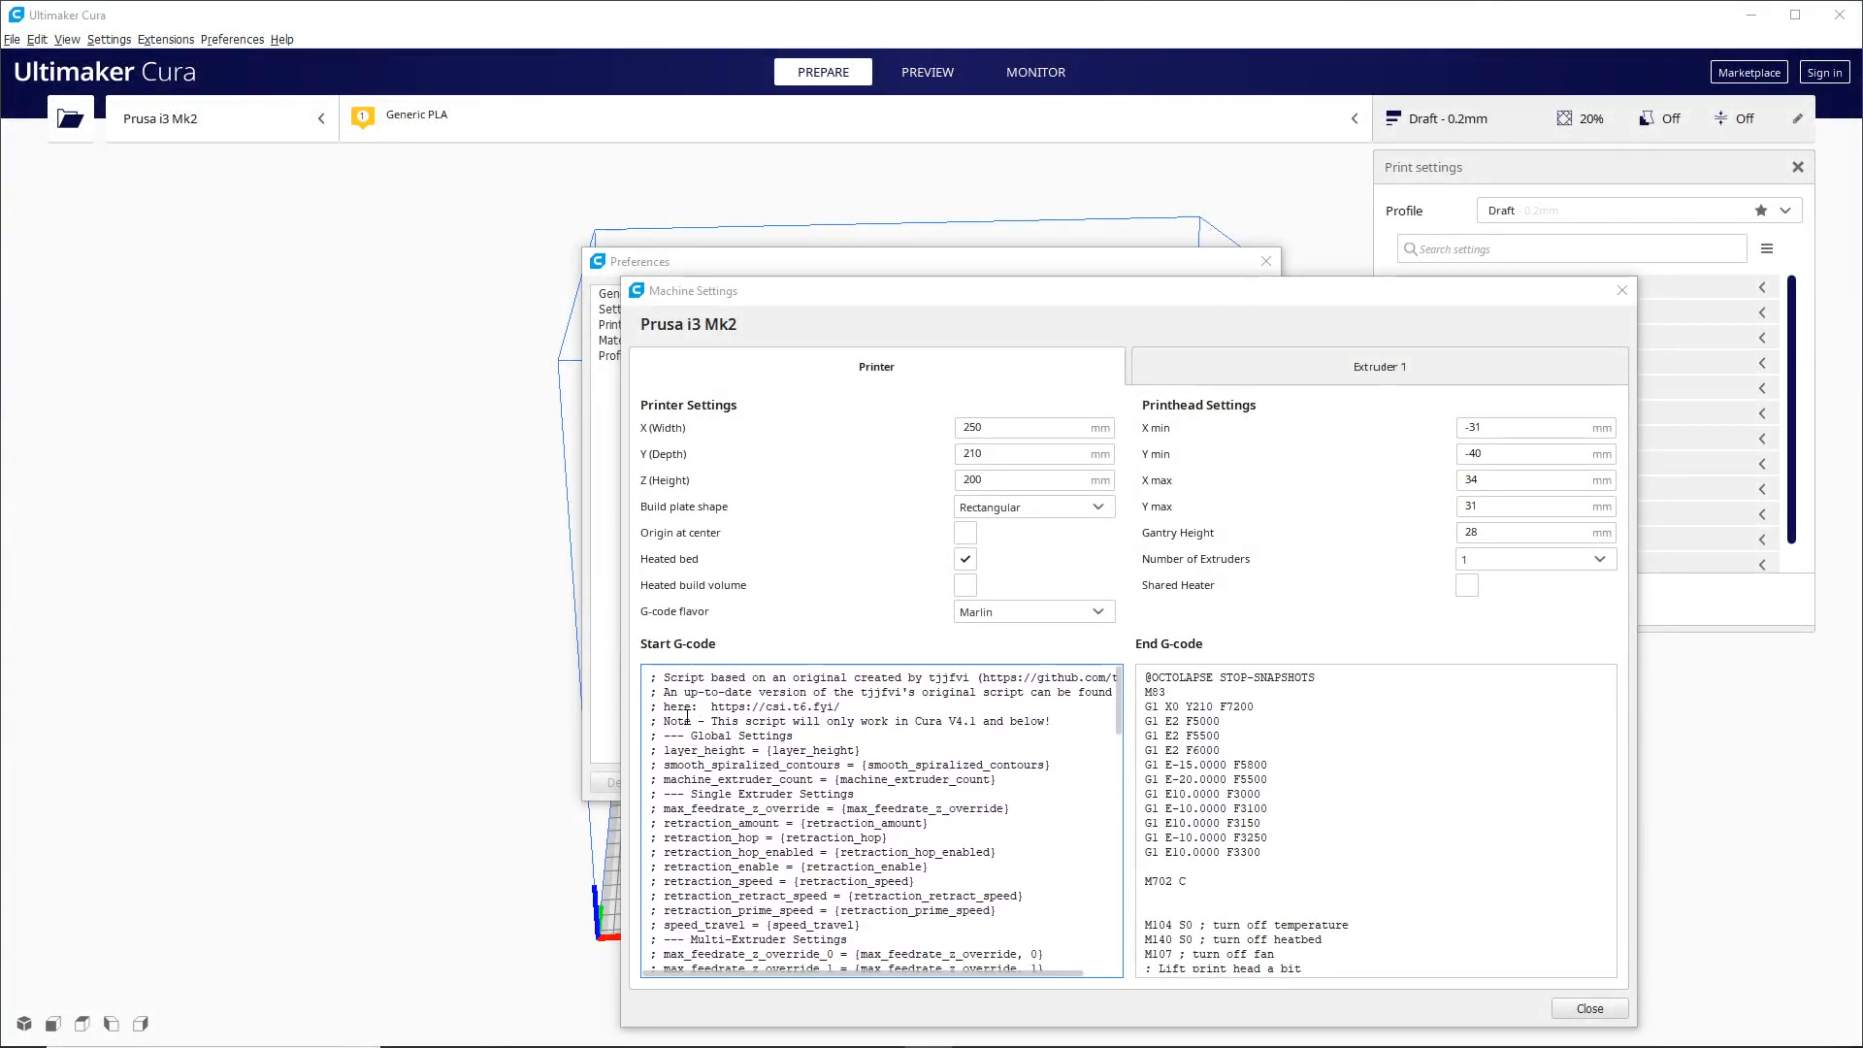
drag(652, 678, 840, 652)
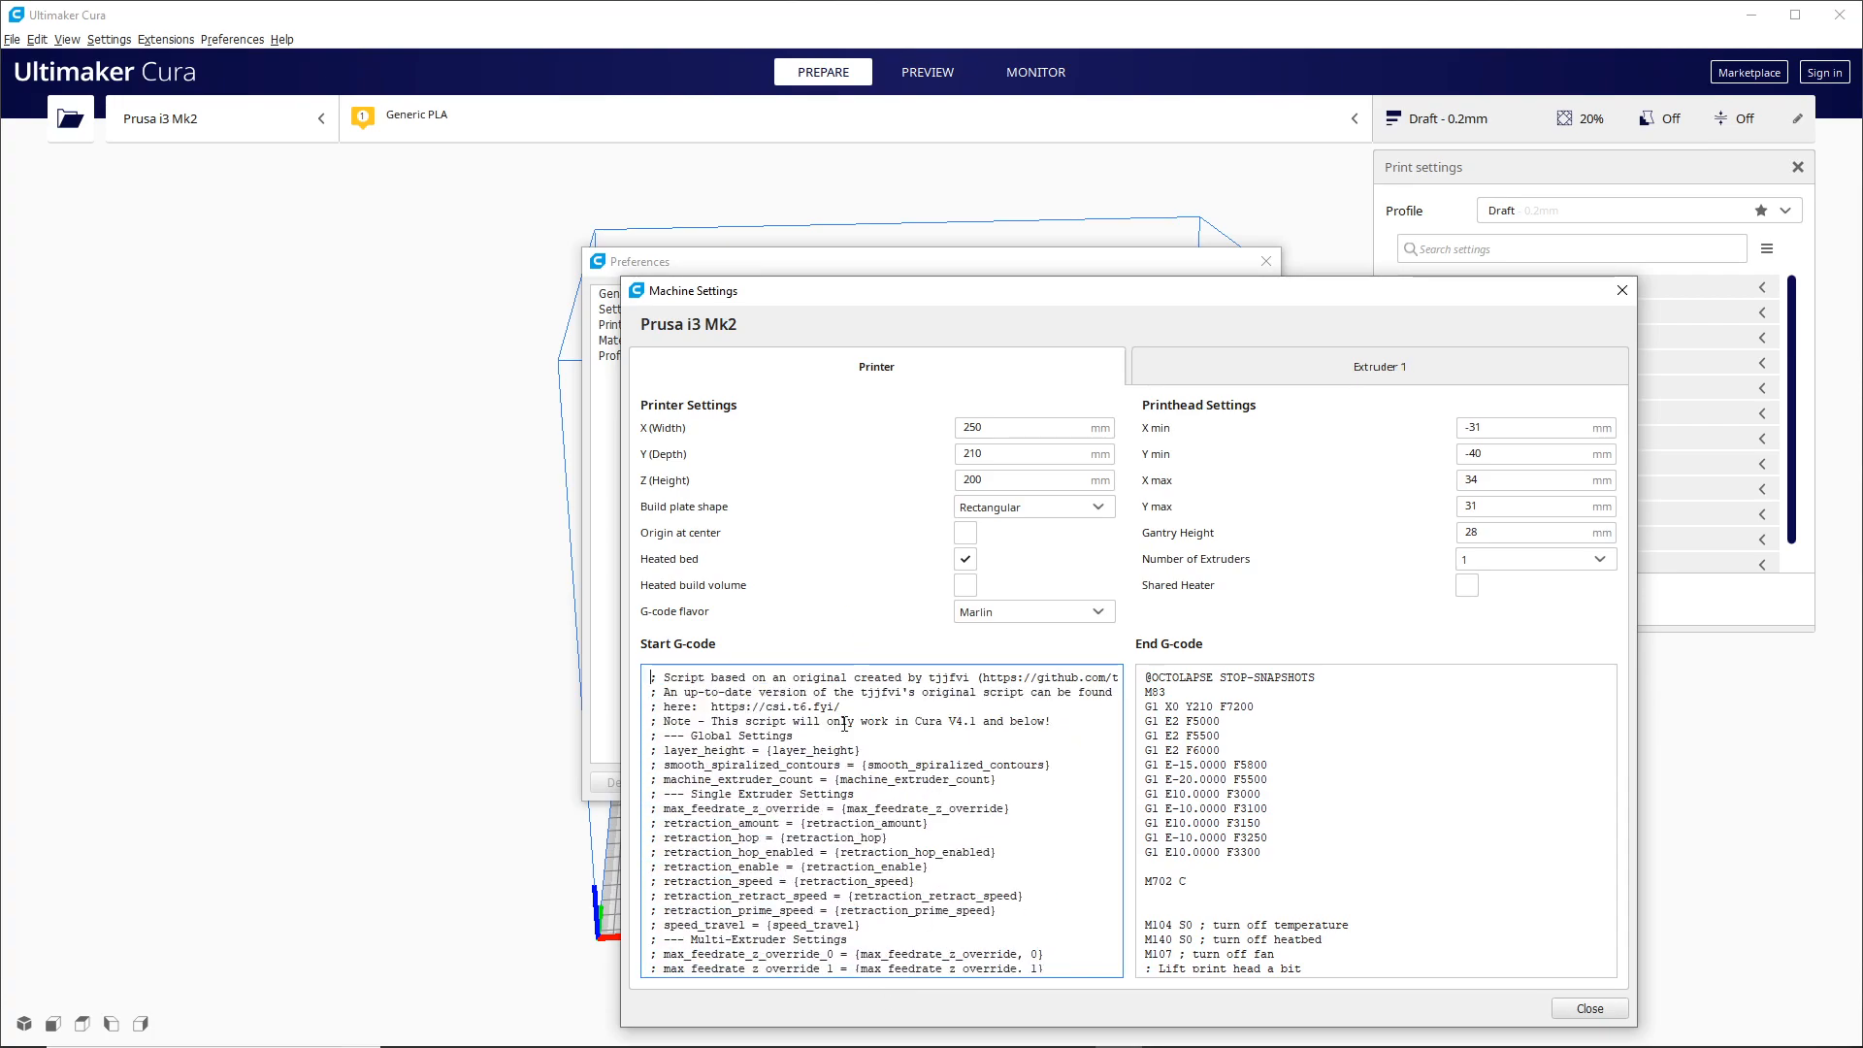
click(1587, 1011)
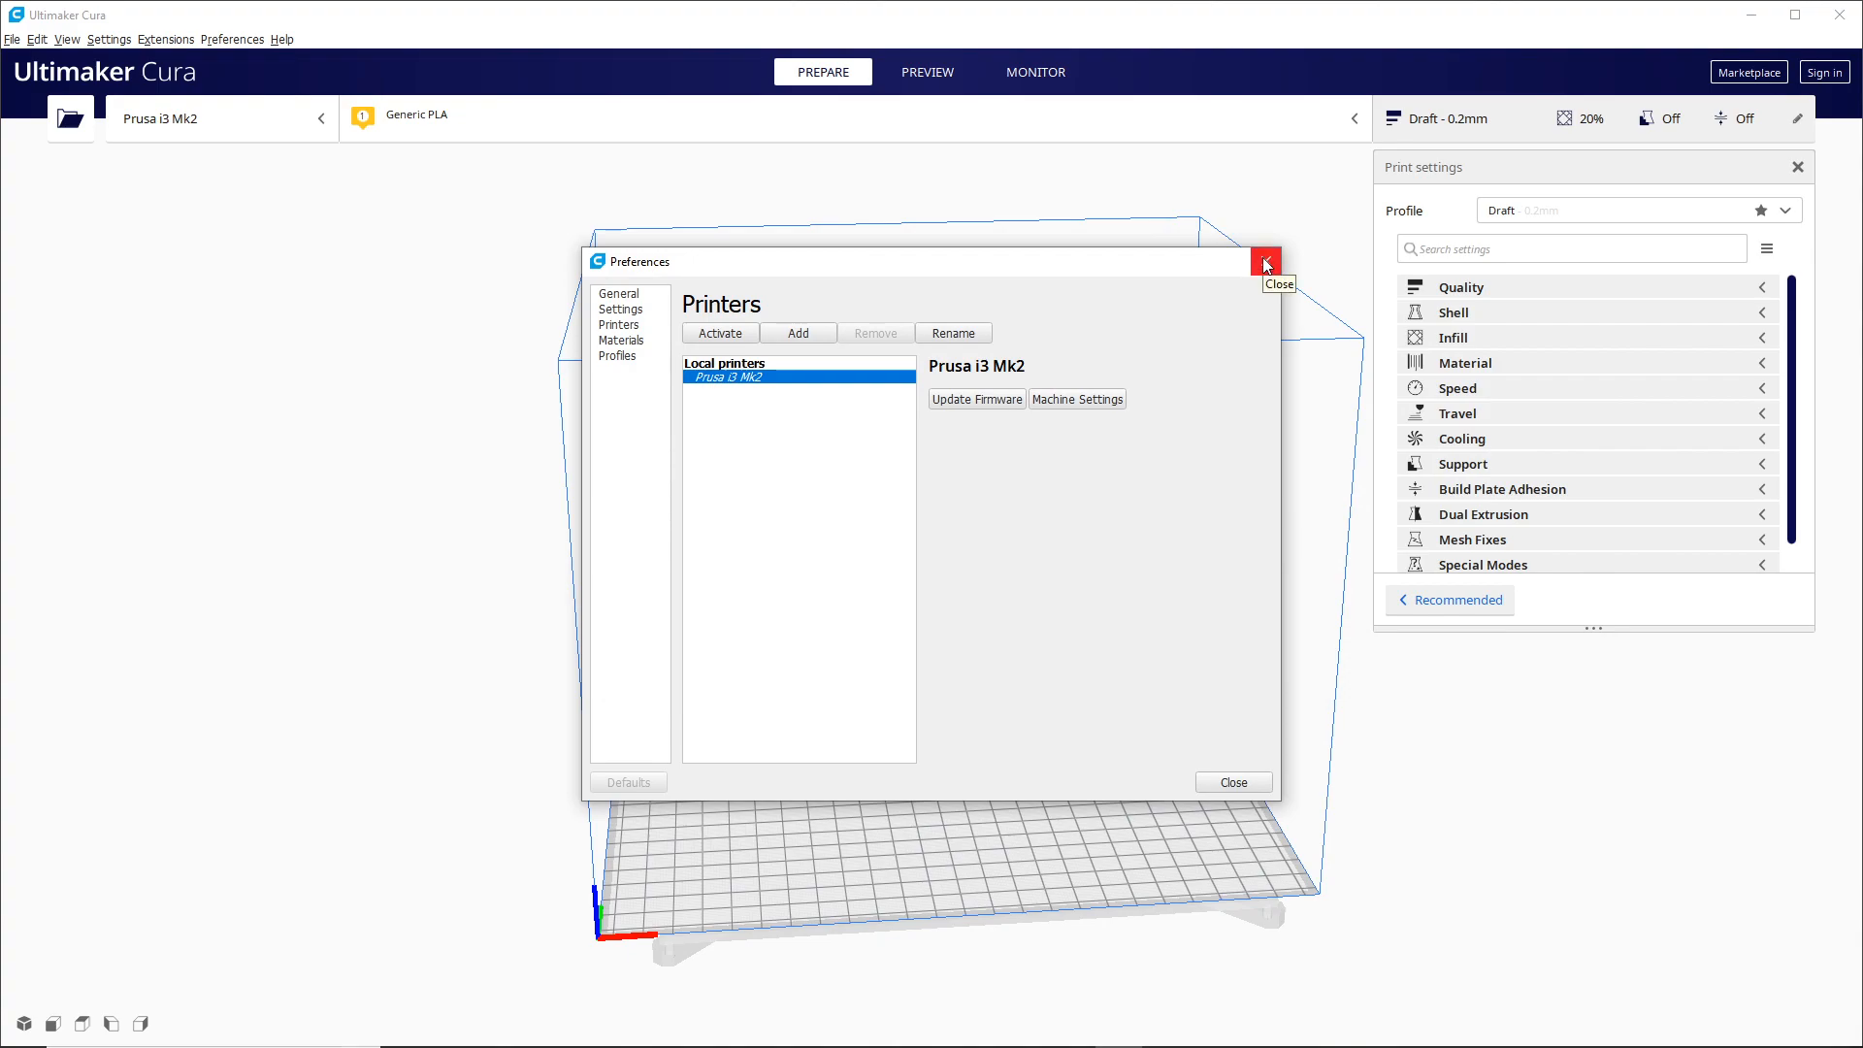
click(1267, 263)
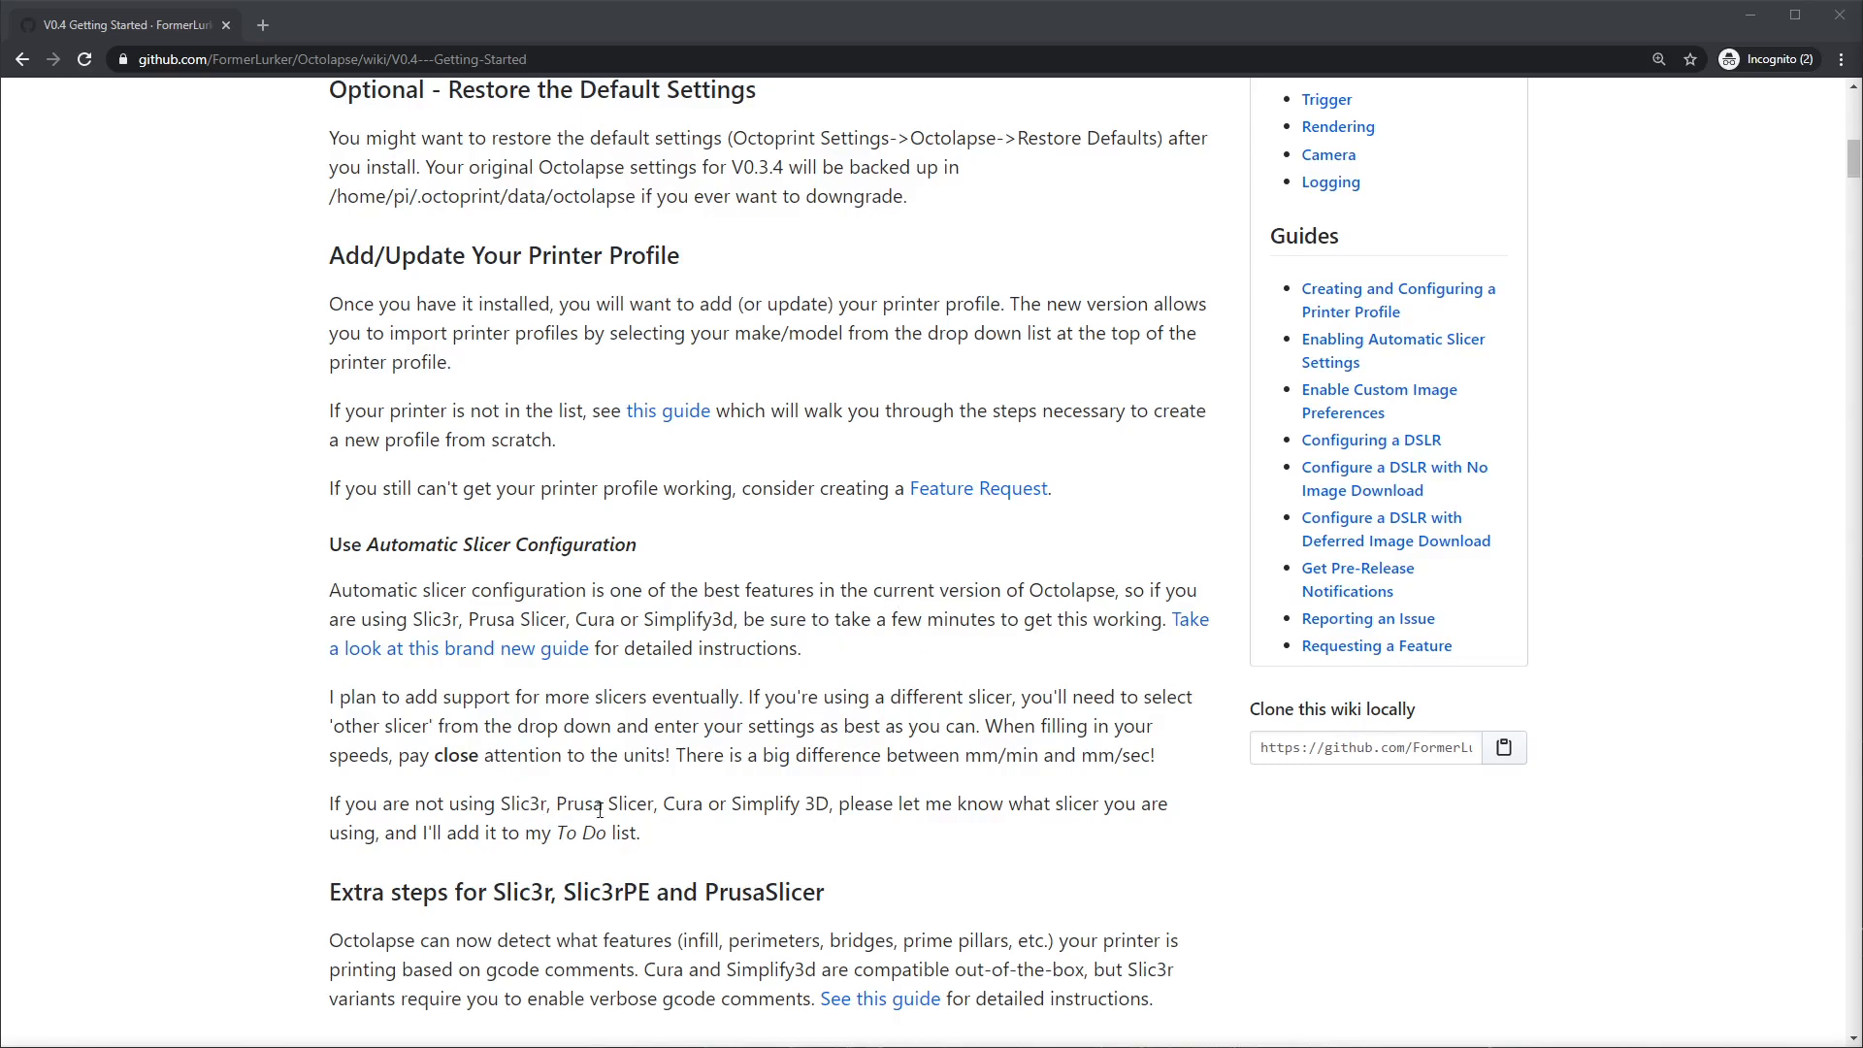
- Open the Slic3r, Slic3r PE and PrusaSlicer guide linked from the Getting Started page and read how to enable verbose G-code
scroll(788, 811, down, 3)
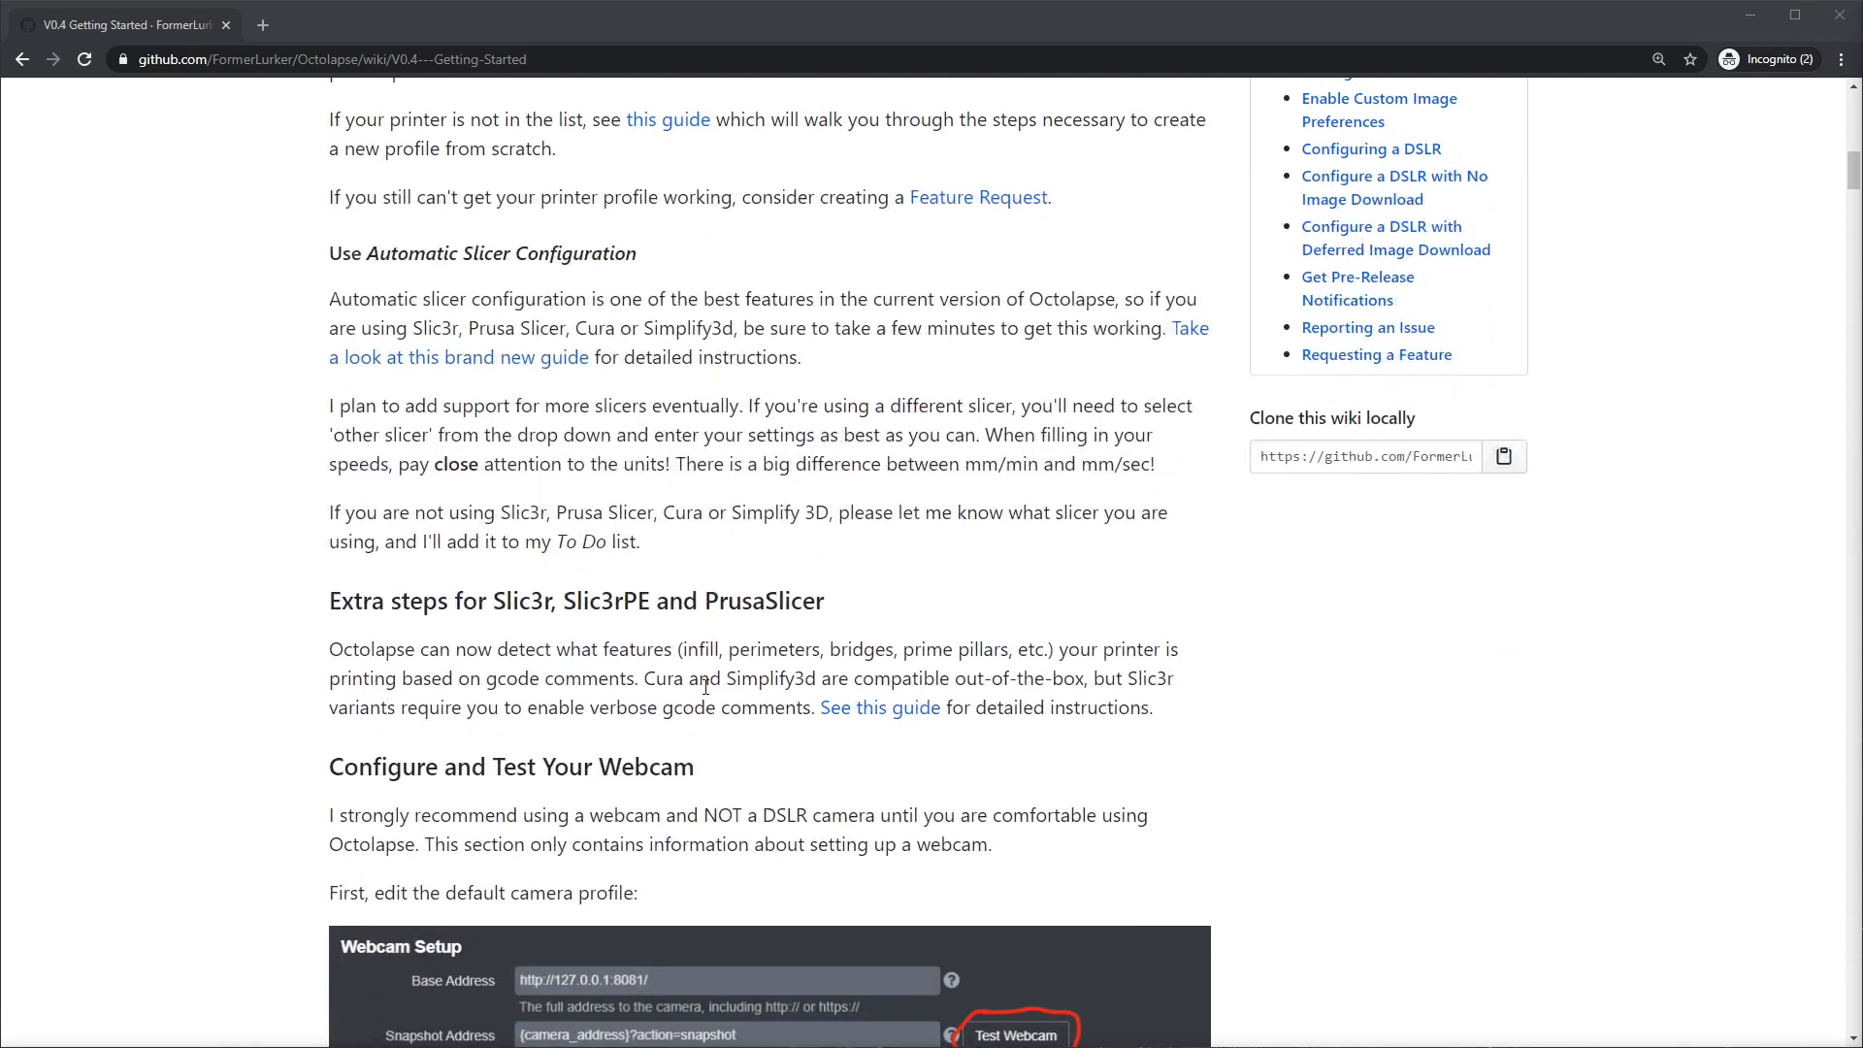
click(878, 715)
scroll(330, 396, down, 3)
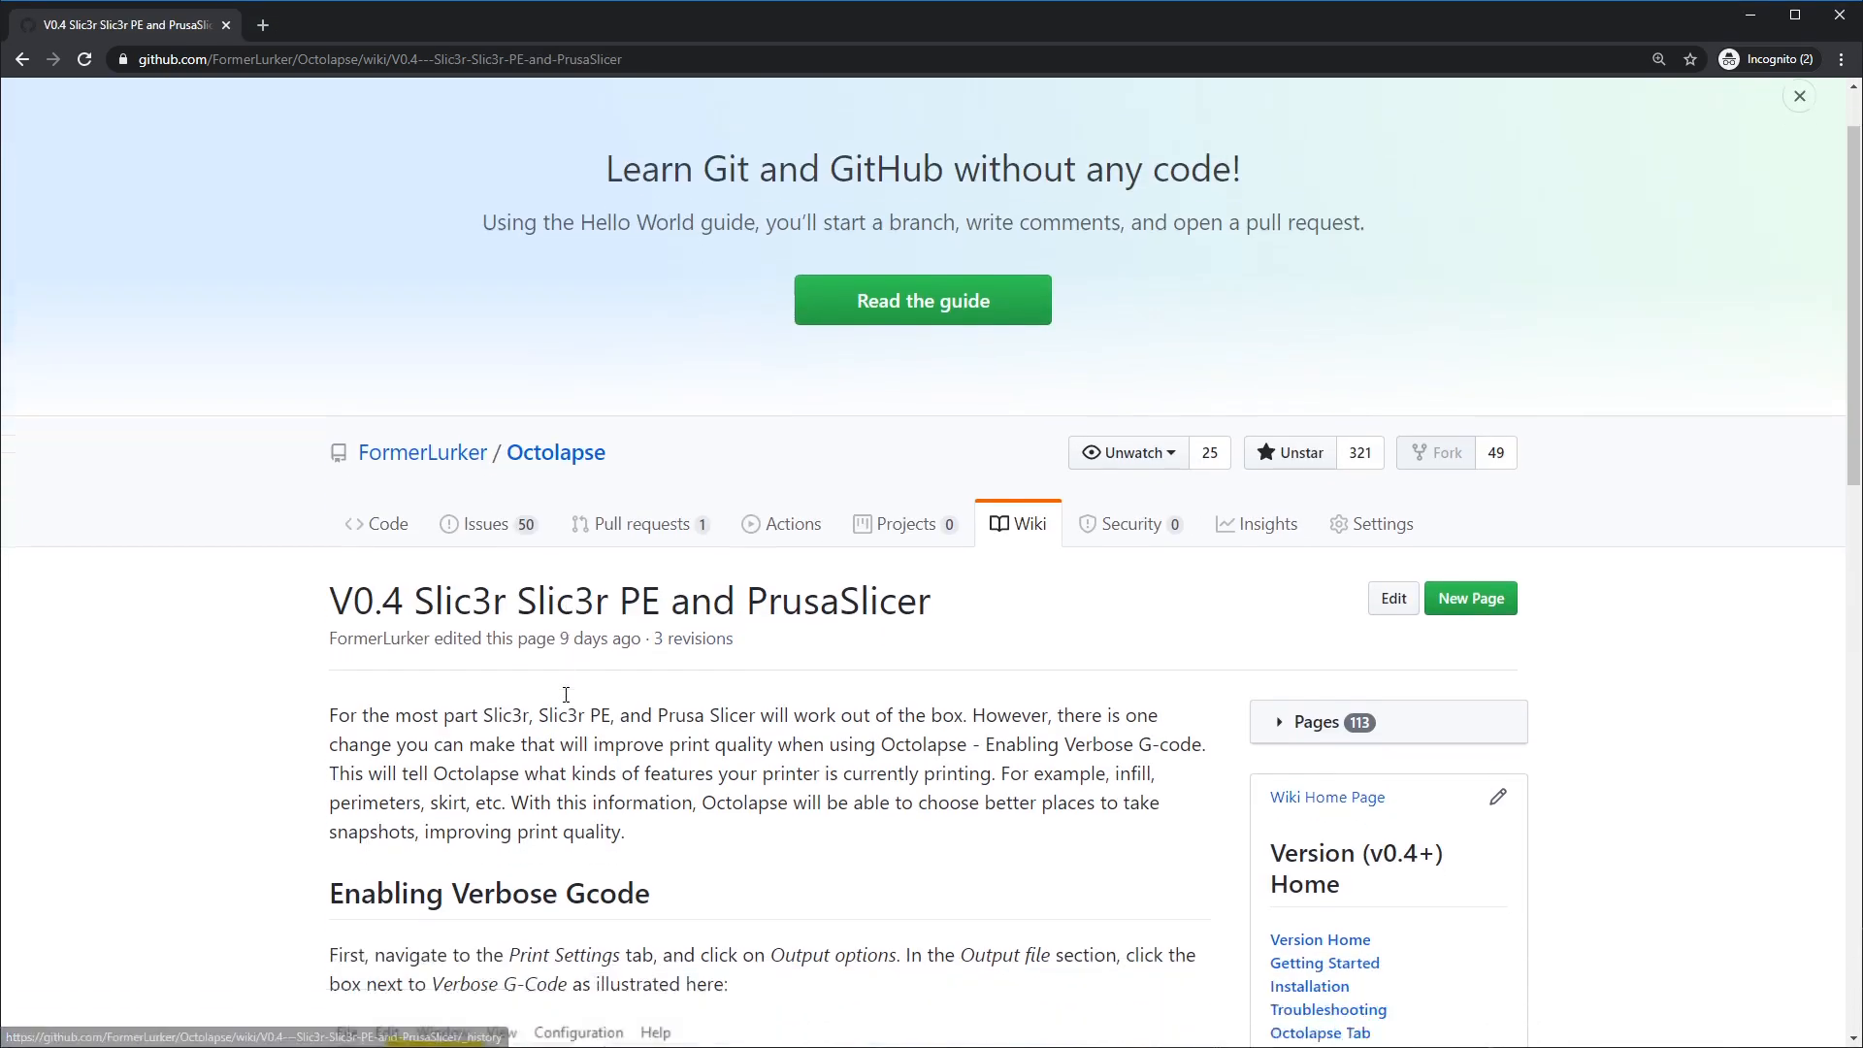
scroll(740, 521, down, 5)
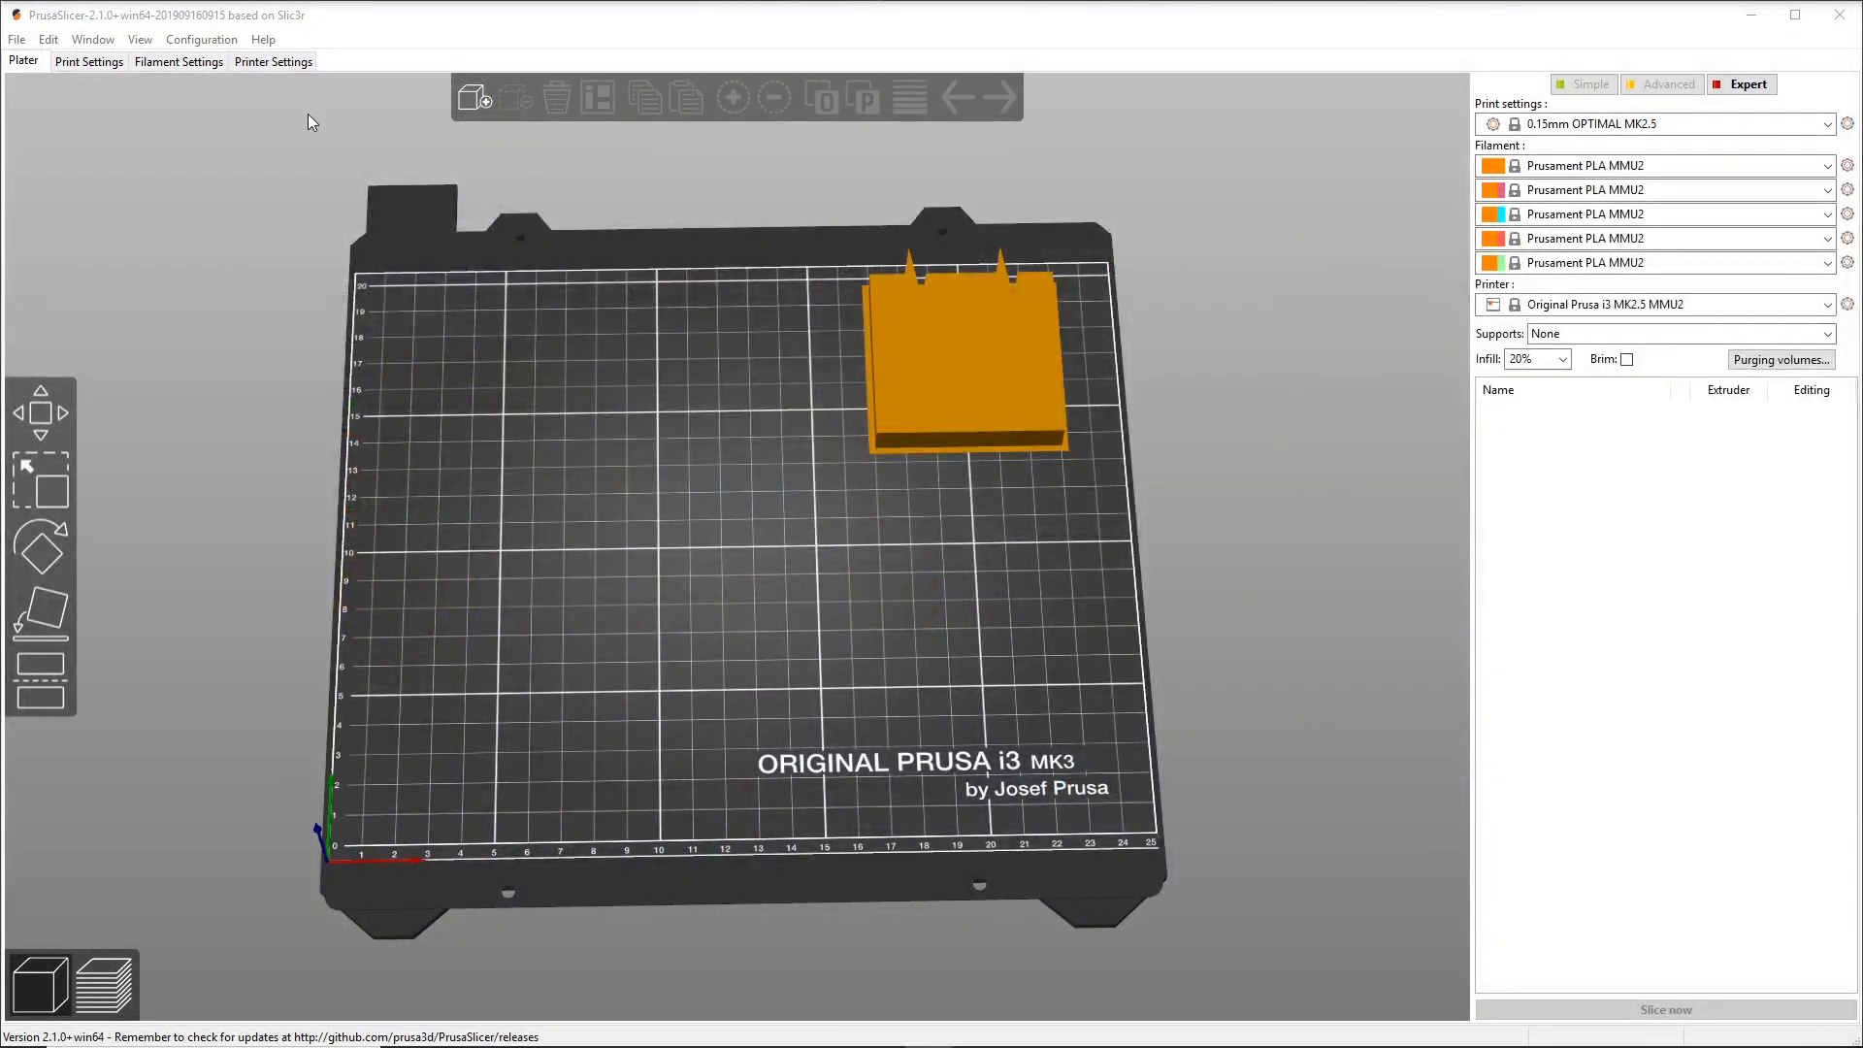
- Switch to PrusaSlicer and enable Verbose G-code in the output options of the print settings
click(90, 61)
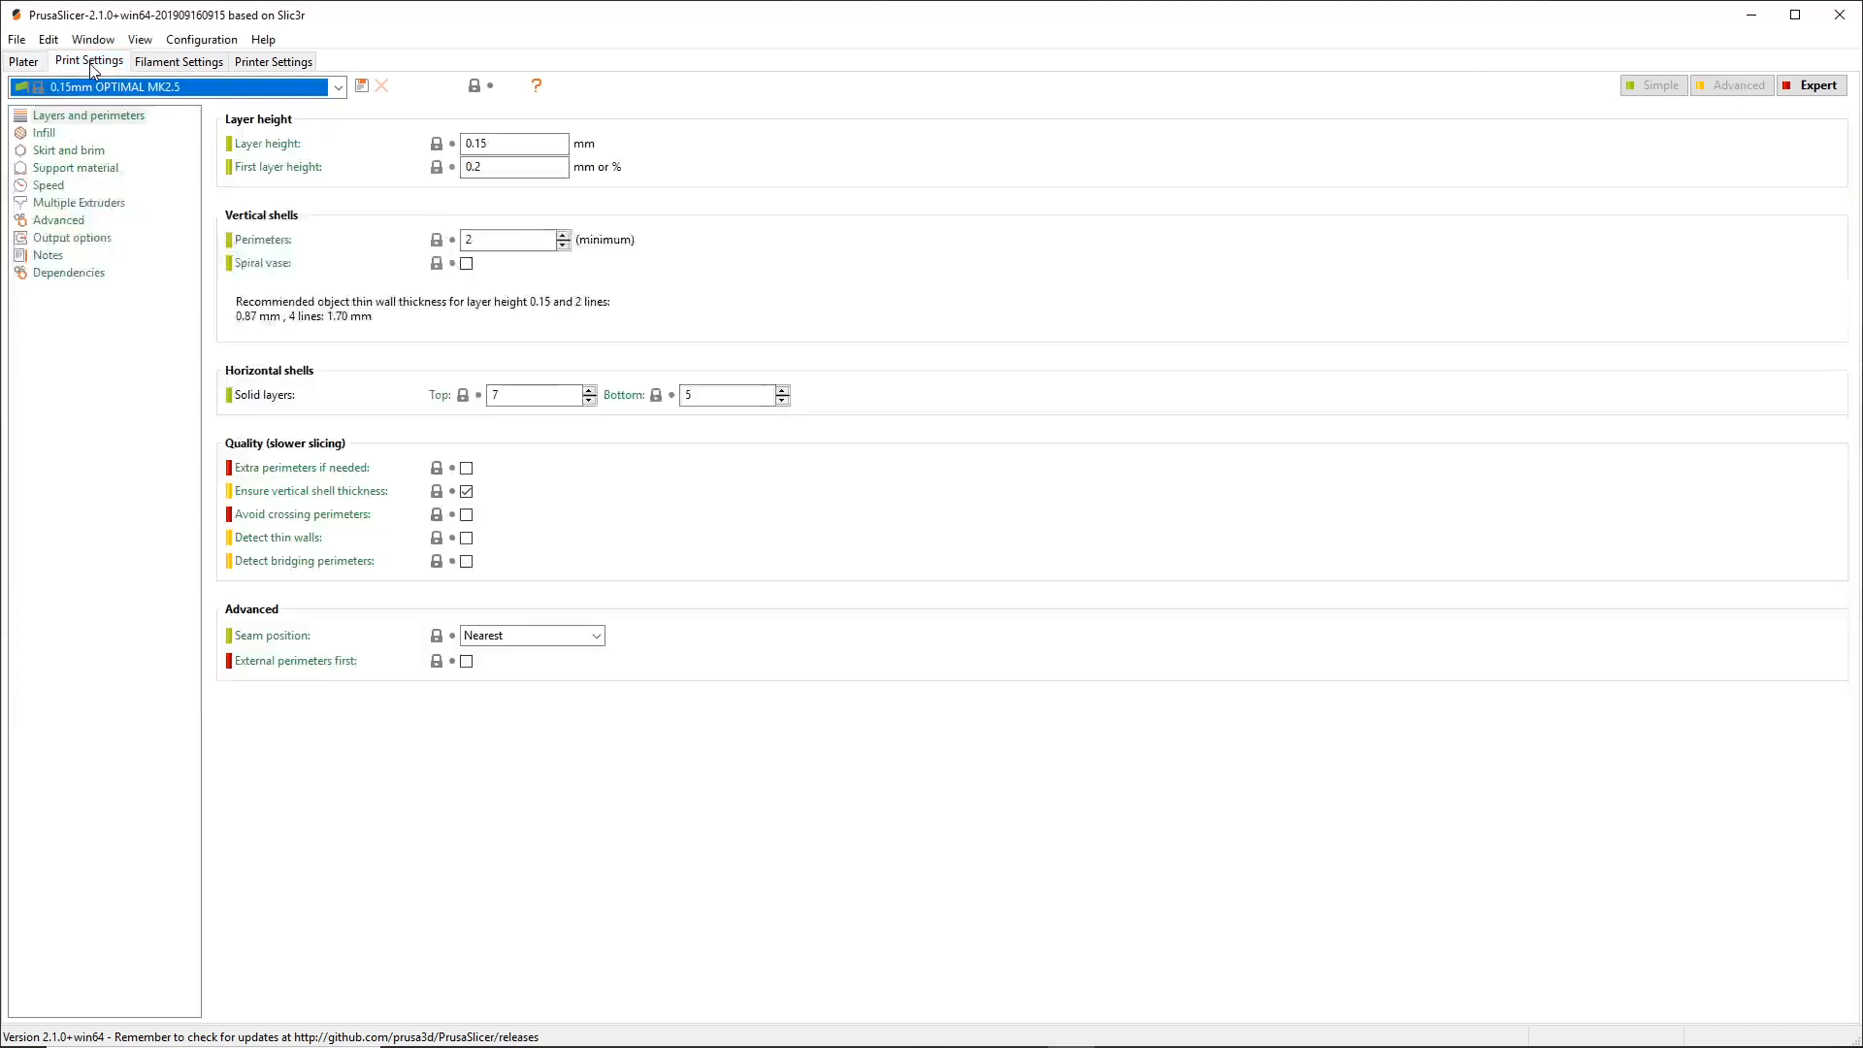
click(70, 239)
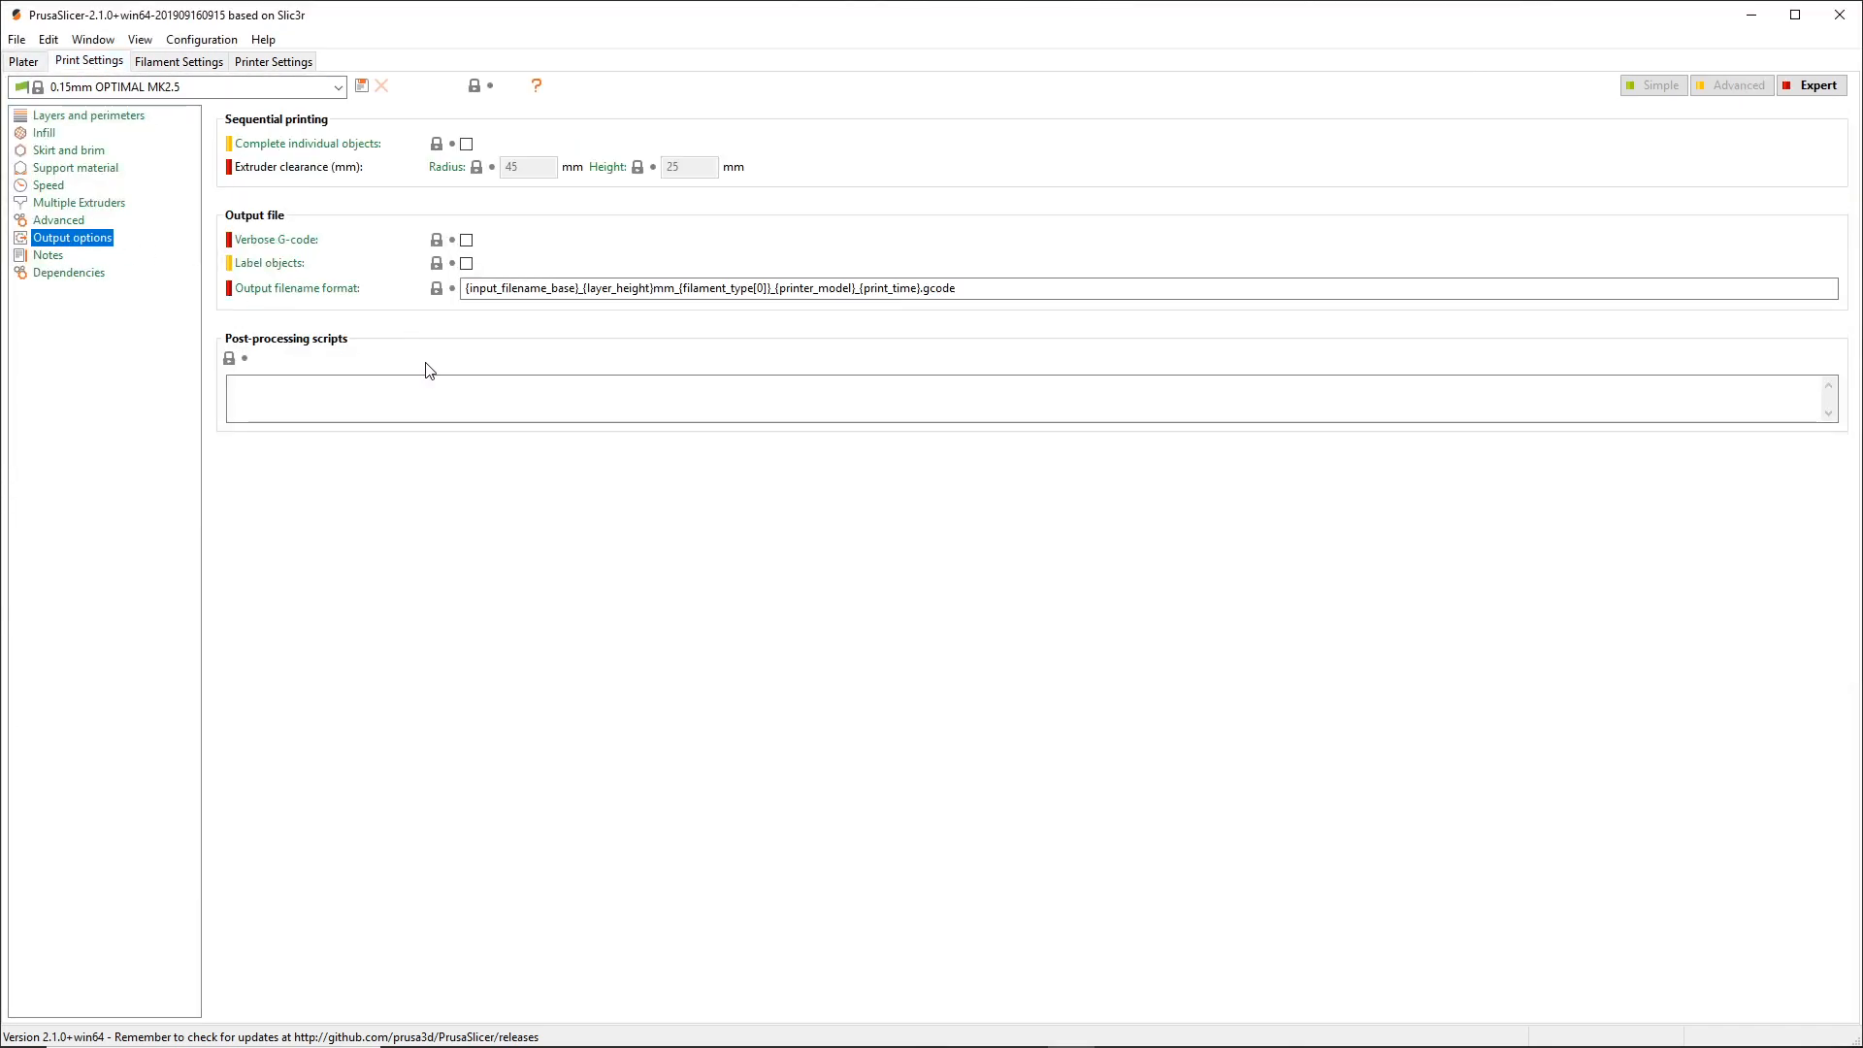
click(467, 241)
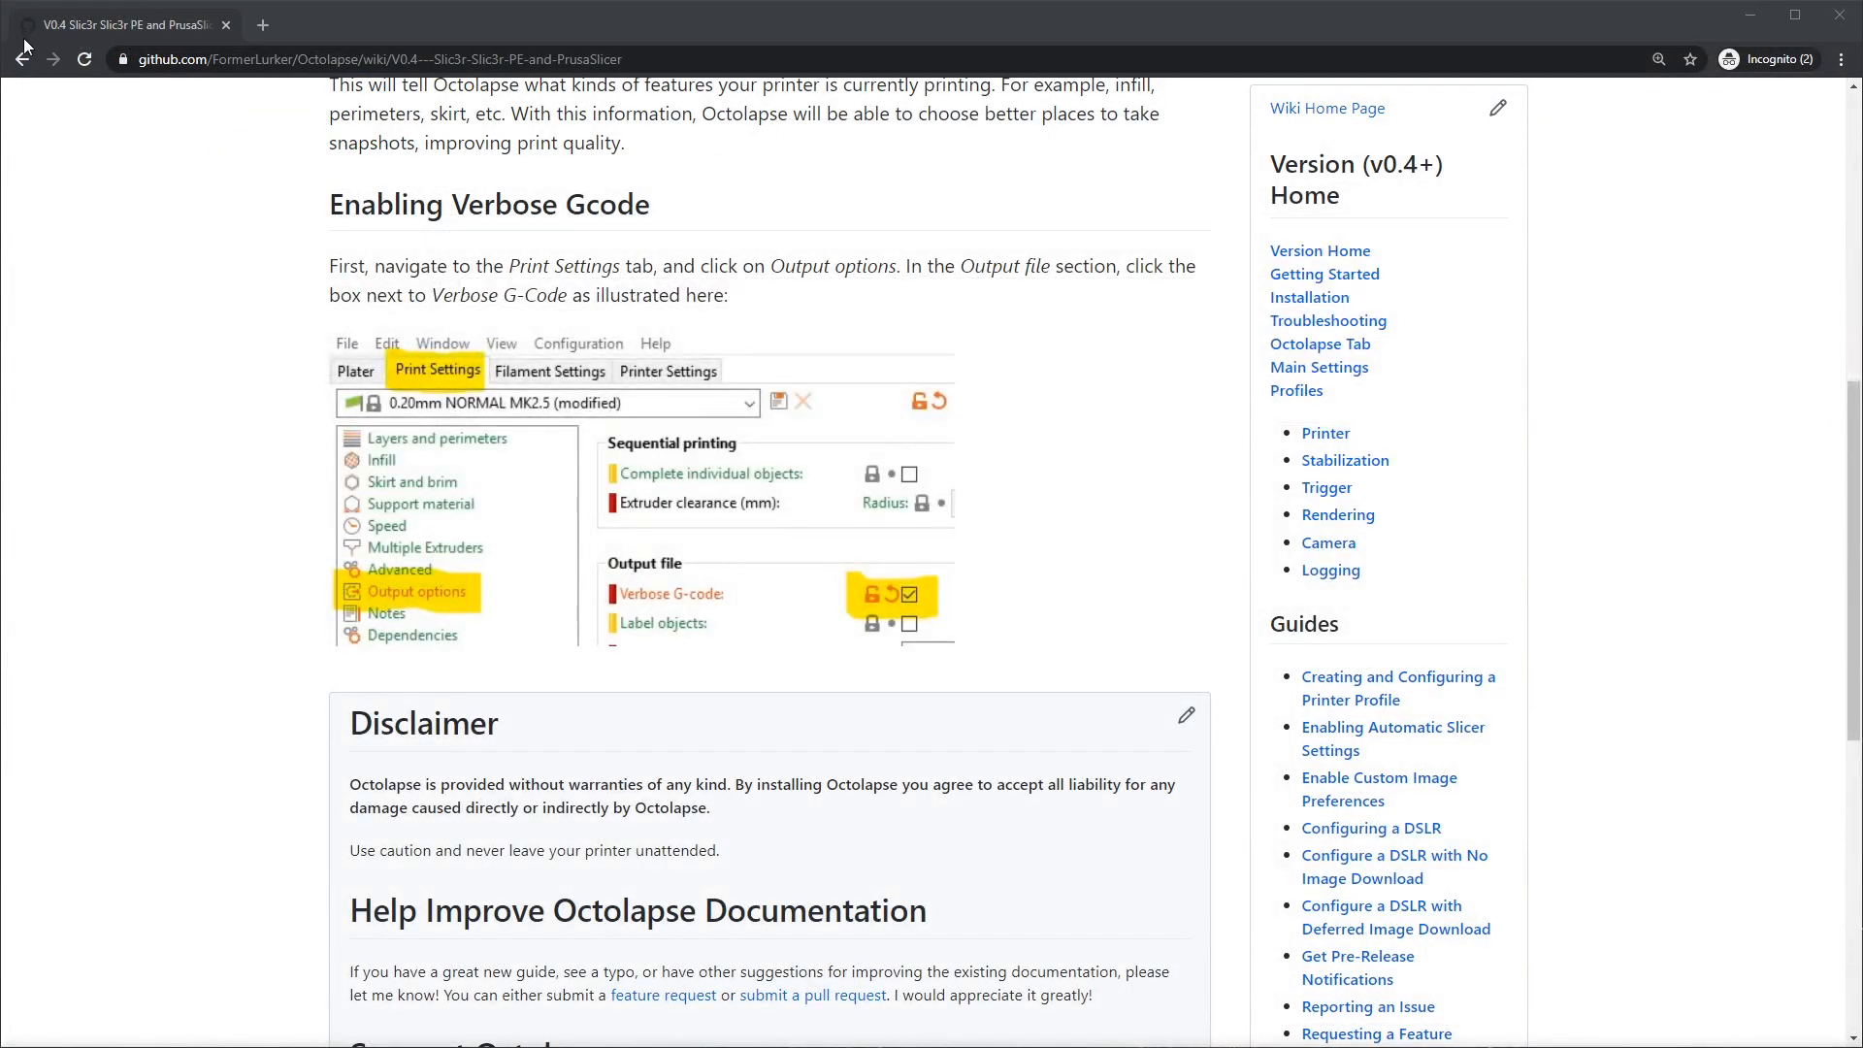
- Return to the Getting Started guide in the browser and read the Configure and Test Your Webcam section
click(22, 59)
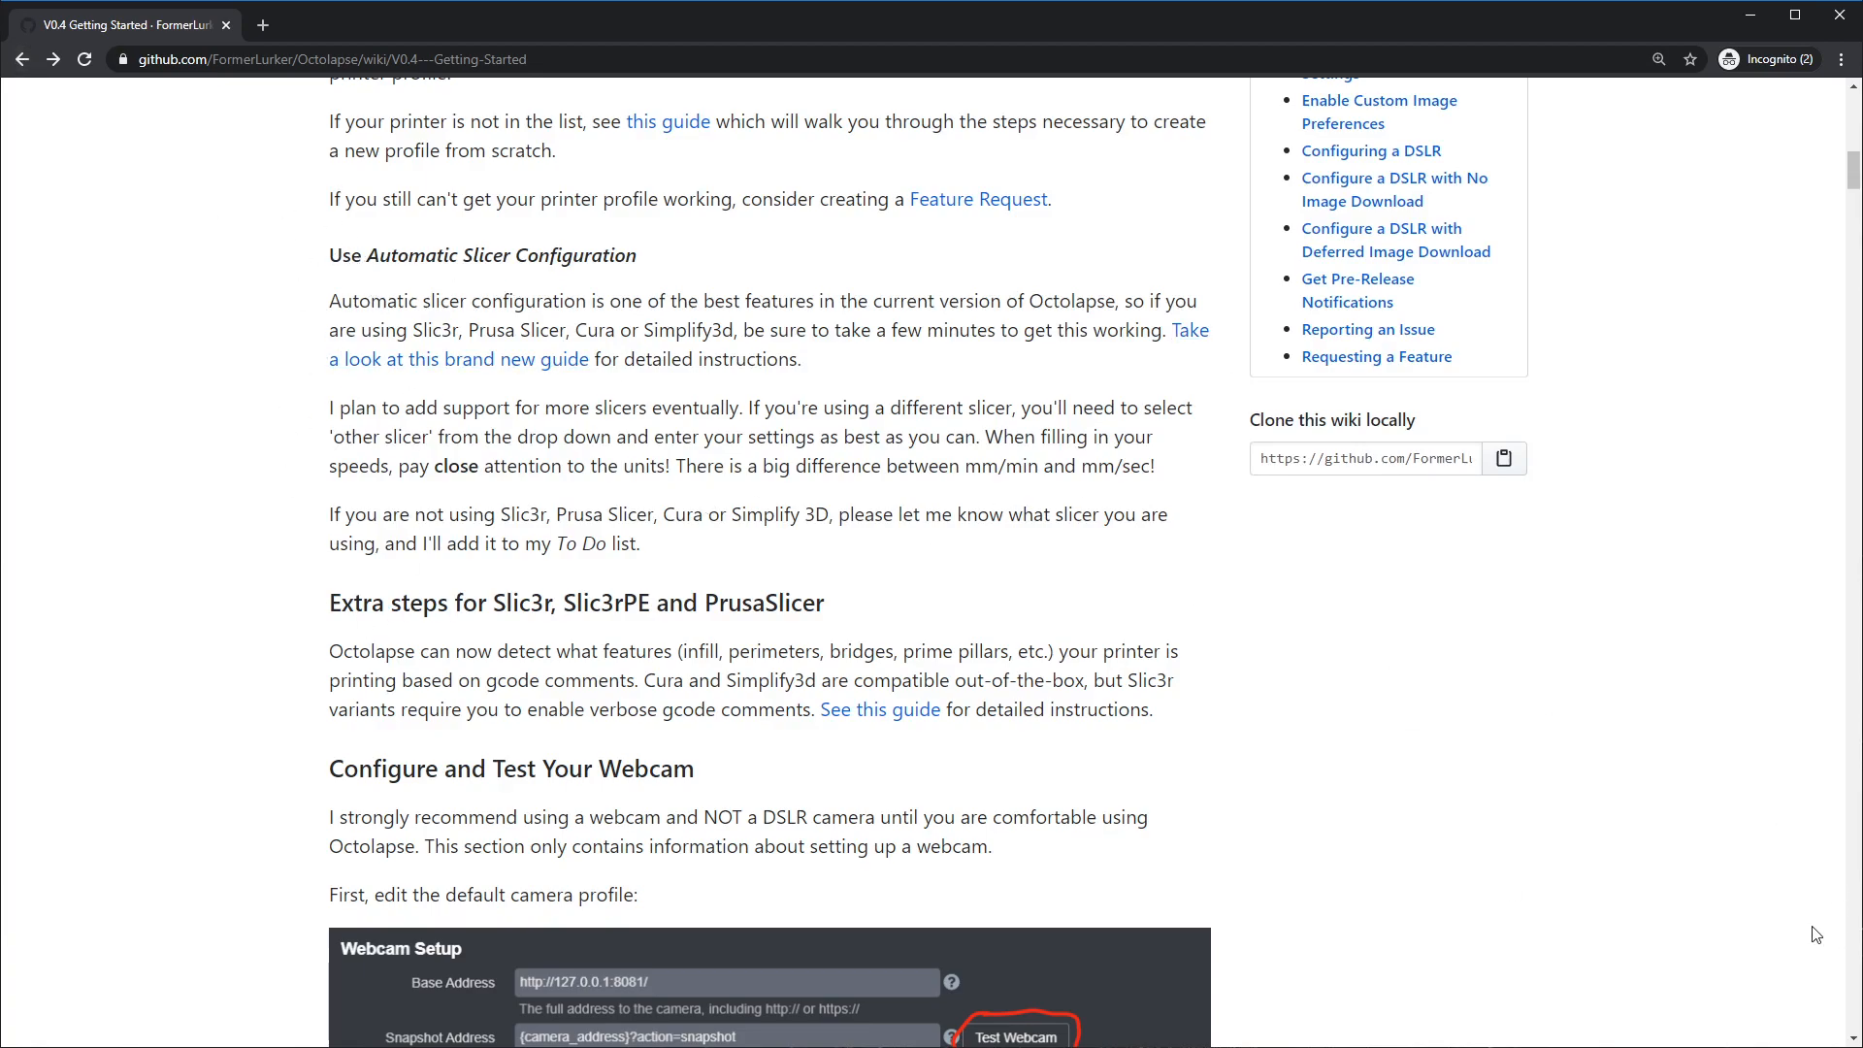
scroll(312, 599, down, 4)
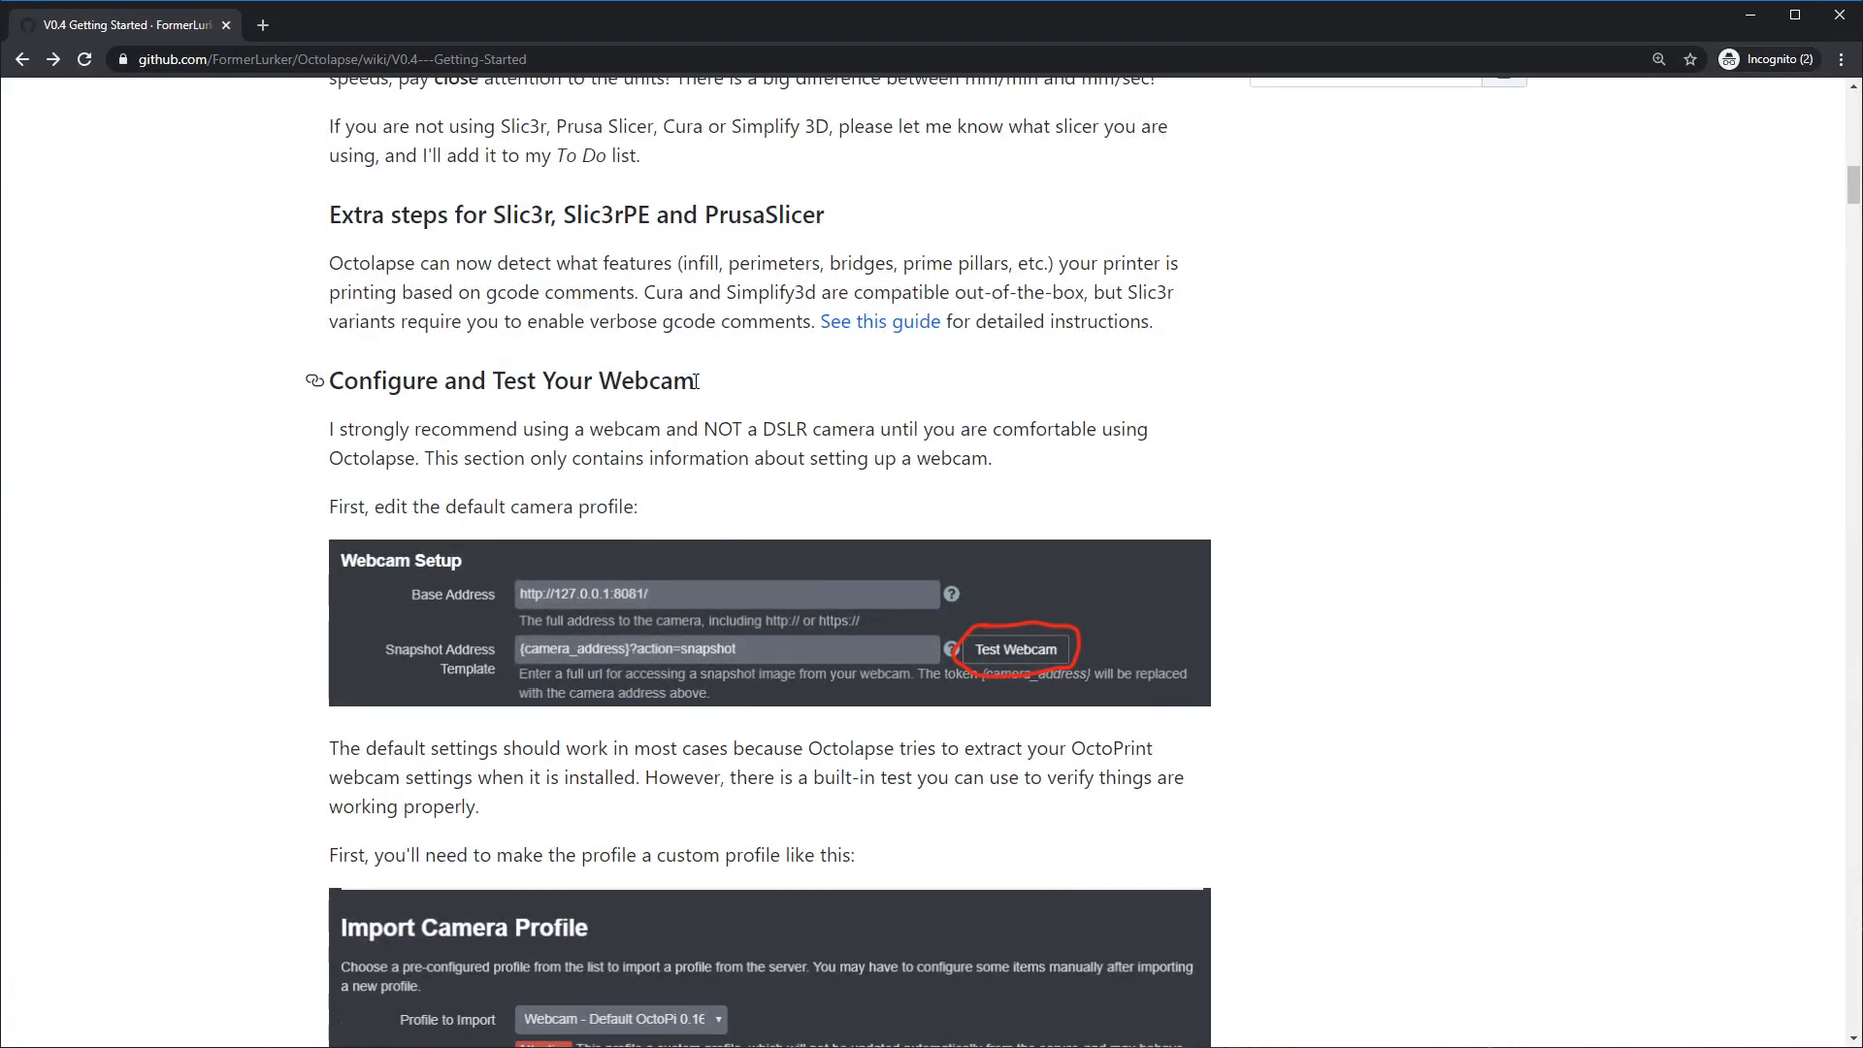
scroll(810, 469, down, 1)
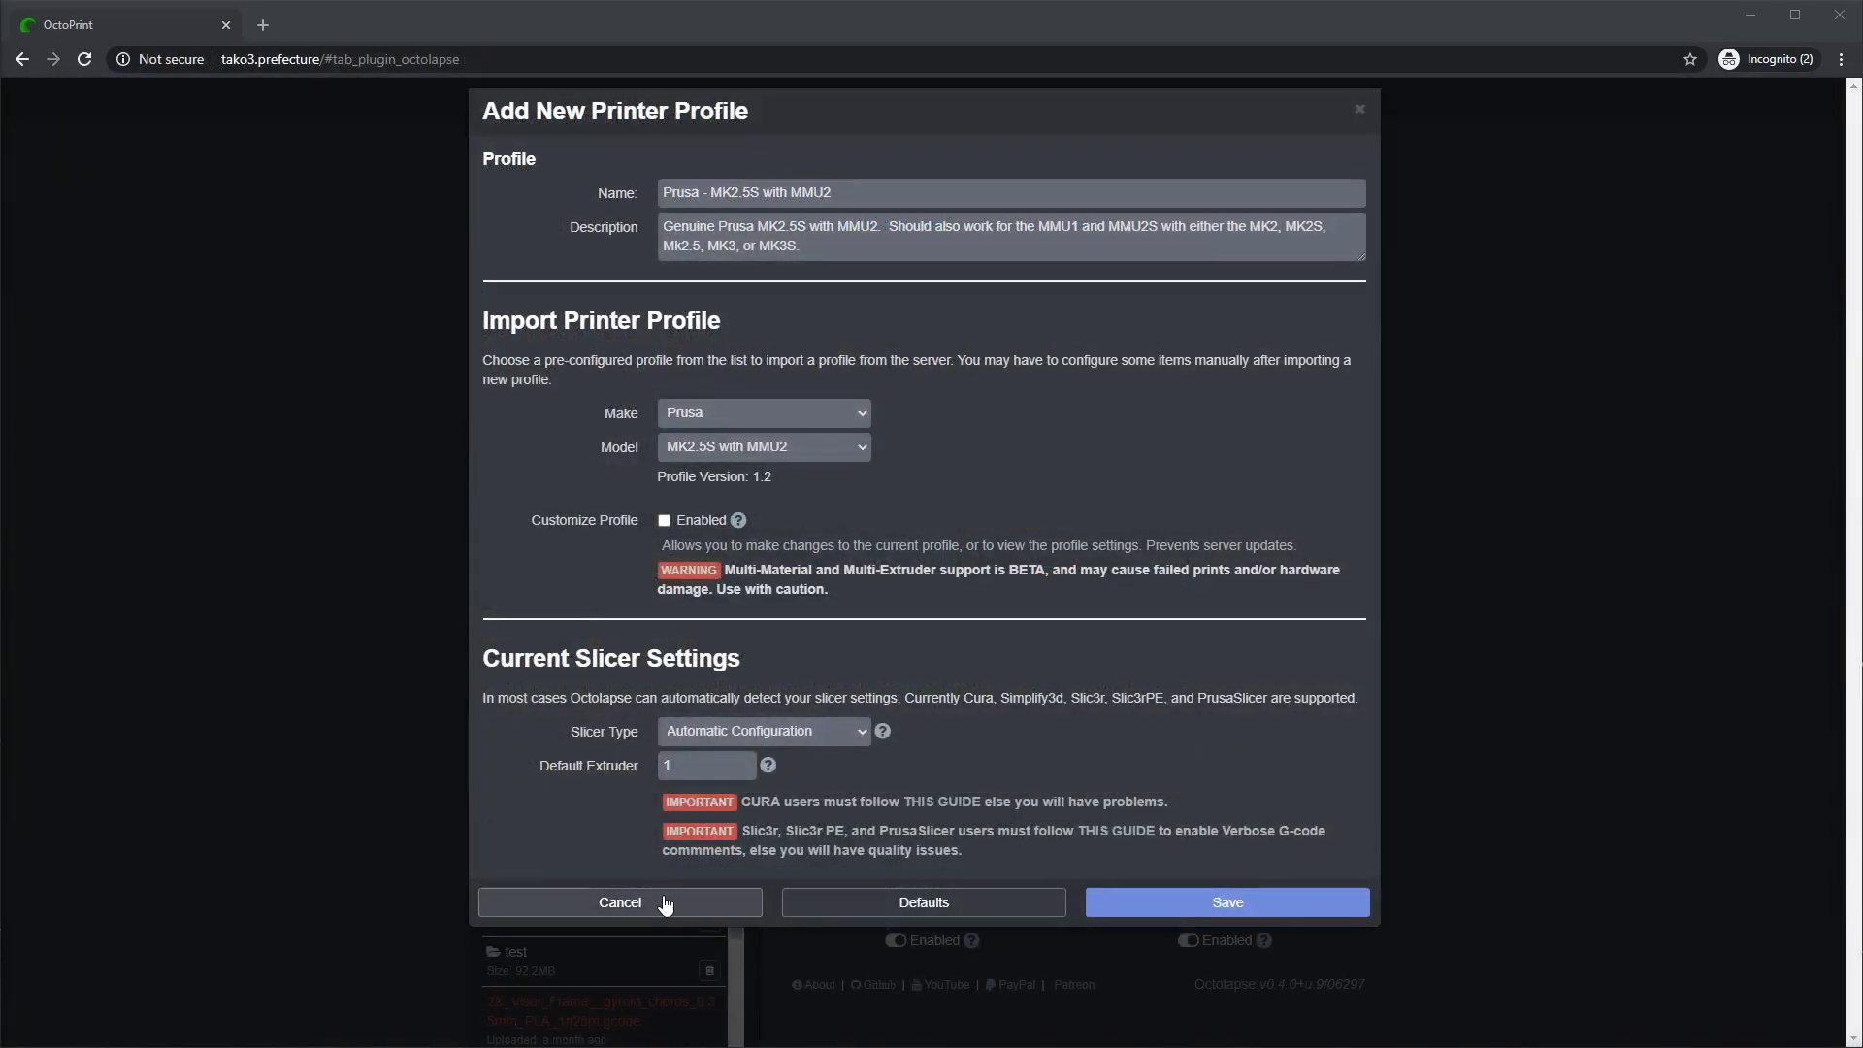
- Save the Prusa - MK2.5S with MMU2 printer profile in OctoPrint and open the default webcam's camera profile for editing
click(1310, 905)
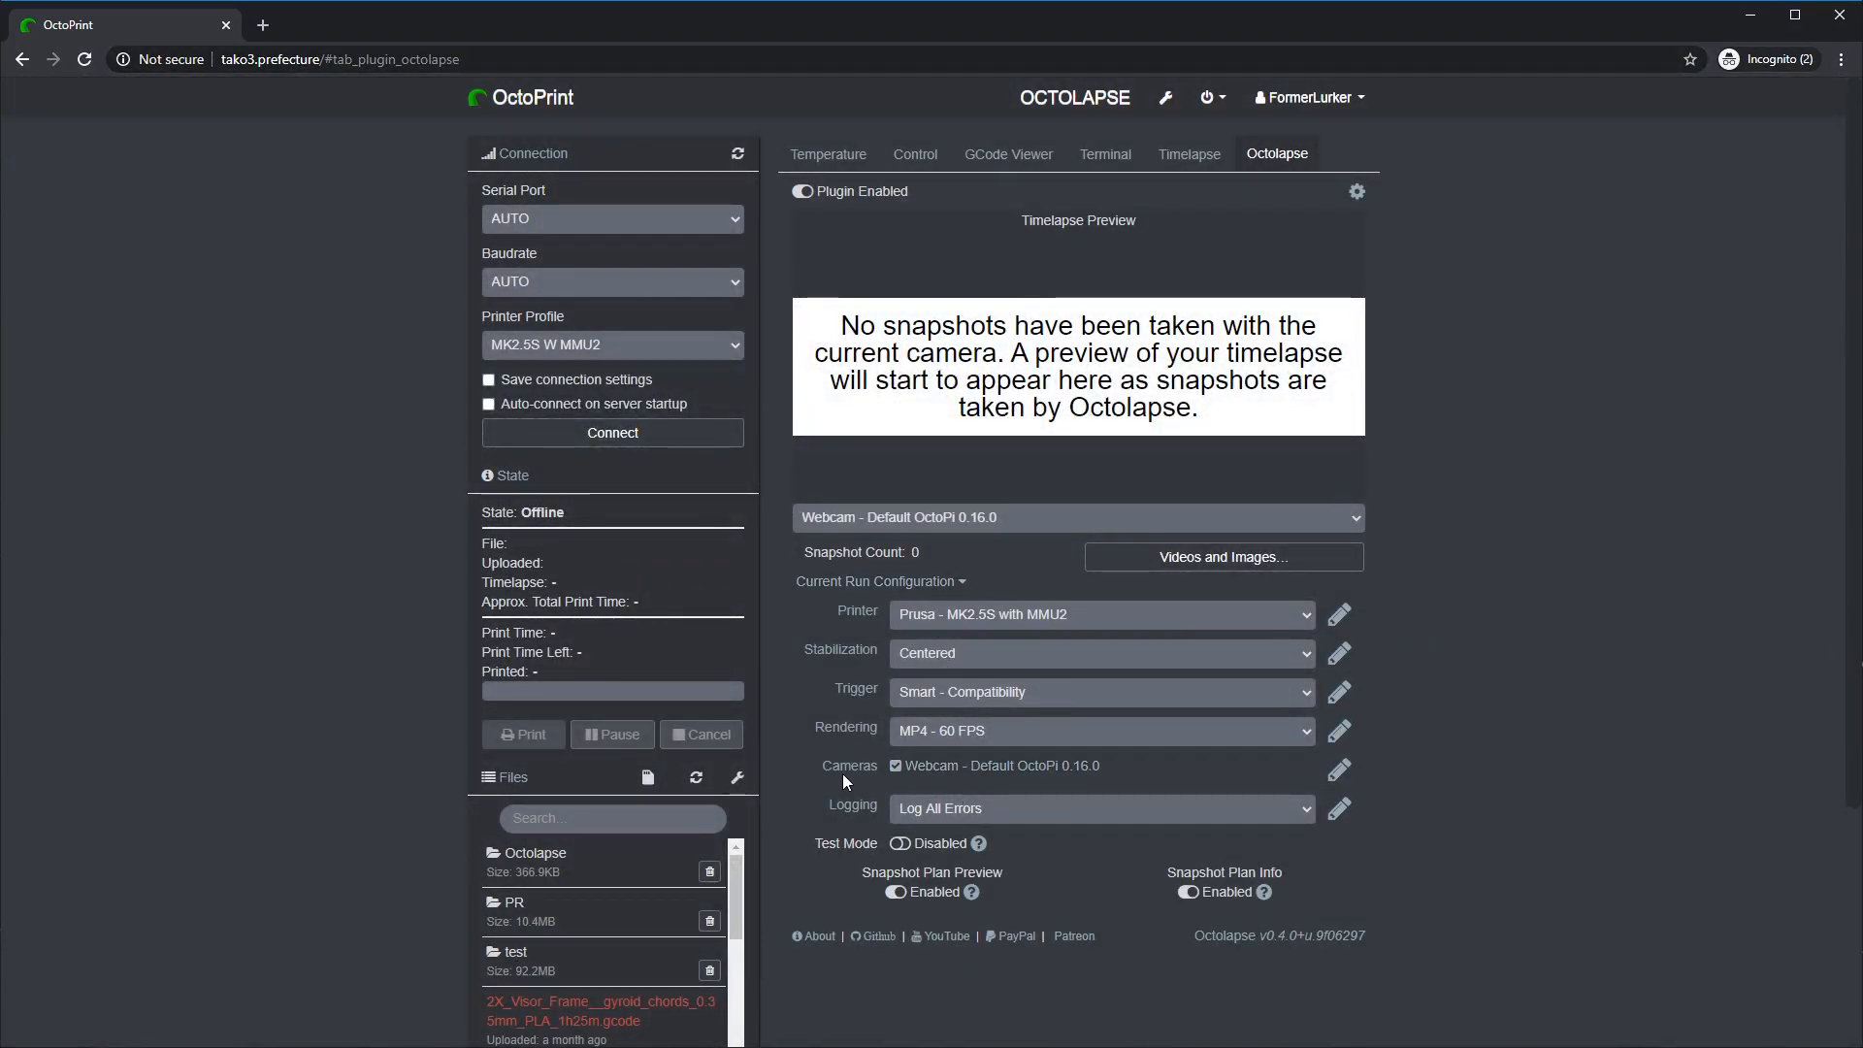
click(1326, 778)
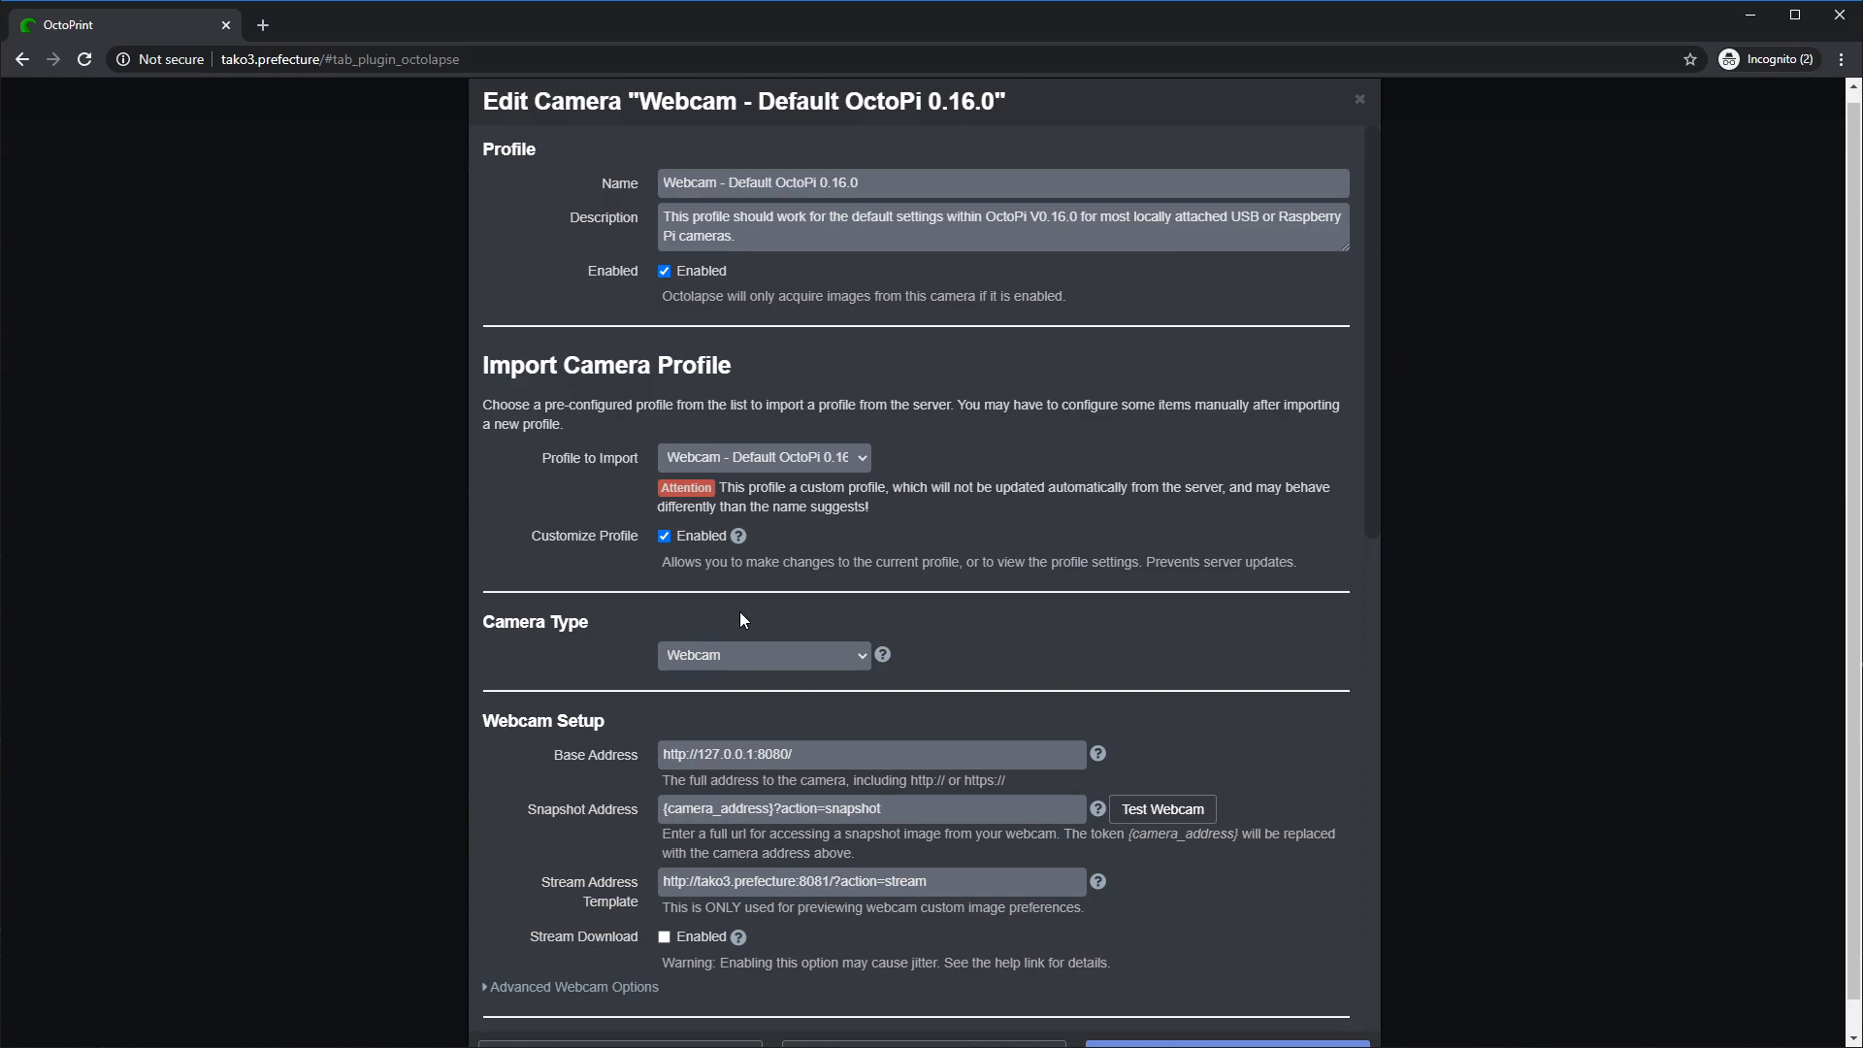
- Set the port in the webcam's stream address template to 8080
drag(815, 755, 626, 767)
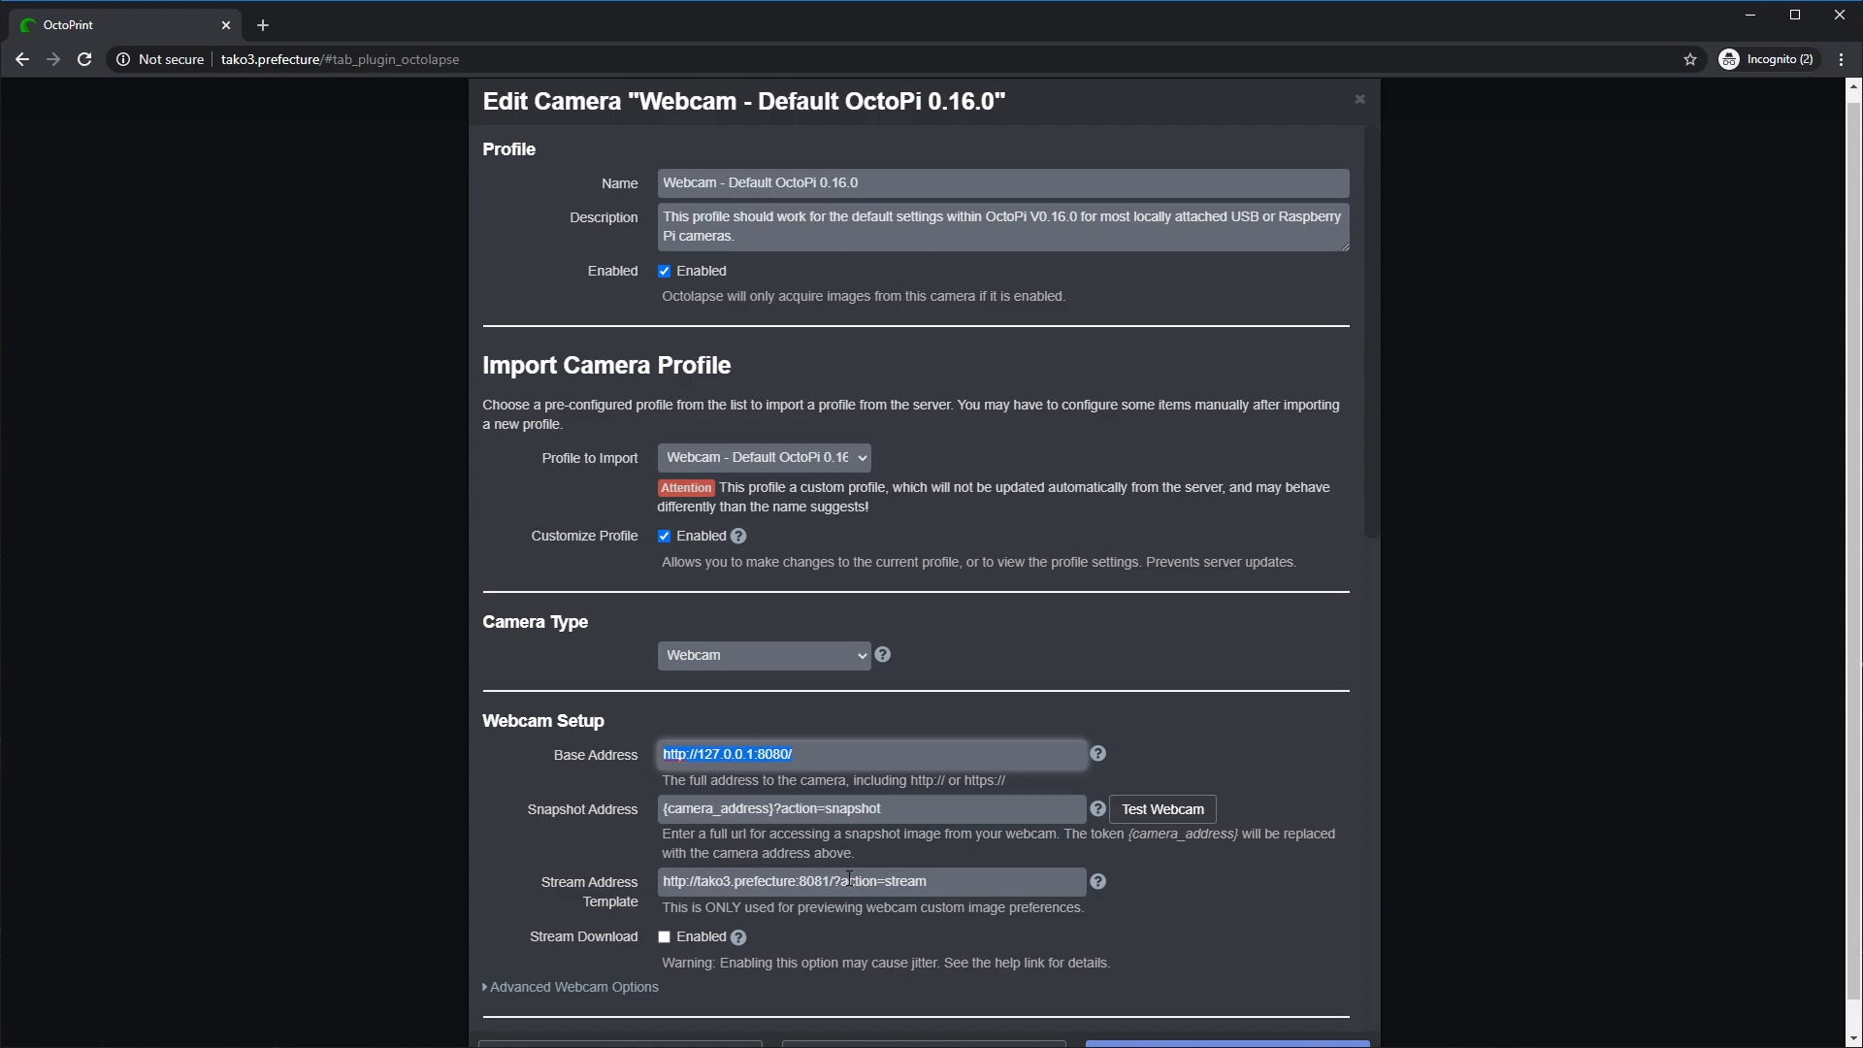
drag(823, 881, 832, 881)
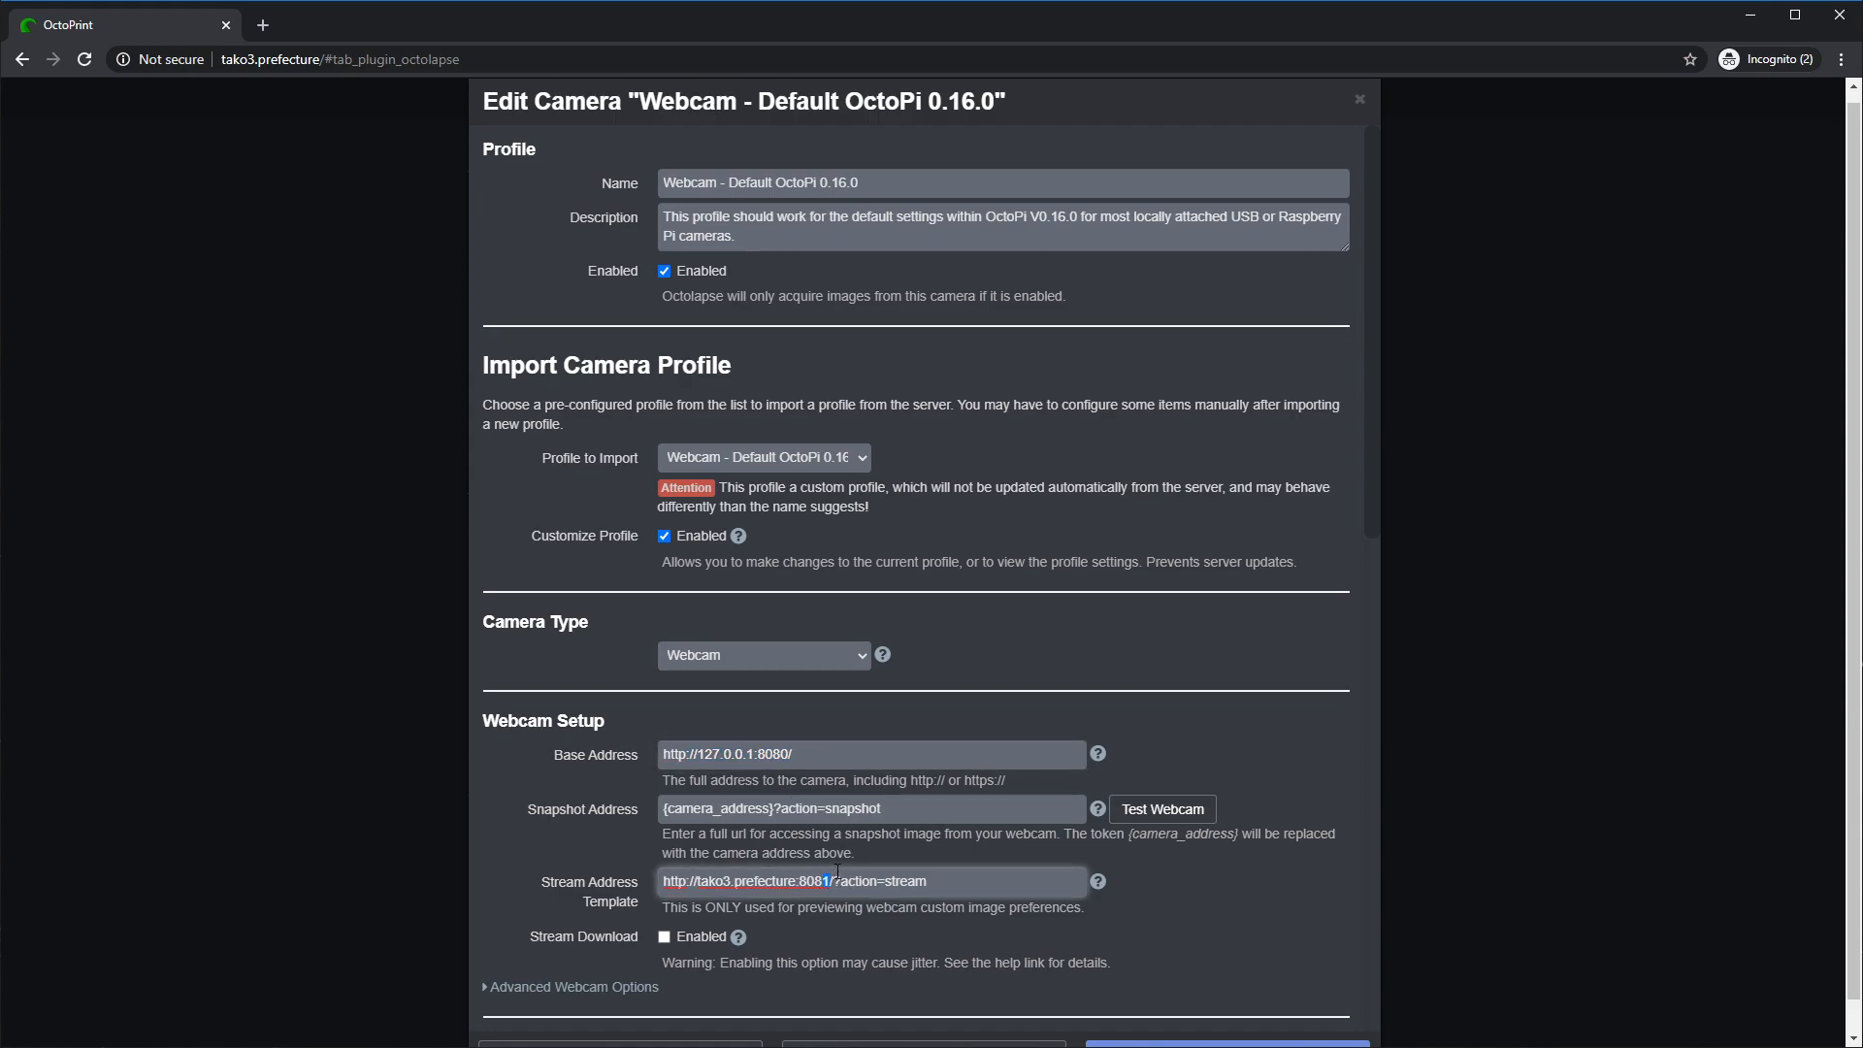
text(0)
- Set the port to 8081 in both the webcam's base address and its stream address template
double_click(761, 755)
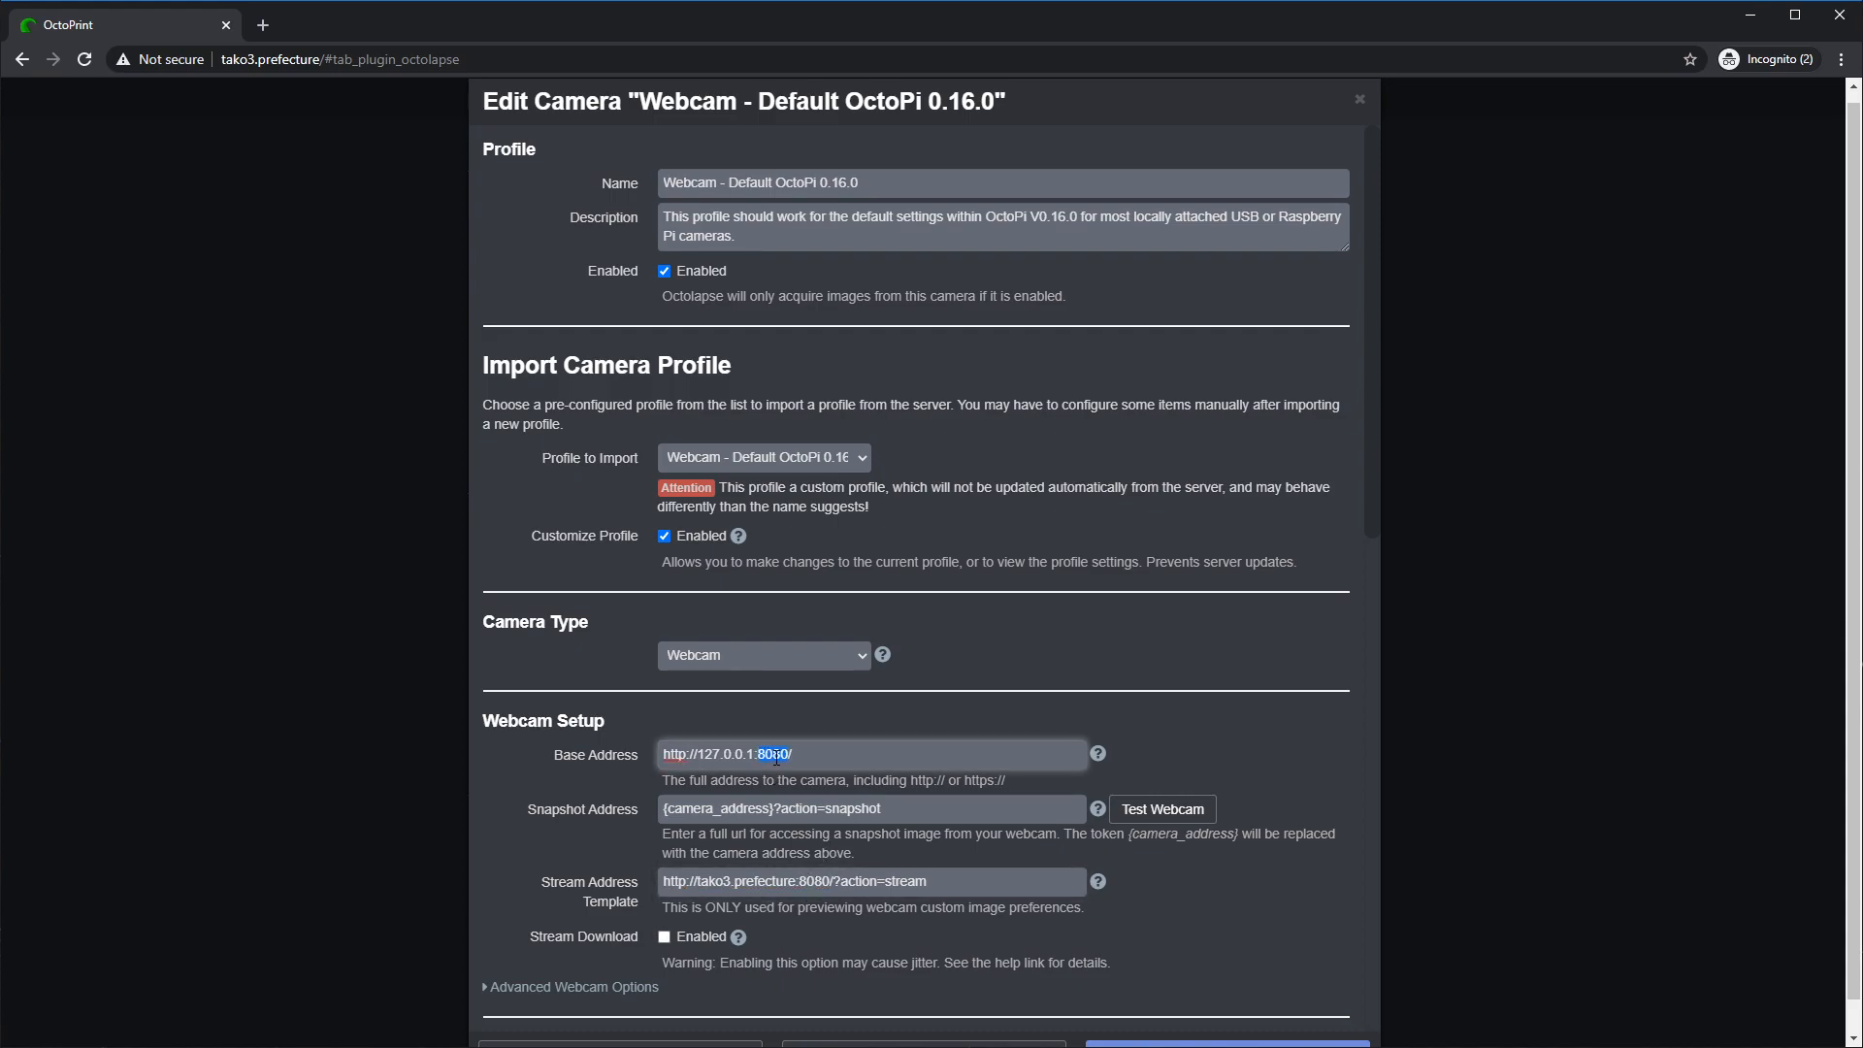
click(790, 755)
key(BackSpace)
text(1)
click(825, 882)
key(BackSpace)
text(1)
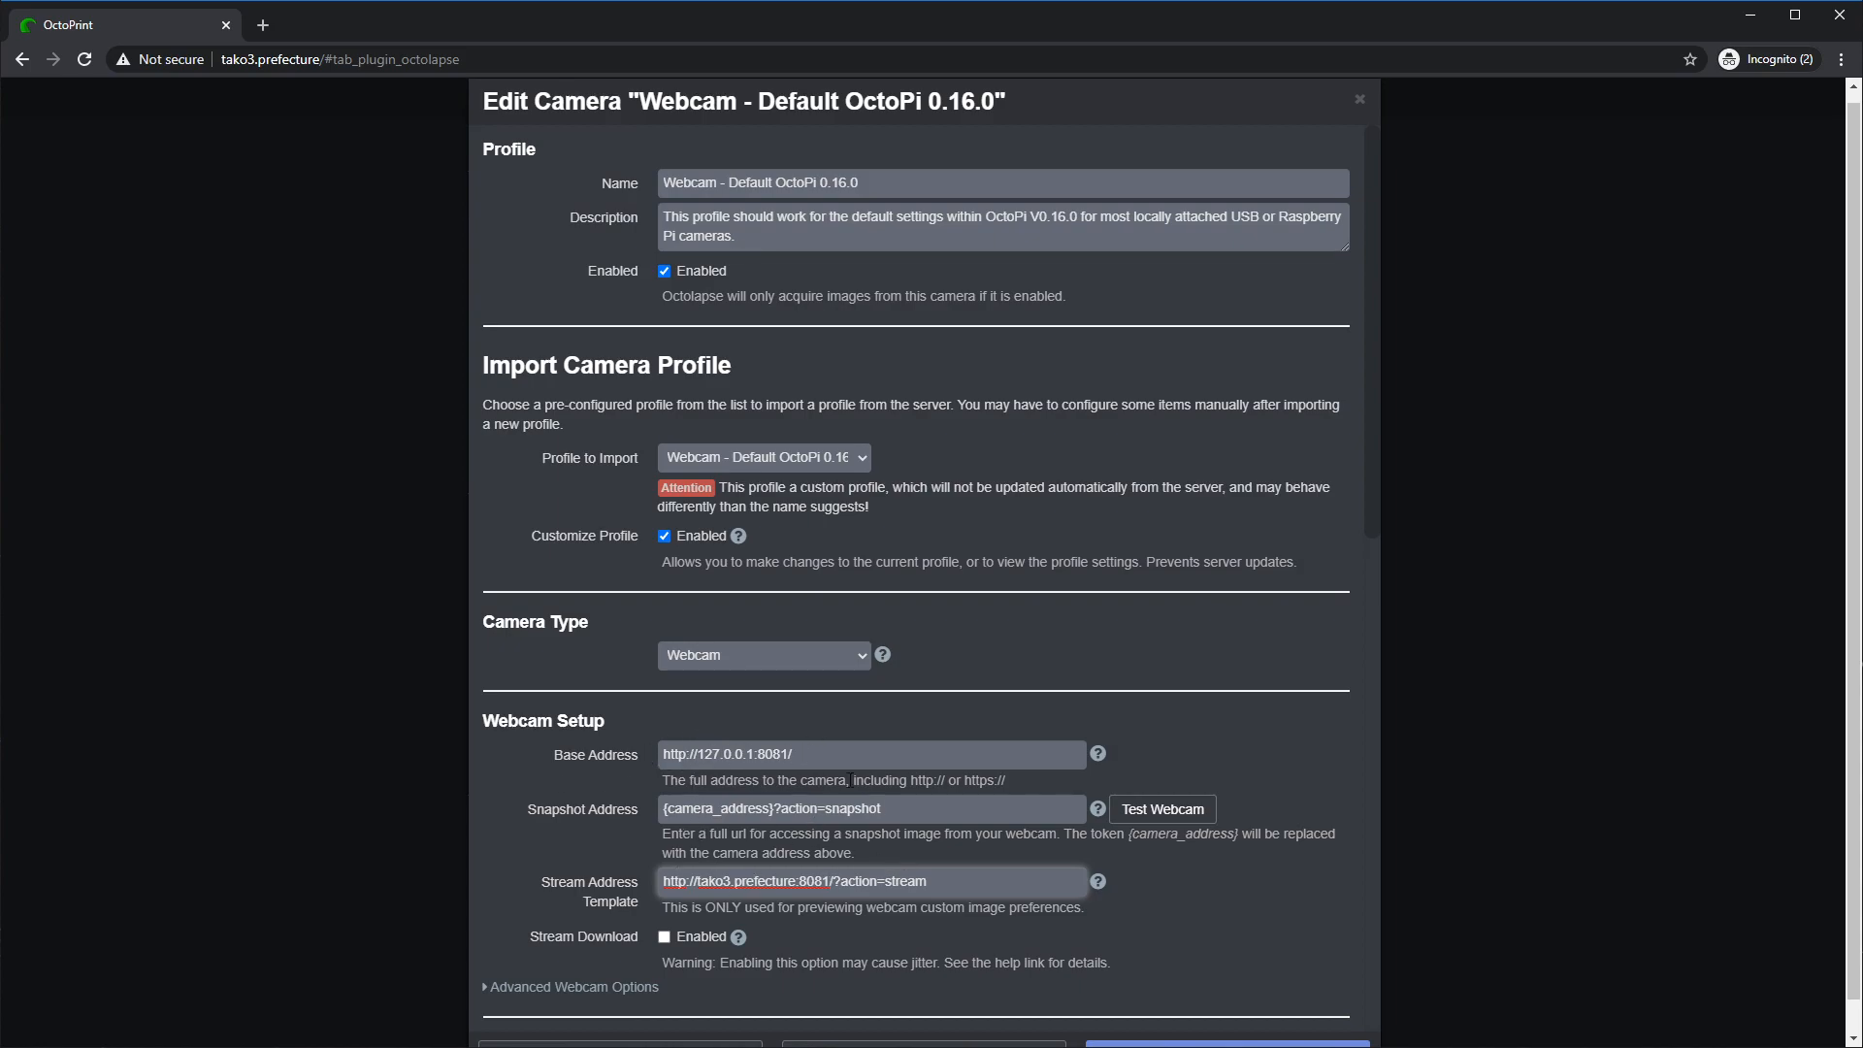
- Test the webcam with the current snapshot address and save the camera profile
click(1182, 818)
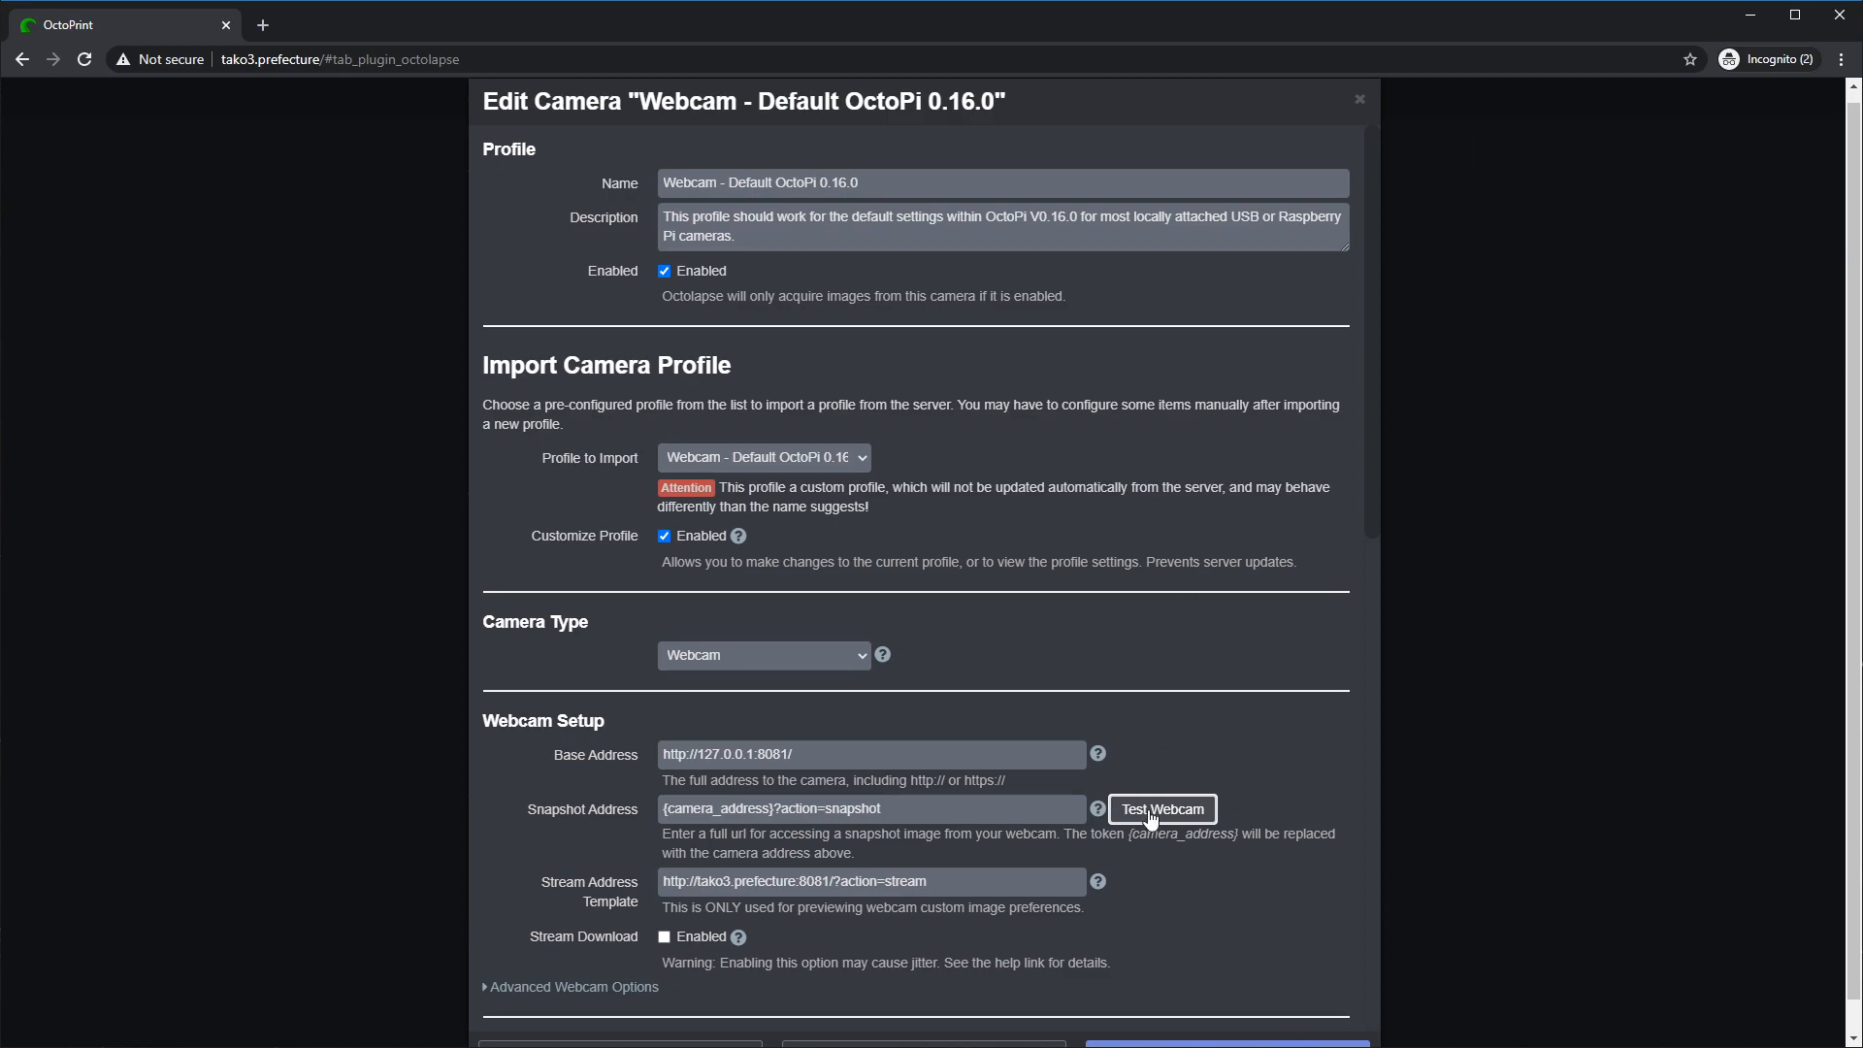
scroll(1258, 870, down, 13)
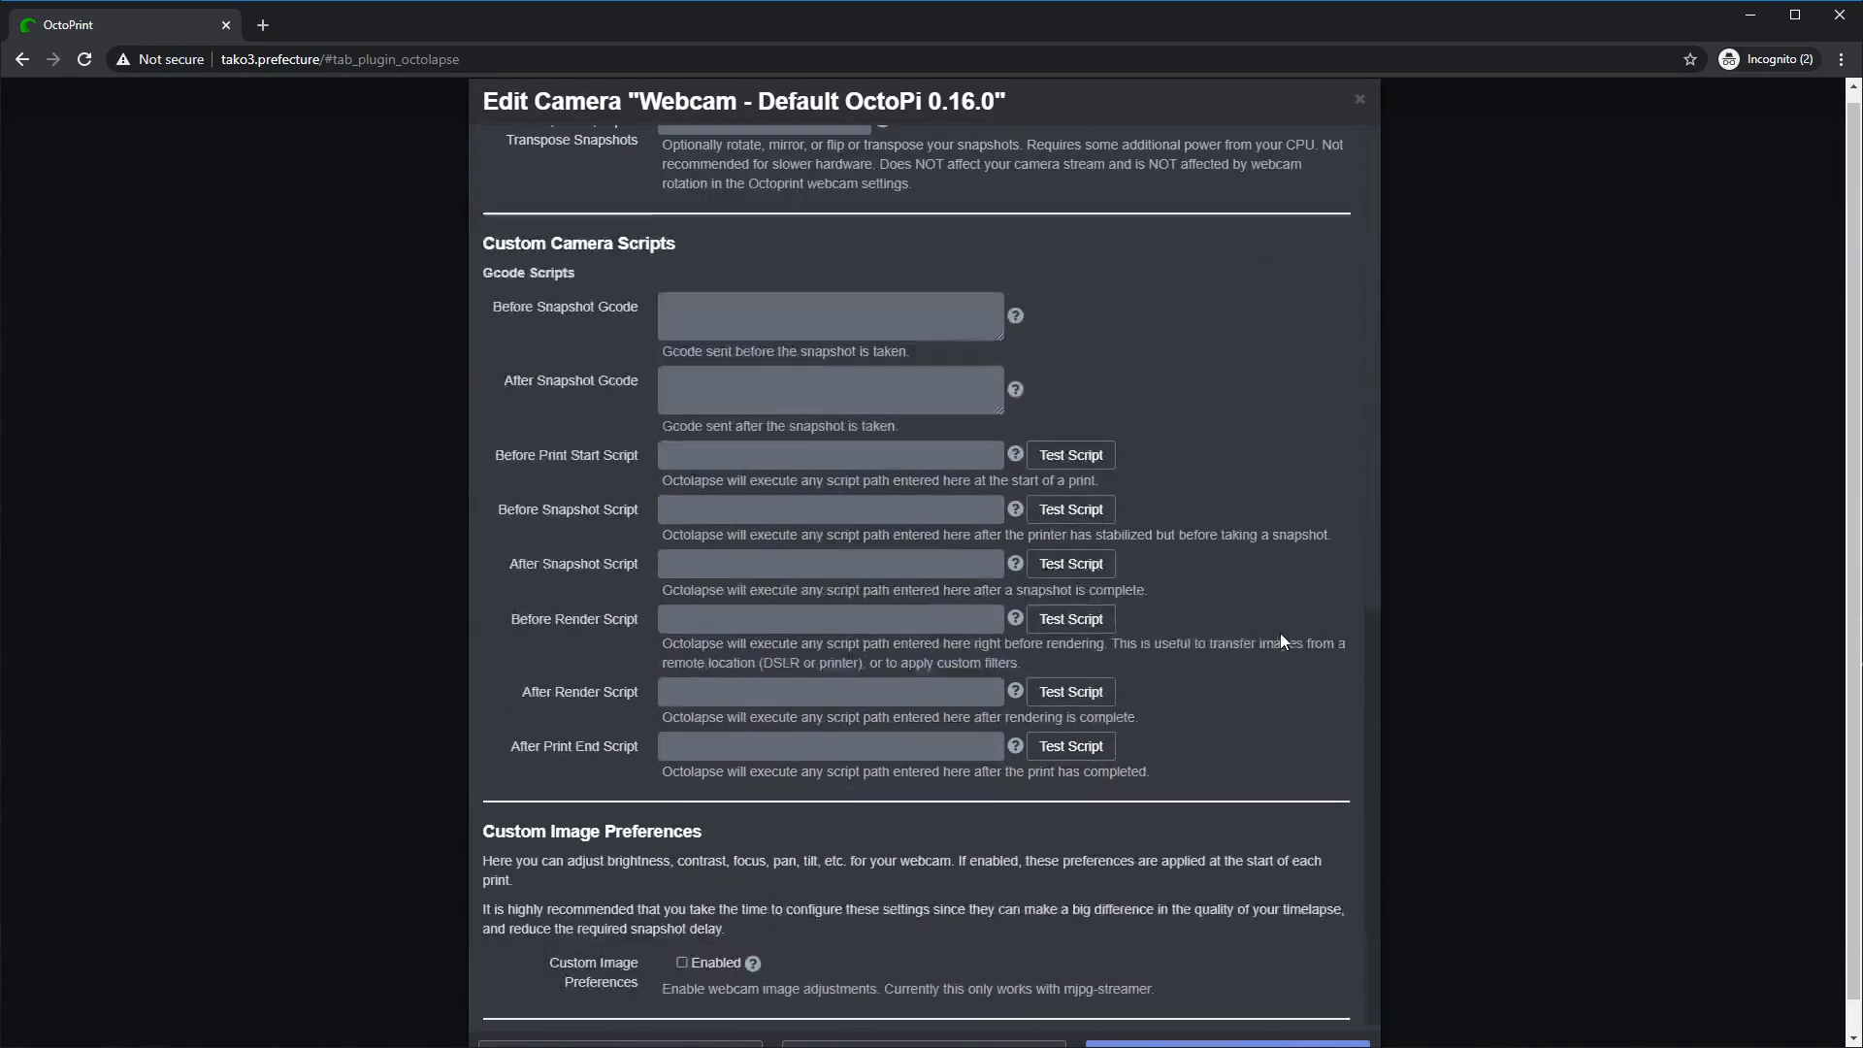
click(1273, 1026)
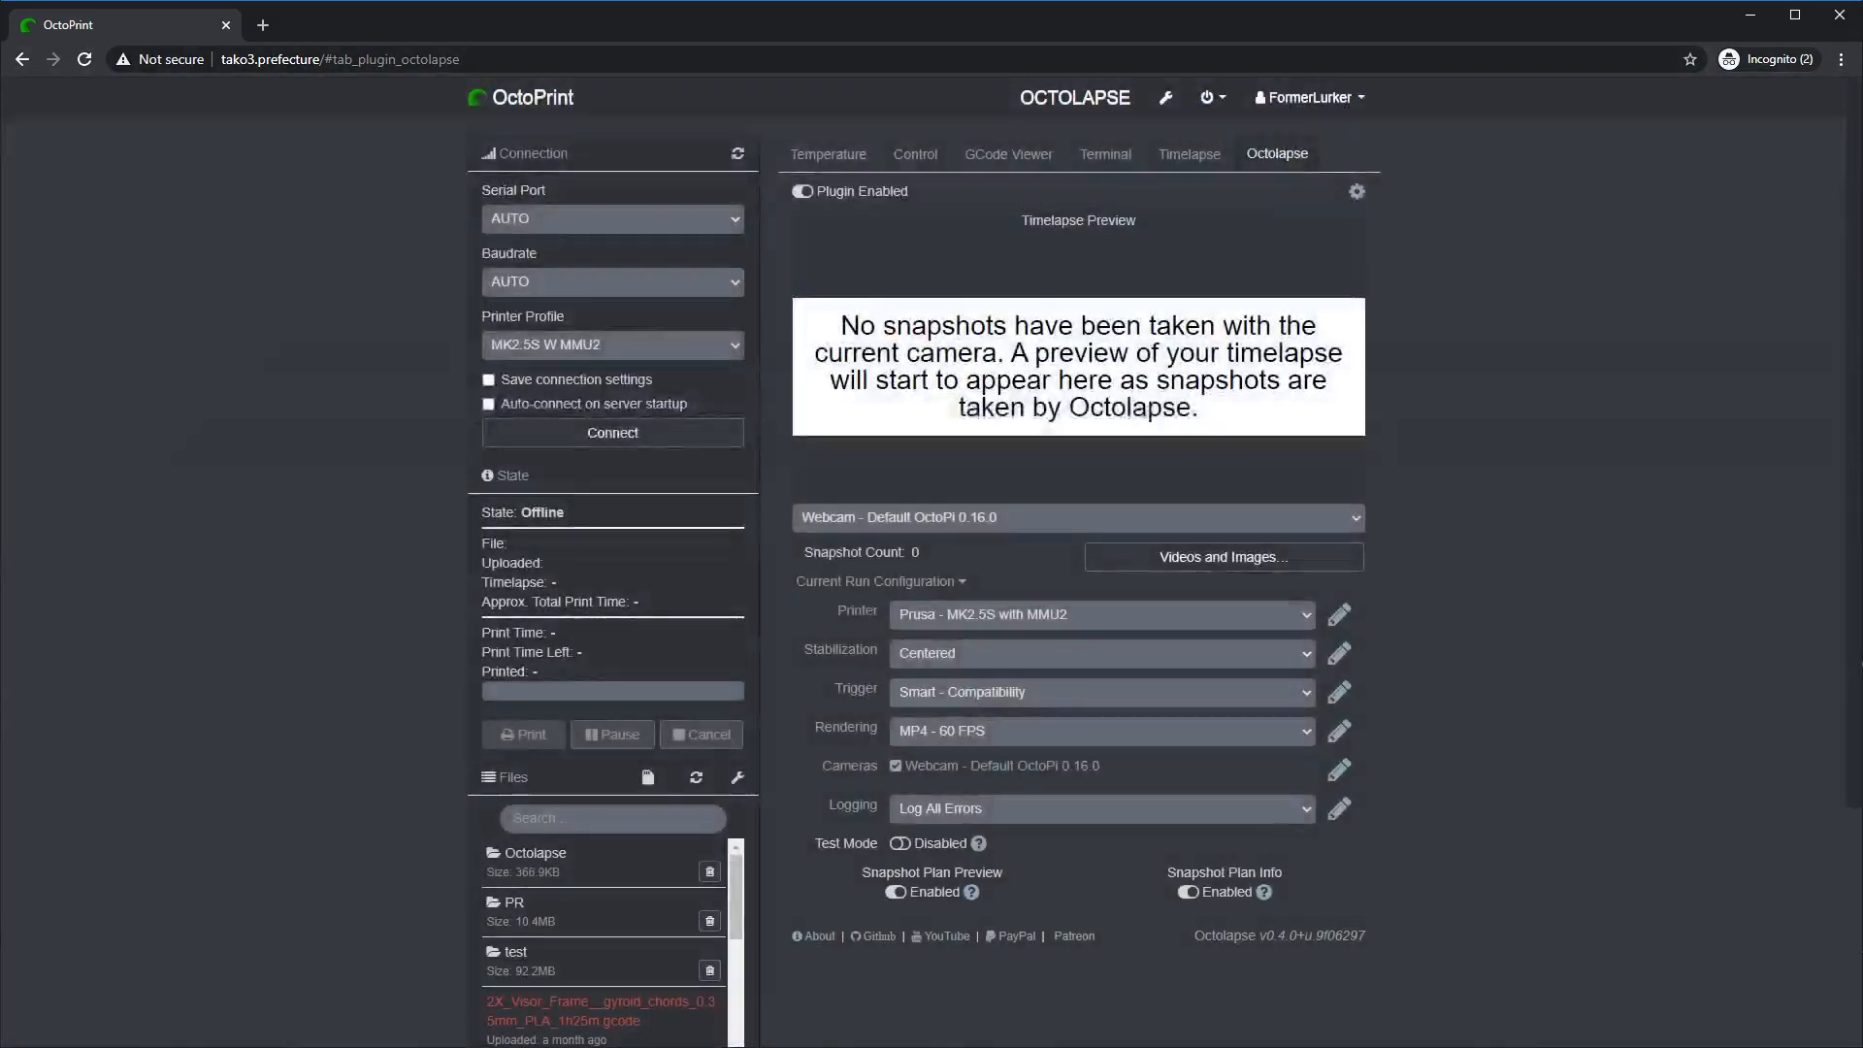
- Switch to the Getting Started guide and read from the webcam test through the Your First Timelapse run configuration and Test Mode instructions
key(alt+Tab)
scroll(1577, 788, down, 2)
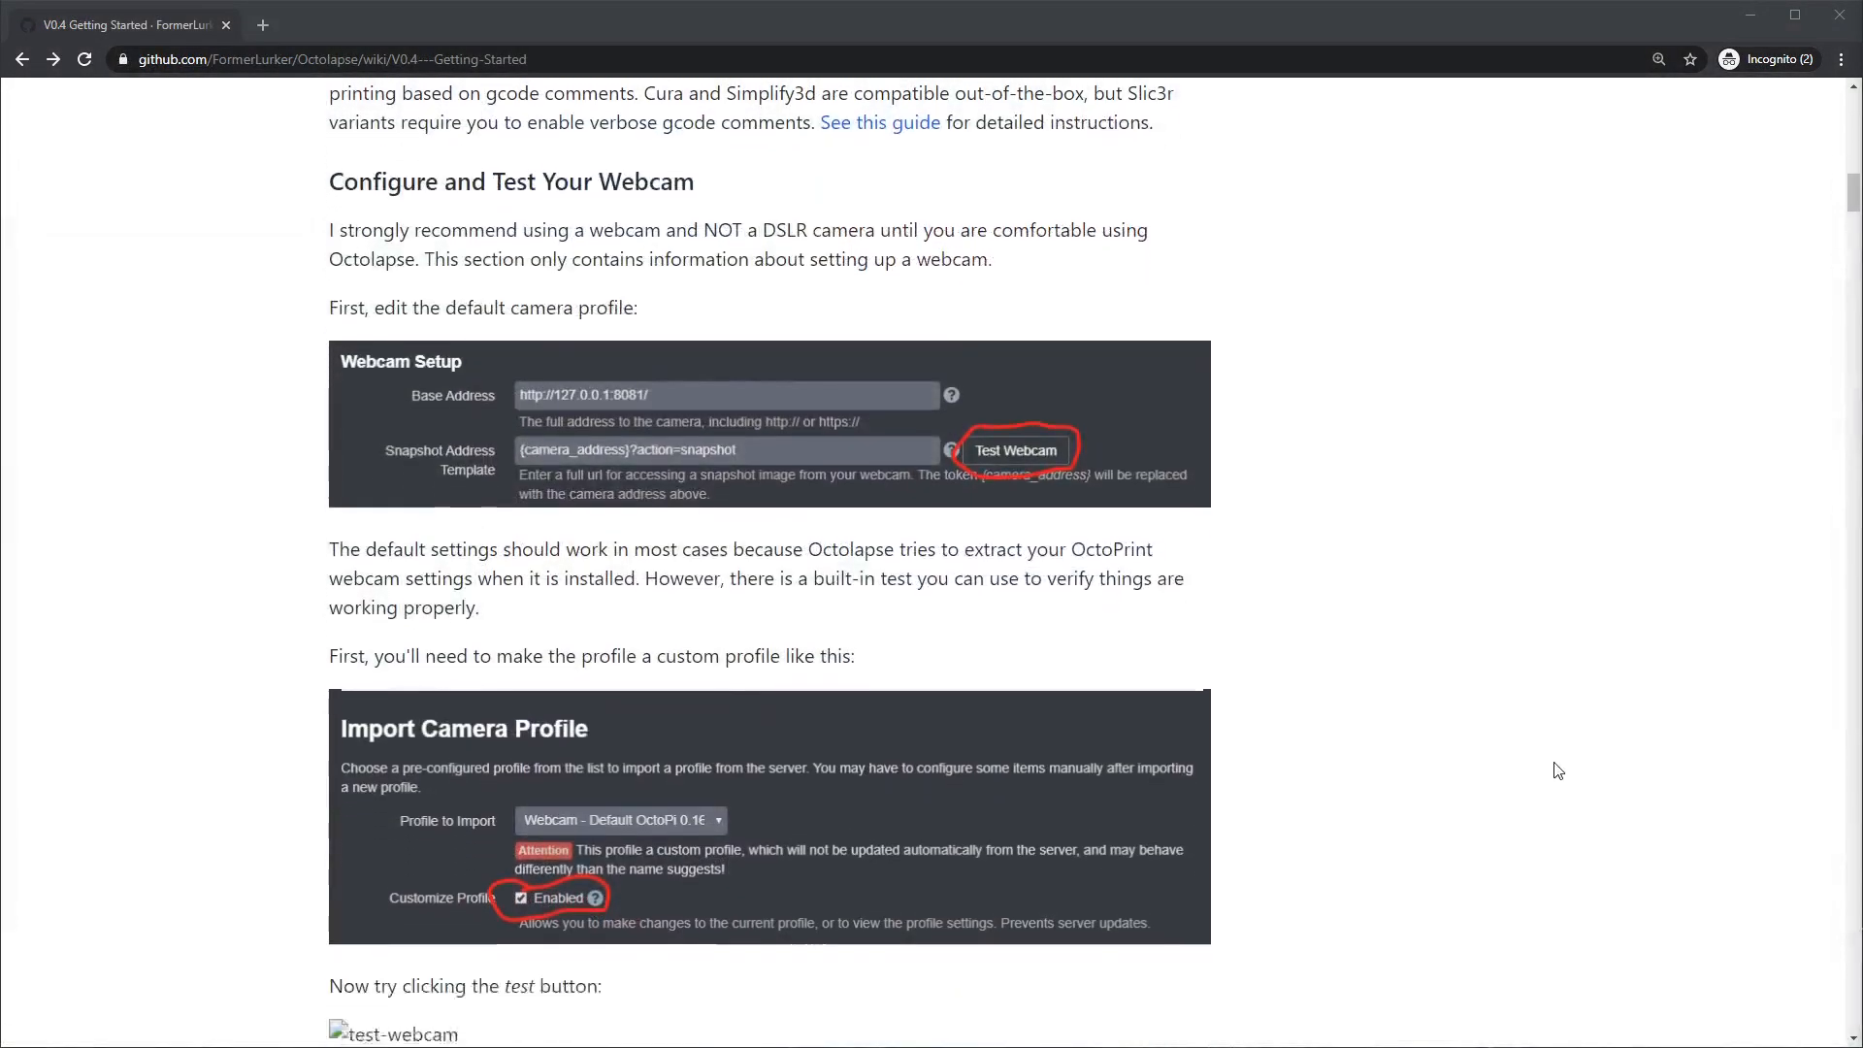
scroll(1533, 709, down, 6)
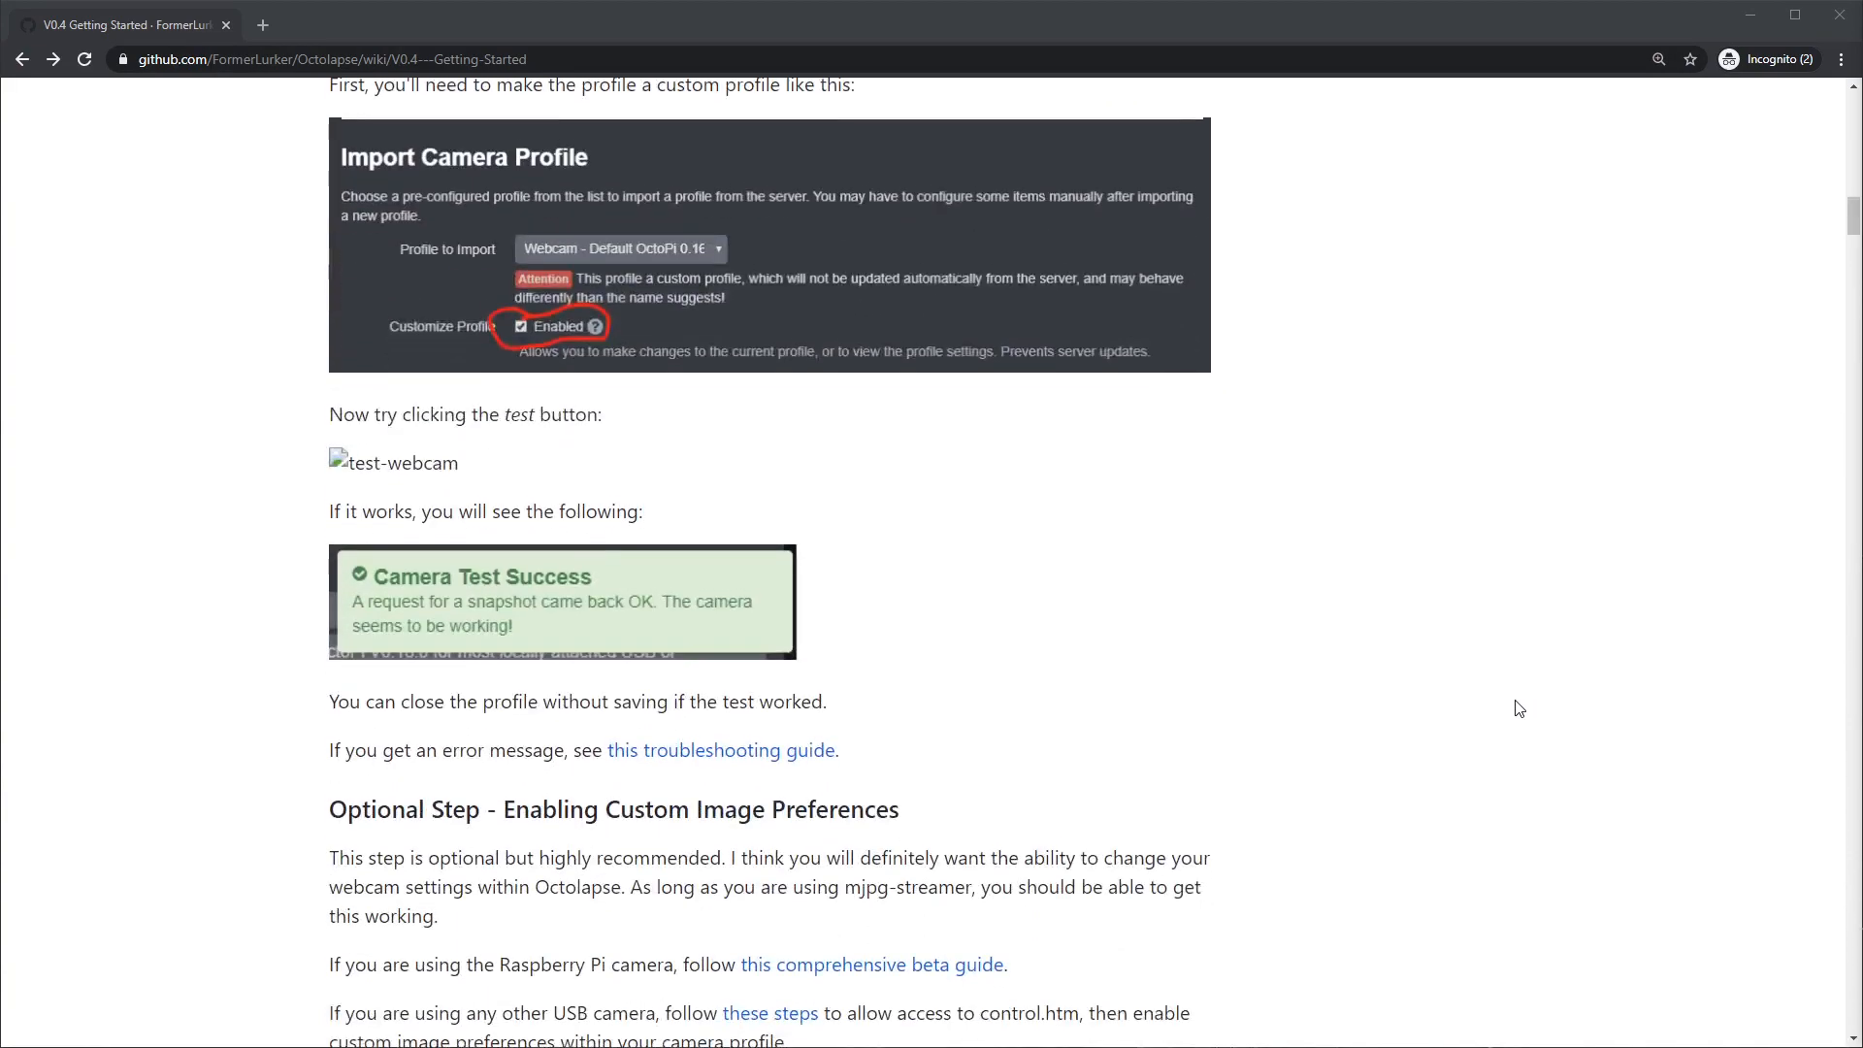
scroll(1519, 709, down, 4)
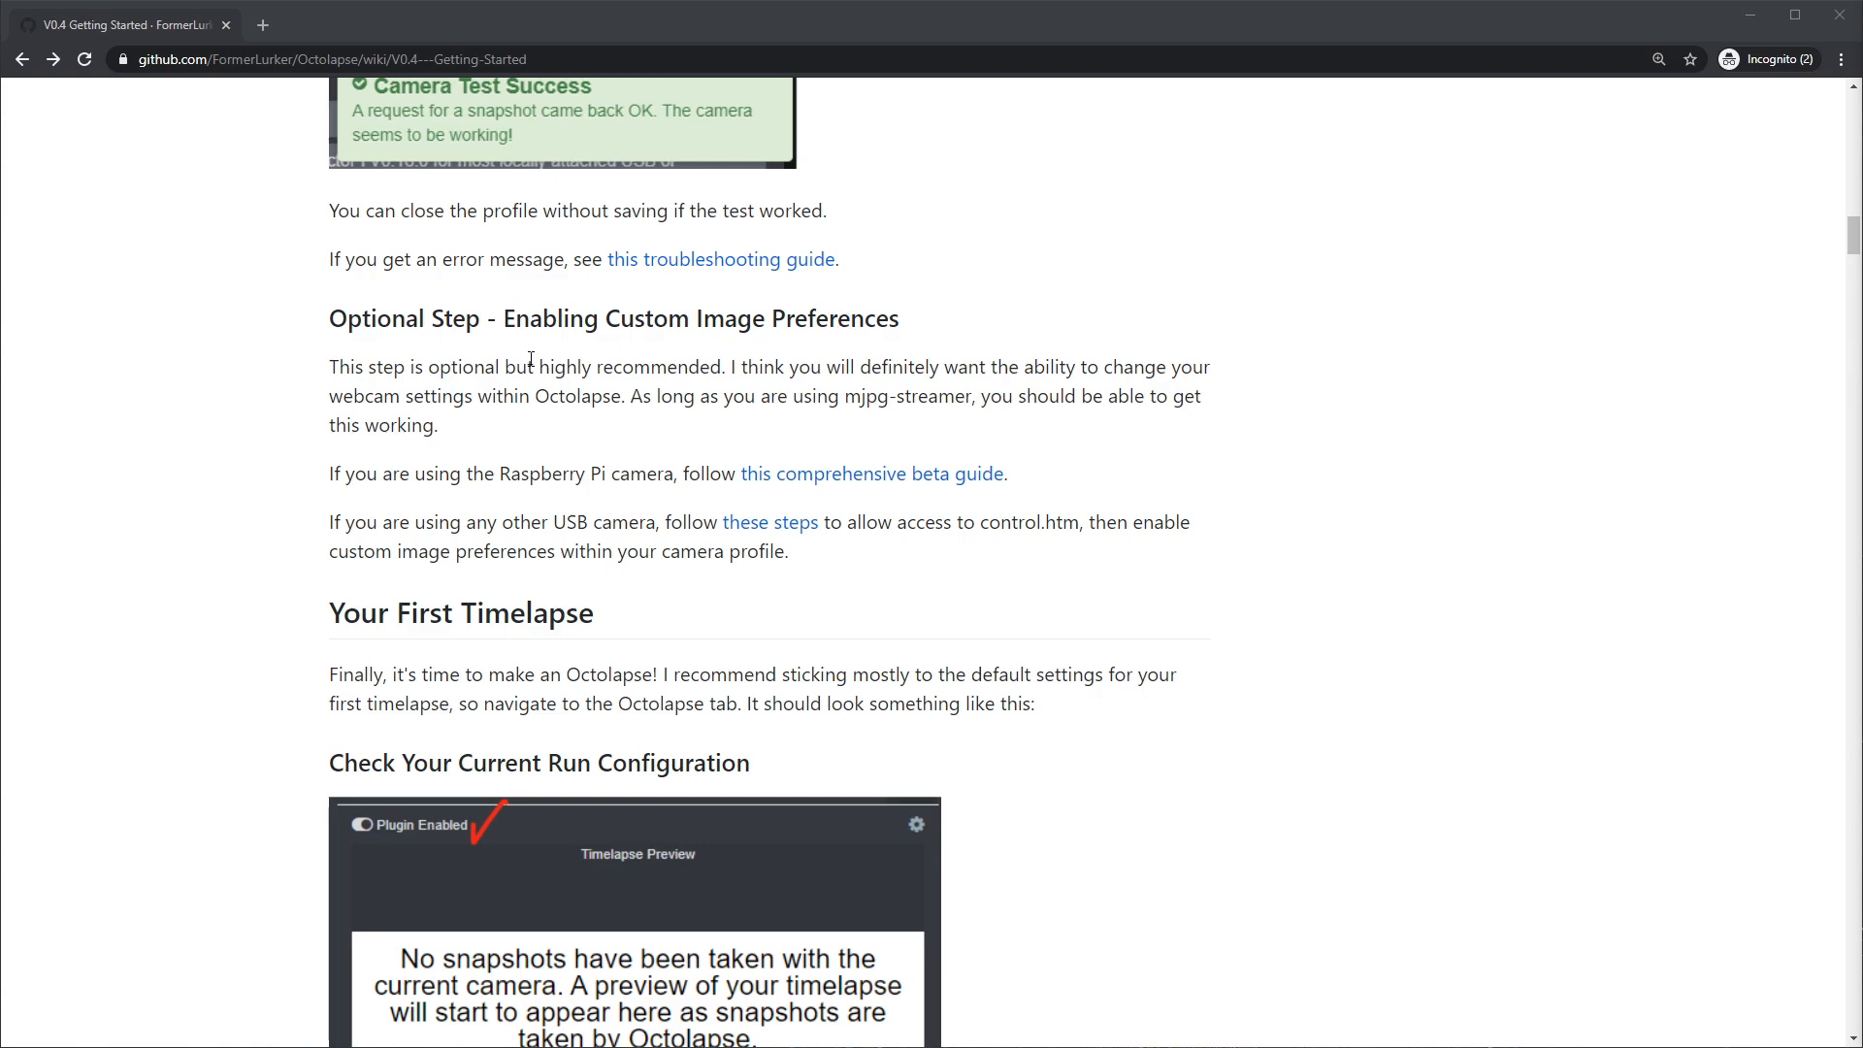
scroll(304, 425, down, 3)
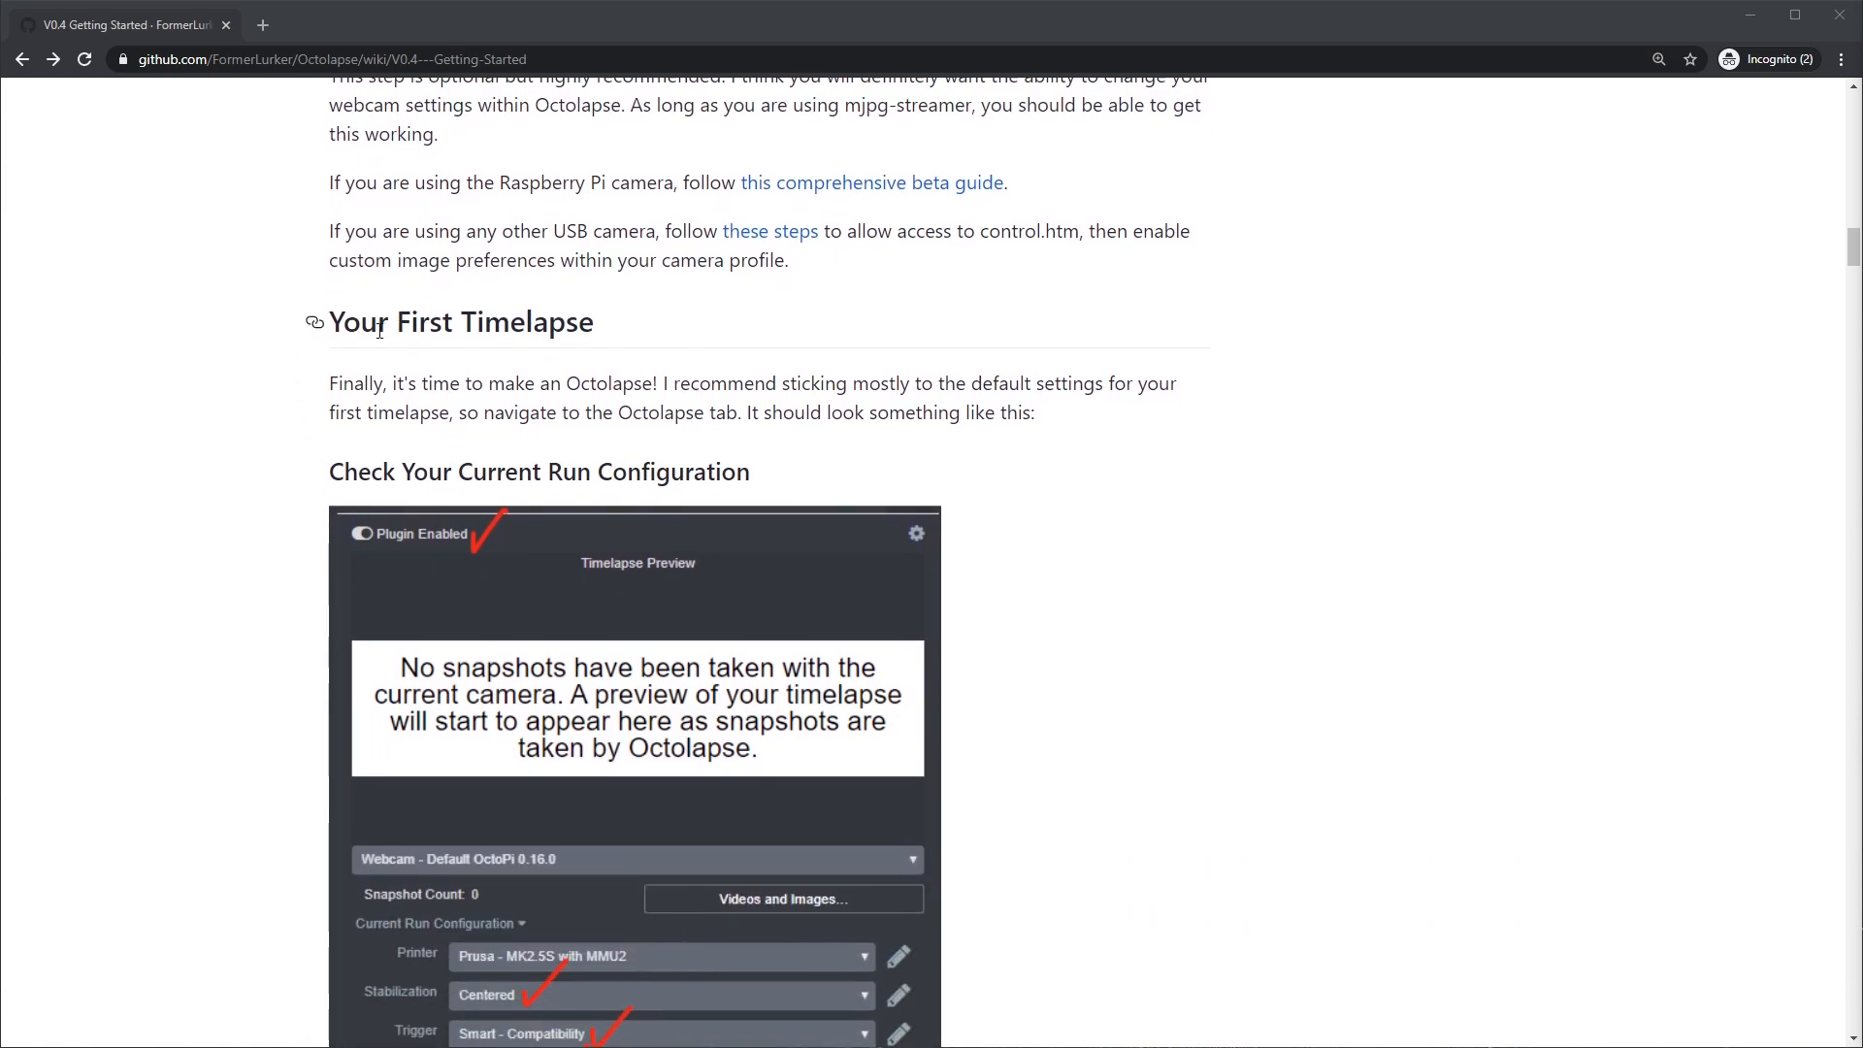
scroll(329, 374, down, 1)
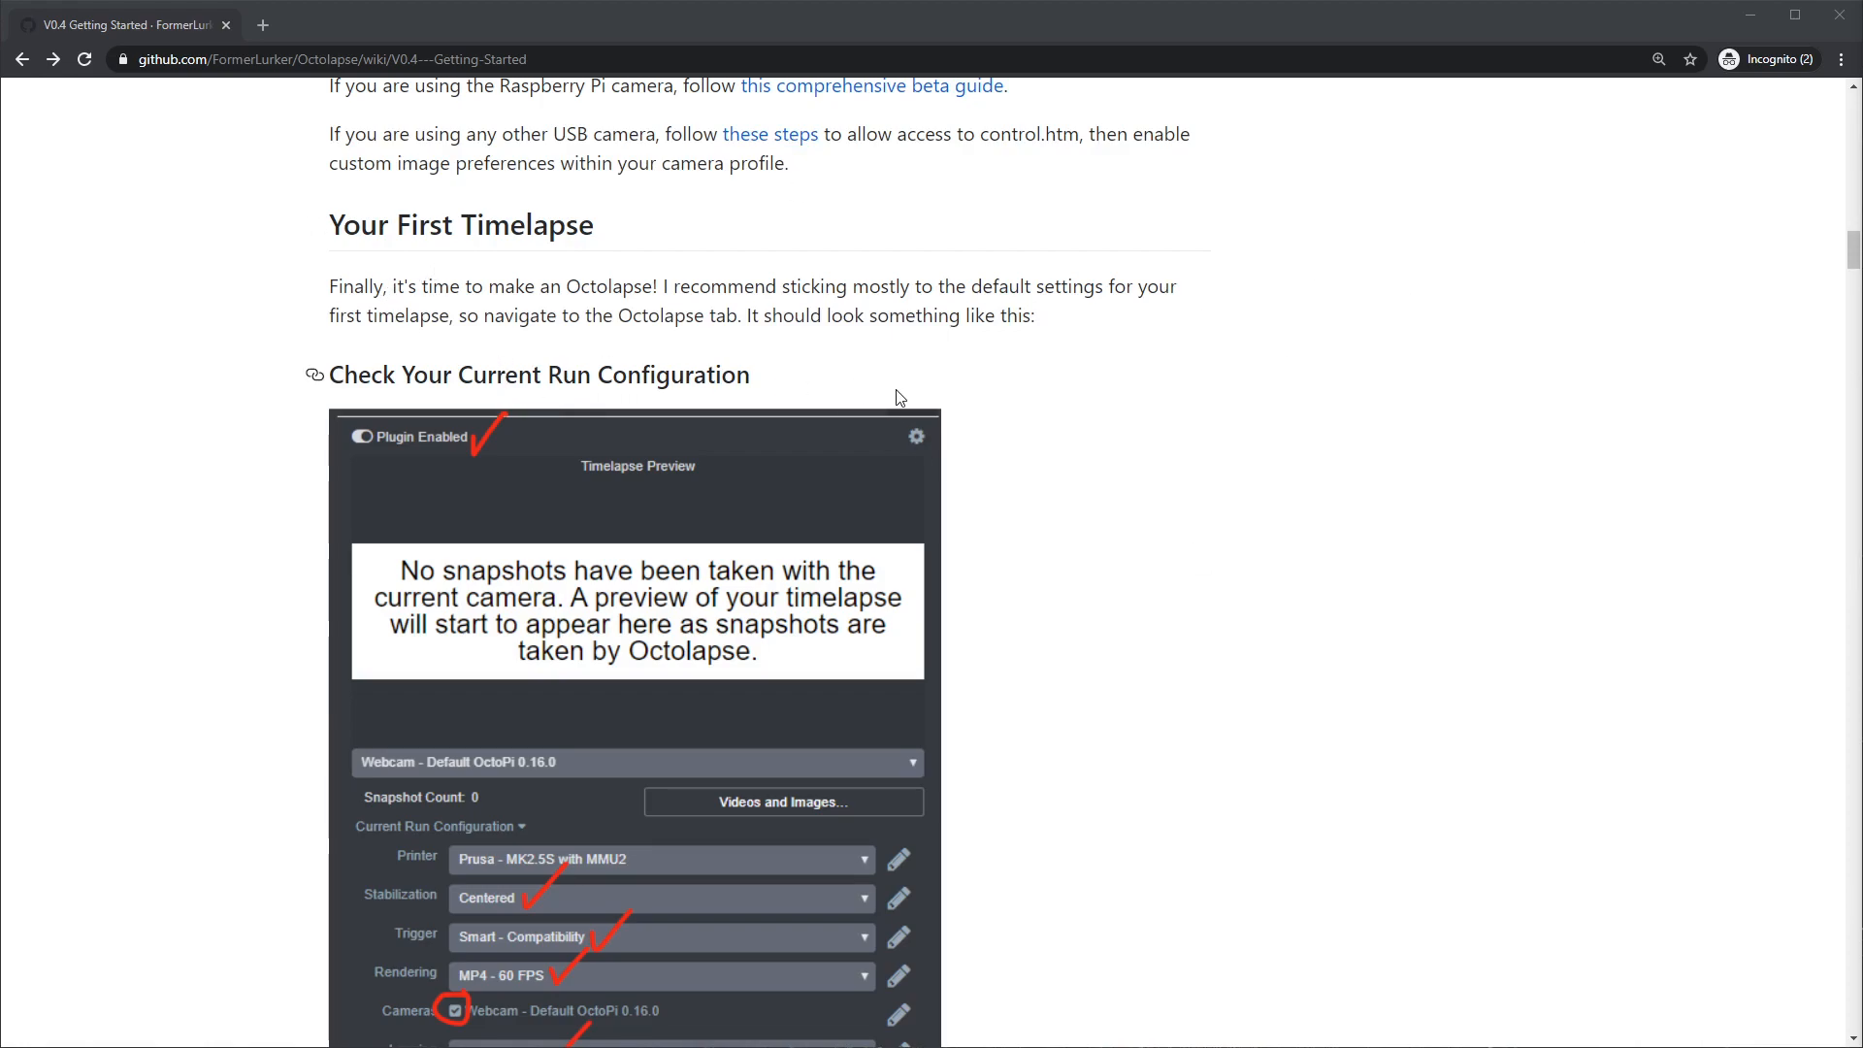
scroll(891, 391, down, 1)
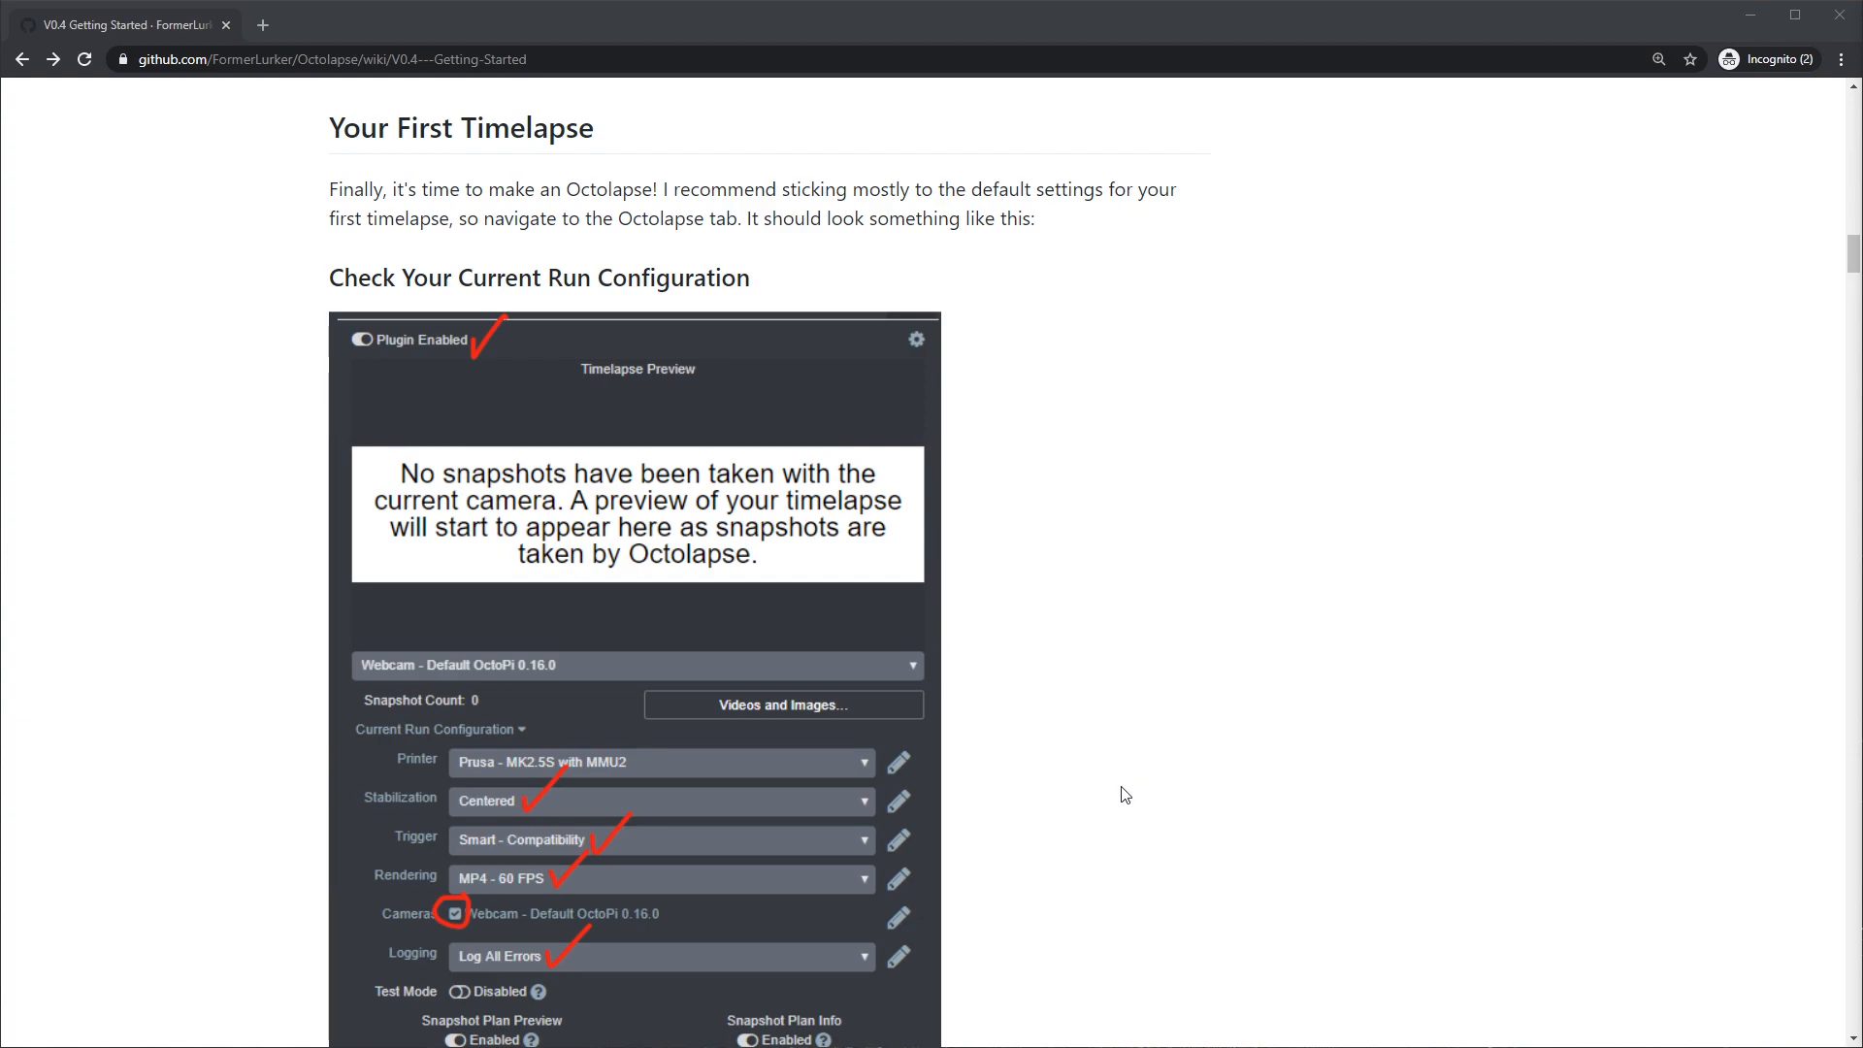
scroll(1126, 776, down, 1)
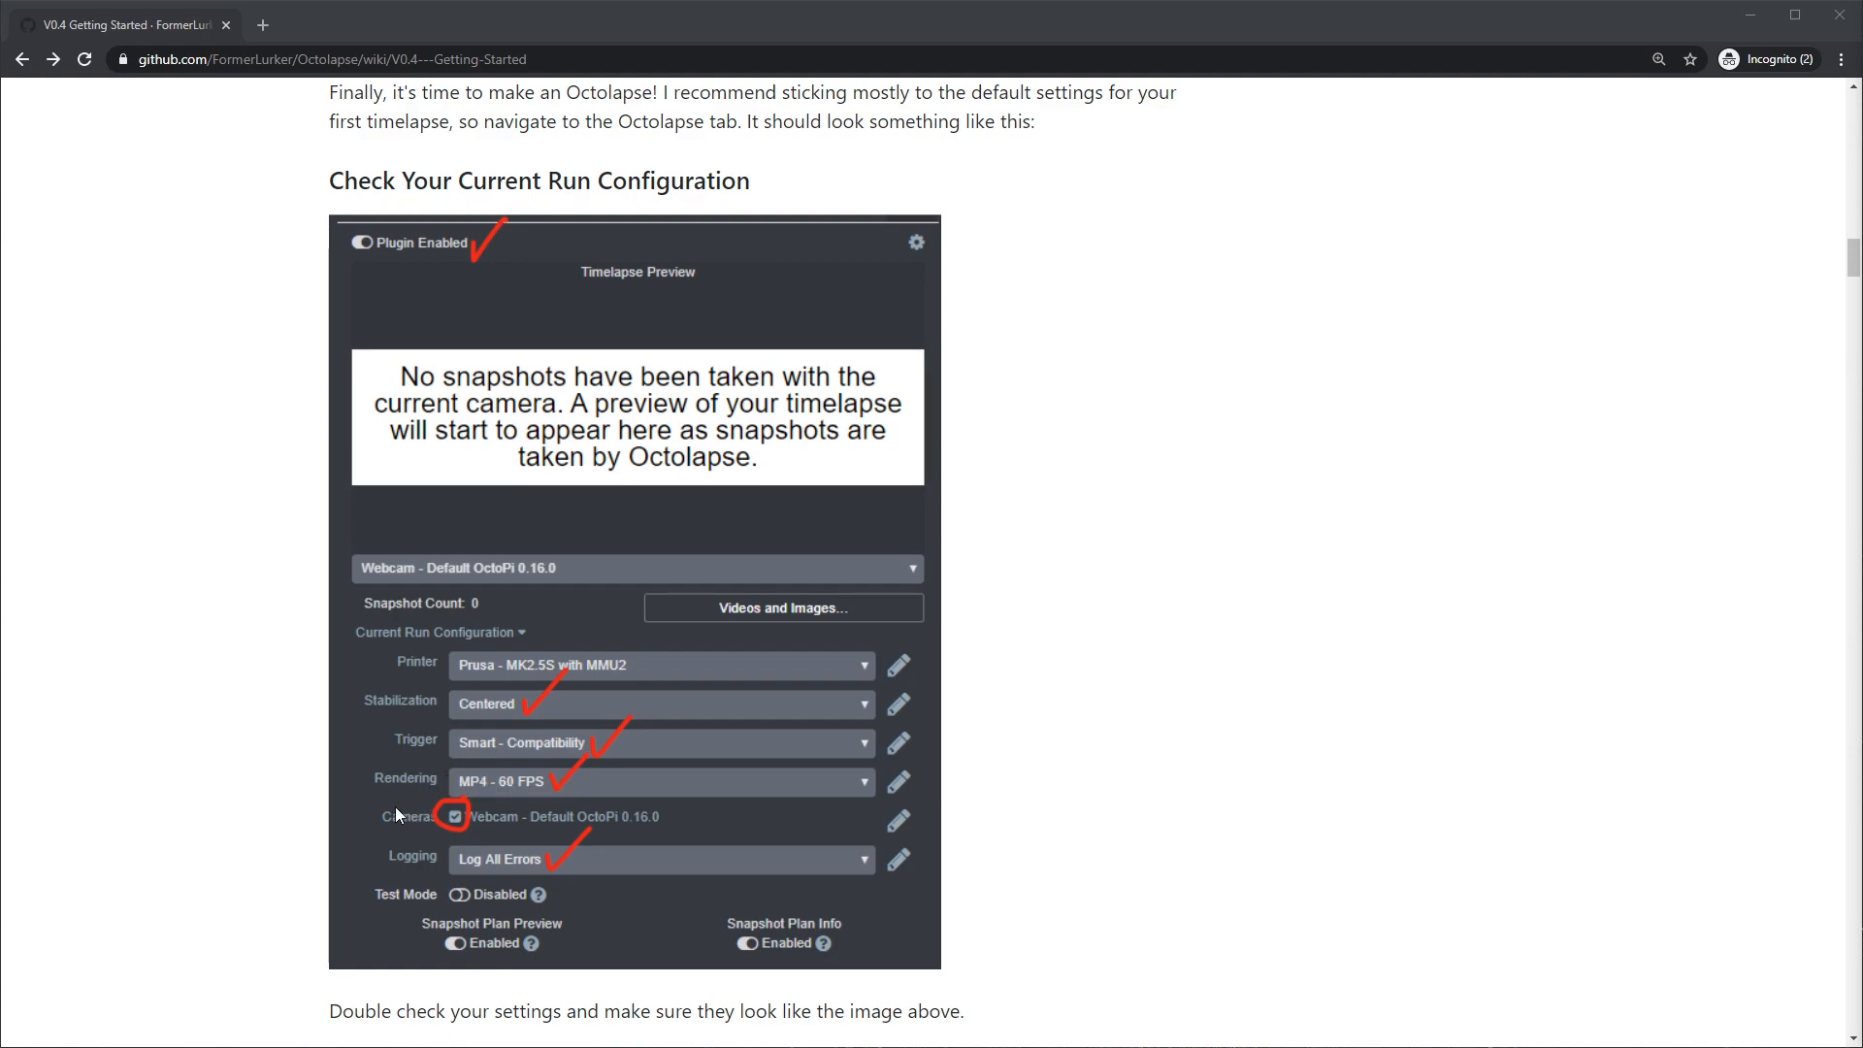
scroll(396, 813, down, 3)
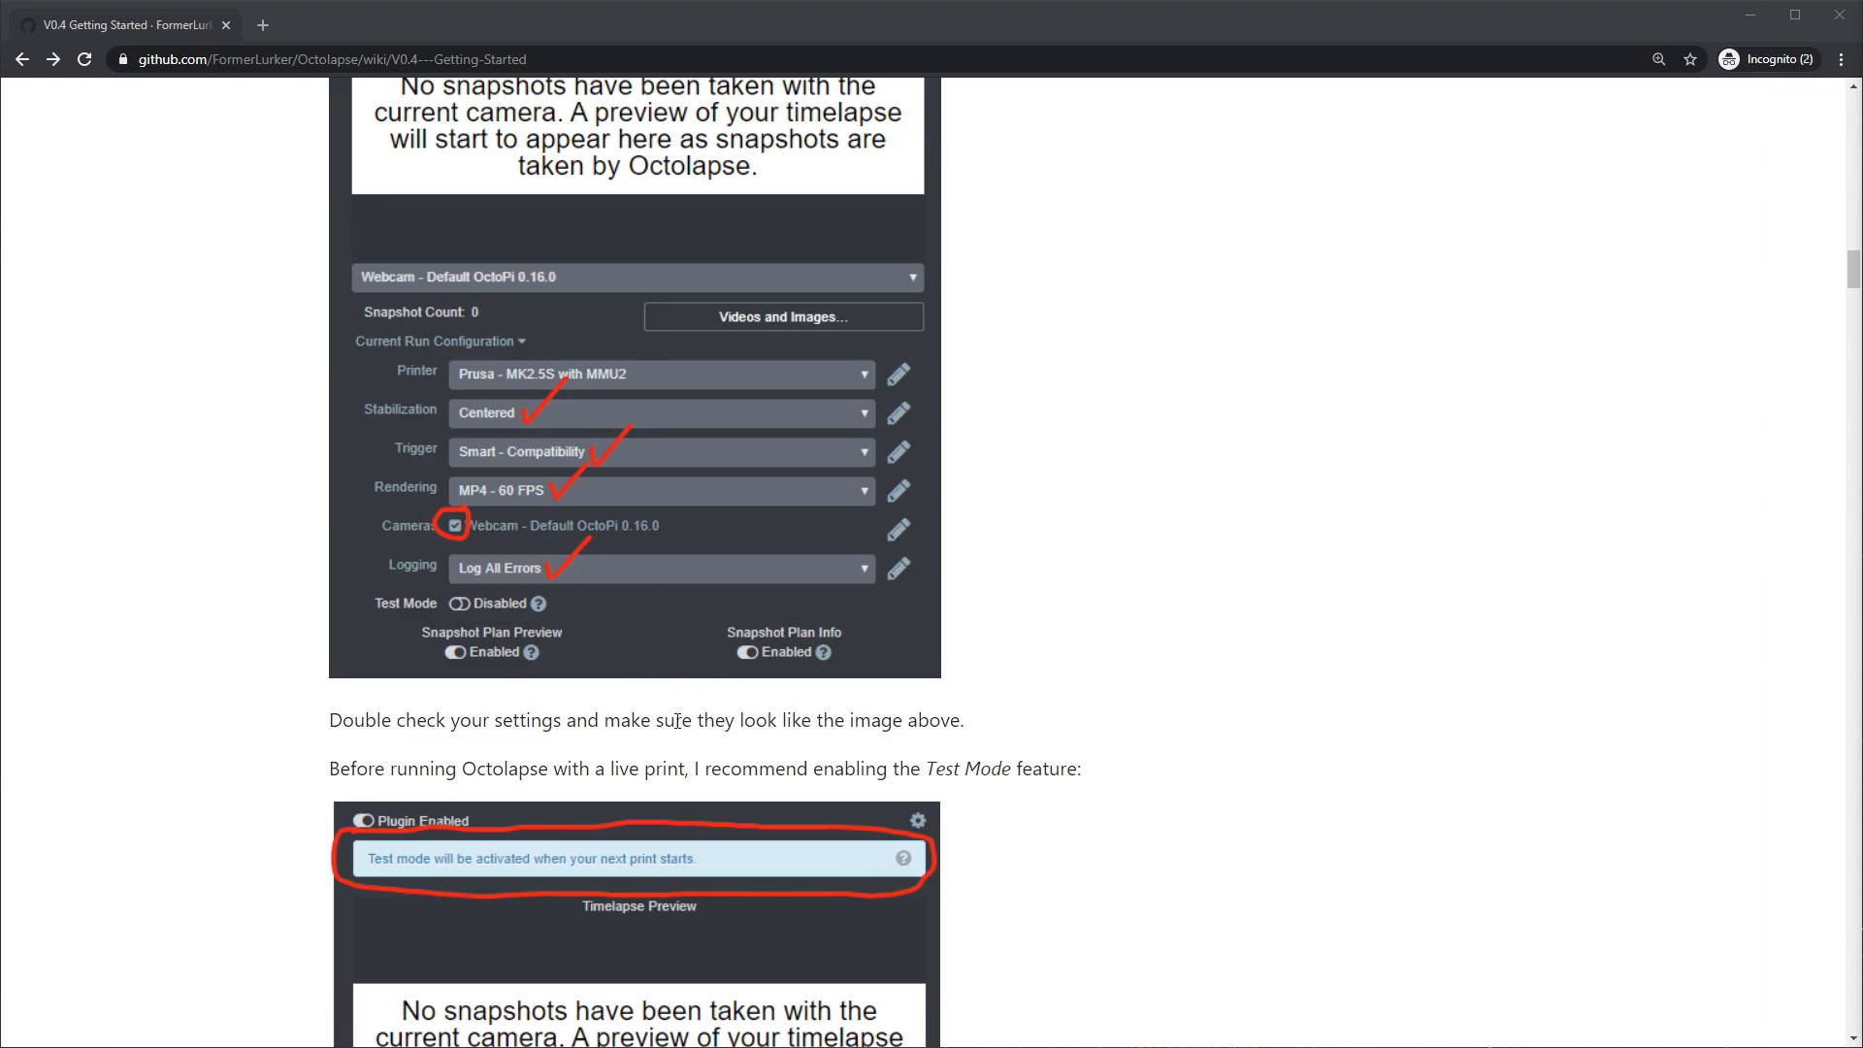
scroll(877, 728, down, 1)
scroll(876, 728, down, 2)
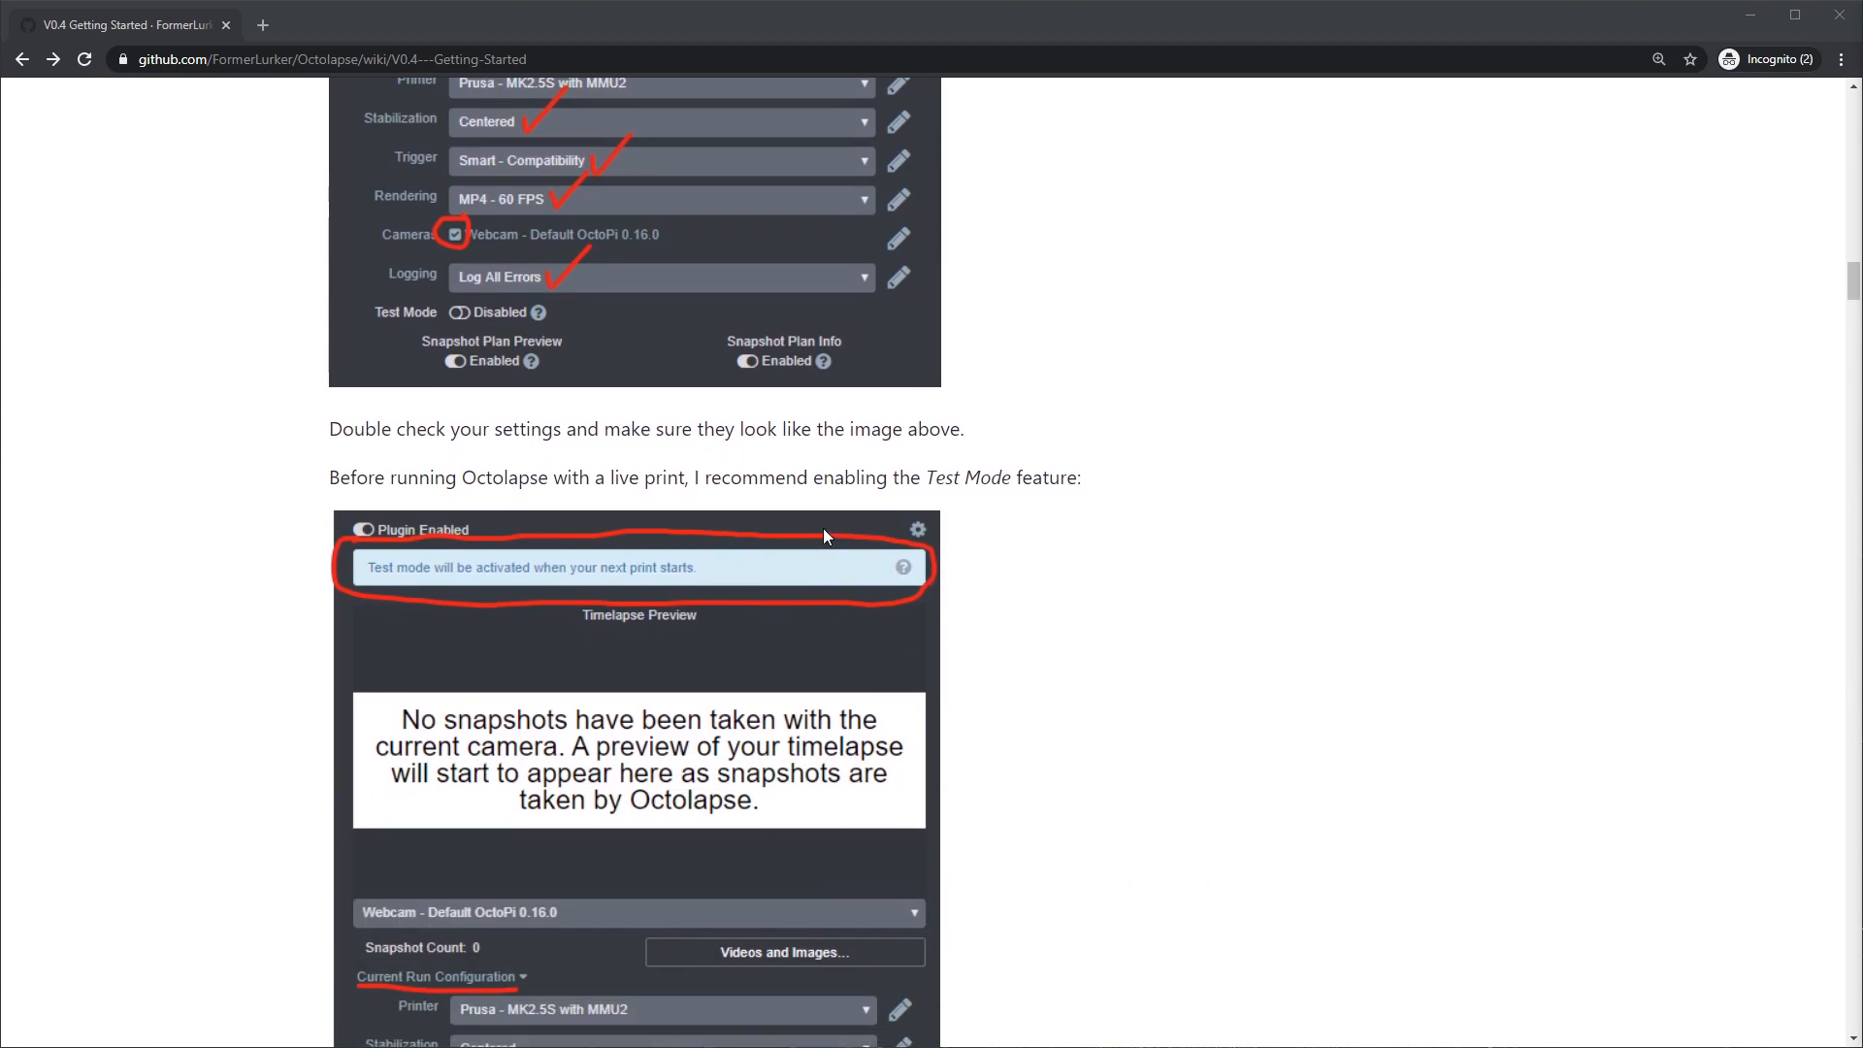
scroll(799, 530, down, 3)
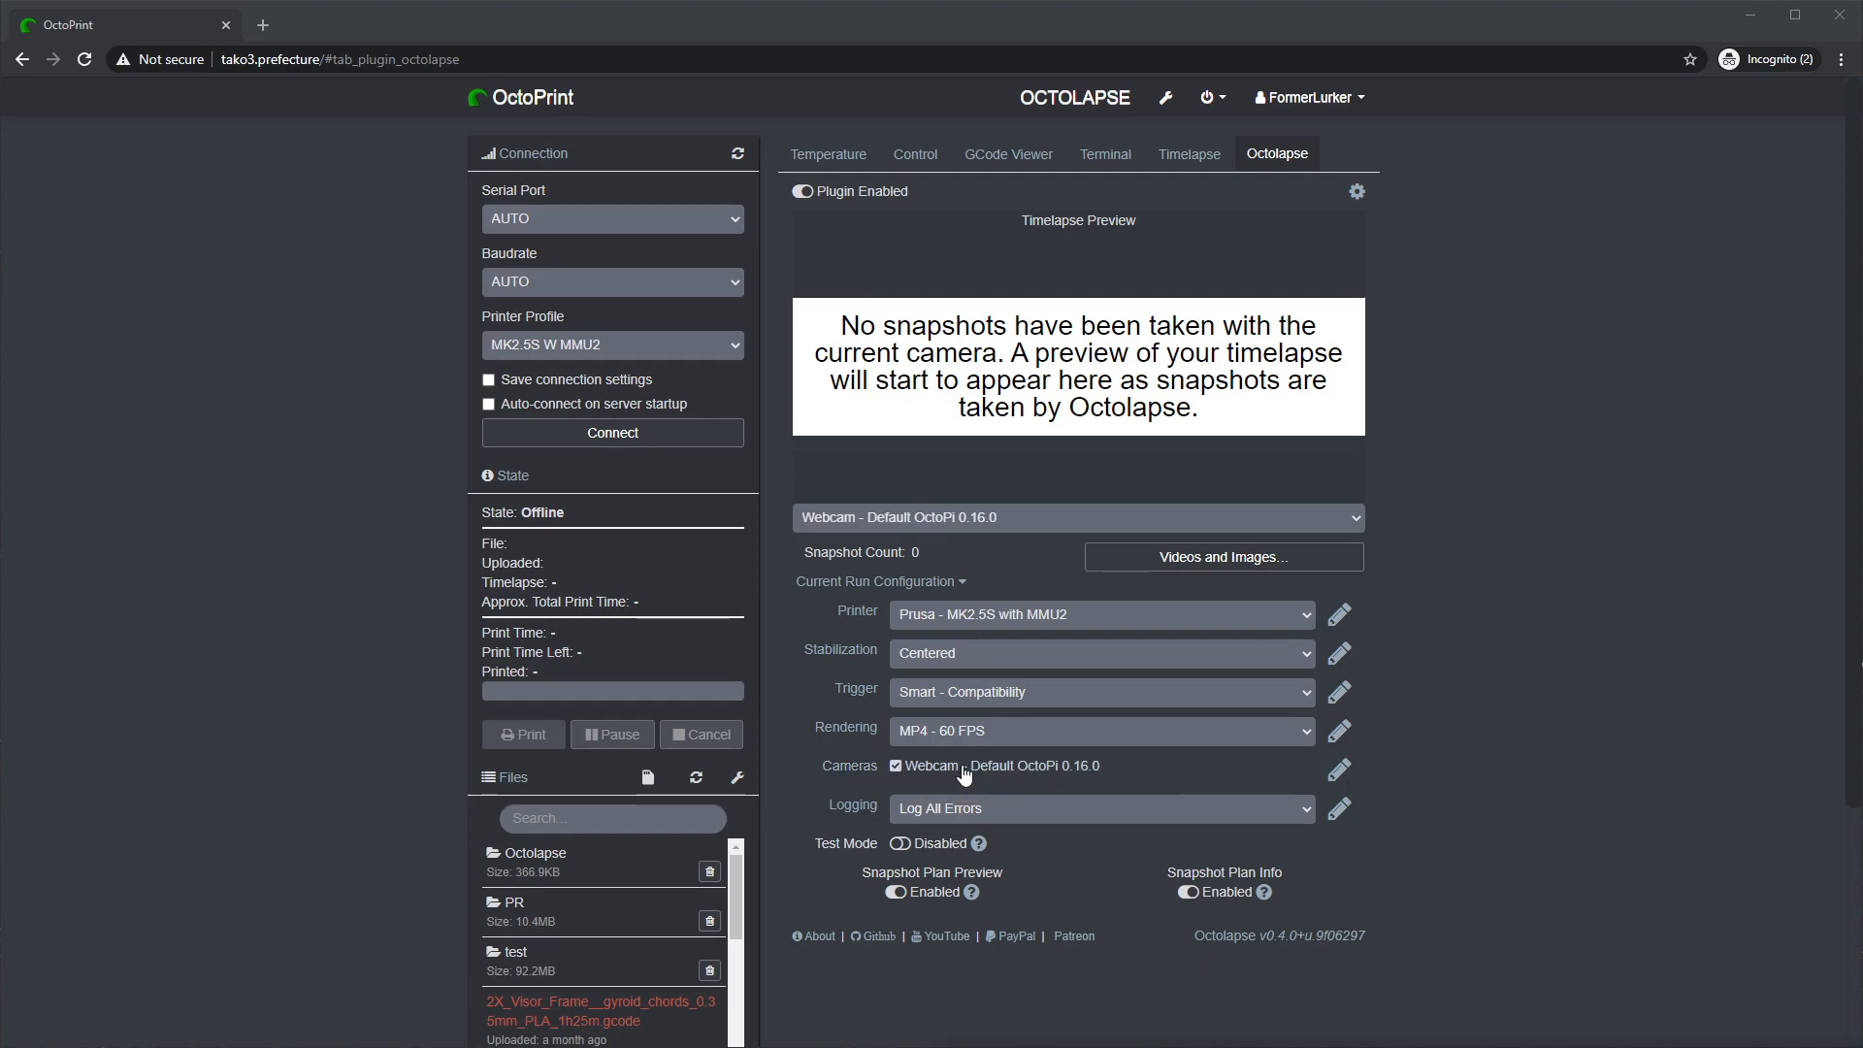
- In the OctoPrint run configuration, disable and re-enable the default webcam, and keep Log All Errors as the logging profile
click(895, 766)
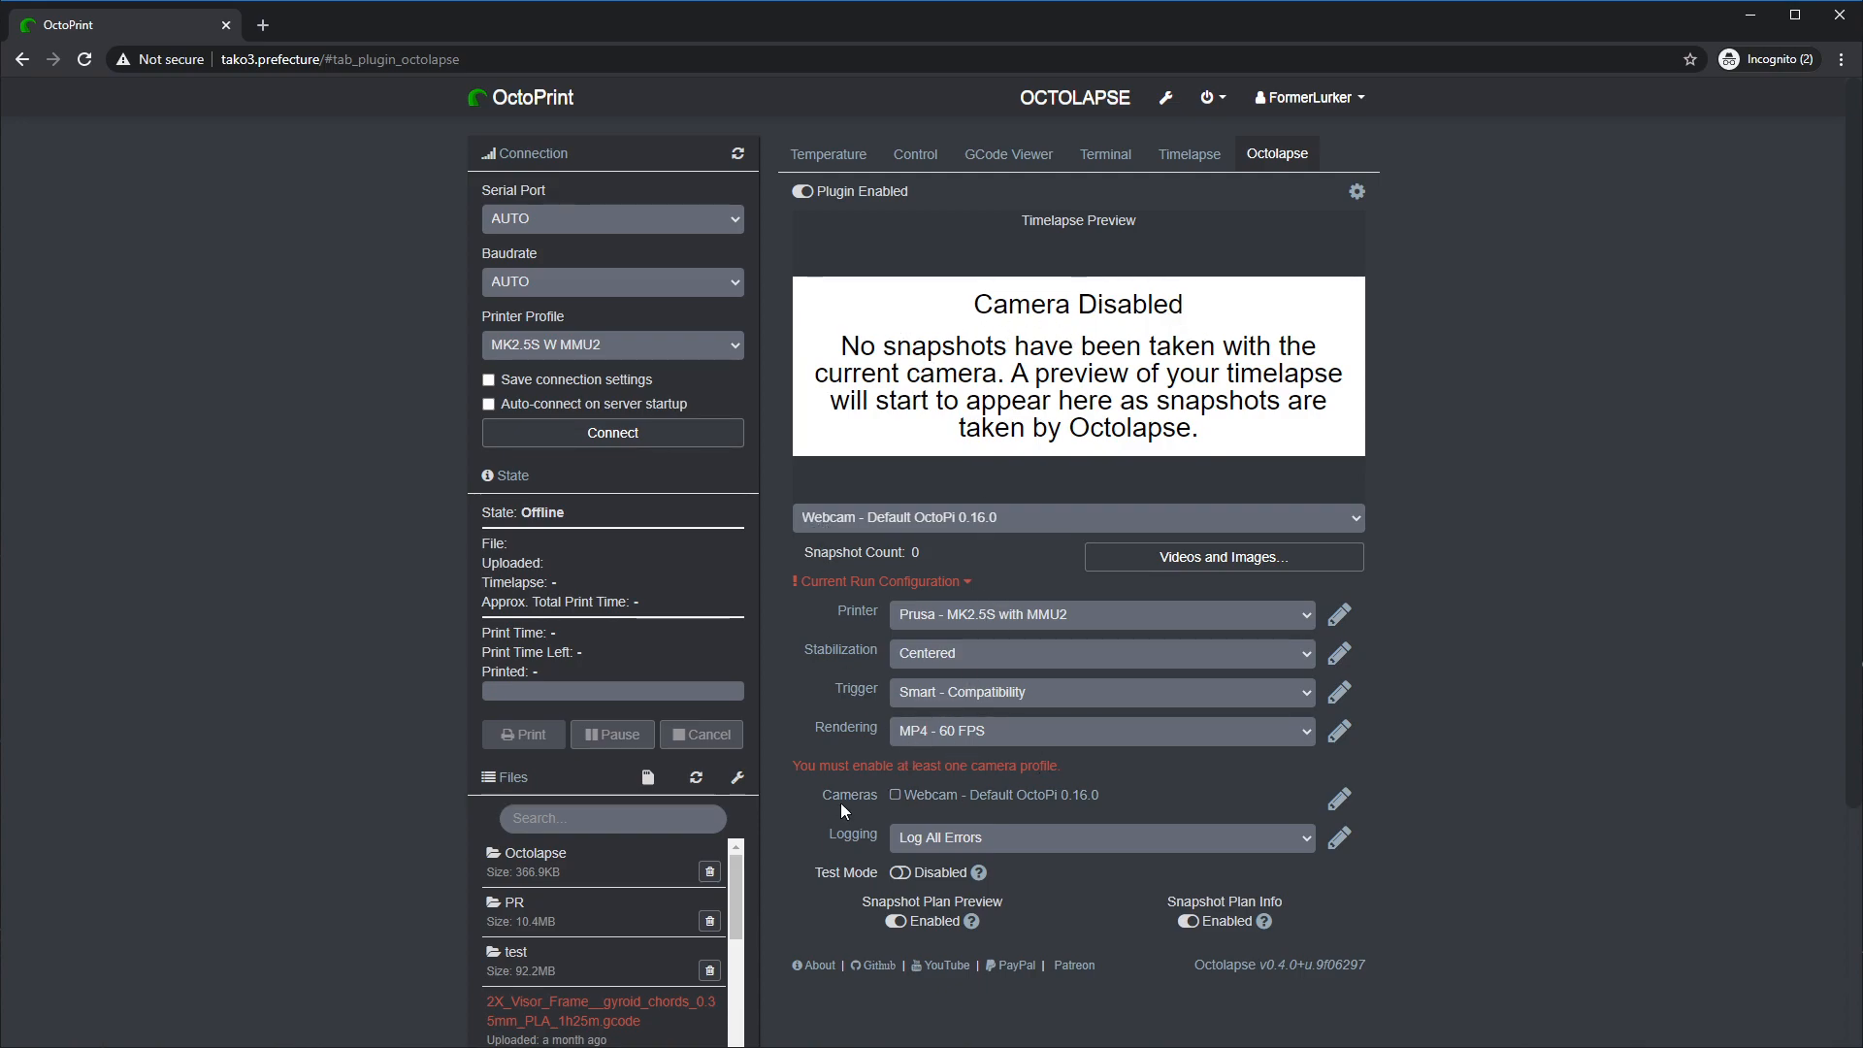
click(895, 796)
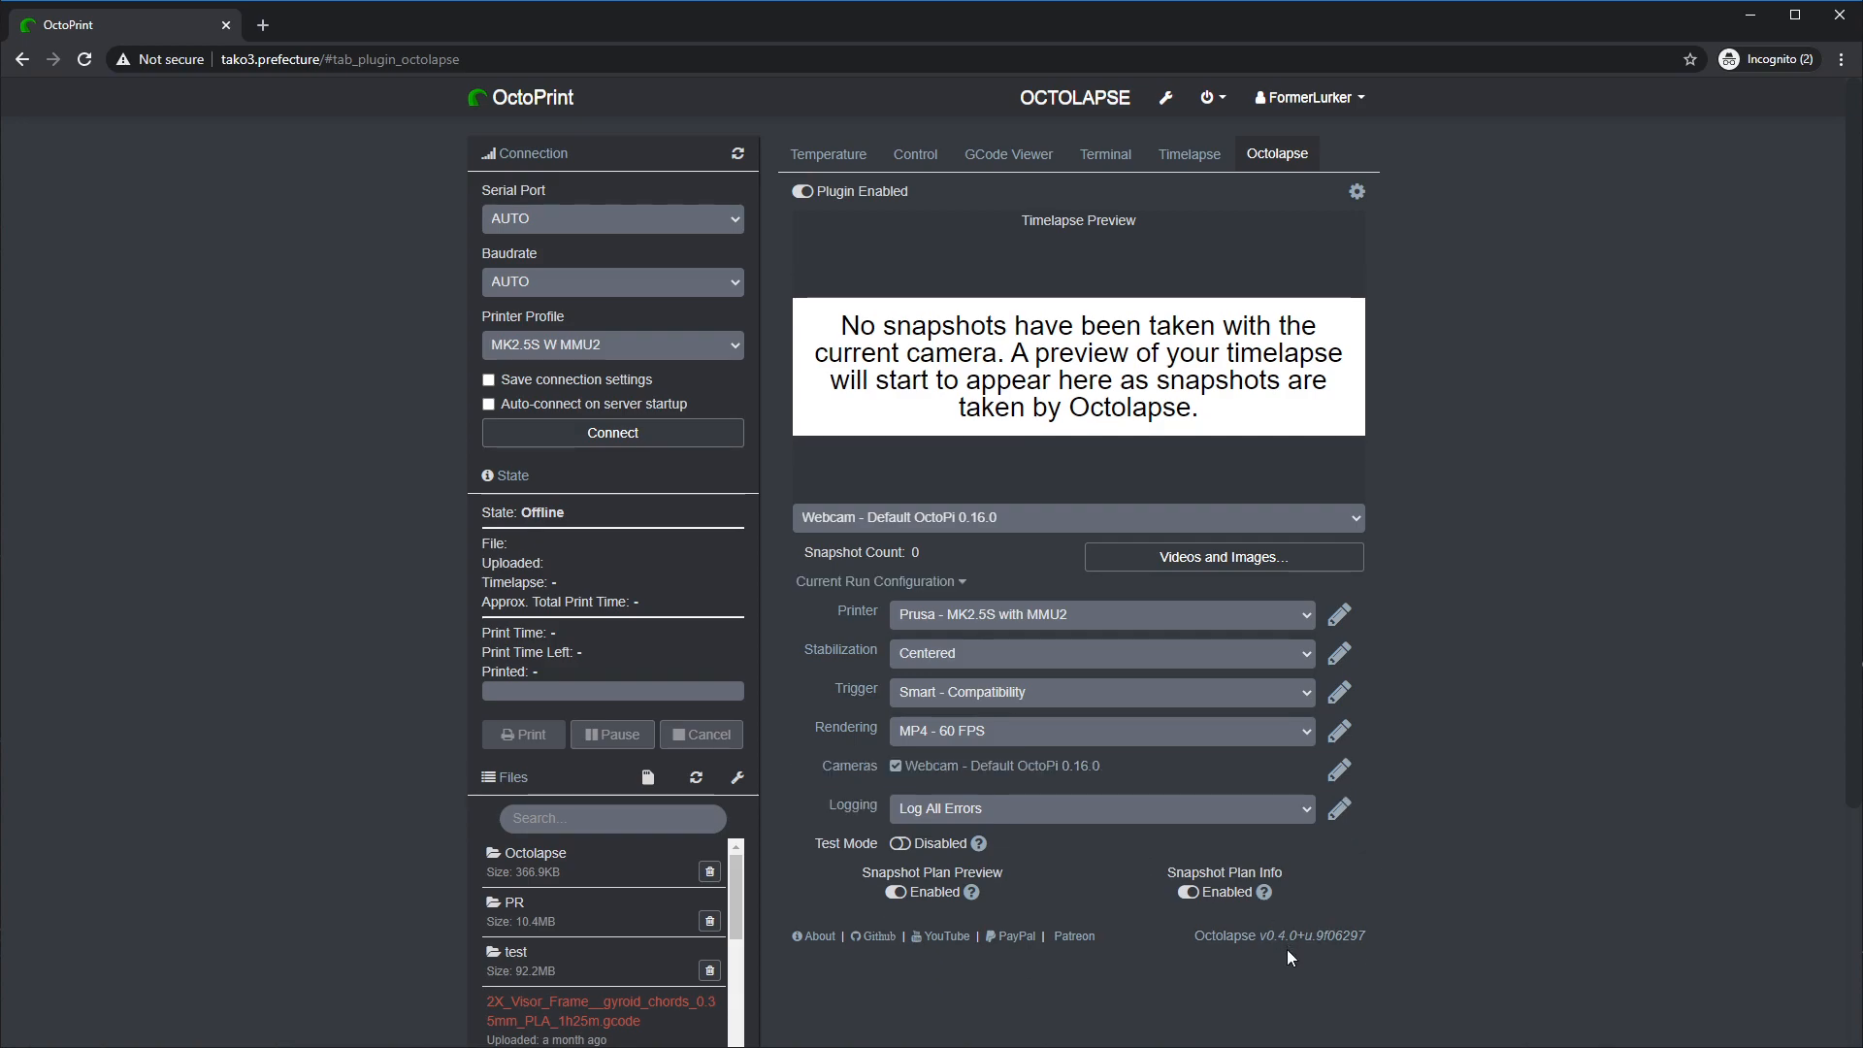
click(980, 812)
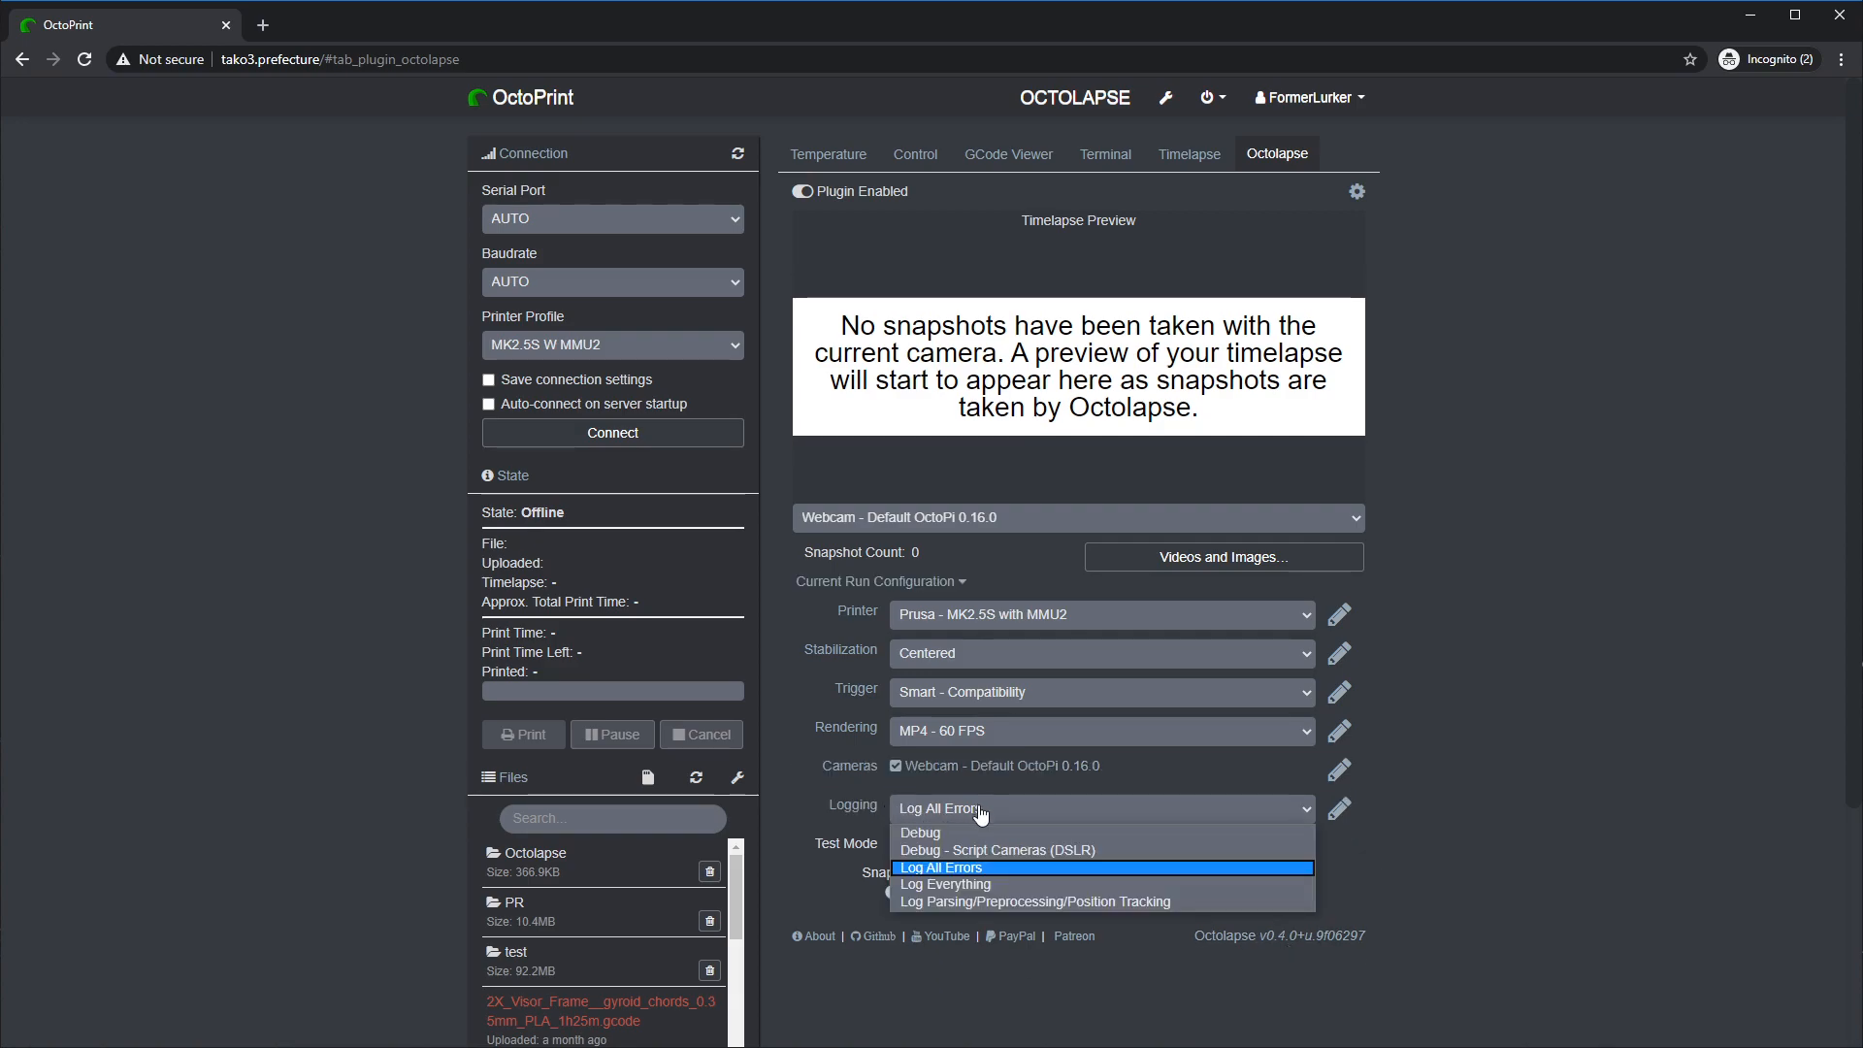
click(978, 871)
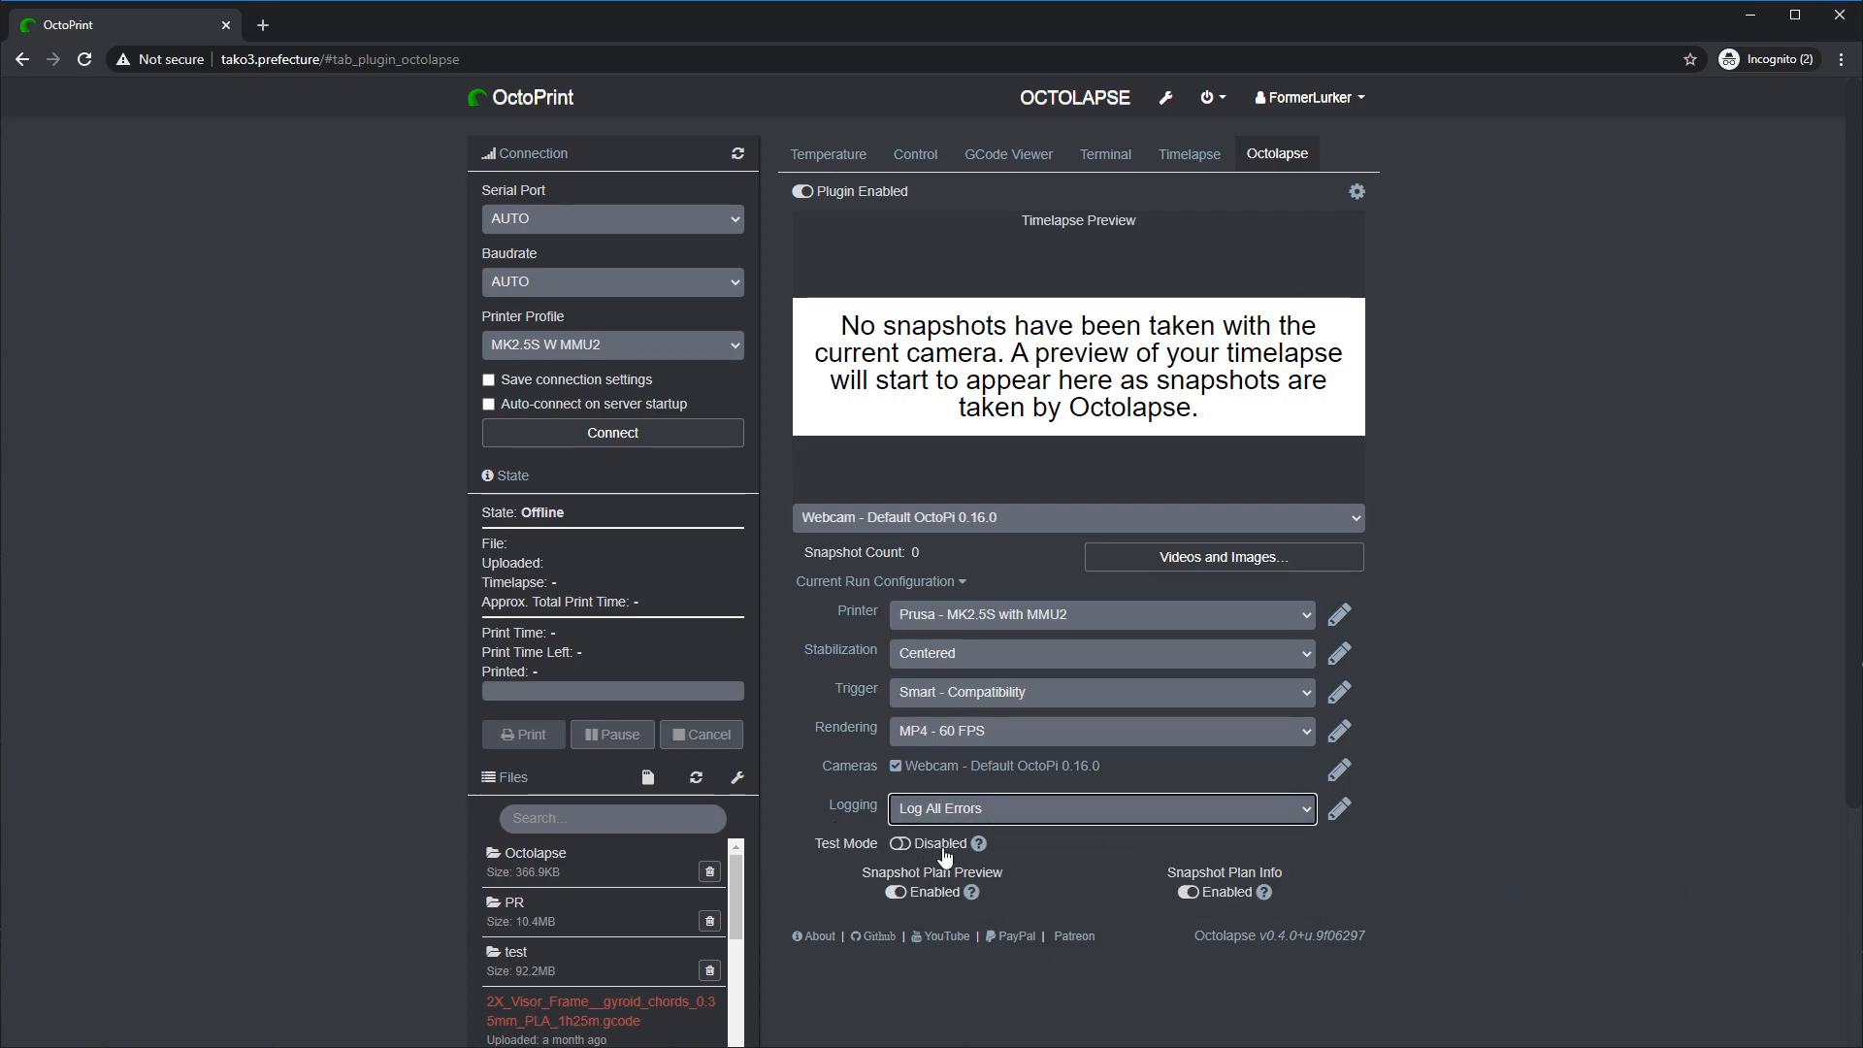
- Enable Test Mode in the current run configuration and read the notice above the timelapse preview
click(899, 846)
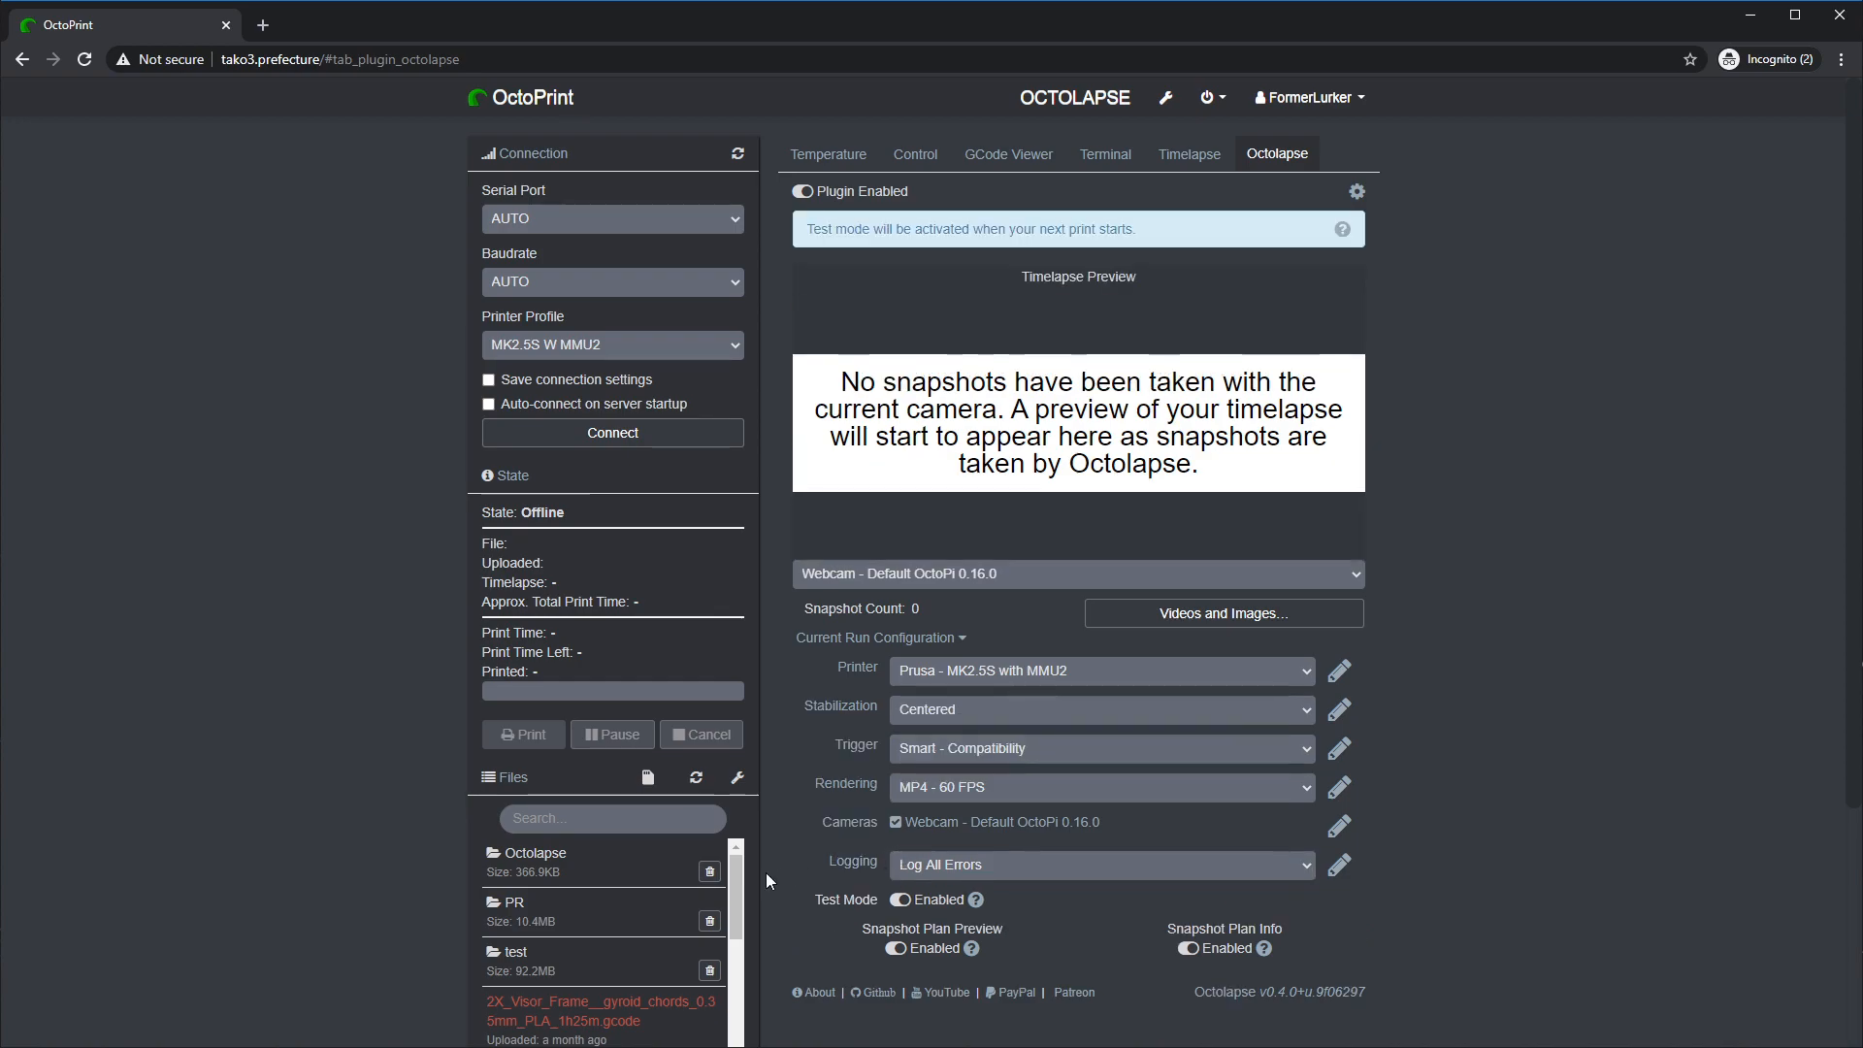
drag(808, 230, 1165, 231)
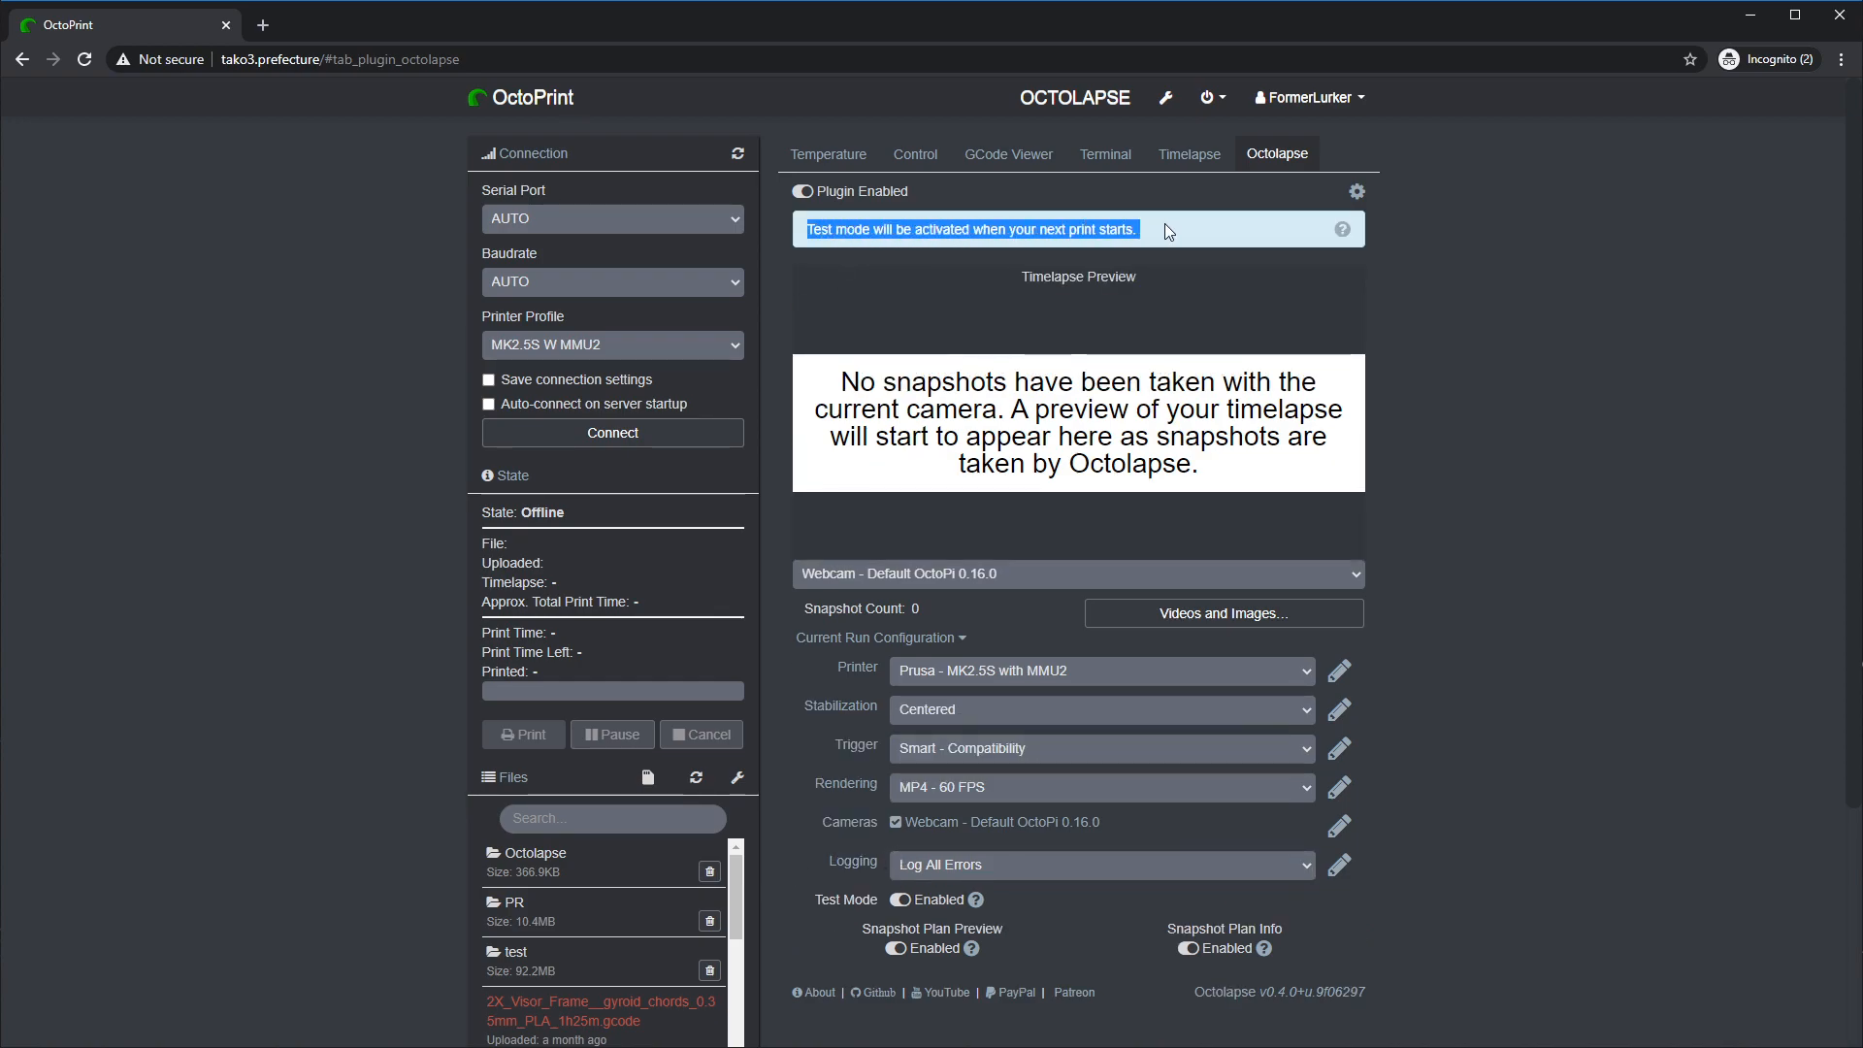
click(938, 270)
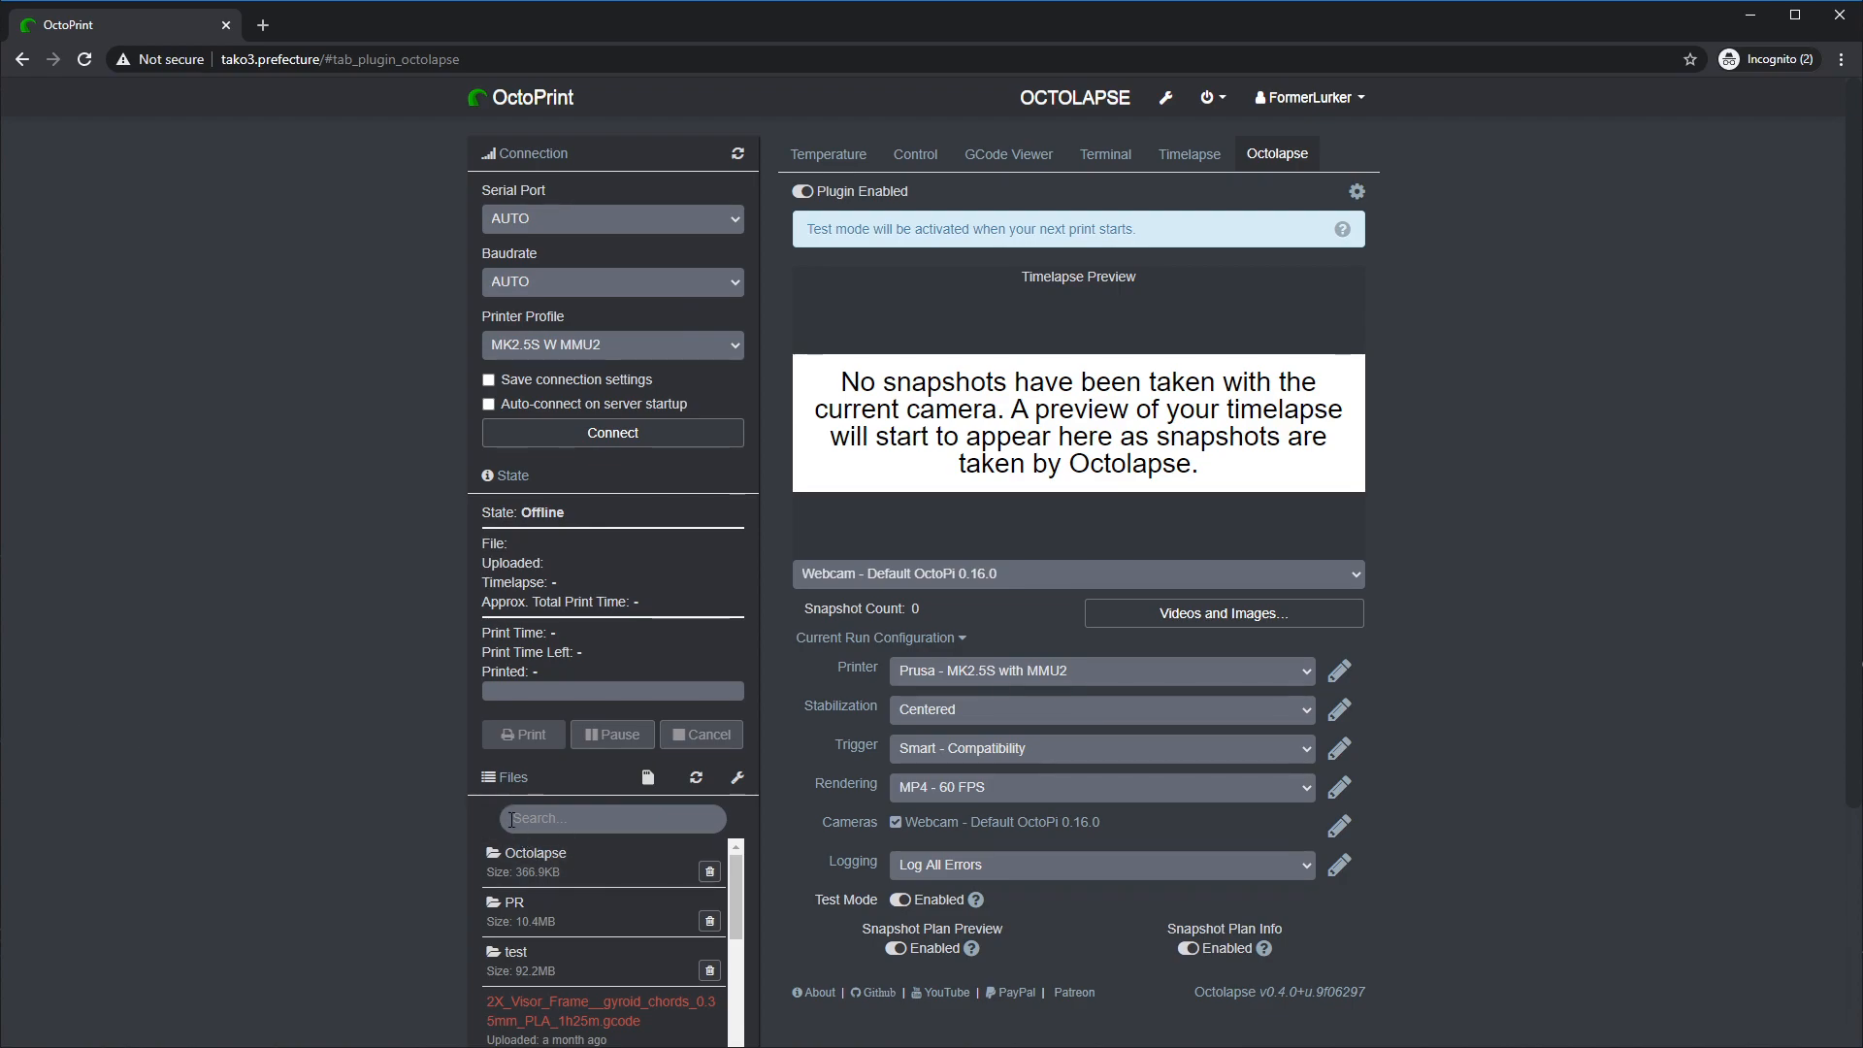
- Connect to the printer with AUTO serial port and baudrate, and limit the file list to locally stored files
click(496, 852)
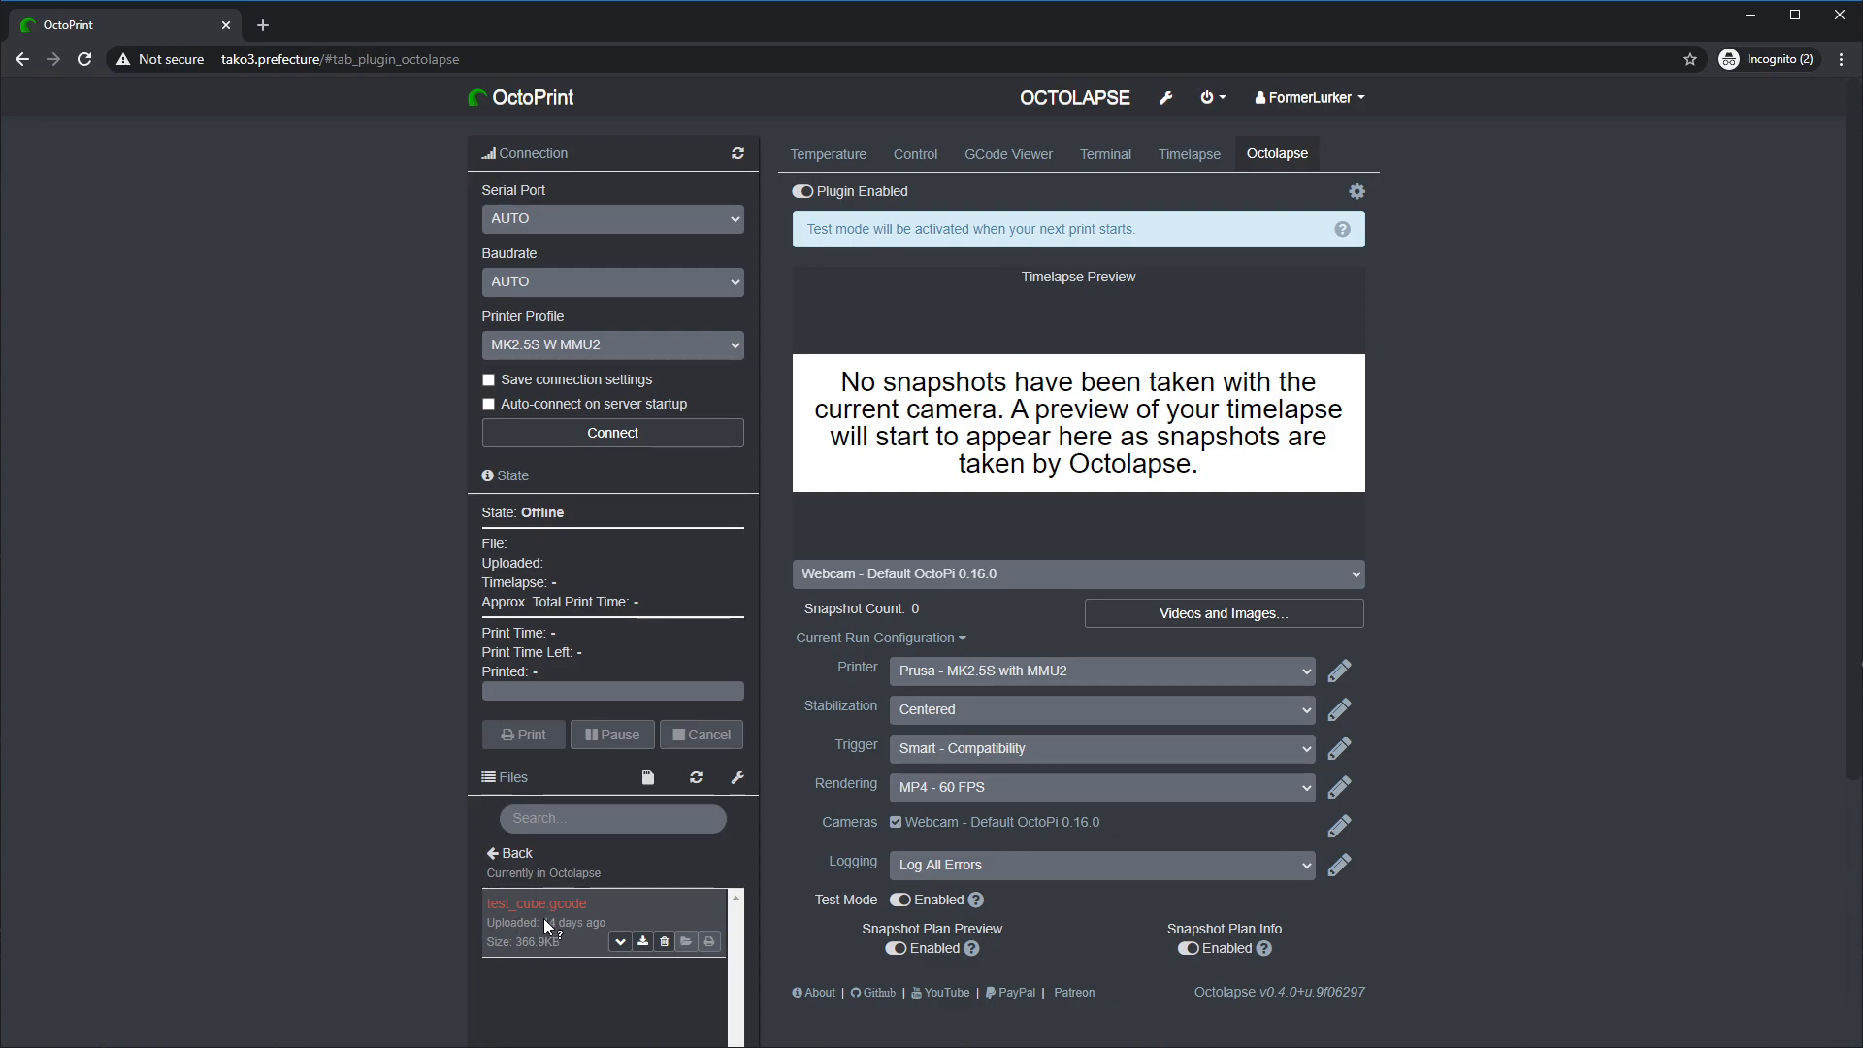
click(631, 438)
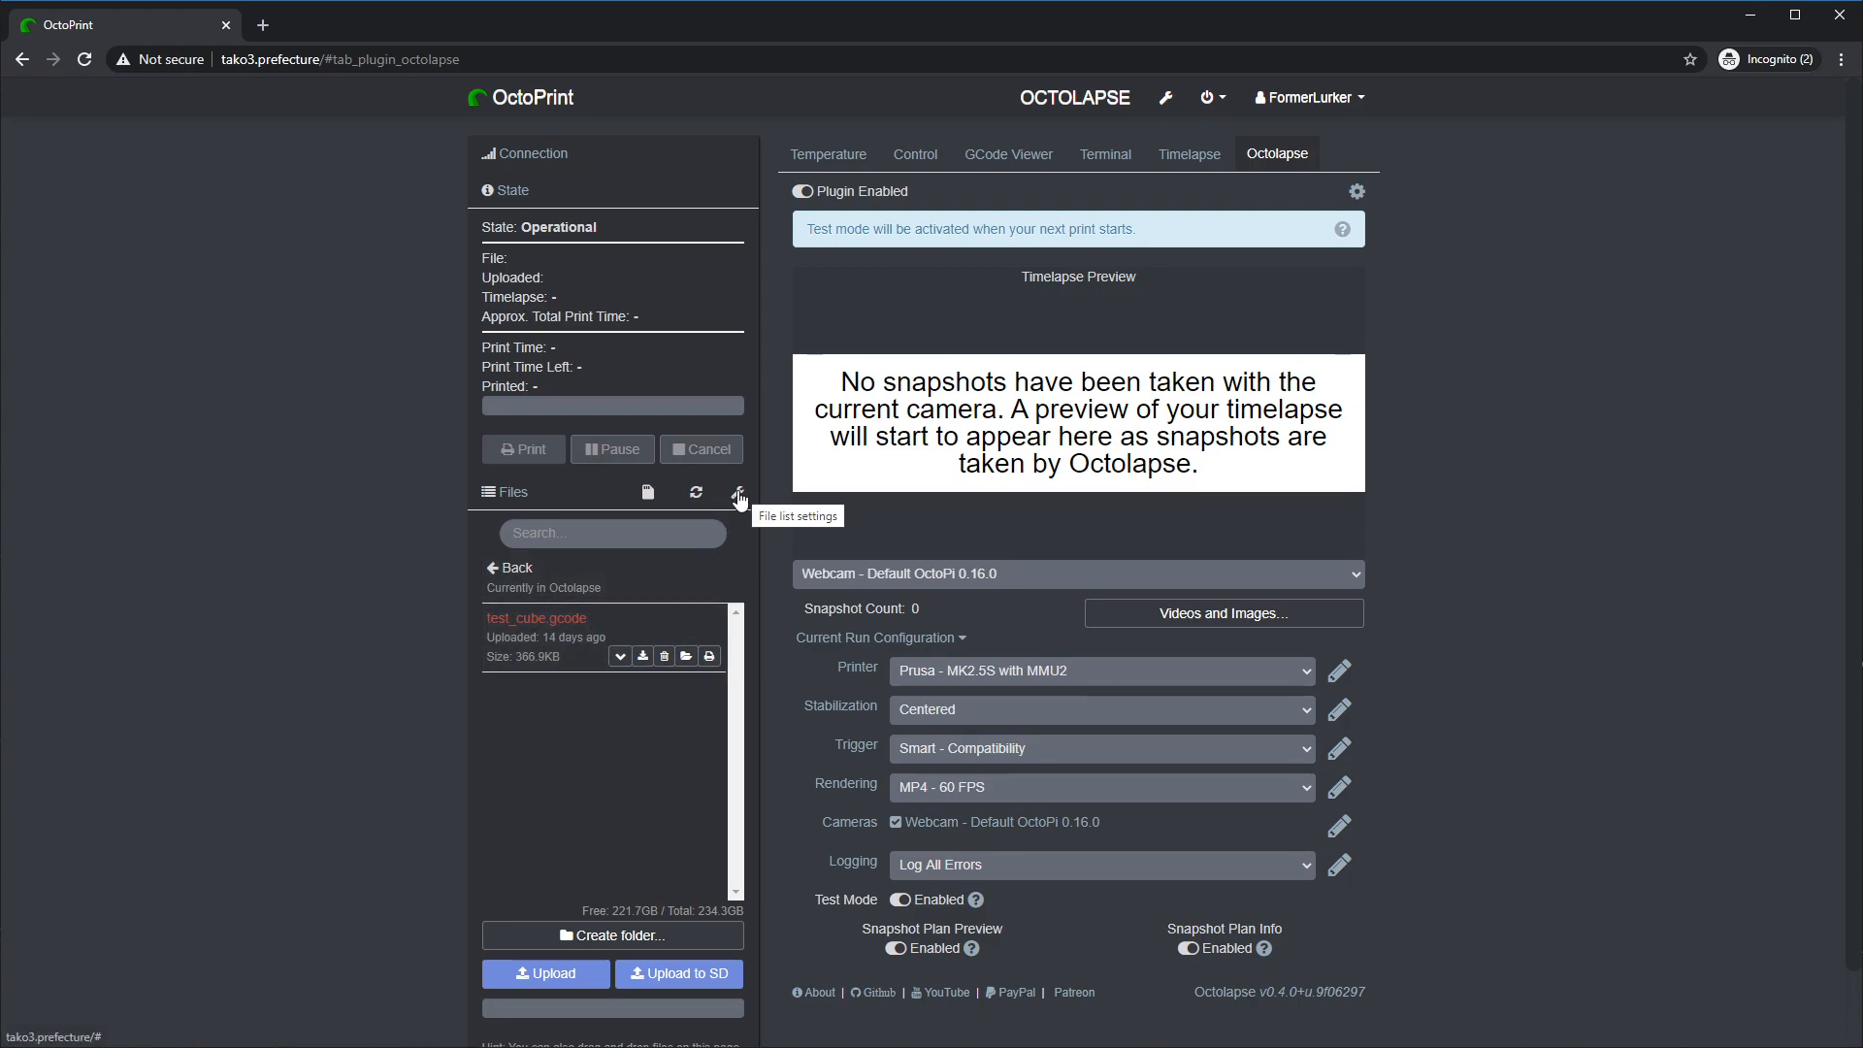
click(739, 497)
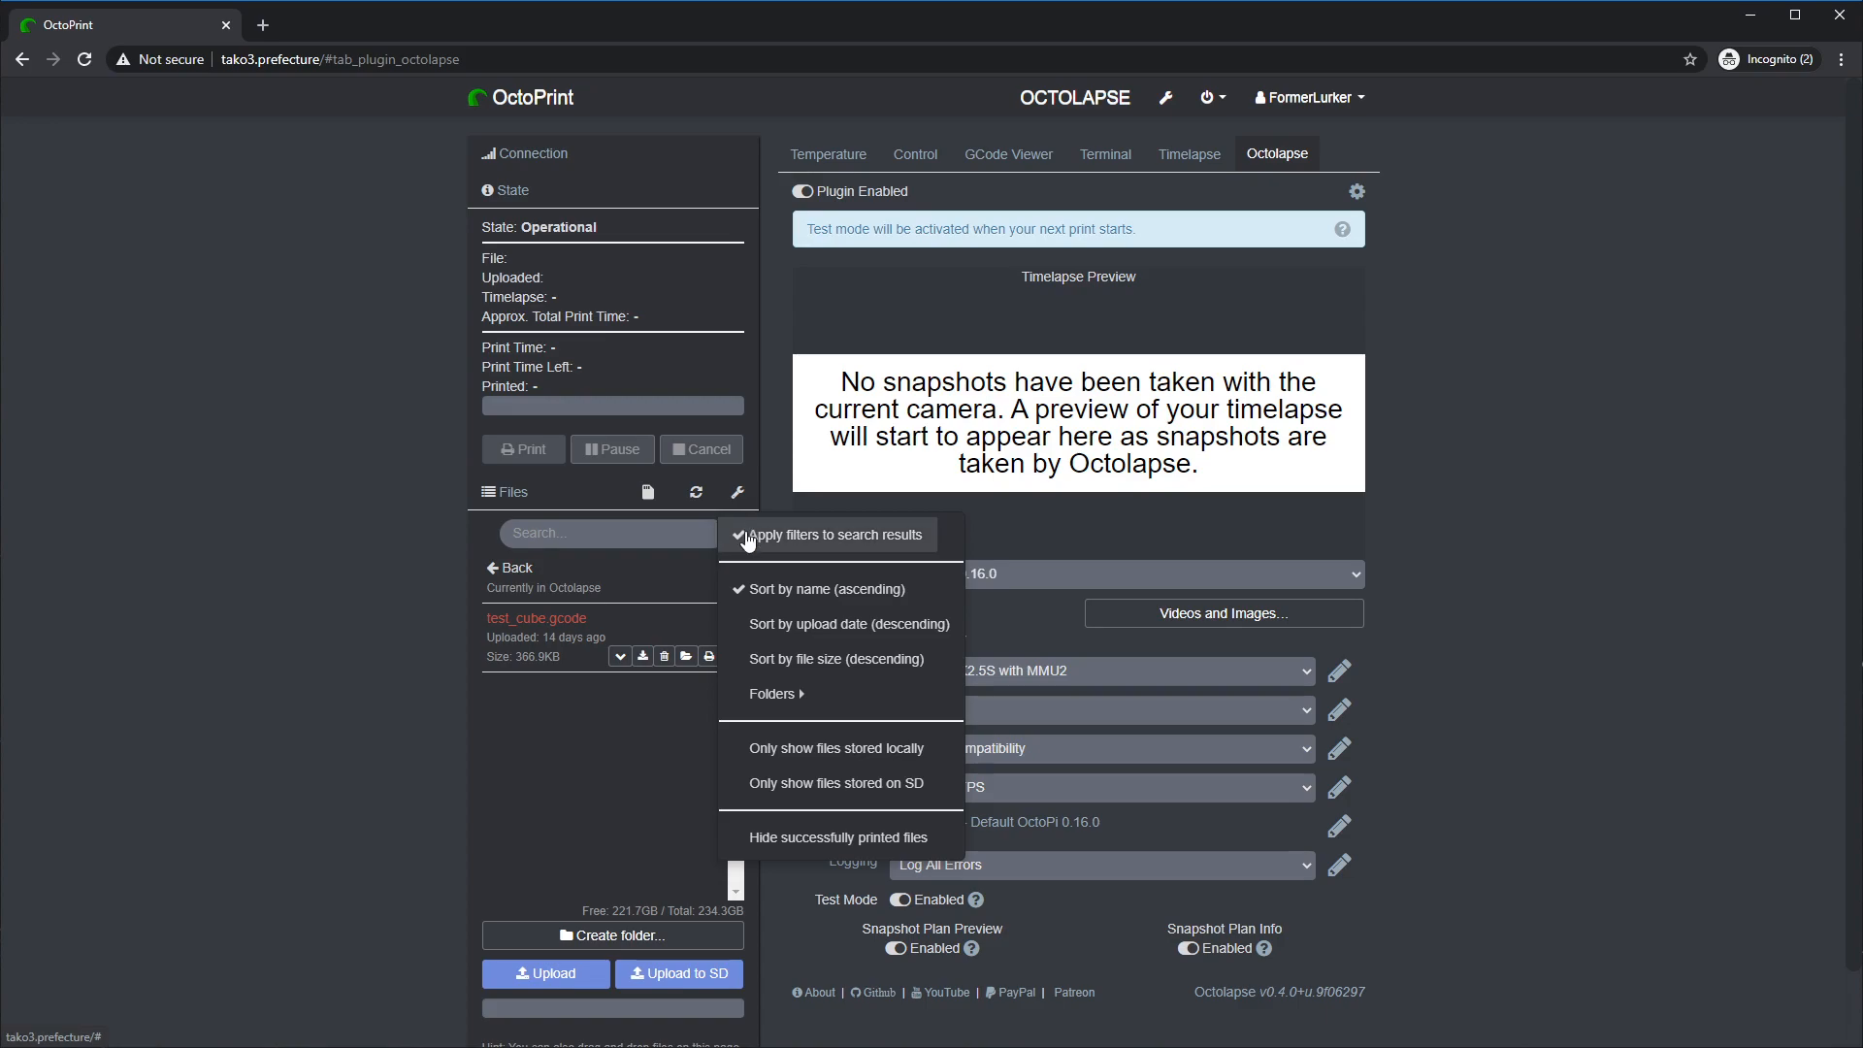
click(856, 755)
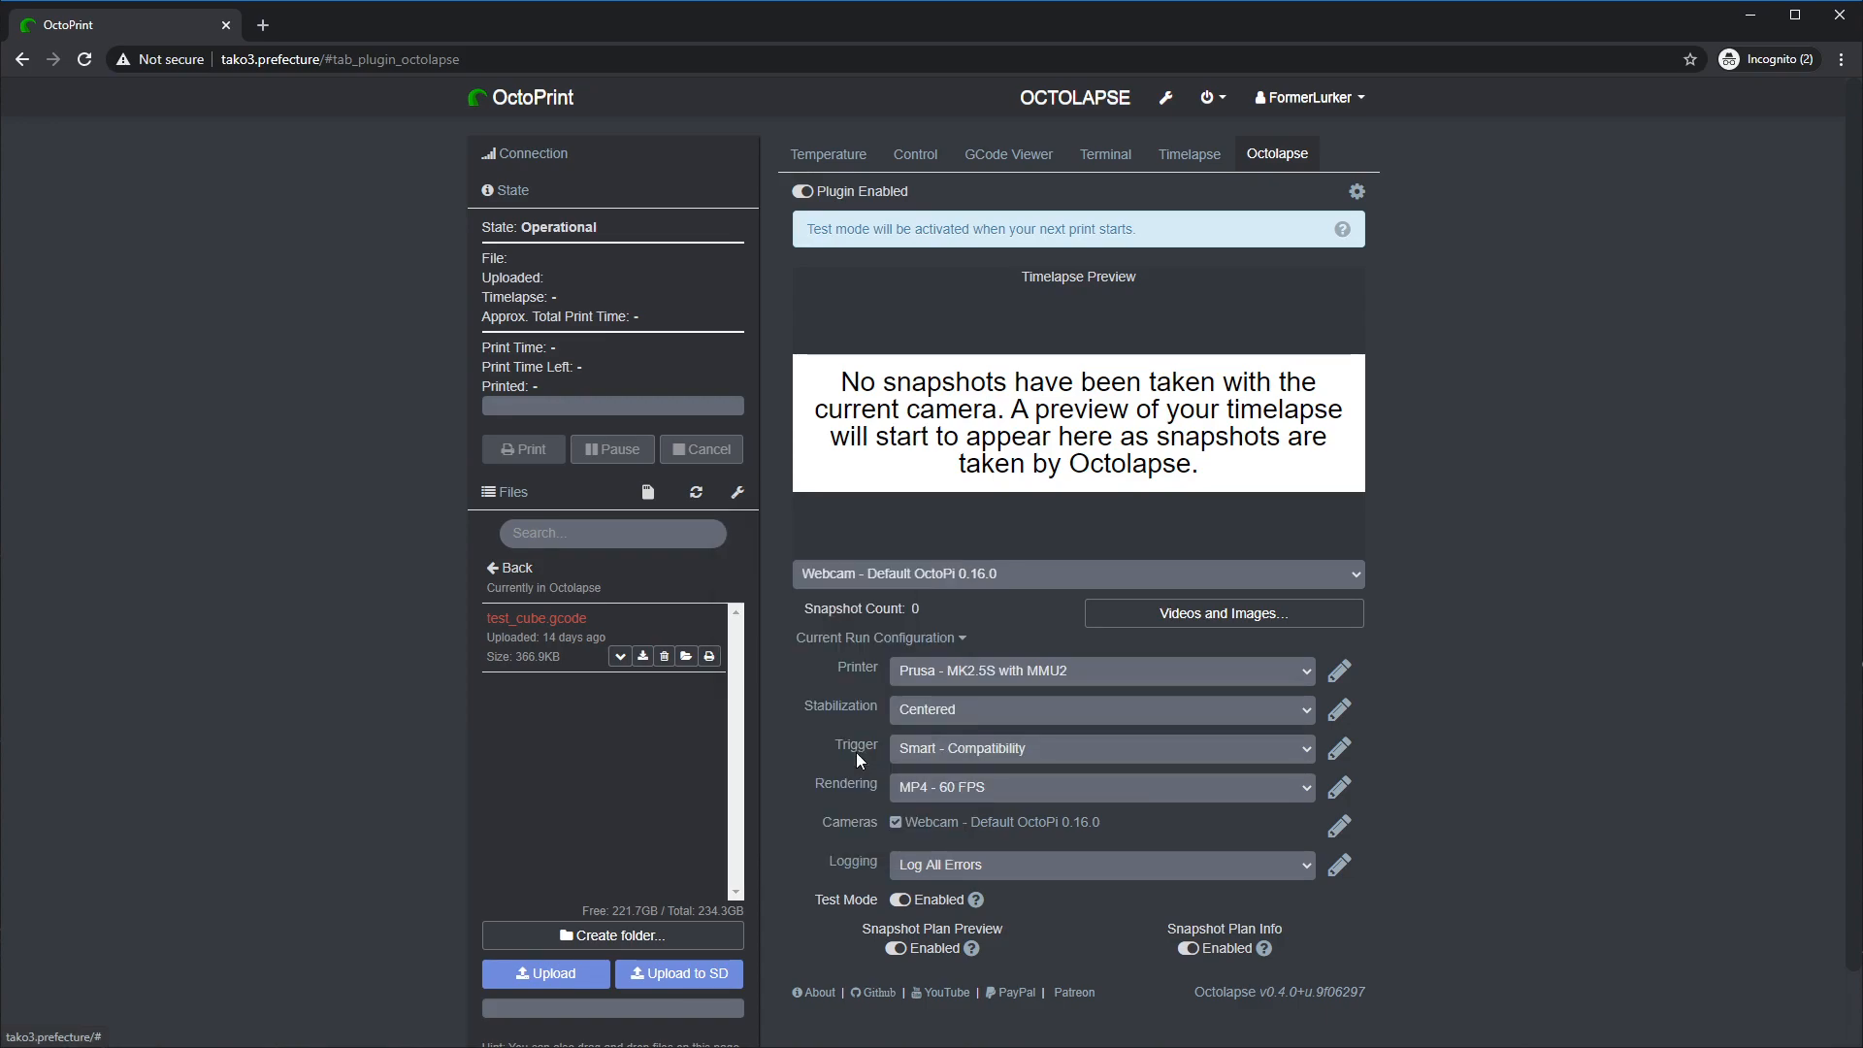
- Load test_cube.gcode from the Octolapse folder and start printing it
click(525, 573)
scroll(574, 708, down, 4)
scroll(574, 724, up, 4)
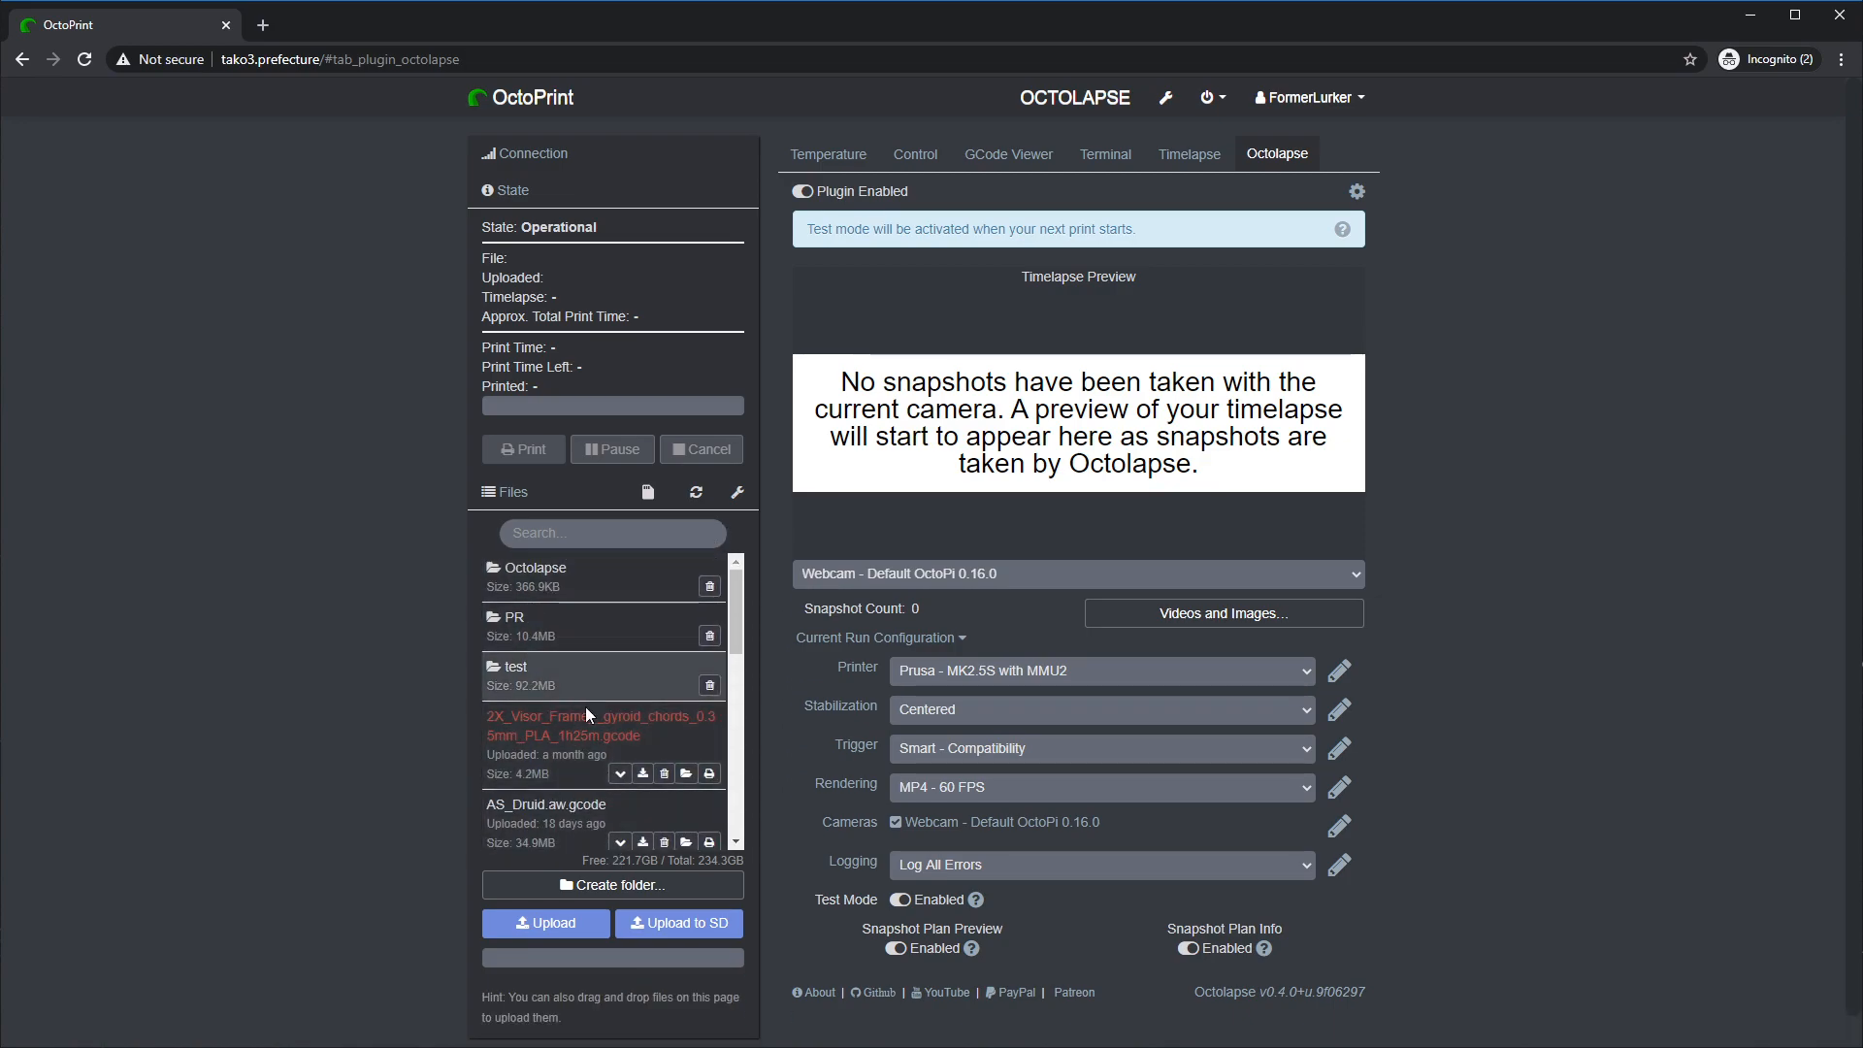
click(543, 577)
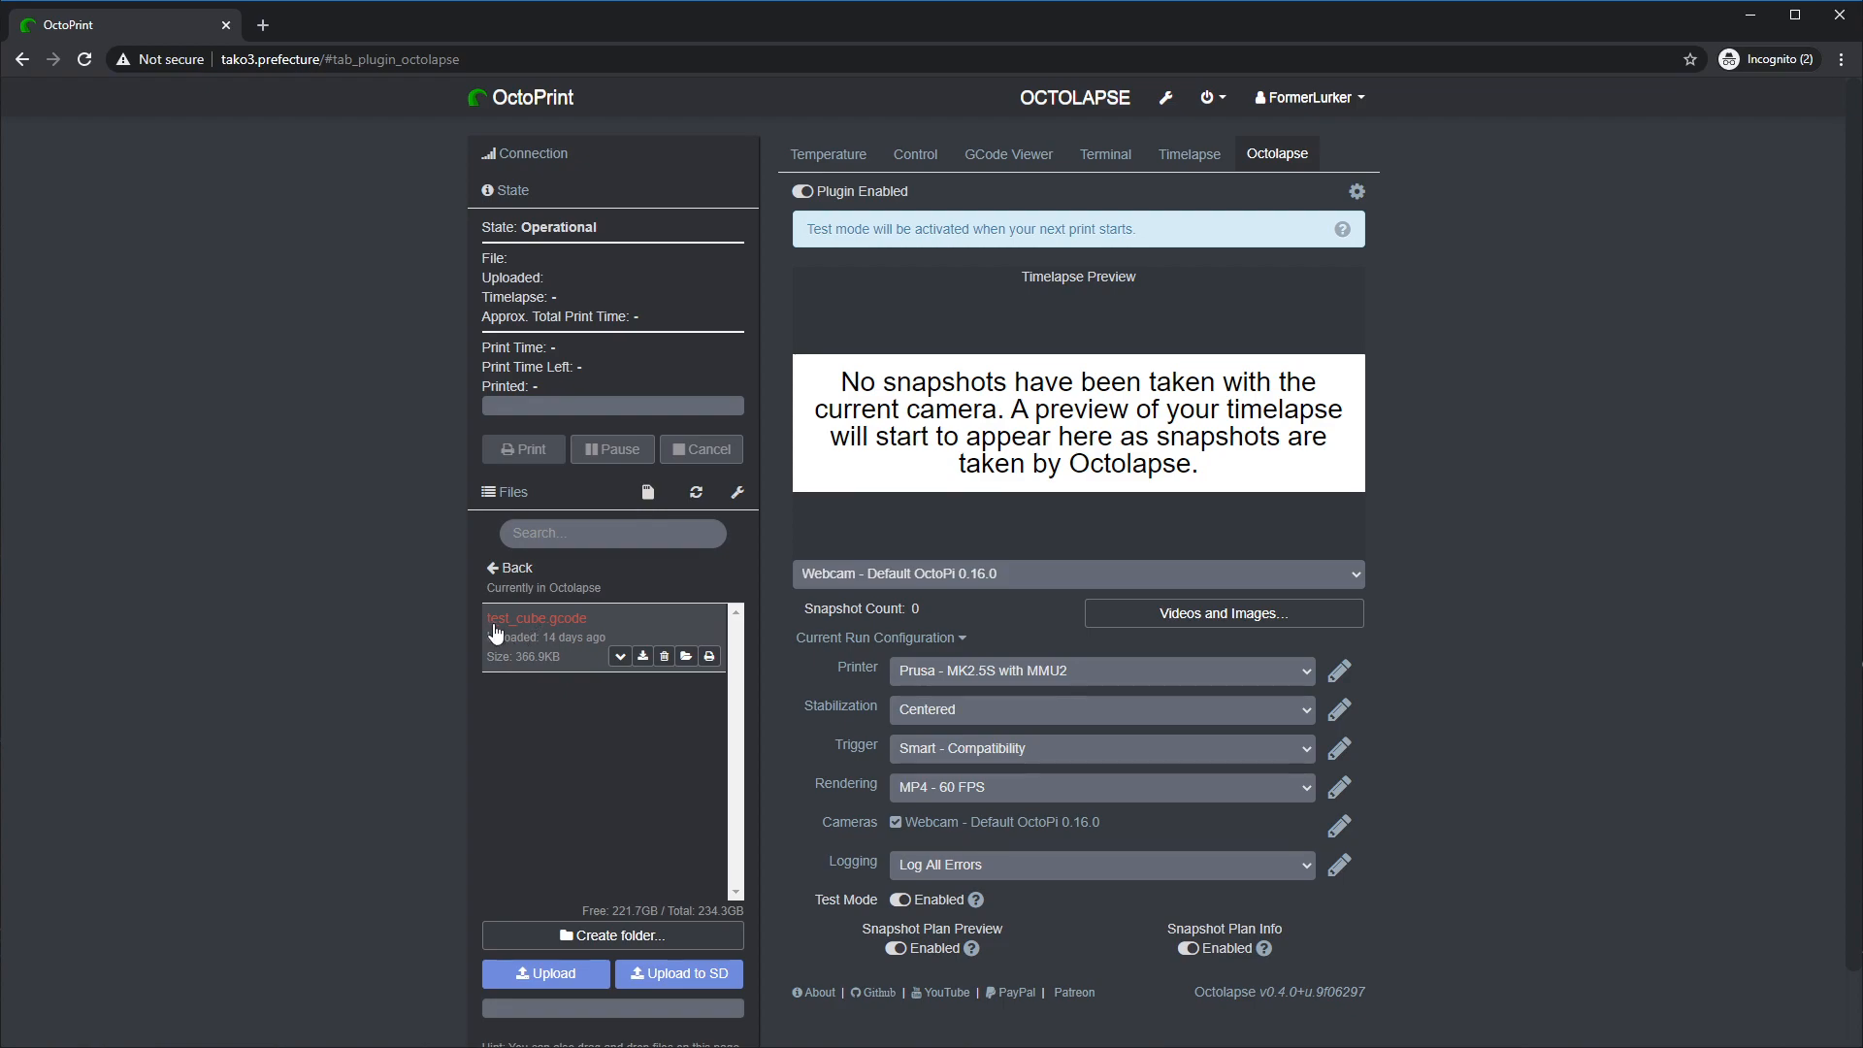
click(544, 622)
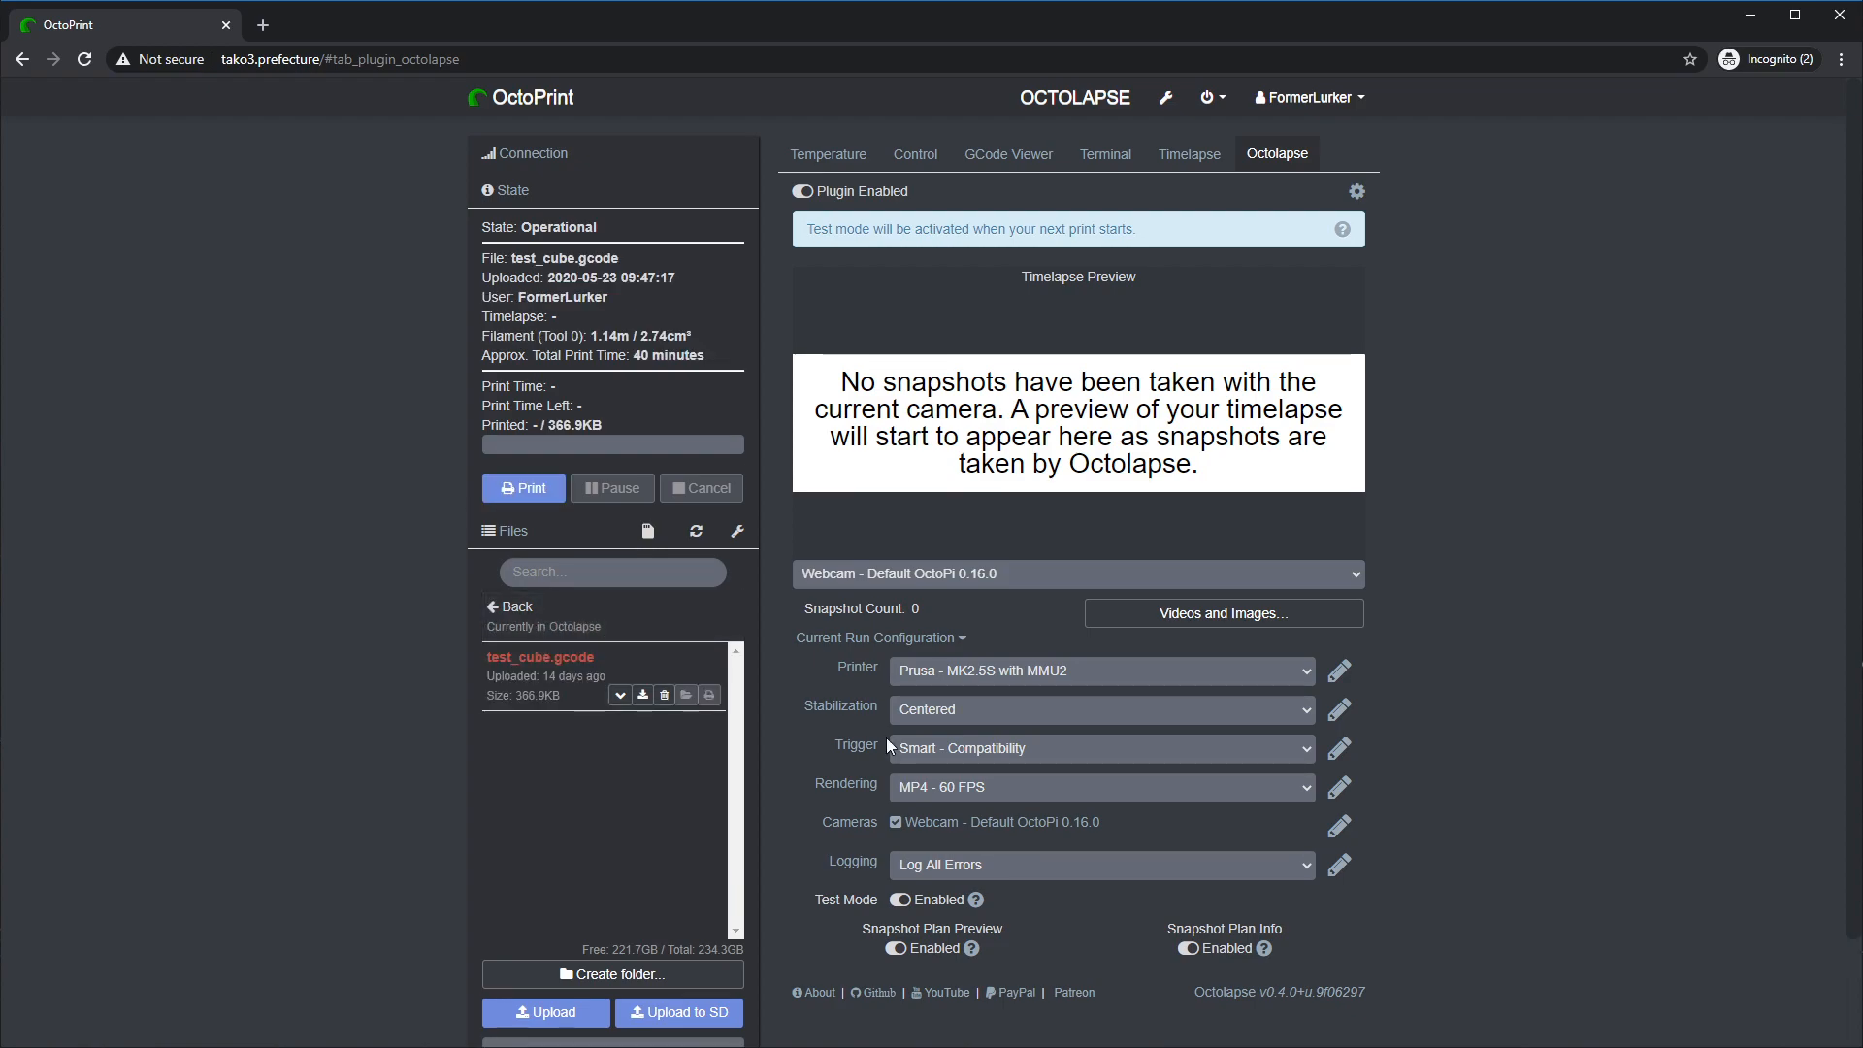
click(524, 493)
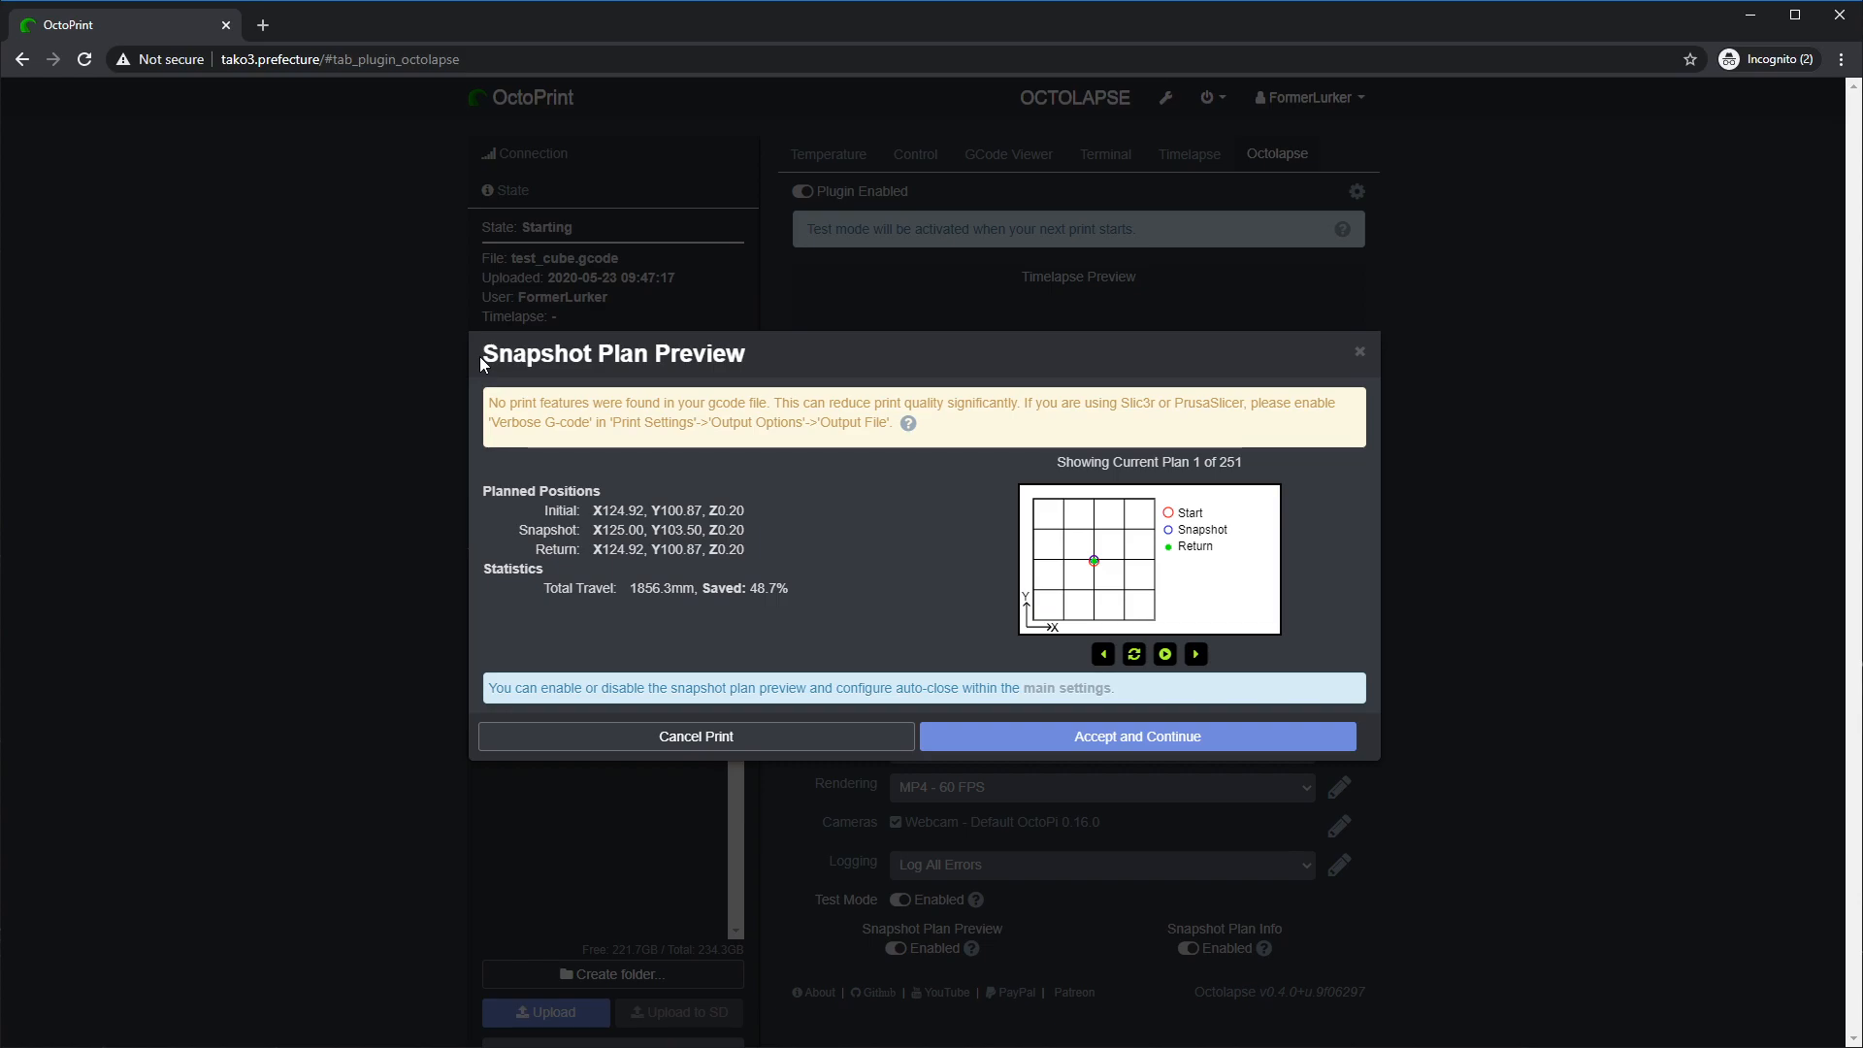
- Examine the Snapshot Plan Preview, including its plan counter and the warning about print features
drag(482, 364, 803, 363)
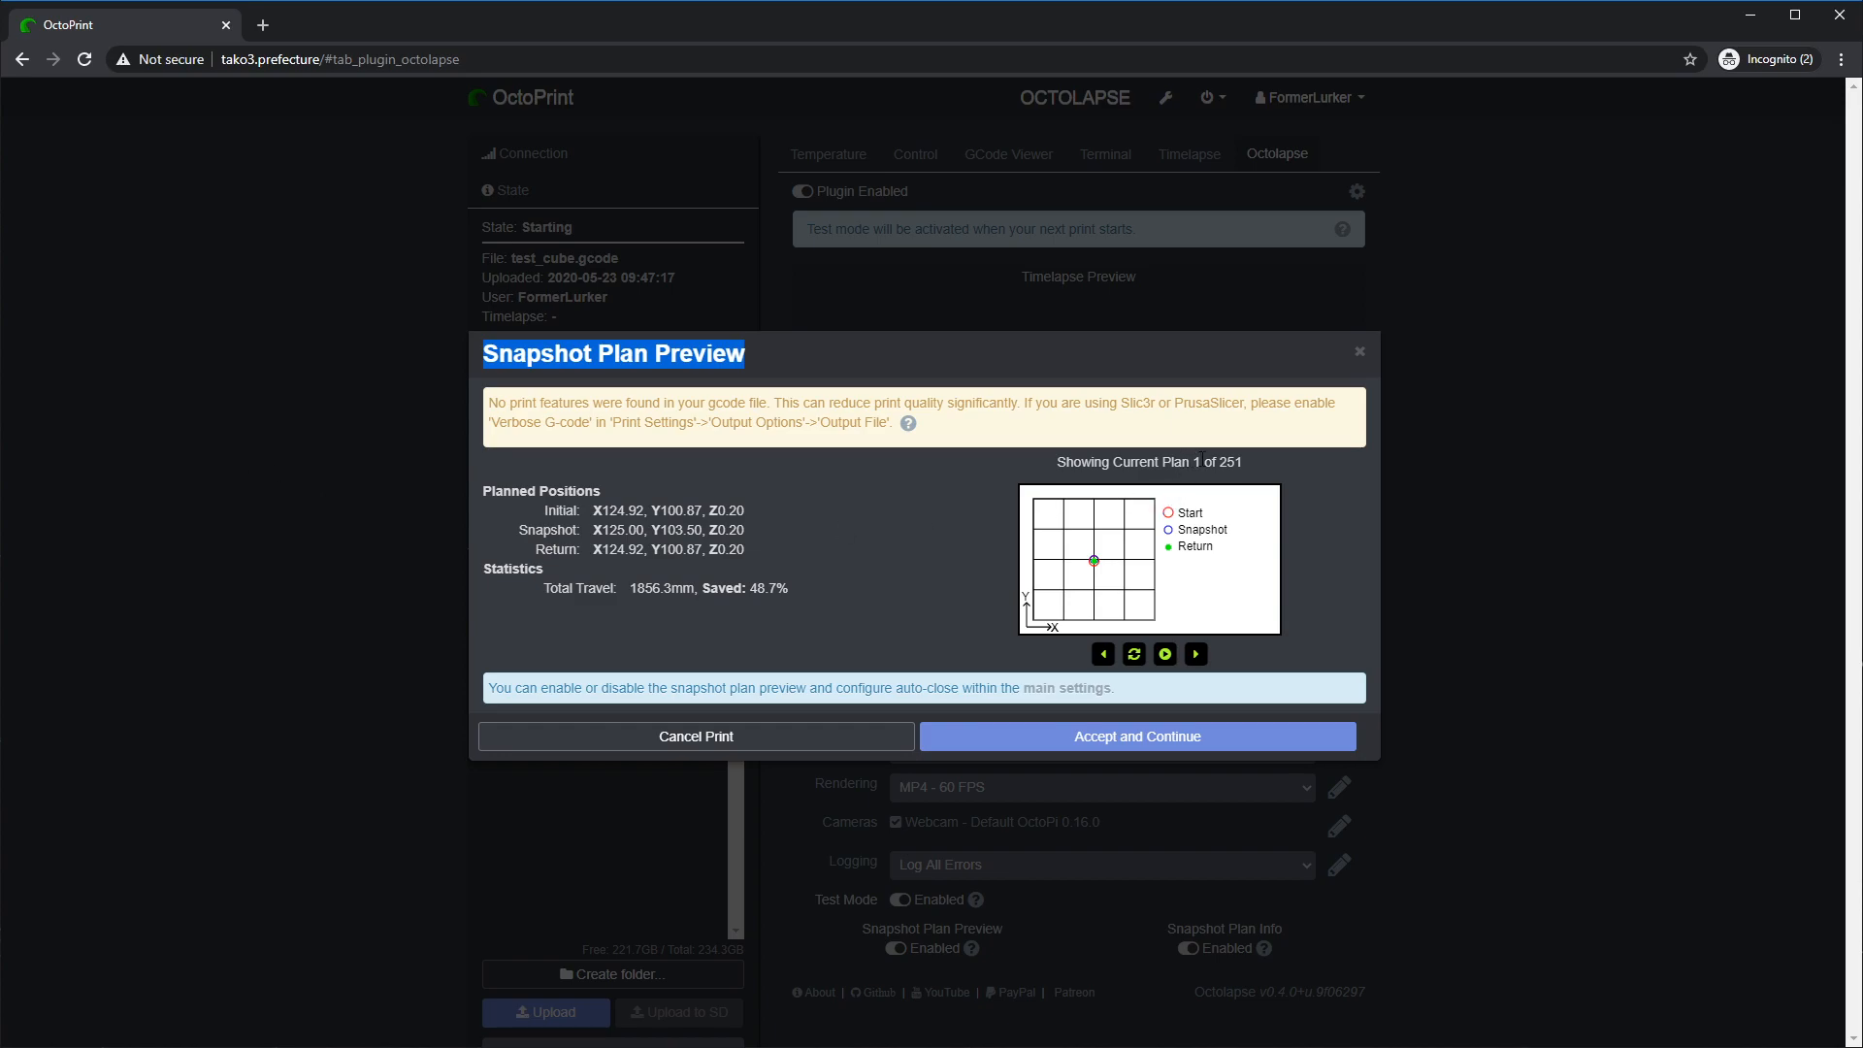
drag(1216, 462, 1227, 463)
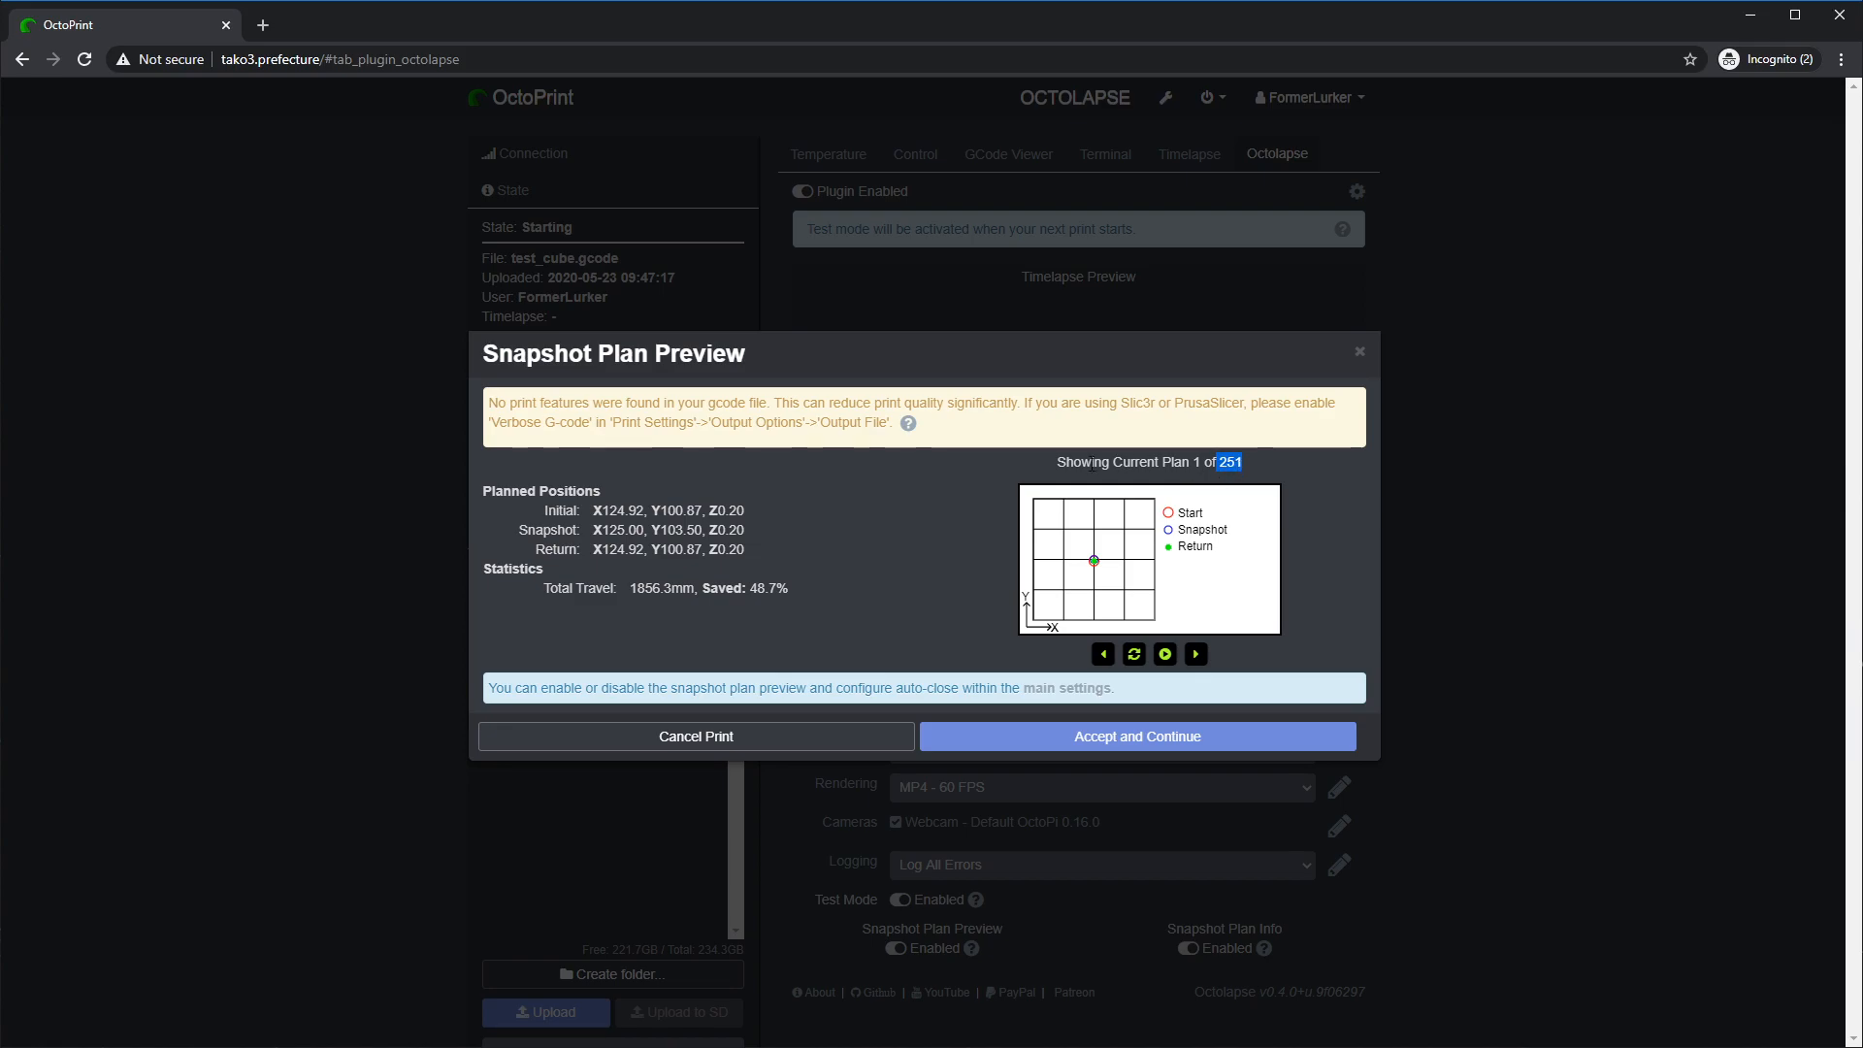
click(1230, 467)
triple_click(493, 402)
click(608, 459)
drag(511, 404, 590, 405)
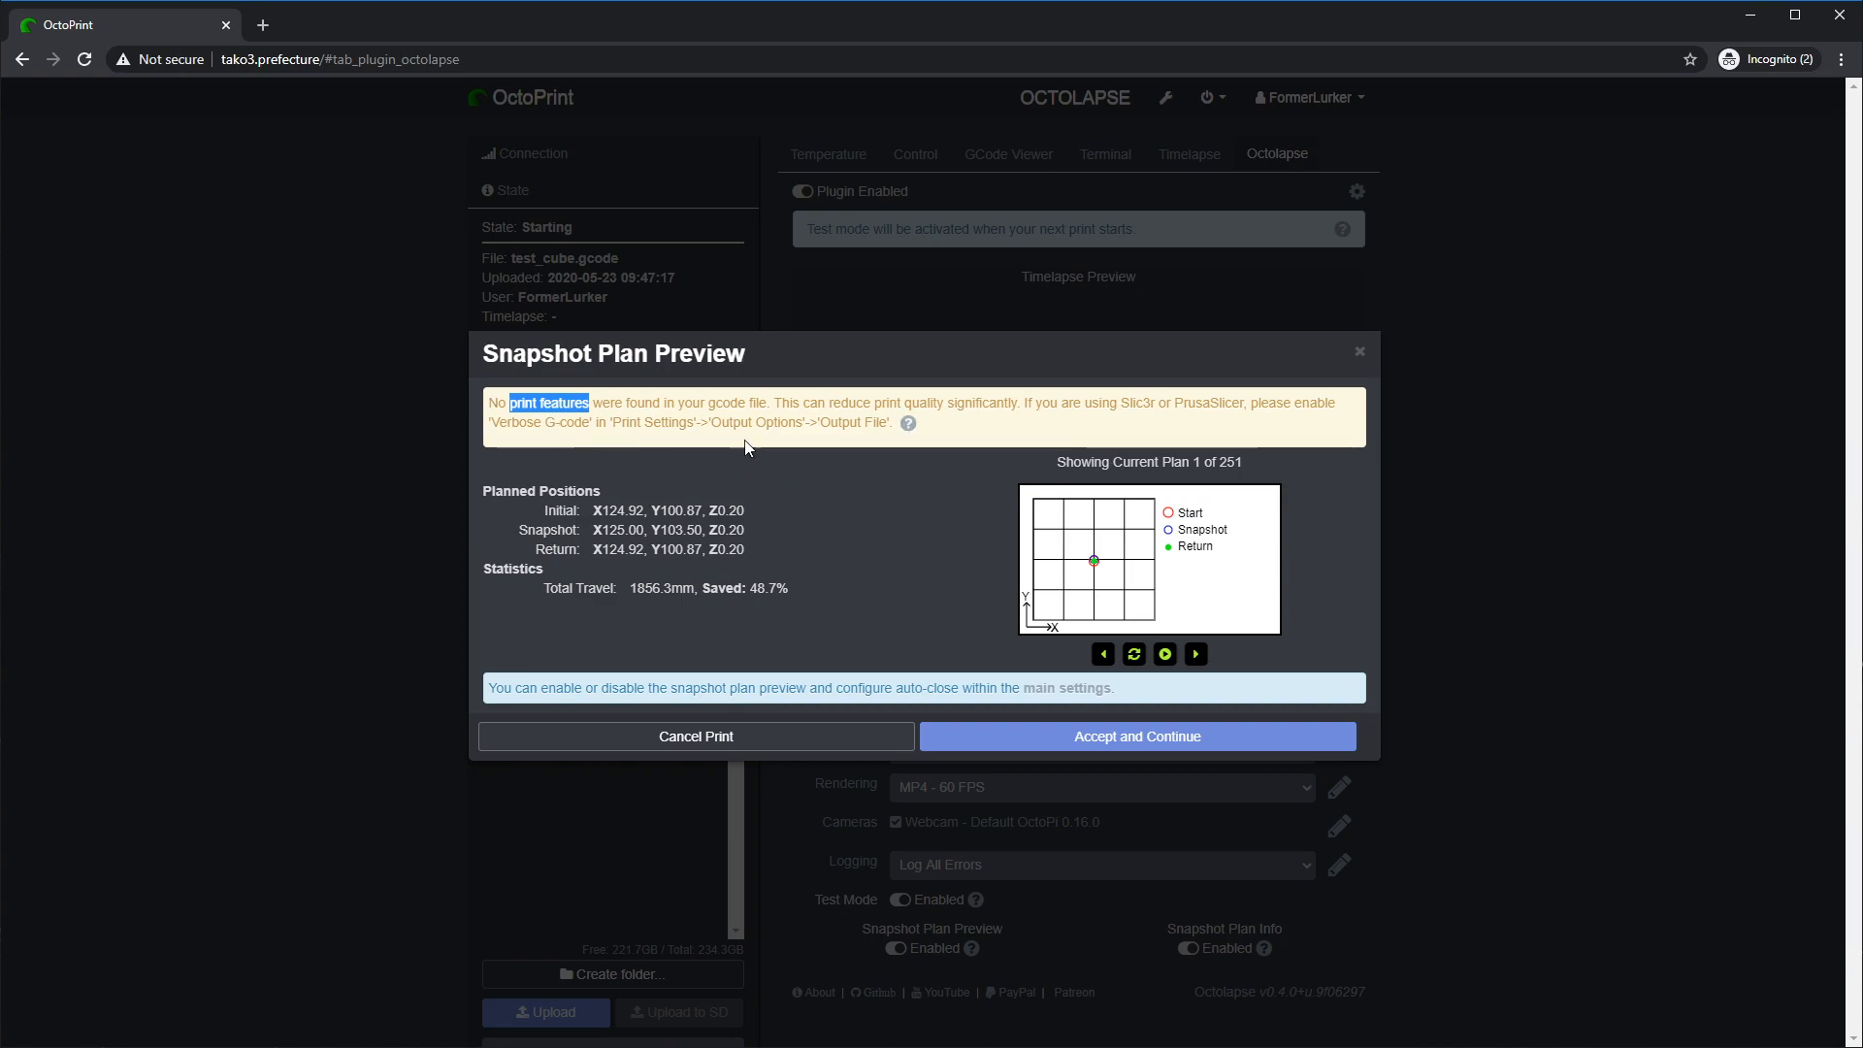
- Read the help on the missing print features warning in the Snapshot Plan Preview, then close it
click(908, 423)
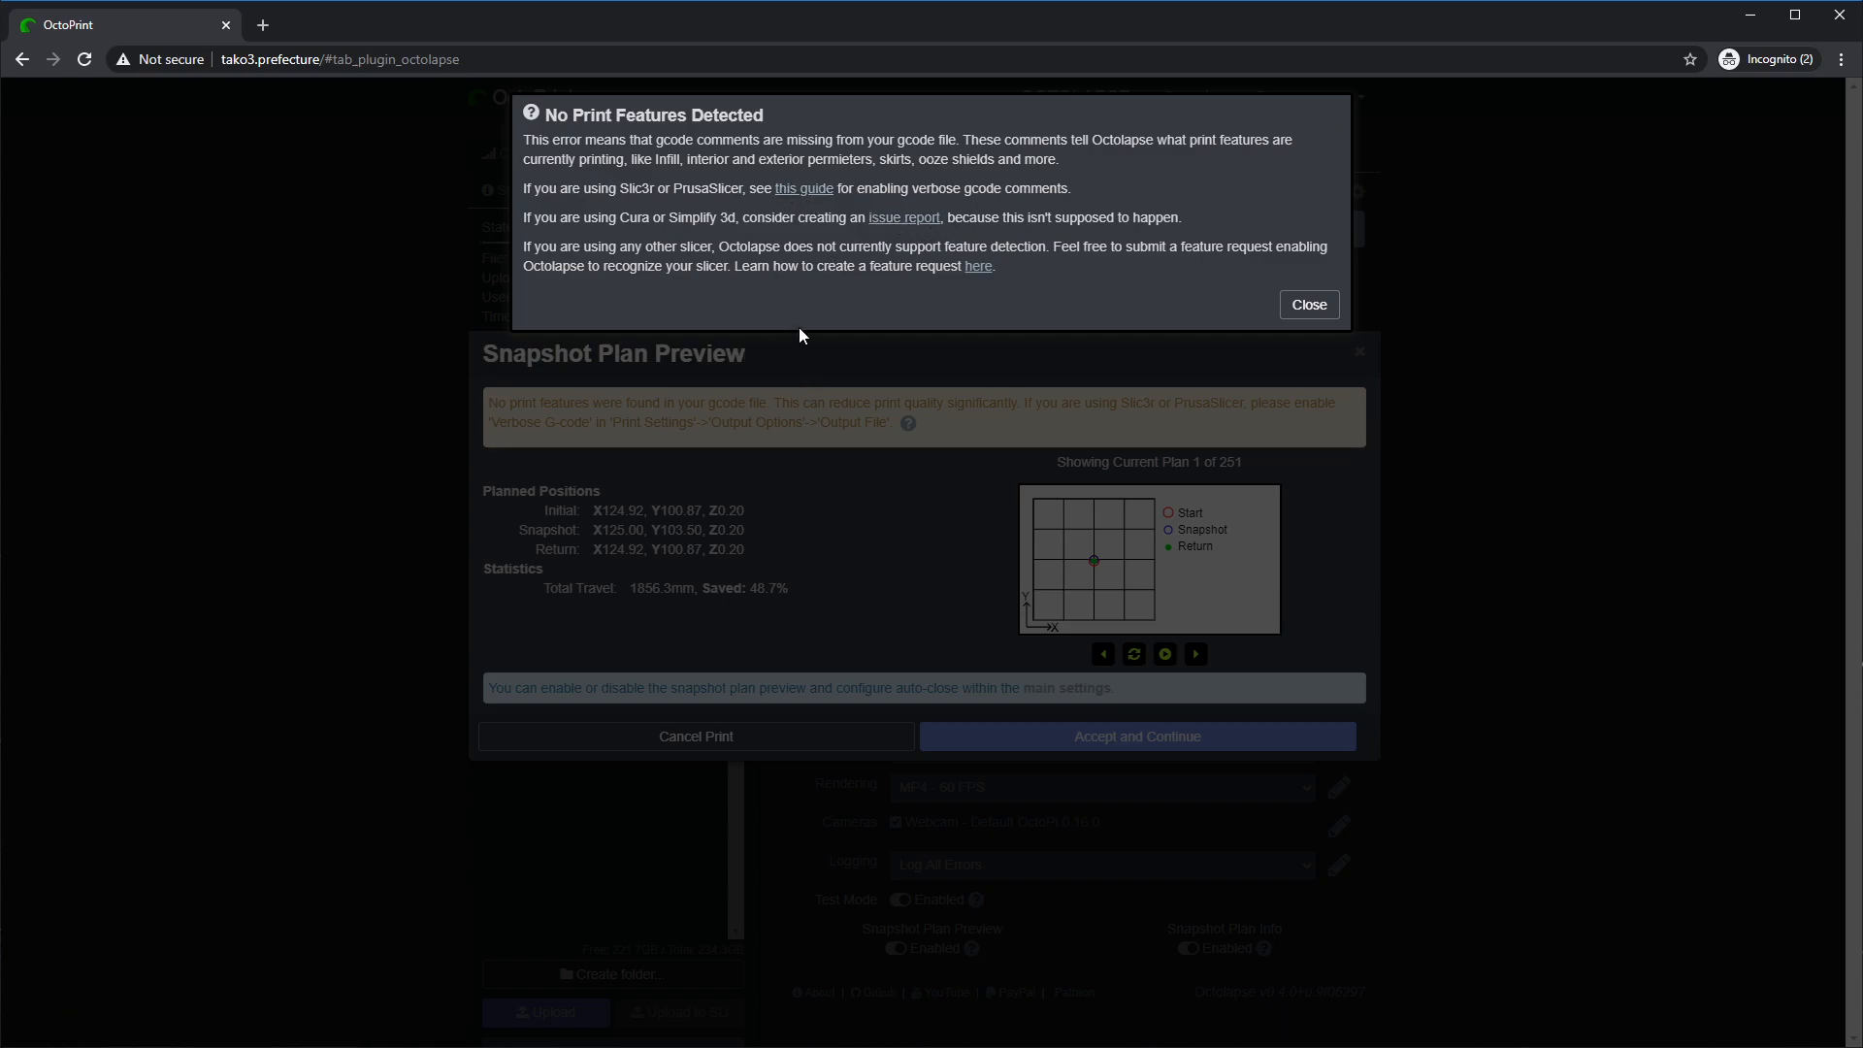
click(1309, 305)
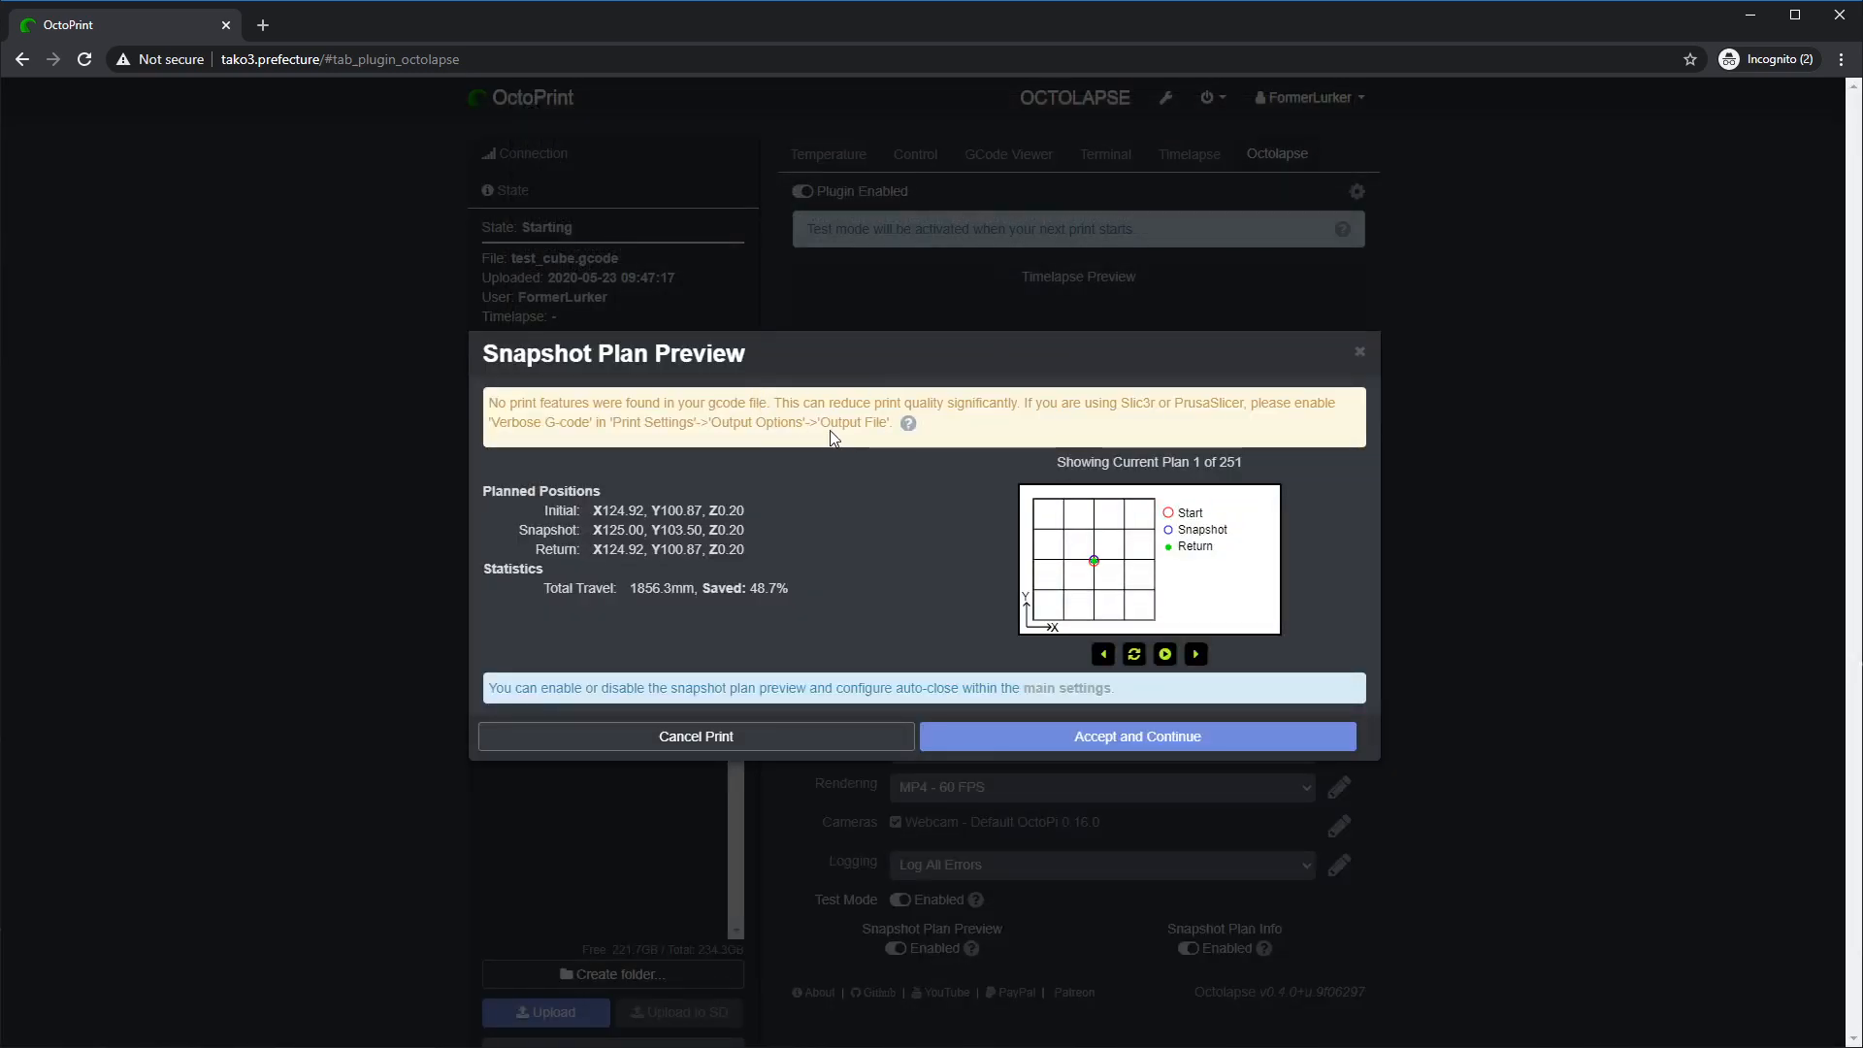
click(911, 427)
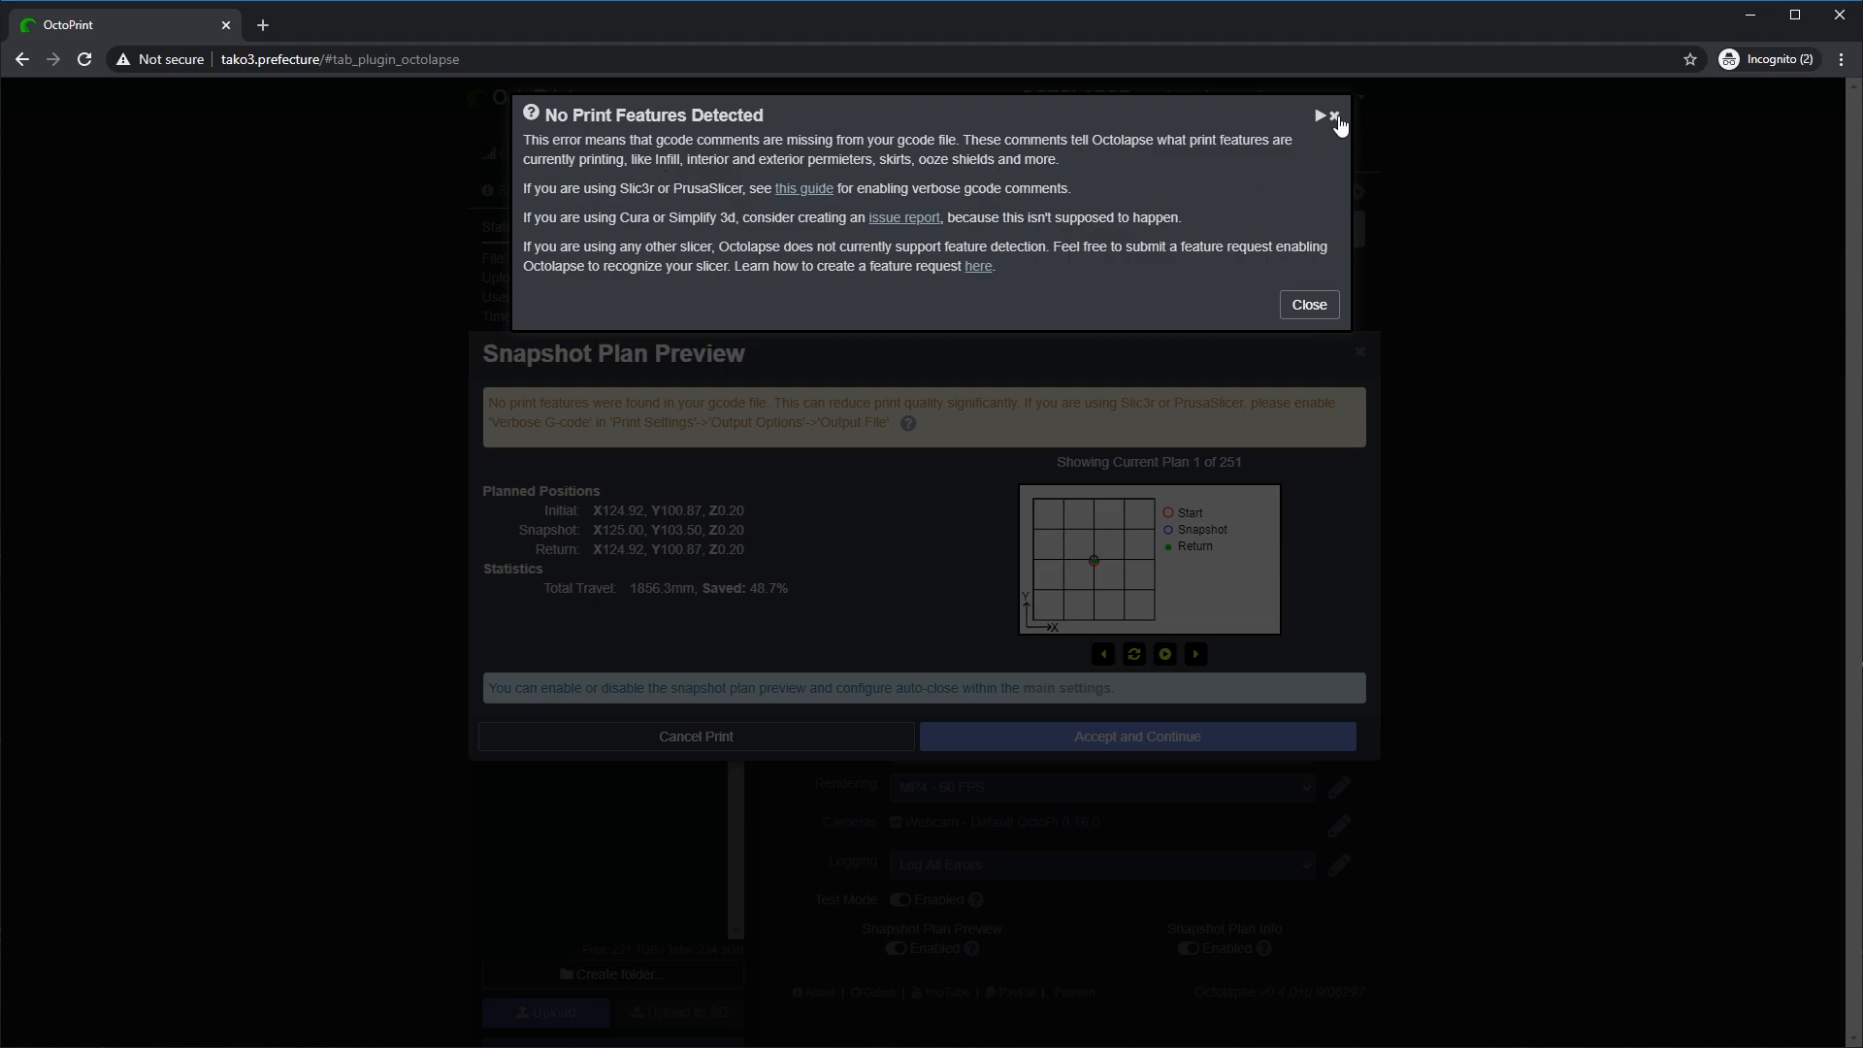
click(1335, 116)
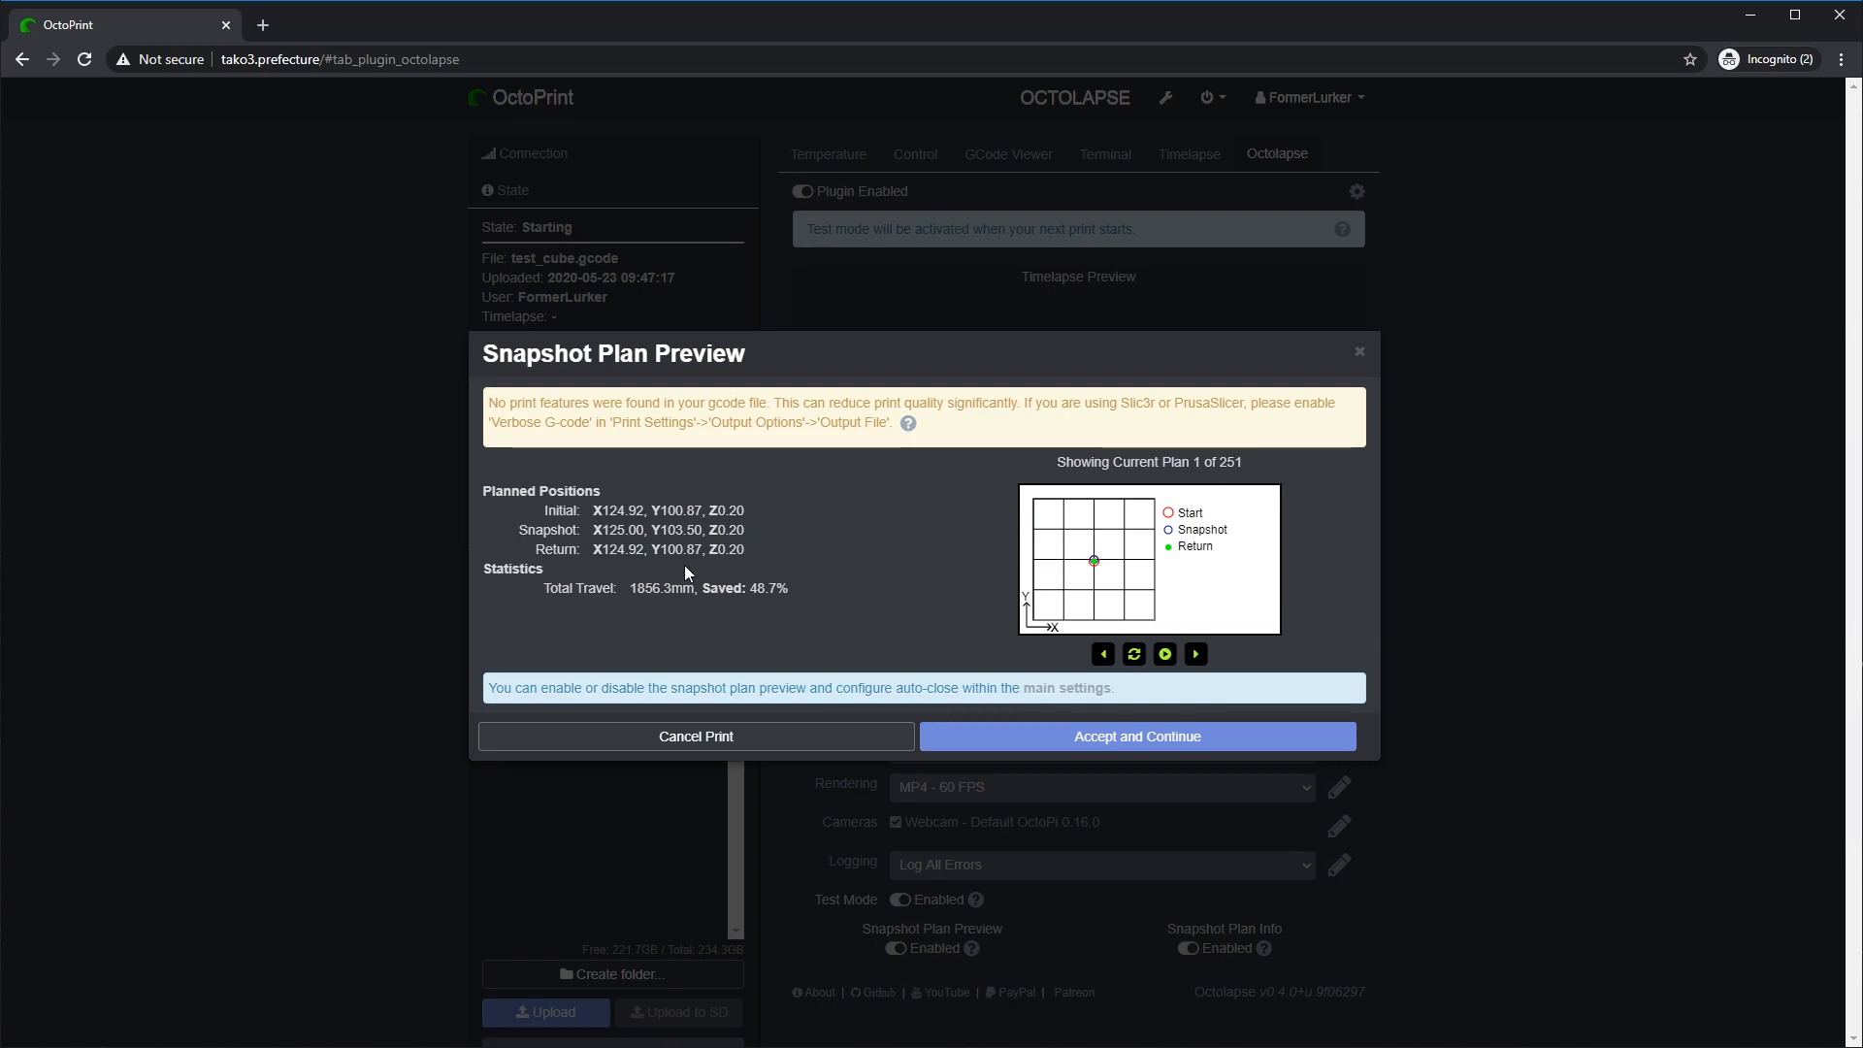
- Examine the initial, snapshot and return coordinates under Planned Positions in the snapshot plan
drag(494, 491, 747, 553)
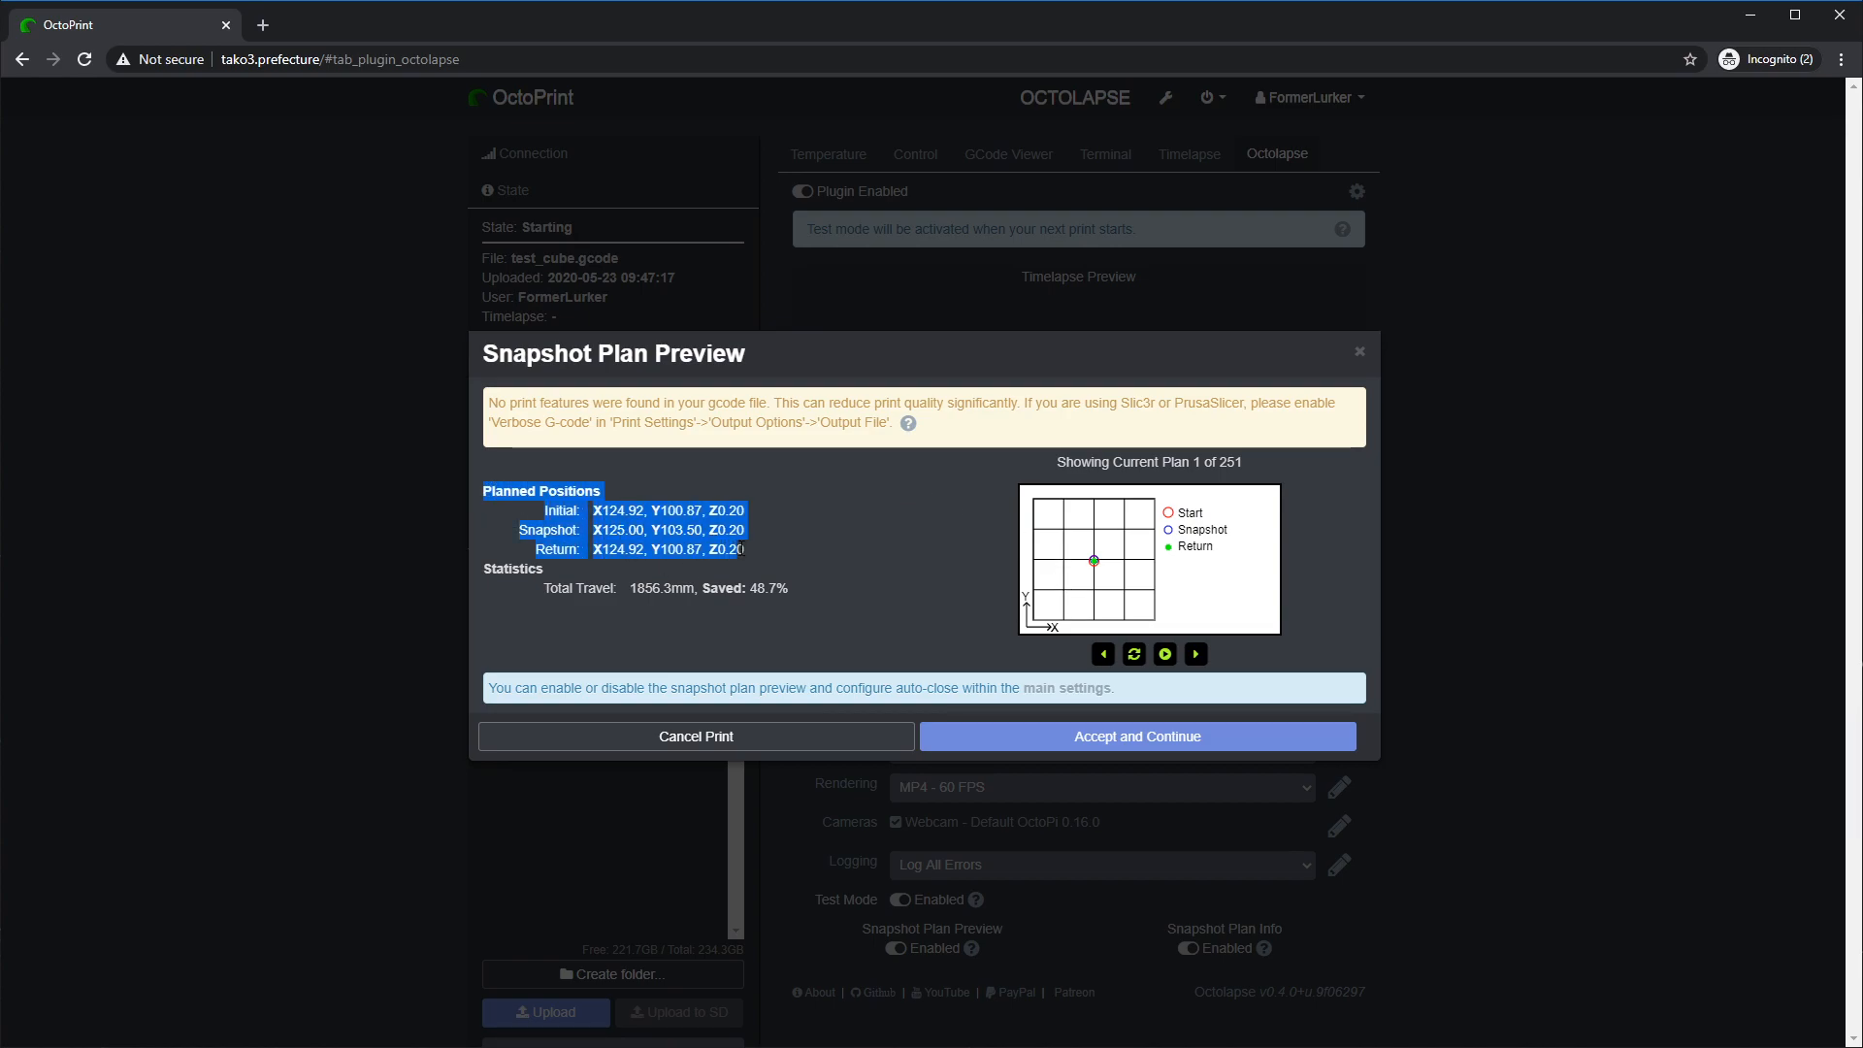
click(568, 510)
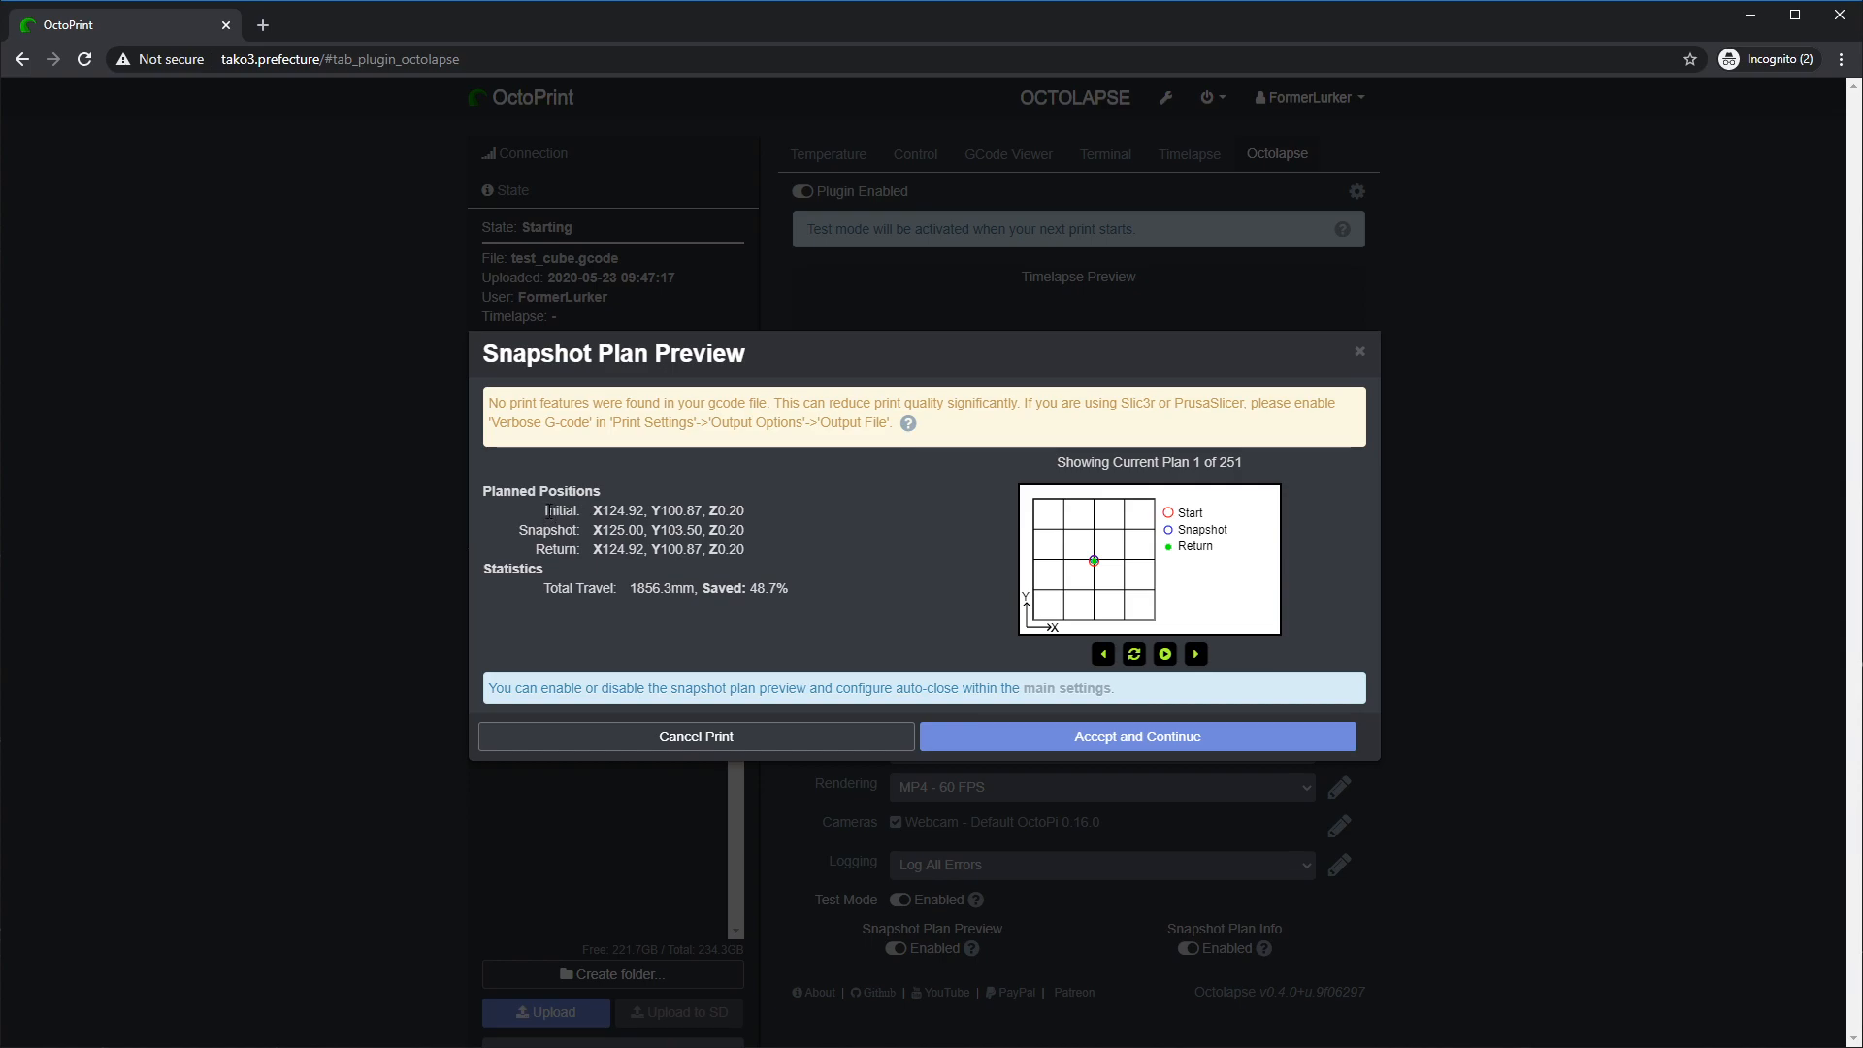
drag(546, 512, 767, 515)
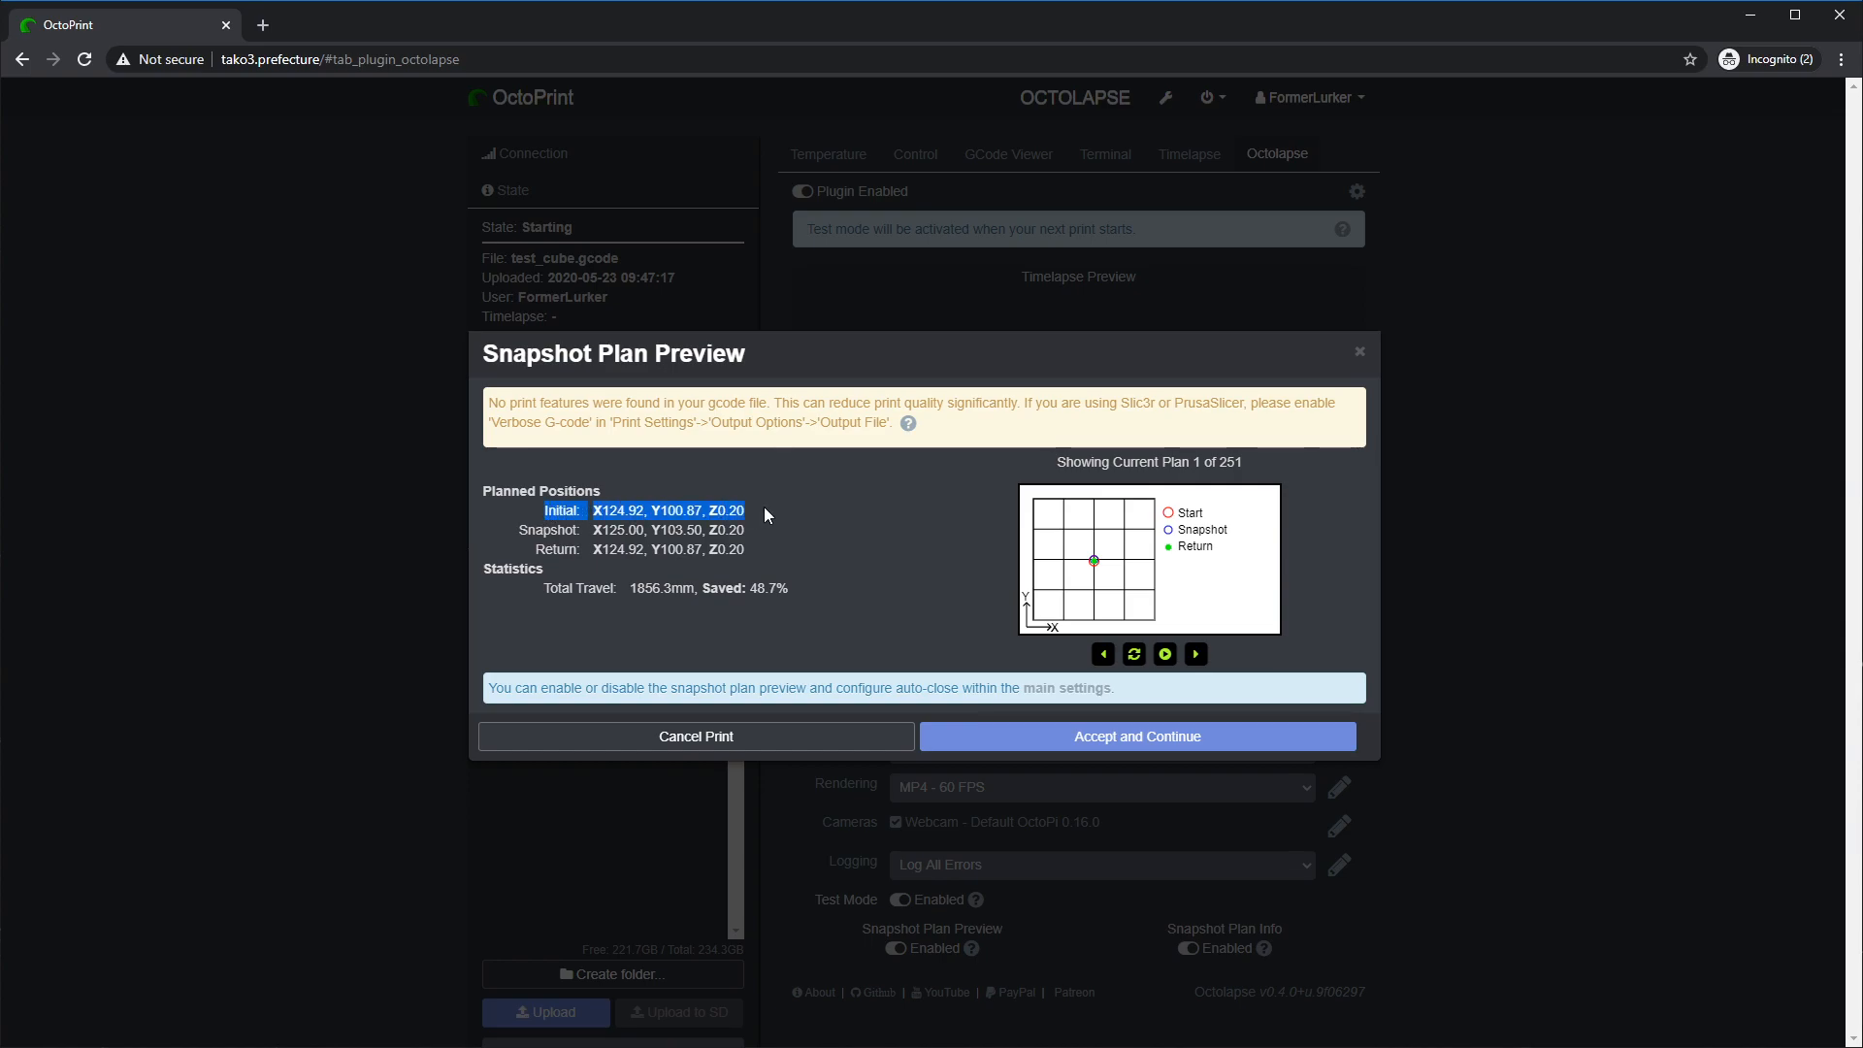
click(537, 526)
drag(520, 530, 778, 532)
drag(535, 549, 755, 551)
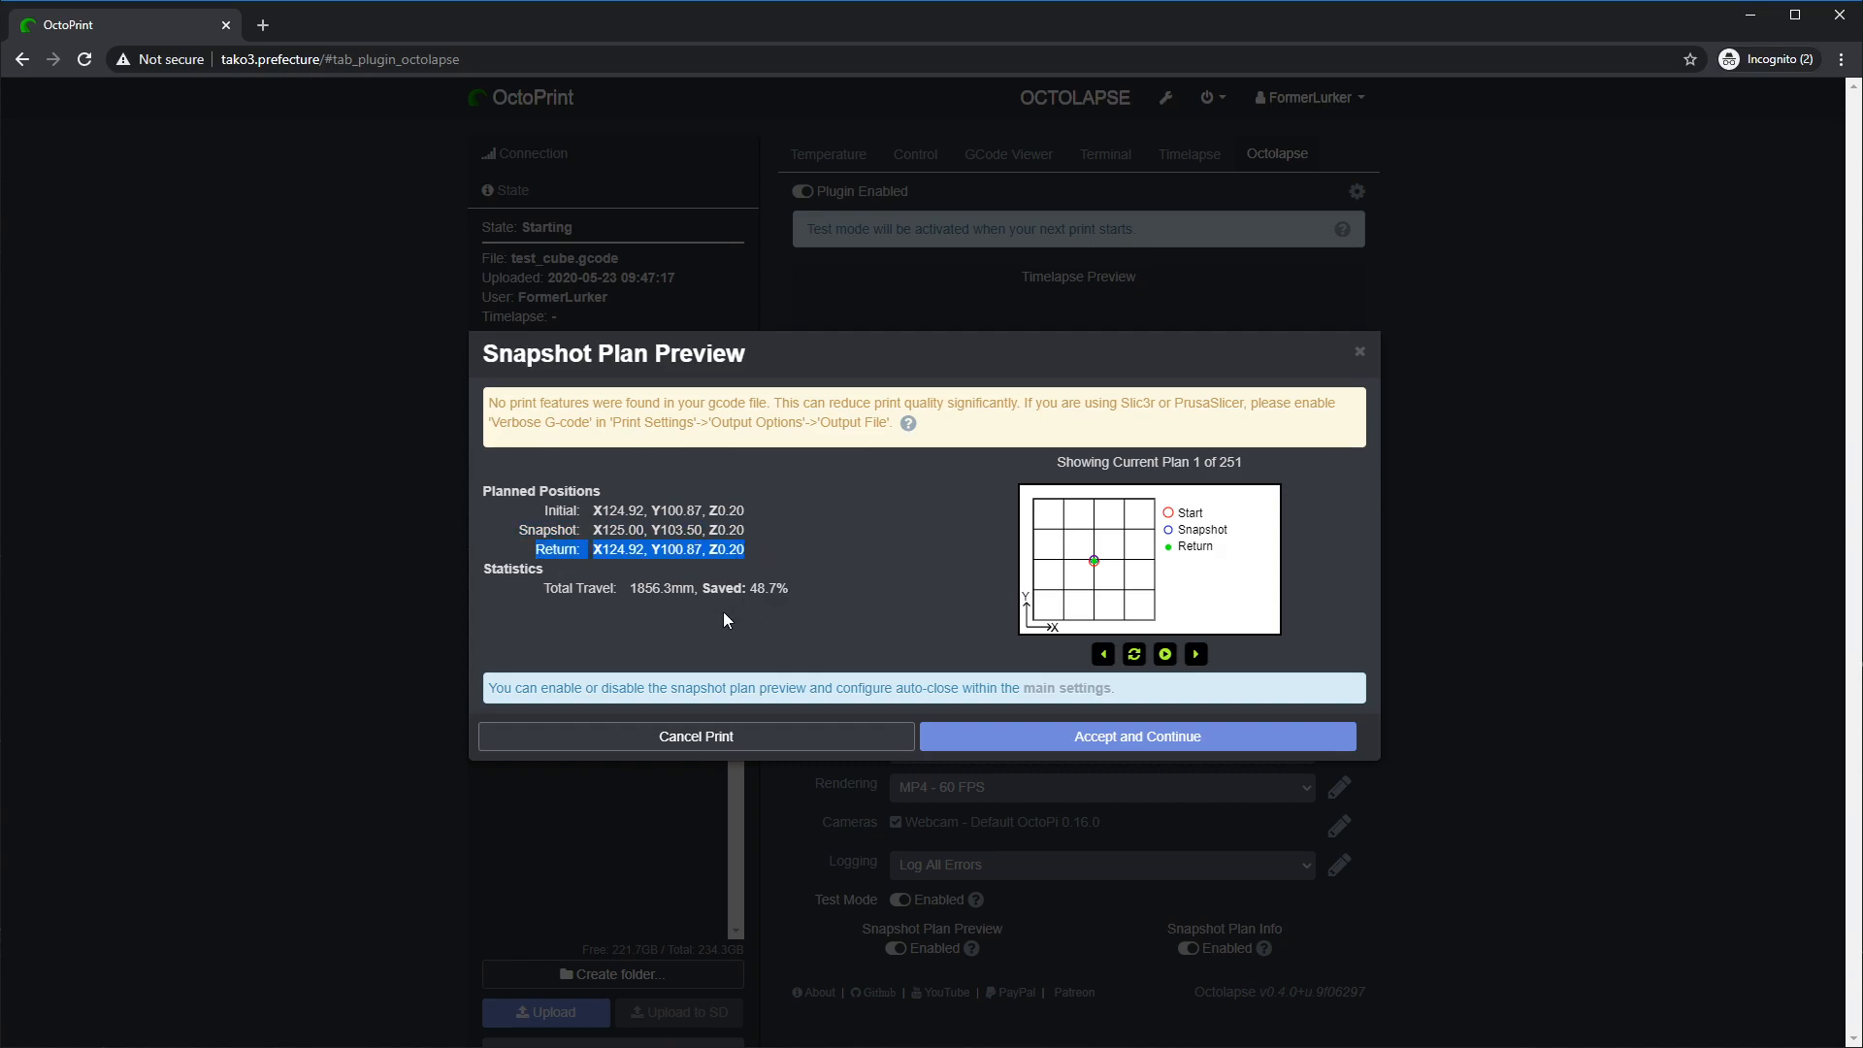
- Check the total travel and saved percentage in the snapshot plan statistics
drag(544, 588, 626, 597)
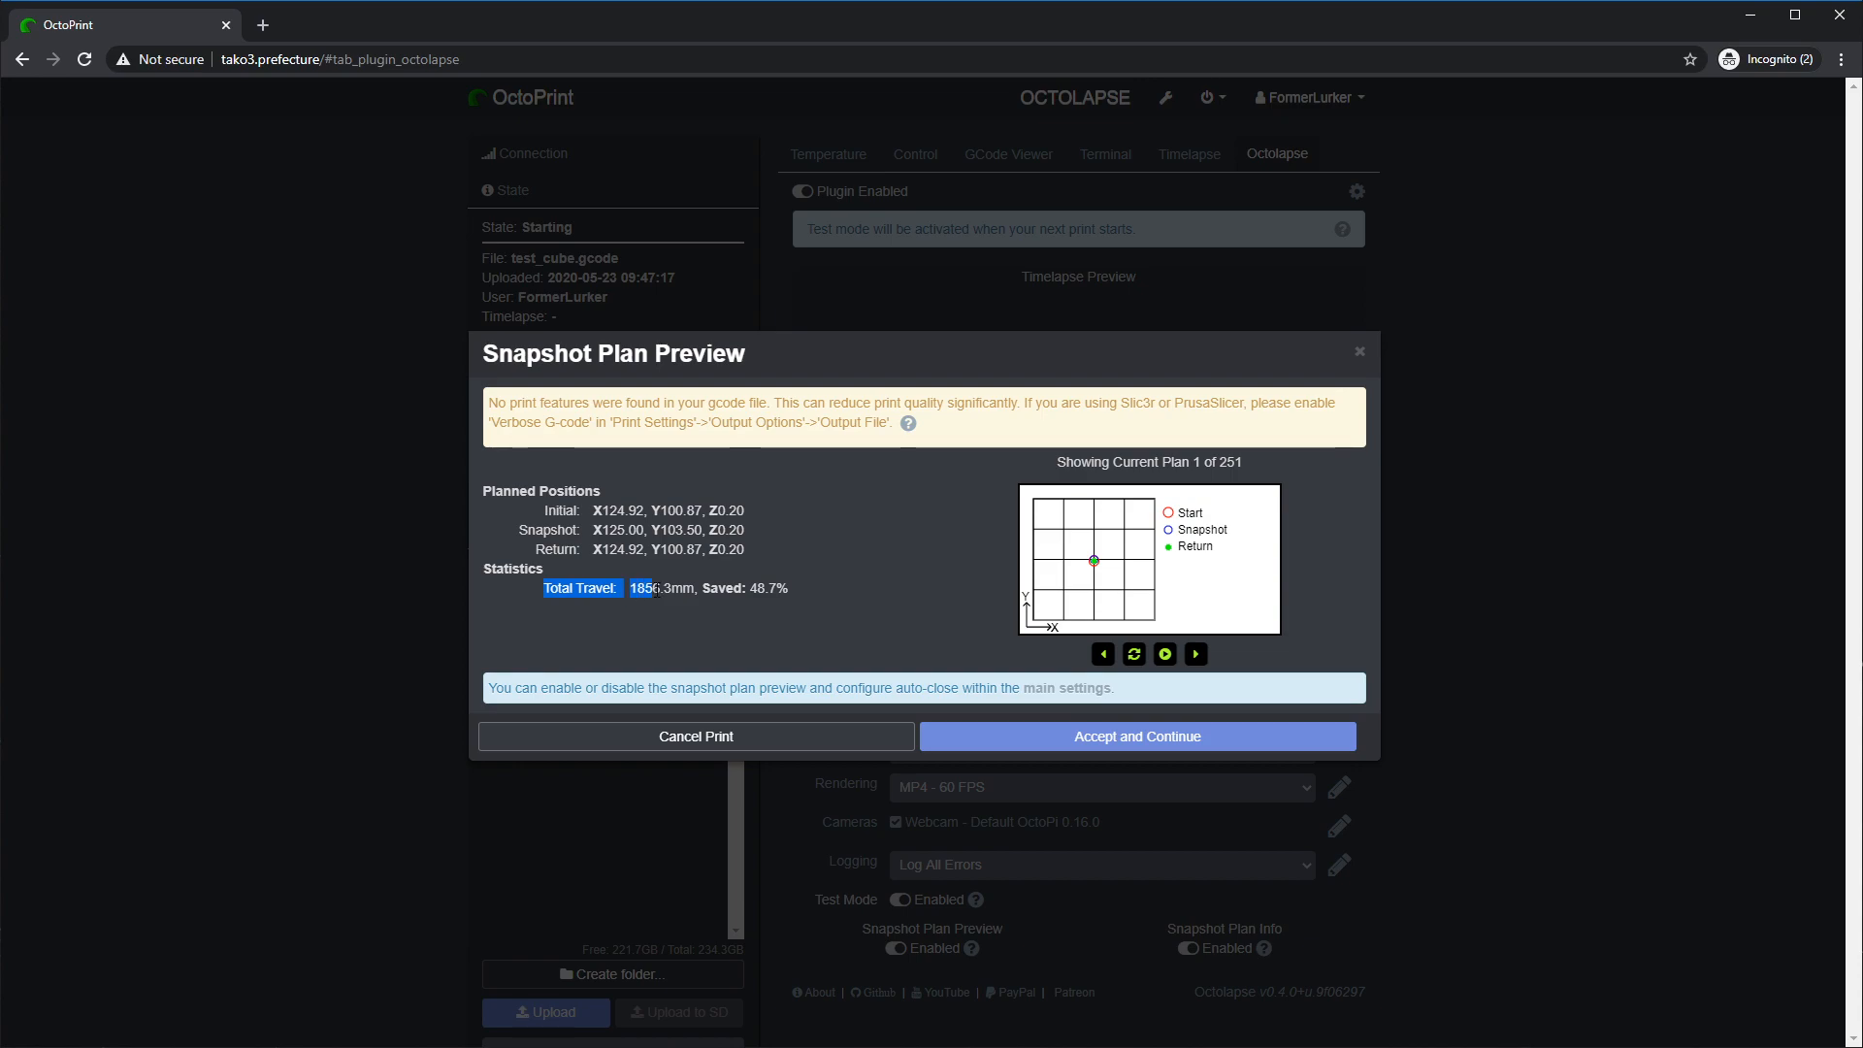
click(544, 587)
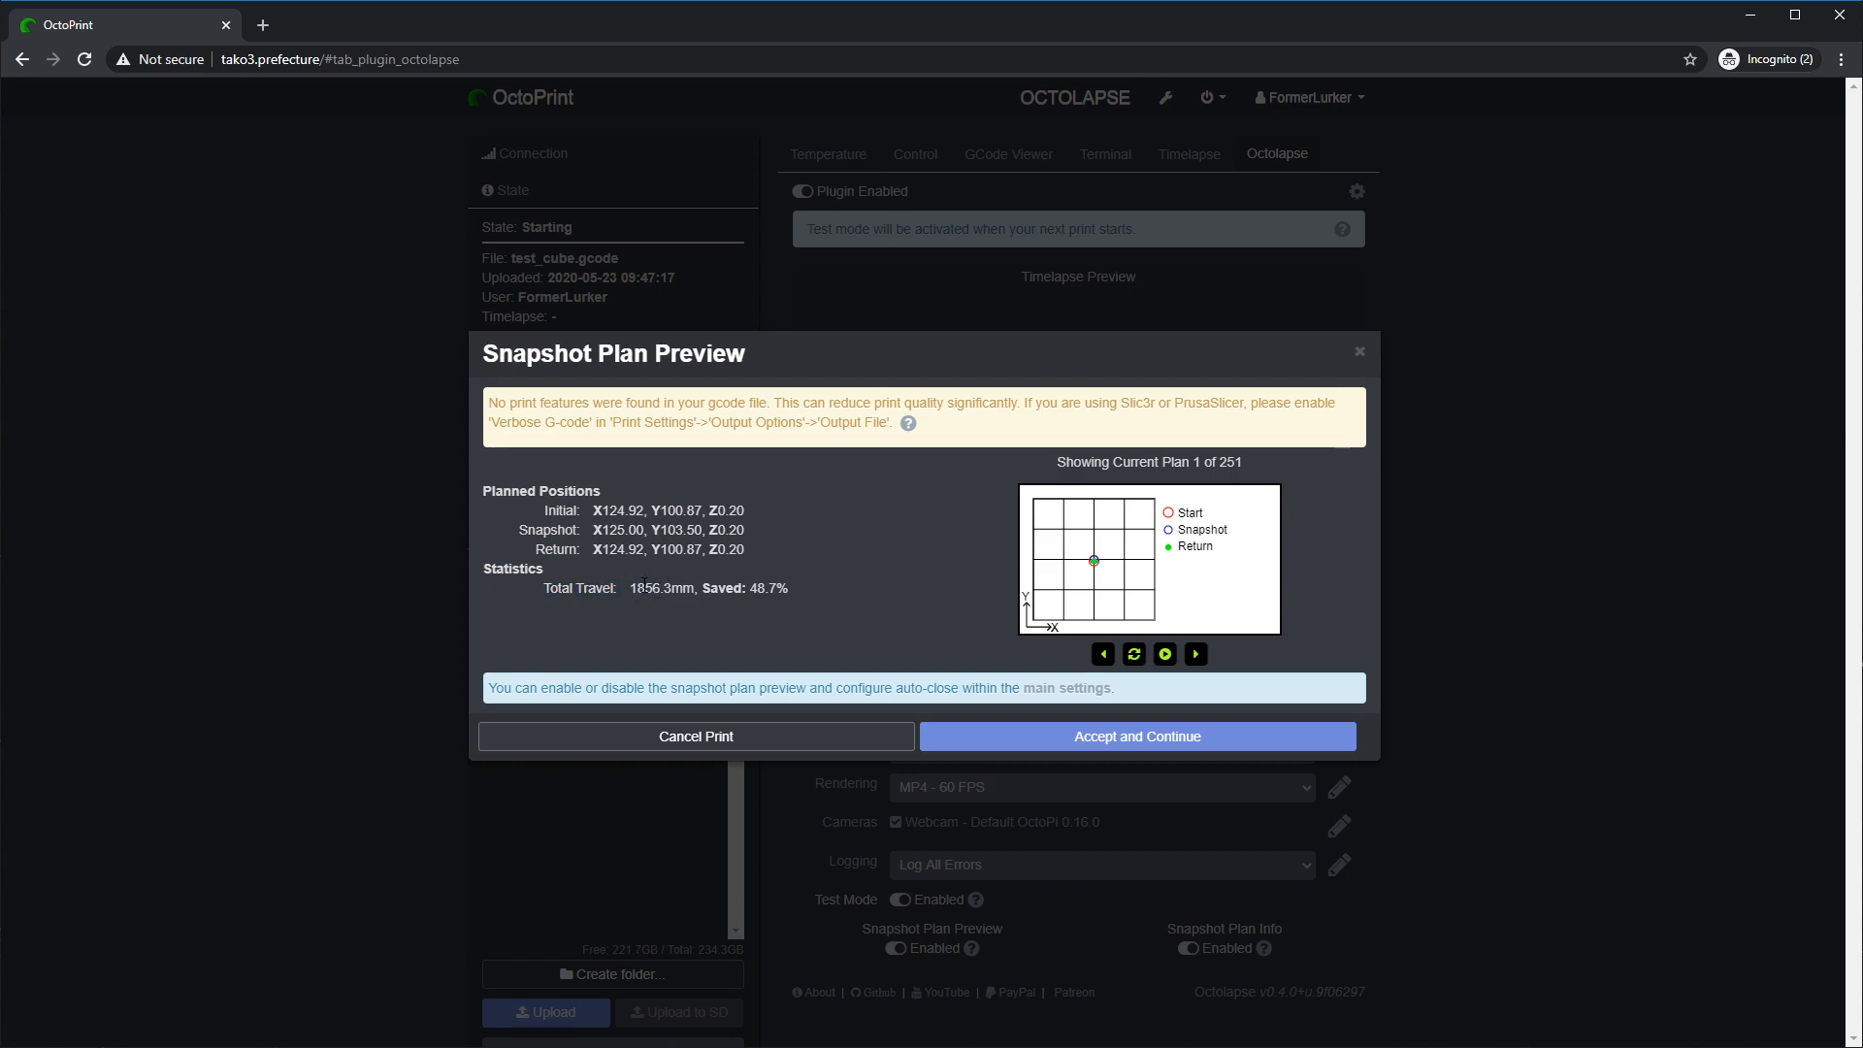
drag(630, 588, 686, 587)
click(713, 610)
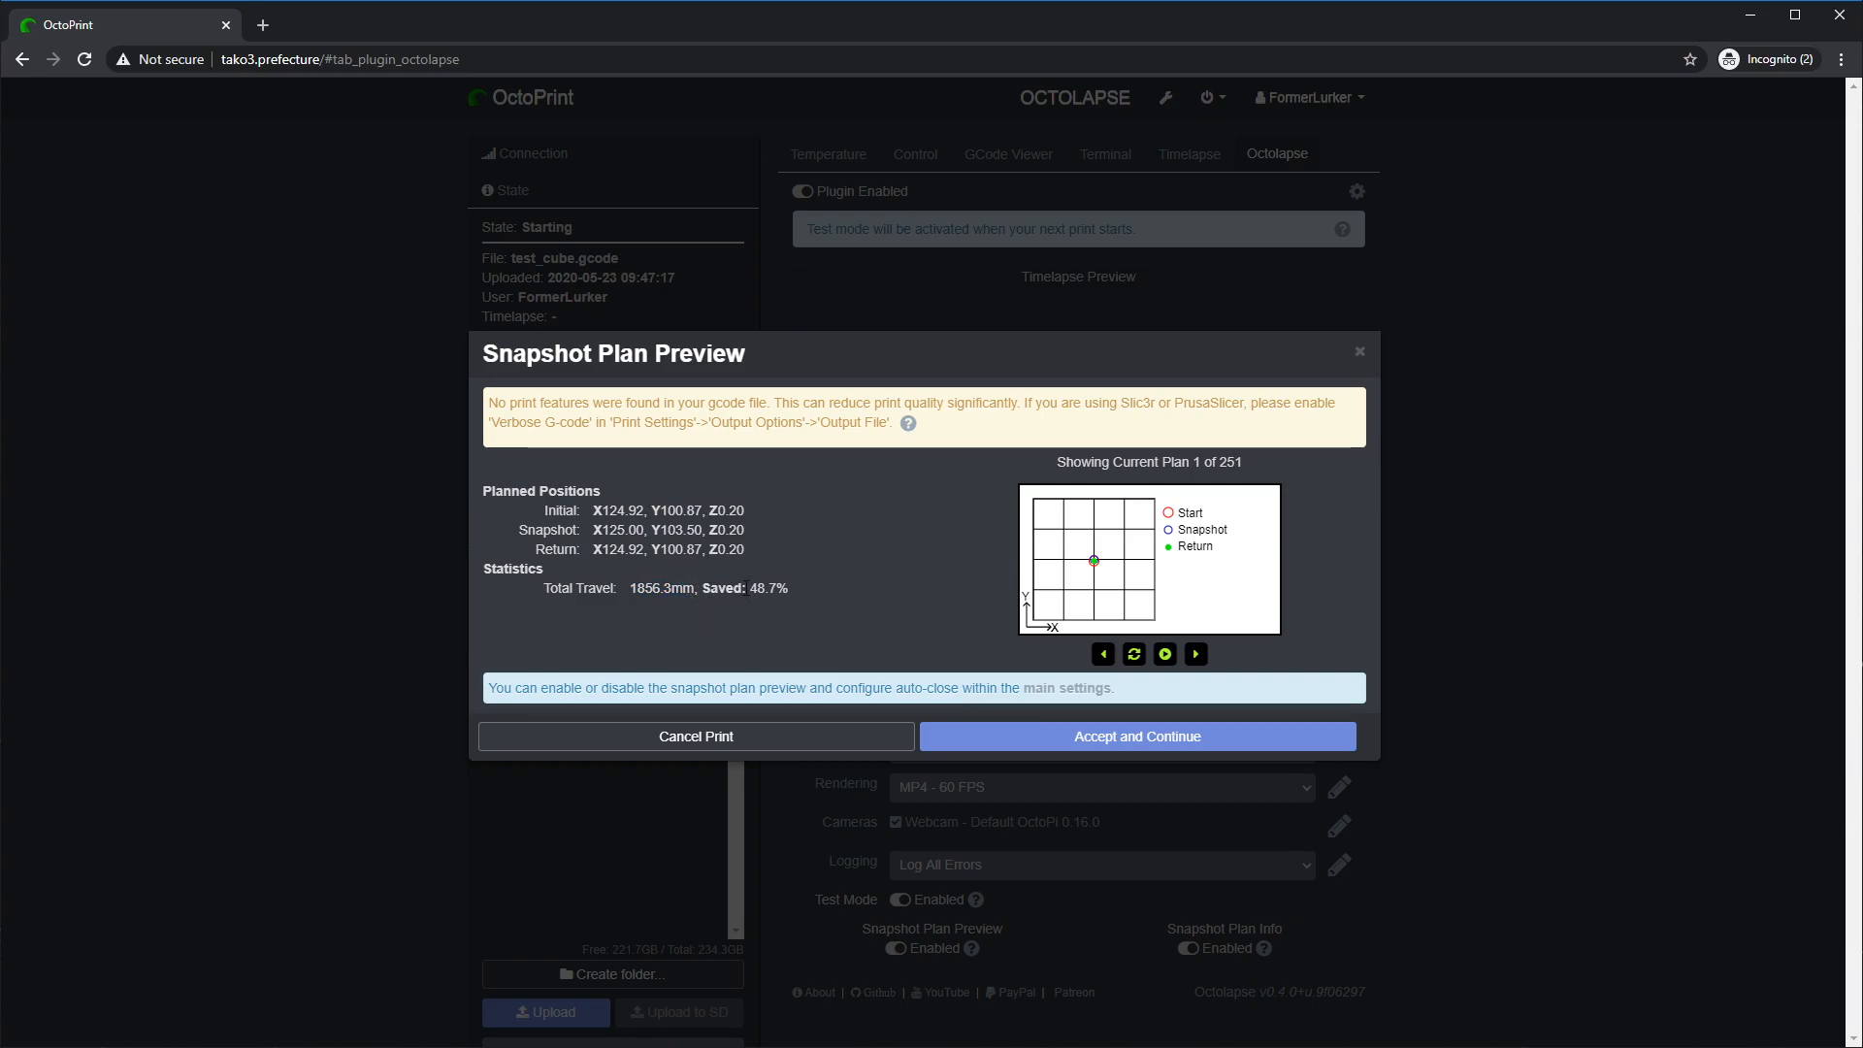
drag(751, 588, 806, 590)
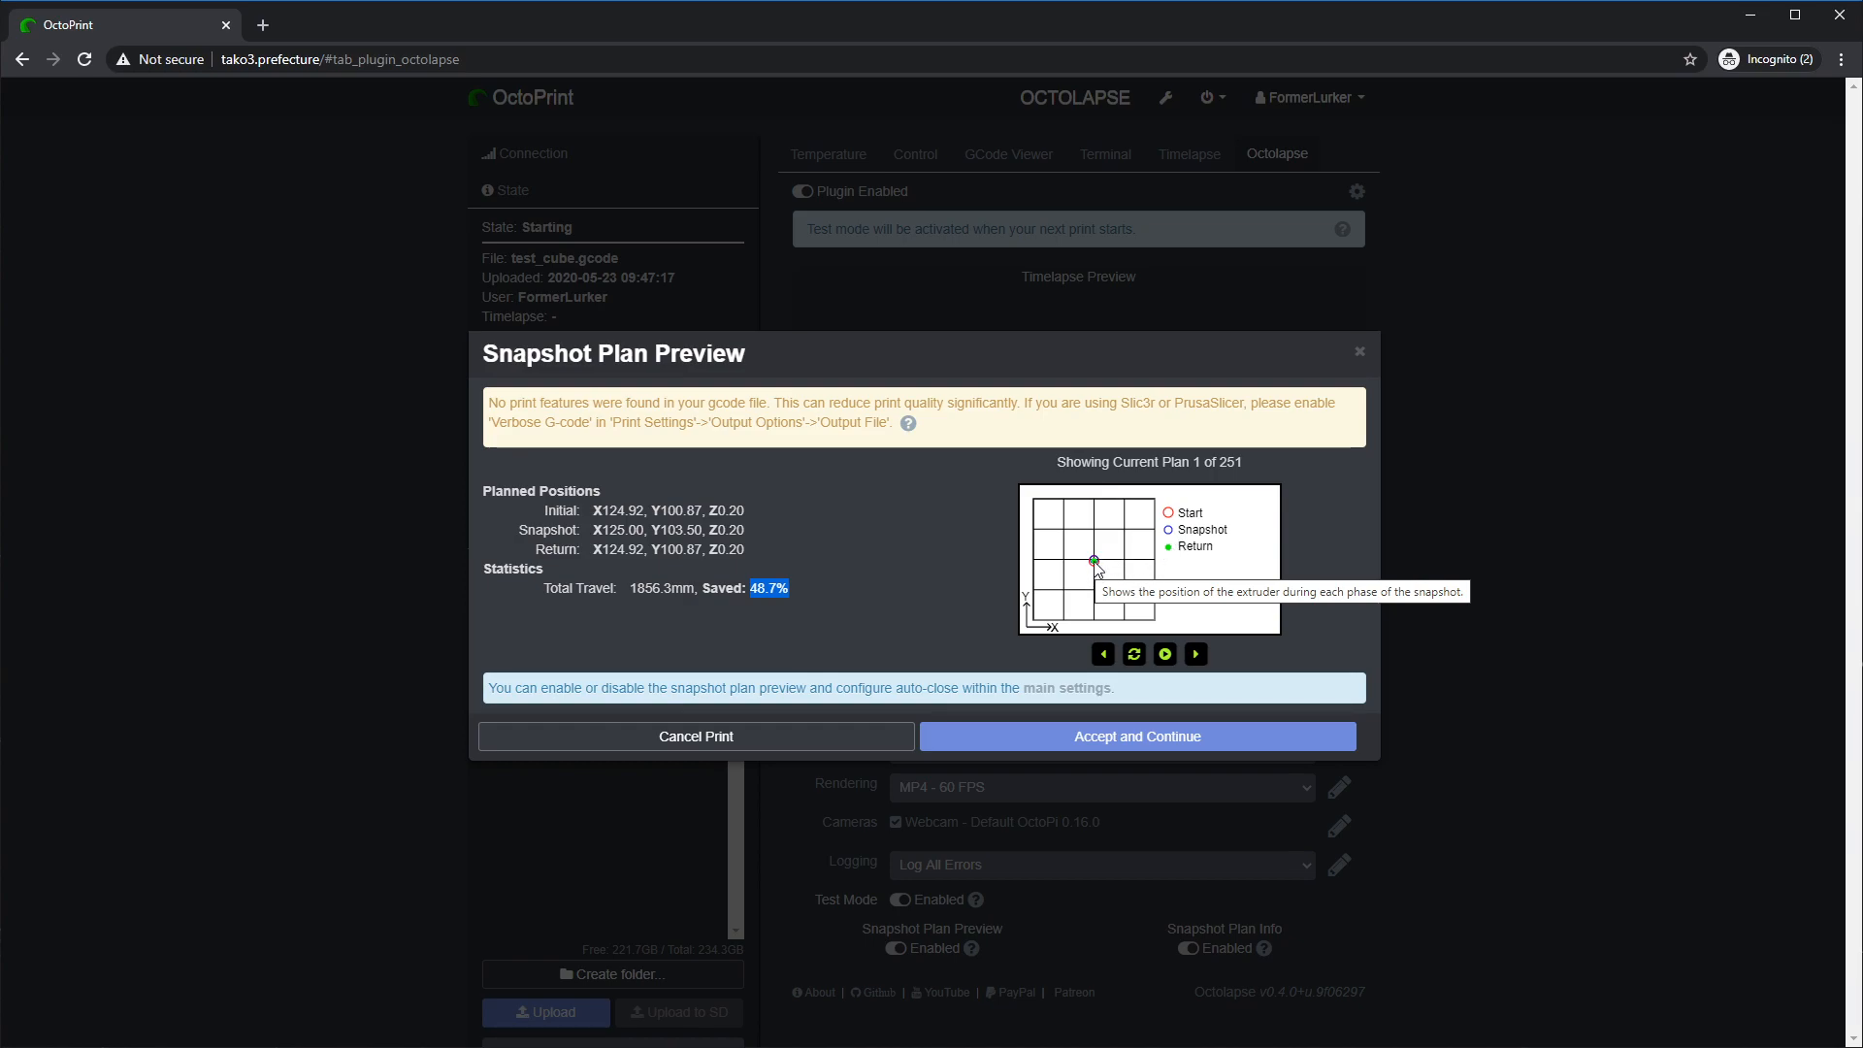
- View snapshot plans up to plan 4, return to the current plan and reread the print features warning
click(1196, 656)
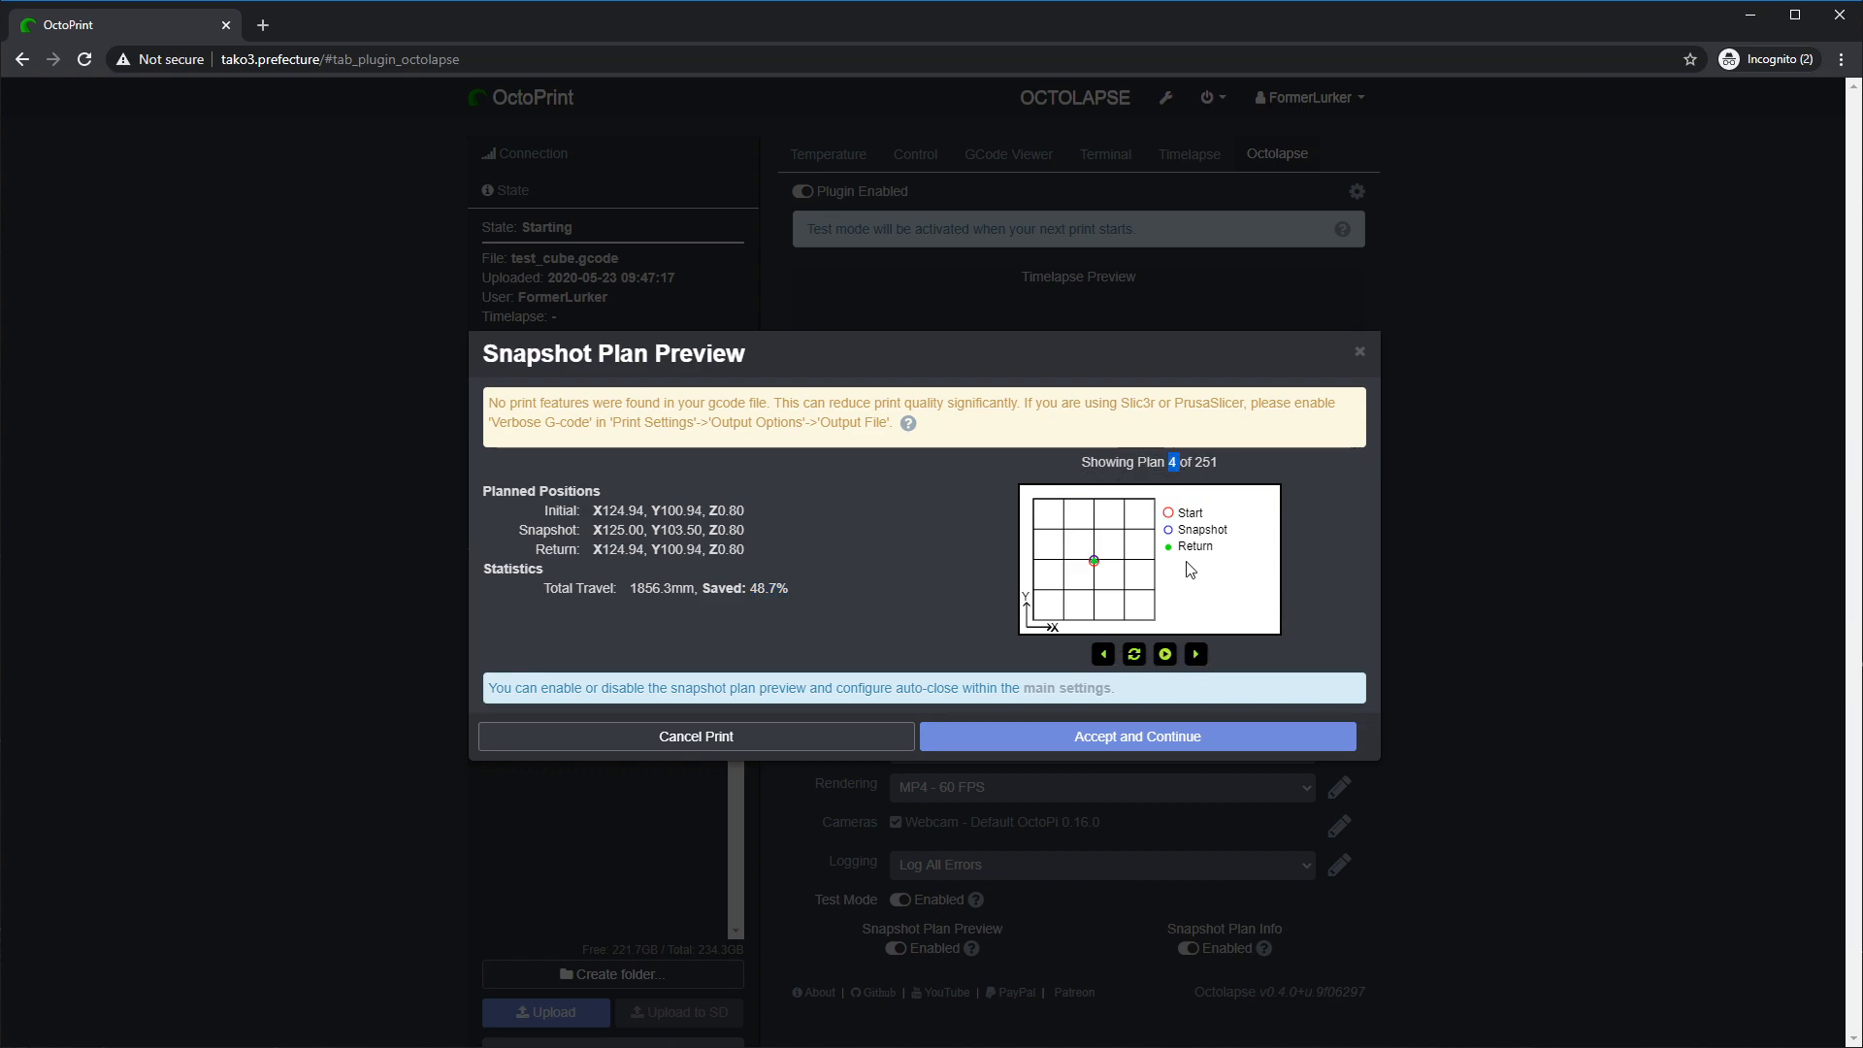
click(1174, 658)
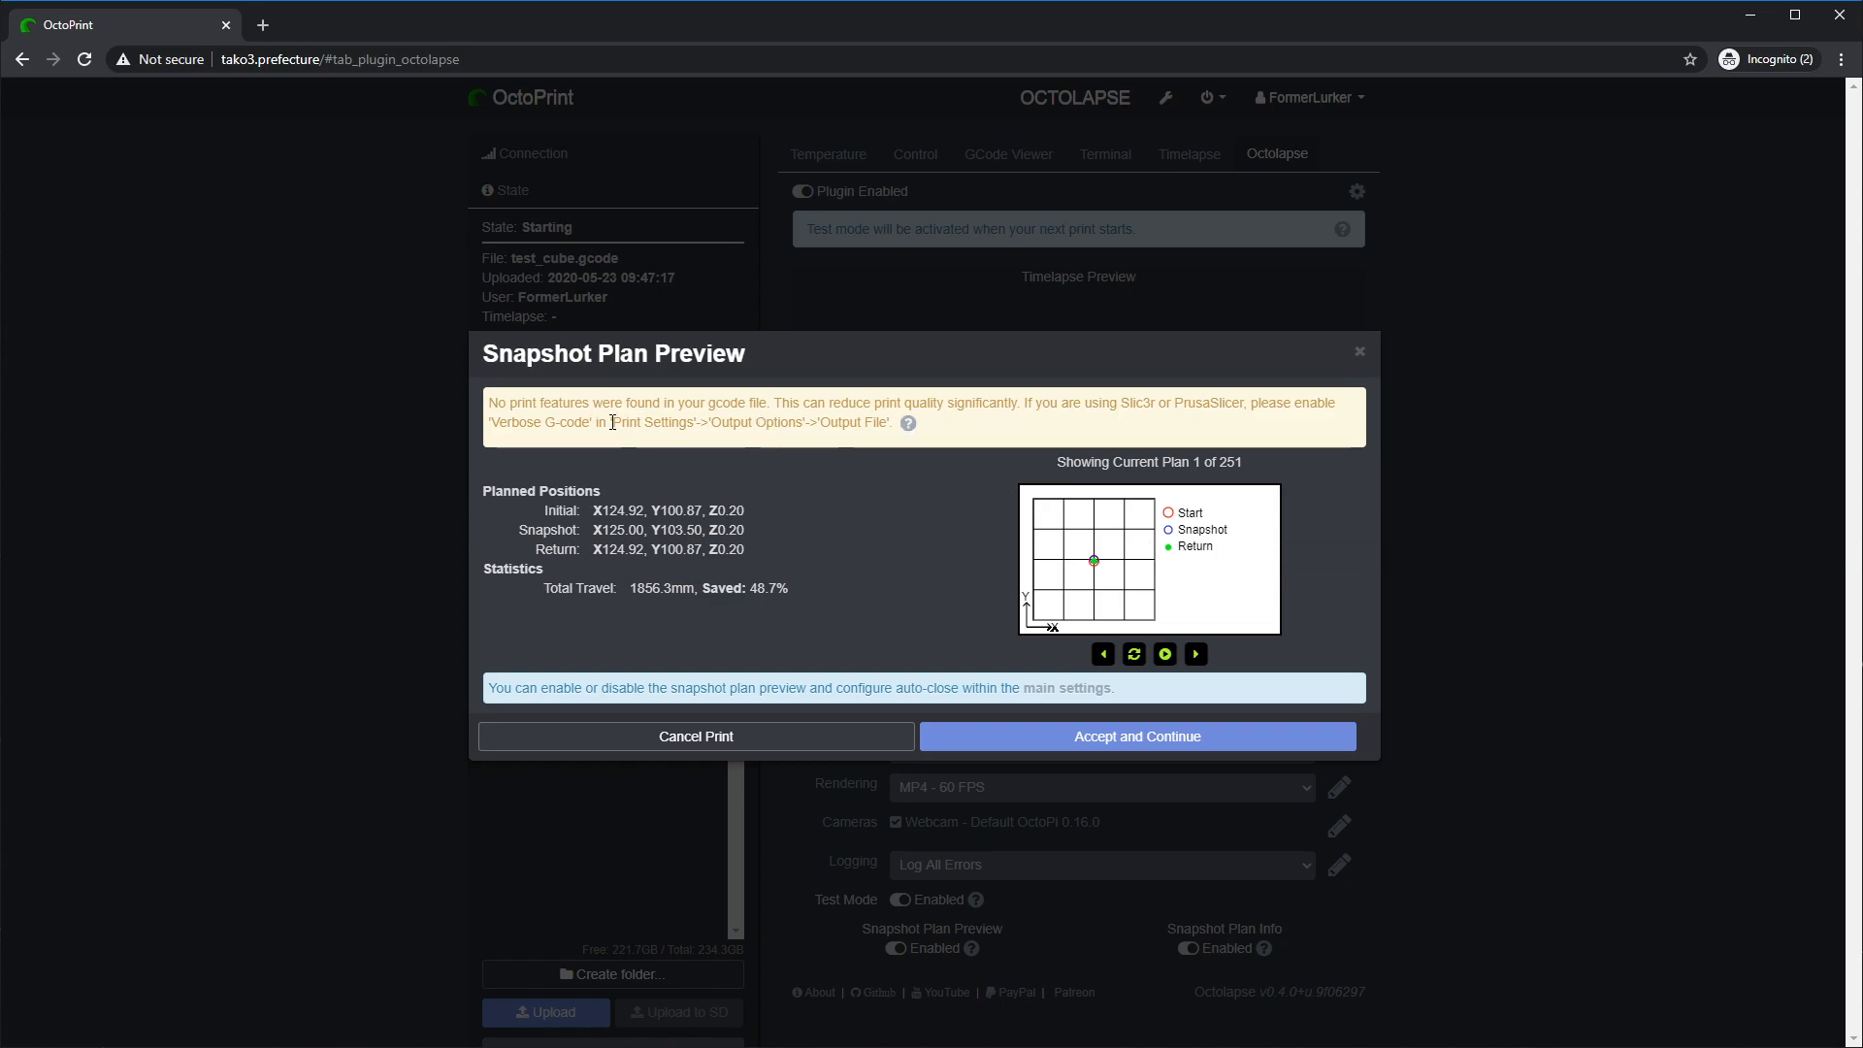
drag(490, 404, 903, 432)
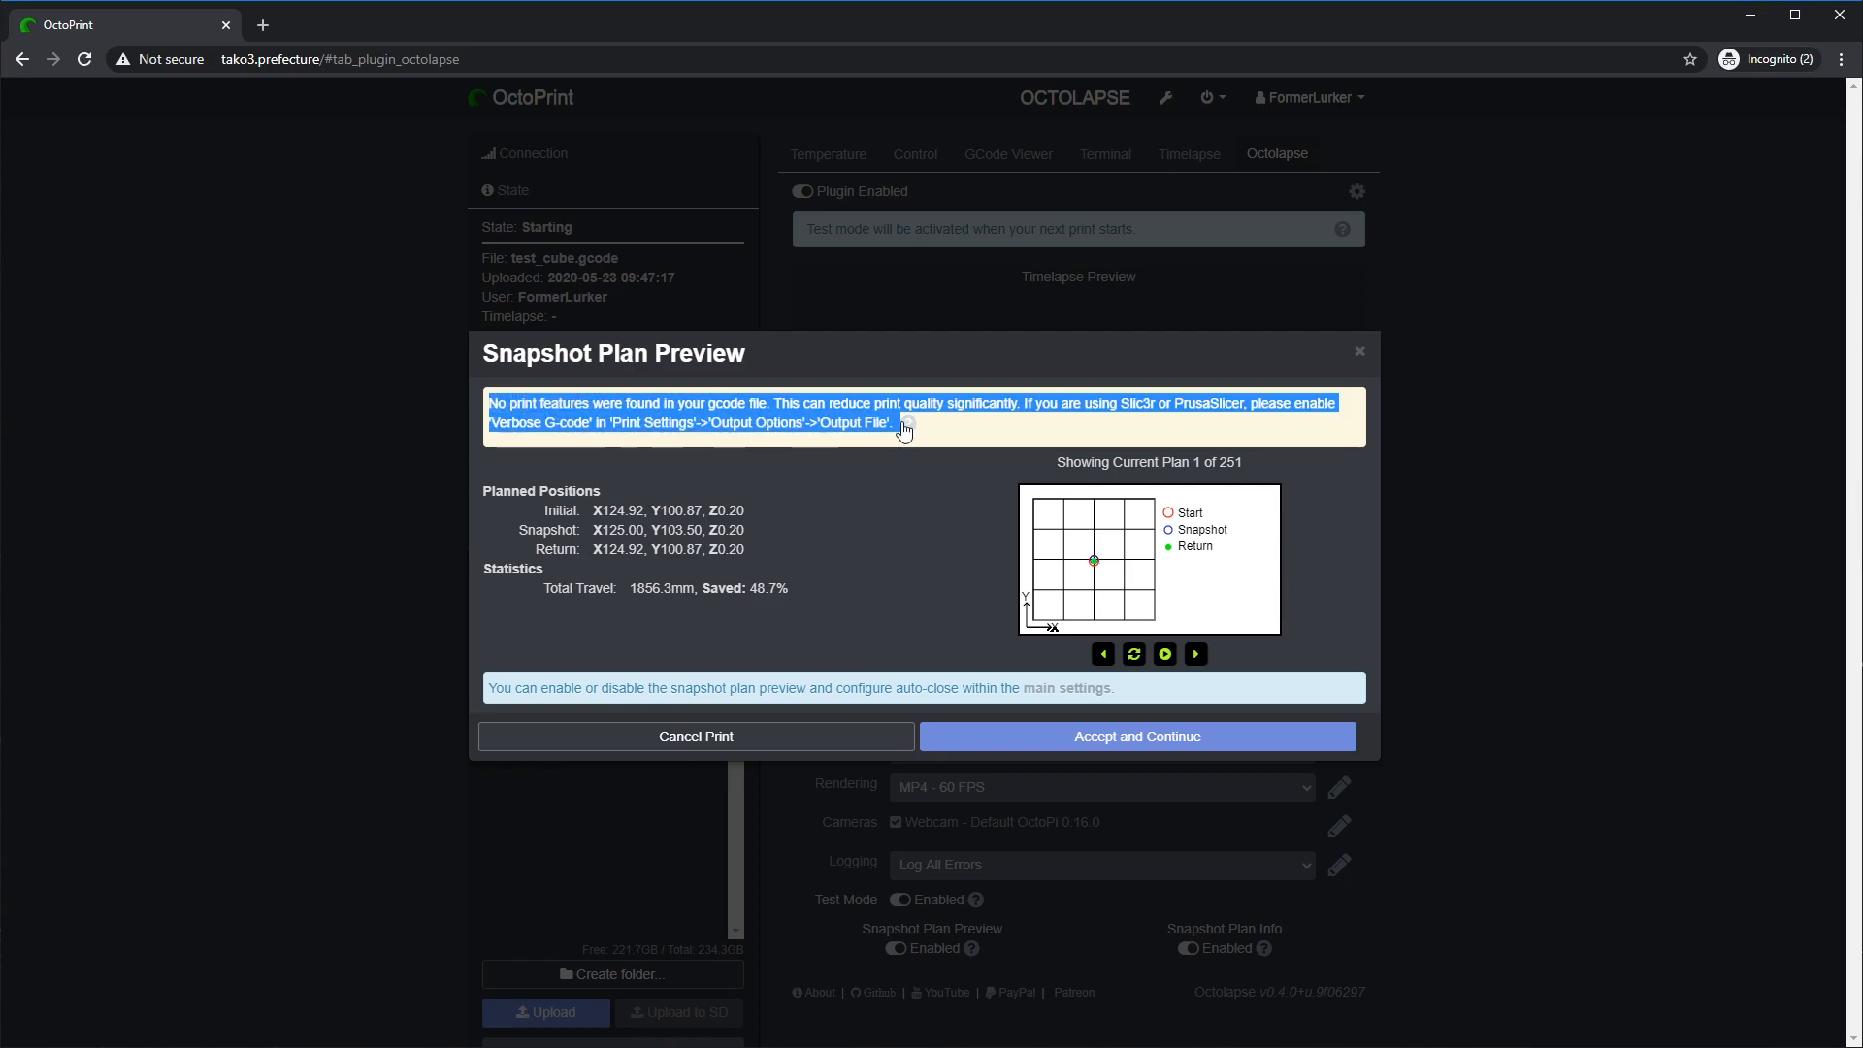
click(1037, 426)
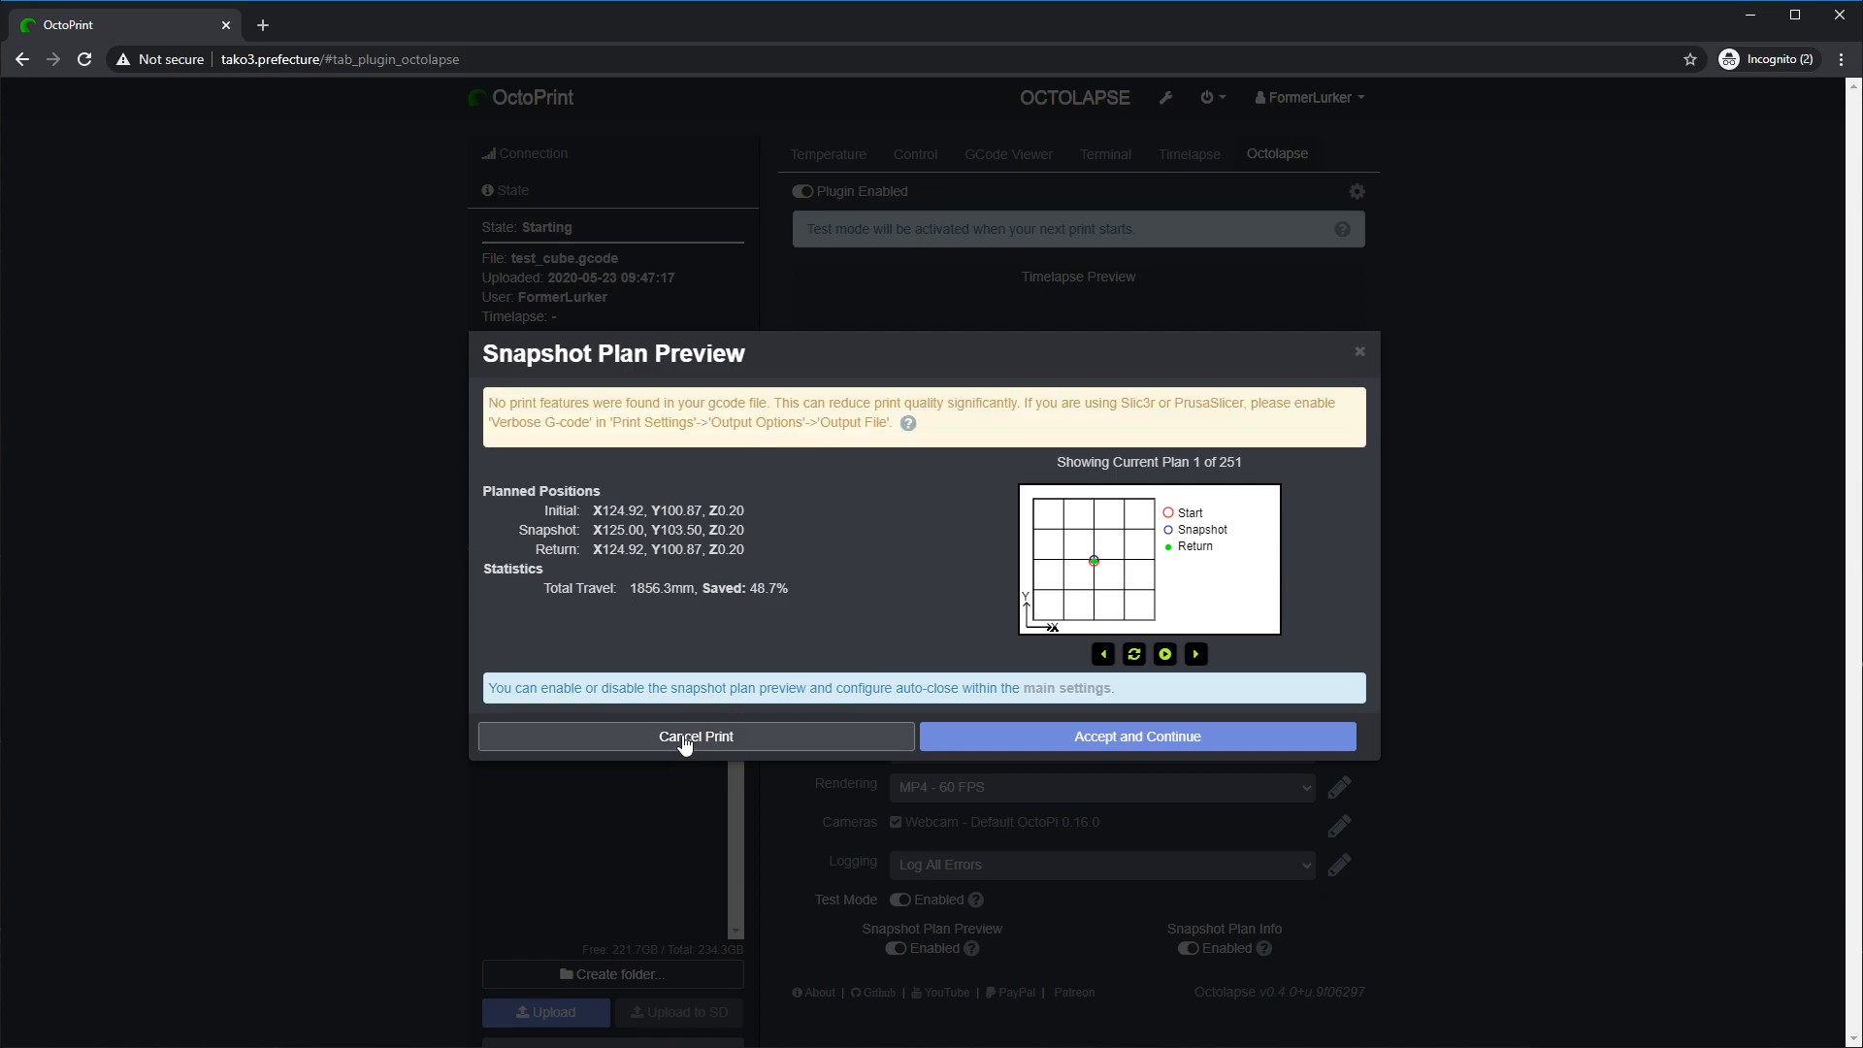
- Cancel the pending print, restart test_cube.gcode and accept its snapshot plan to continue
click(716, 738)
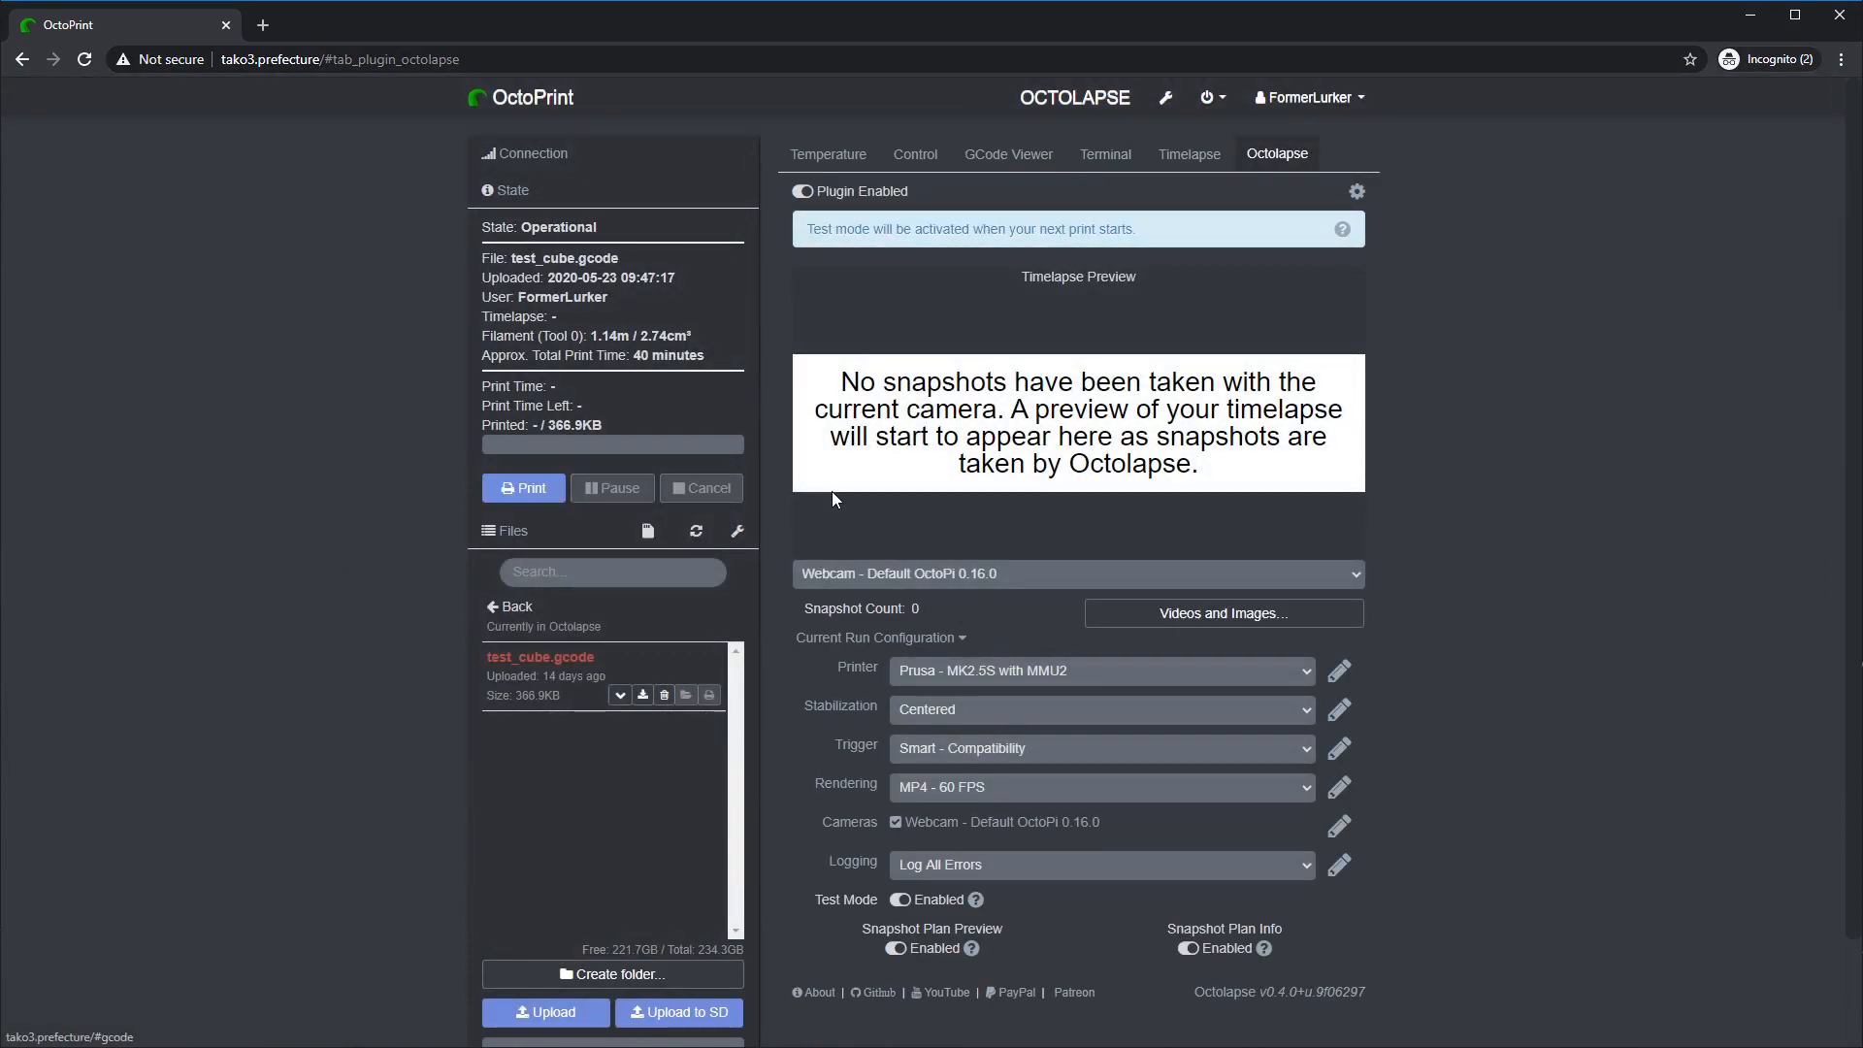
click(512, 497)
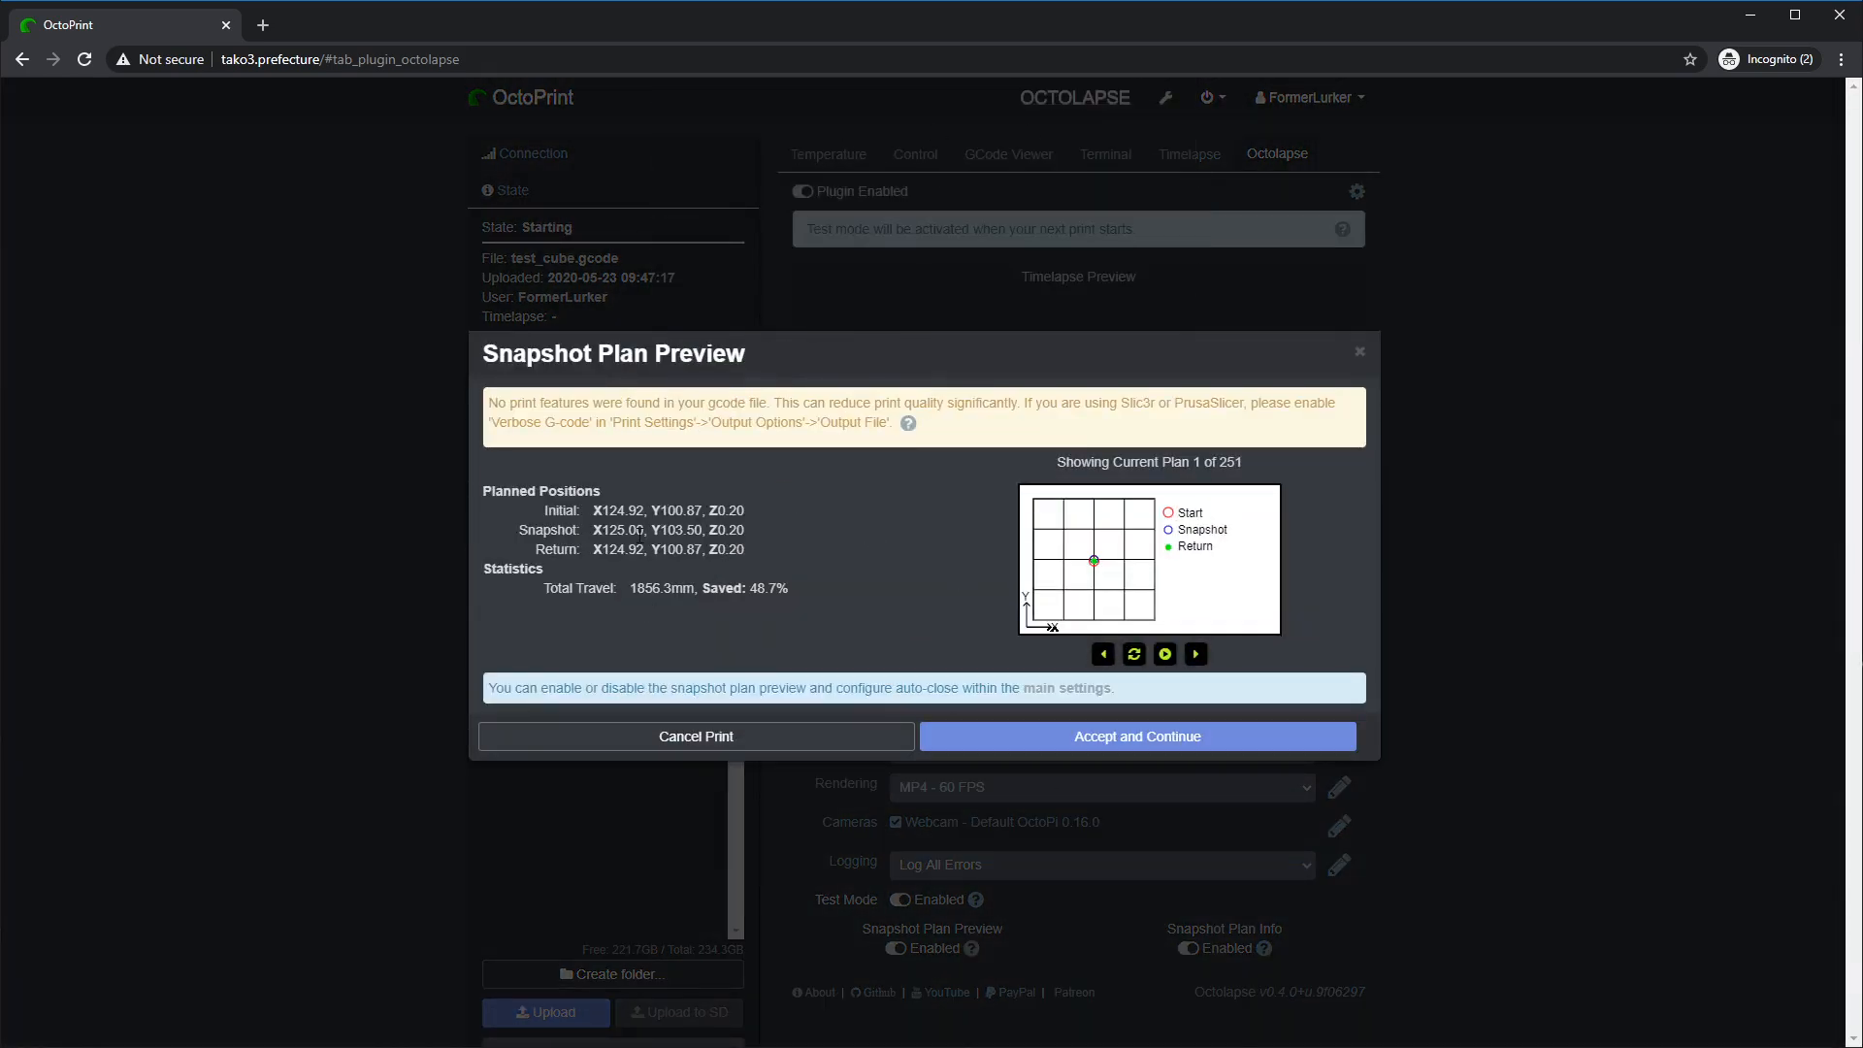
click(1134, 739)
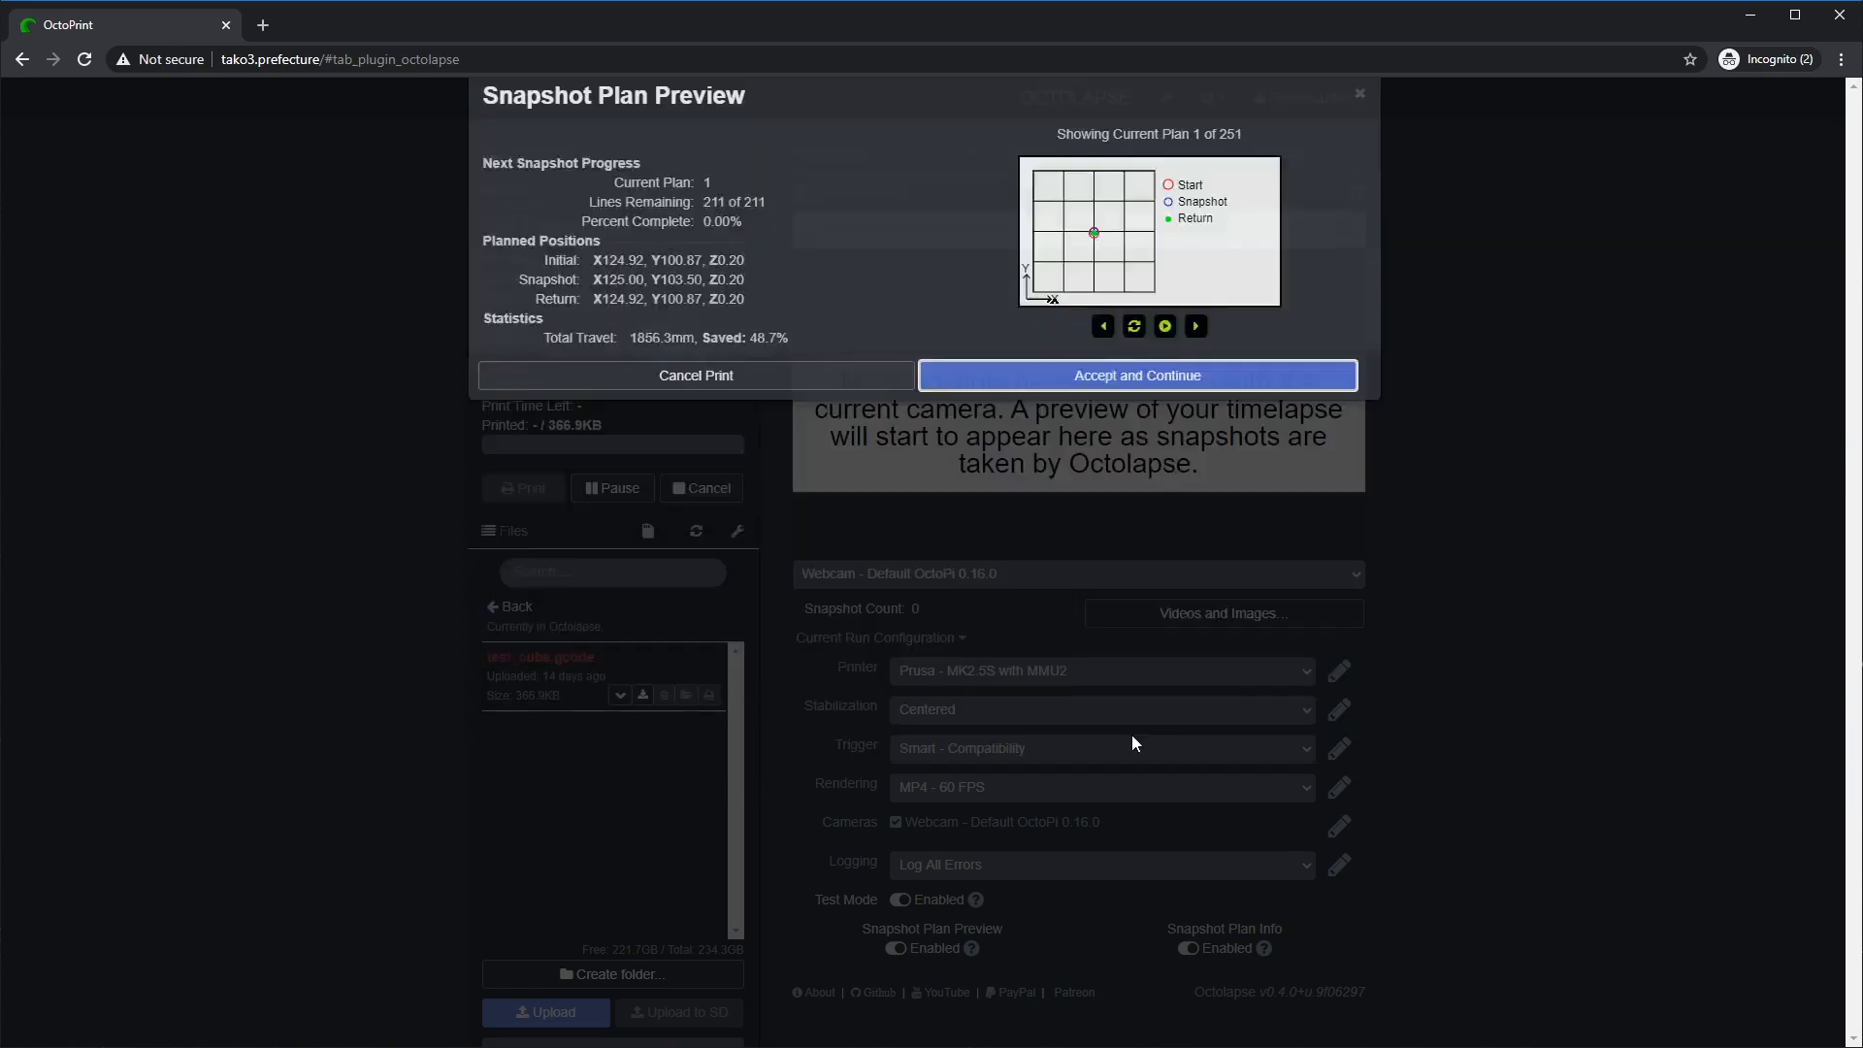
- View the live webcam stream alongside the printer controls while the print starts
click(920, 165)
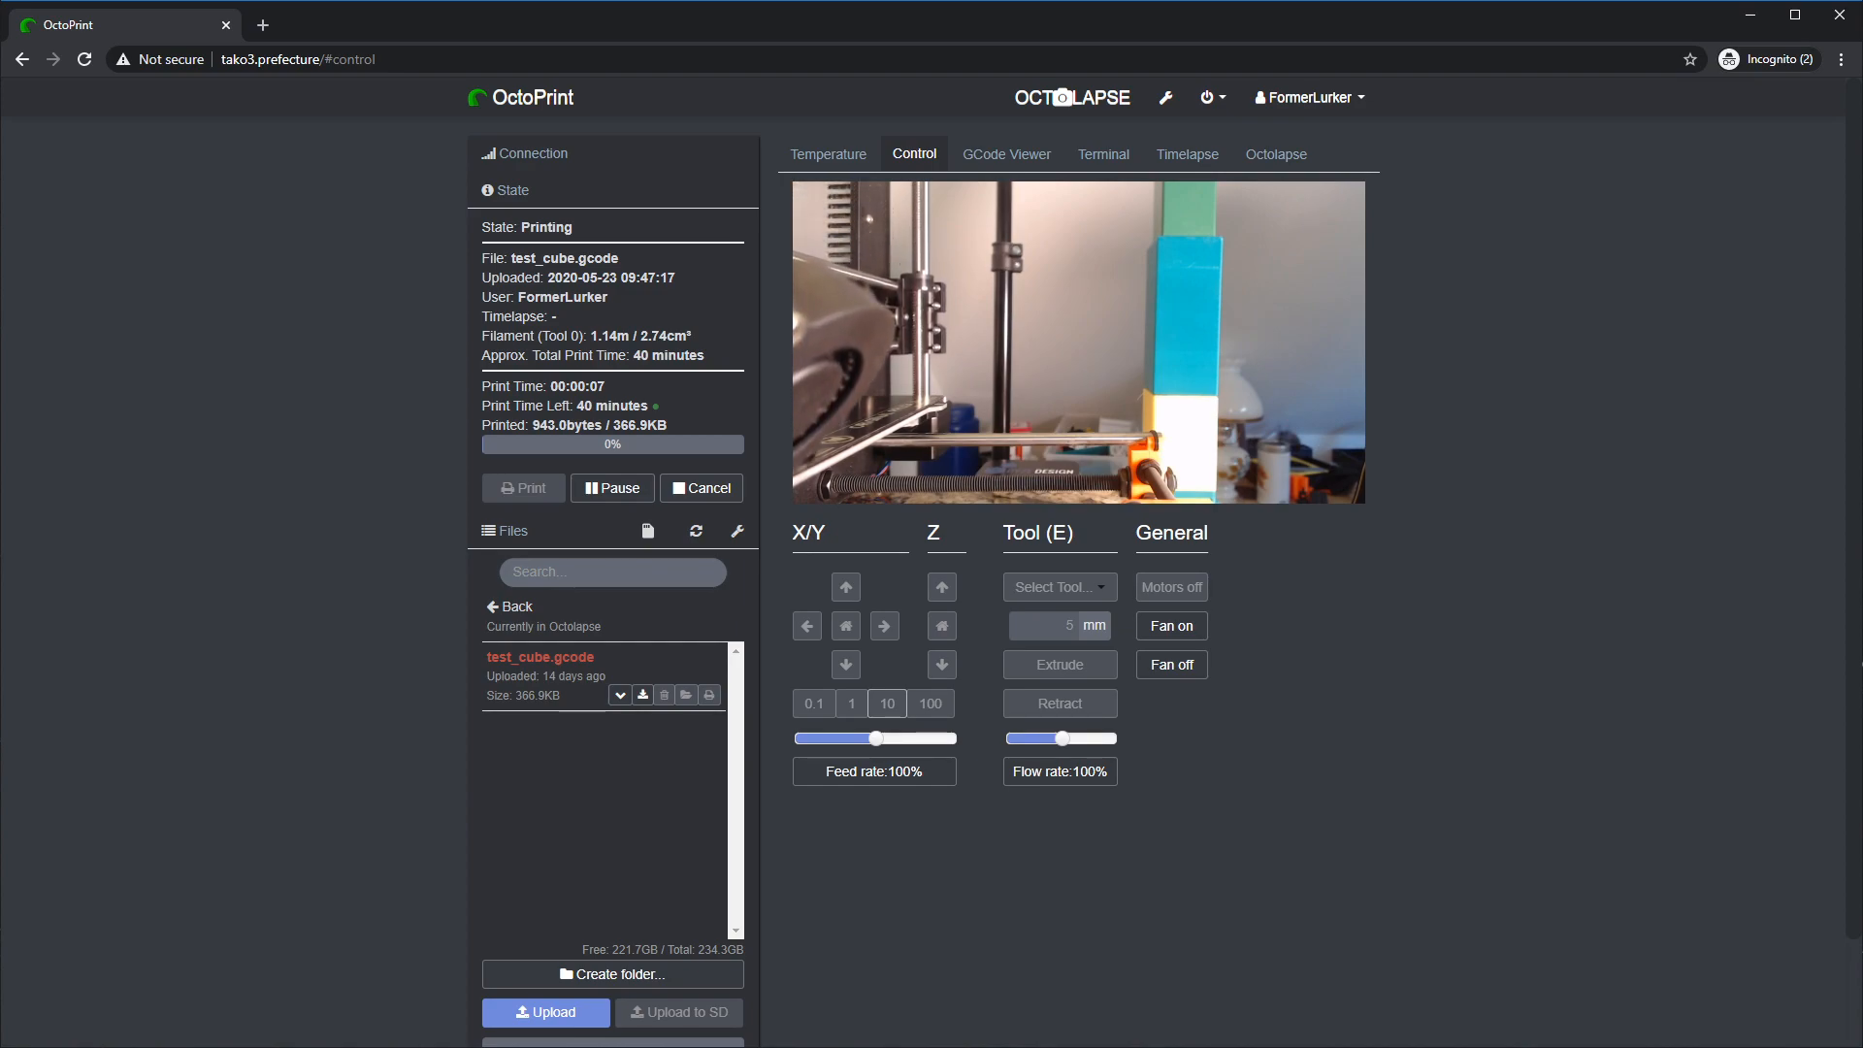
scroll(926, 326, down, 1)
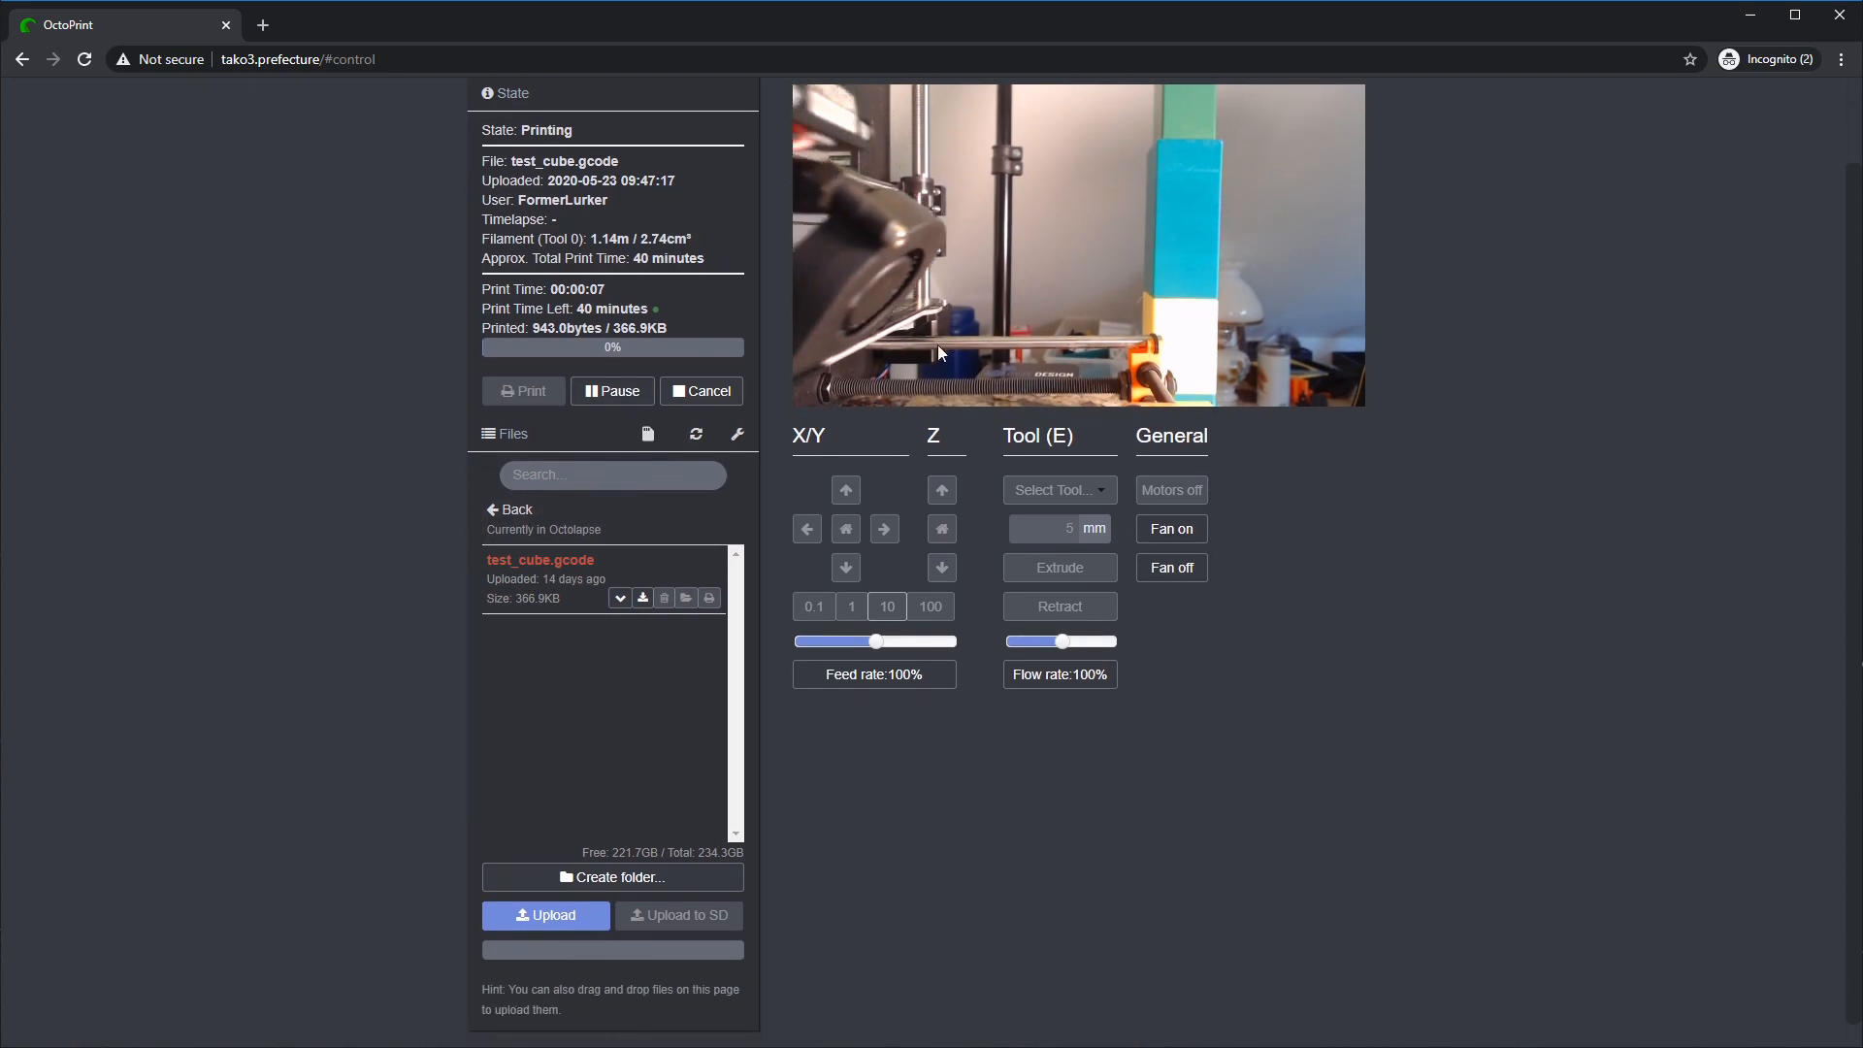
scroll(1038, 352, up, 1)
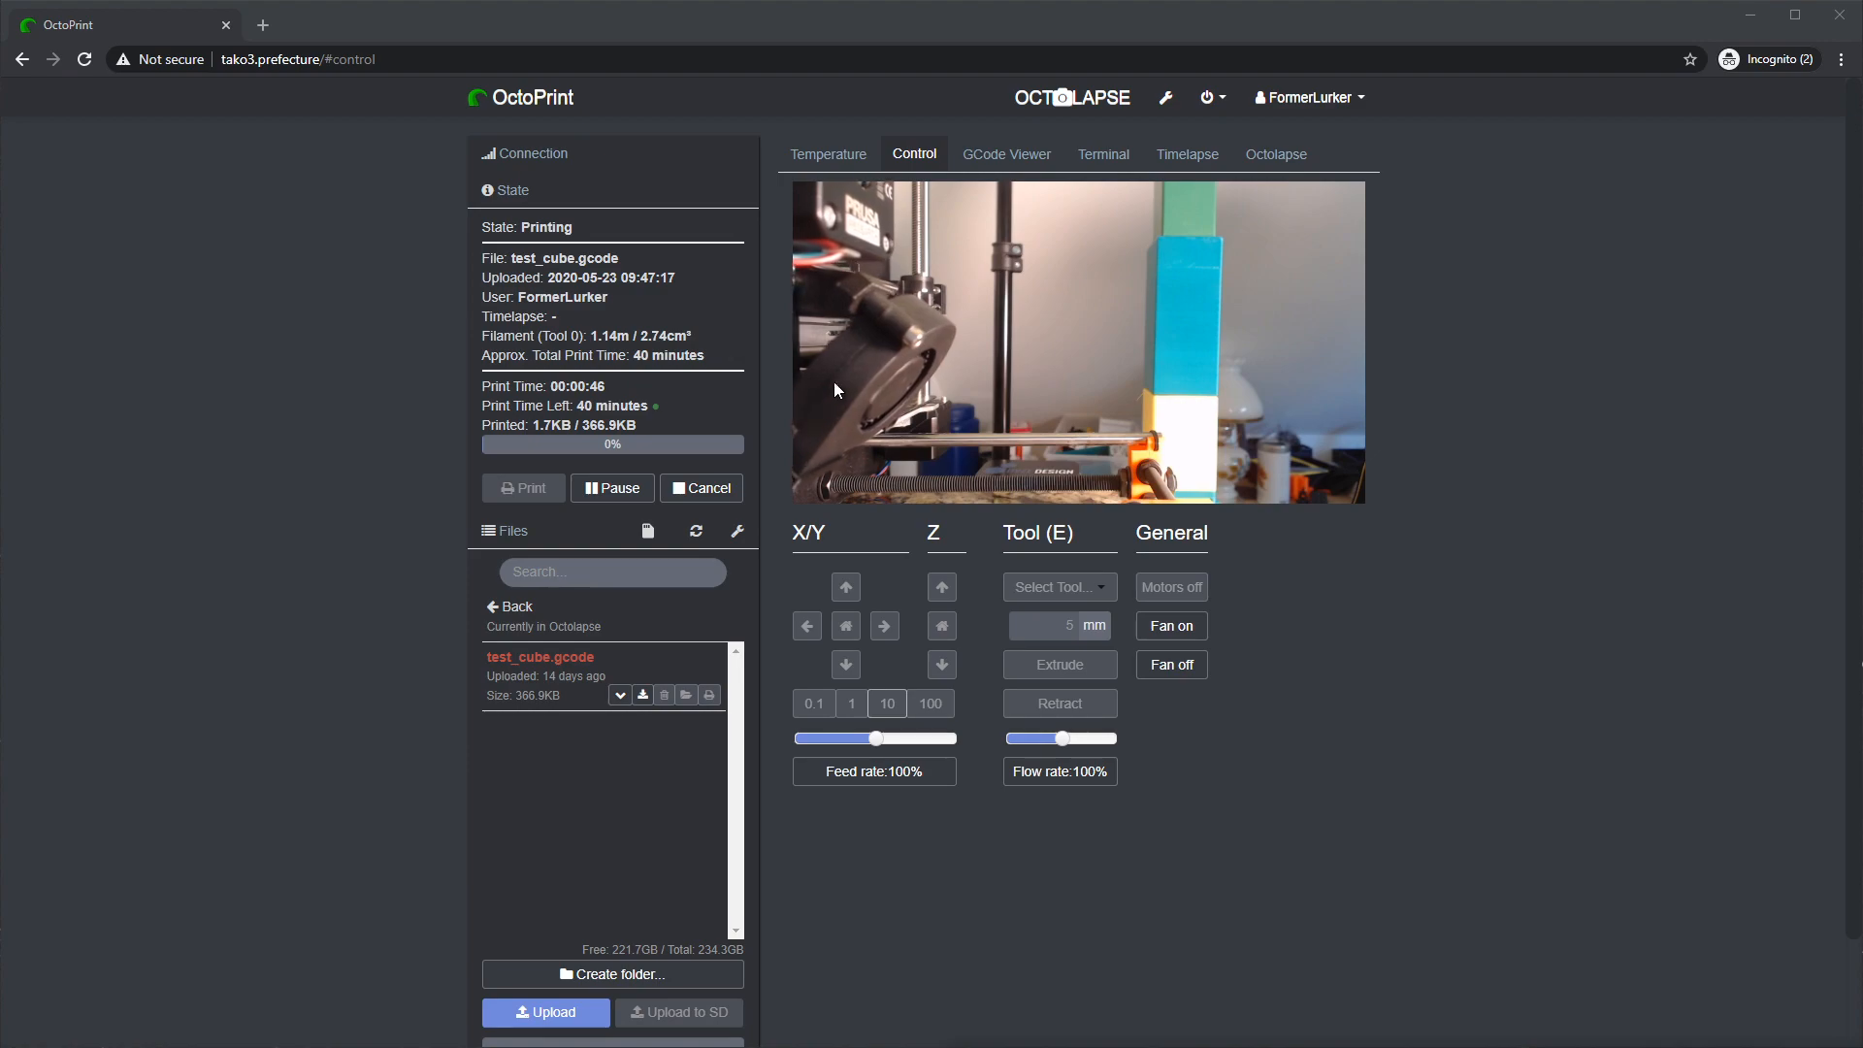
- Return to the Octolapse view and read the notice in the Timelapse Preview
click(1283, 161)
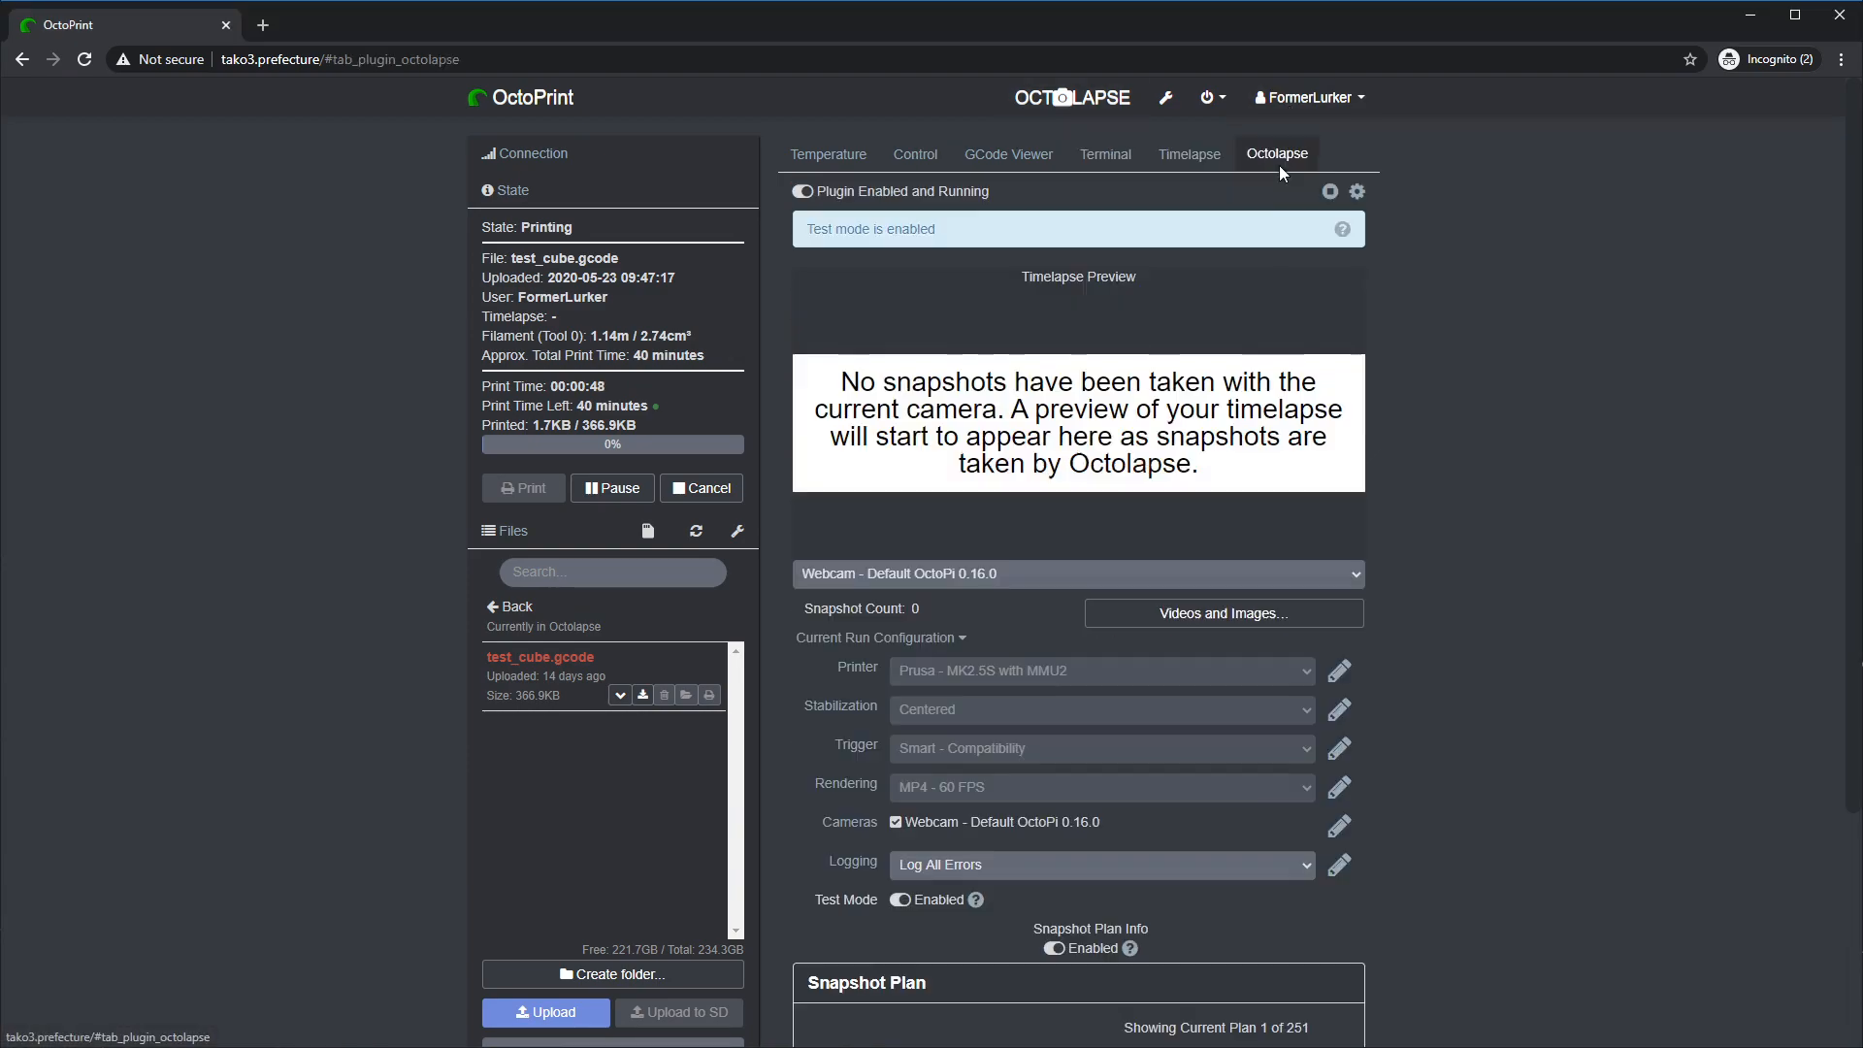
drag(826, 380, 1214, 478)
click(1214, 477)
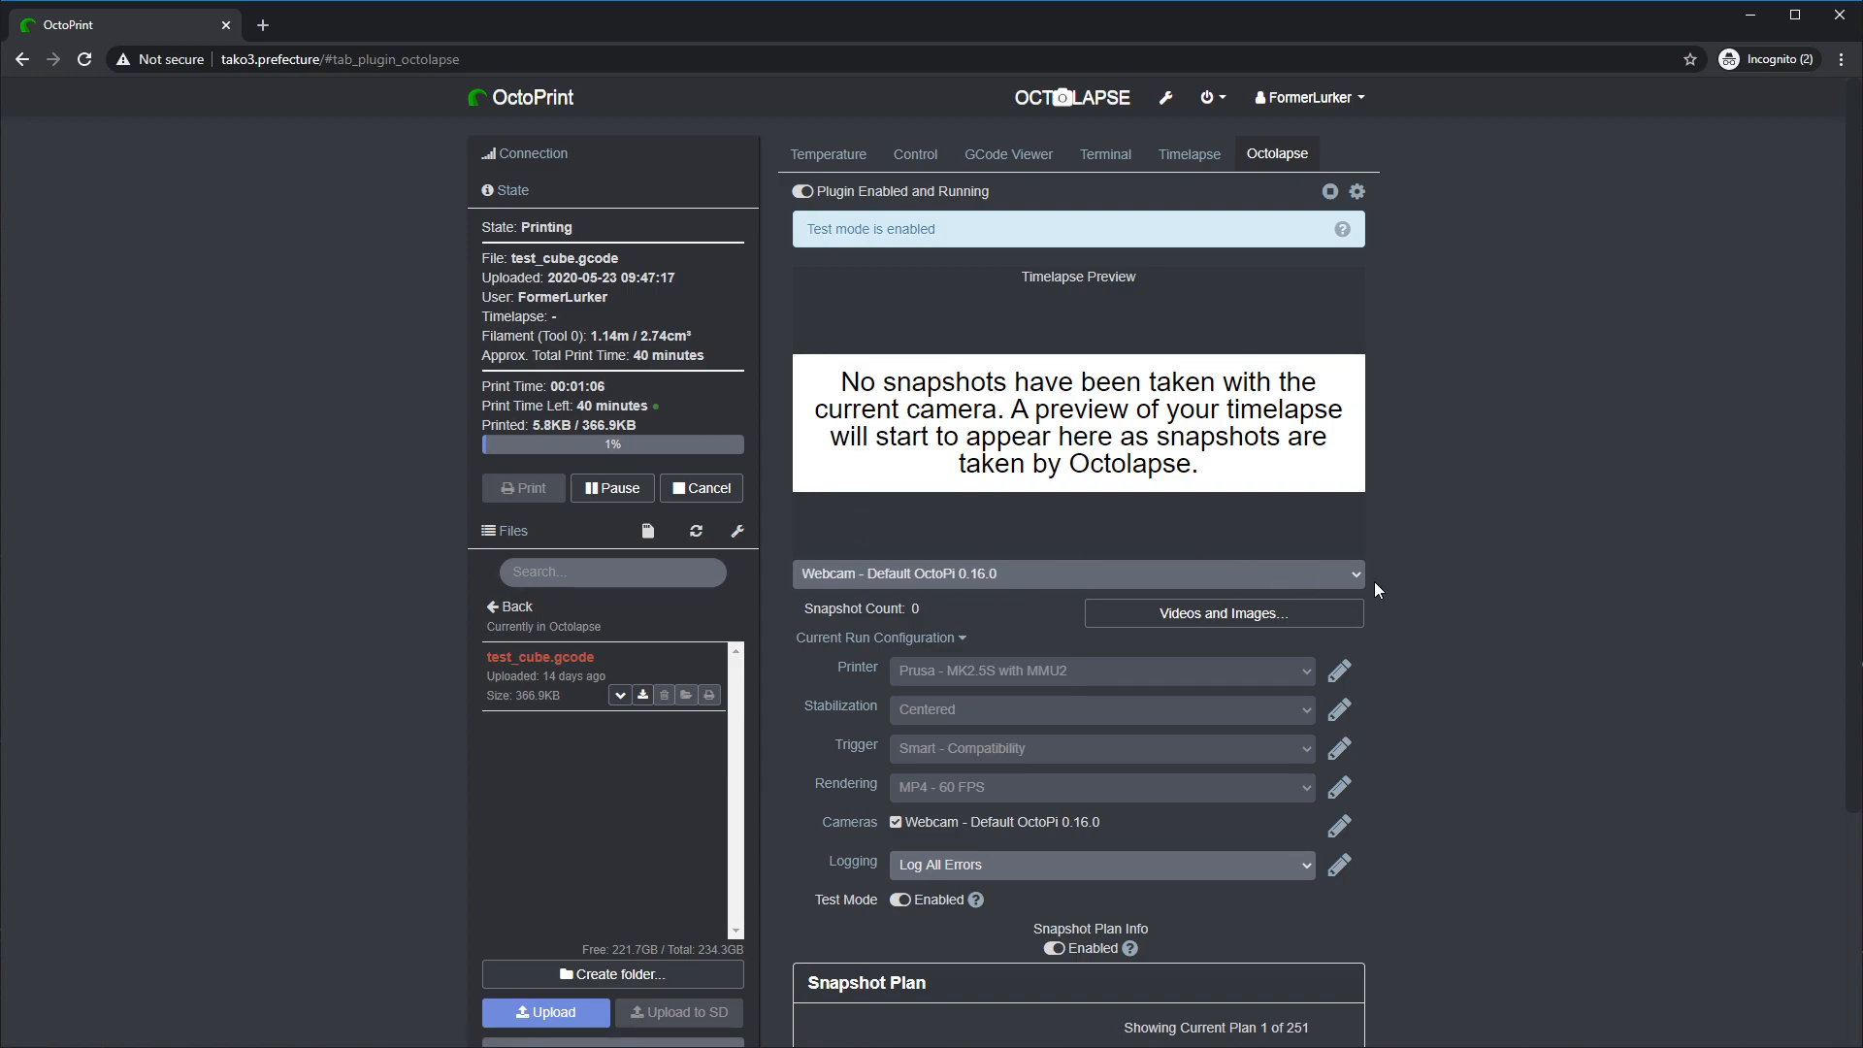
- Check the next snapshot's percent complete in the Snapshot Plan panel and return to the Timelapse Preview
scroll(1375, 587, down, 1)
scroll(1374, 580, down, 1)
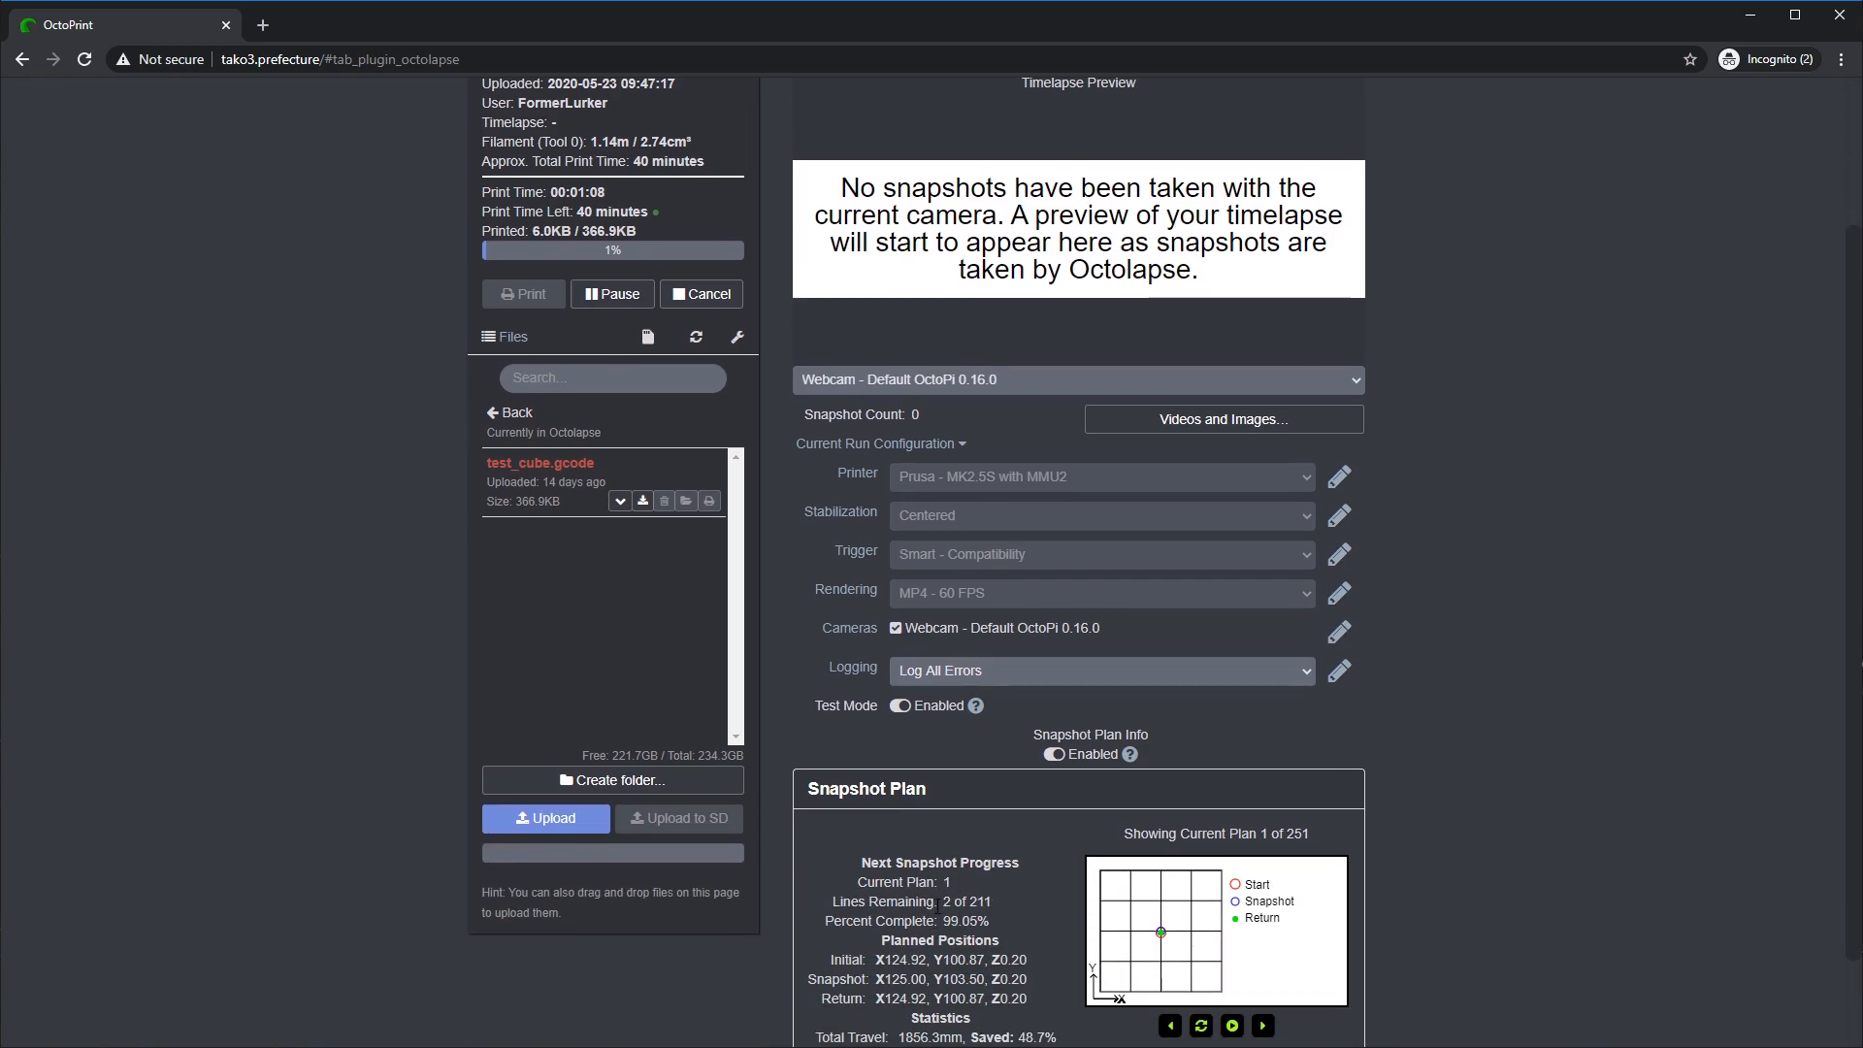
drag(943, 922, 992, 924)
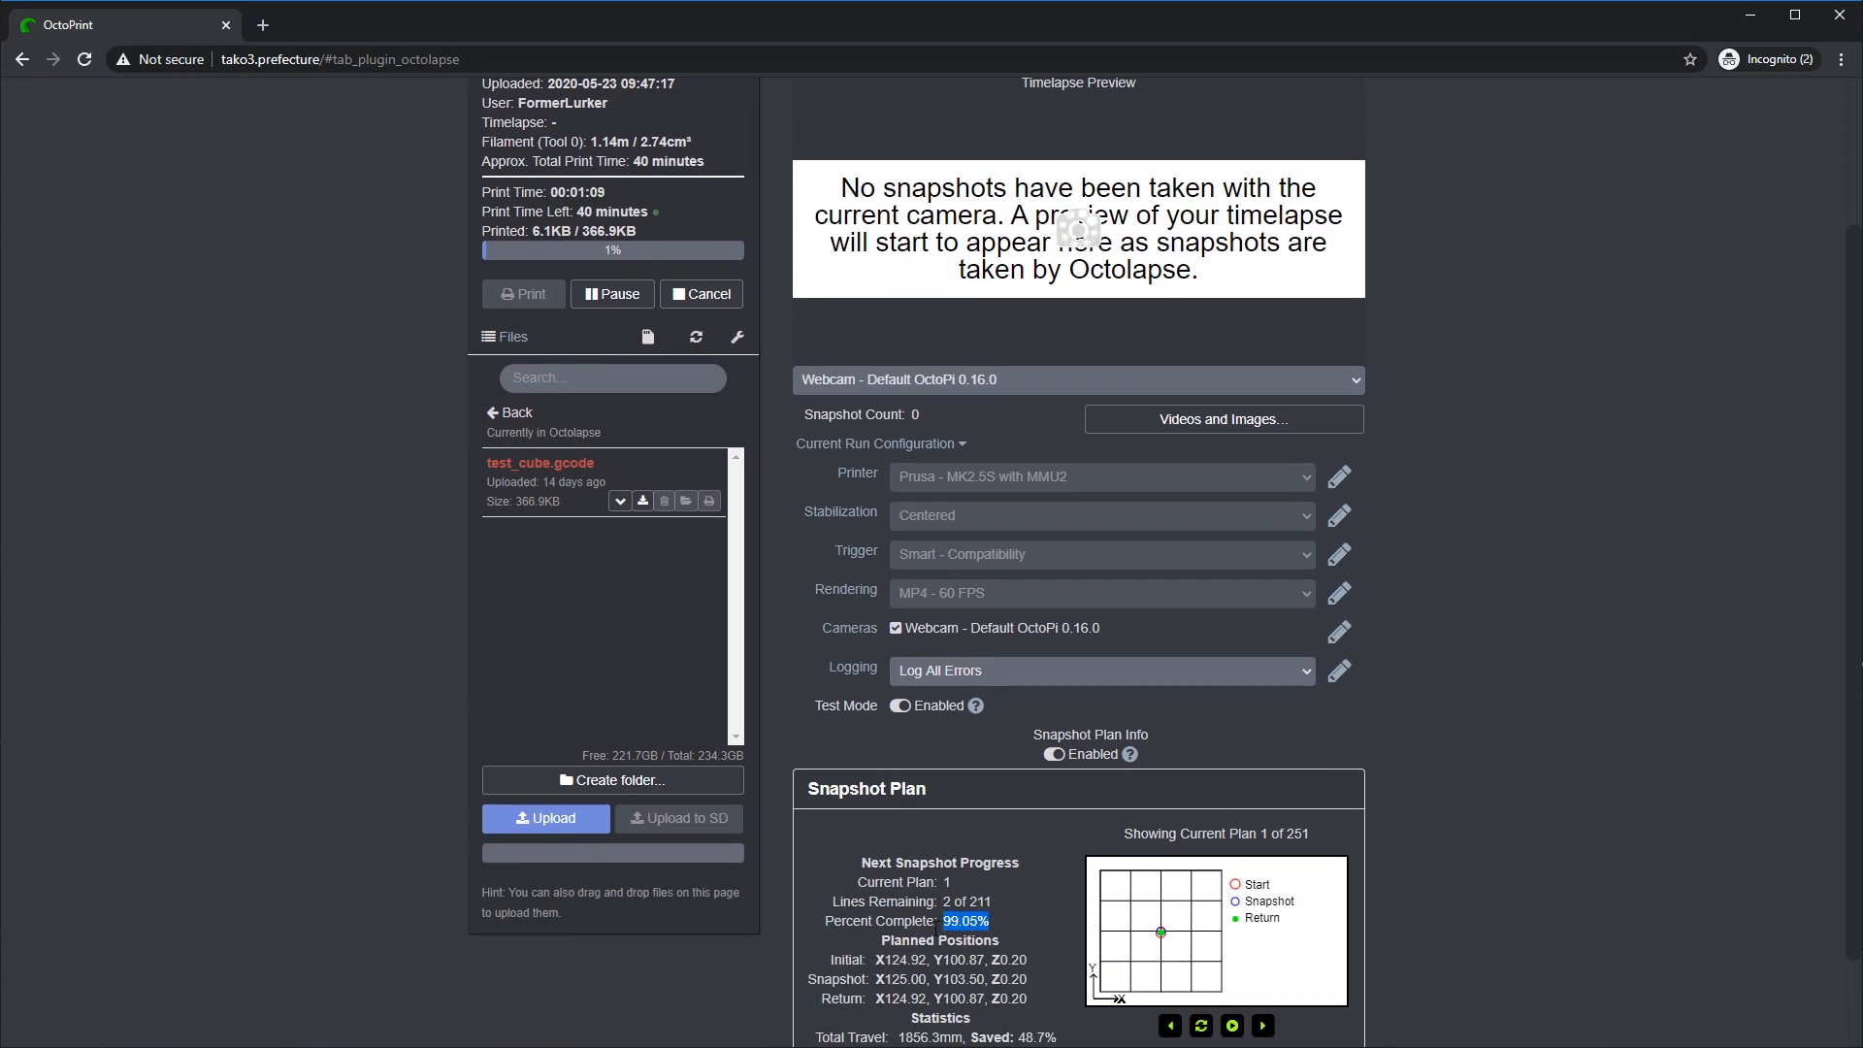
scroll(1040, 882, up, 2)
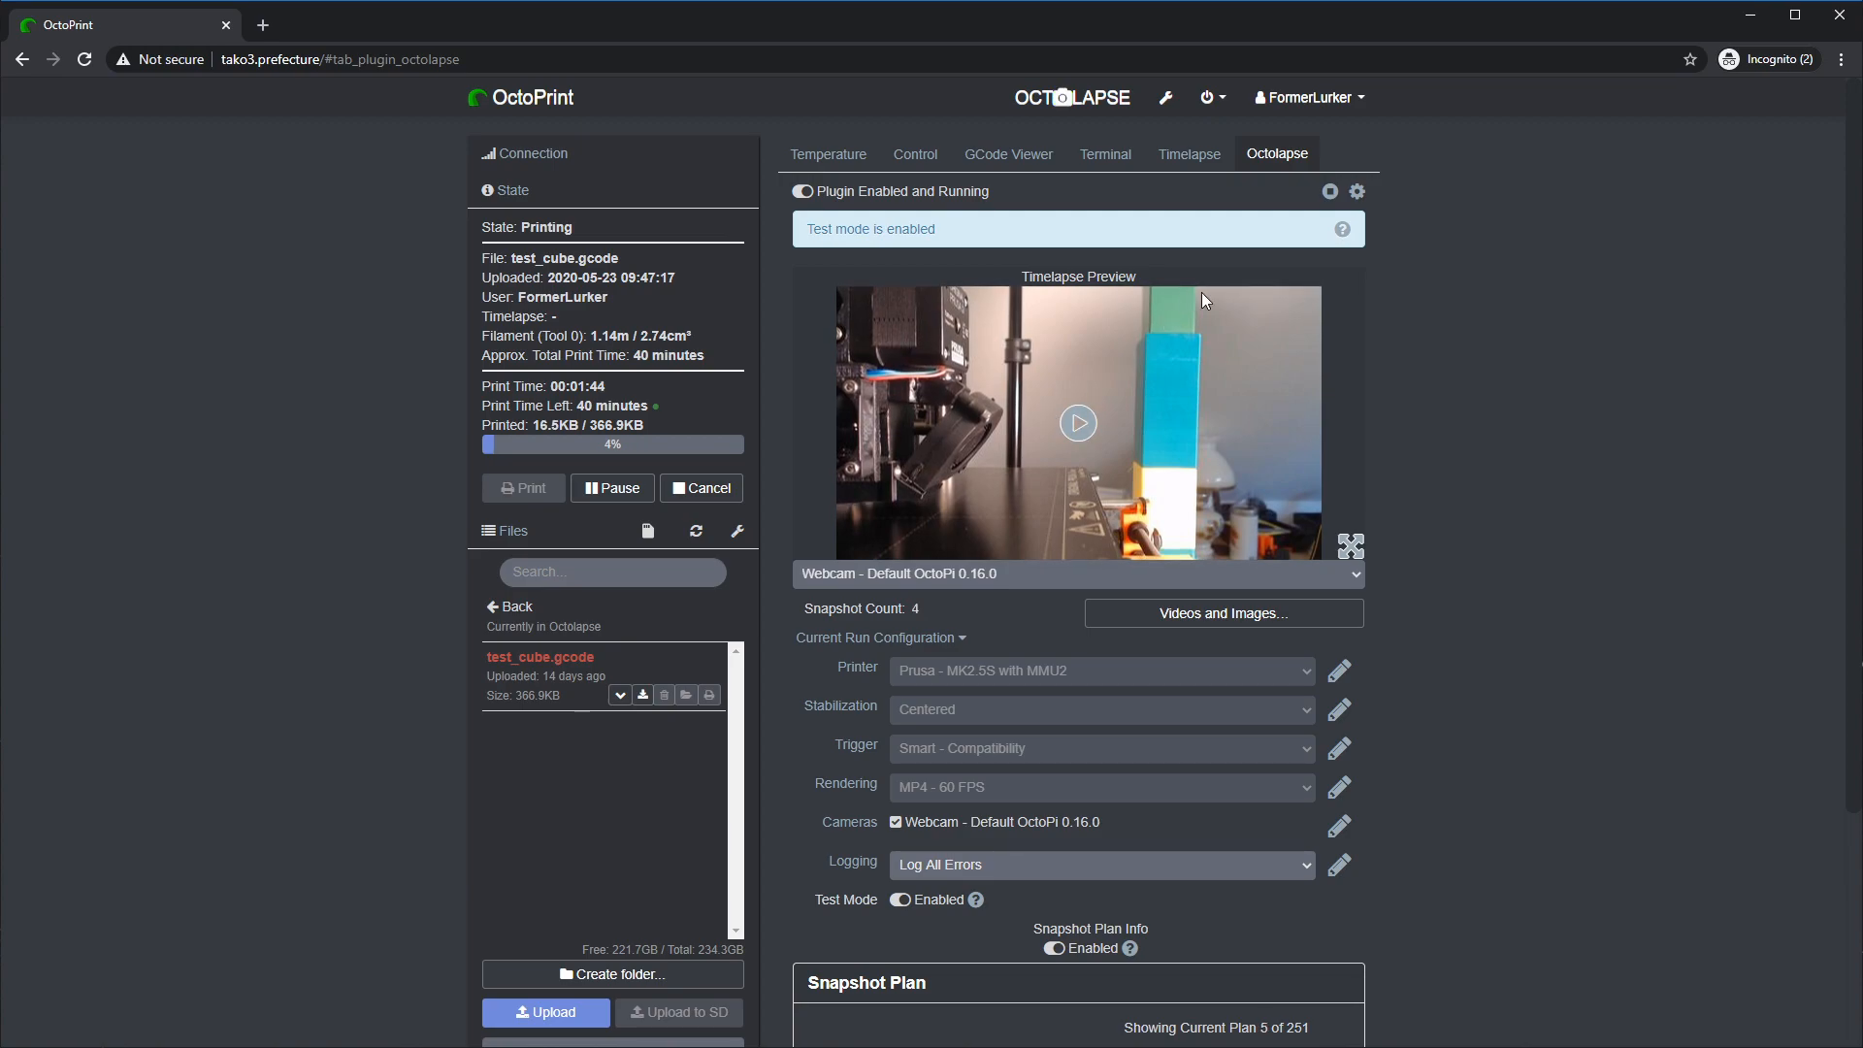
- Examine the Animation Frames option in Octolapse's main settings, then close the settings without saving
click(1358, 193)
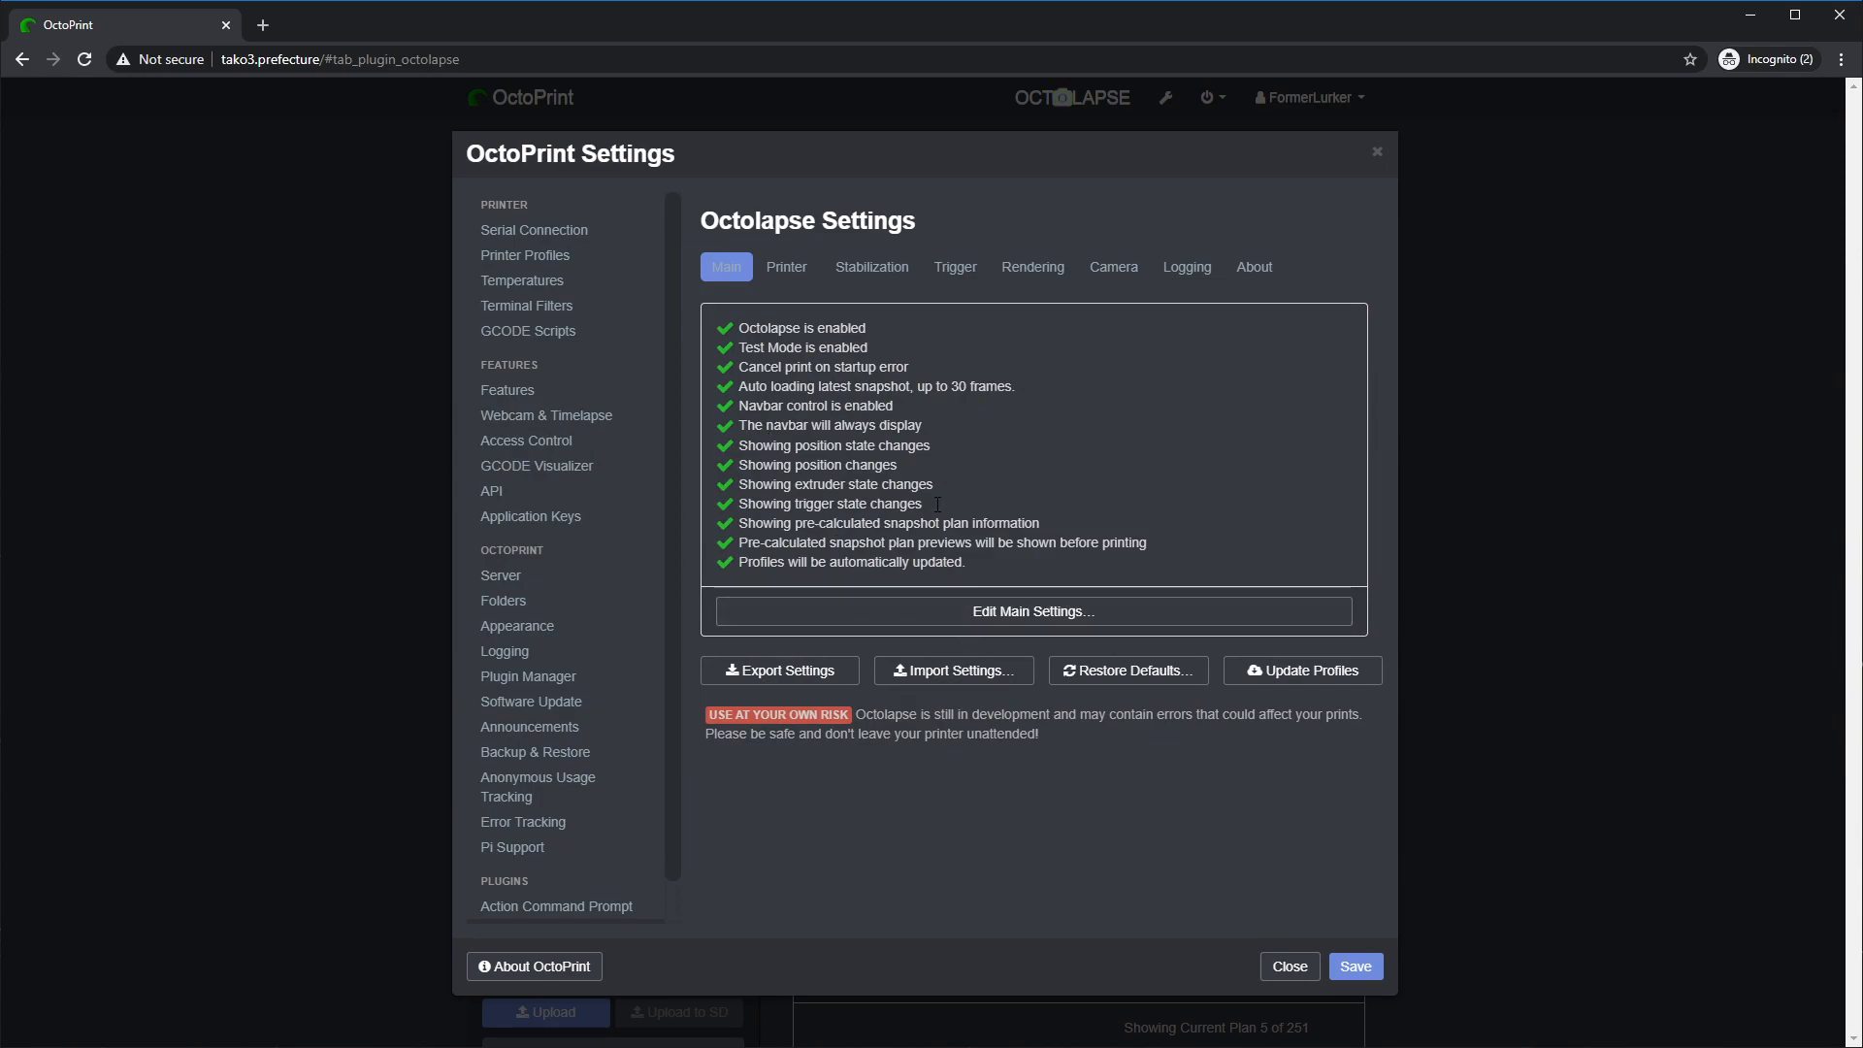
click(1019, 614)
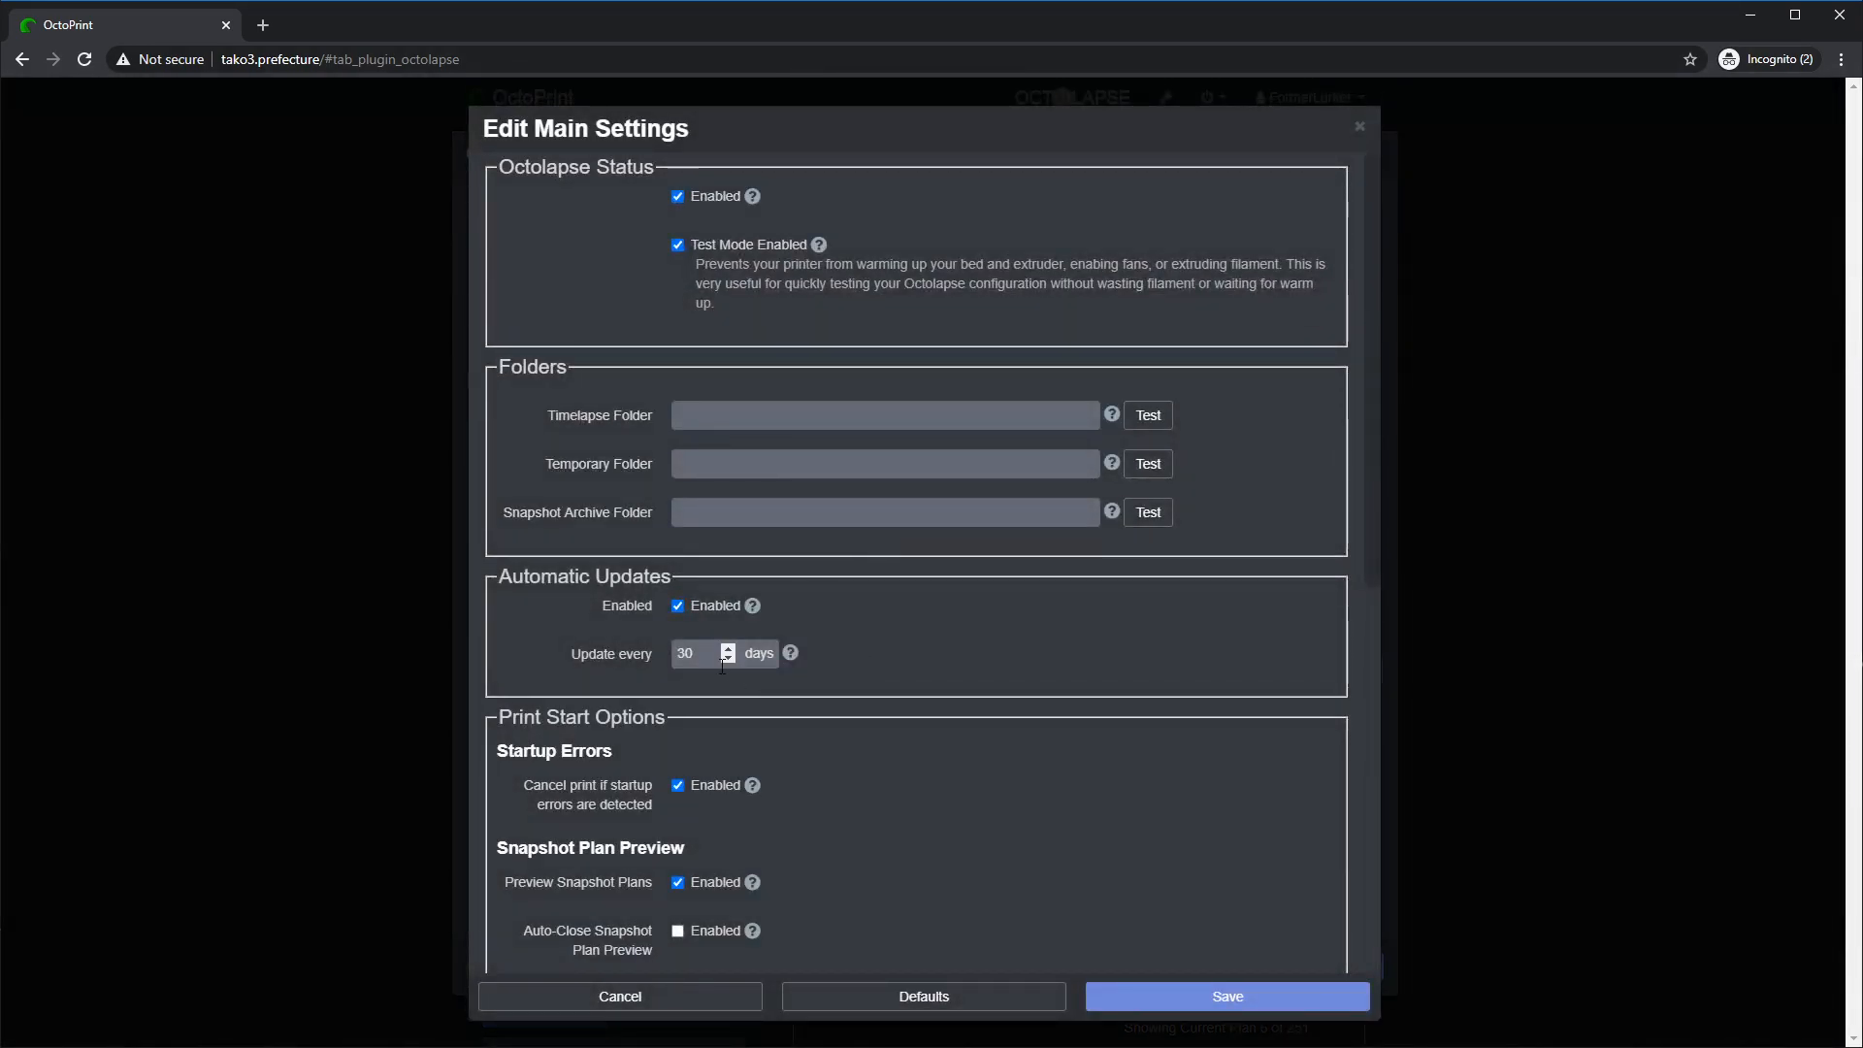
scroll(723, 666, down, 6)
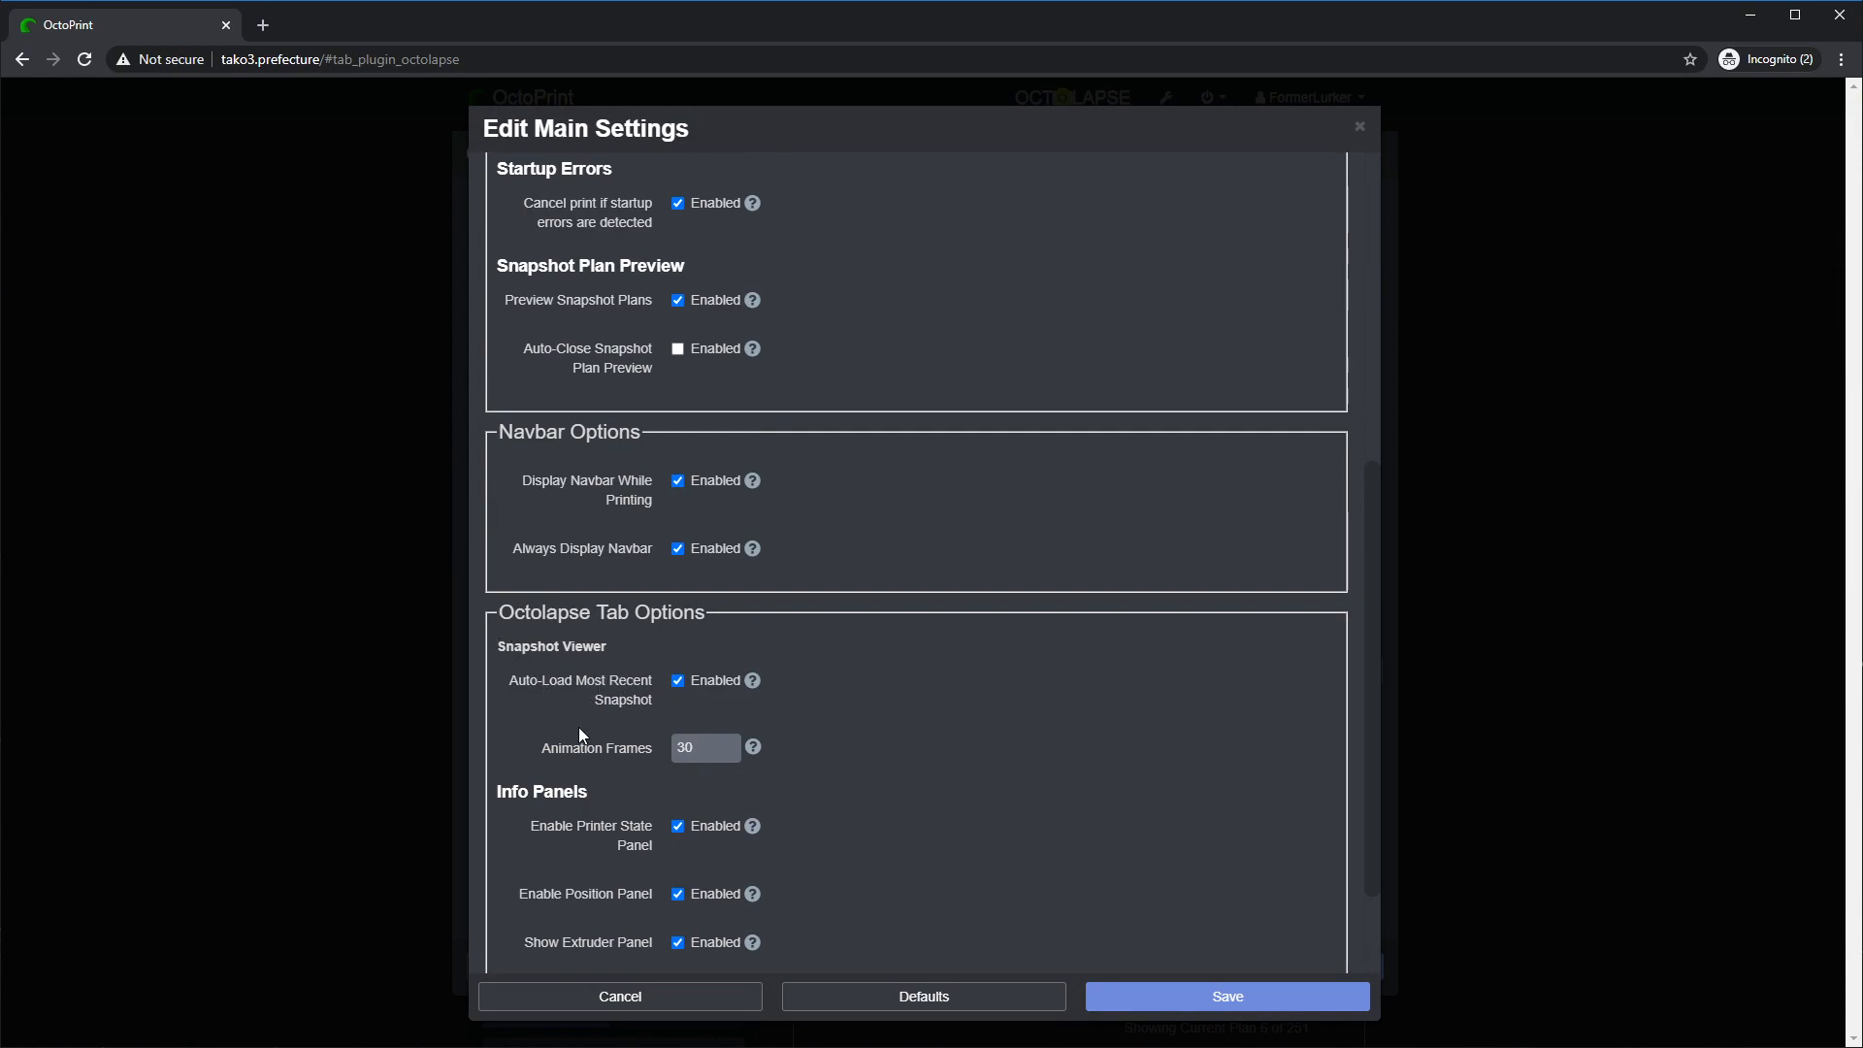
drag(542, 750, 655, 755)
click(667, 998)
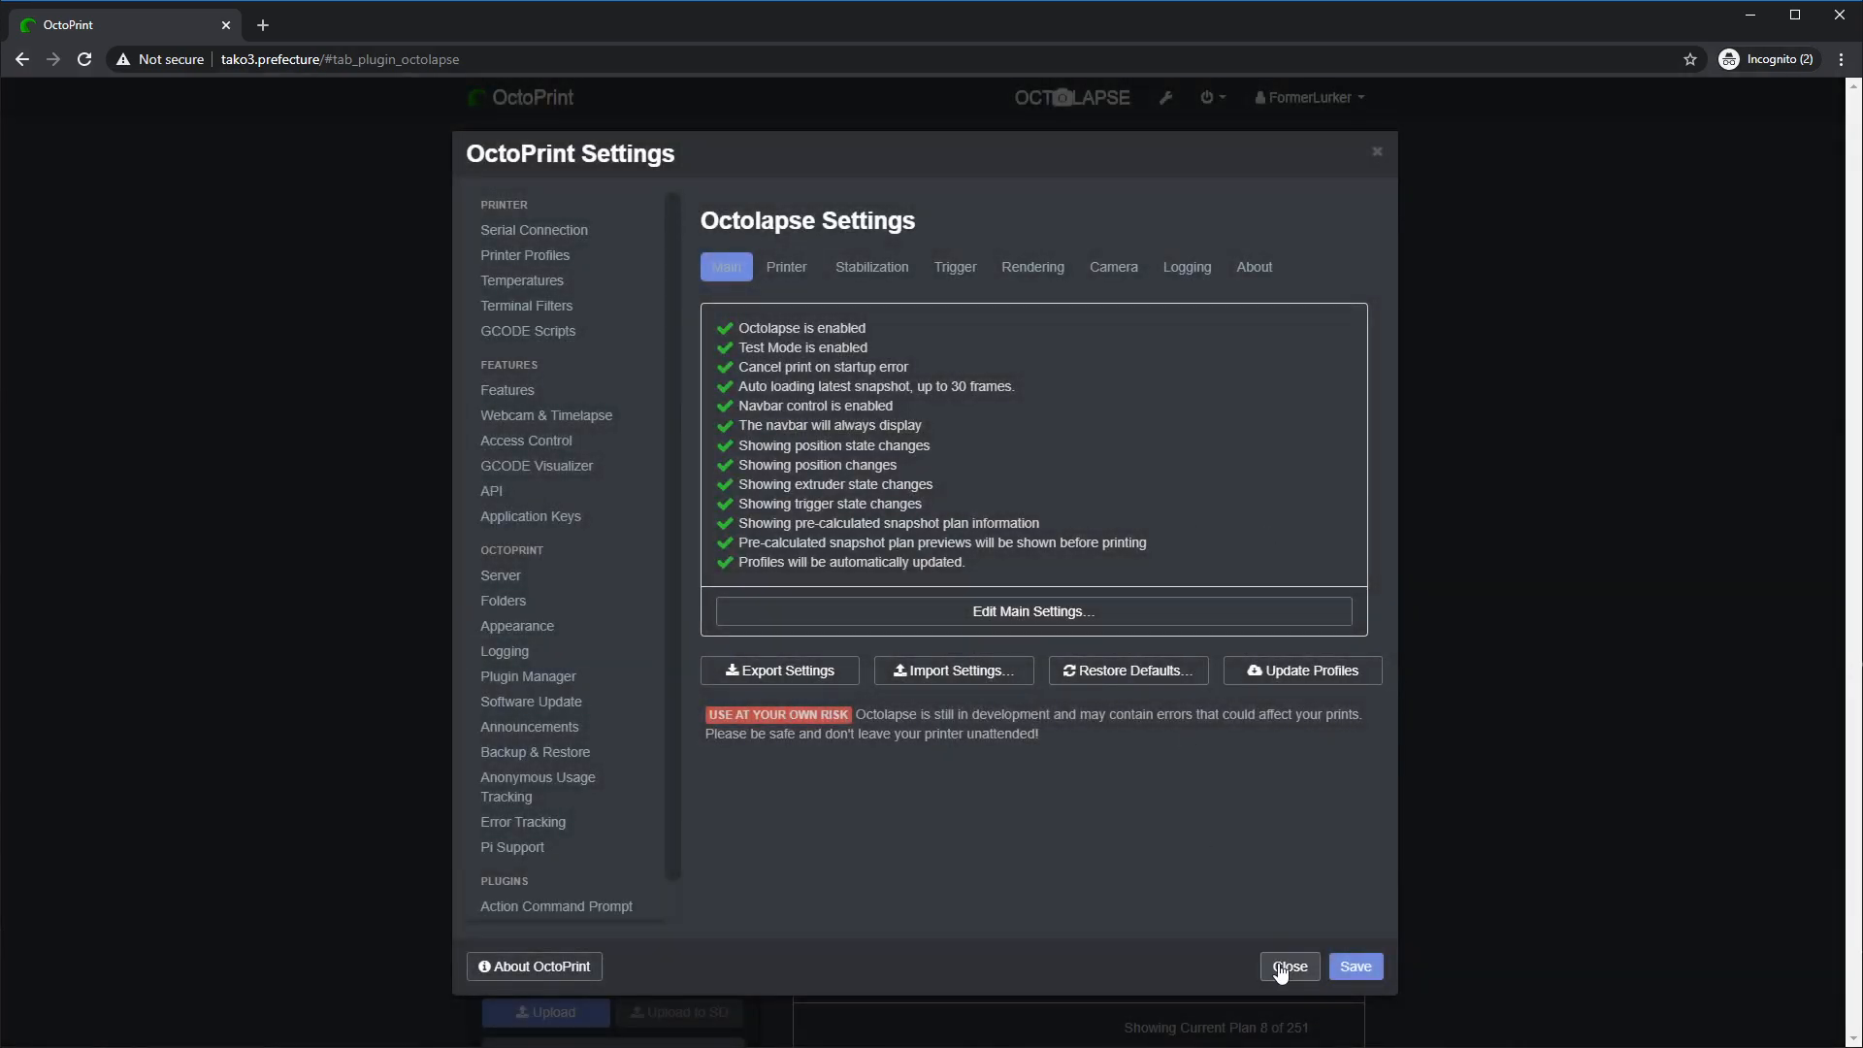
click(1287, 967)
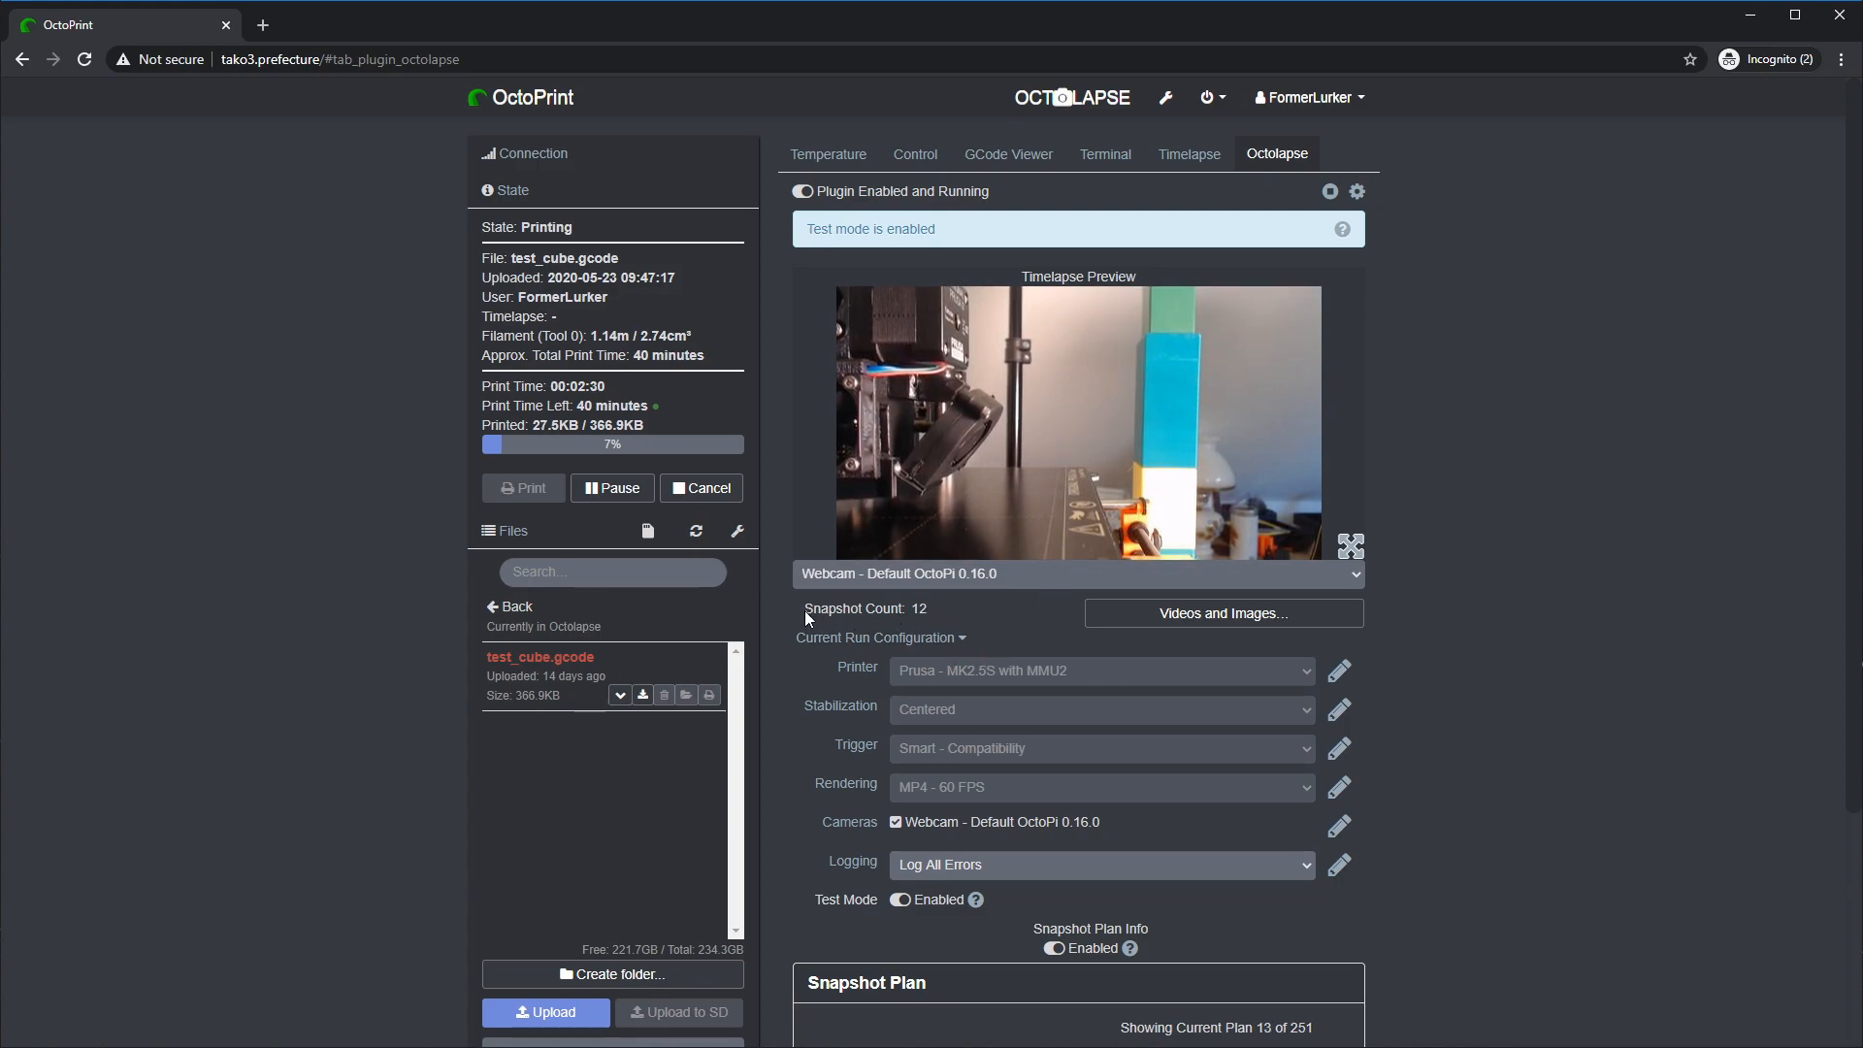
- Check the Snapshot Count beneath the Timelapse Preview of the running print
drag(803, 610, 912, 614)
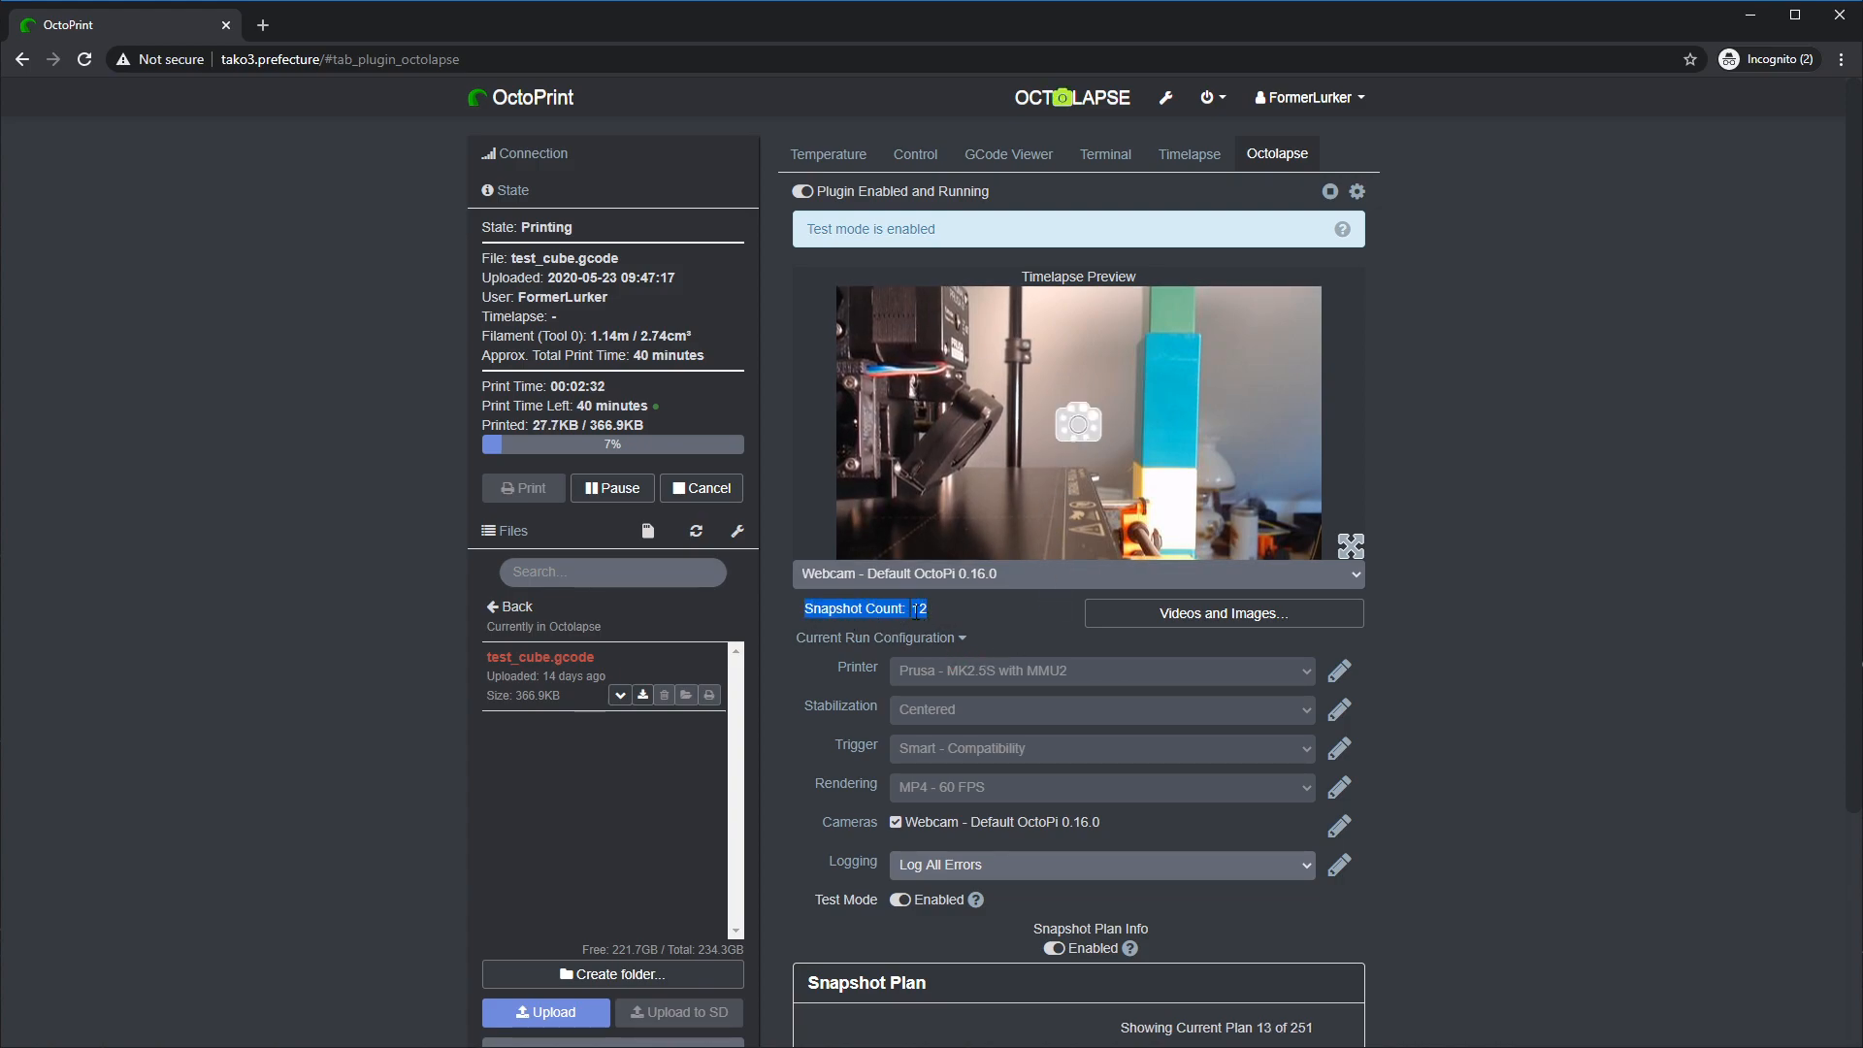
click(931, 610)
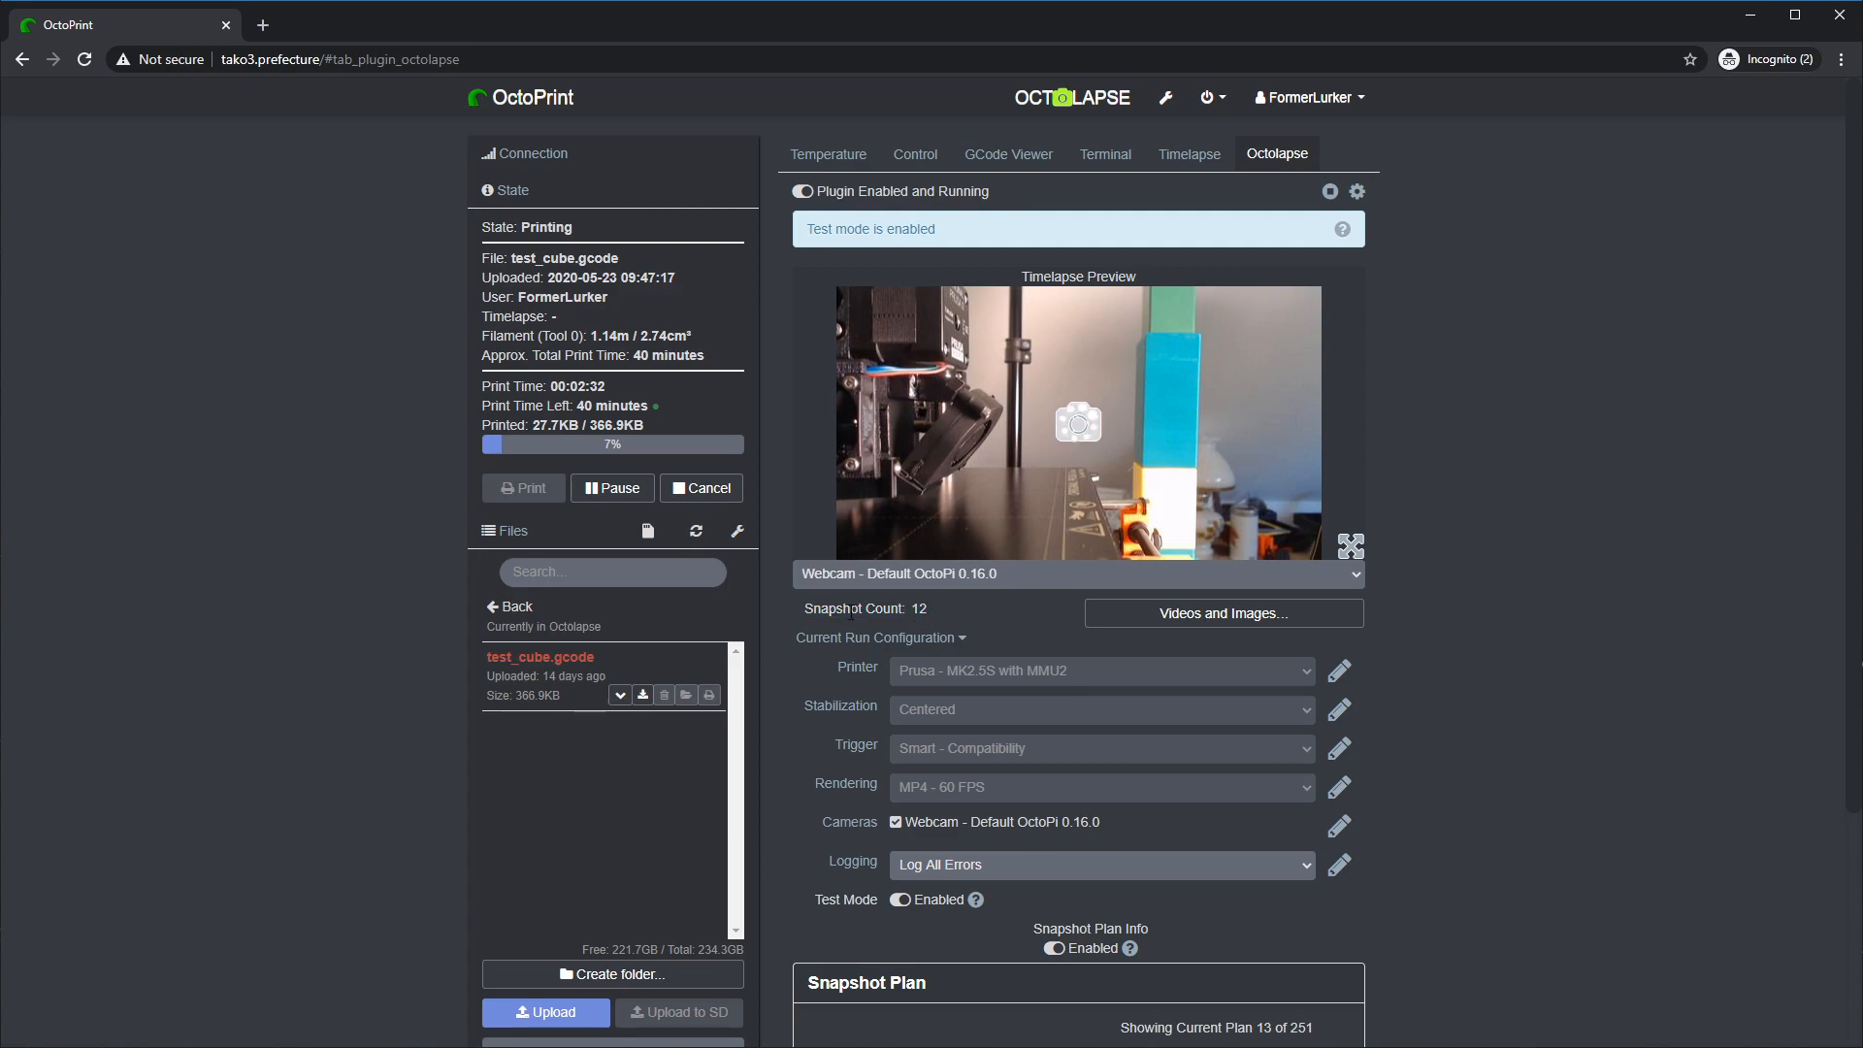
drag(817, 611, 883, 623)
click(892, 609)
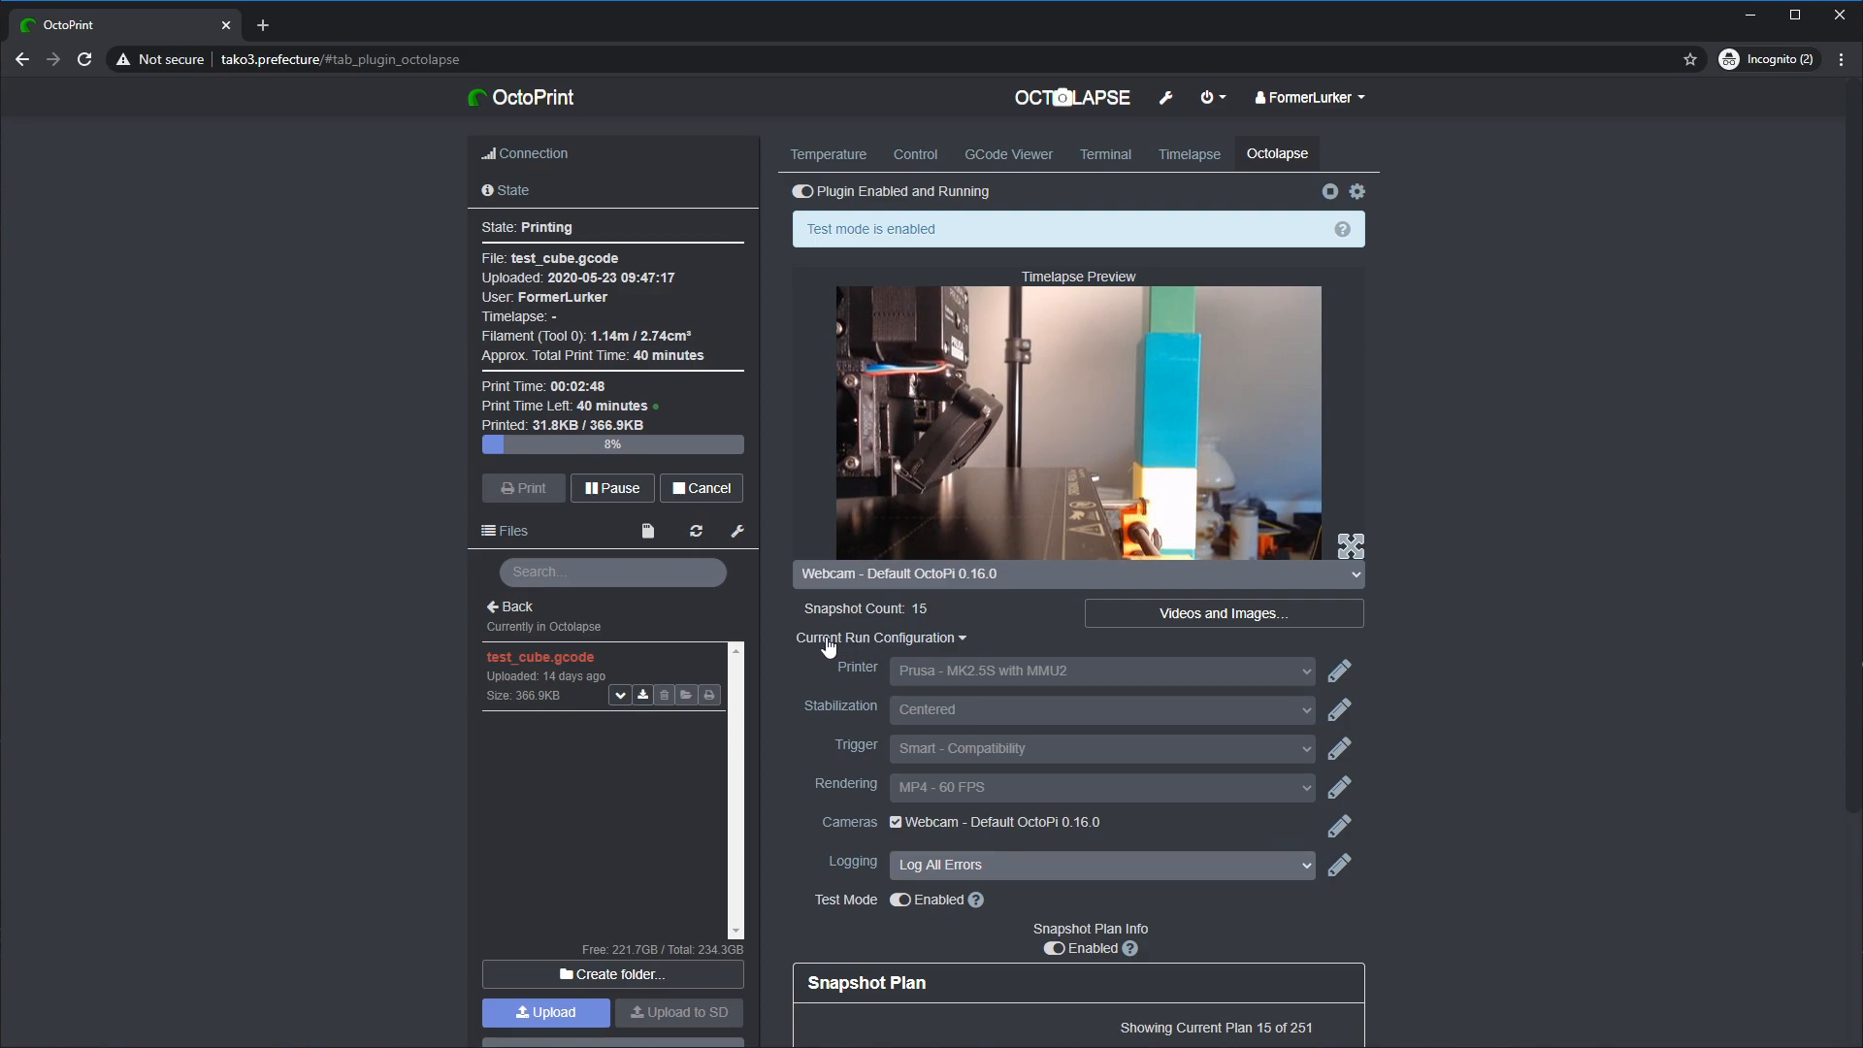
- Collapse the Current Run Configuration and examine the current plan, planned positions and percent complete in the Snapshot Plan
click(902, 641)
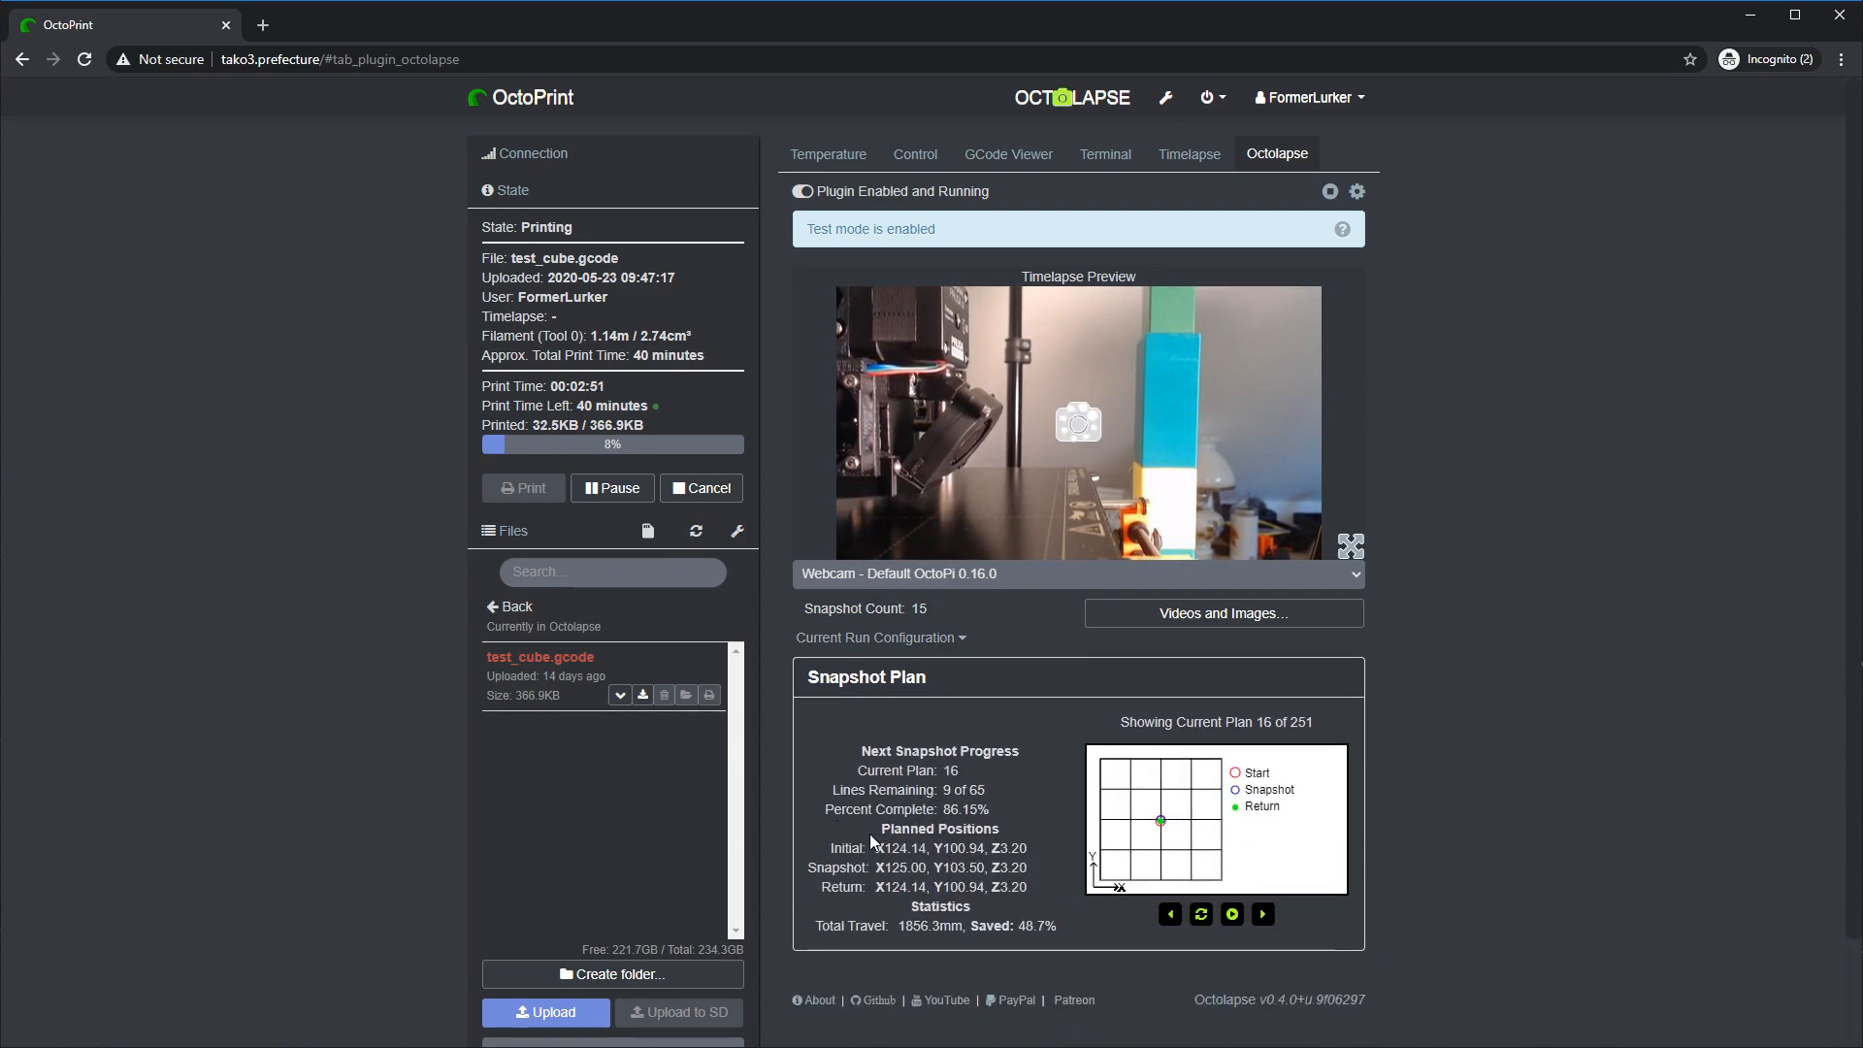
scroll(897, 752, down, 1)
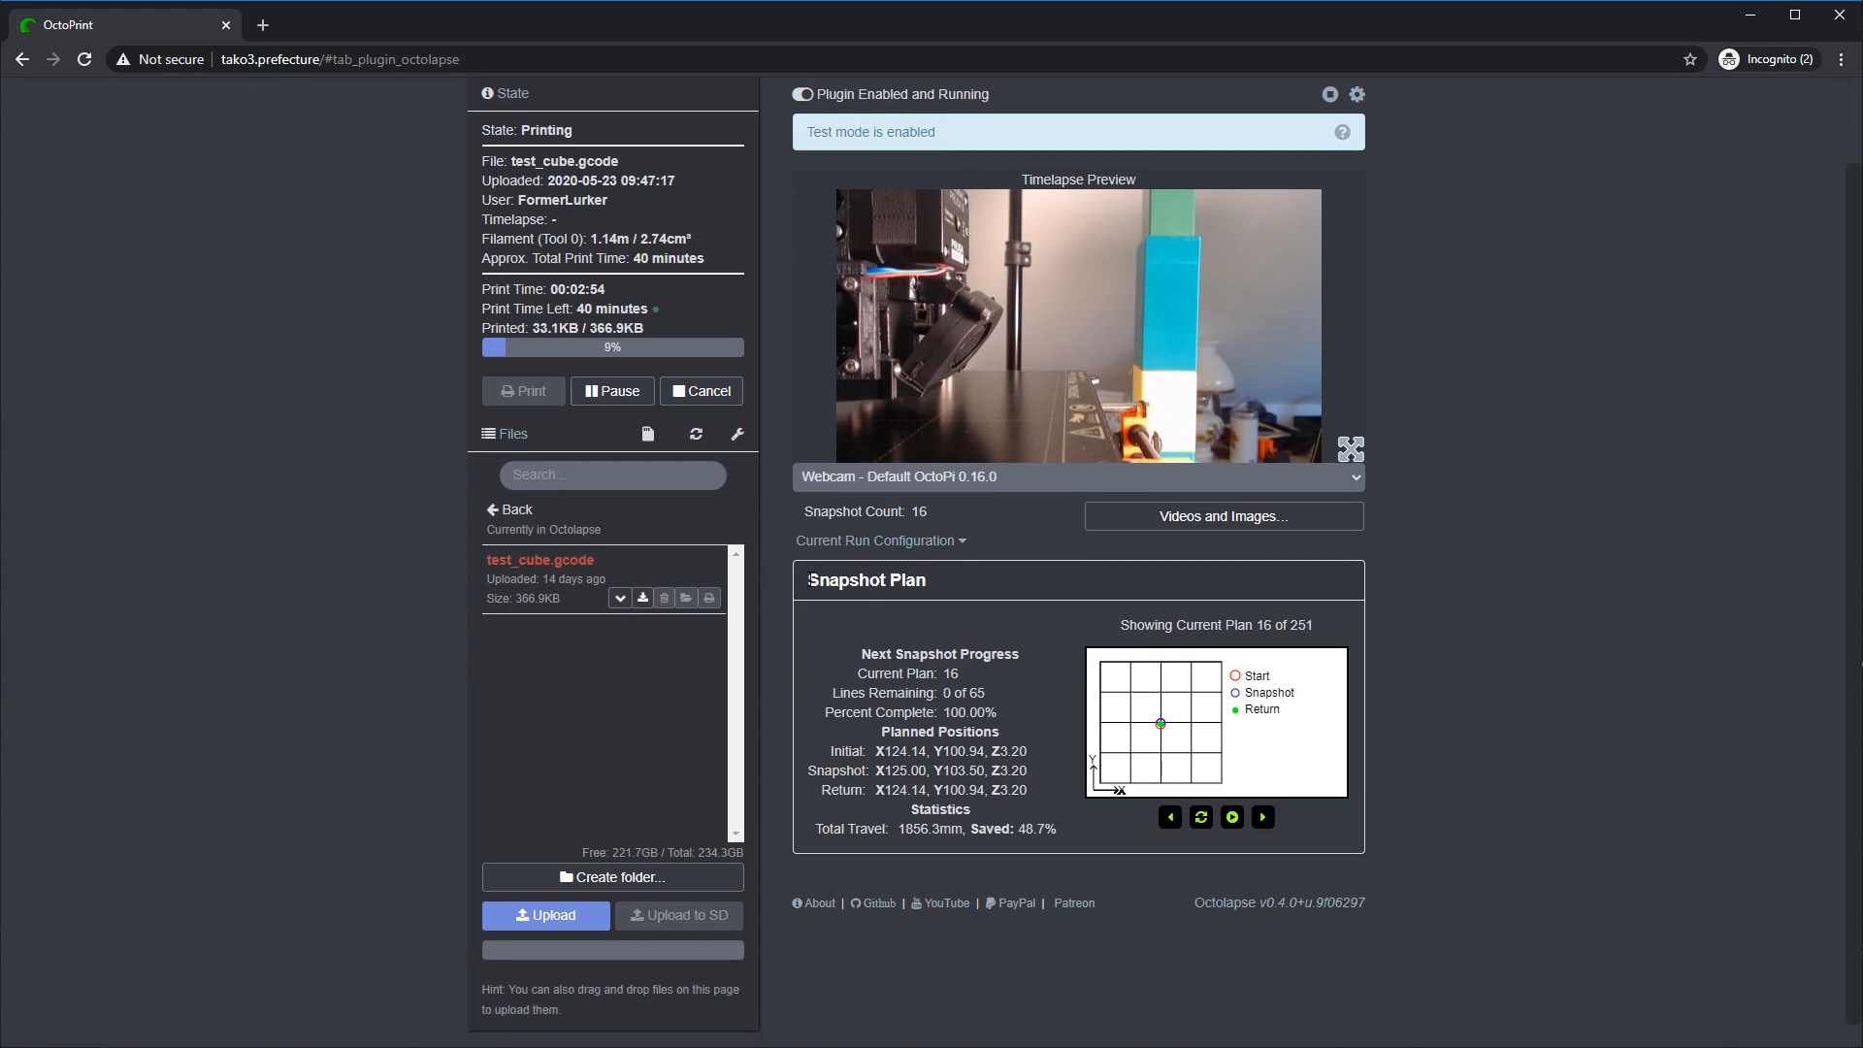
drag(812, 581, 912, 582)
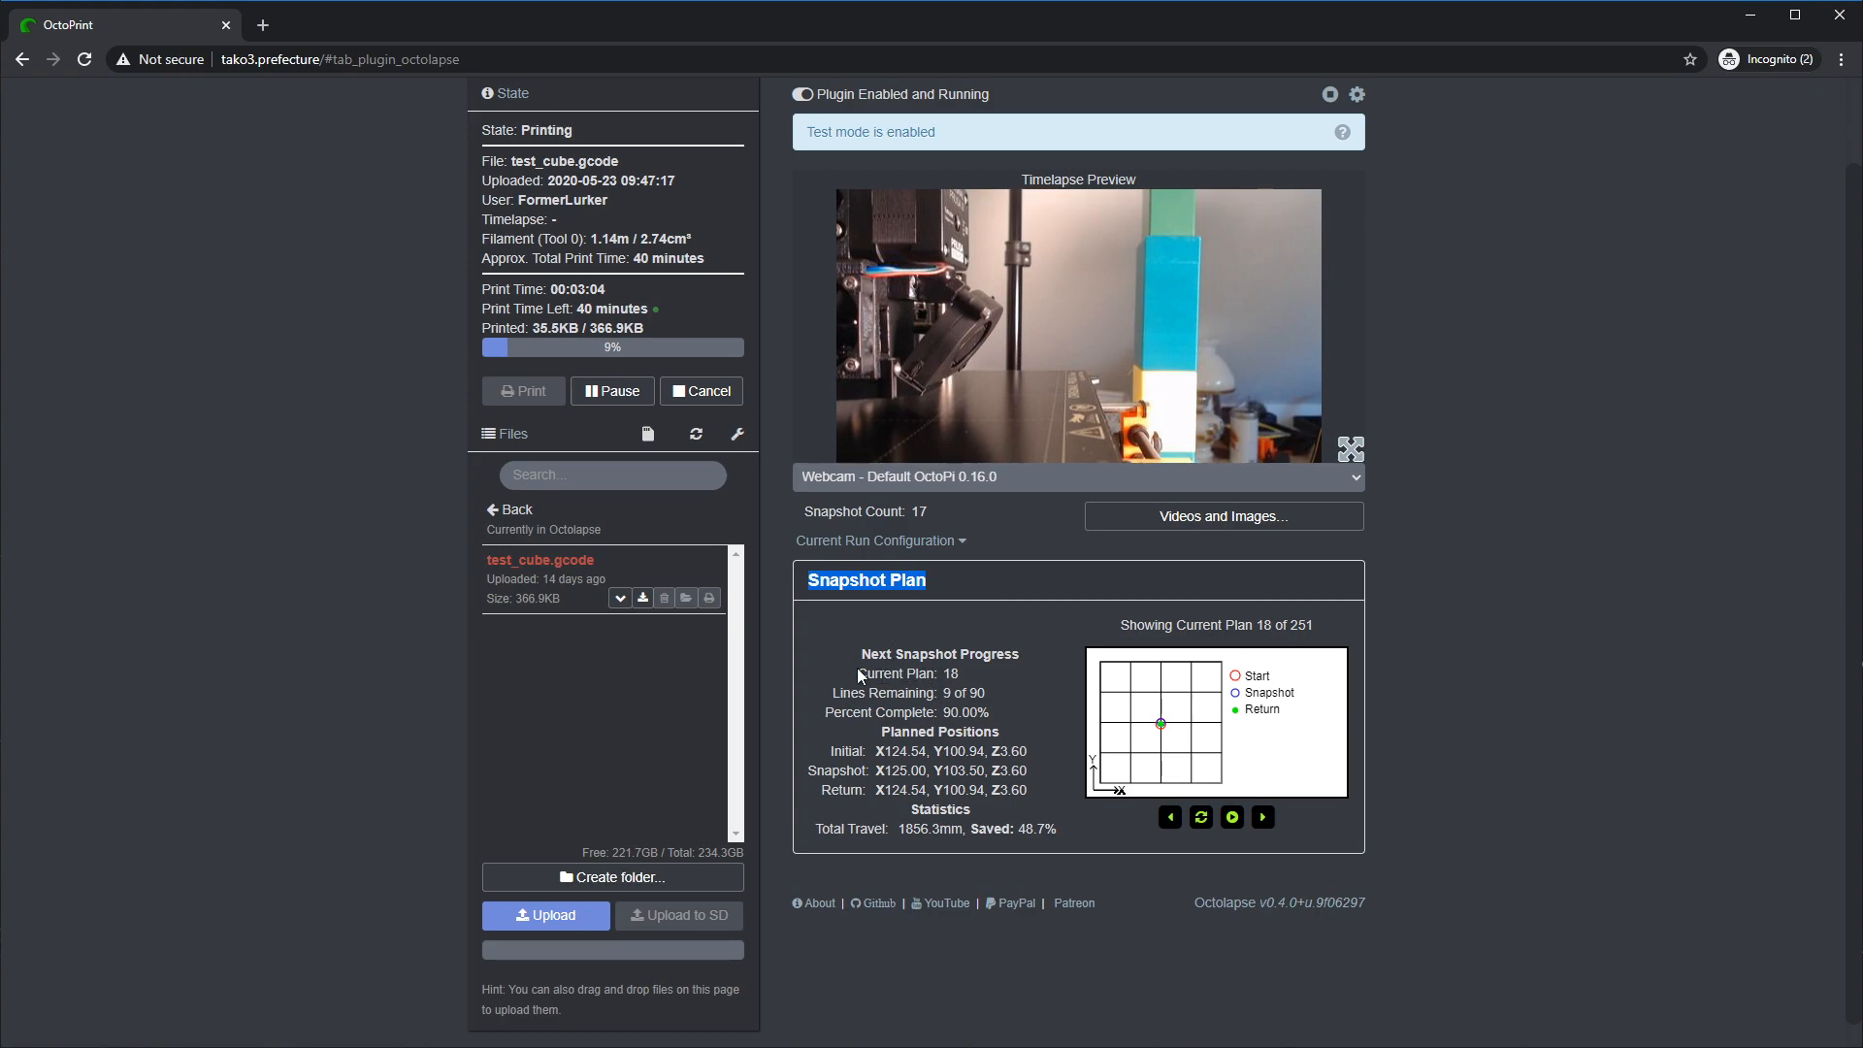
drag(857, 673, 970, 685)
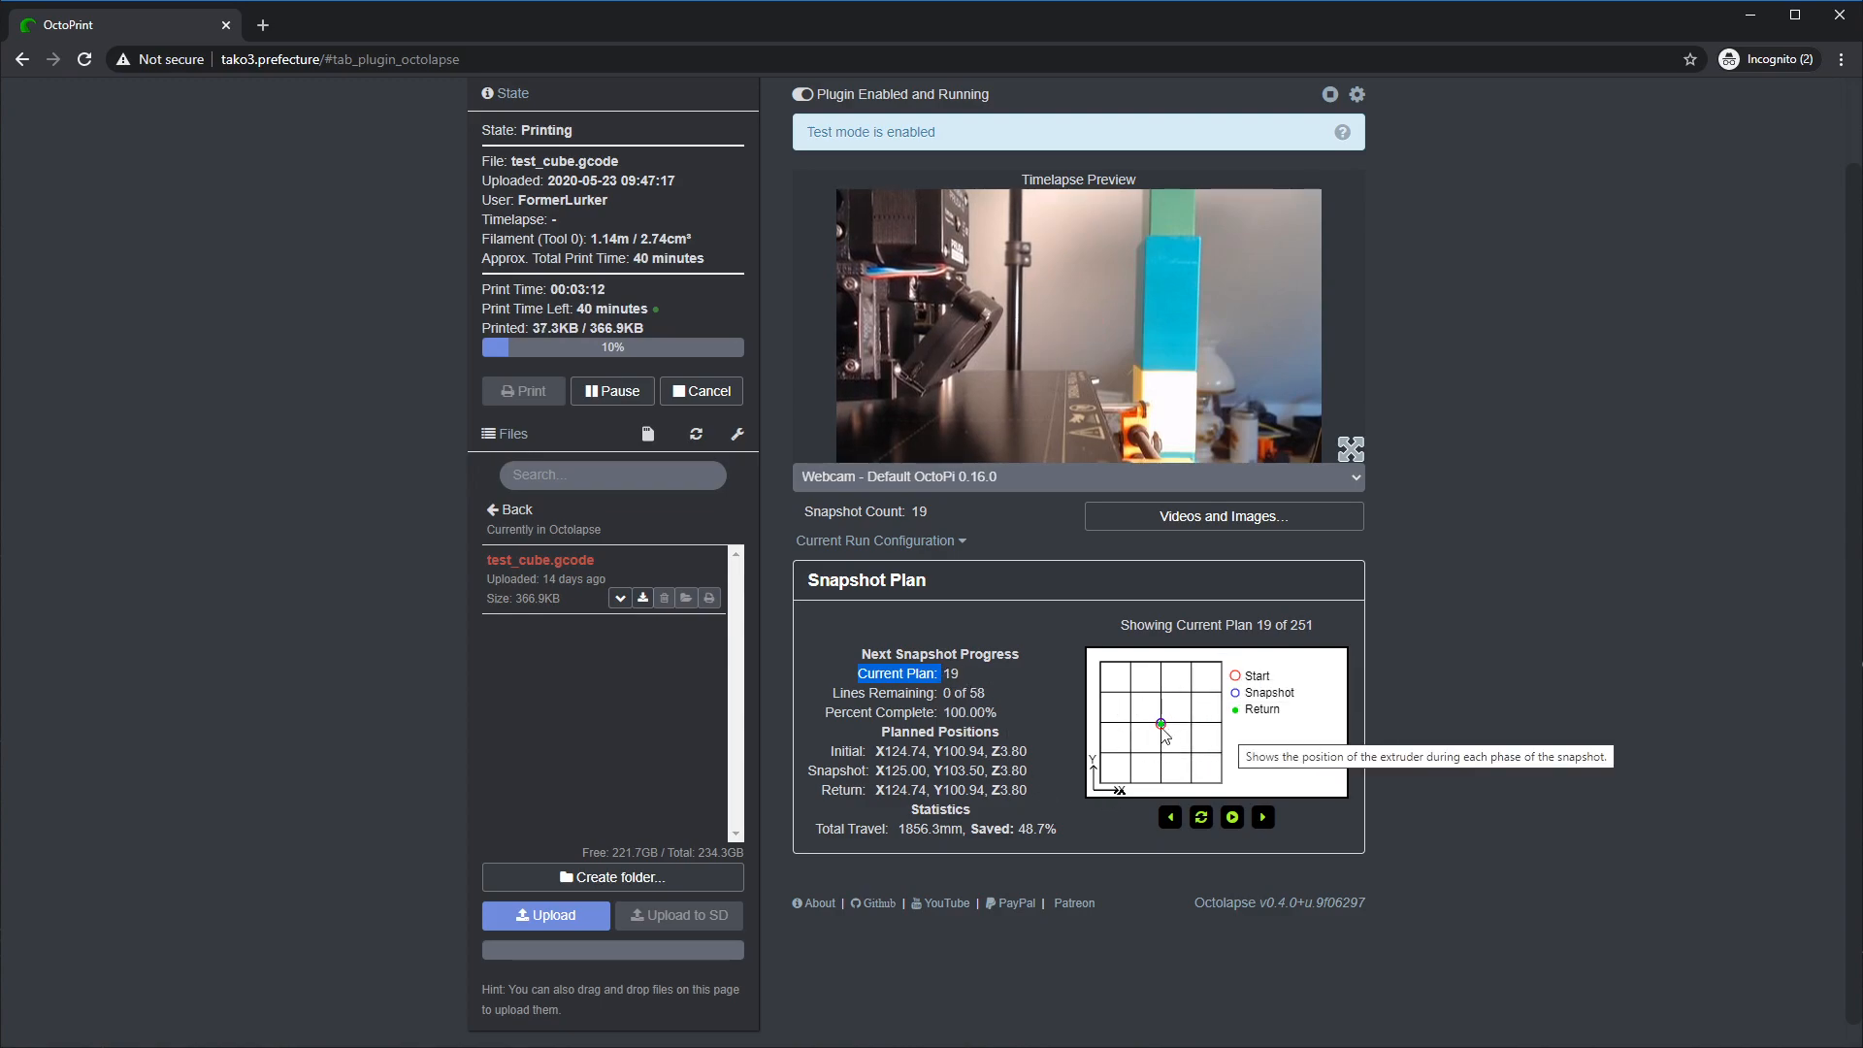
click(940, 774)
drag(826, 747, 1064, 786)
click(947, 715)
drag(826, 712, 992, 714)
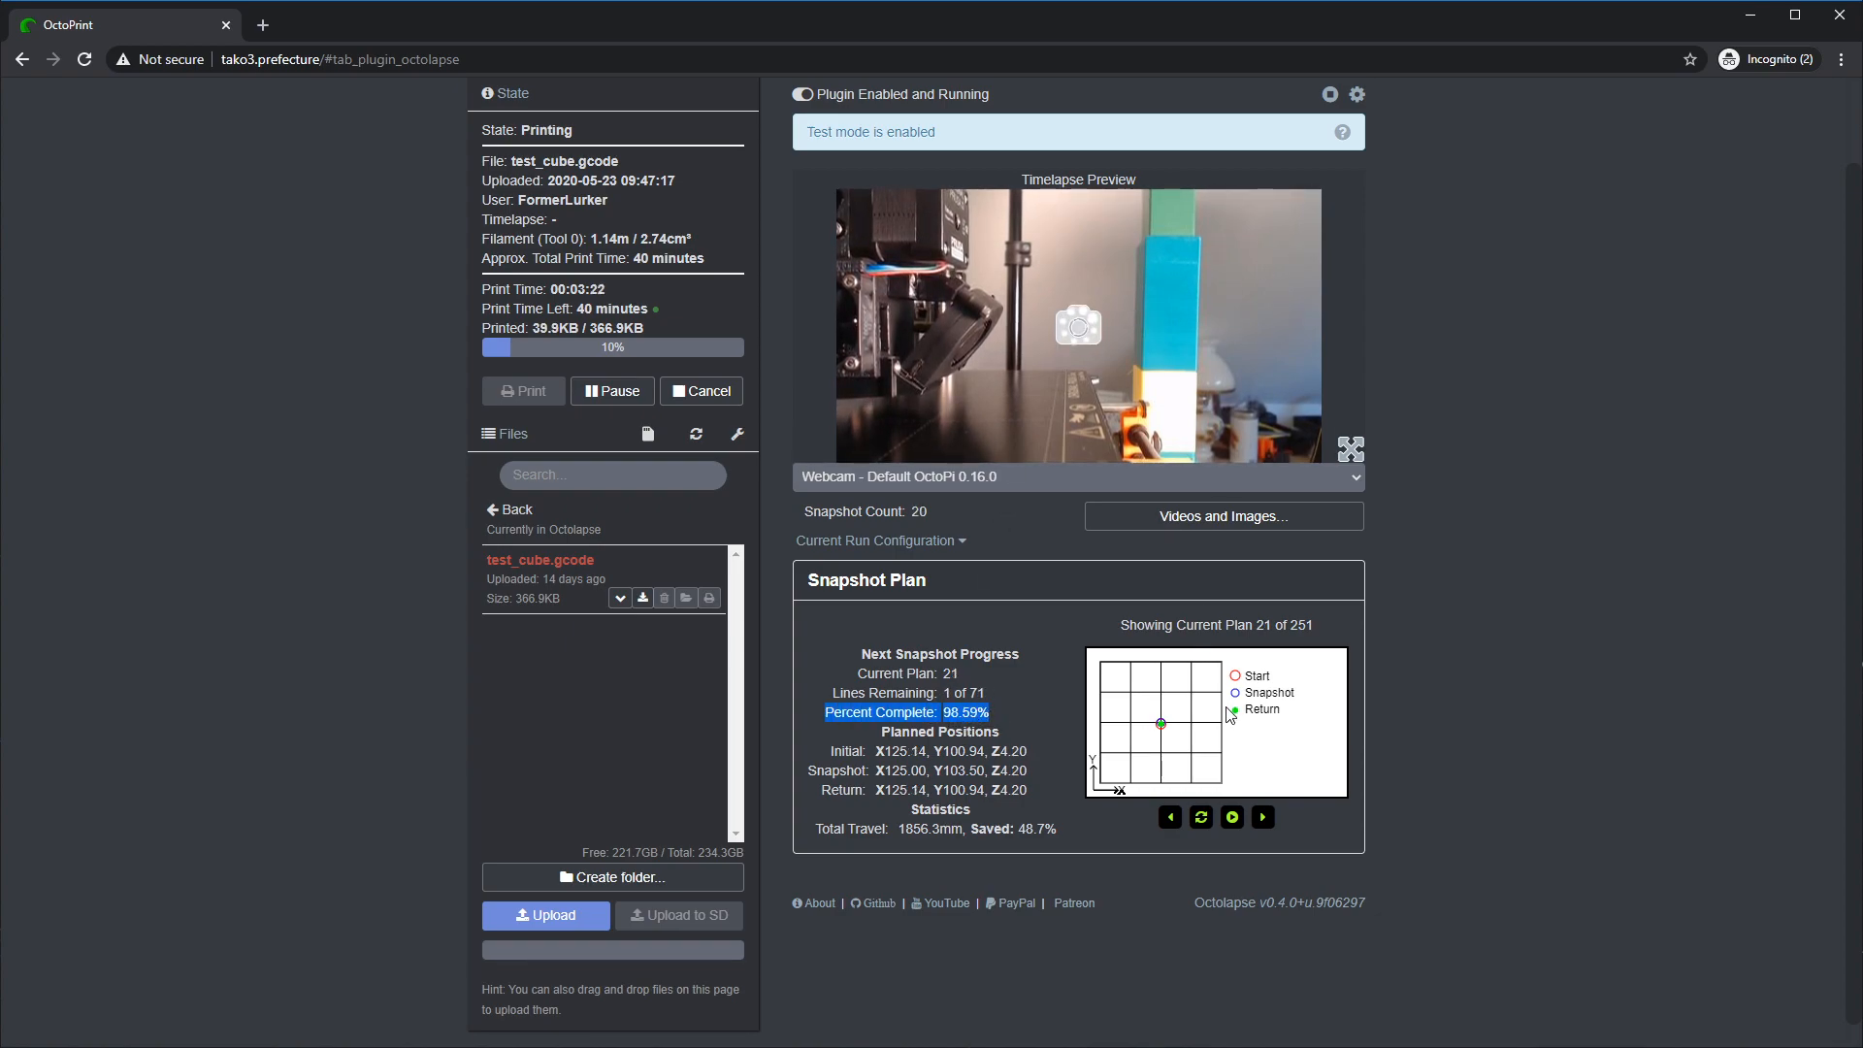
- Play the Snapshot Plan animation through the upcoming plans and return it to the current plan
scroll(1411, 853, down, 1)
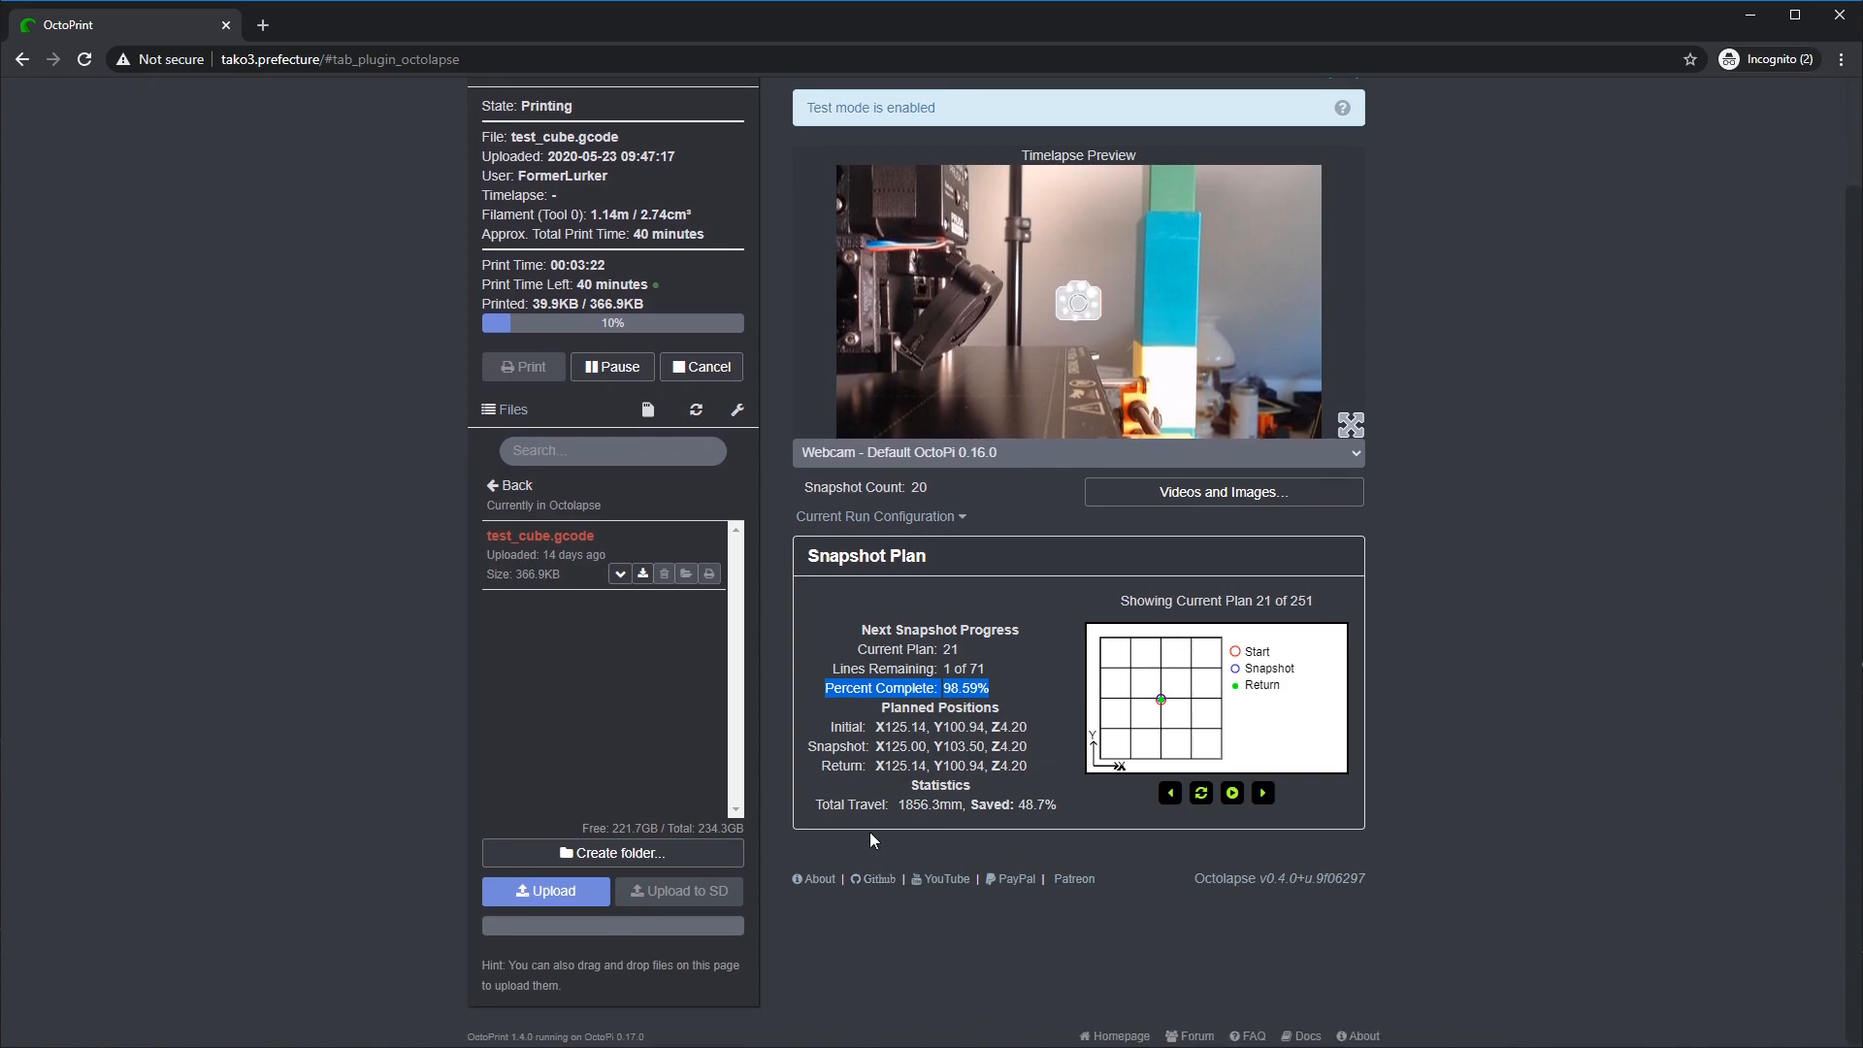
click(1233, 798)
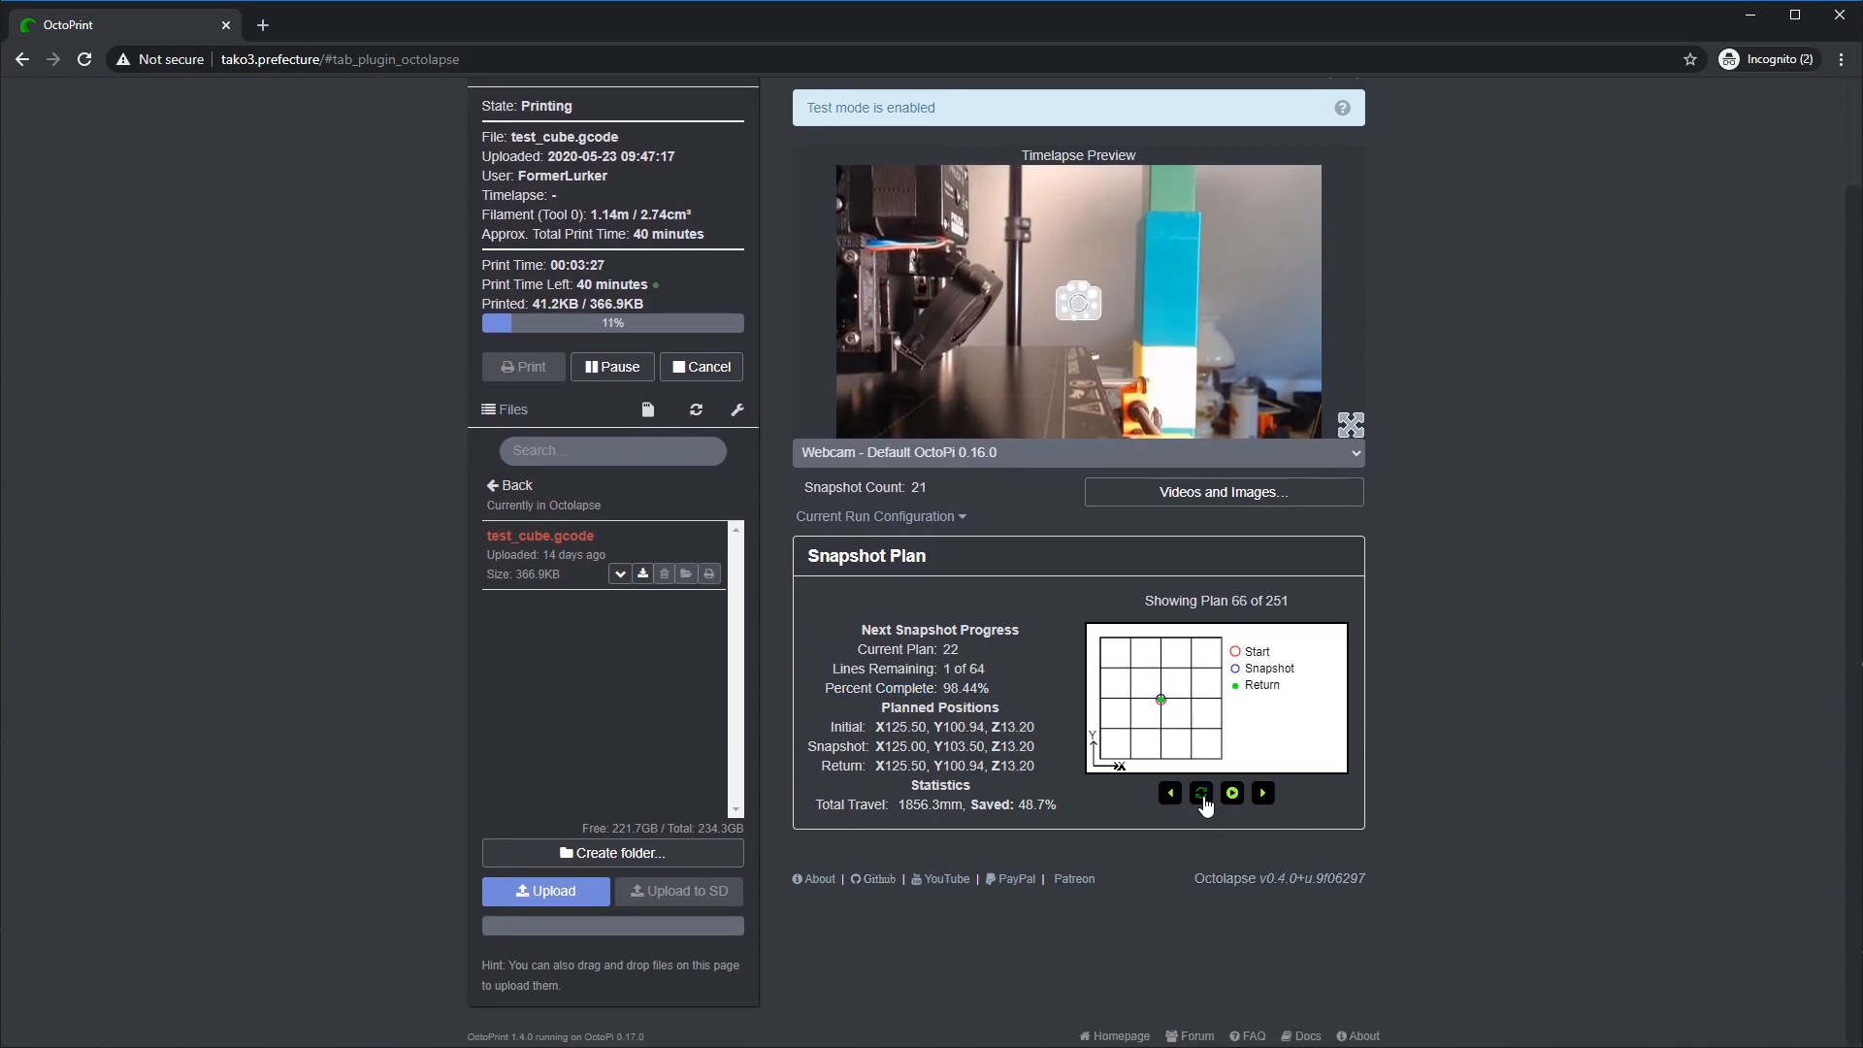
click(1201, 794)
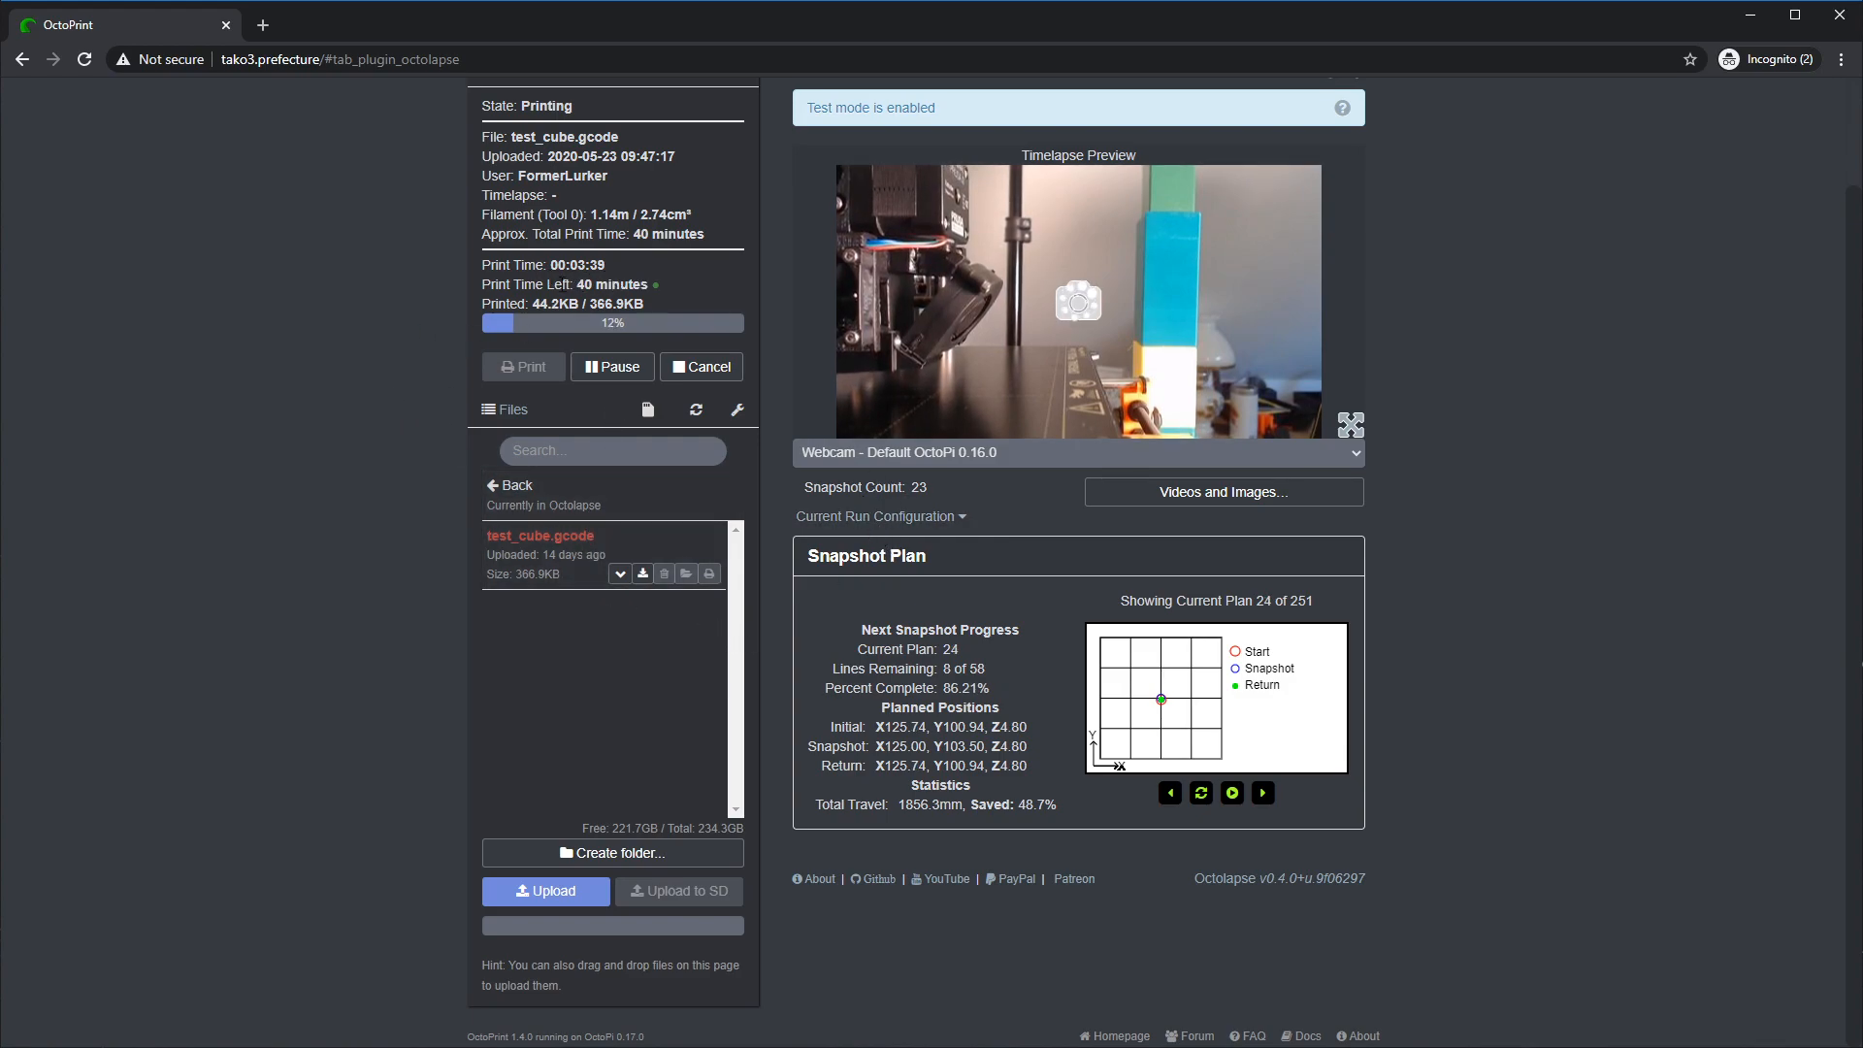
- Cancel the running test_cube.gcode print and dismiss the Stabilization Error notification
scroll(486, 495, up, 2)
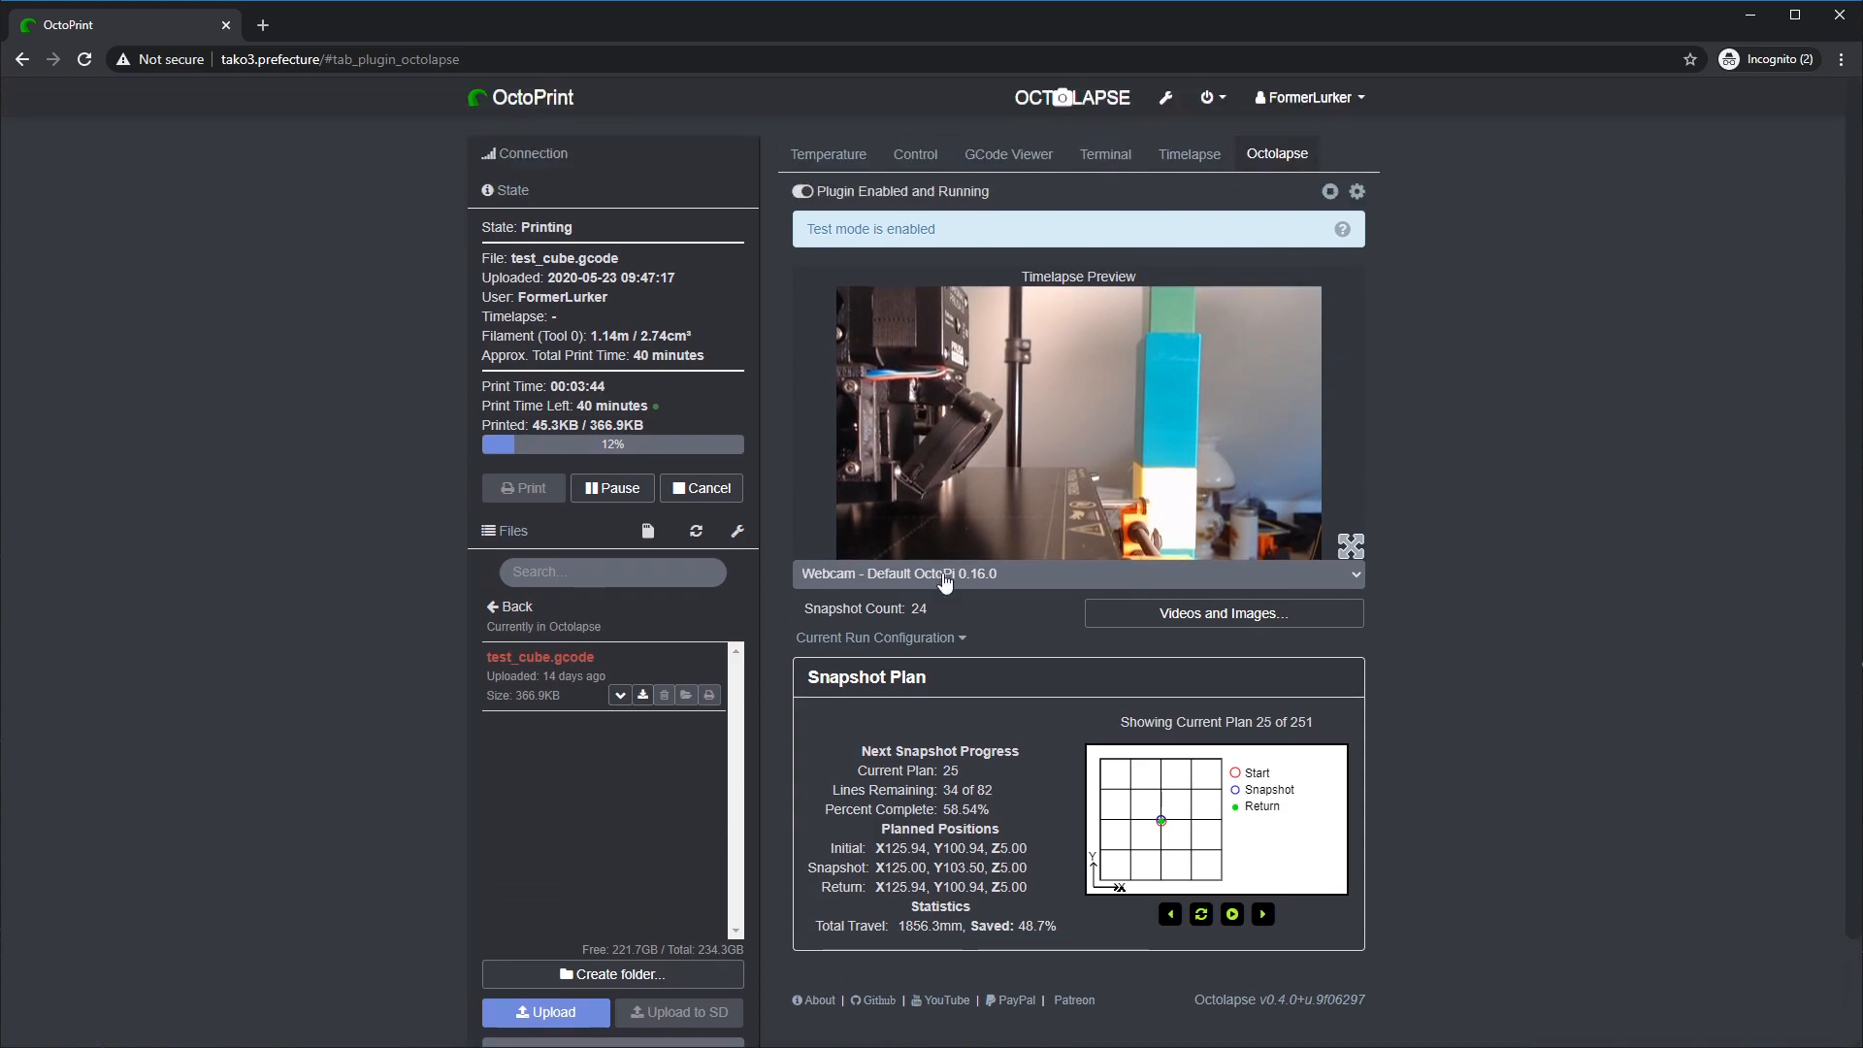
click(712, 490)
click(1155, 630)
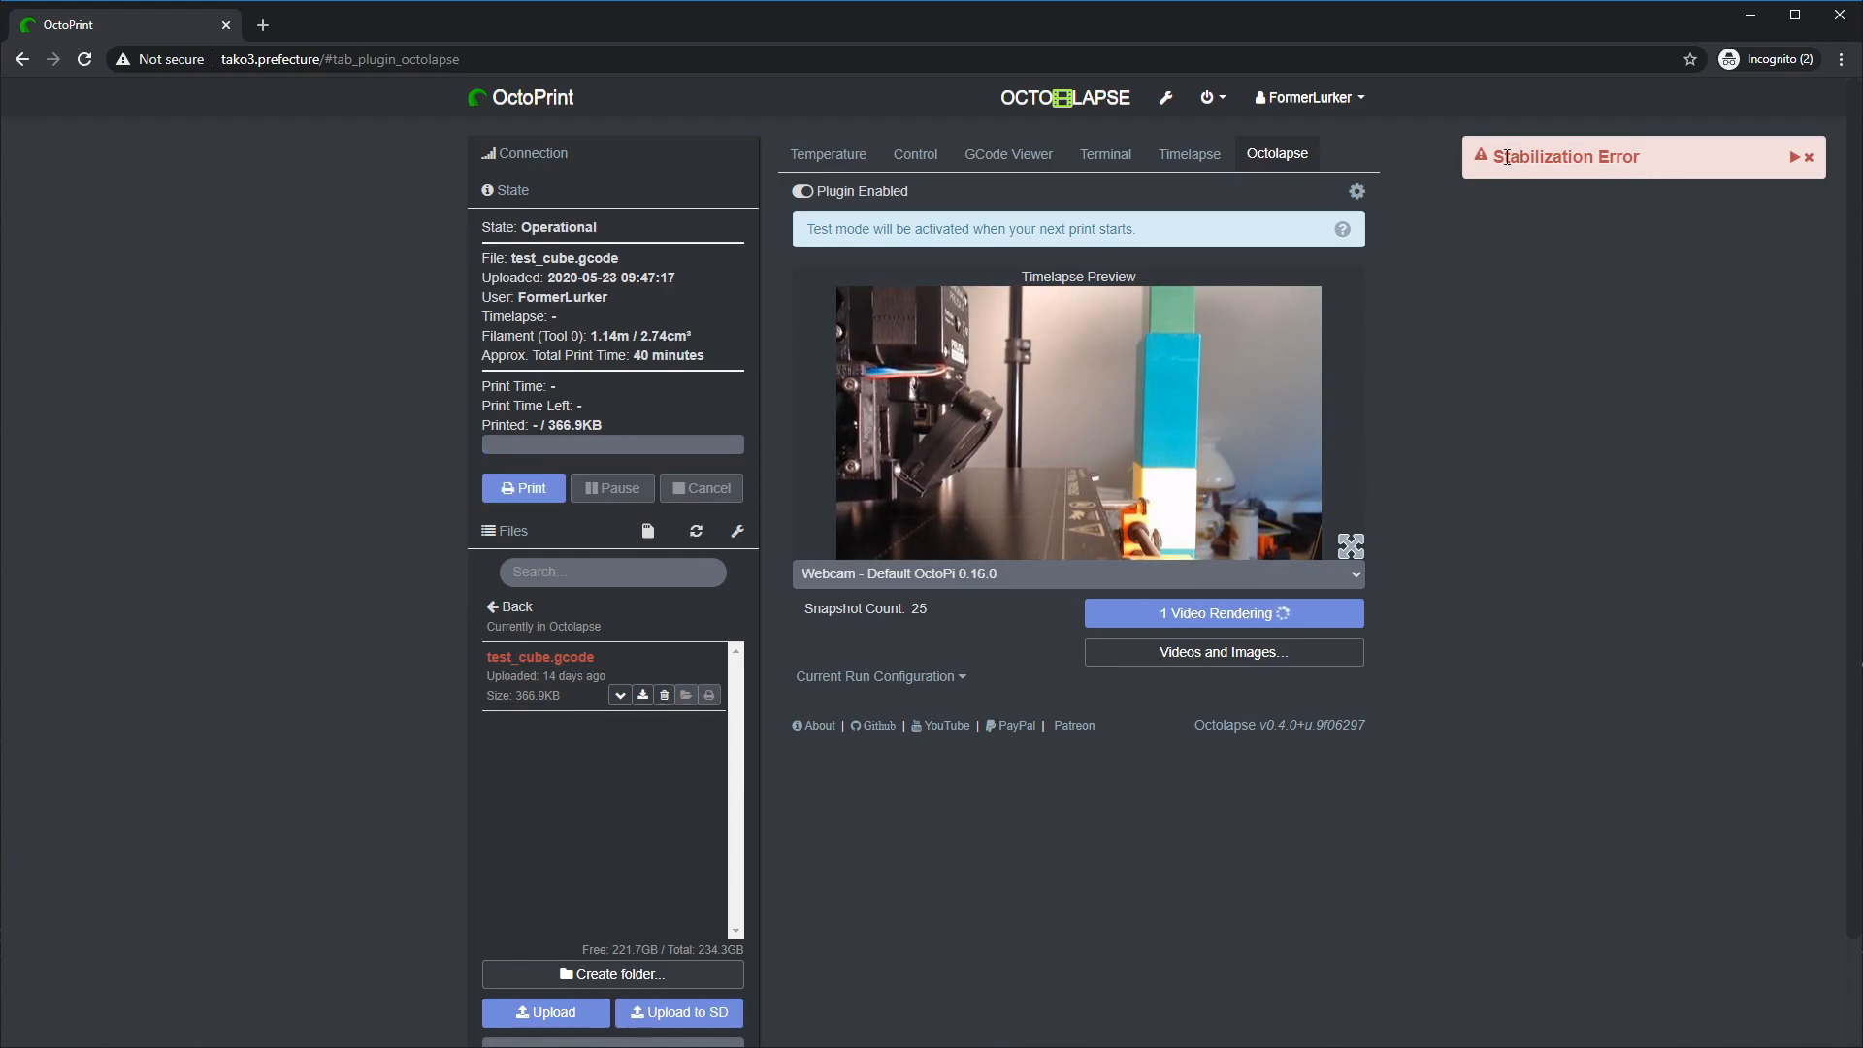
drag(1498, 158, 1643, 159)
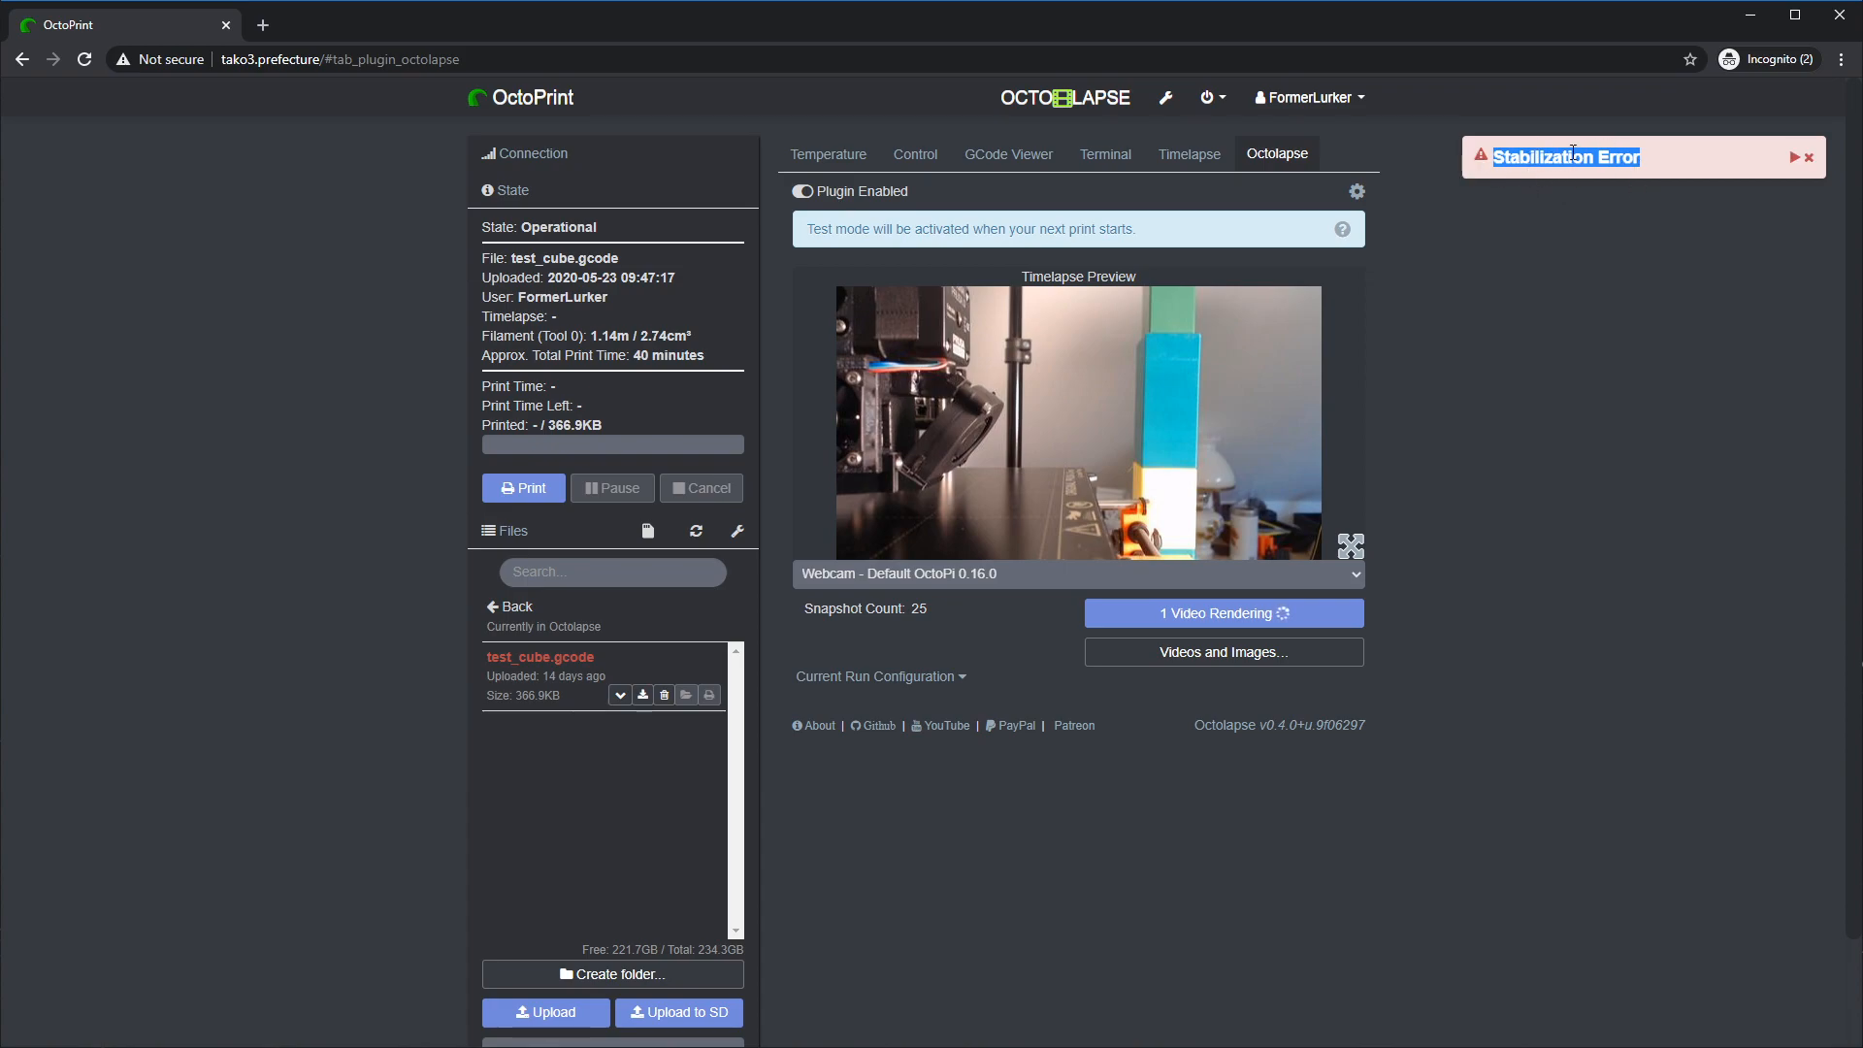
click(1805, 157)
- Examine the status, size, date, camera, rendering profile and progress of the test_cube video being rendered, and close the renderings list
click(1203, 611)
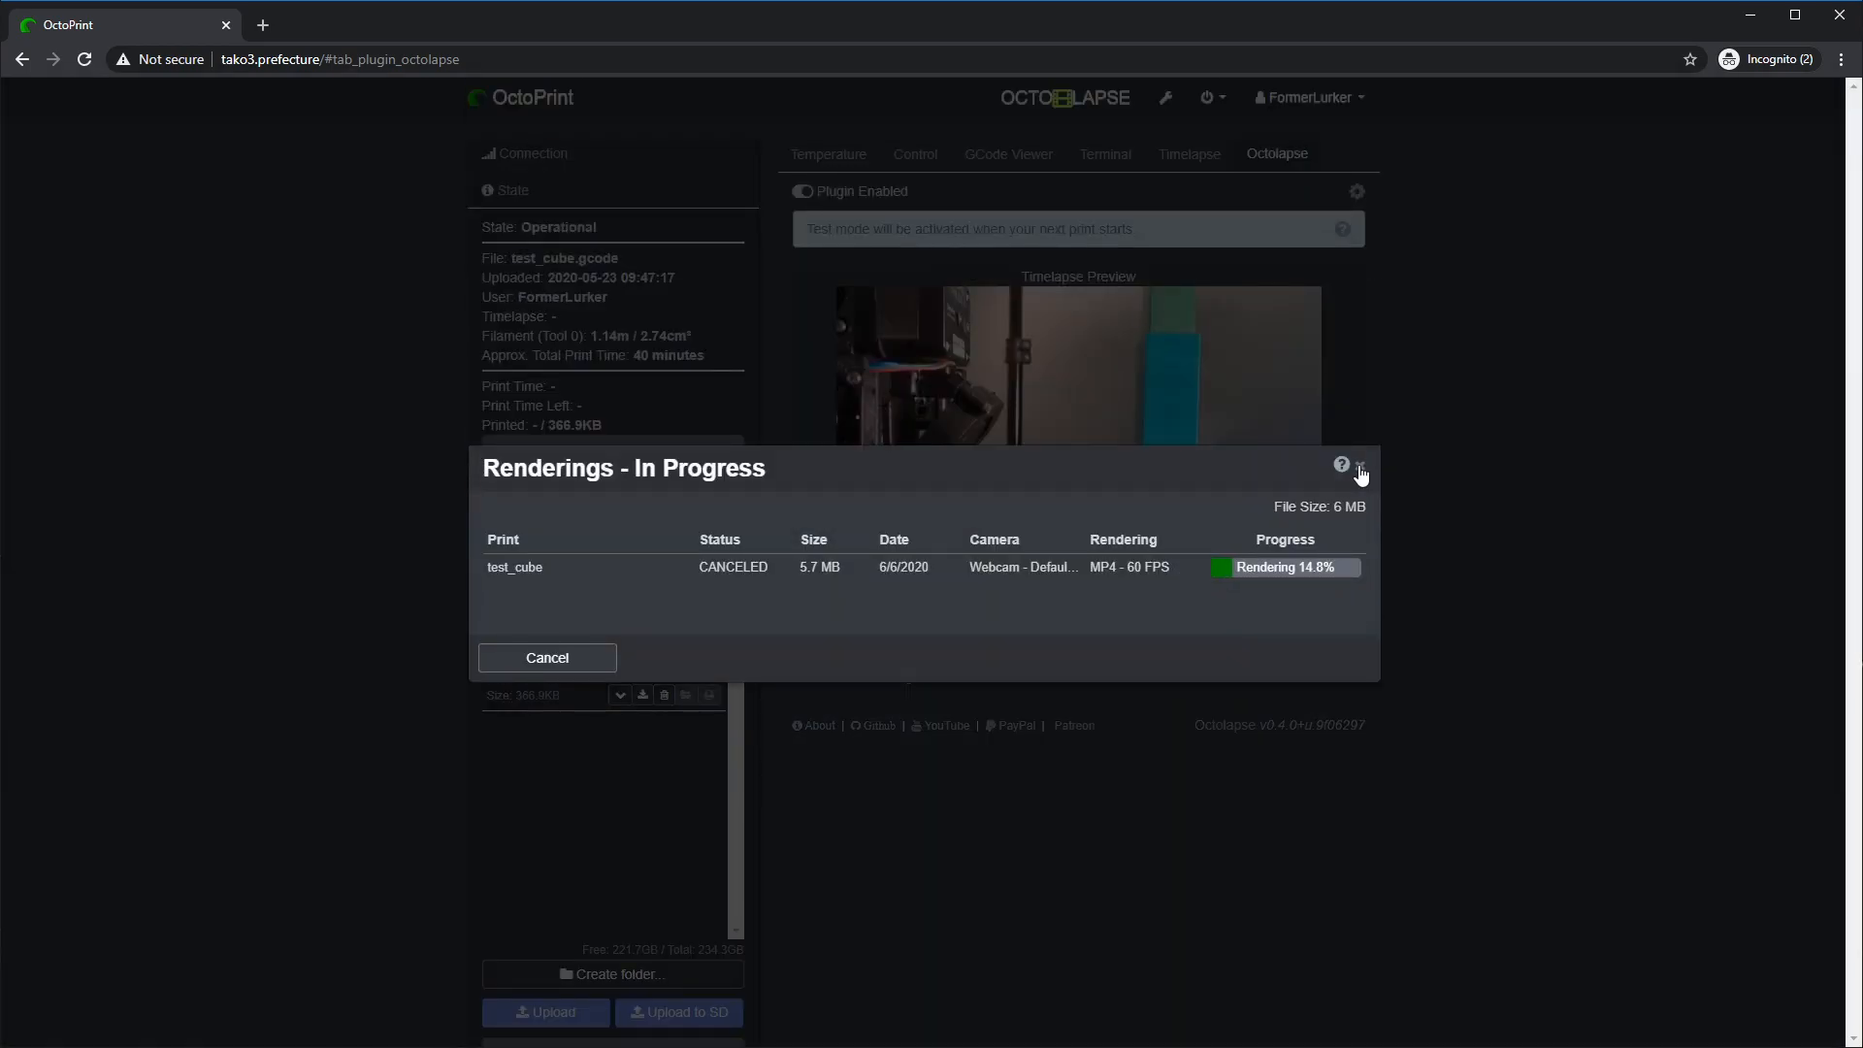
click(1360, 466)
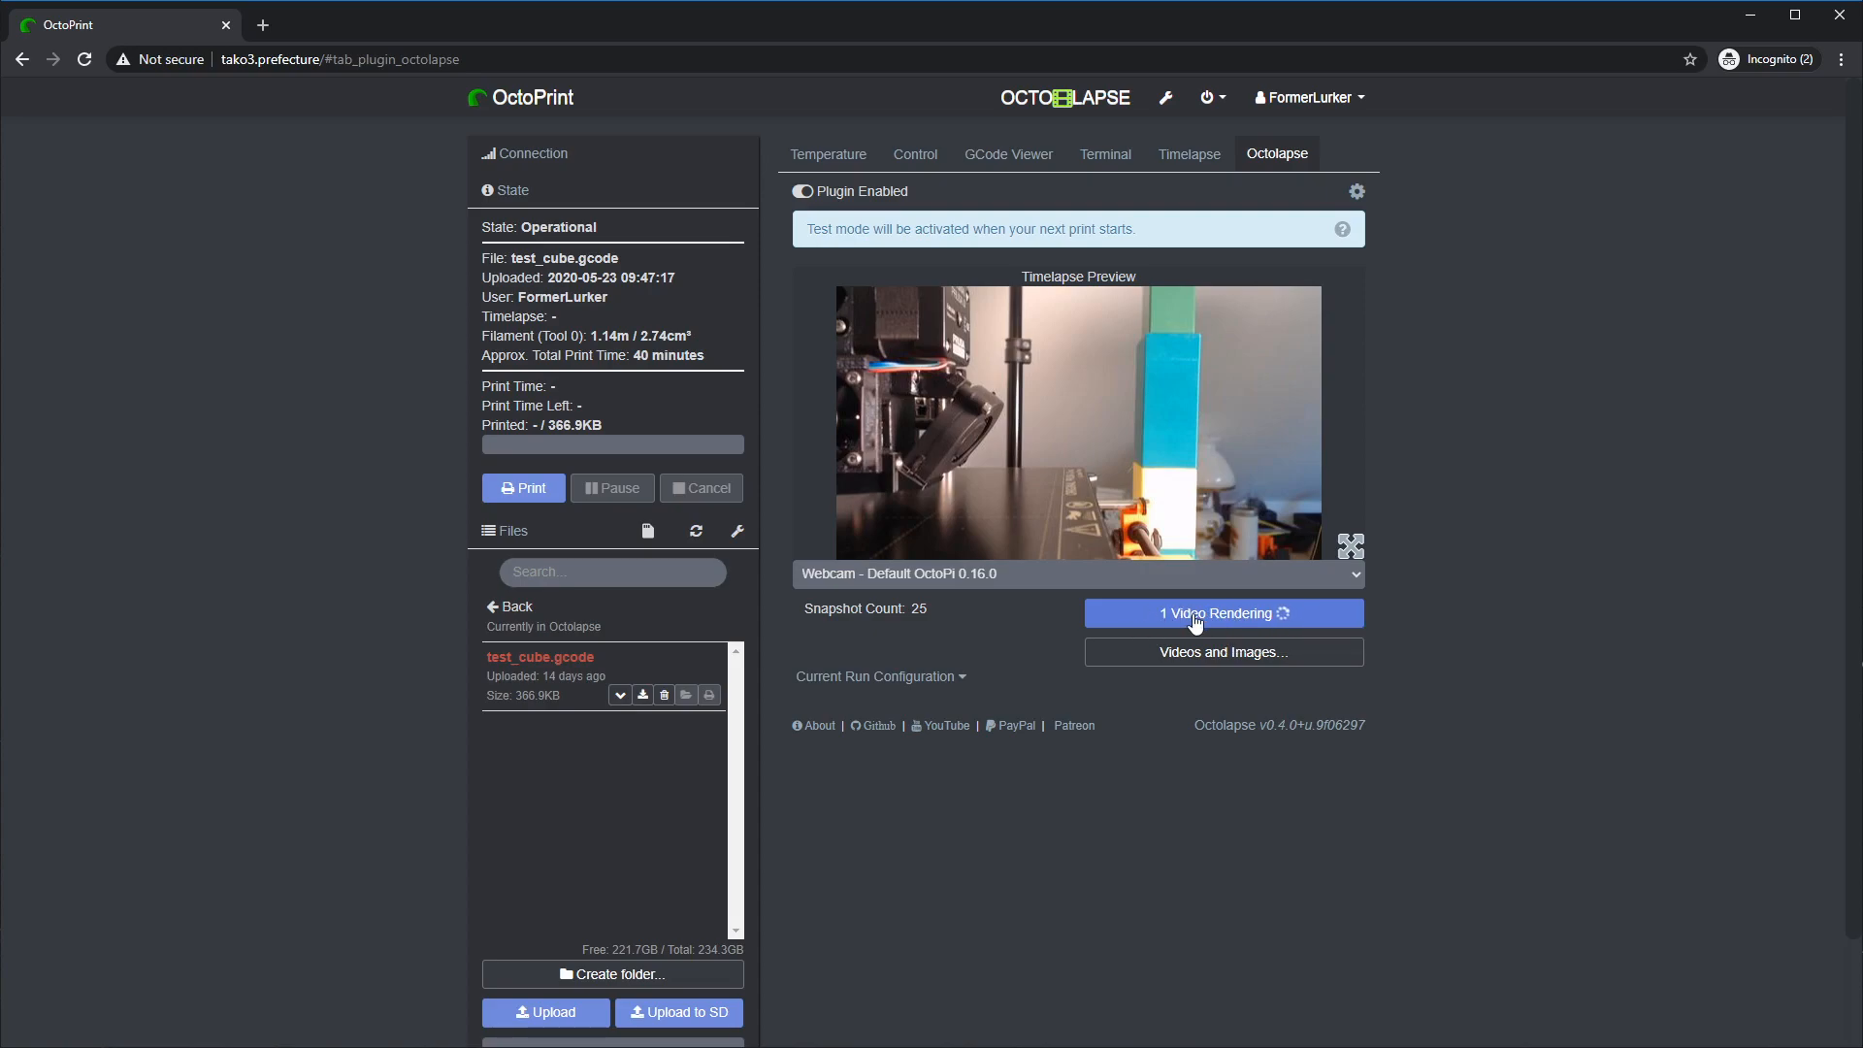
click(1196, 619)
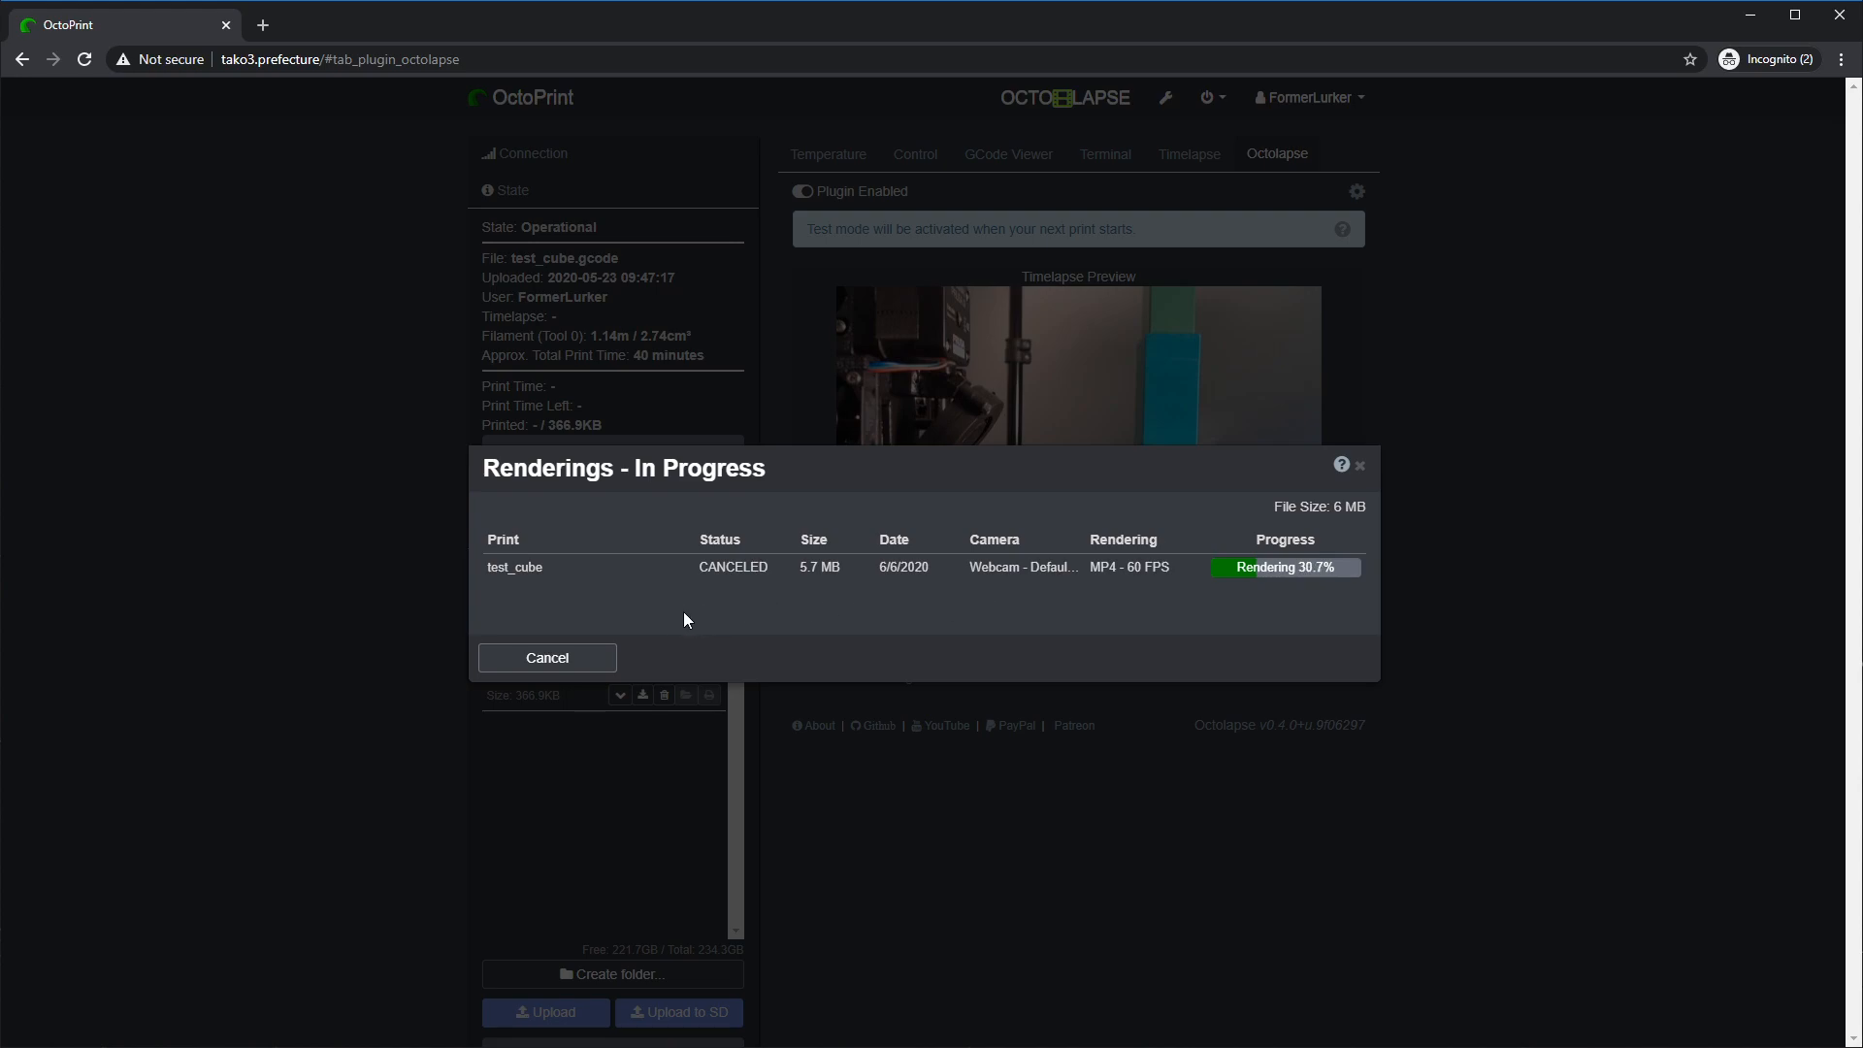
double_click(497, 570)
click(492, 570)
double_click(490, 573)
drag(697, 566, 773, 573)
click(704, 571)
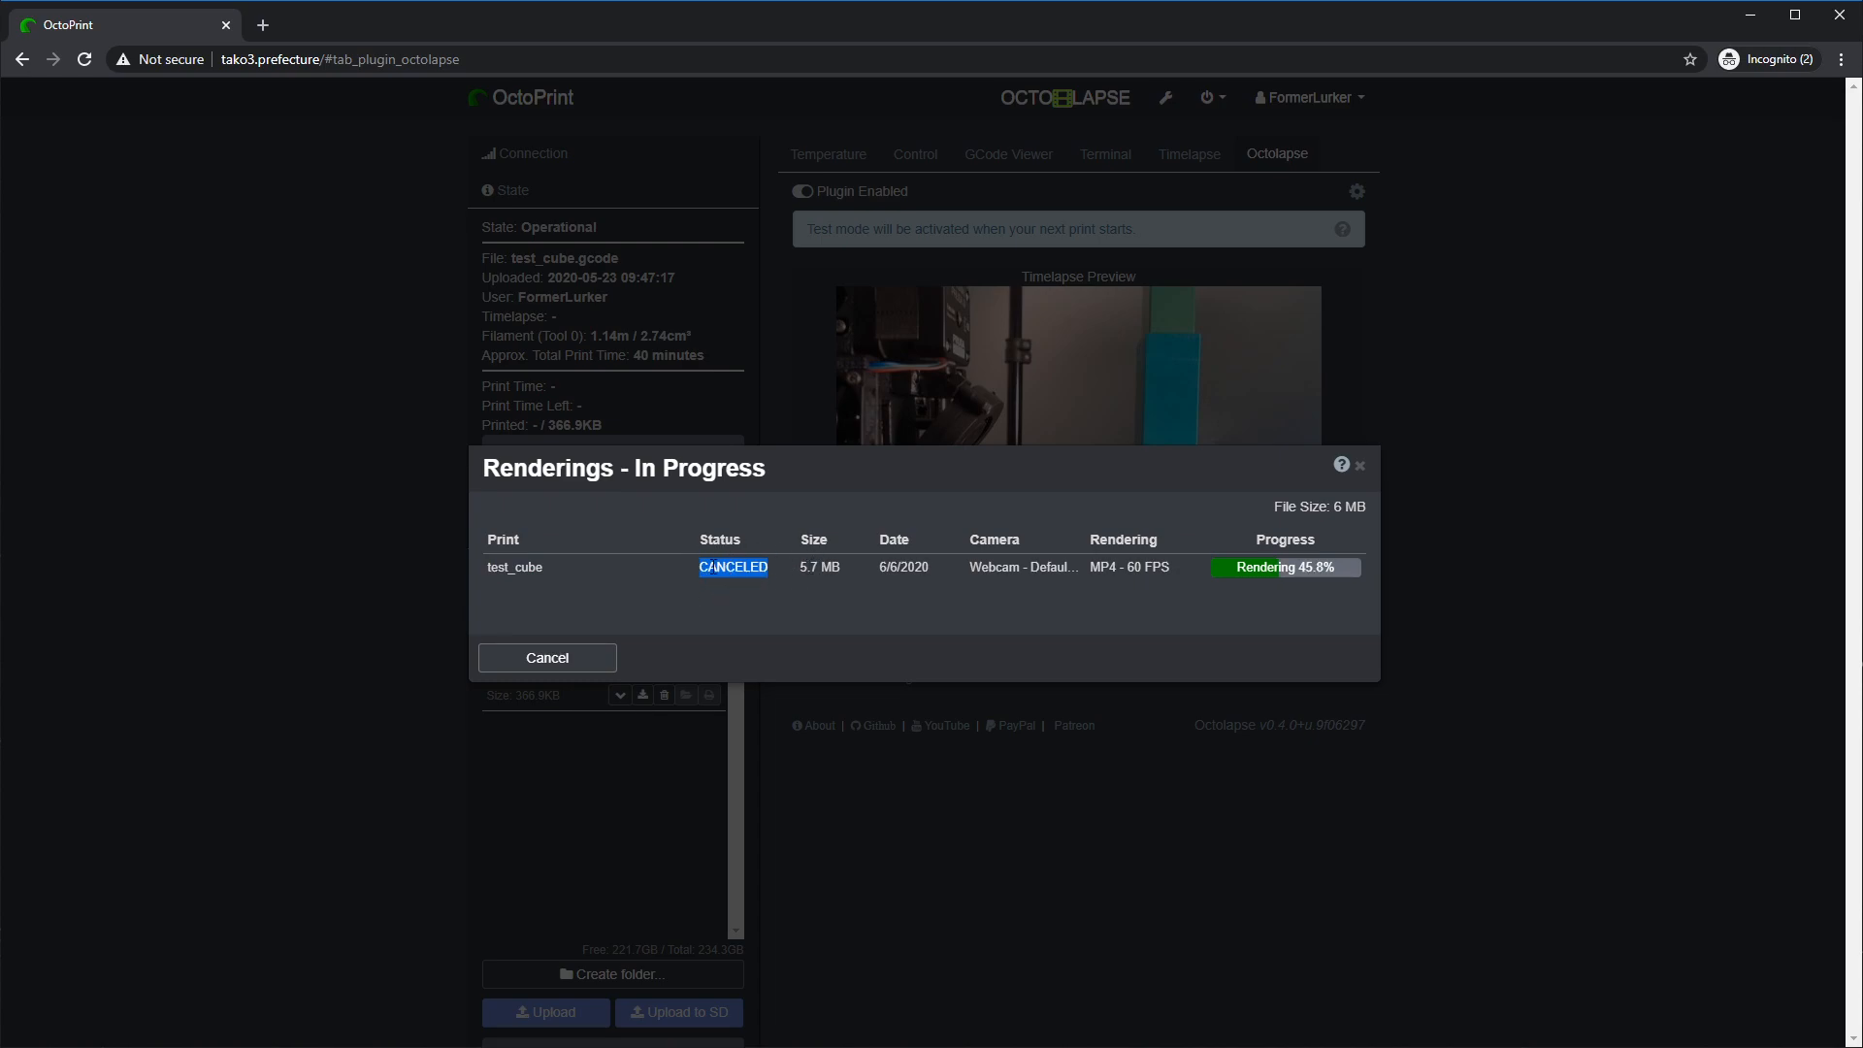
click(815, 567)
drag(801, 570, 928, 569)
click(972, 571)
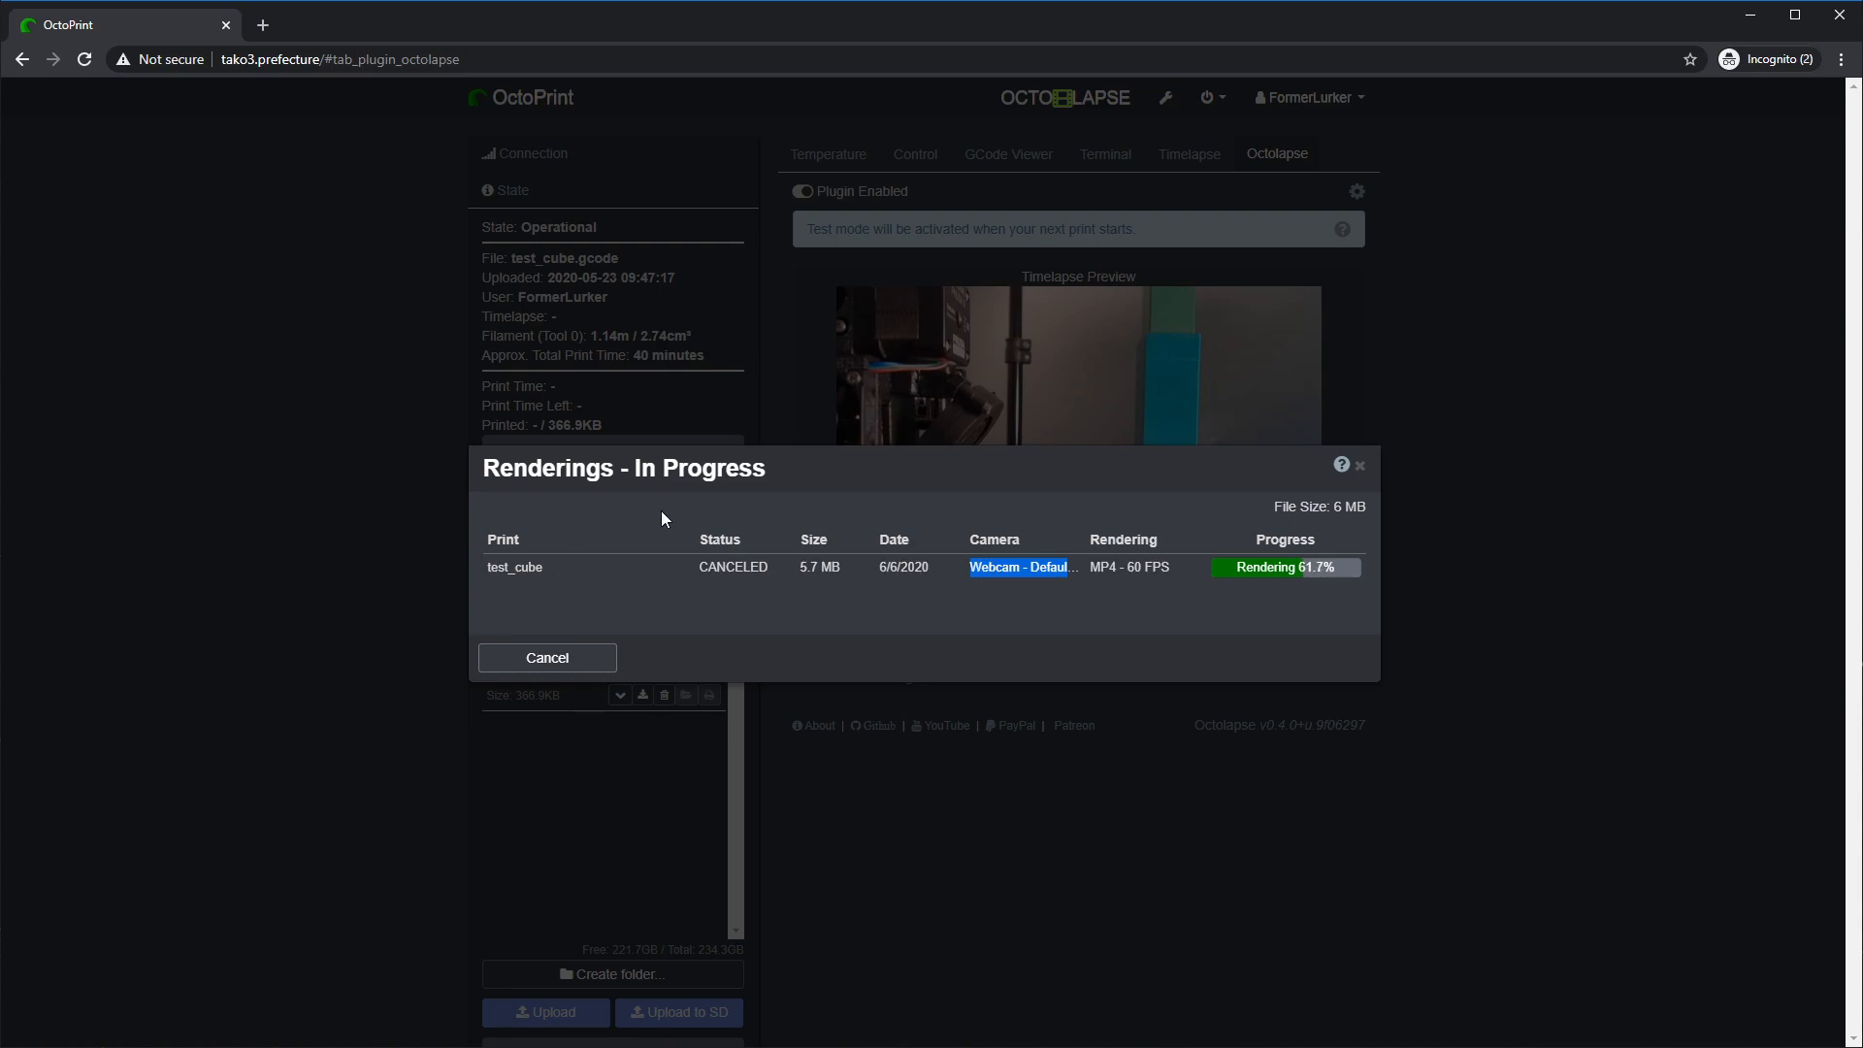
drag(1091, 572, 1174, 577)
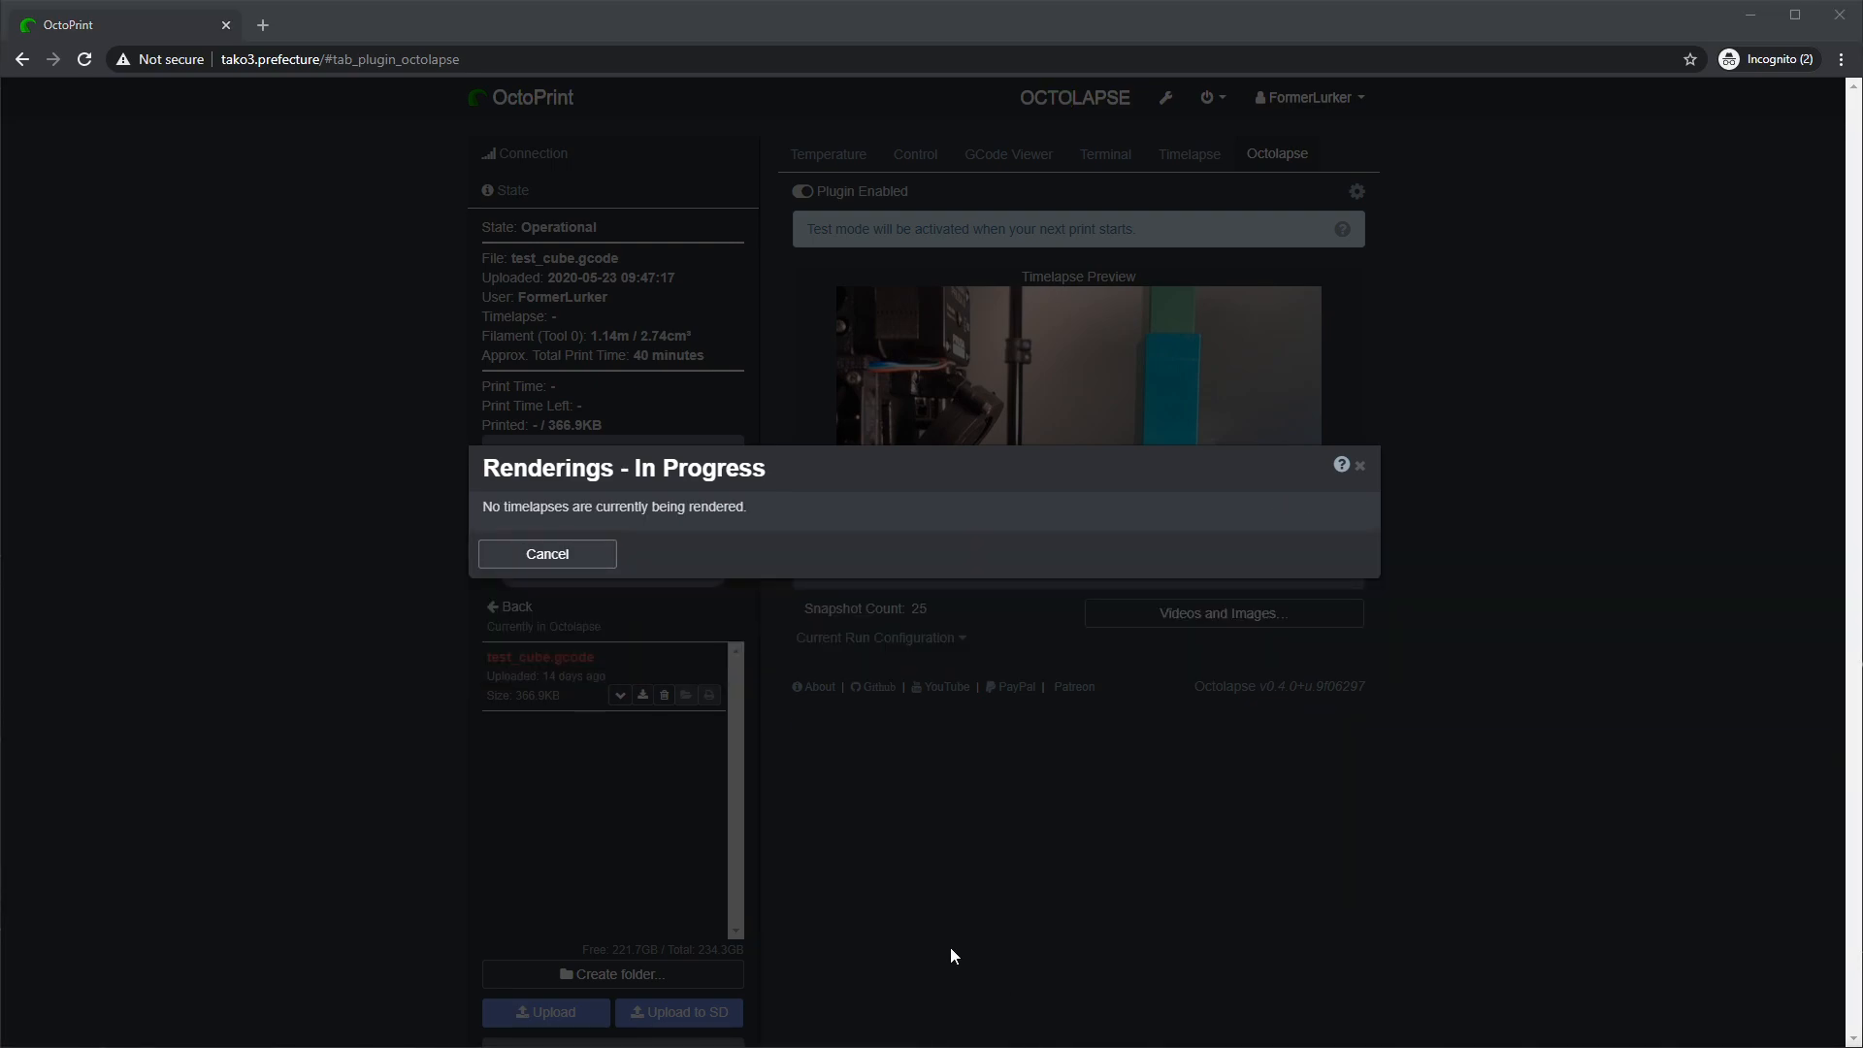
click(537, 558)
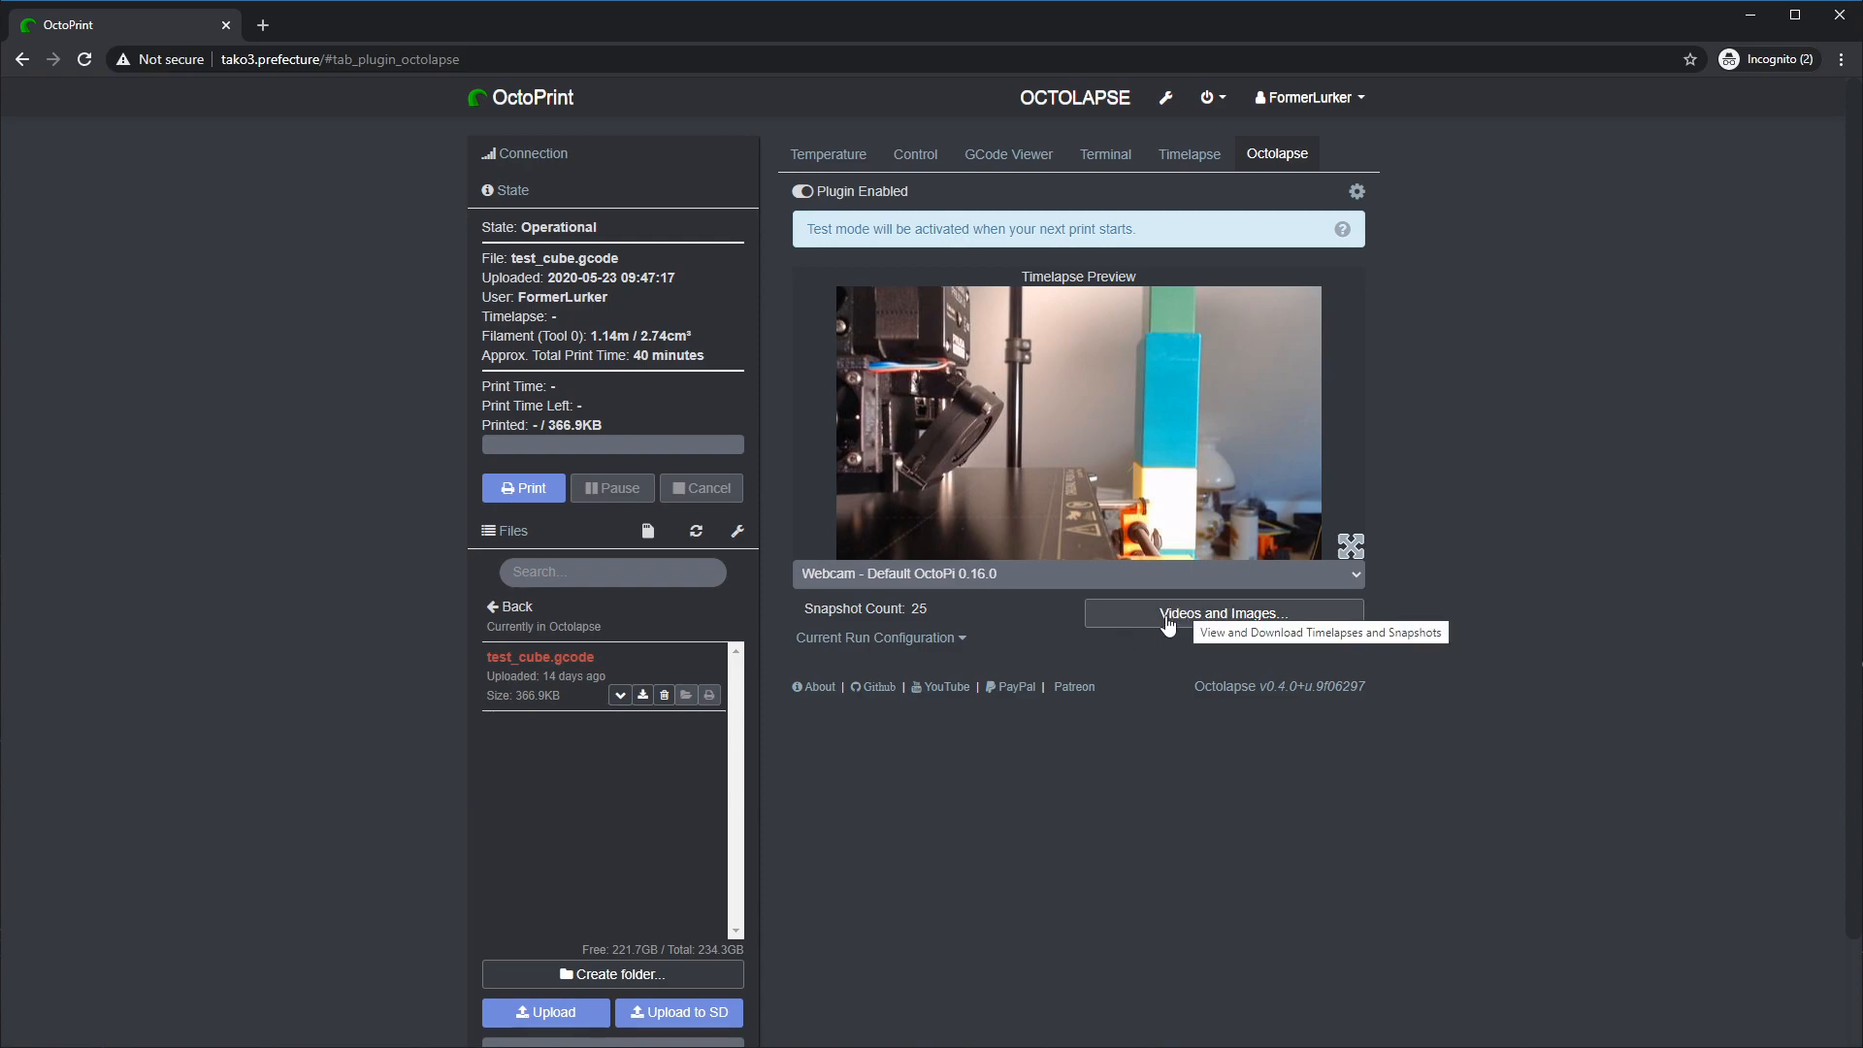
- Open Octolapse's Videos and Images and select the timelapse FAILED_test_cube_20200606221359.mp4
click(1227, 621)
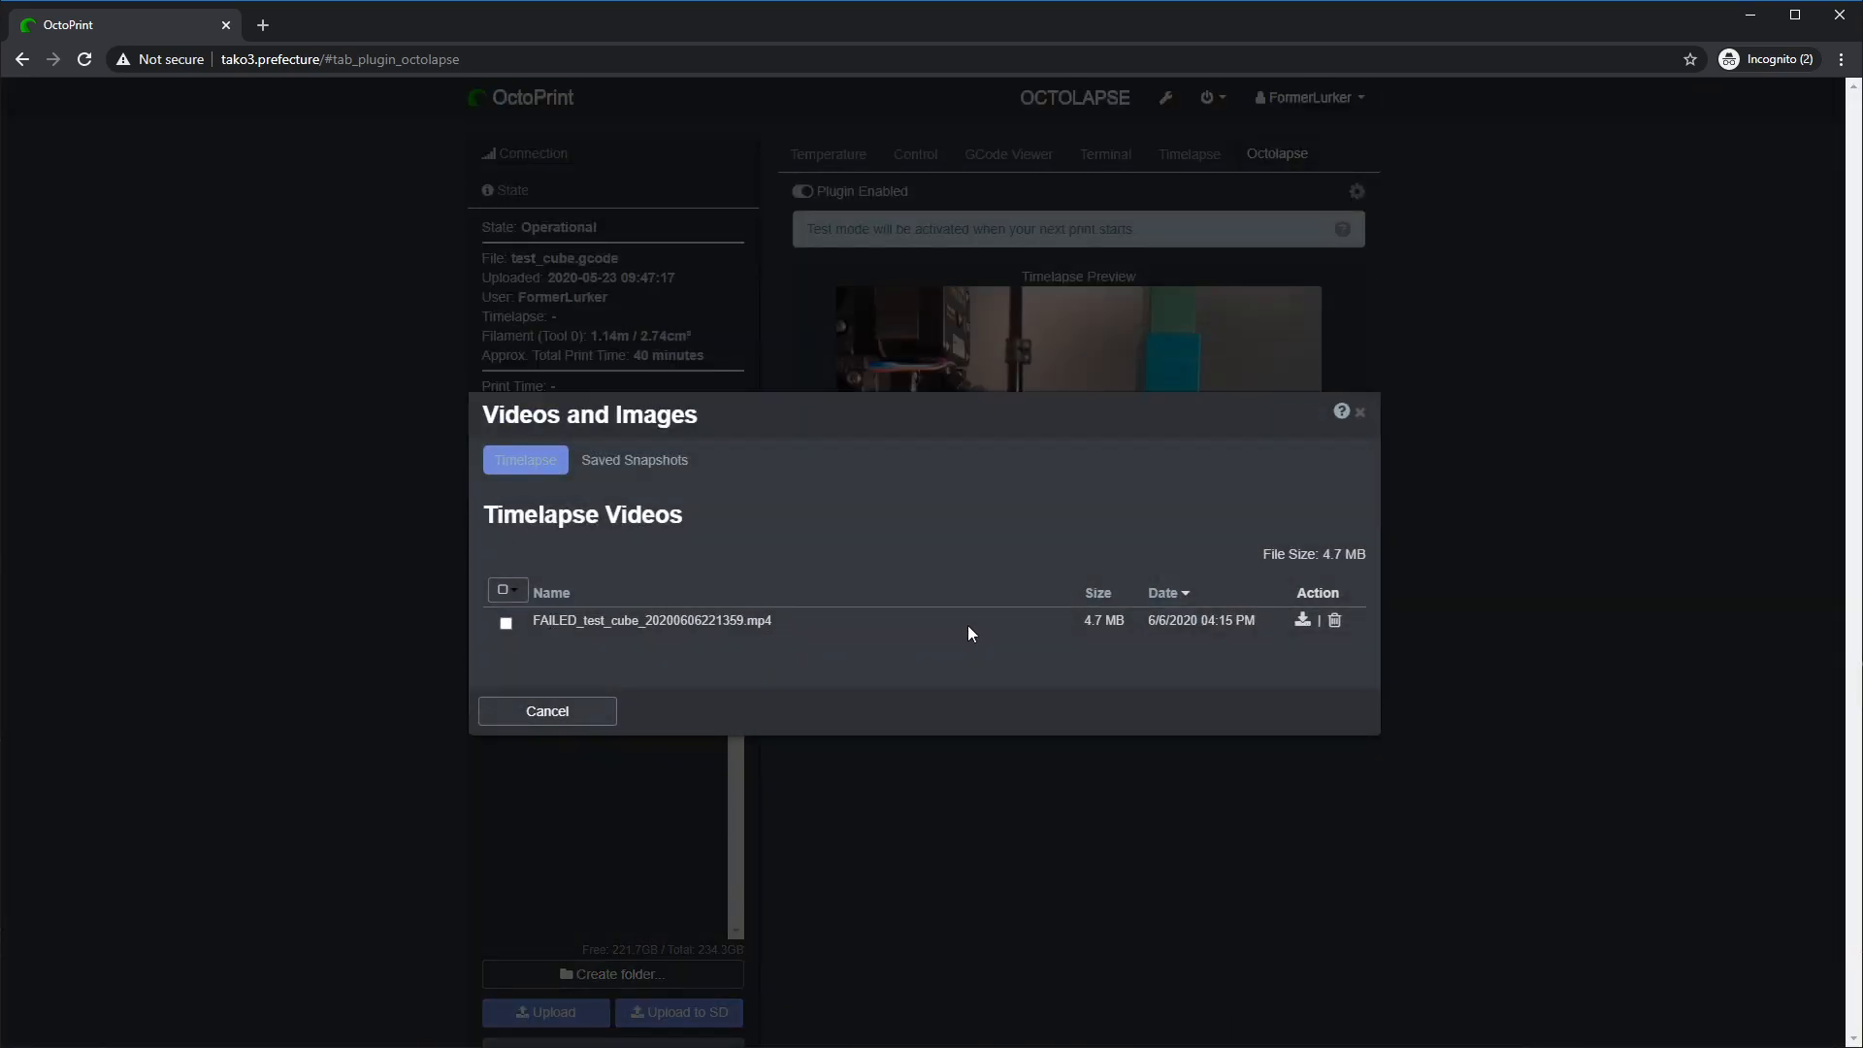
click(508, 592)
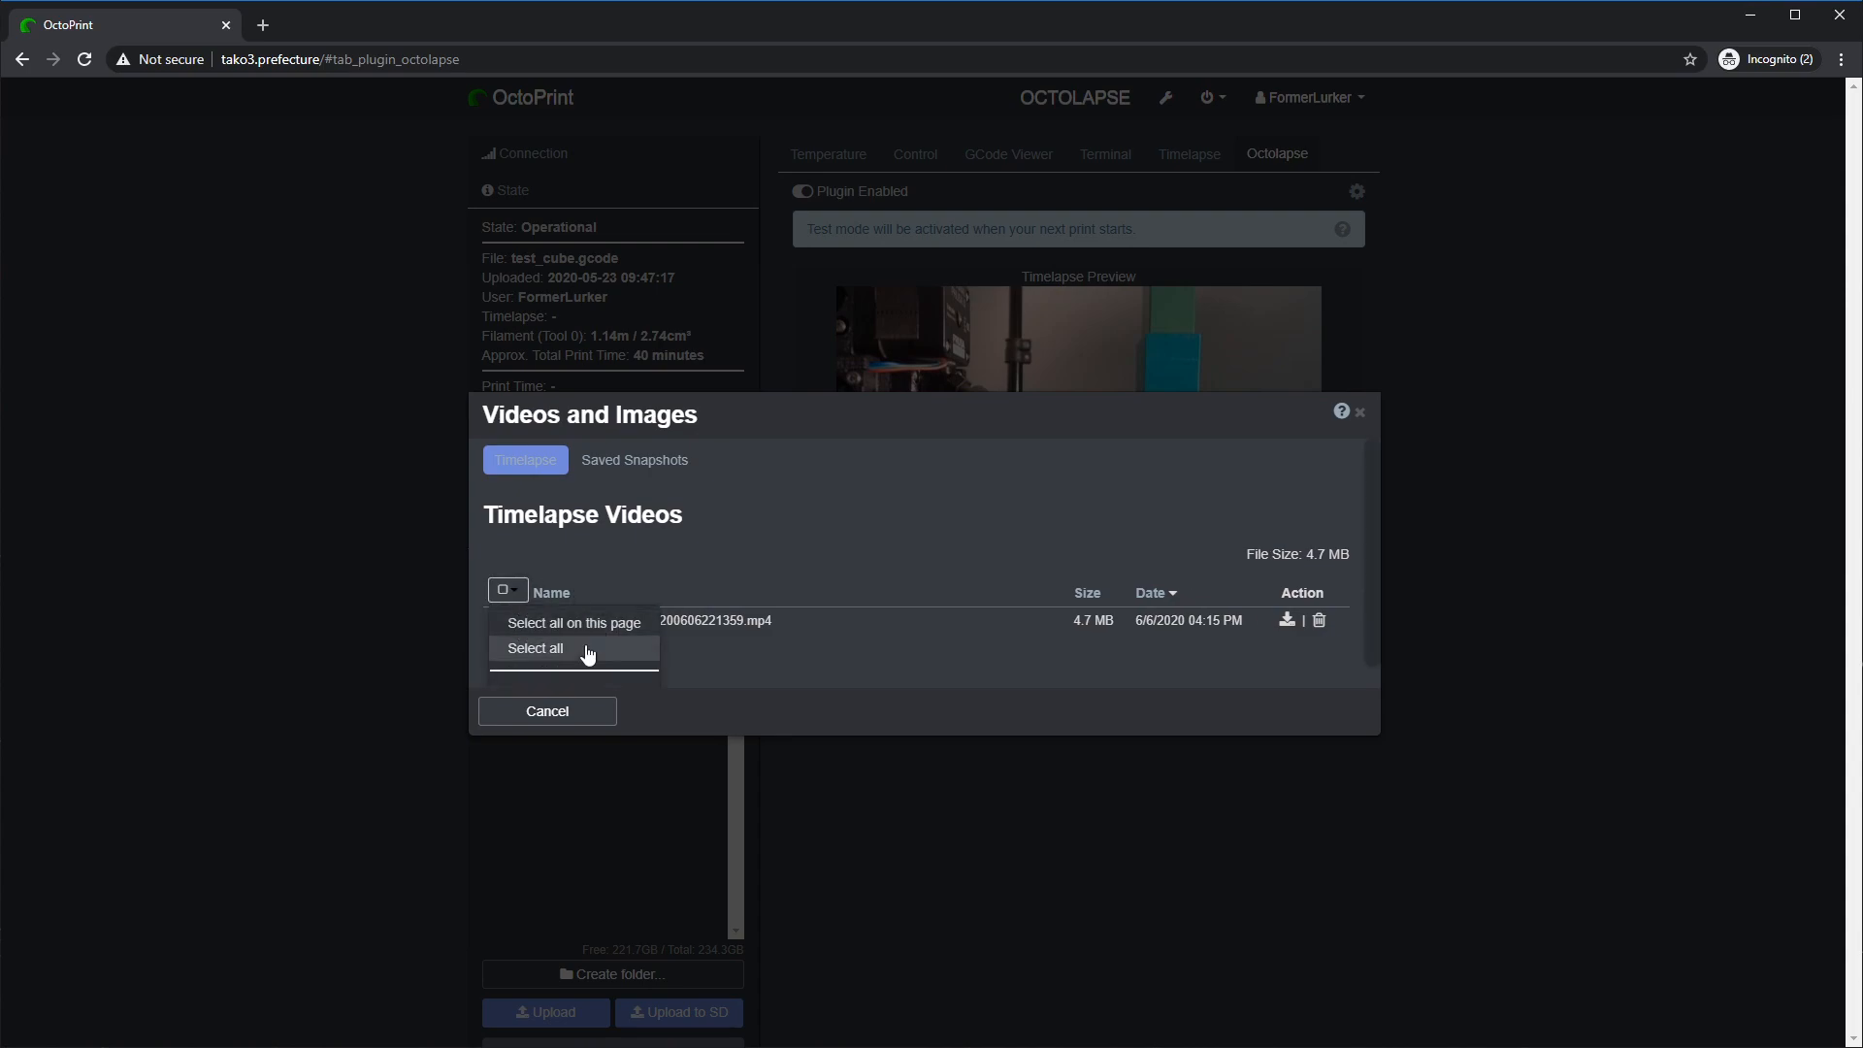
click(539, 651)
click(505, 623)
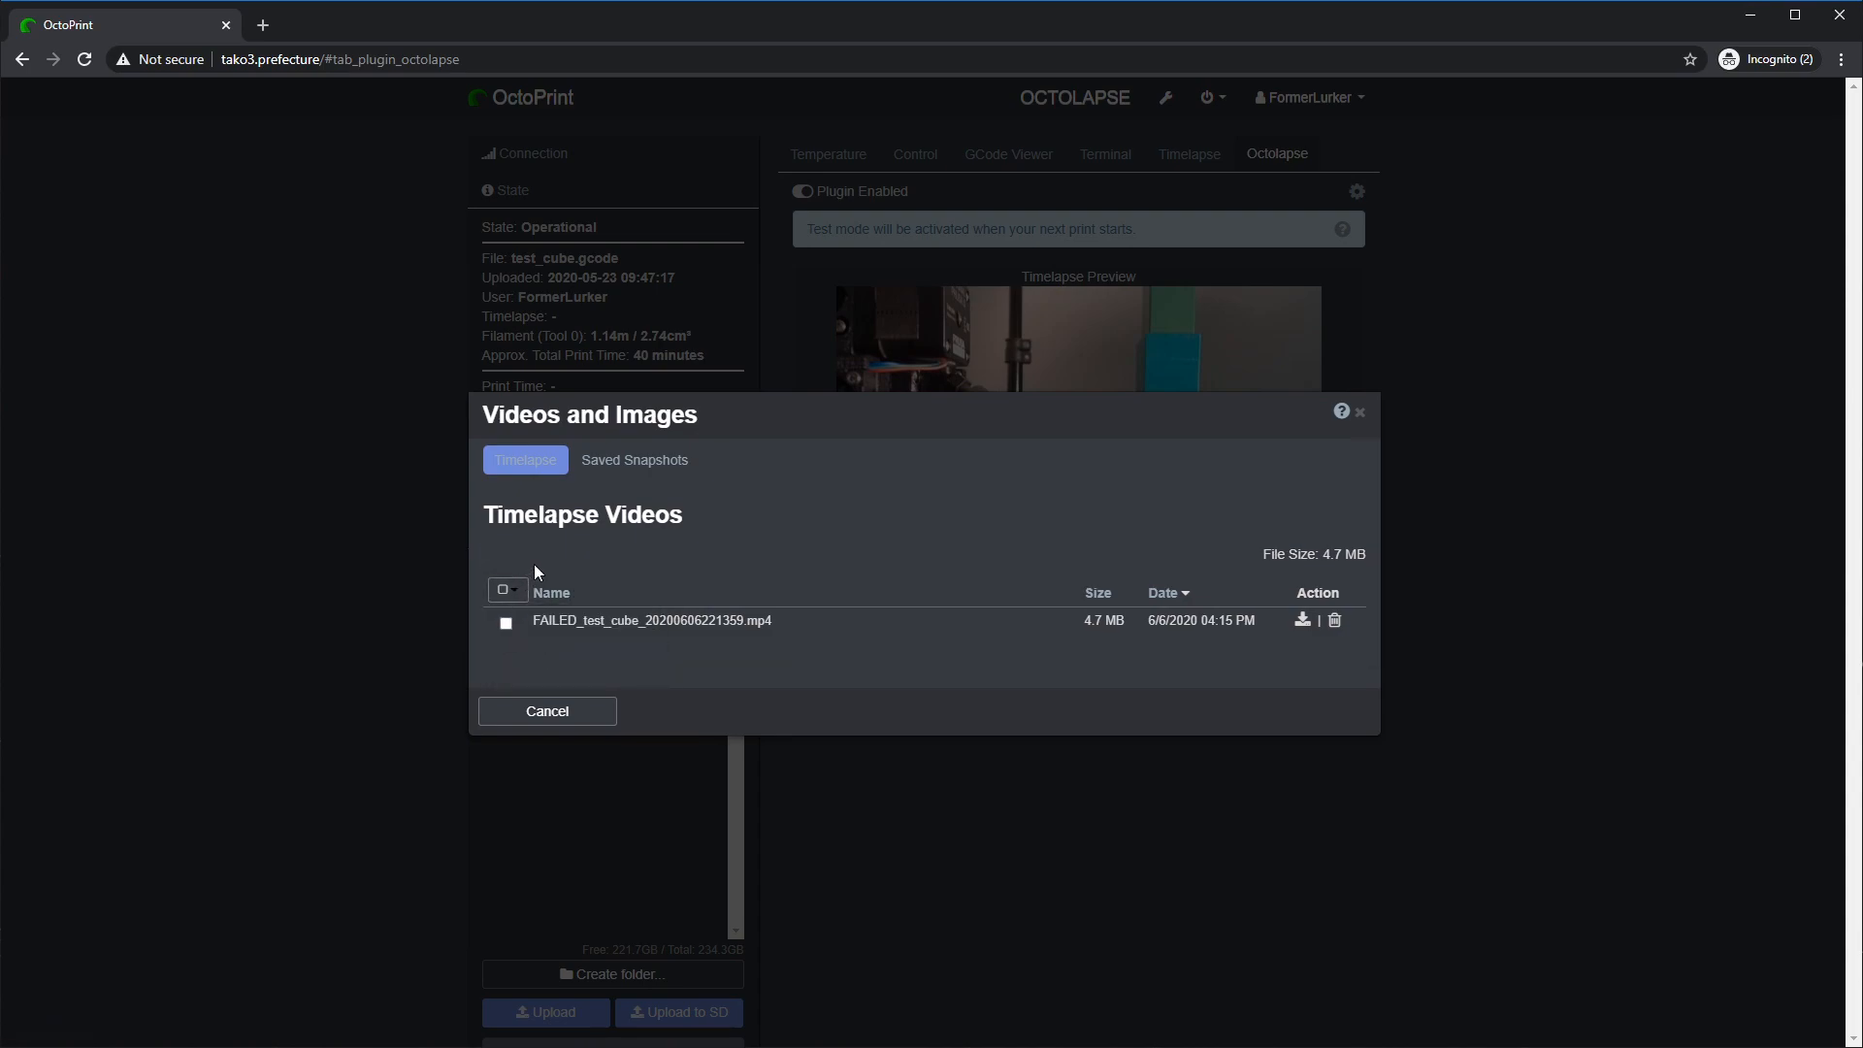
click(505, 624)
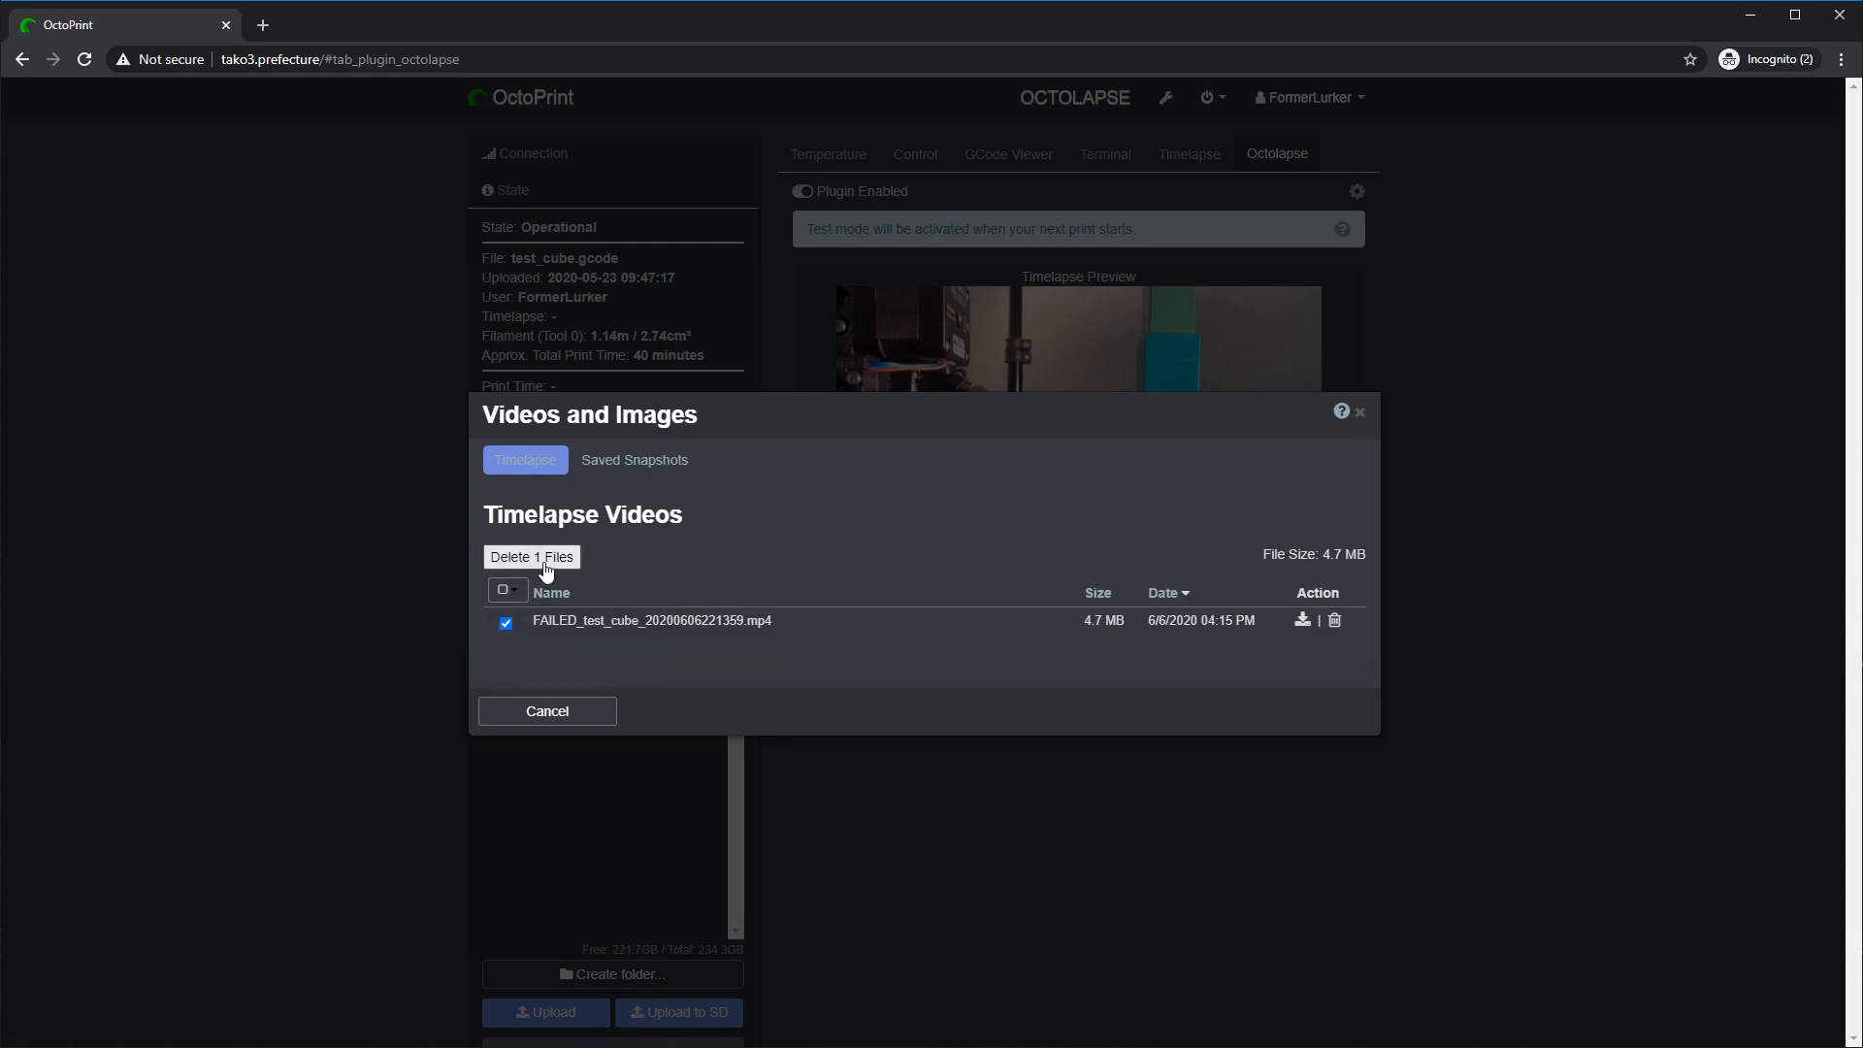
- Download FAILED_test_cube_20200606221359.mp4 and watch it in VLC media player, closing the player and the Videos and Images dialog when done
click(1303, 620)
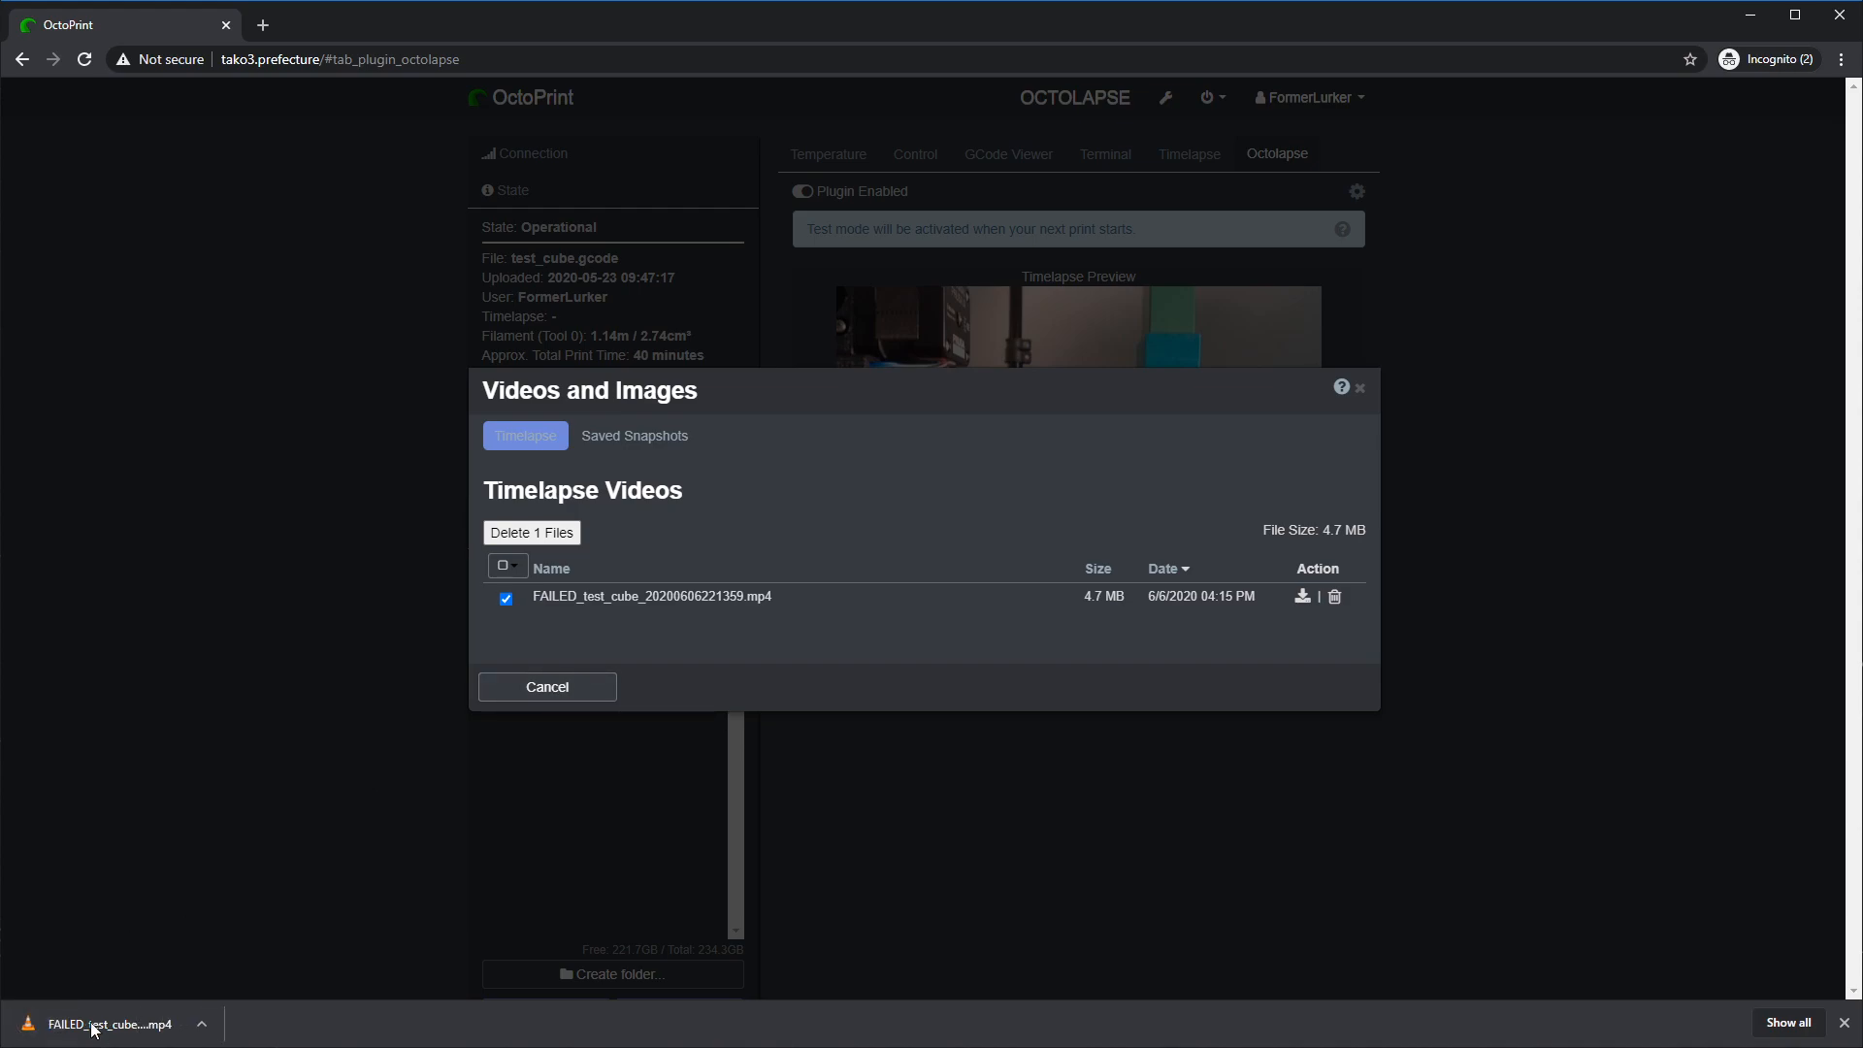
click(155, 1027)
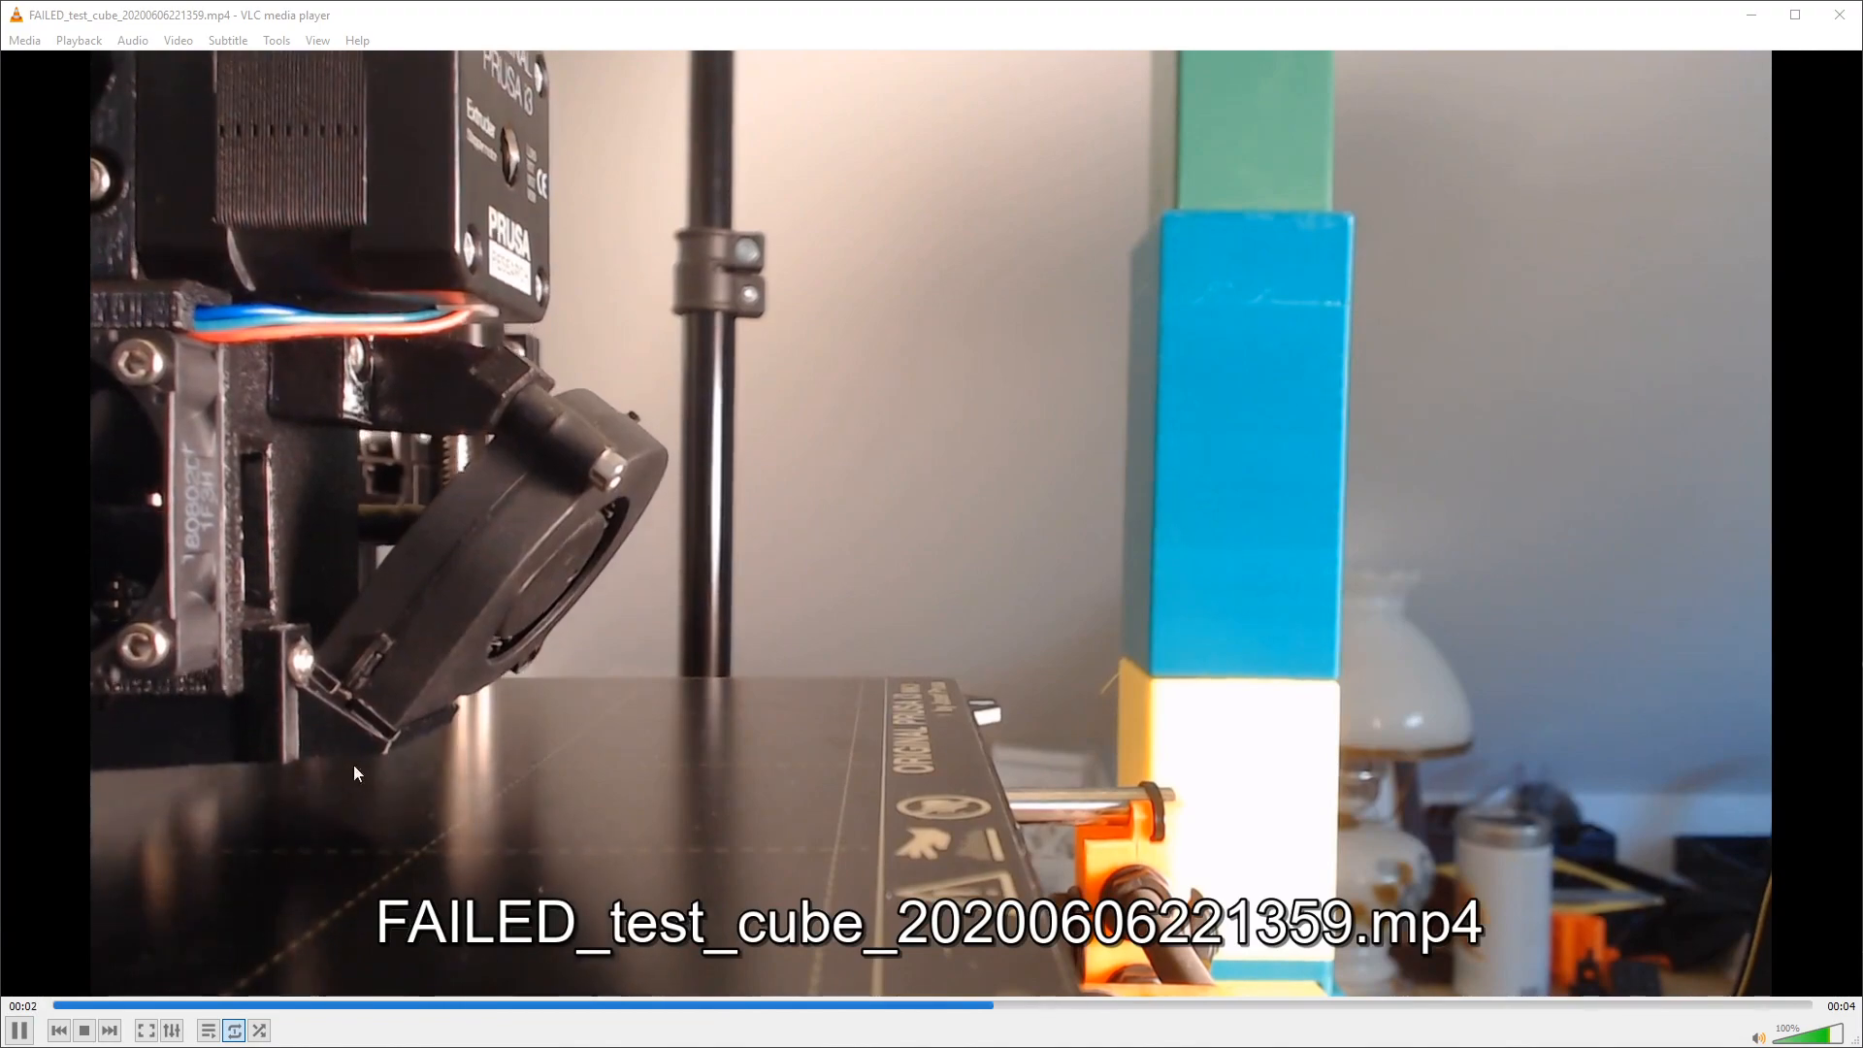
scroll(231, 826, up, 1)
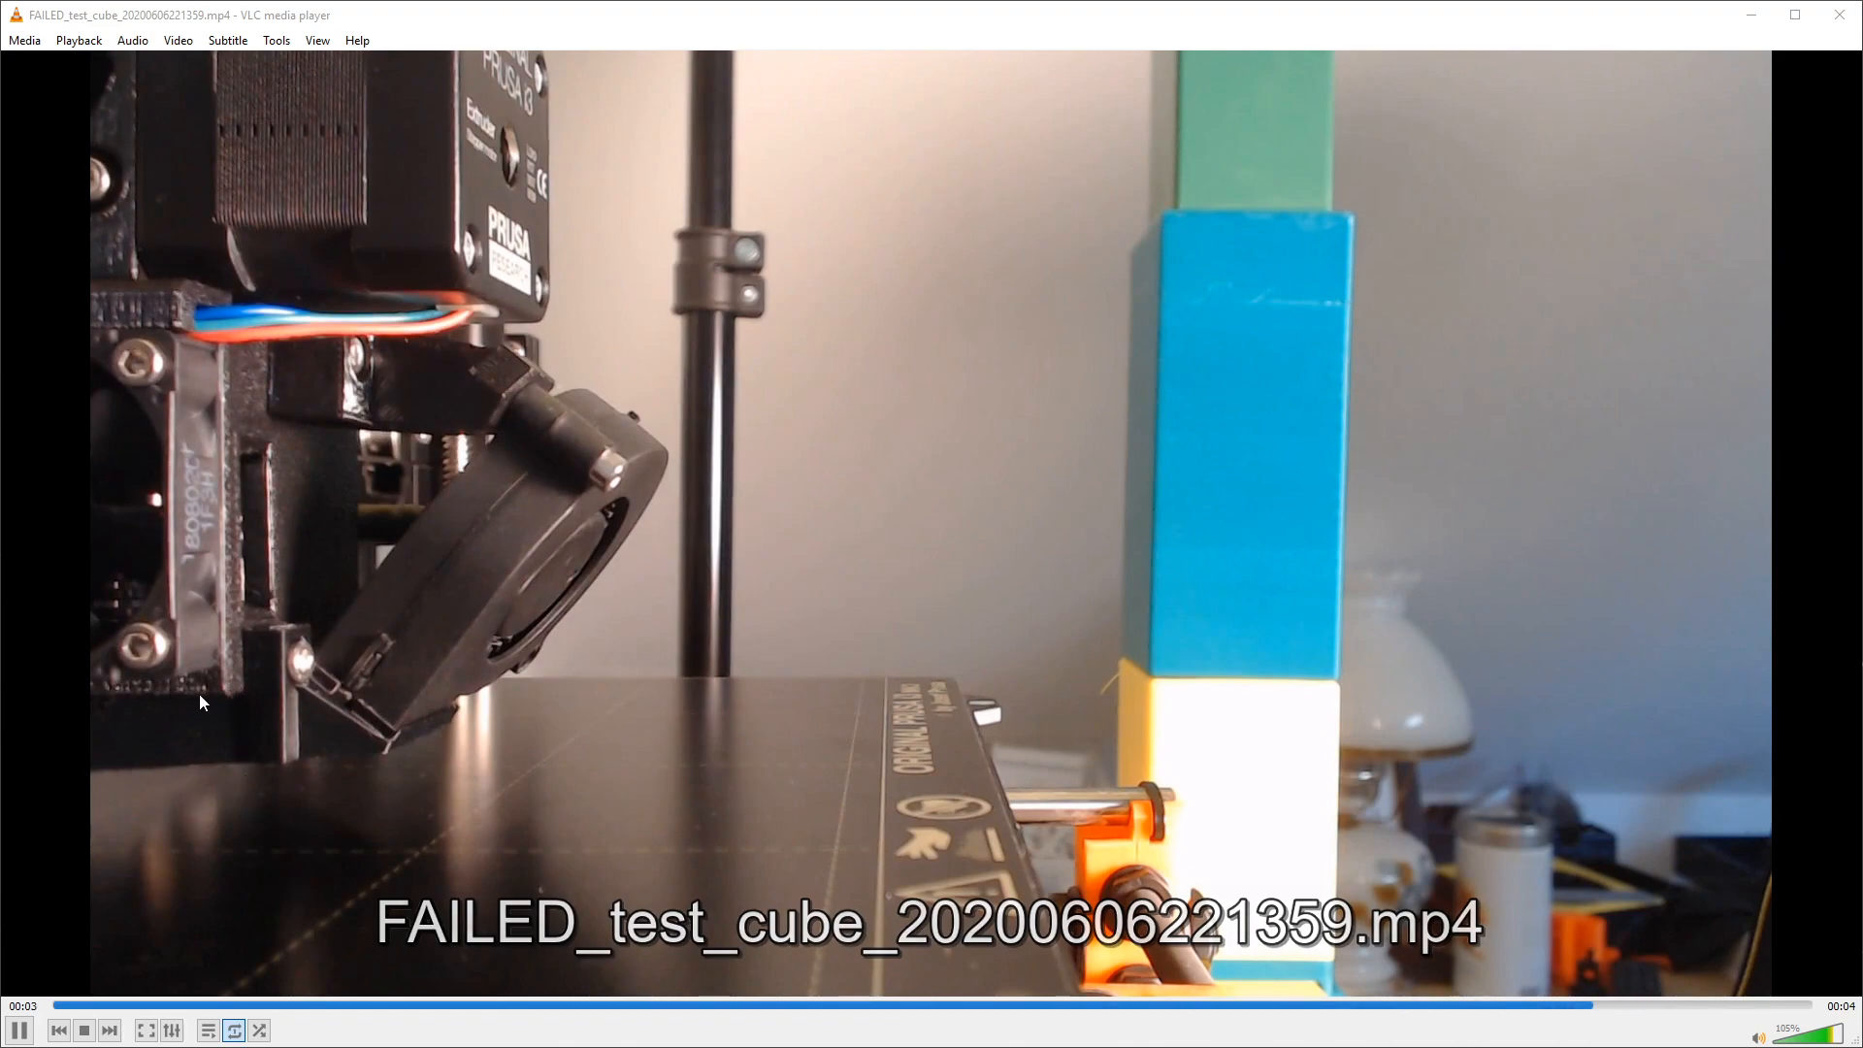
scroll(223, 772, up, 2)
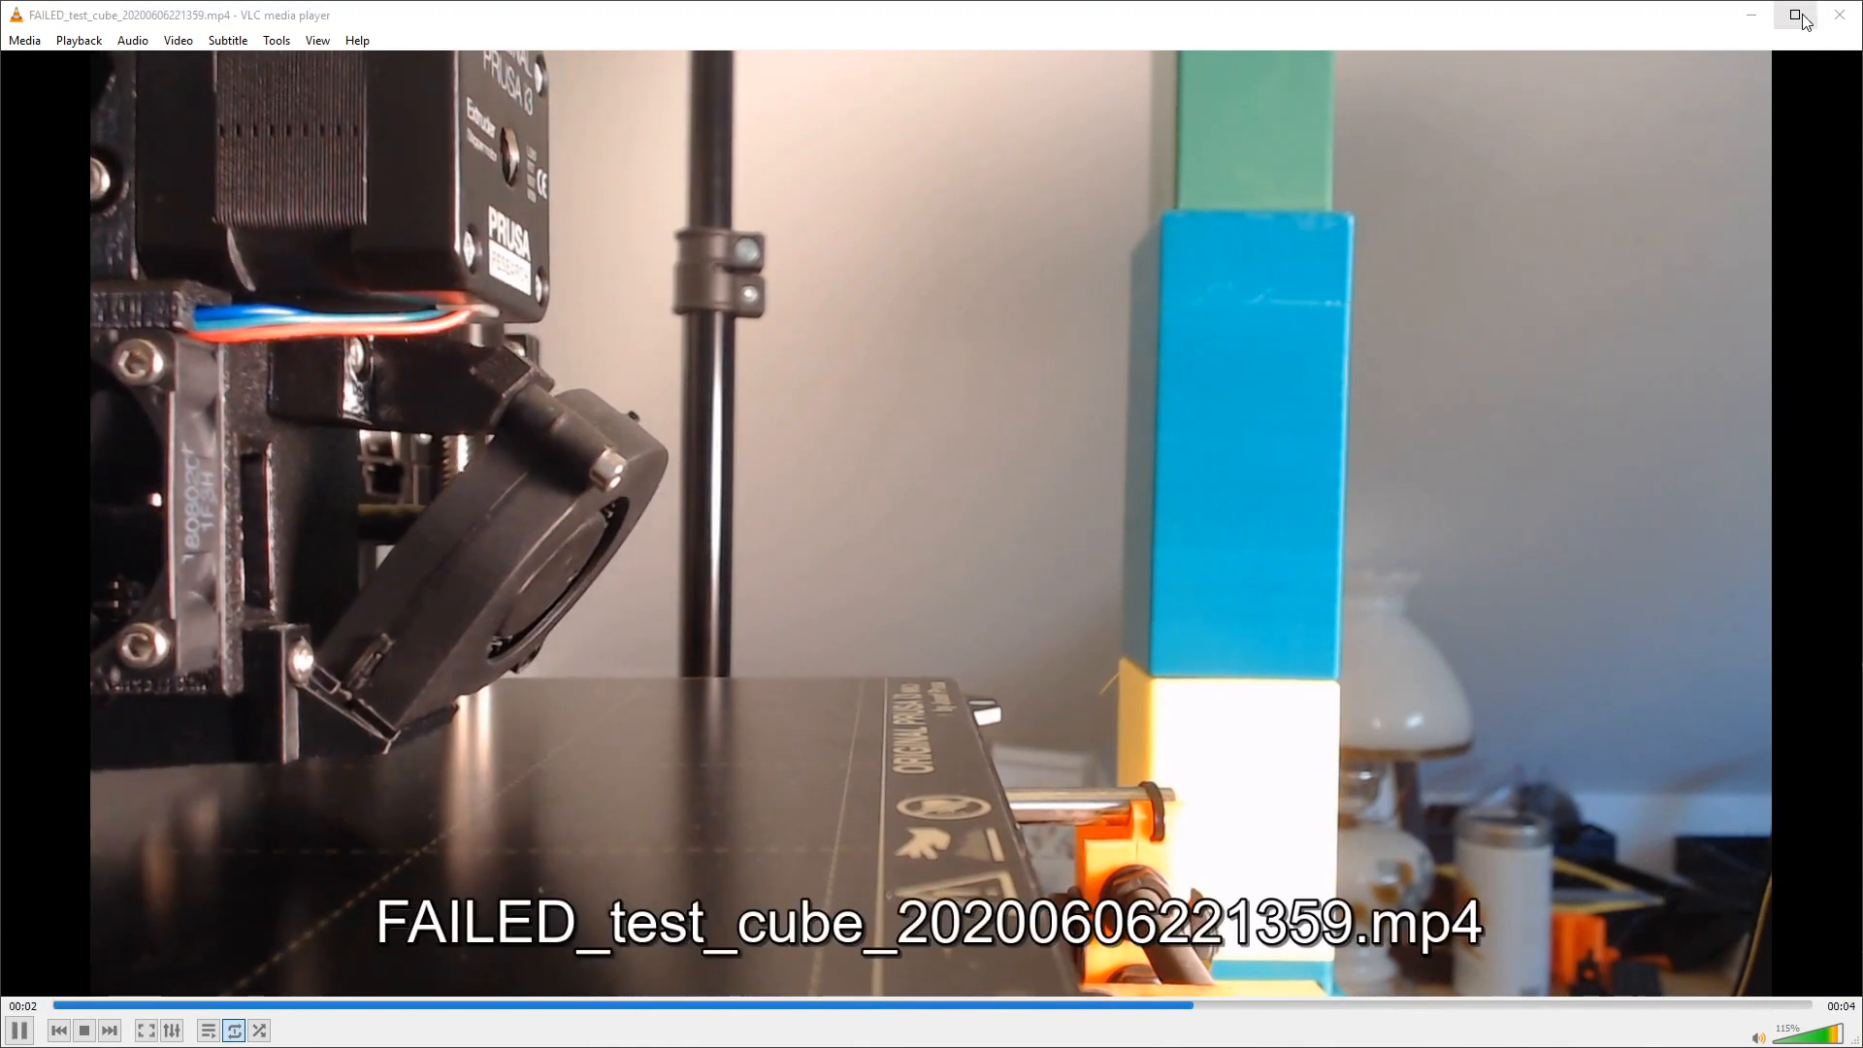
click(1840, 14)
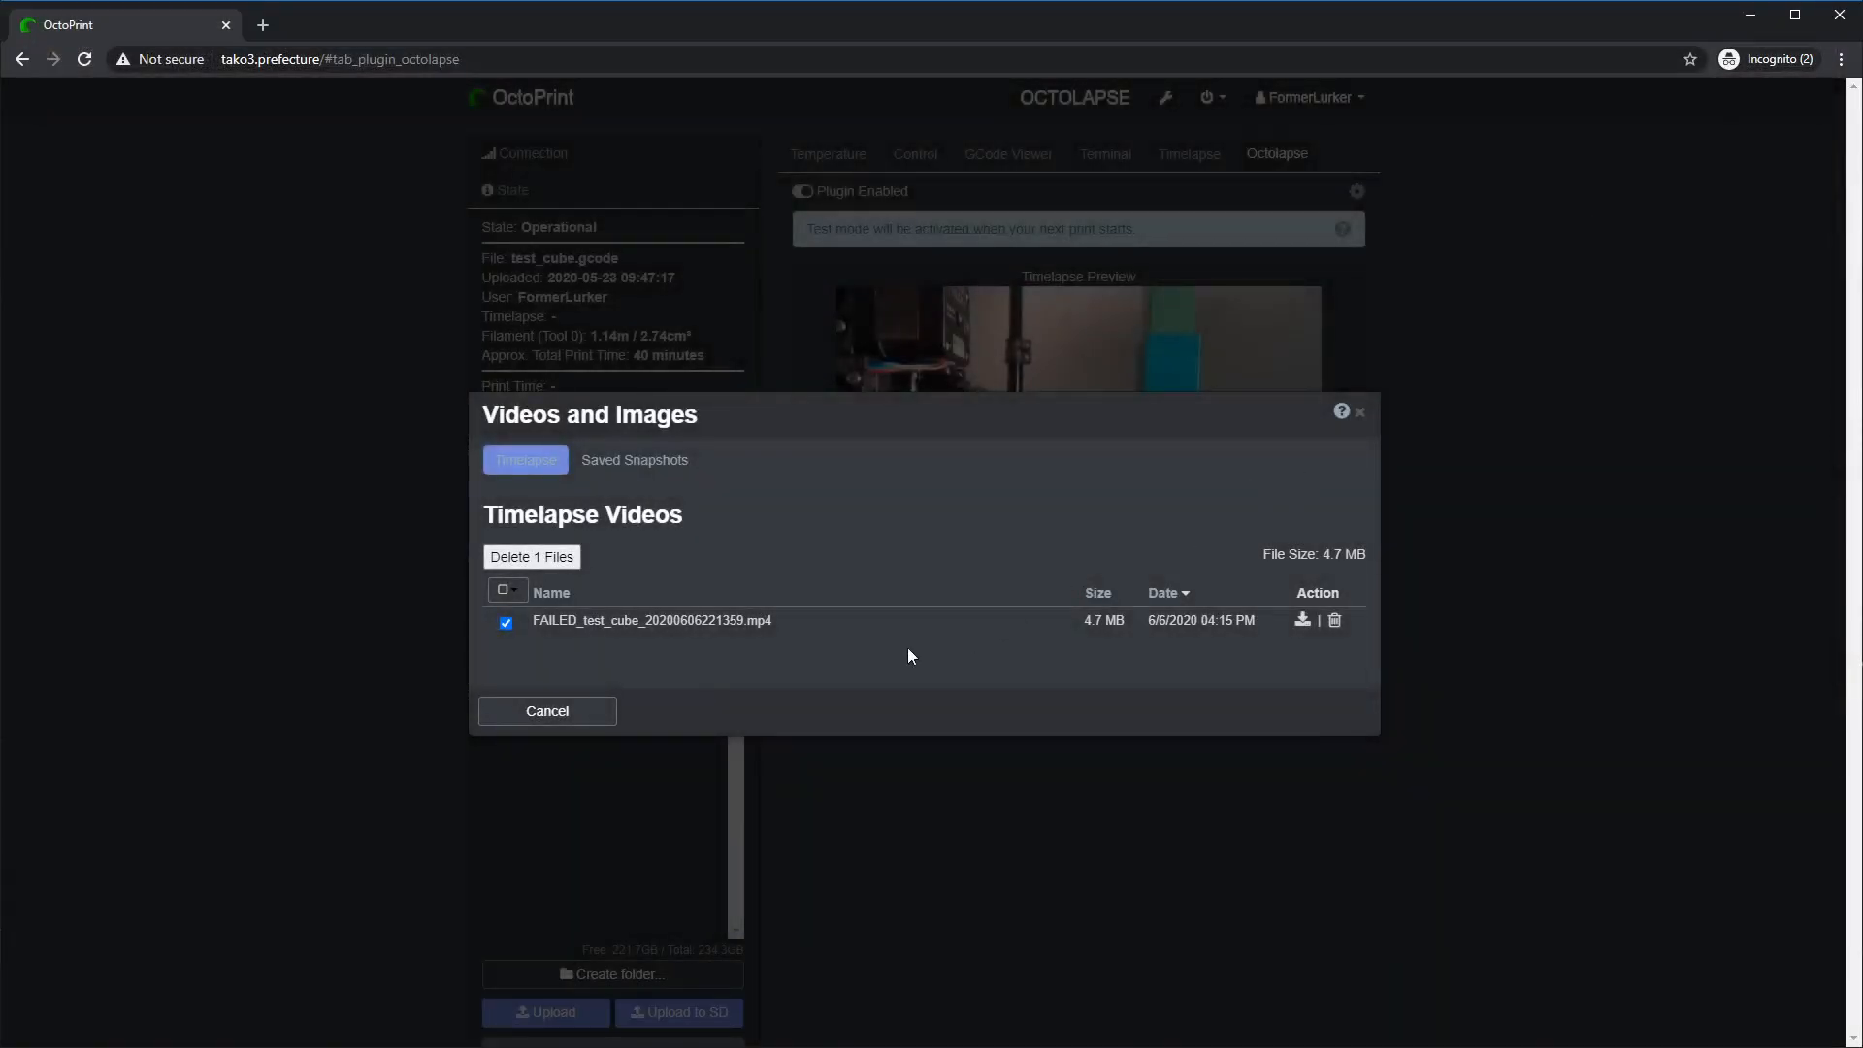
click(568, 715)
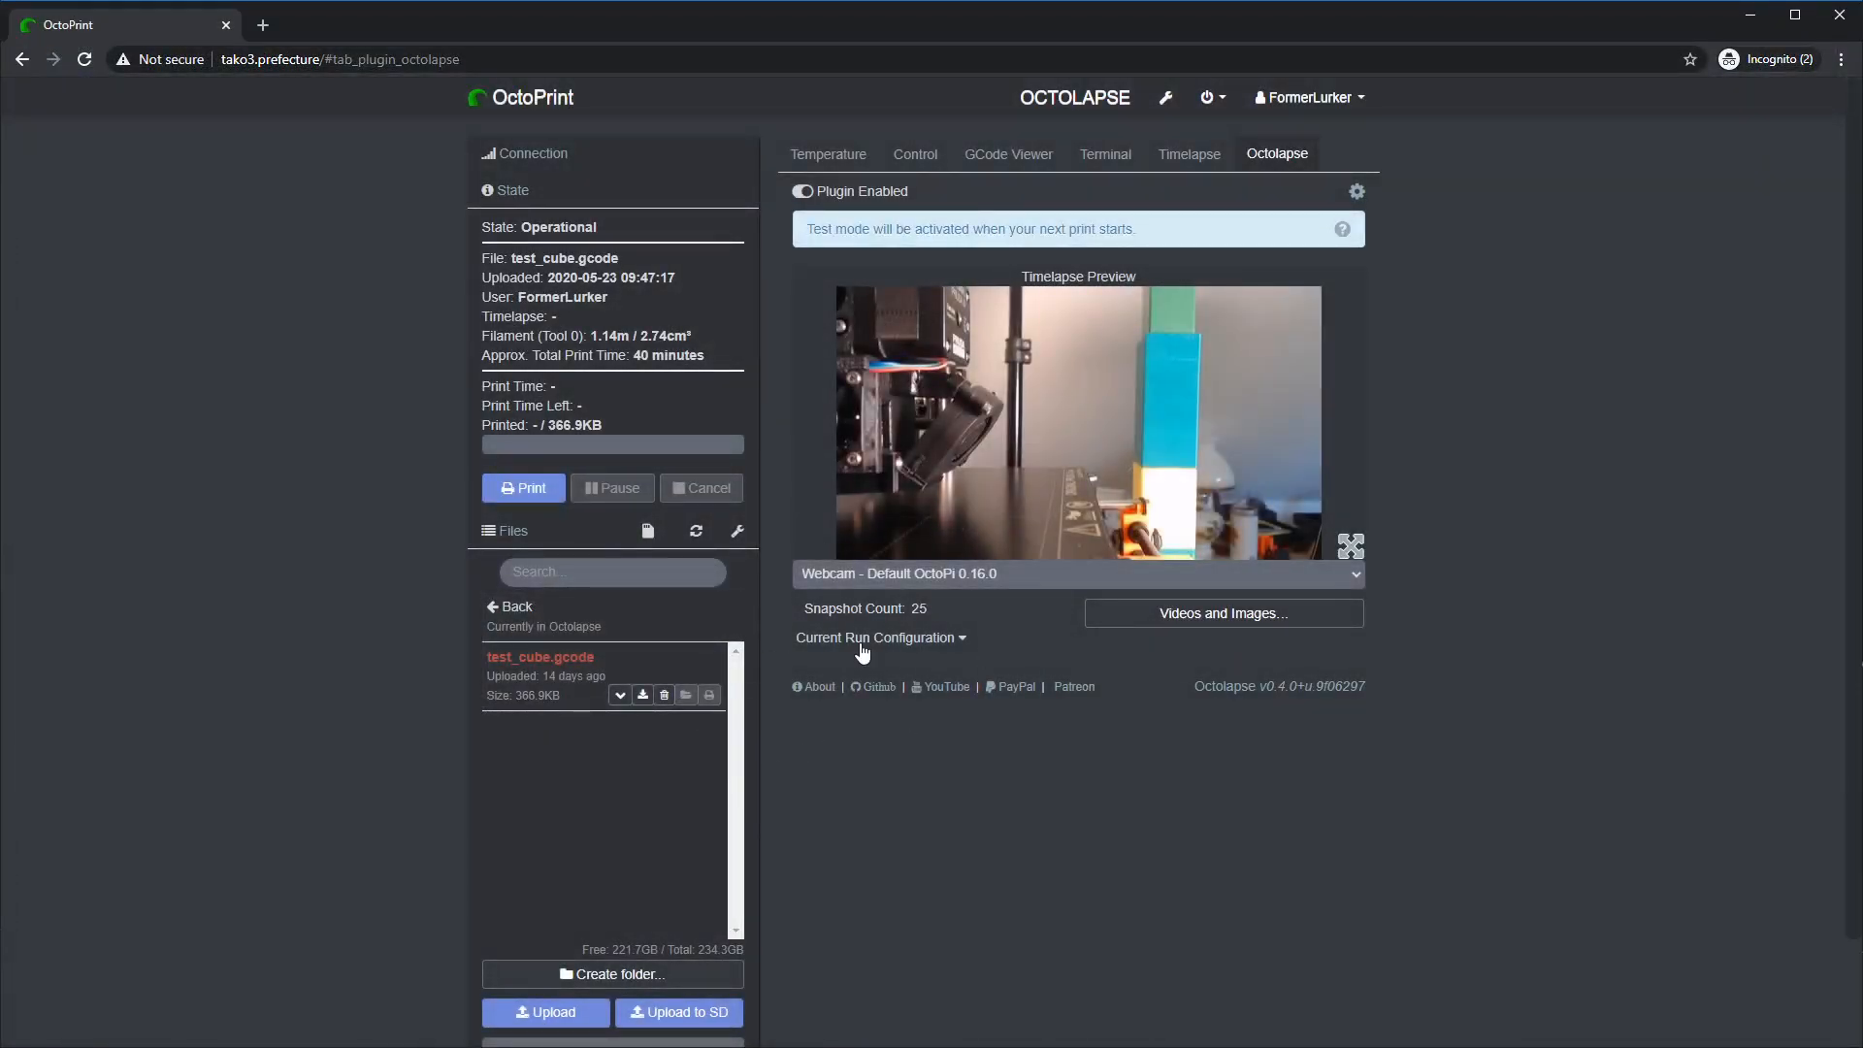
- Expand the Current Run Configuration and switch Test Mode off and back on
click(862, 645)
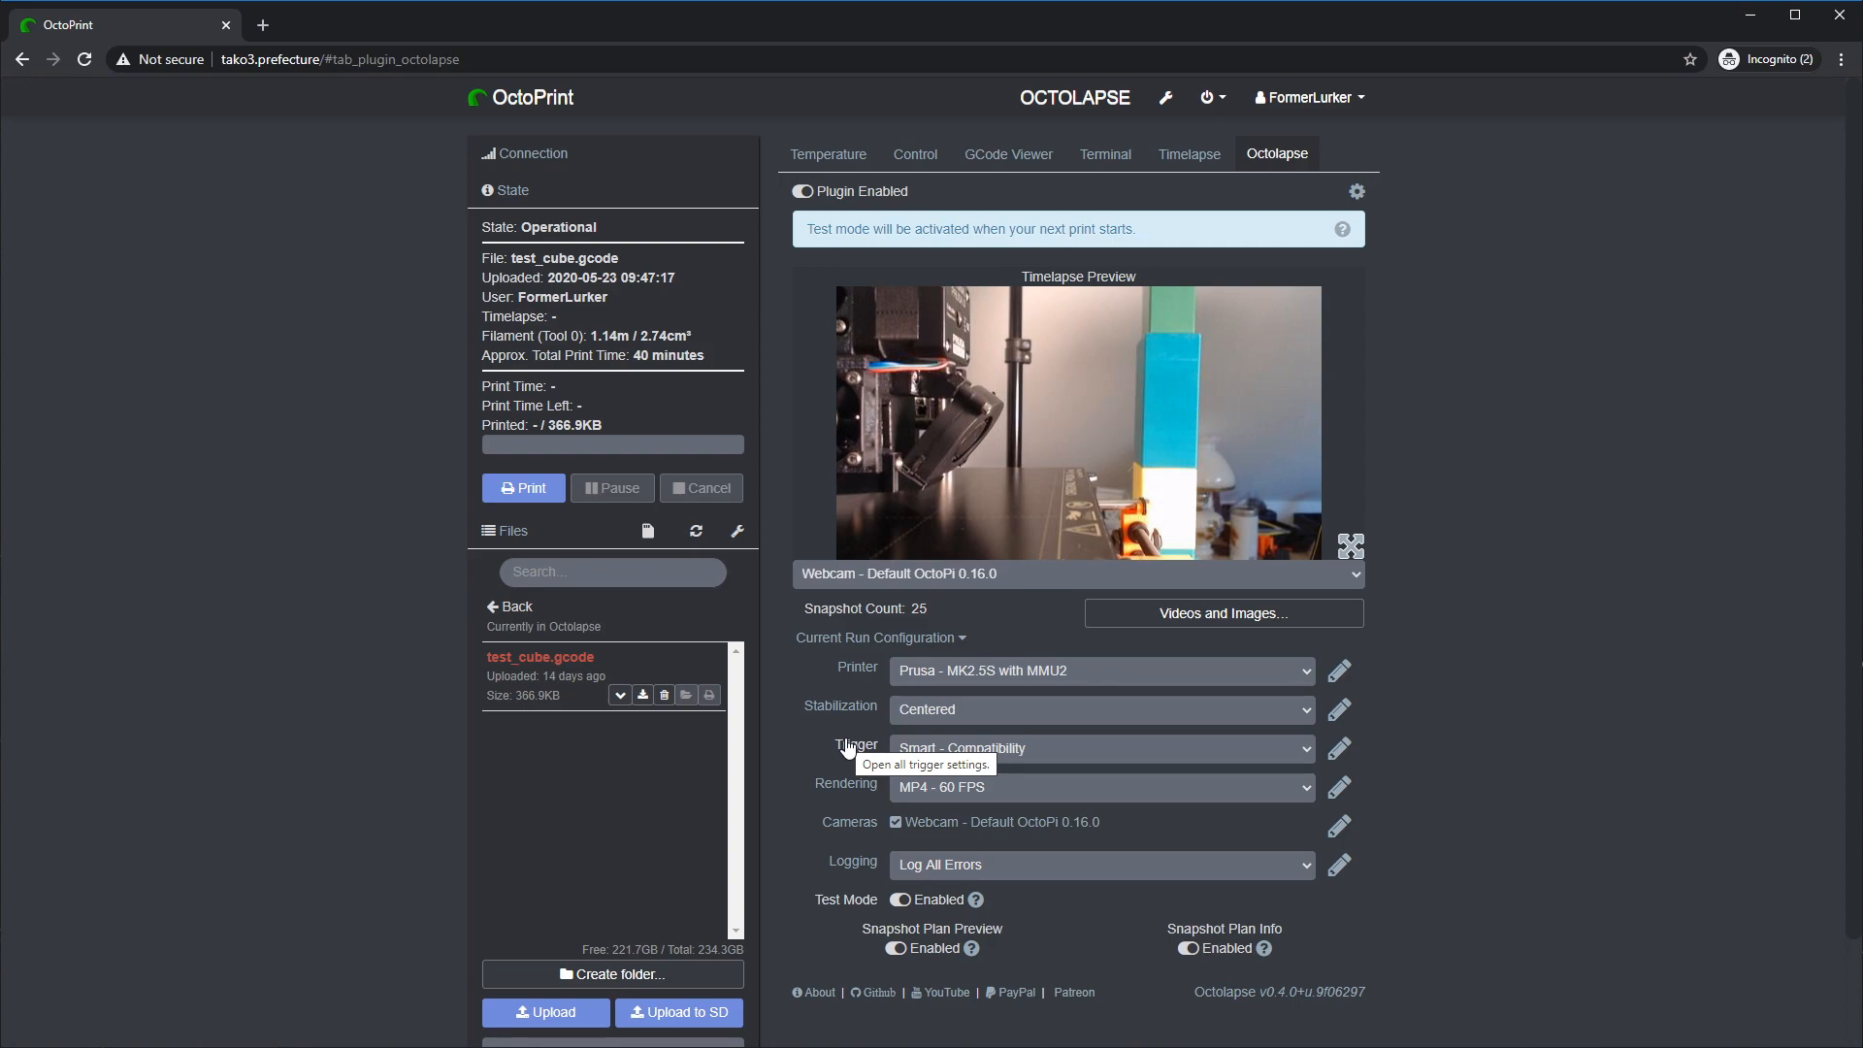
click(899, 901)
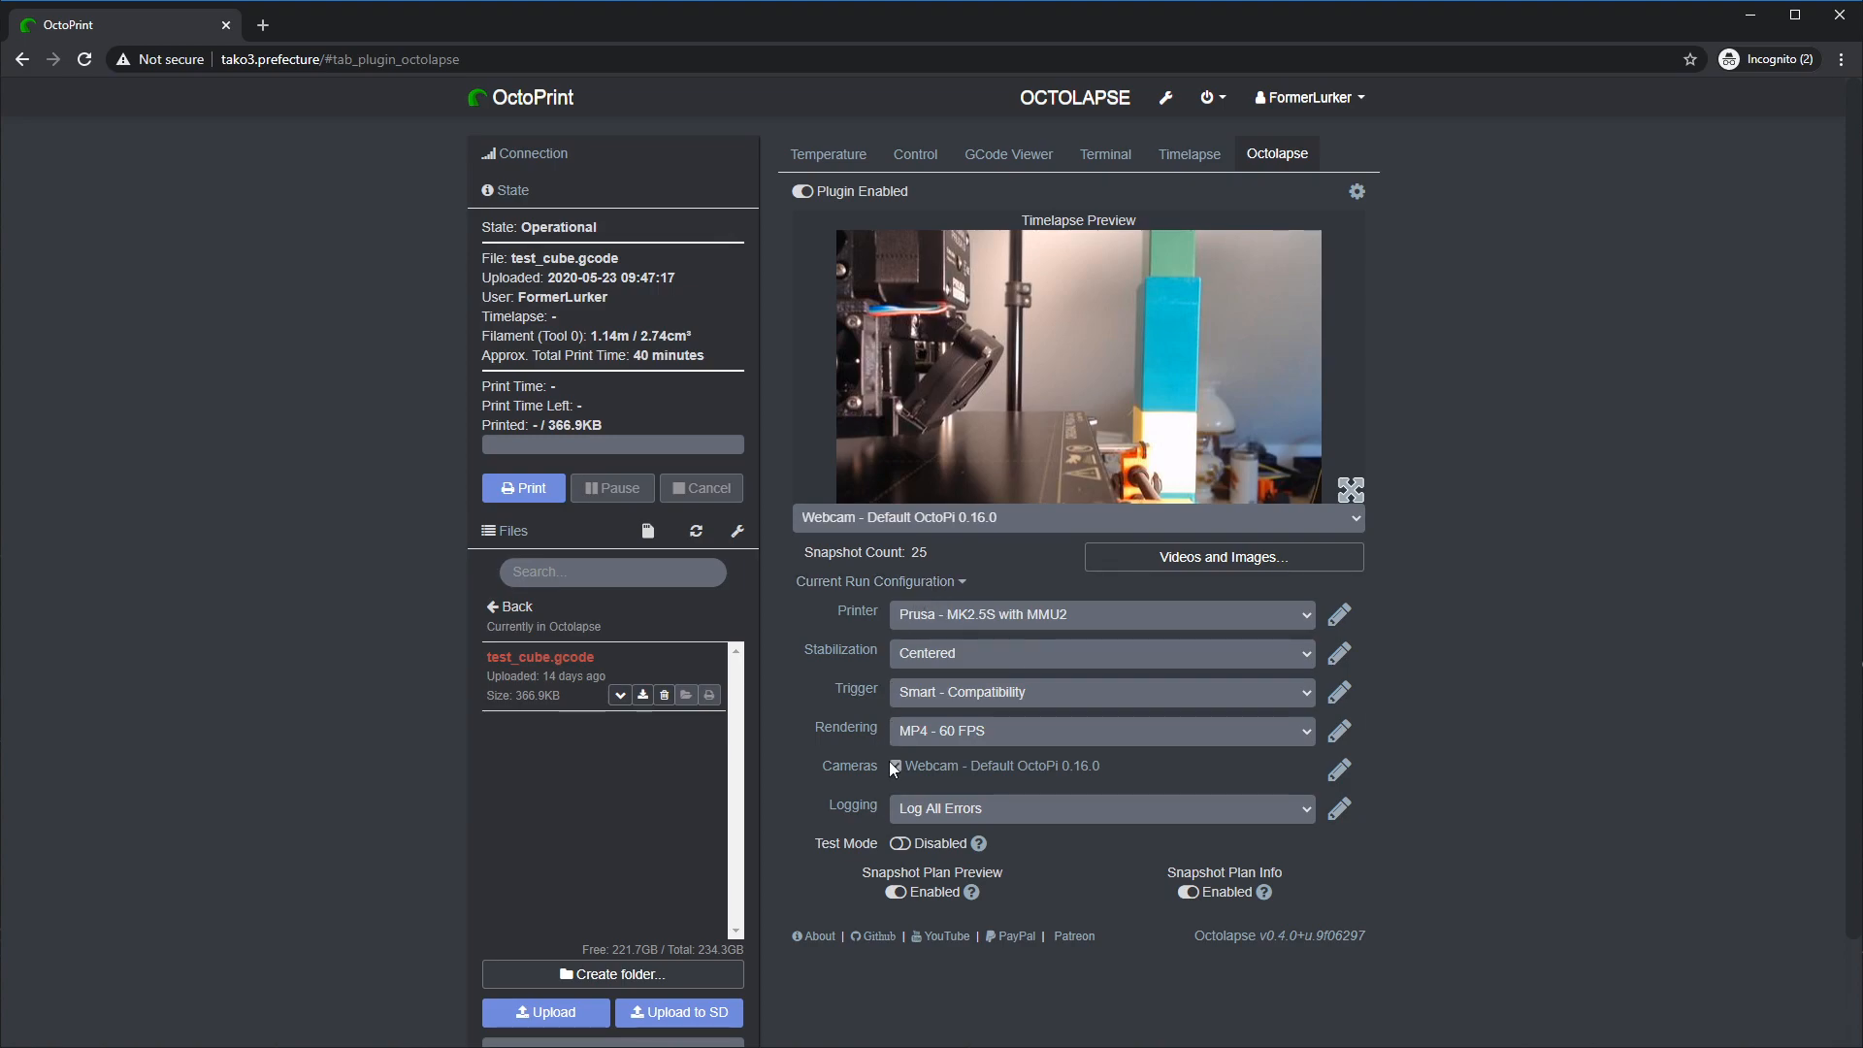
click(900, 844)
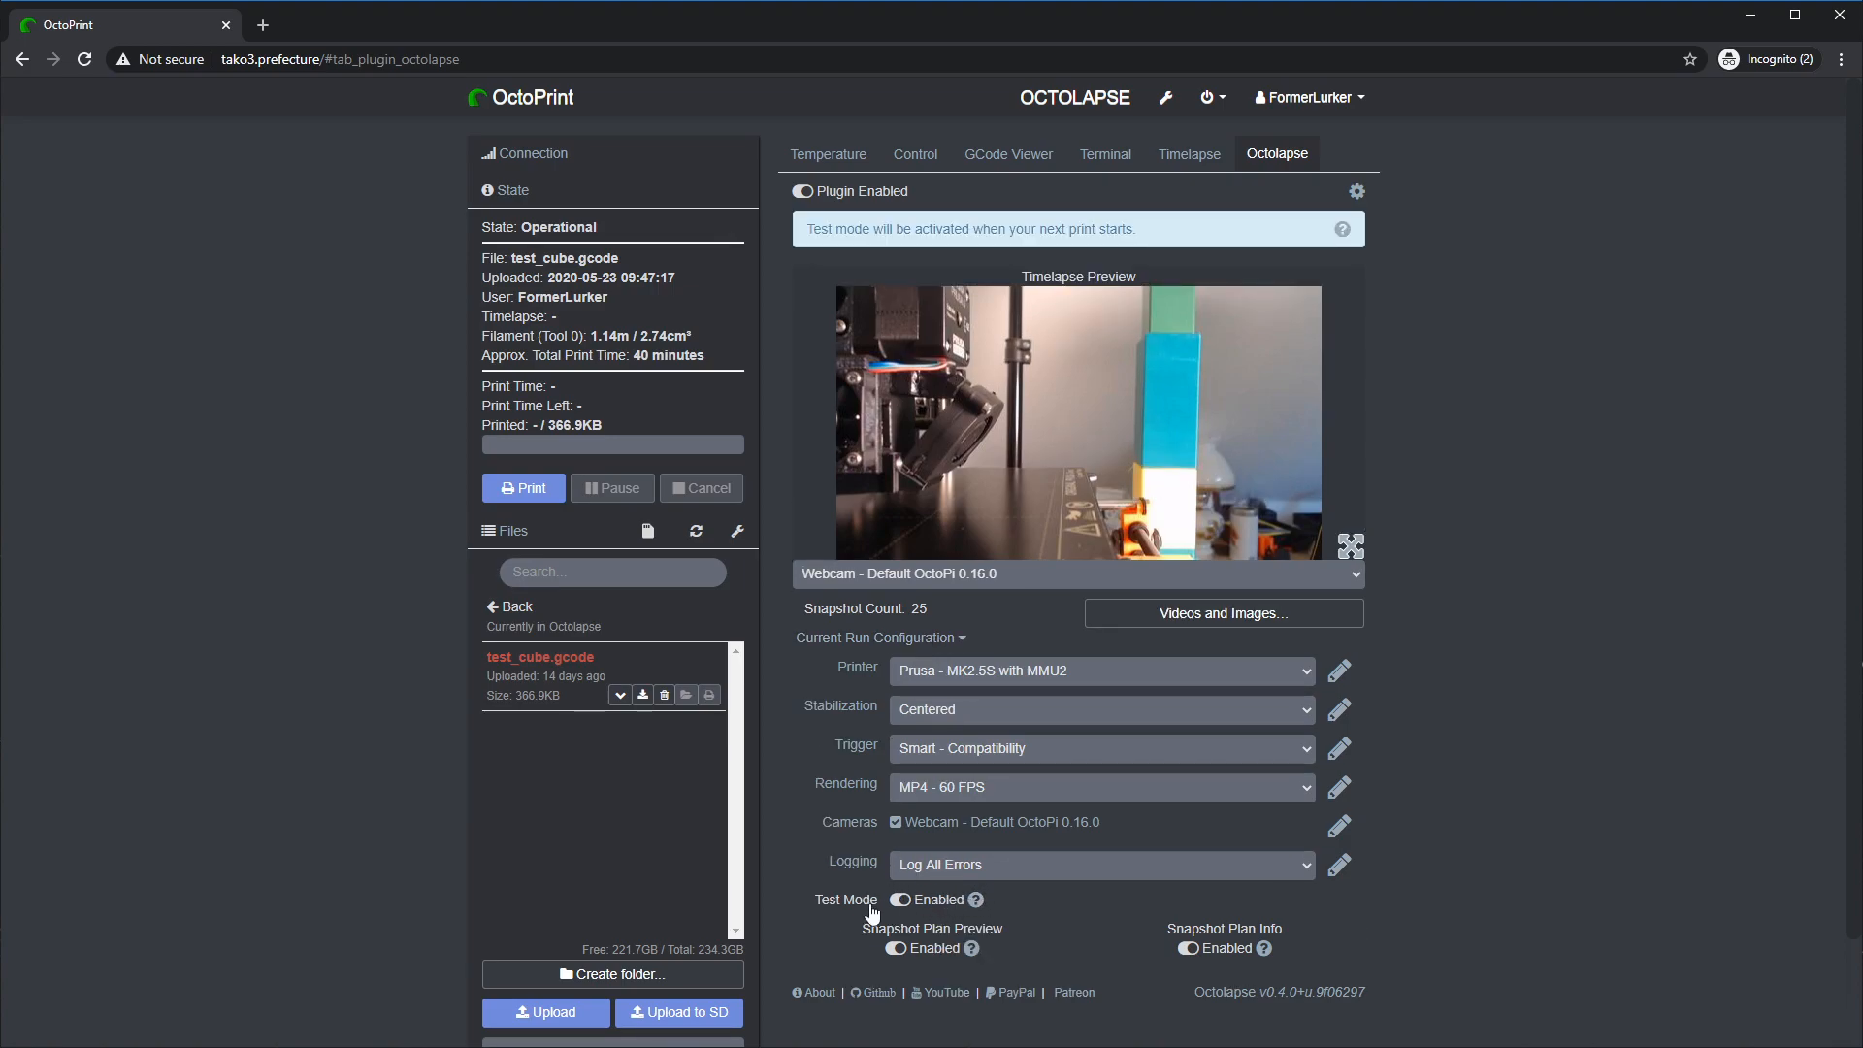
- Start printing test_cube.gcode again by accepting its snapshot plan, and check the live webcam before returning to the Octolapse view
click(532, 488)
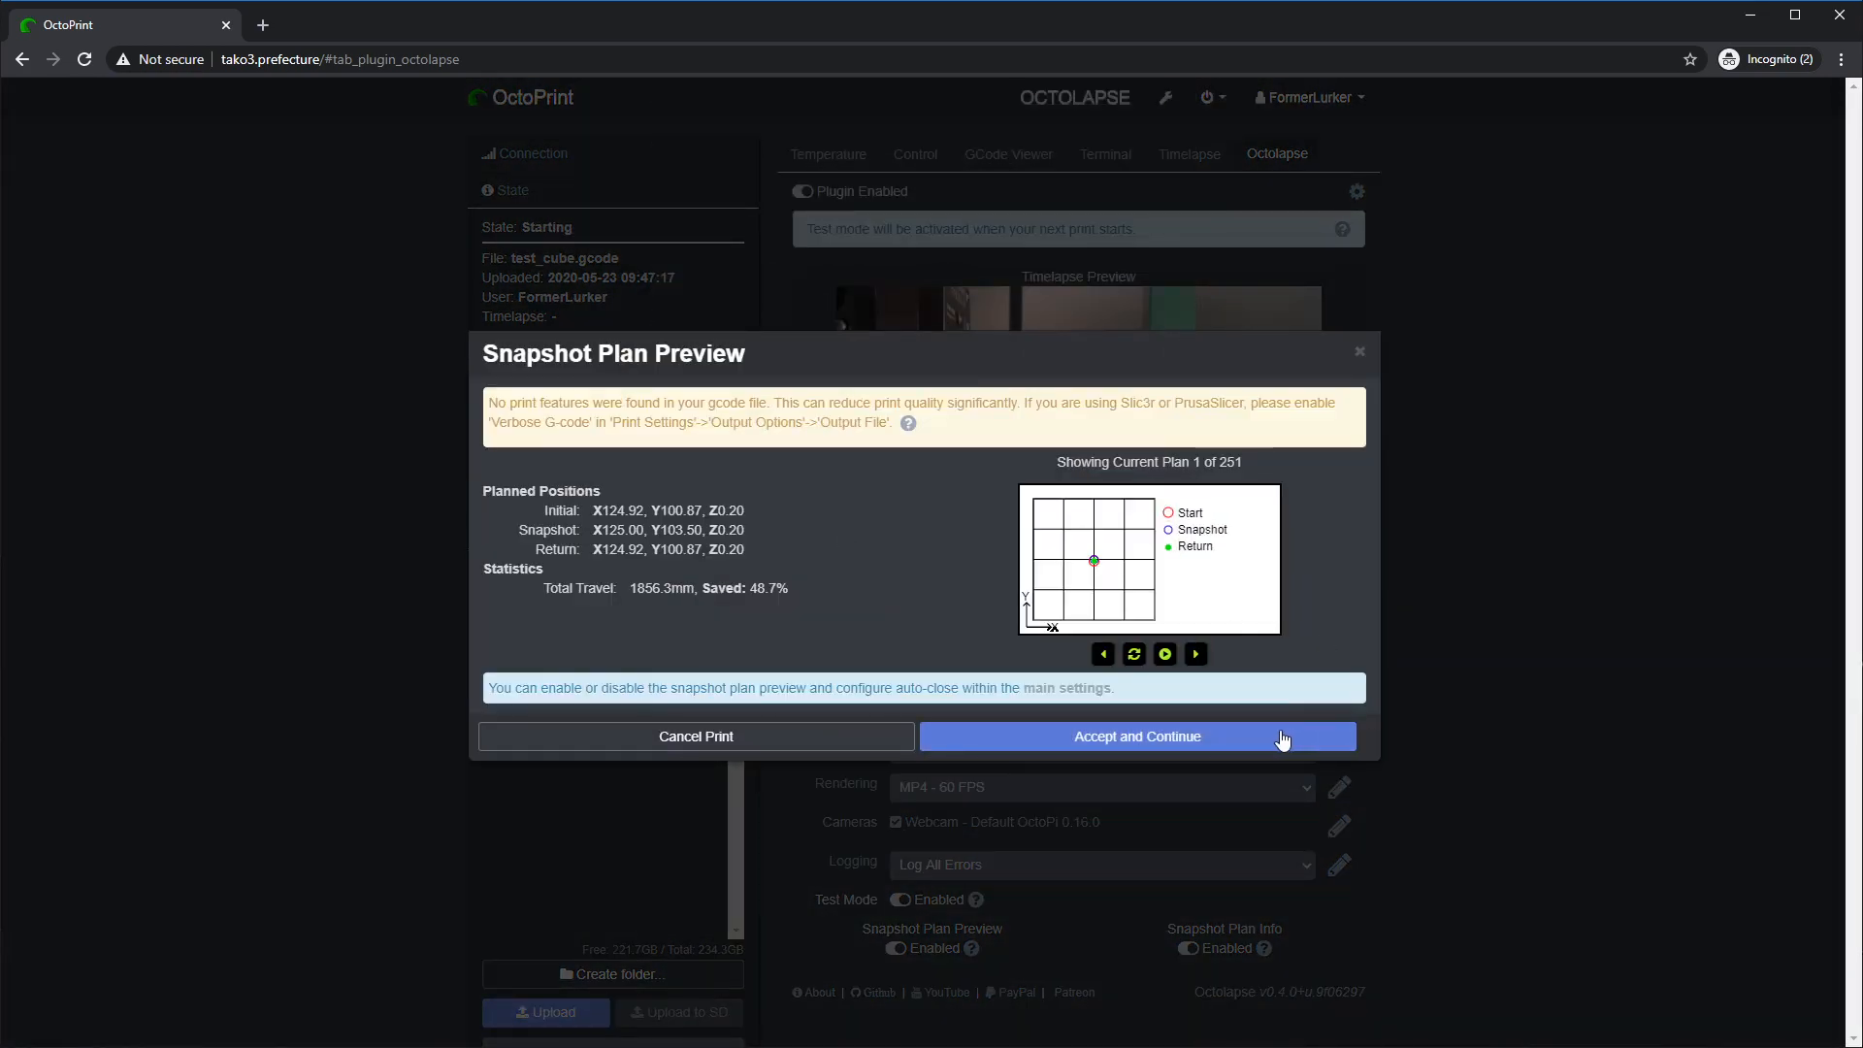
click(1281, 741)
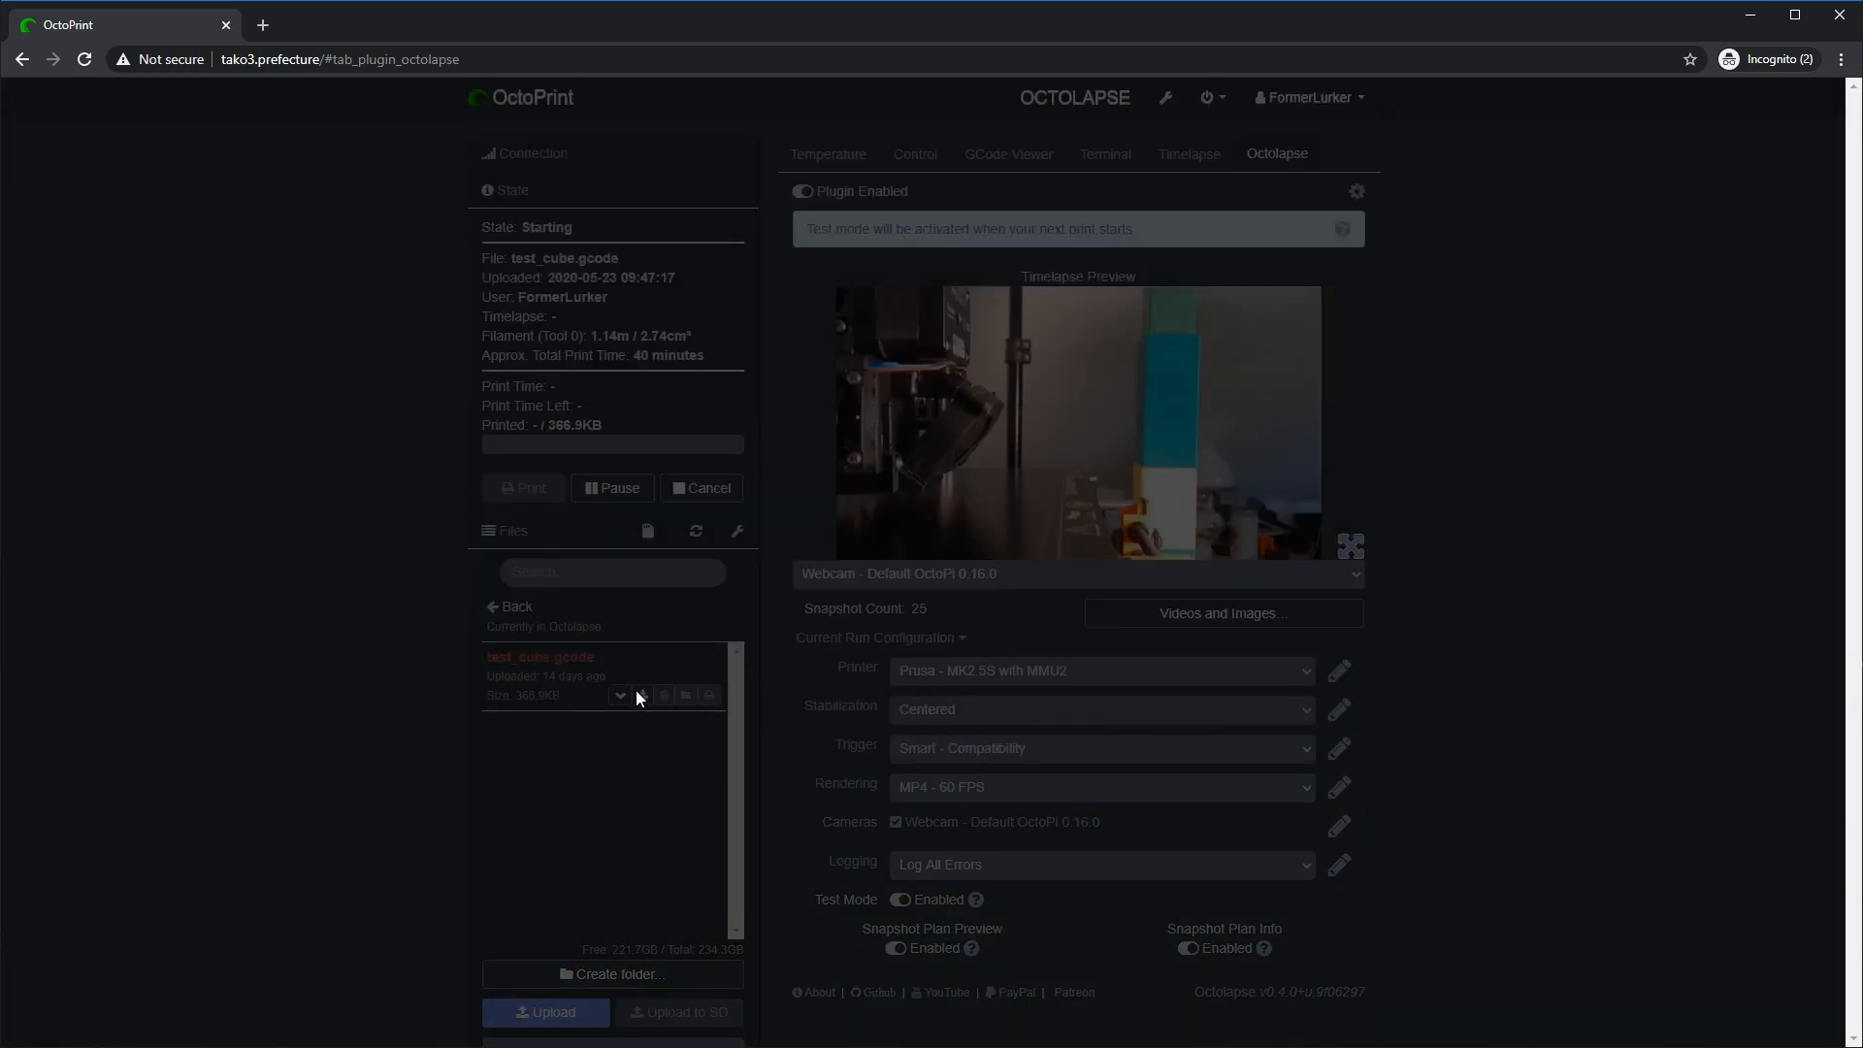
click(914, 155)
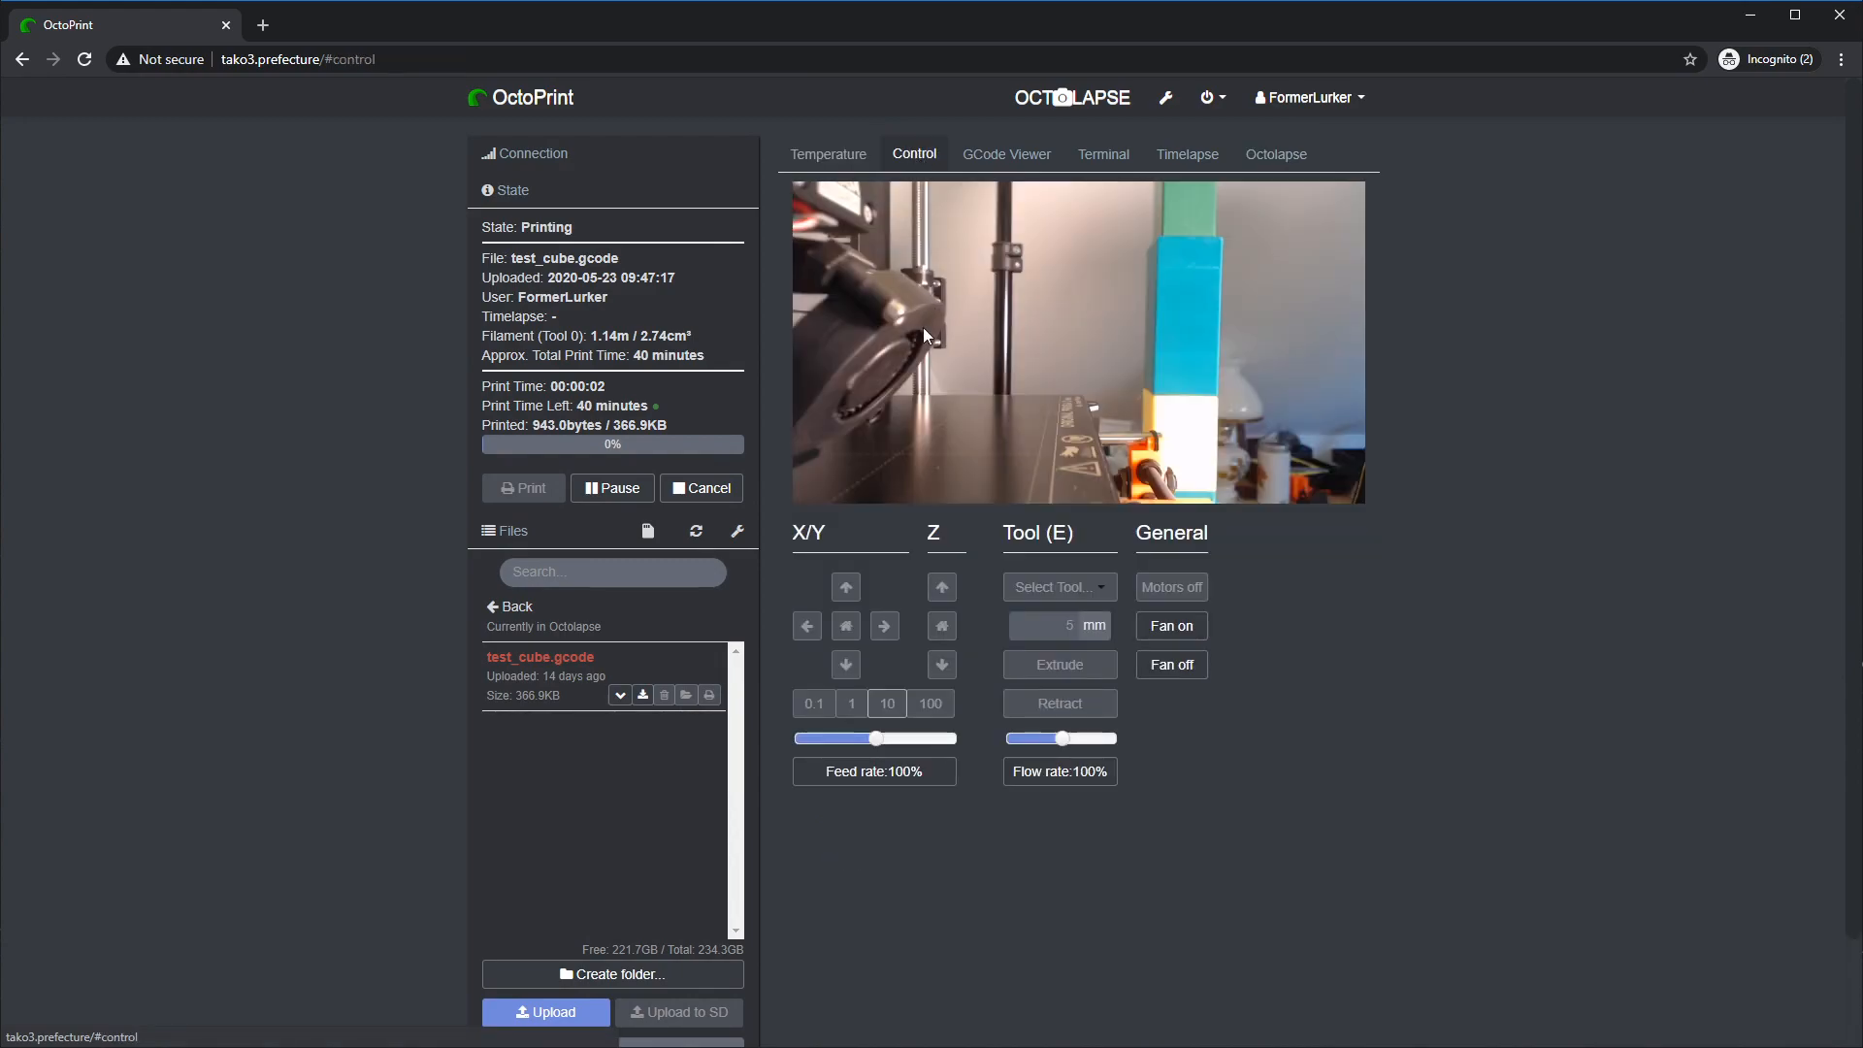
click(1279, 156)
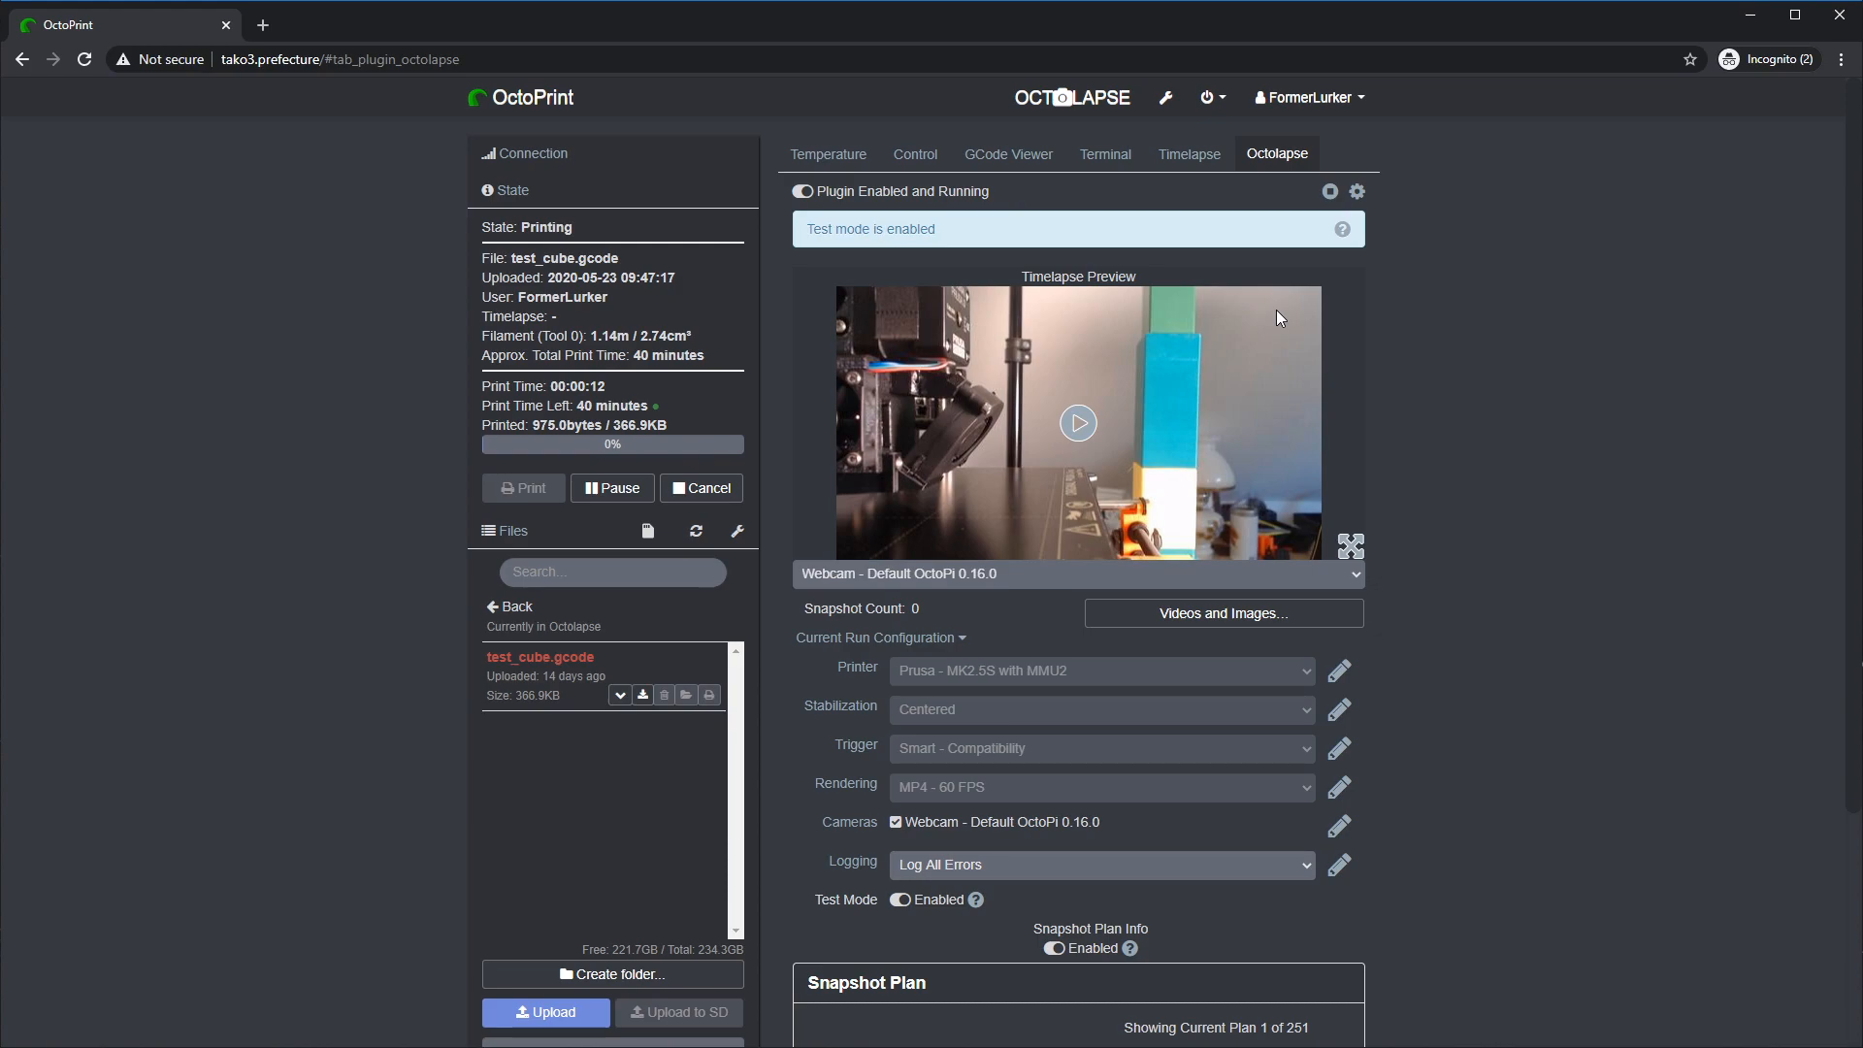
- Stop Octolapse for the rest of the running print, dismiss the notice, and check the live webcam before returning to Octolapse
click(1330, 193)
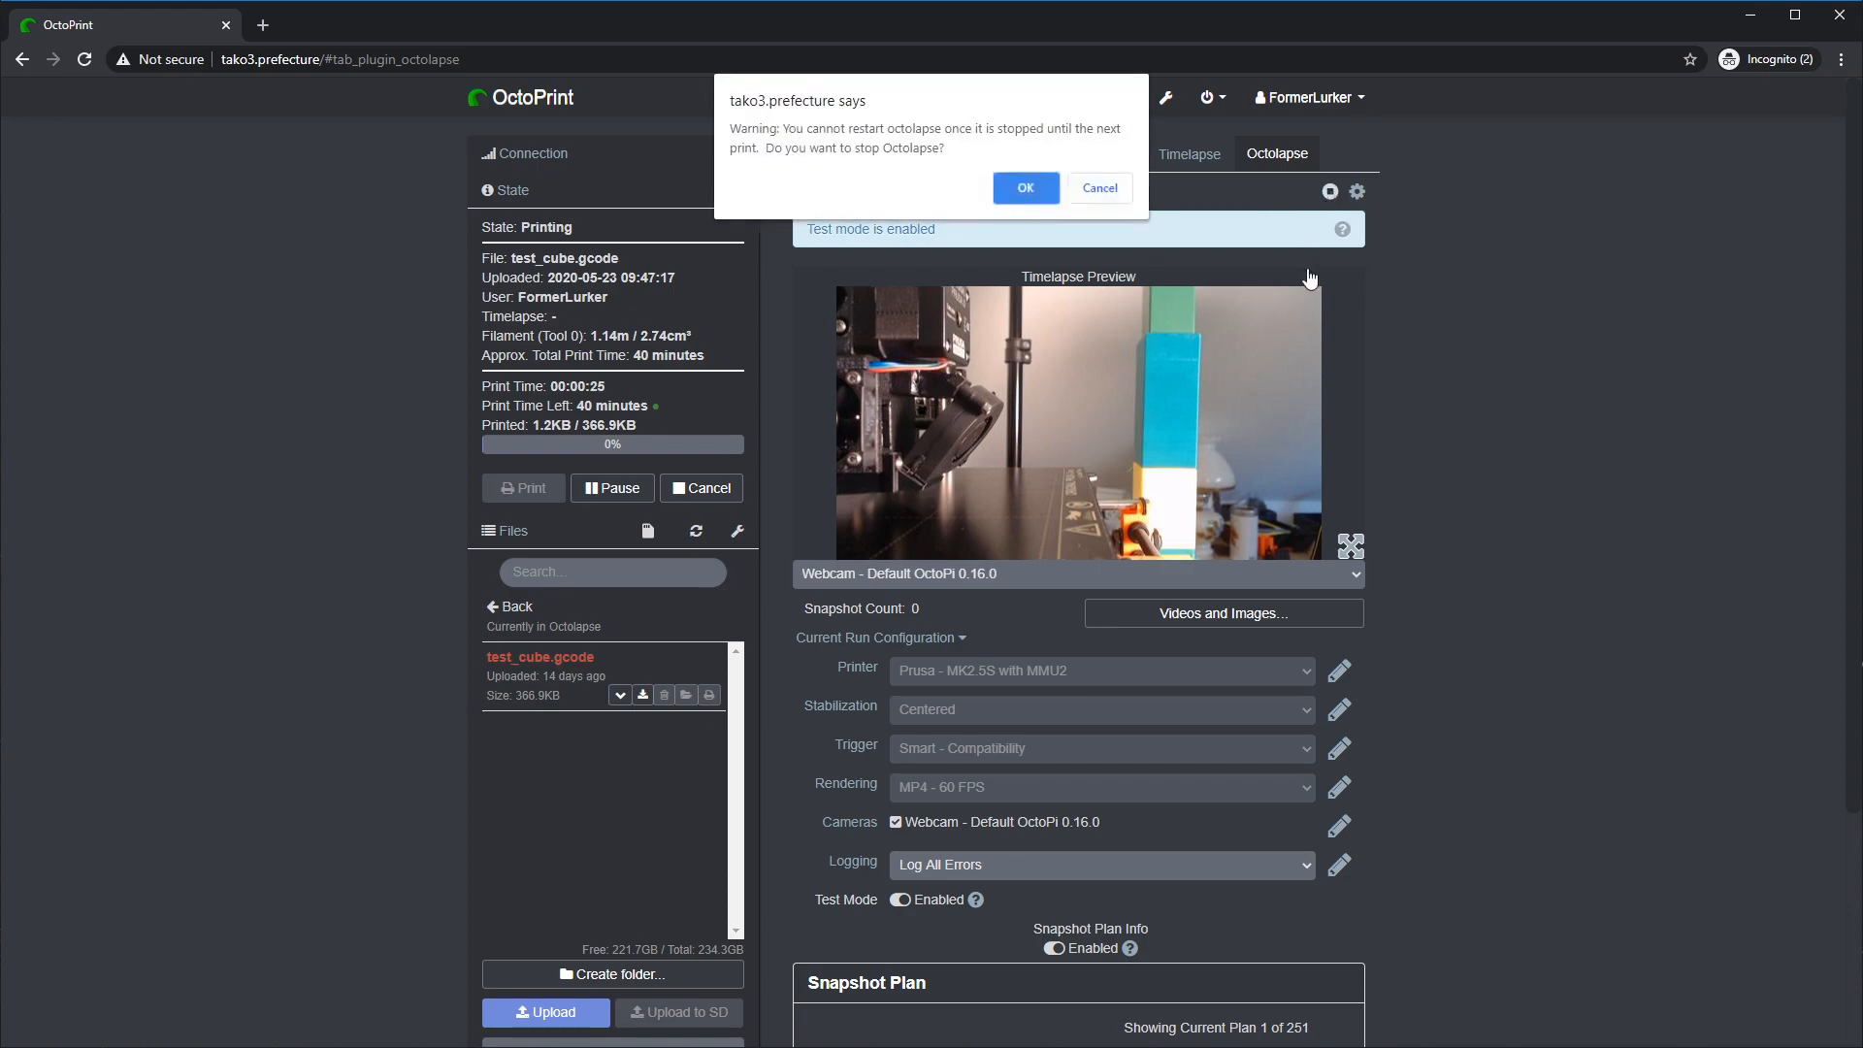
click(1025, 187)
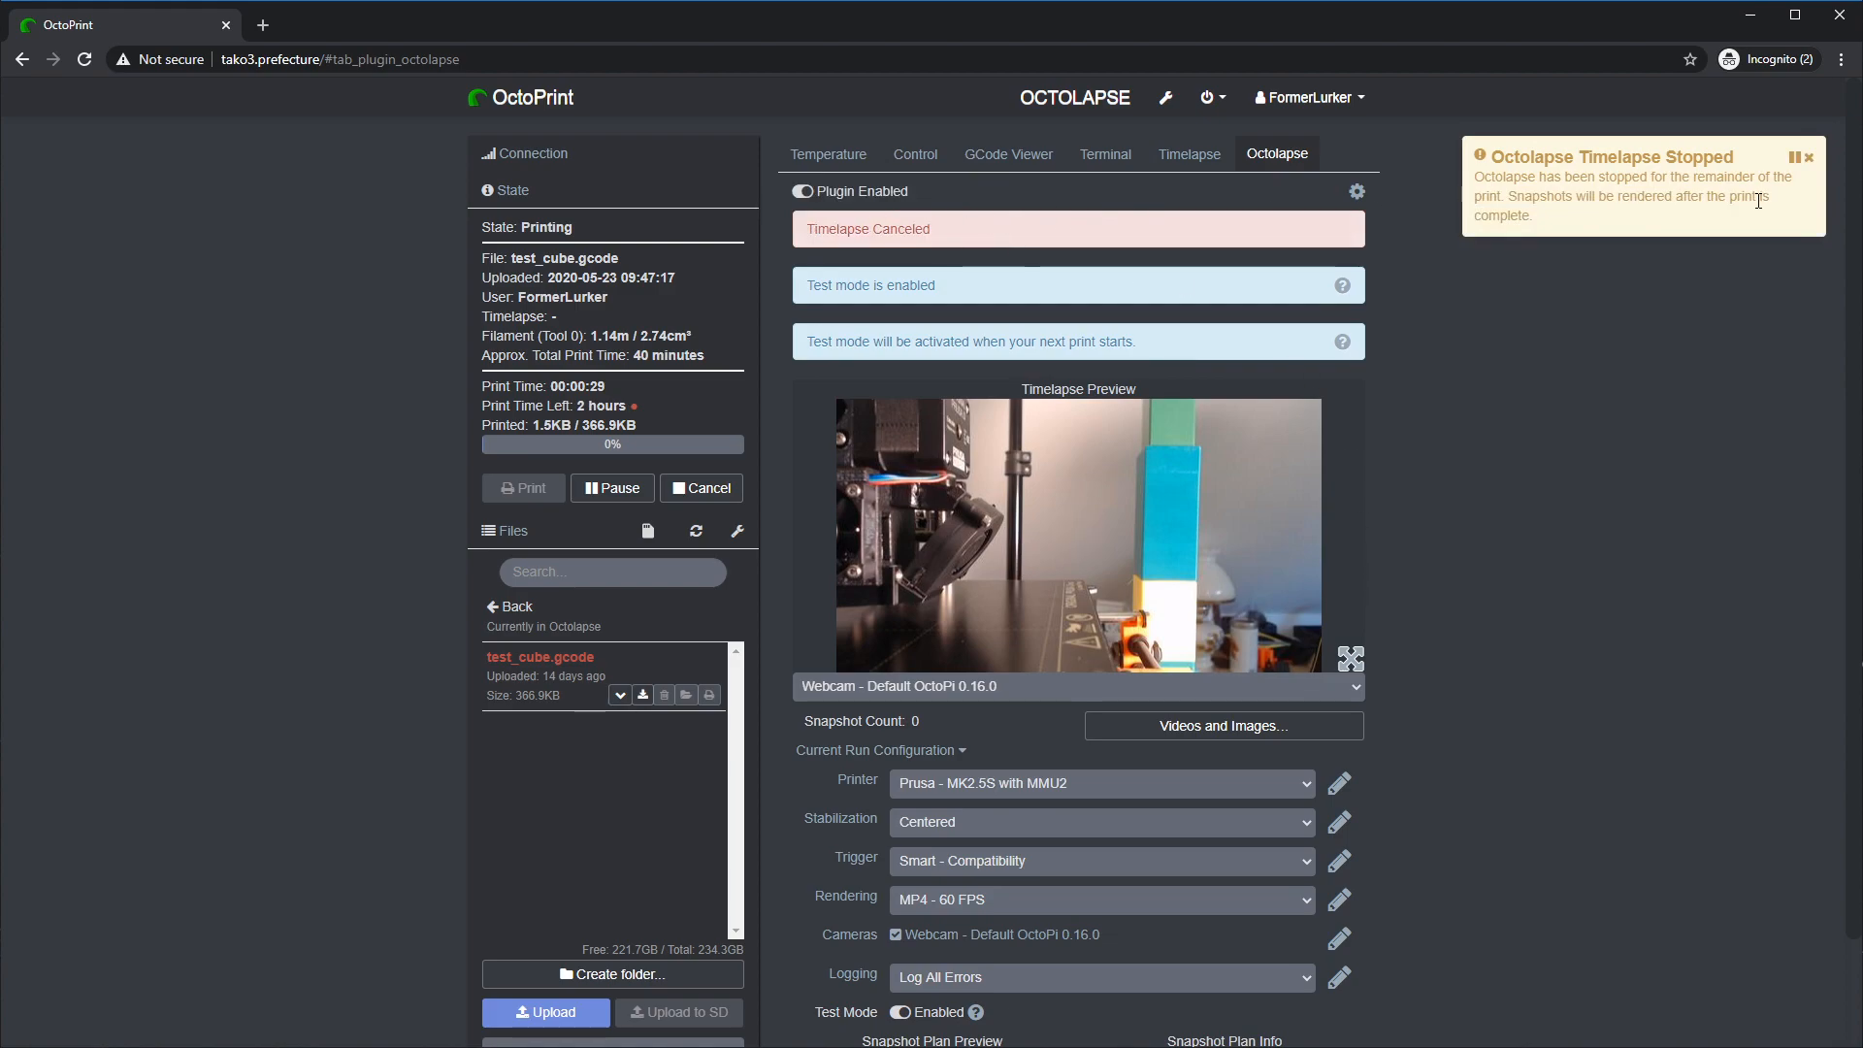
click(1809, 157)
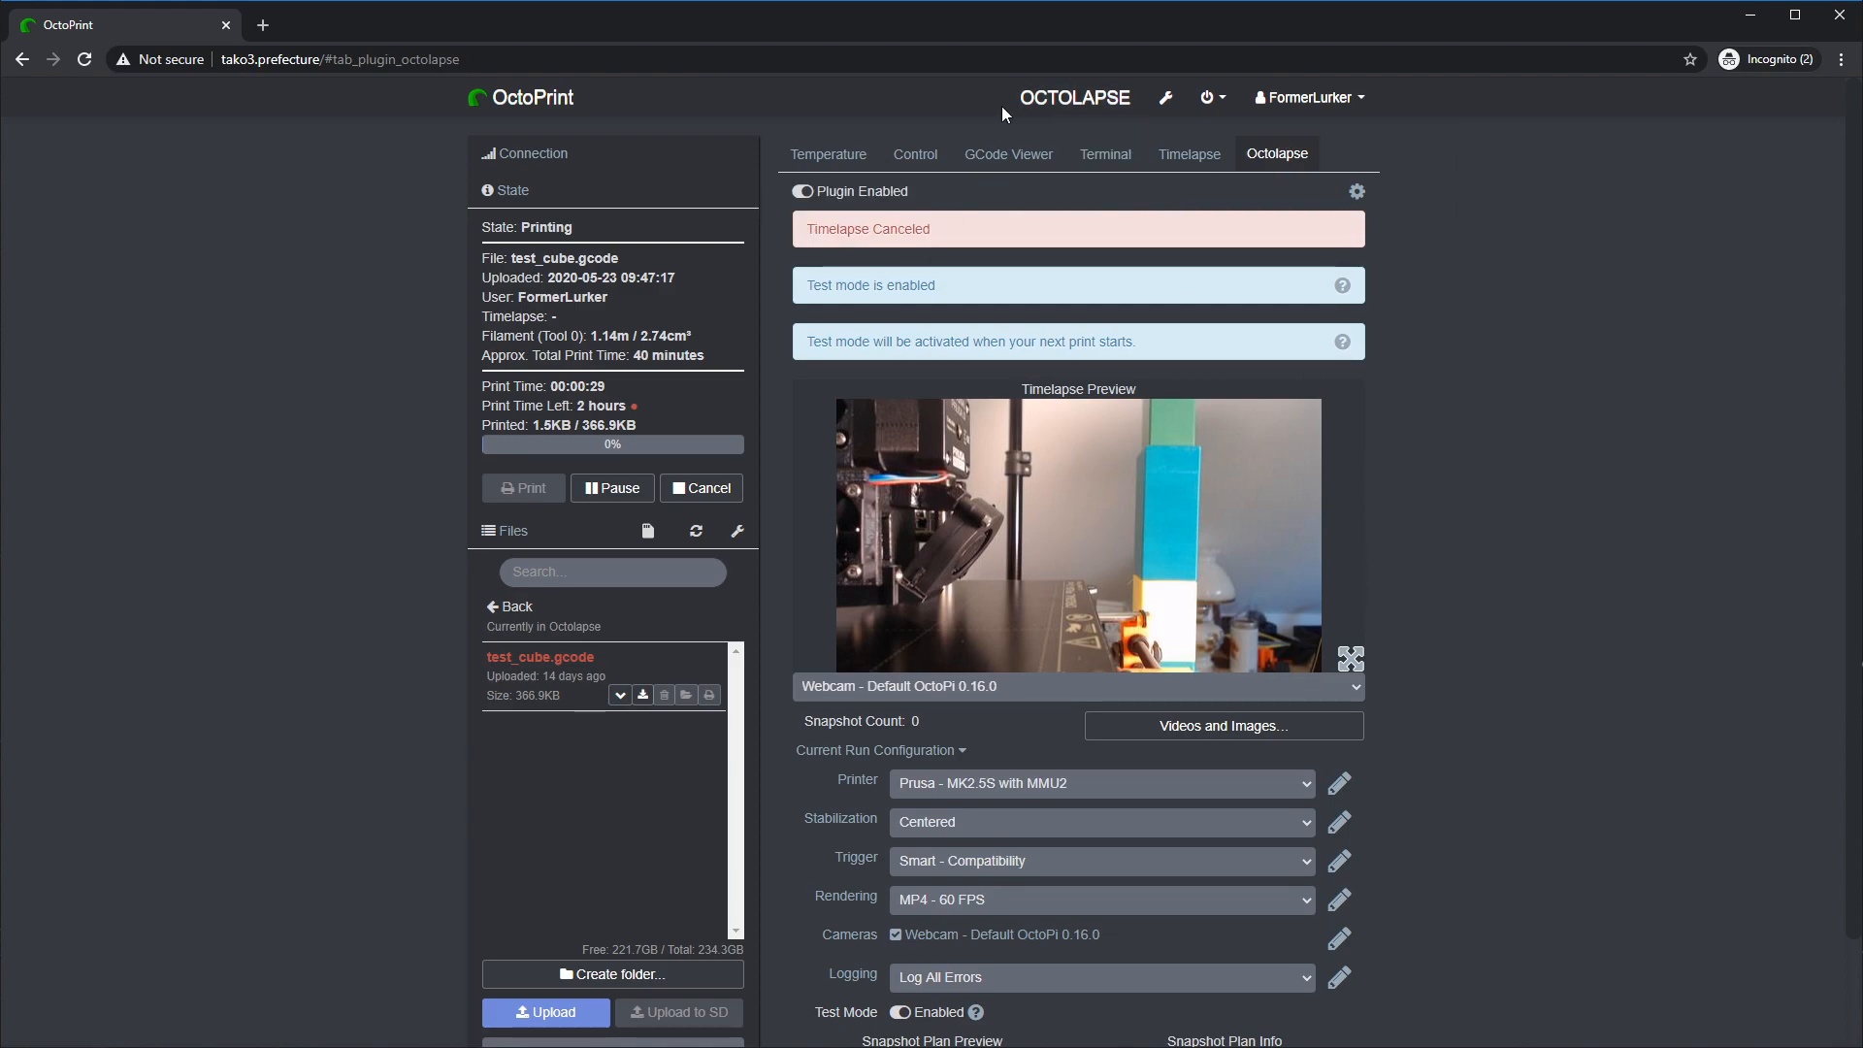
click(915, 154)
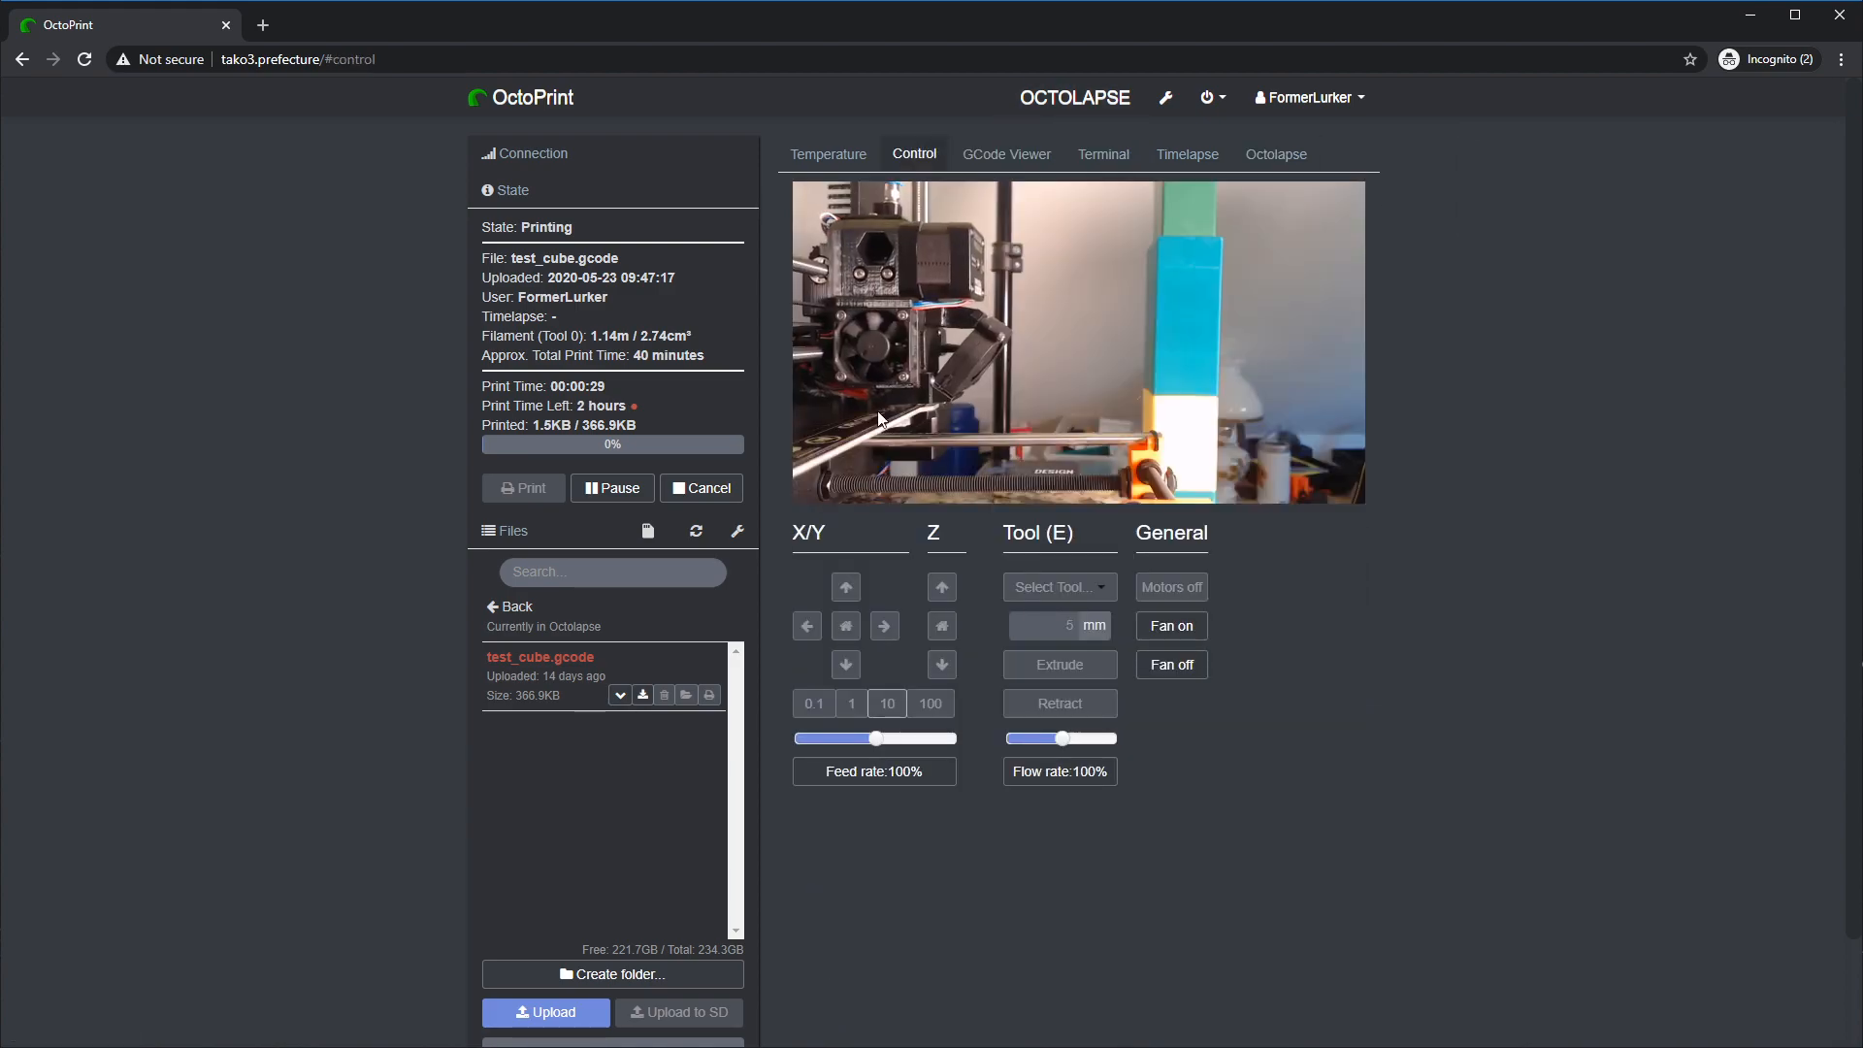
click(1298, 166)
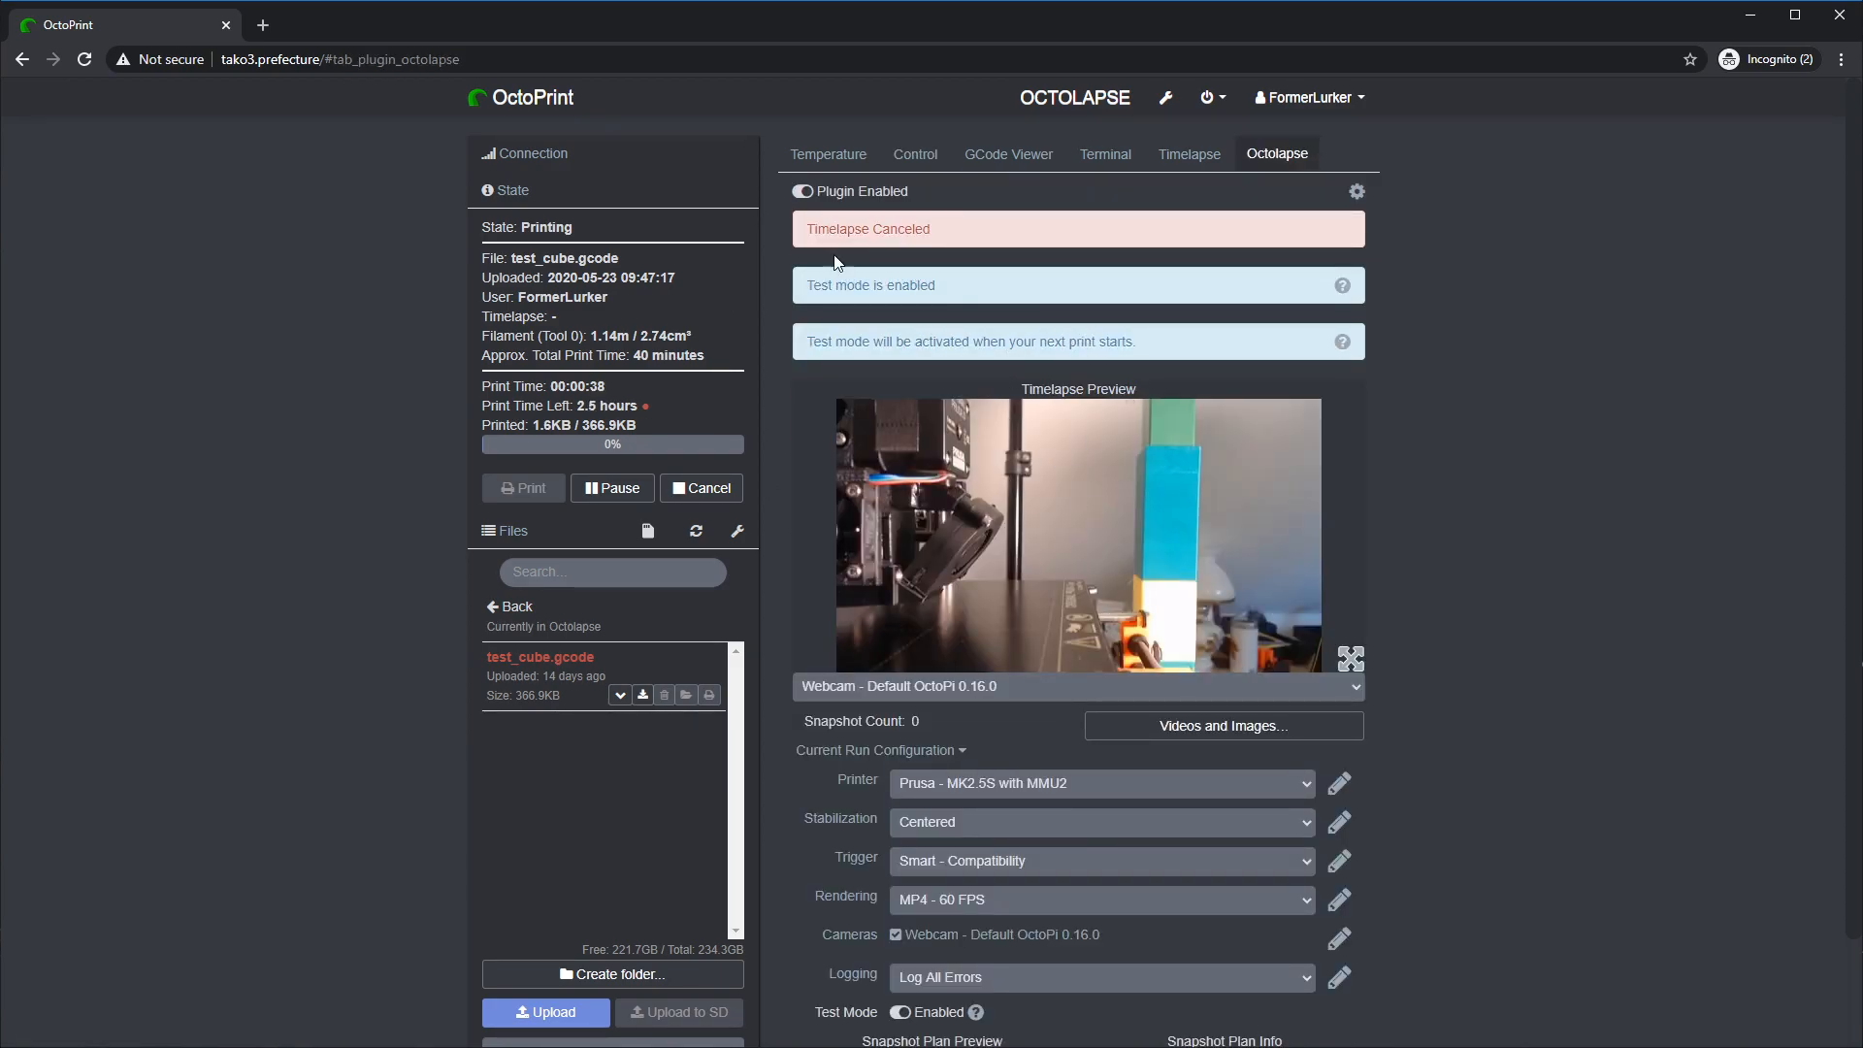
- Read the Timelapse Canceled and test mode notices, and switch Test Mode off in the Current Run Configuration
drag(820, 229, 977, 235)
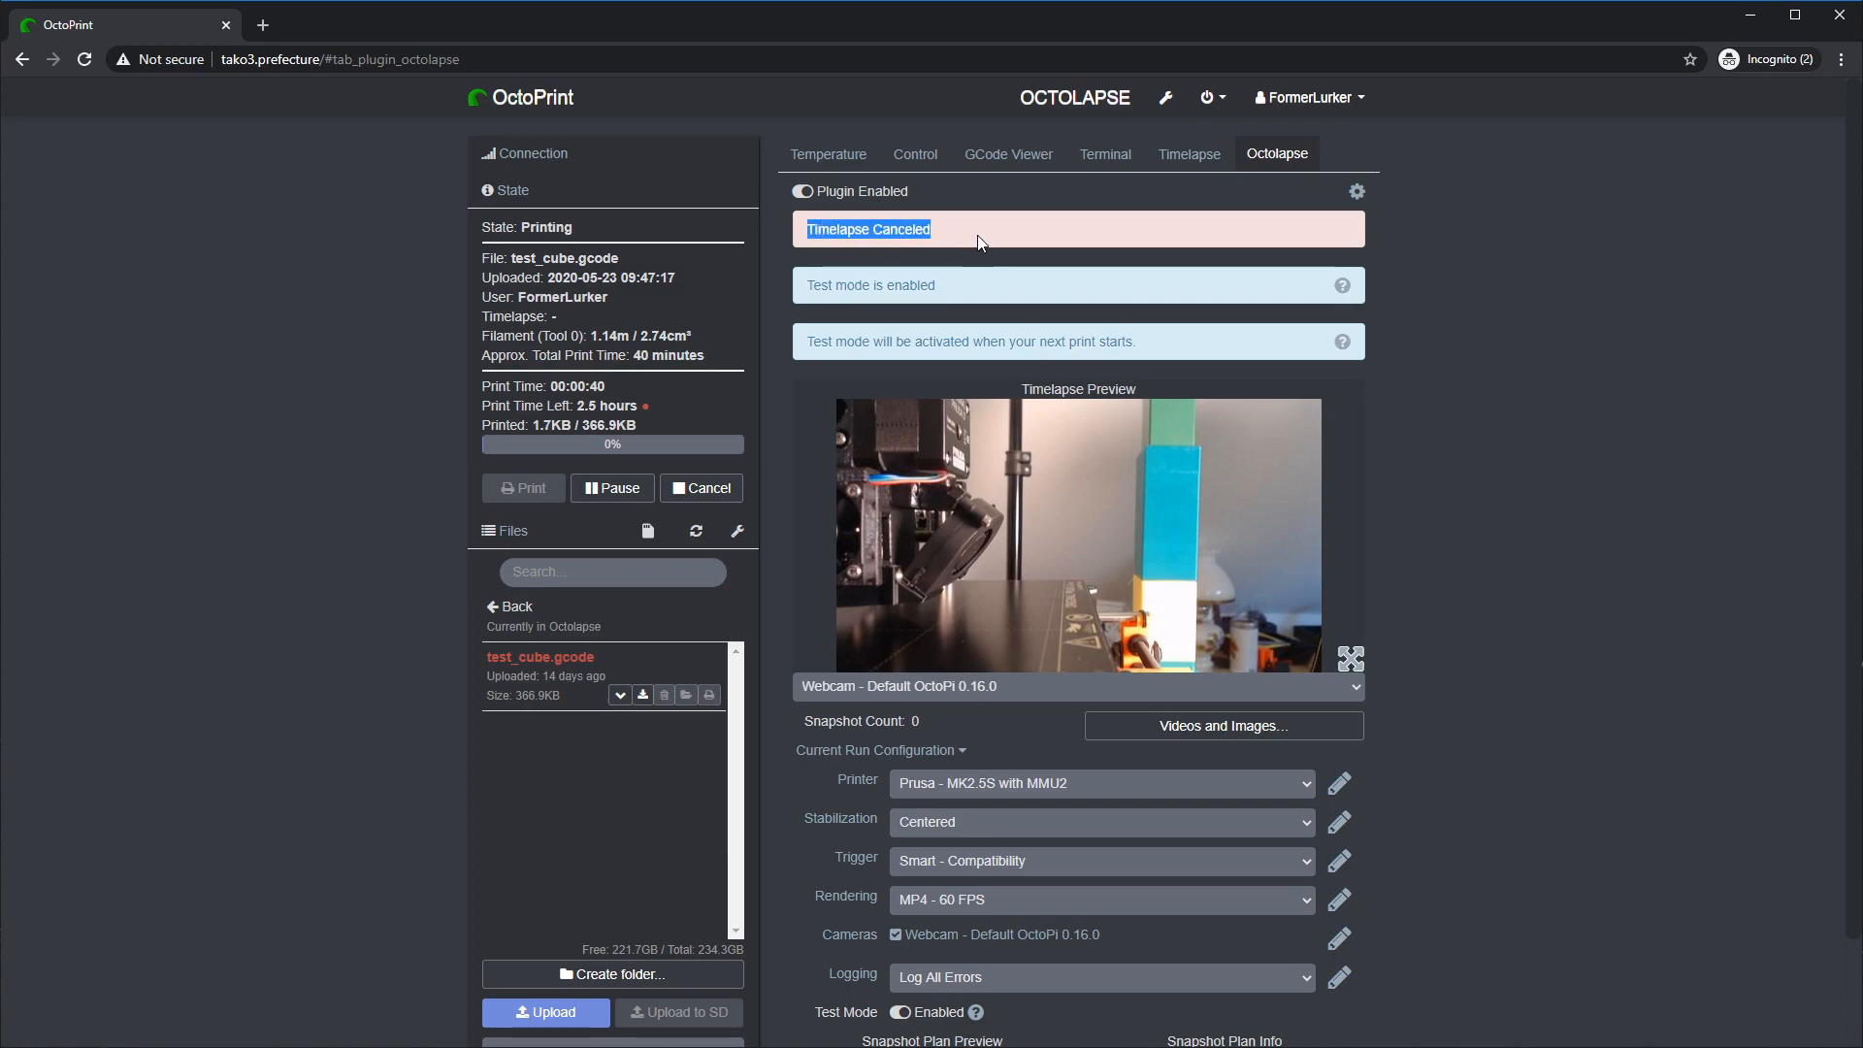
drag(805, 343, 1151, 344)
click(1533, 439)
scroll(1533, 439, down, 2)
scroll(1017, 248, up, 2)
scroll(1325, 773, down, 1)
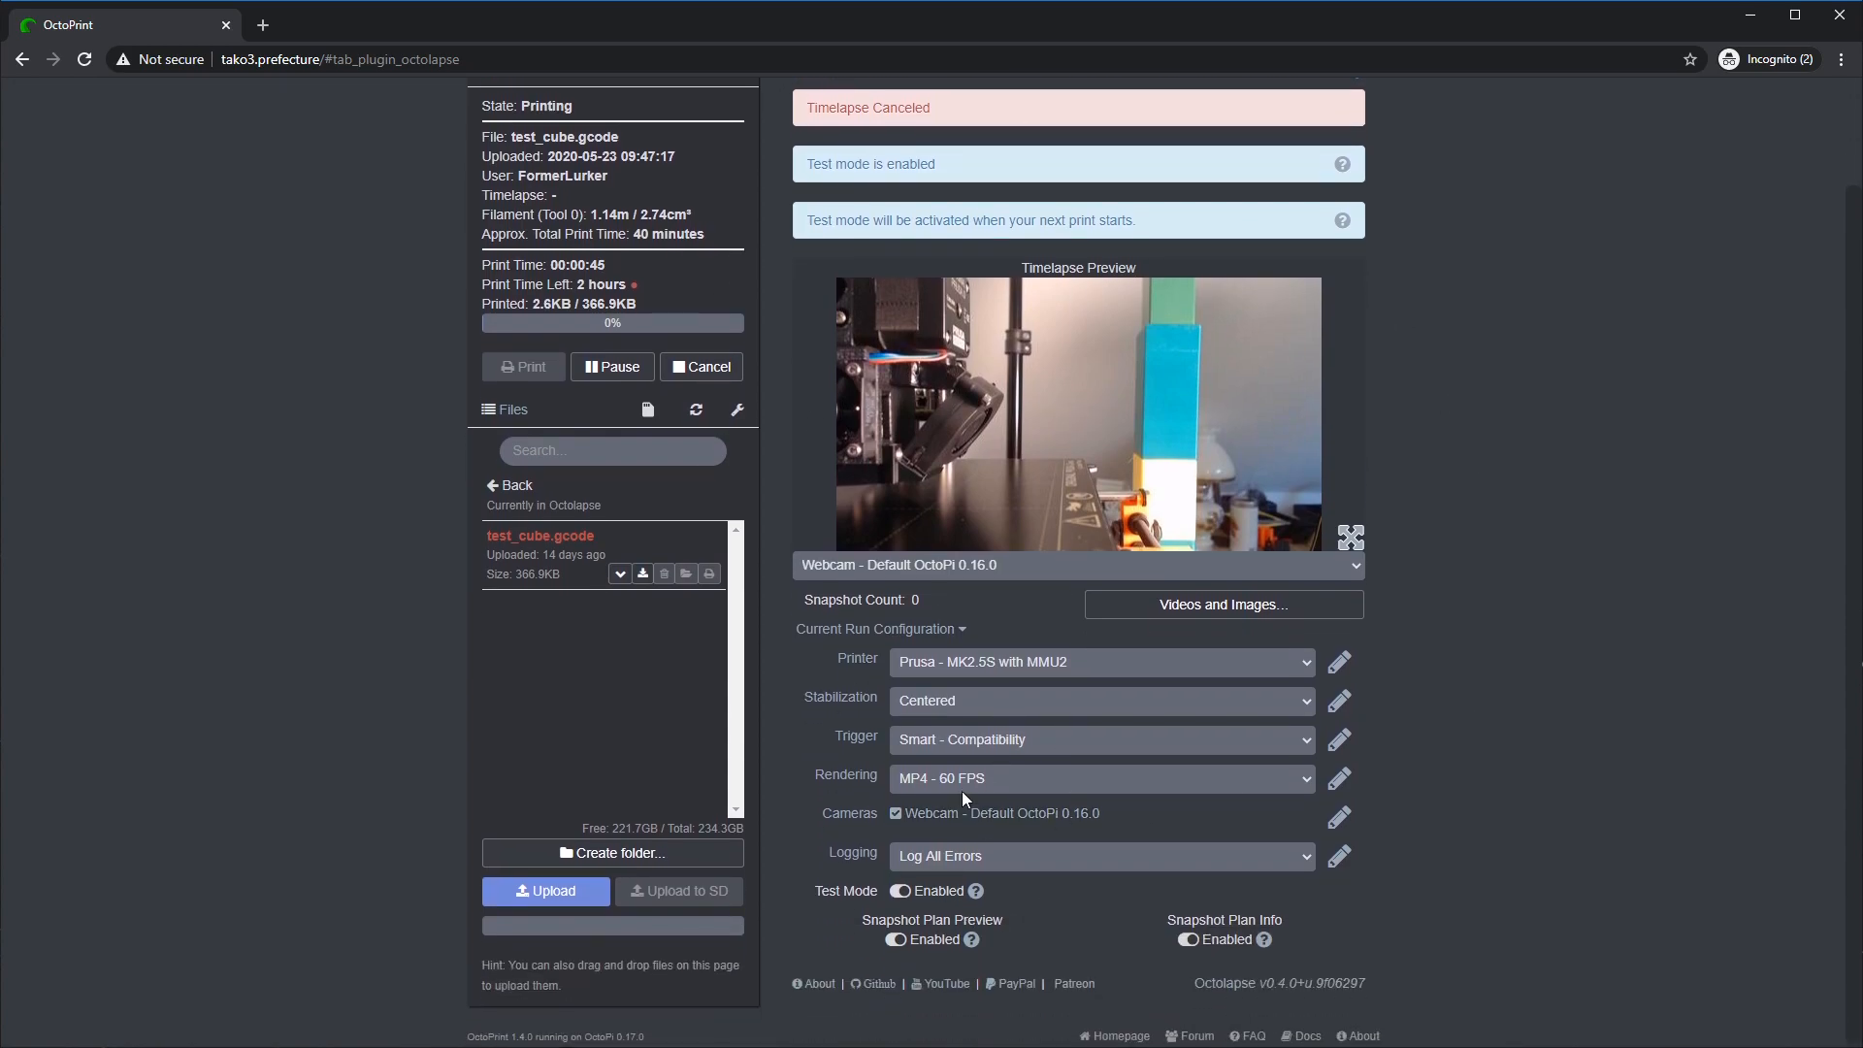
click(898, 891)
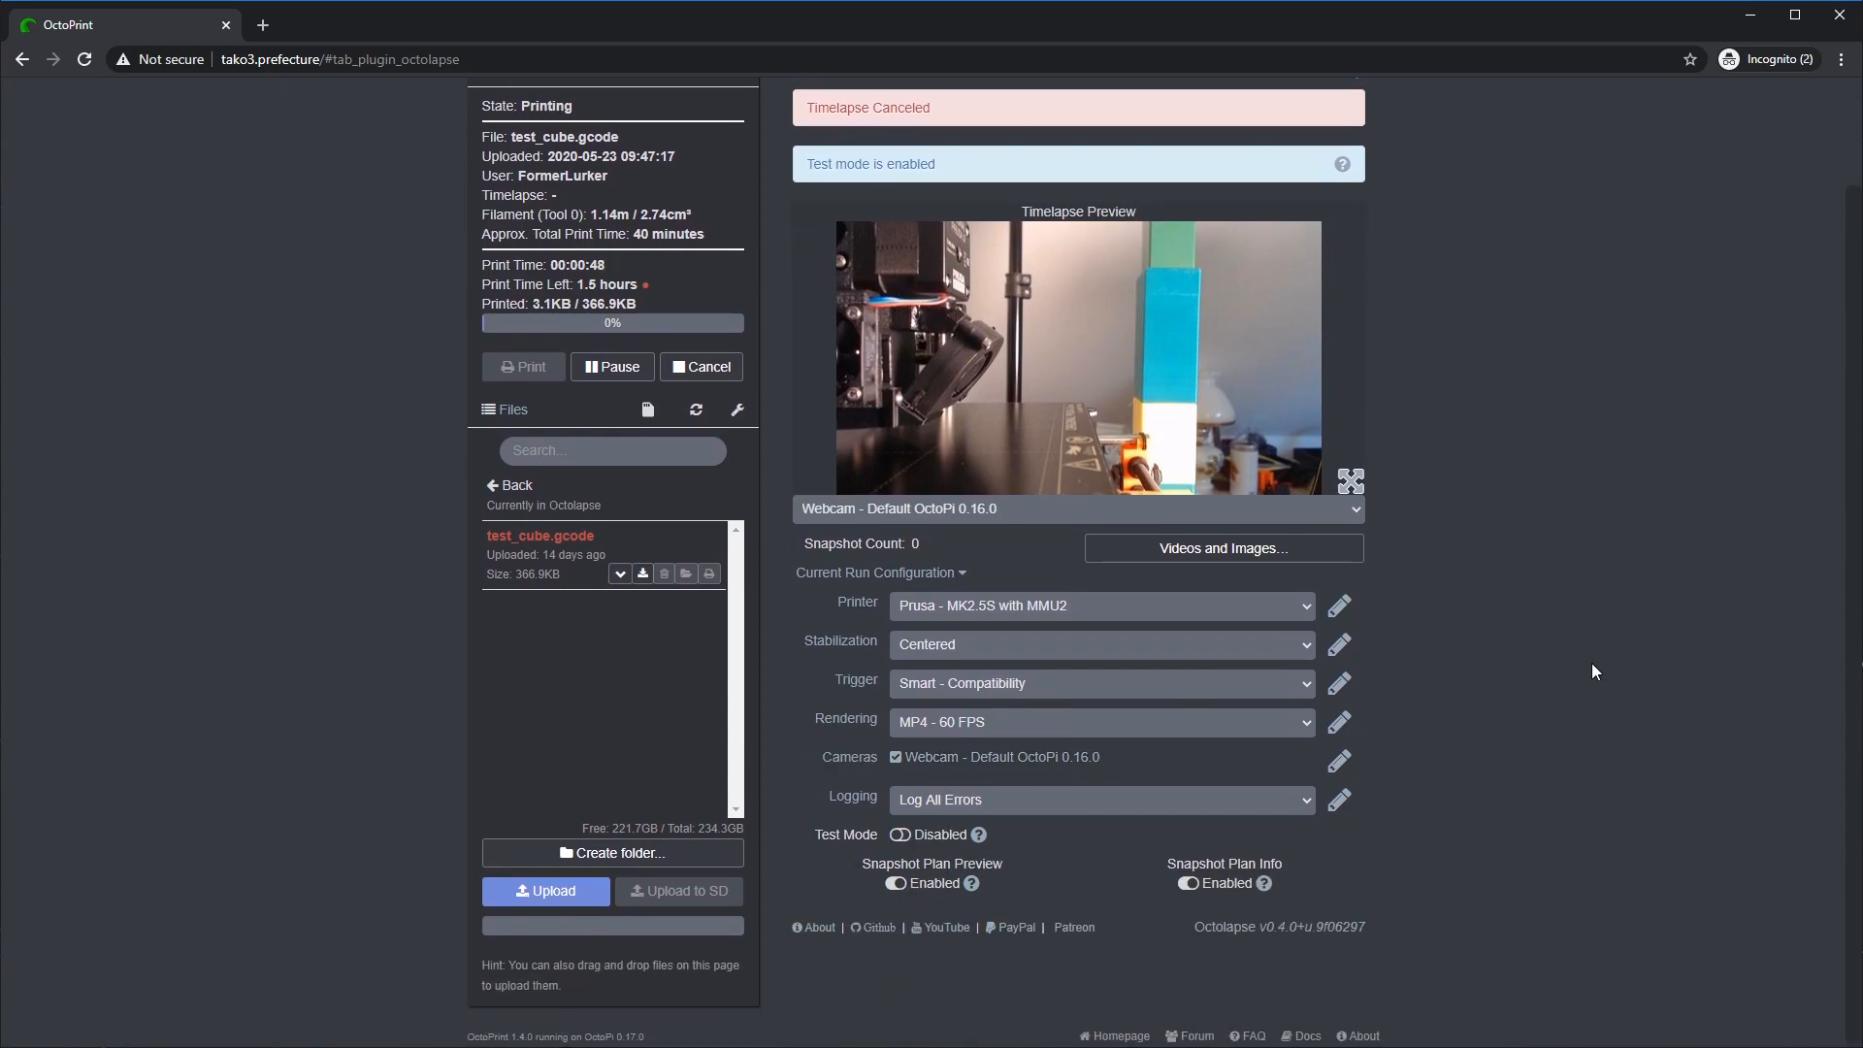
- Reselect Webcam - Default OctoPi 0.16.0 as the camera for the timelapse preview
scroll(1591, 629, up, 1)
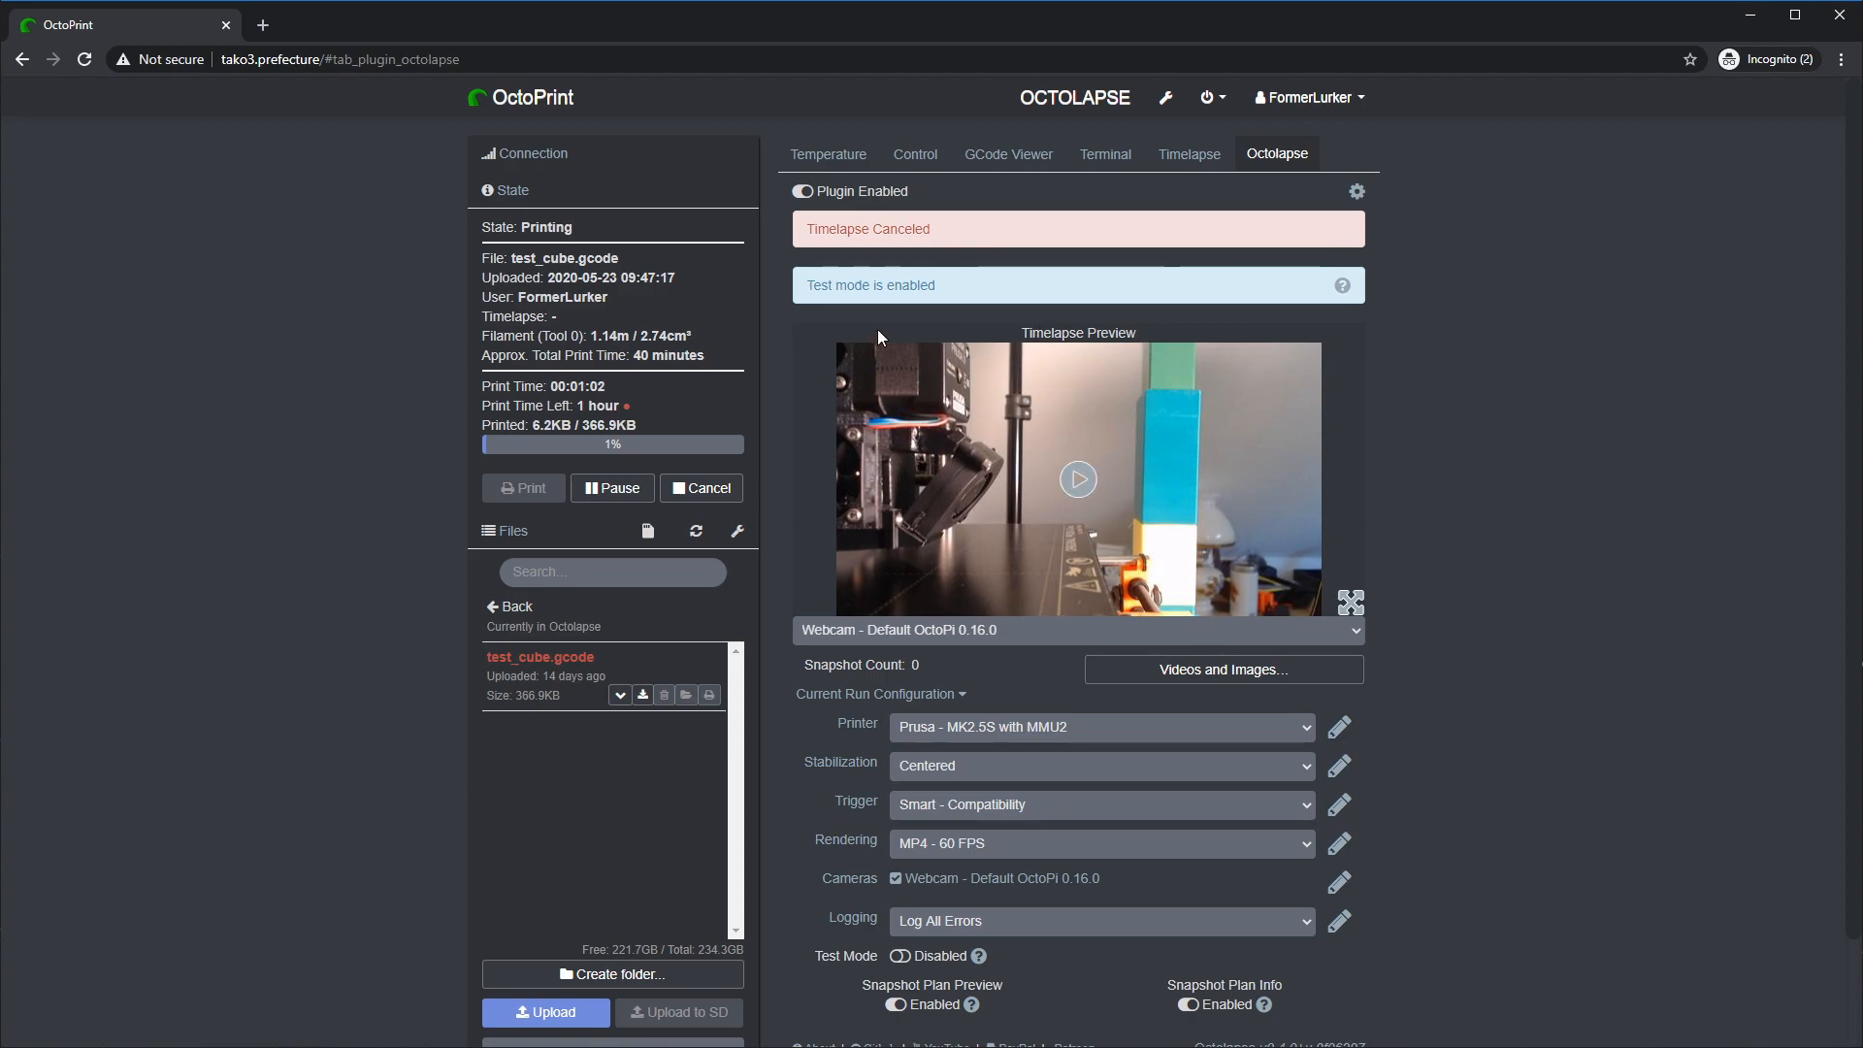
click(985, 639)
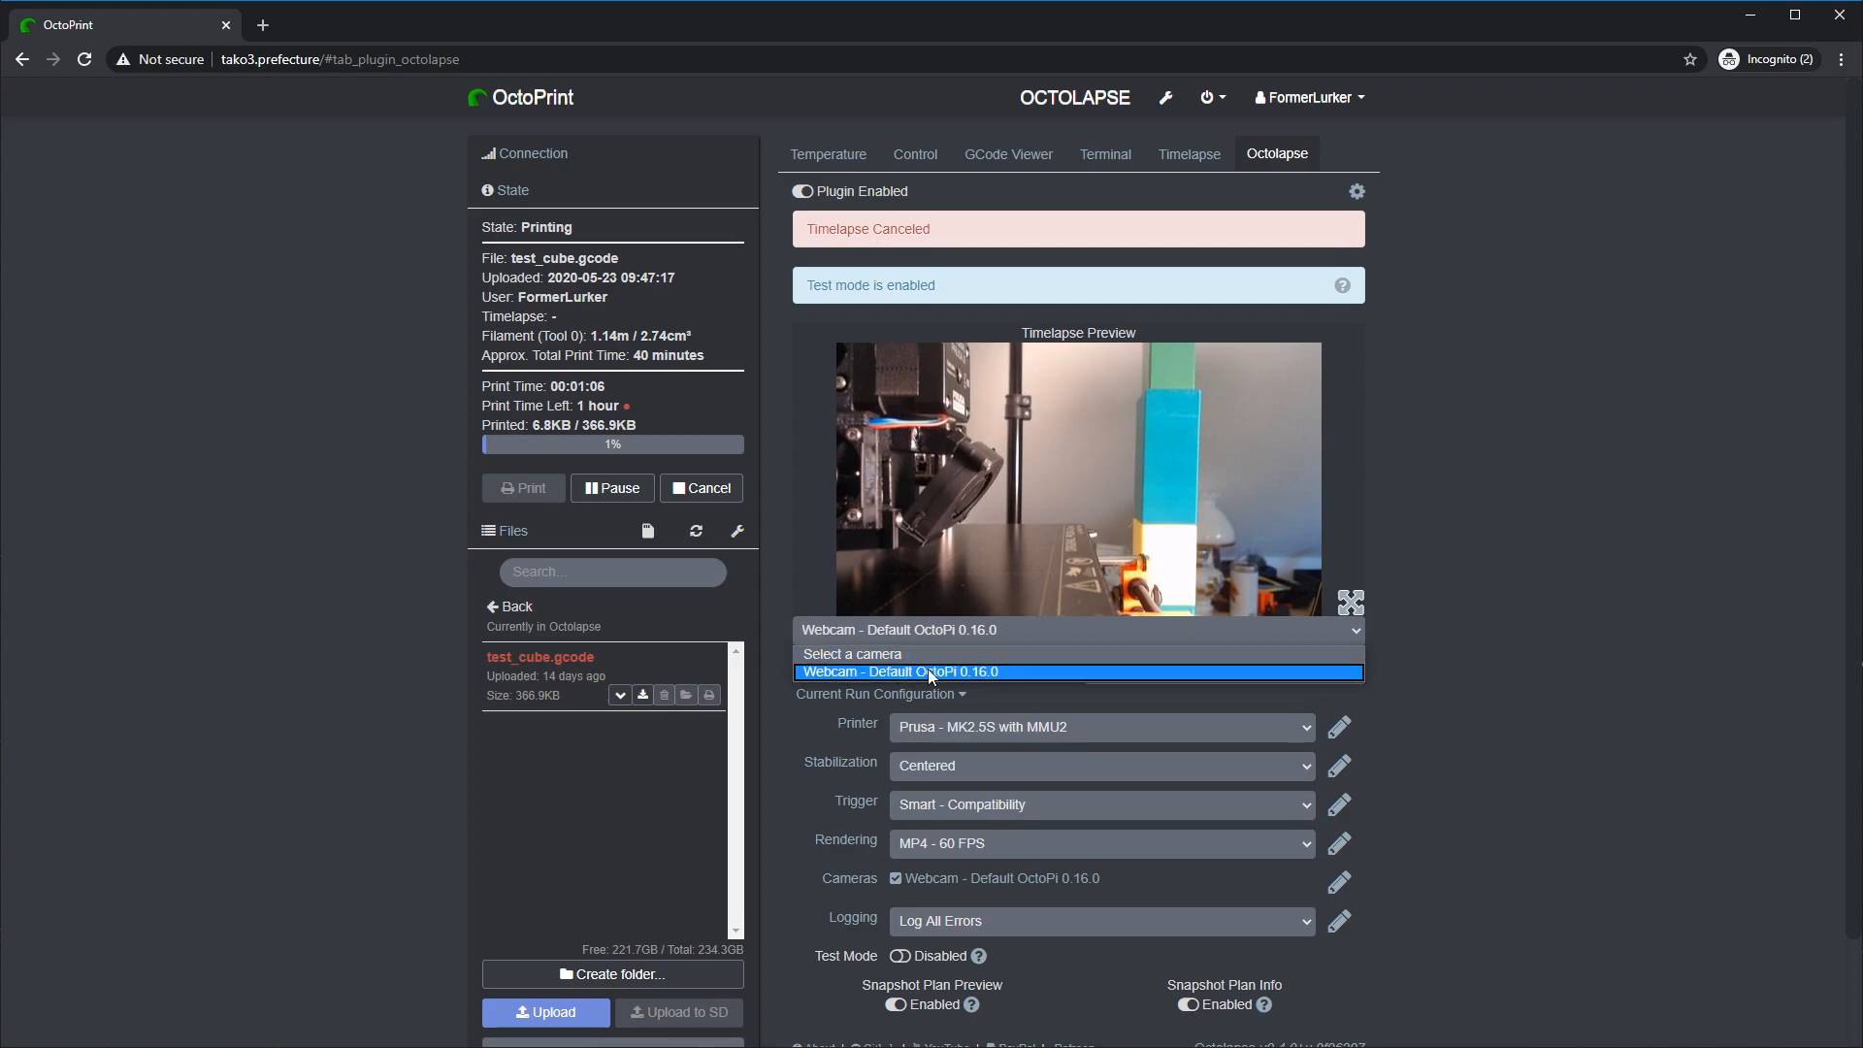
click(942, 672)
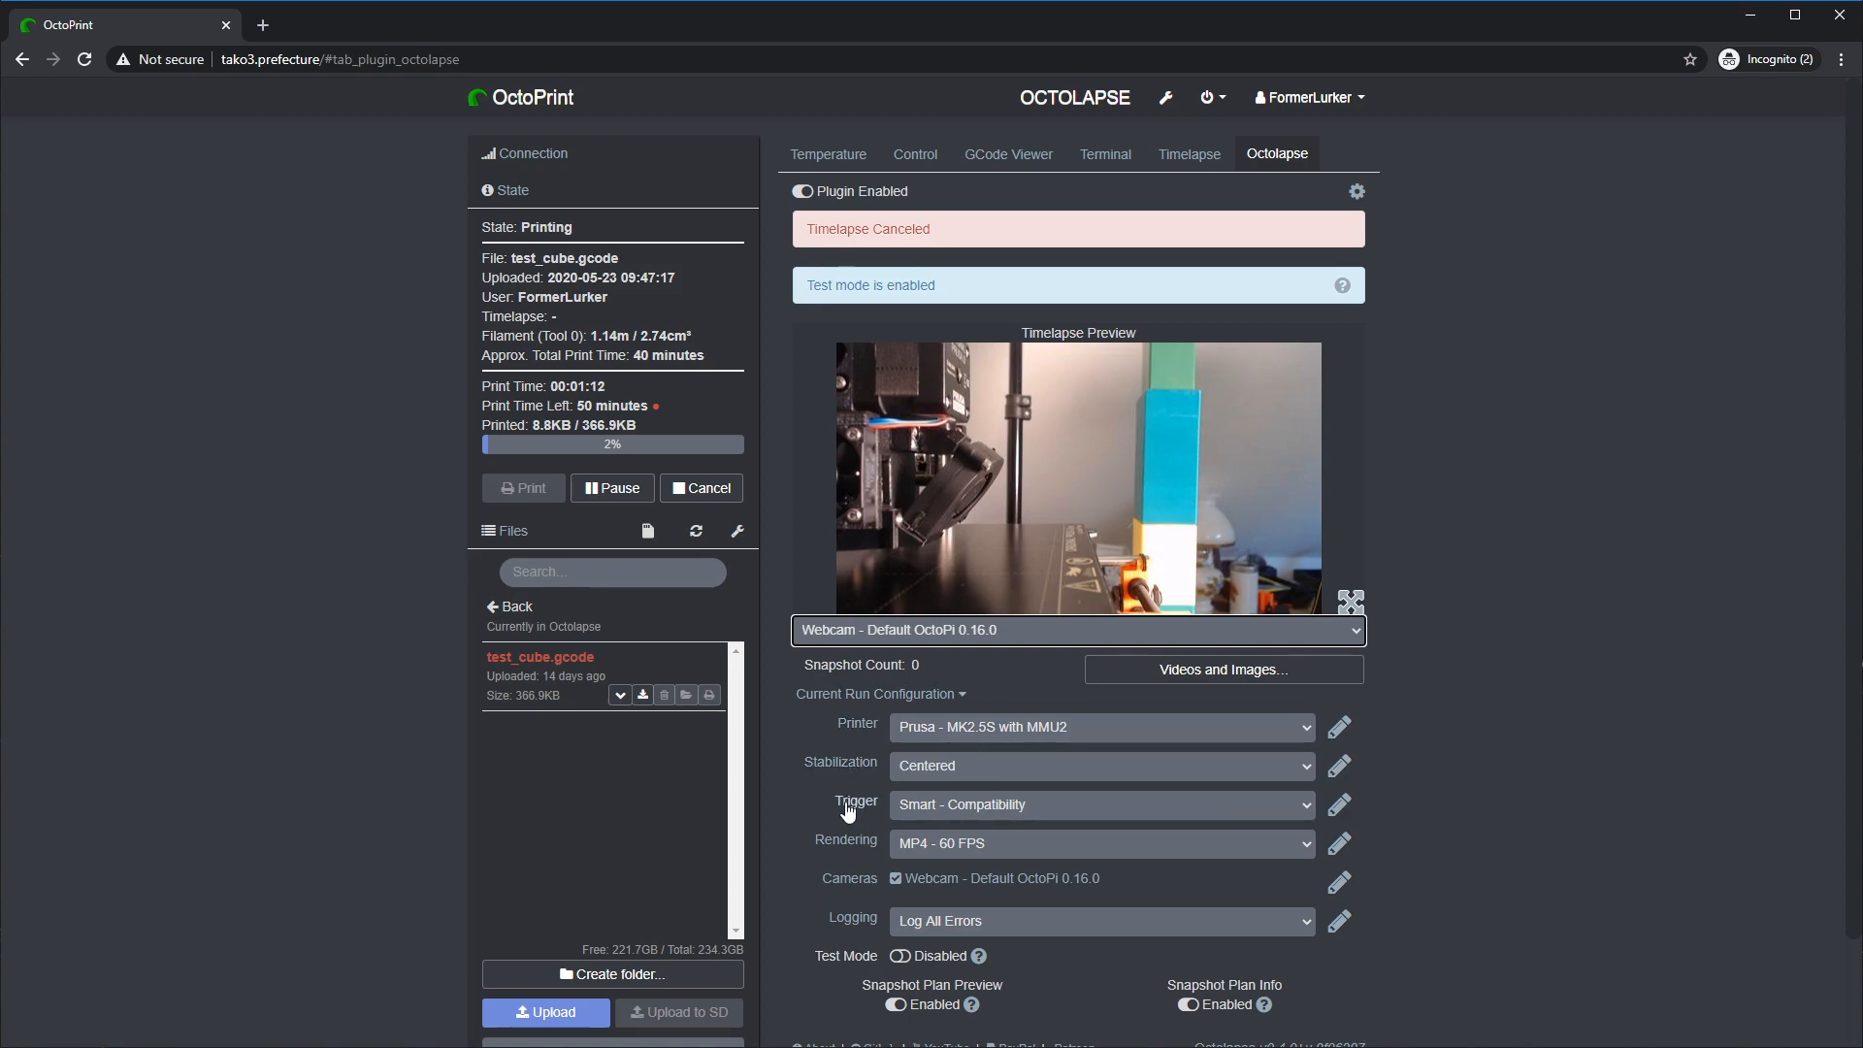
- Open the Octolapse printer profiles and export the Prusa - MK2.5S with MMU2 profile and the complete Octolapse settings
click(854, 726)
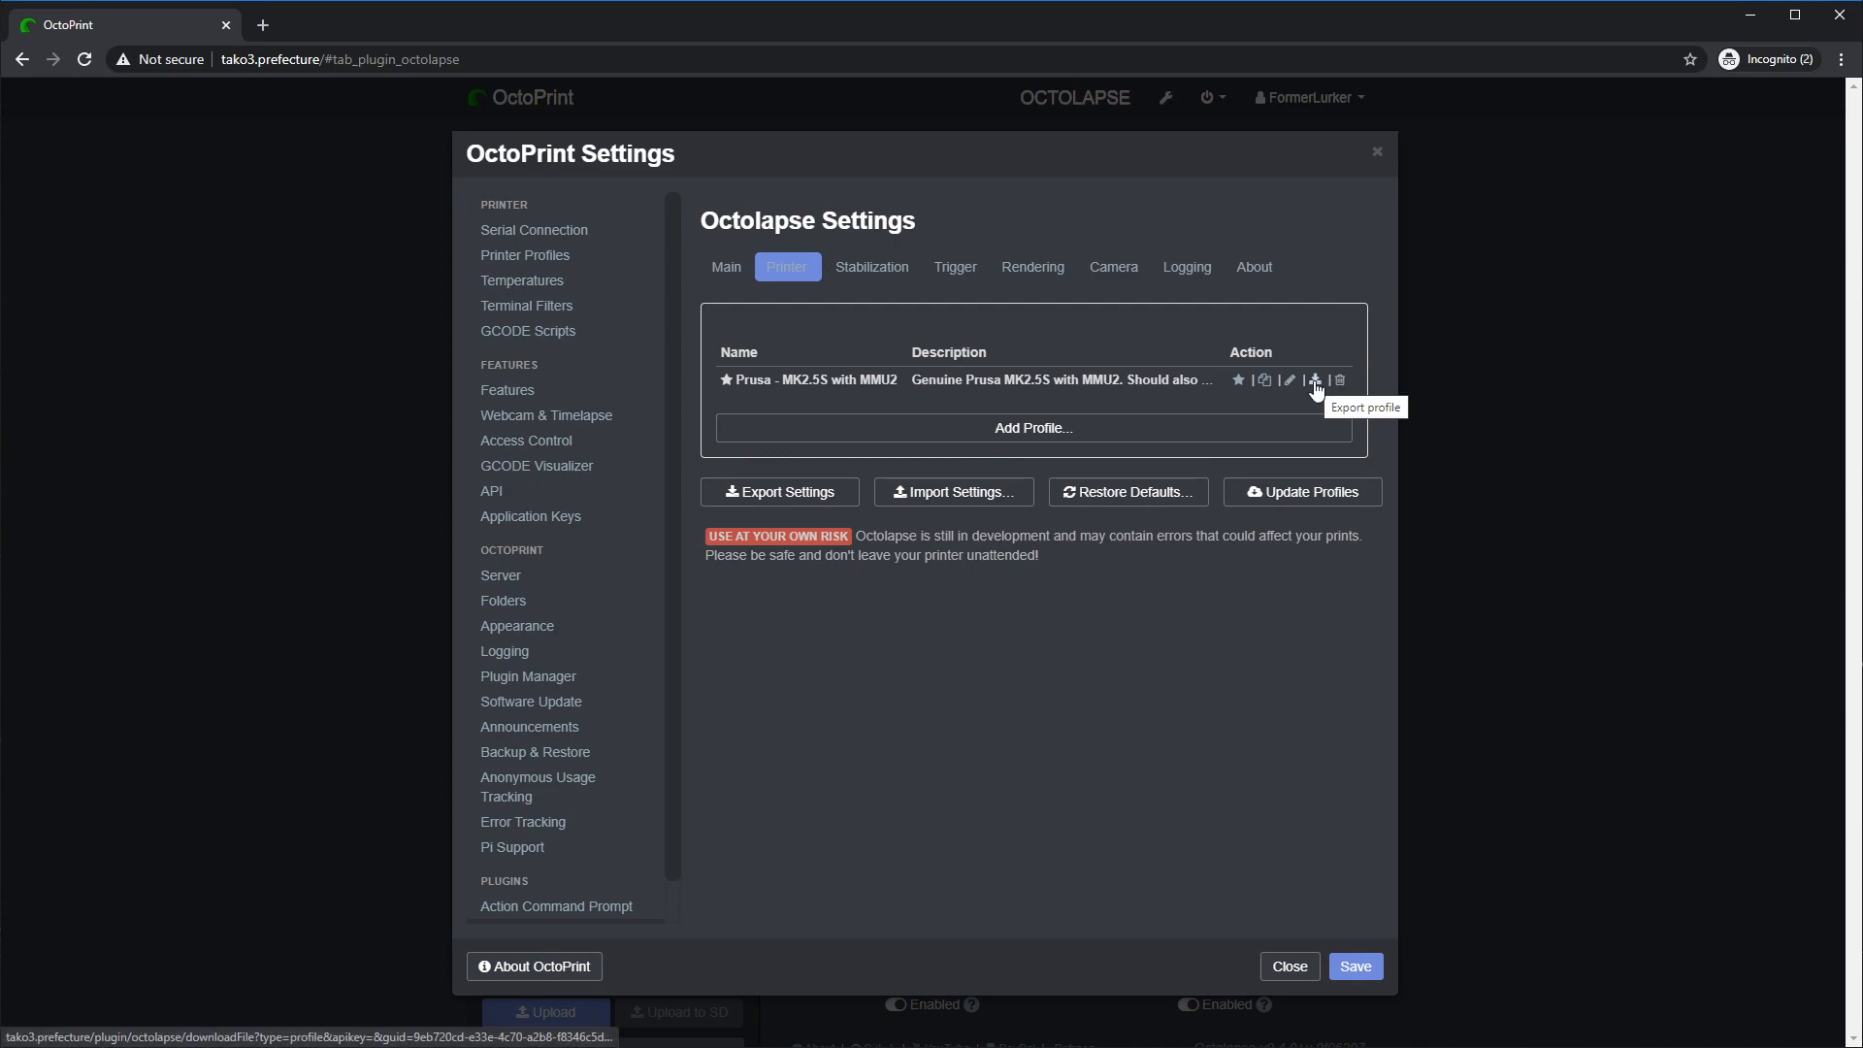
click(1315, 383)
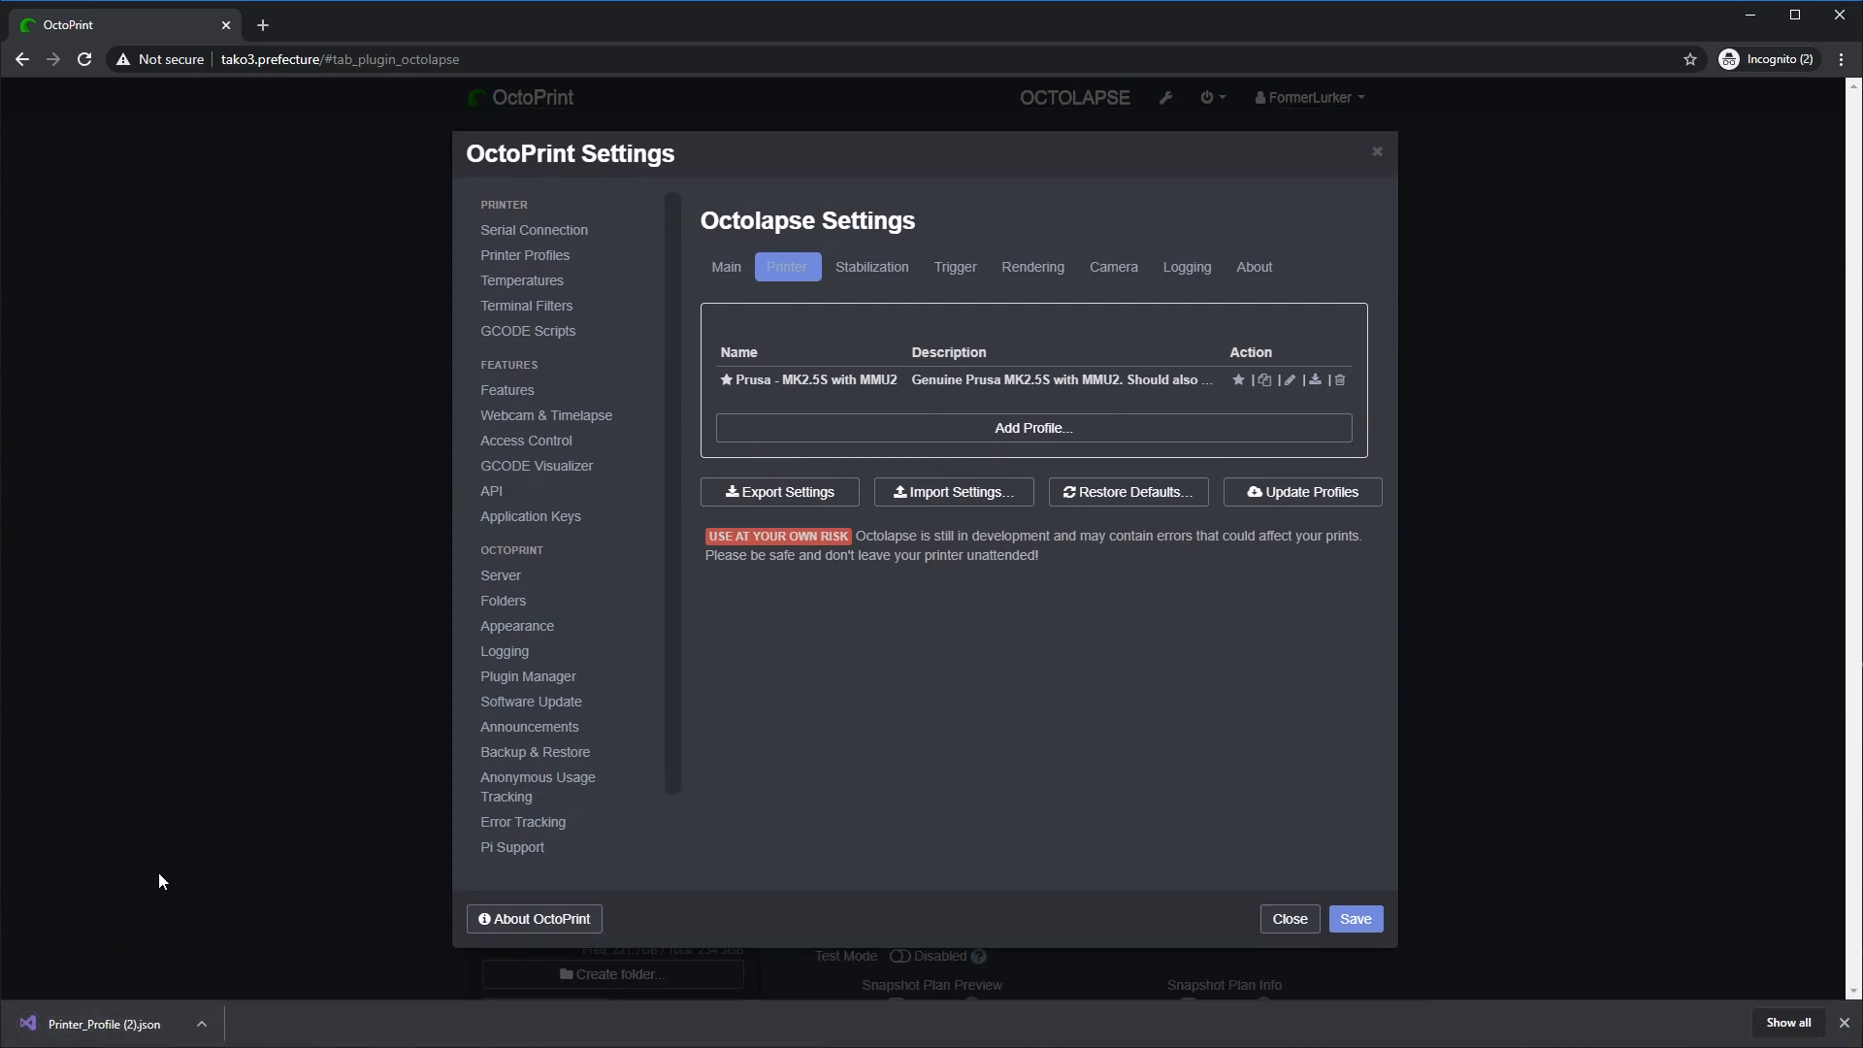
click(774, 497)
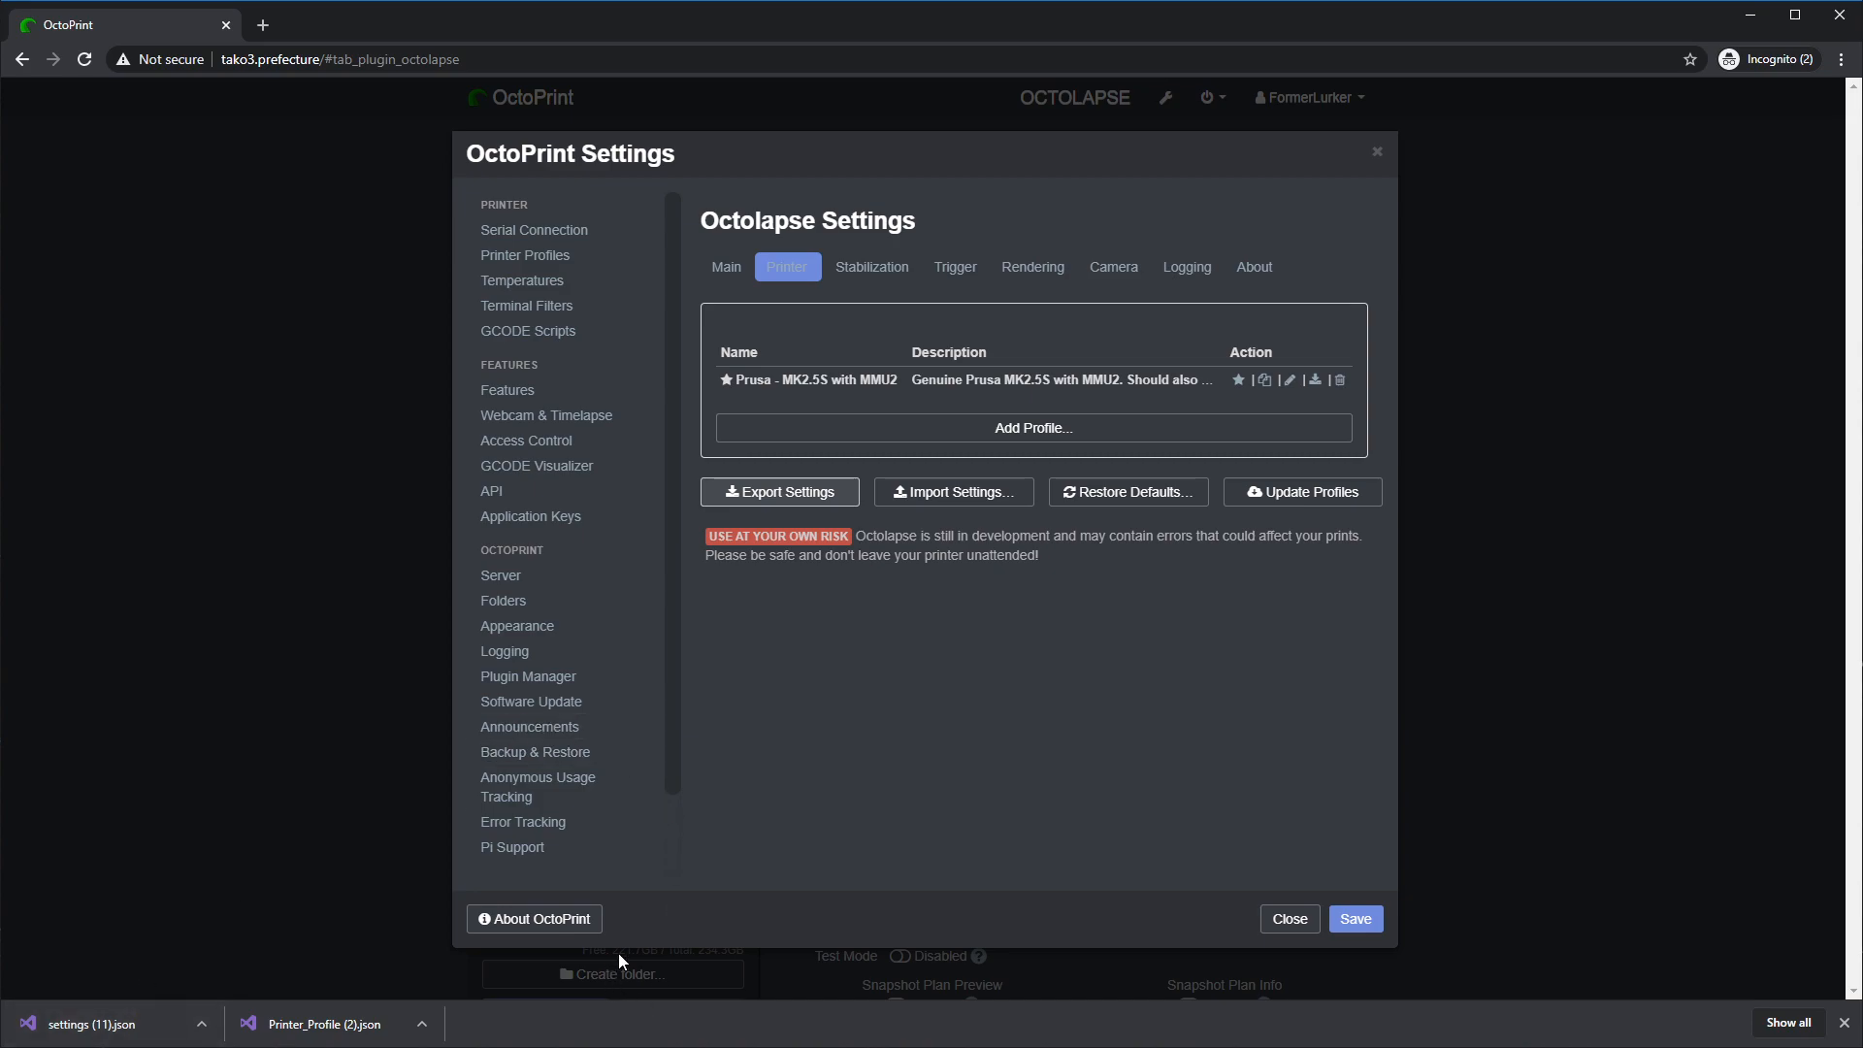
- Examine the From Text option of Import Settings and the Restore Defaults prompt, cancelling both
click(942, 492)
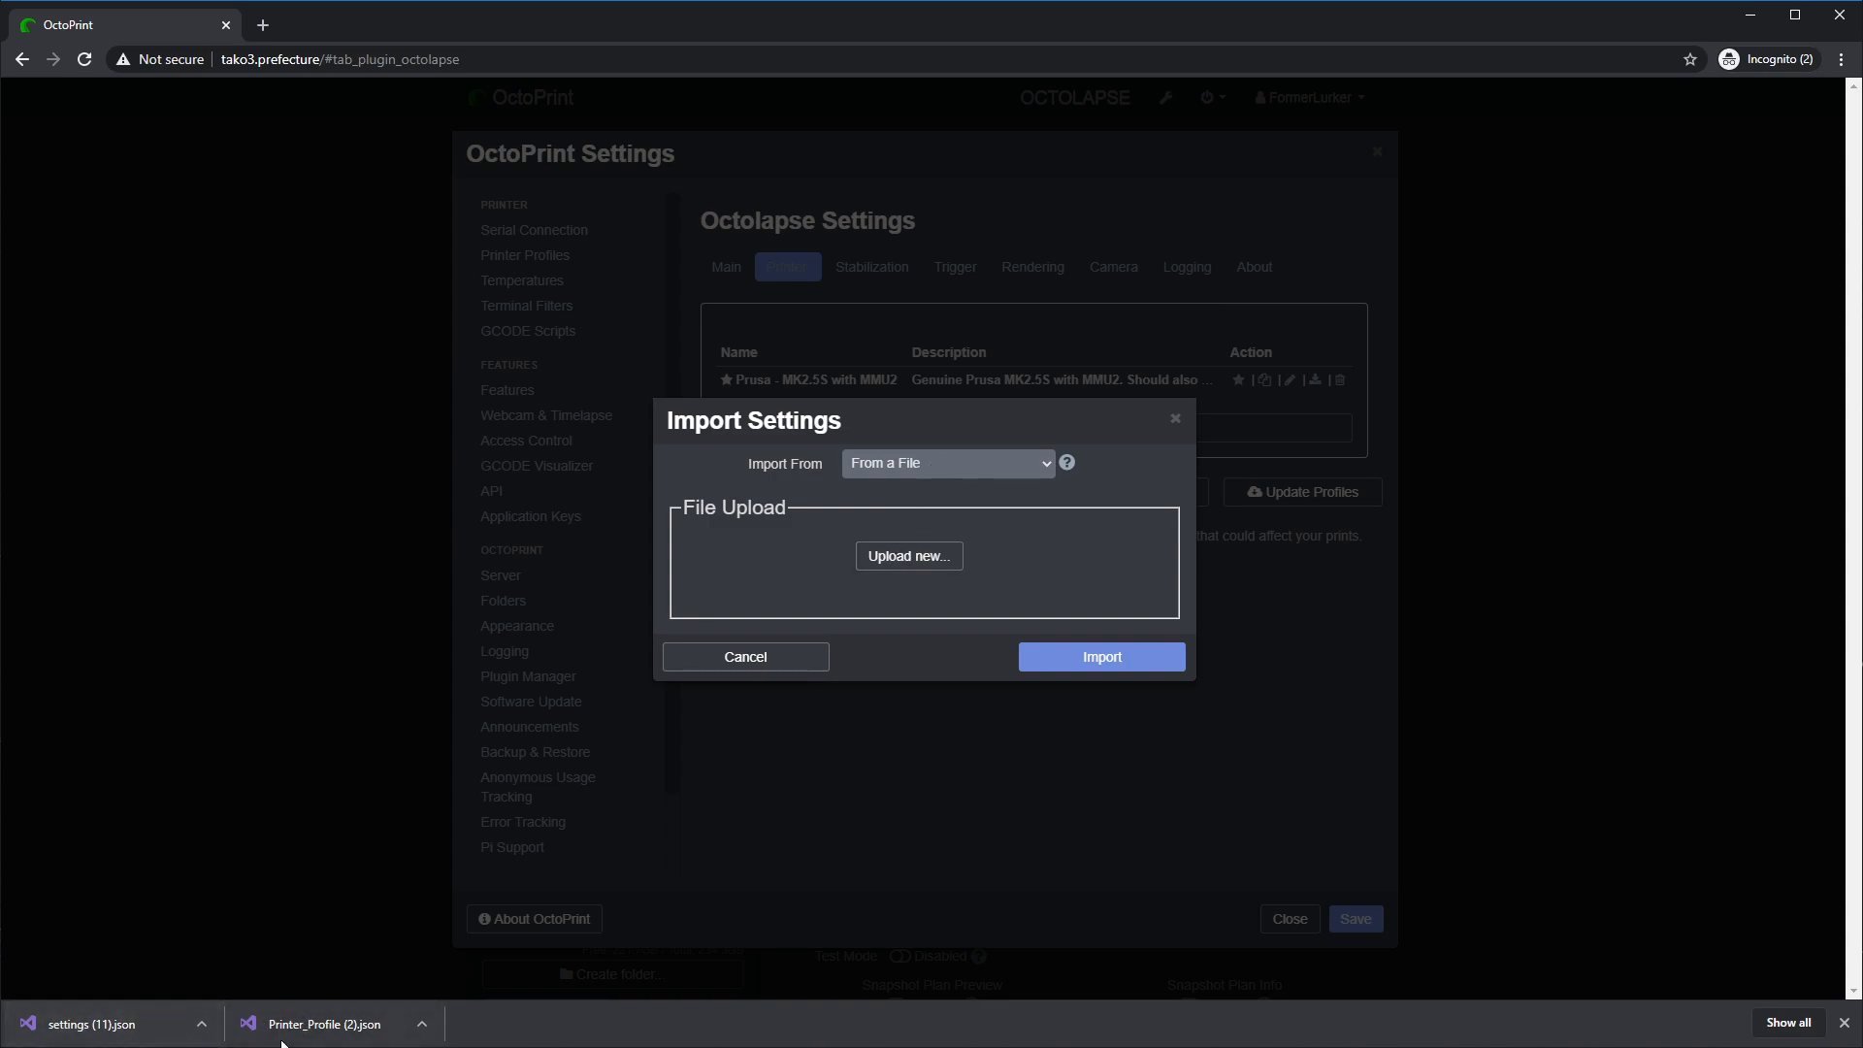
click(908, 466)
click(928, 499)
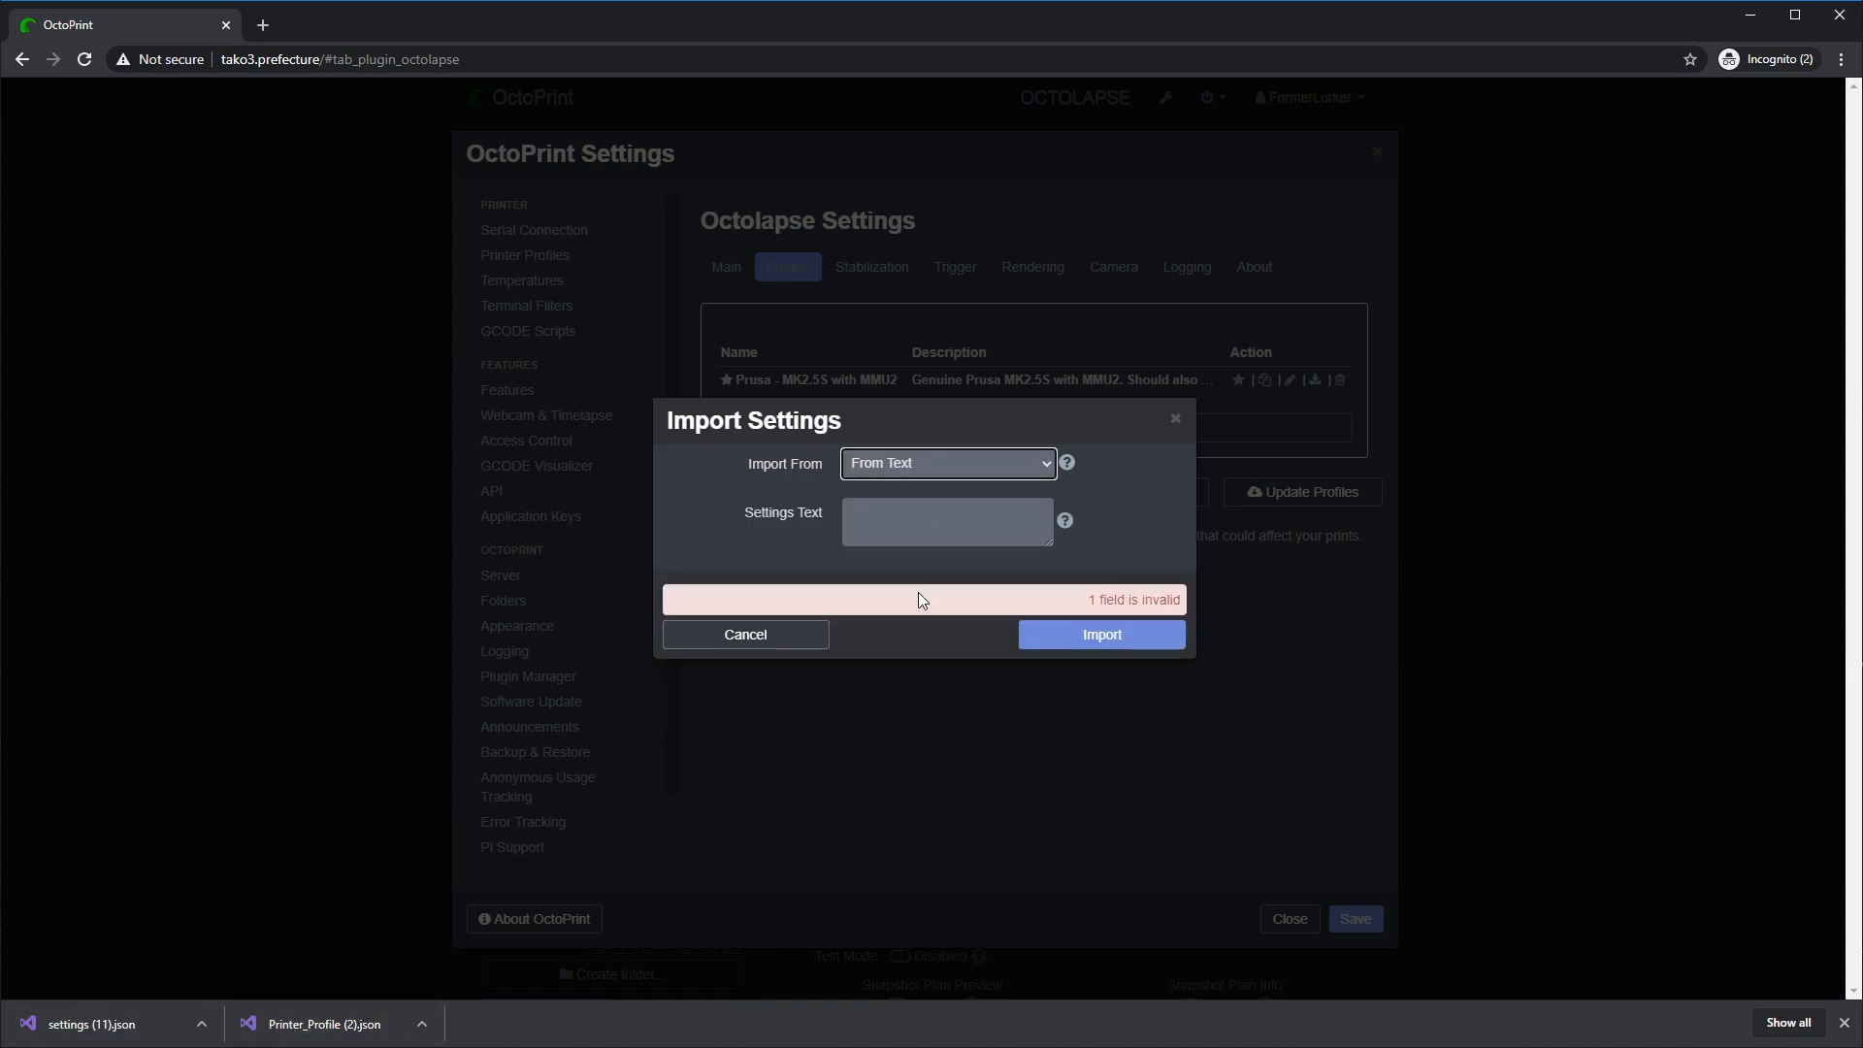
click(877, 515)
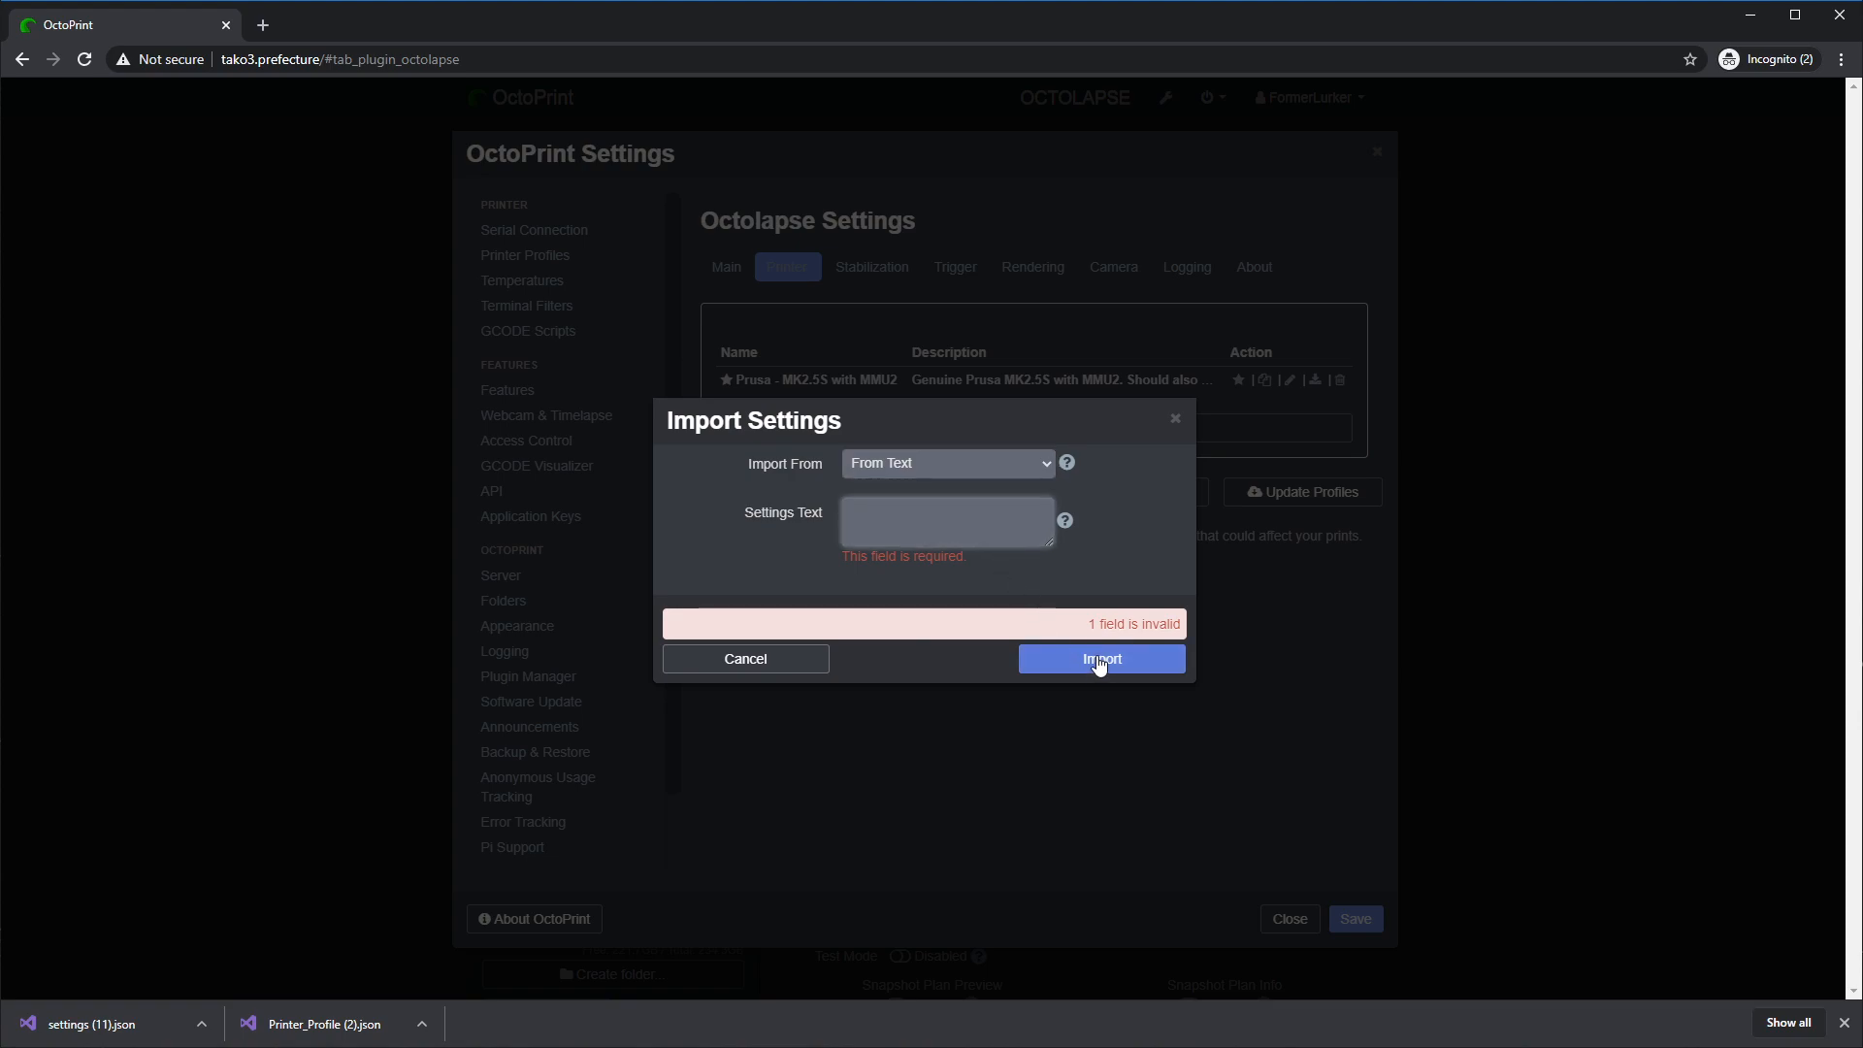
click(743, 669)
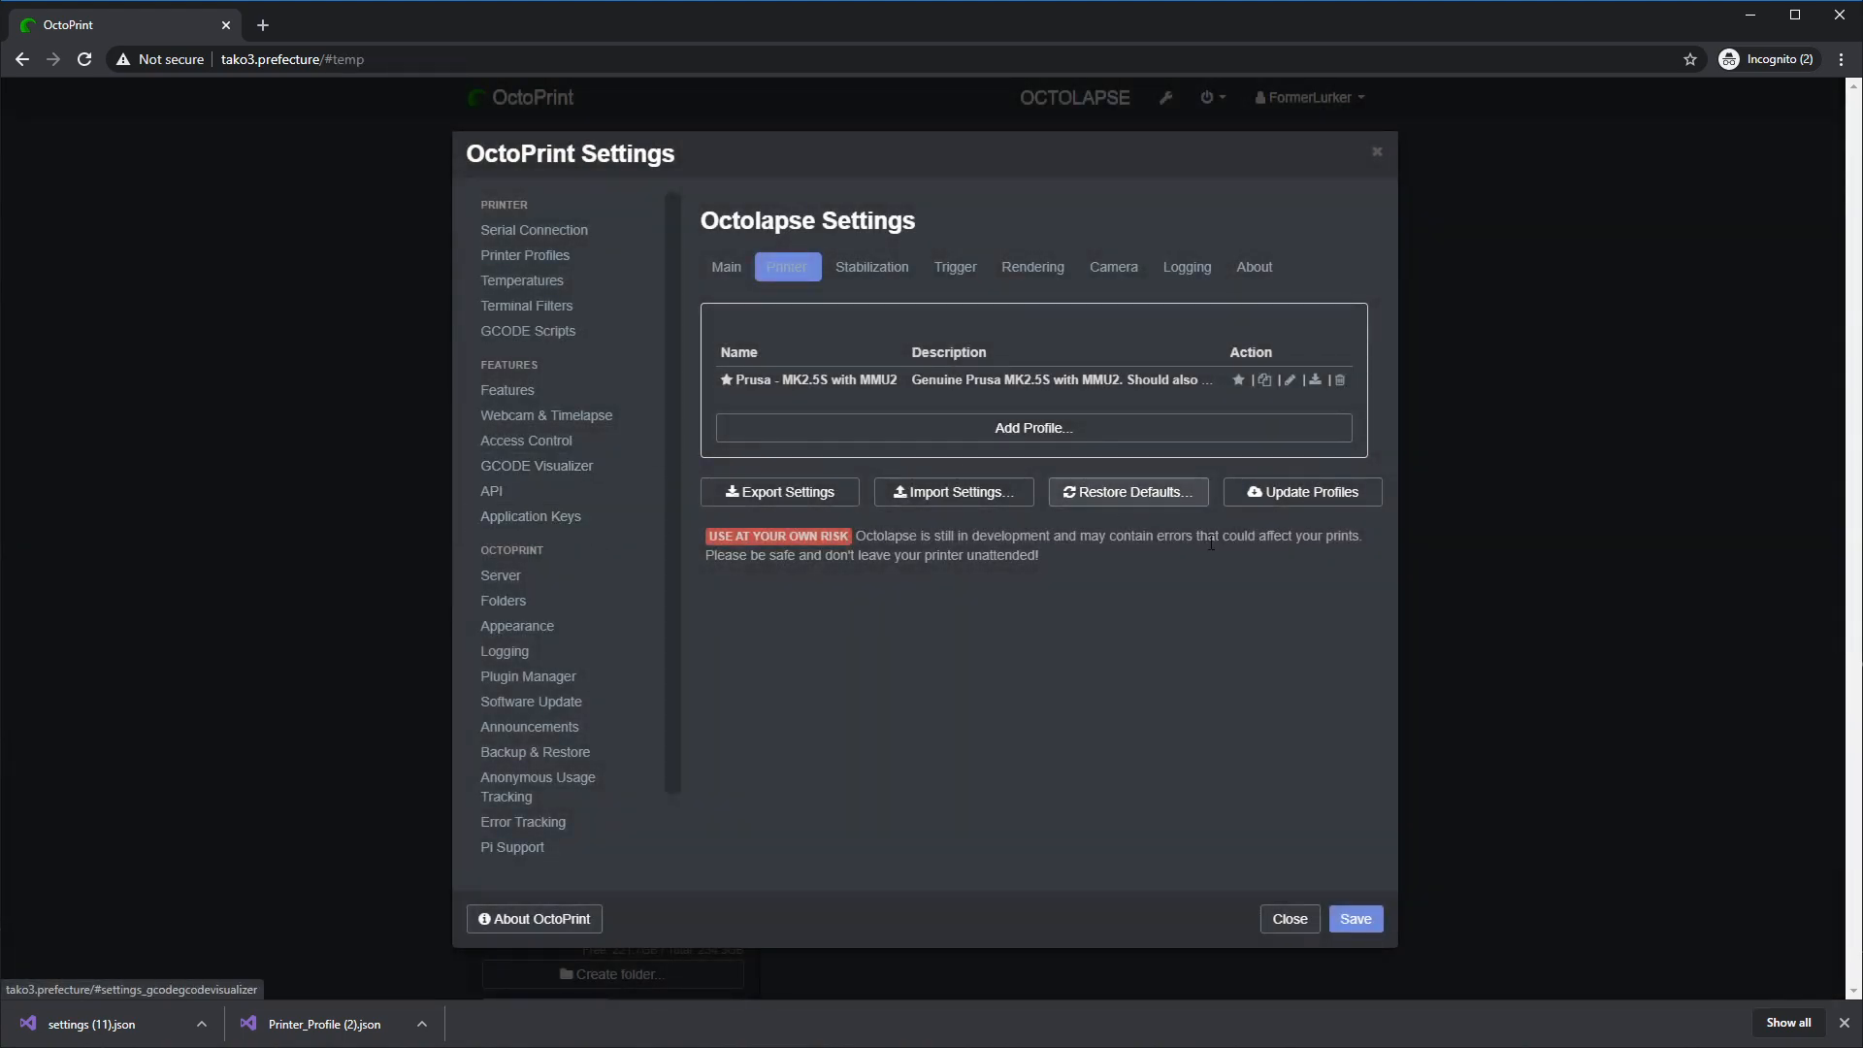
click(1109, 495)
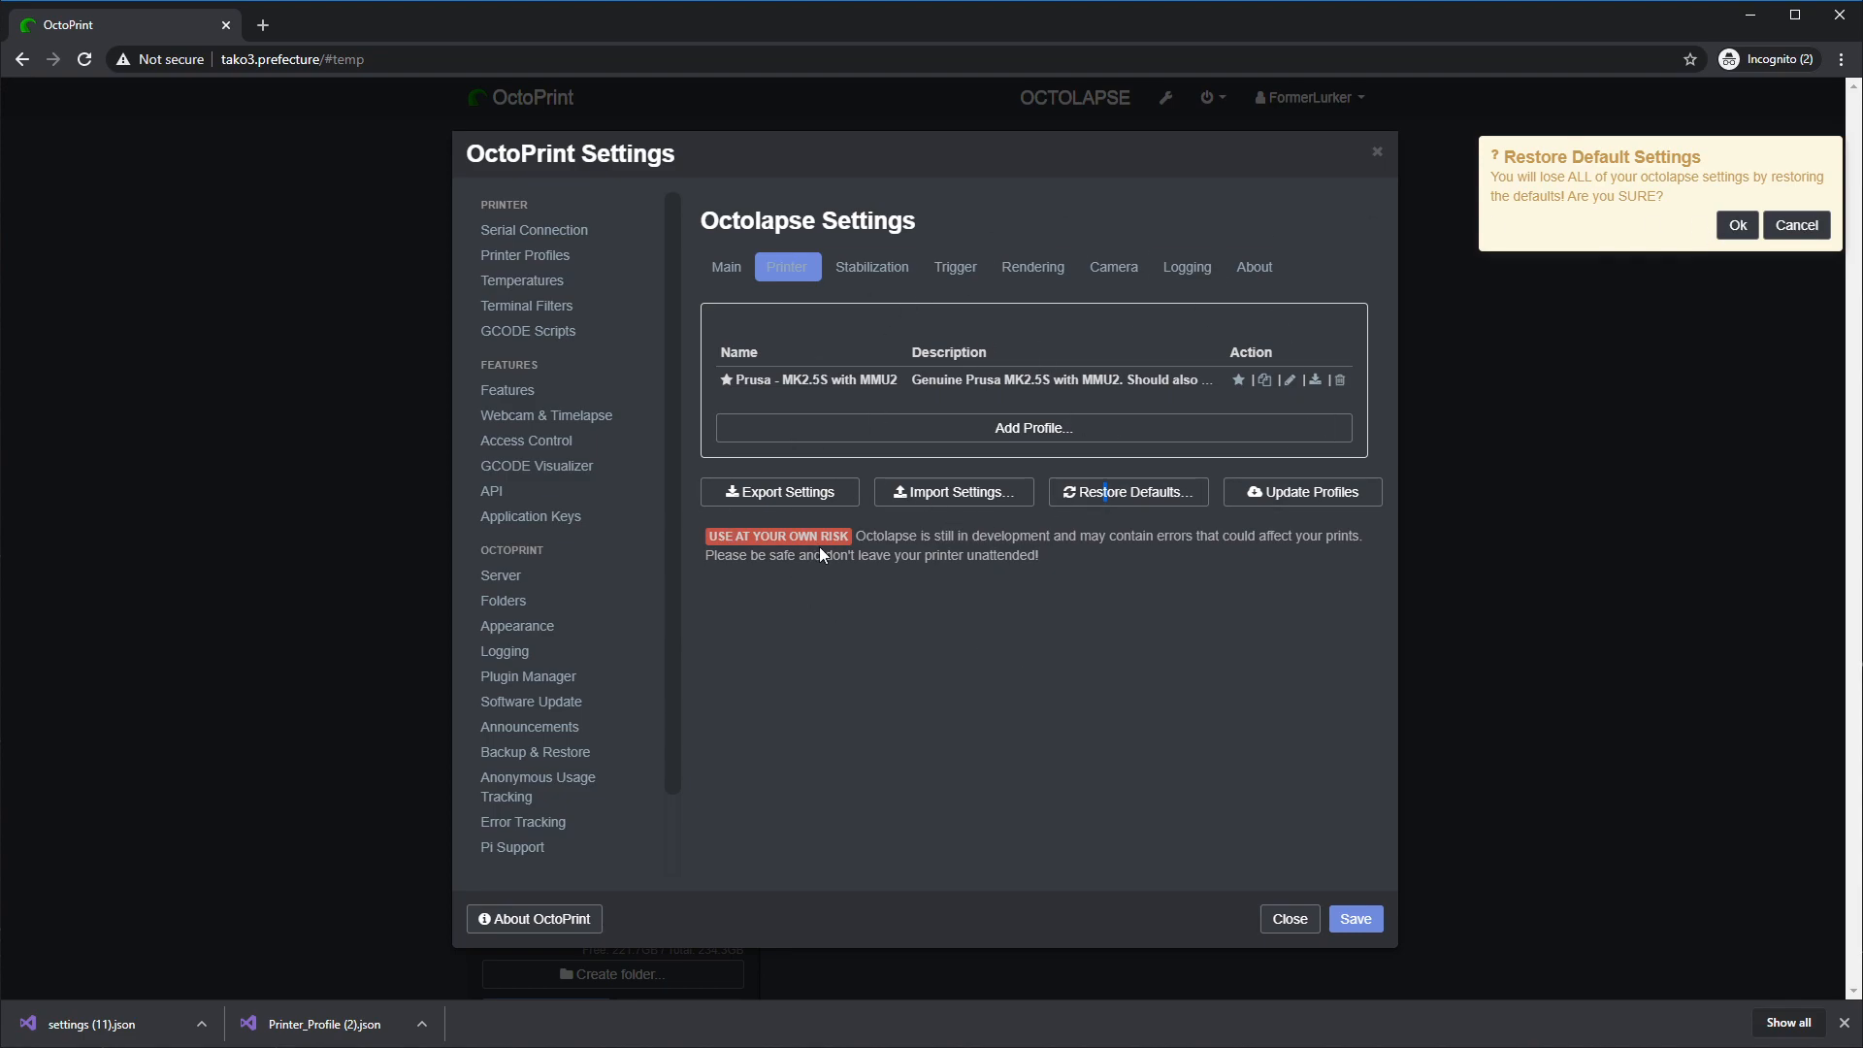
click(1795, 225)
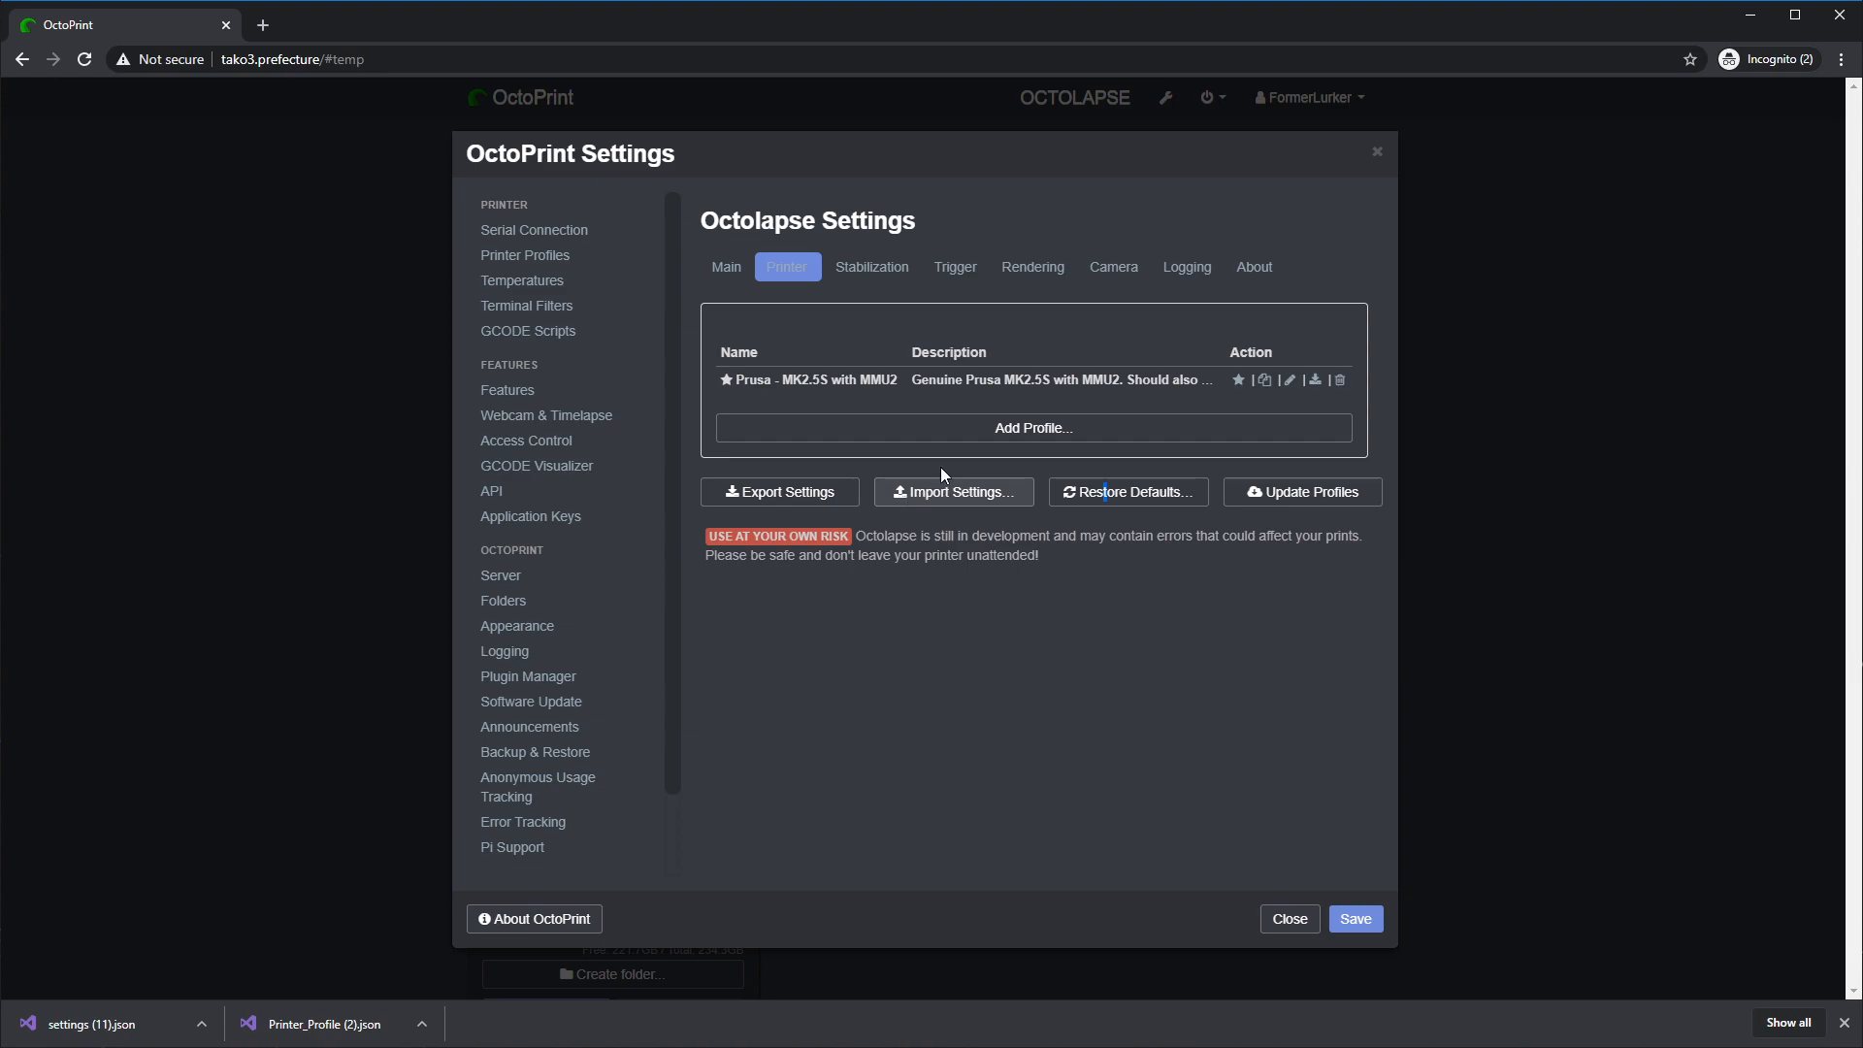
- Review the Automatic Updates options in Octolapse's main settings and cancel the editing
click(736, 278)
click(1028, 609)
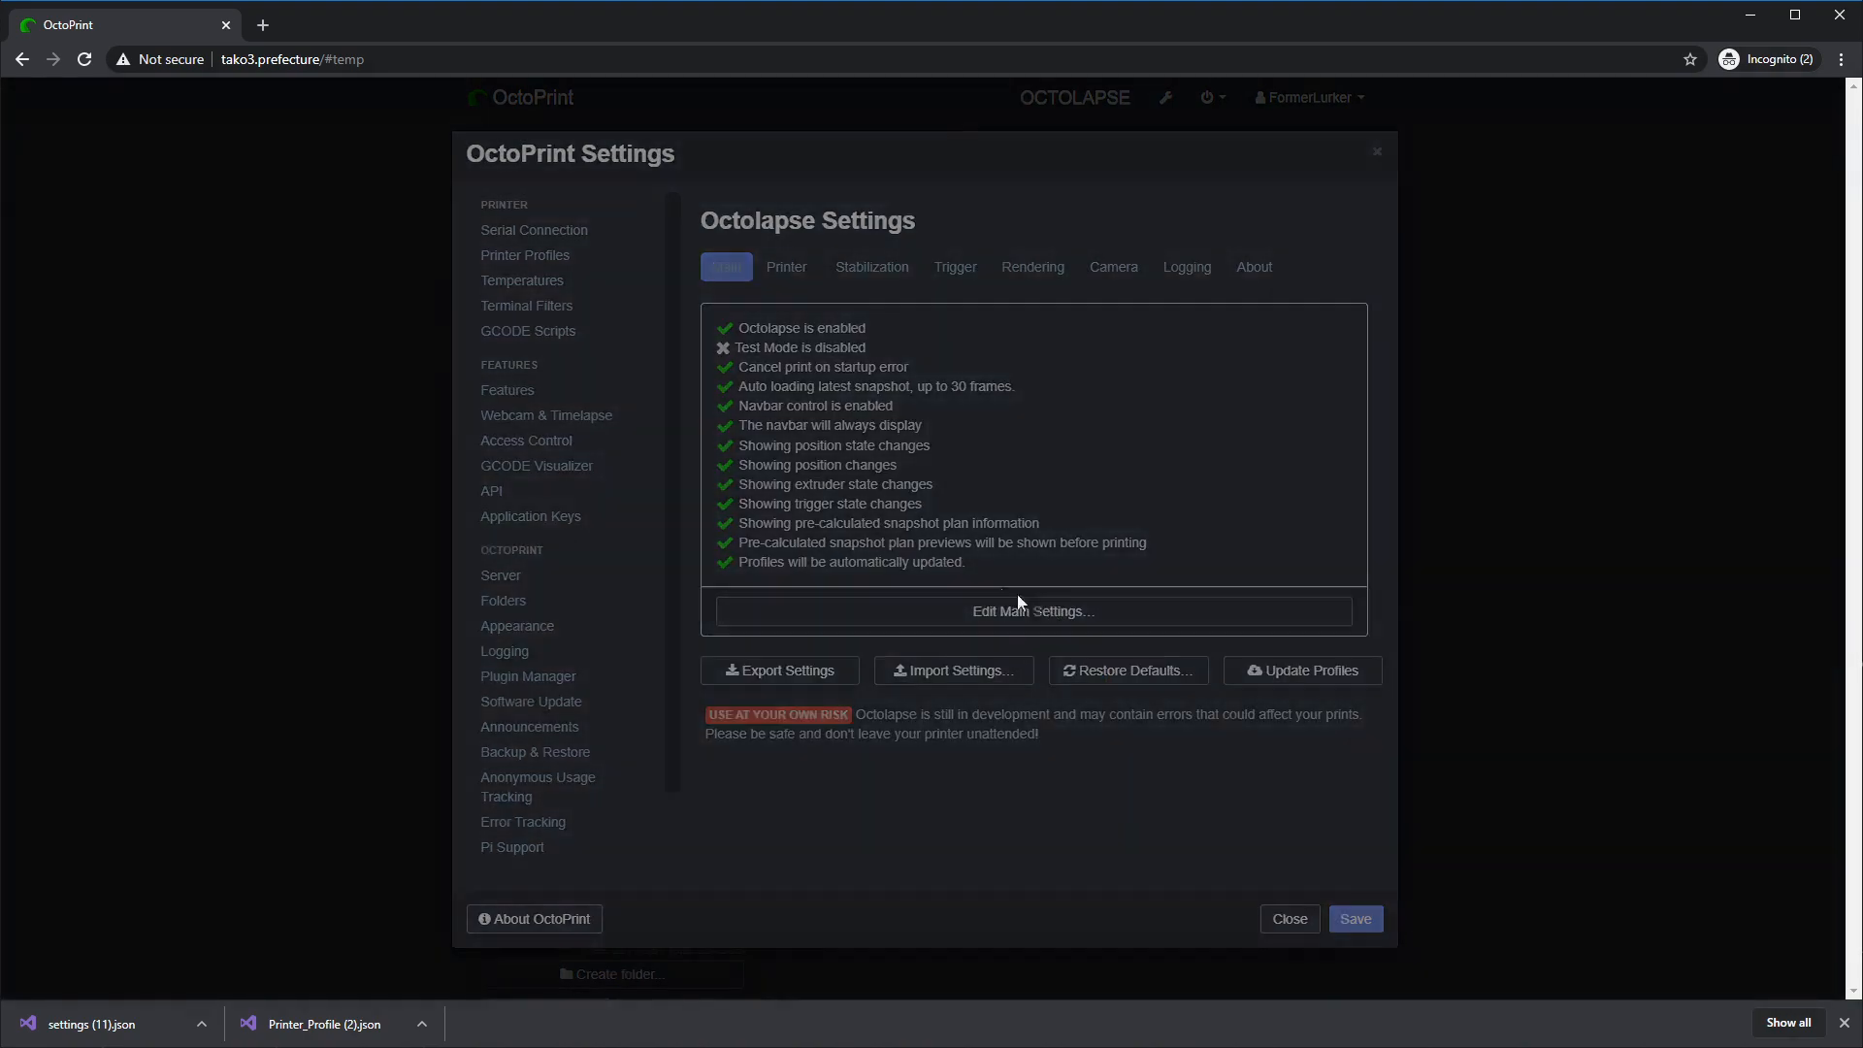
scroll(731, 572, down, 3)
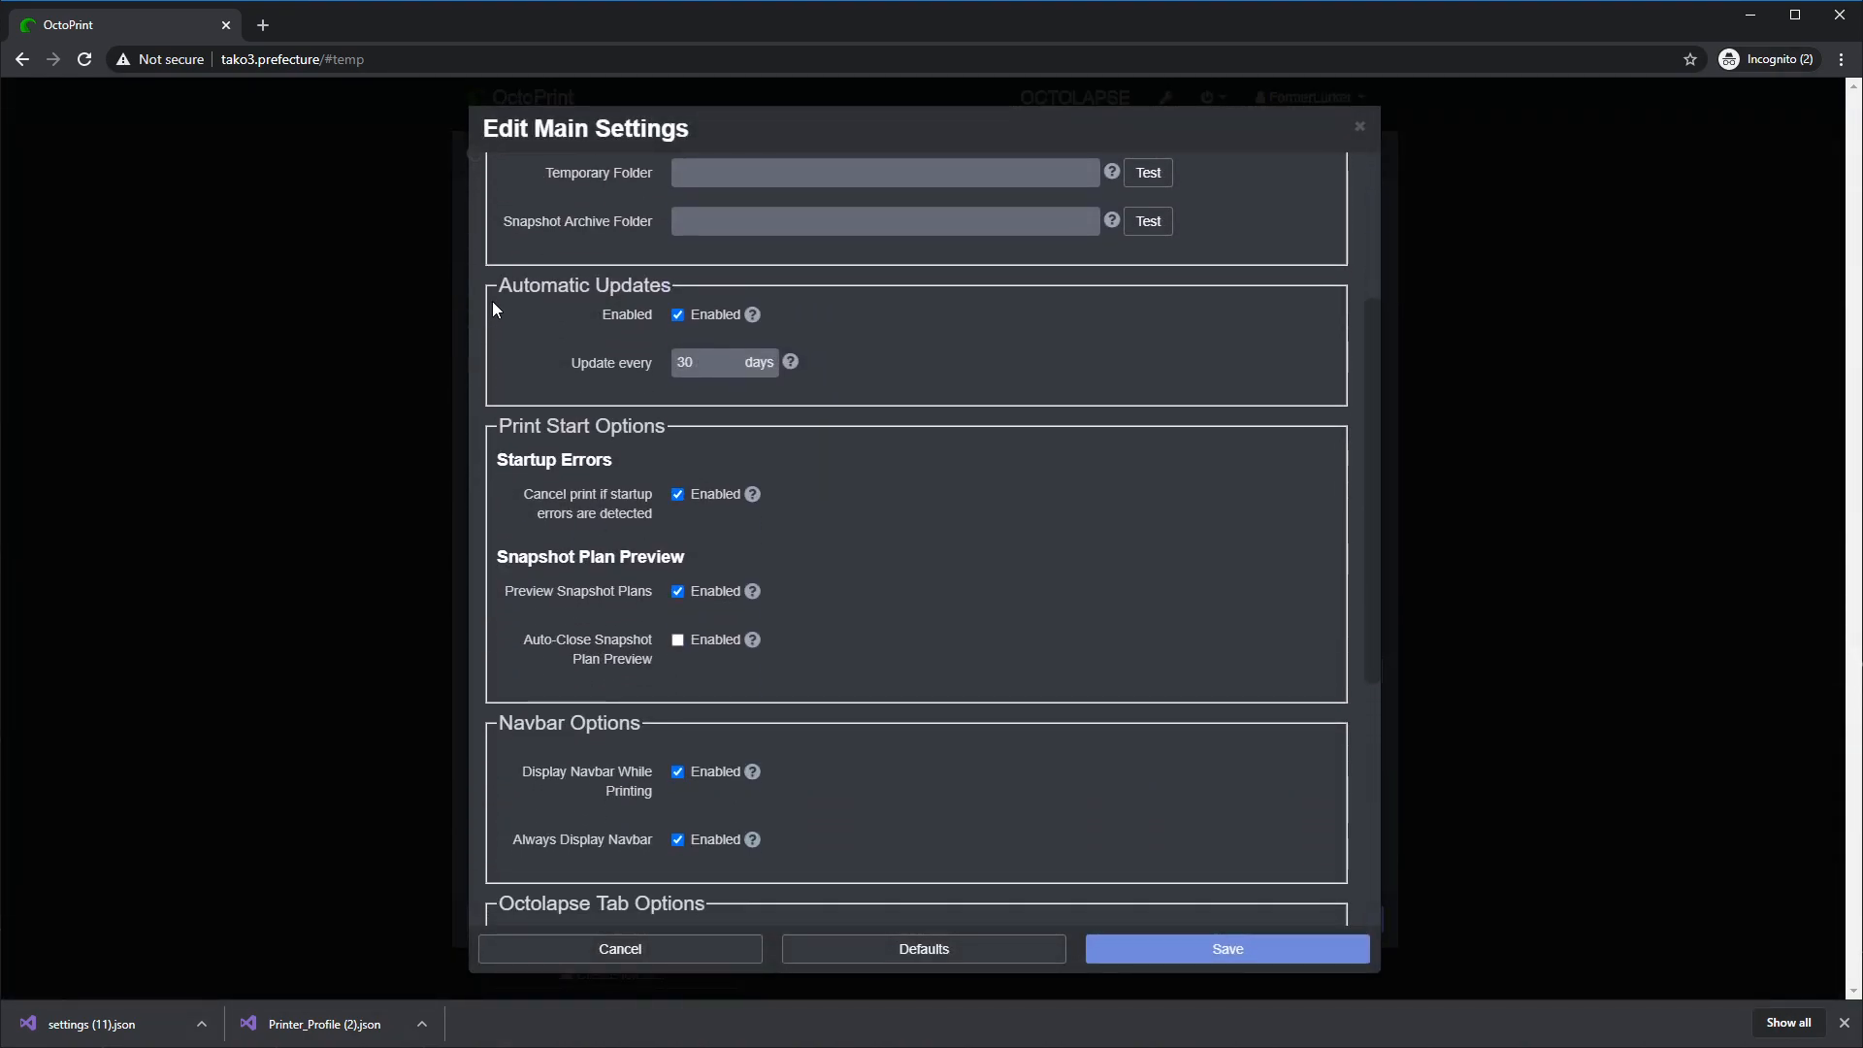
drag(493, 278, 777, 365)
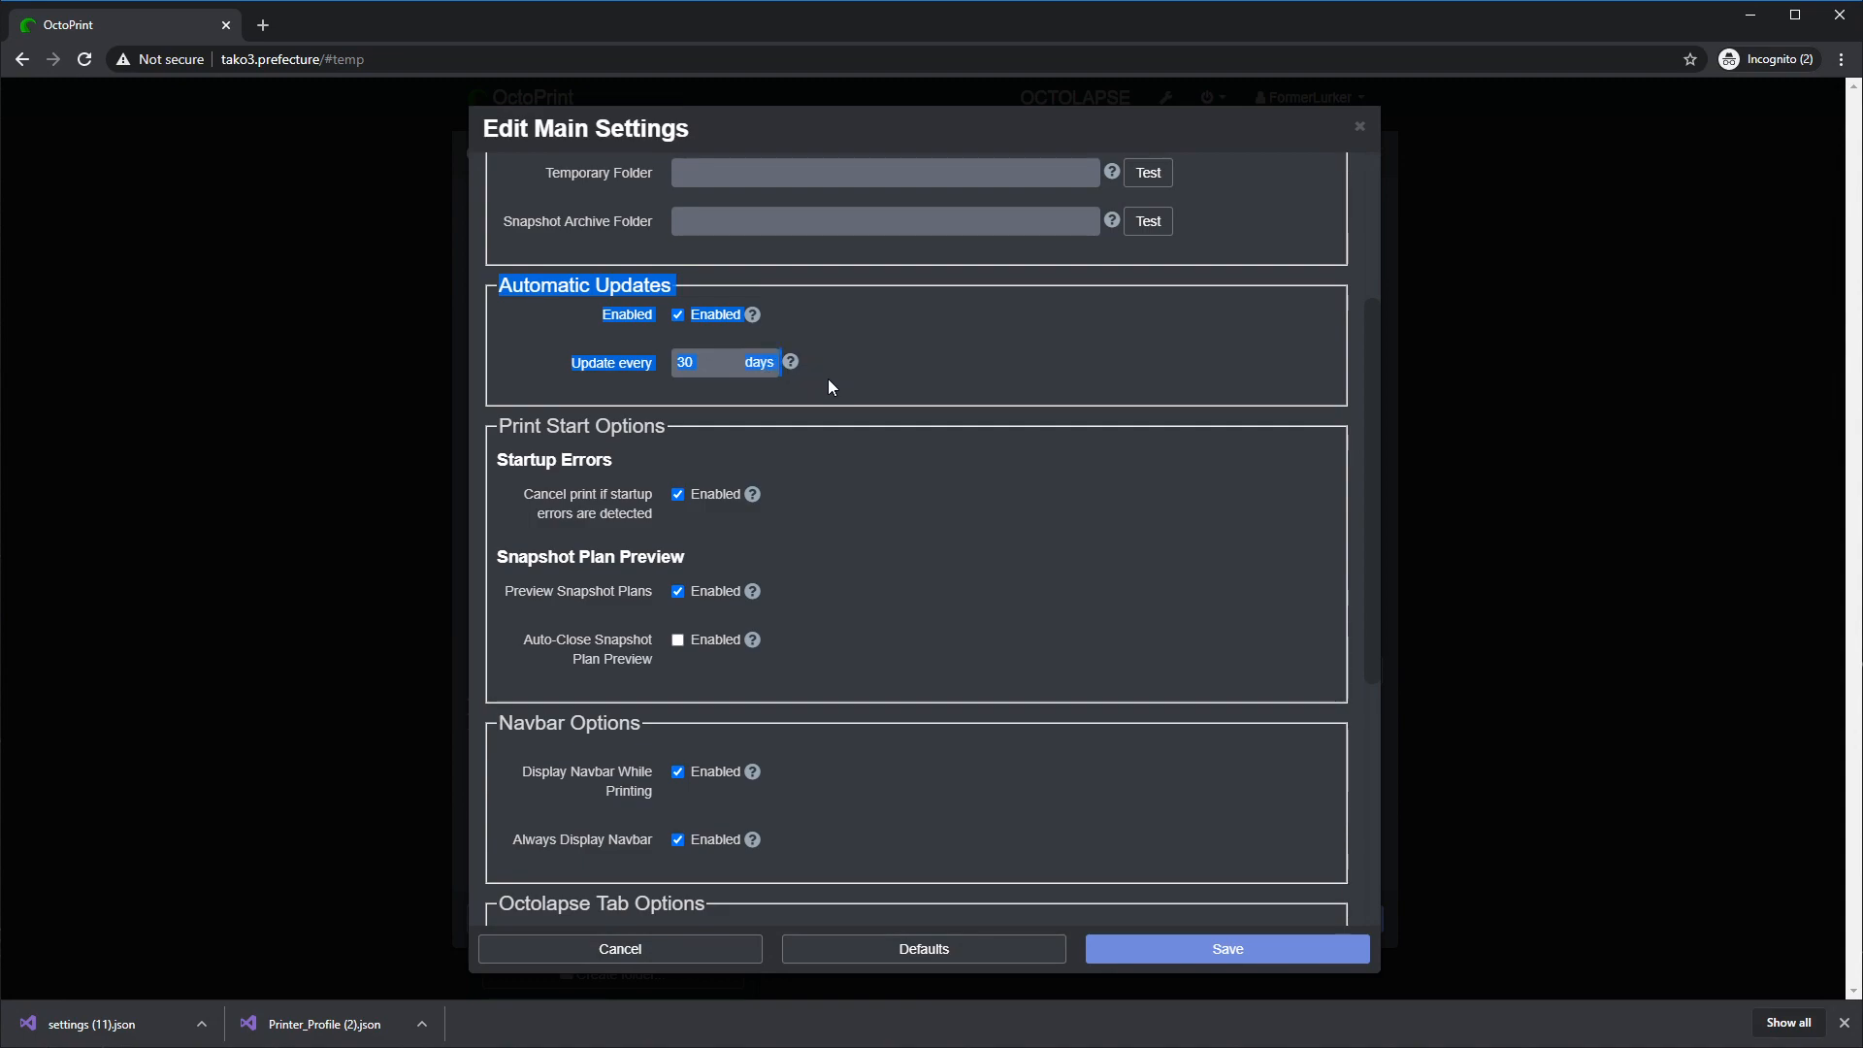
click(677, 381)
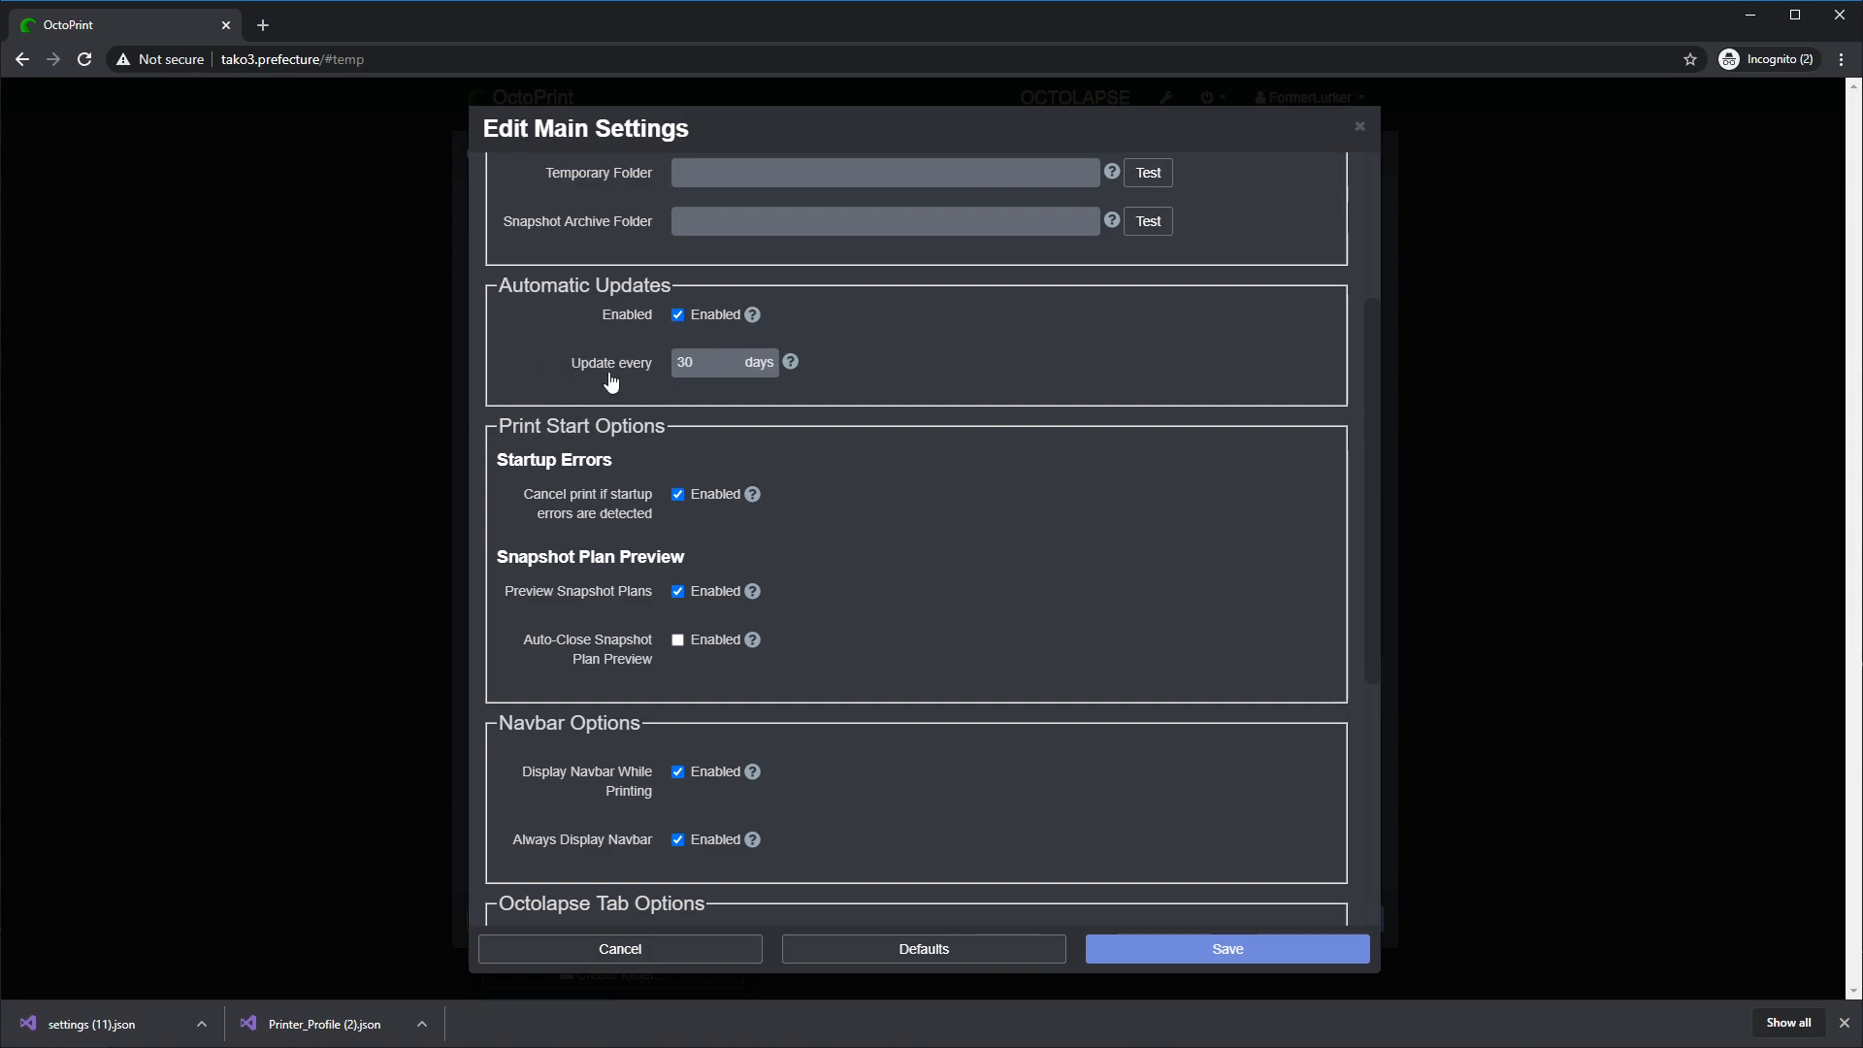
click(669, 951)
- Update the Octolapse profiles, close the settings, and return to Octolapse's Current Run Configuration
click(1312, 683)
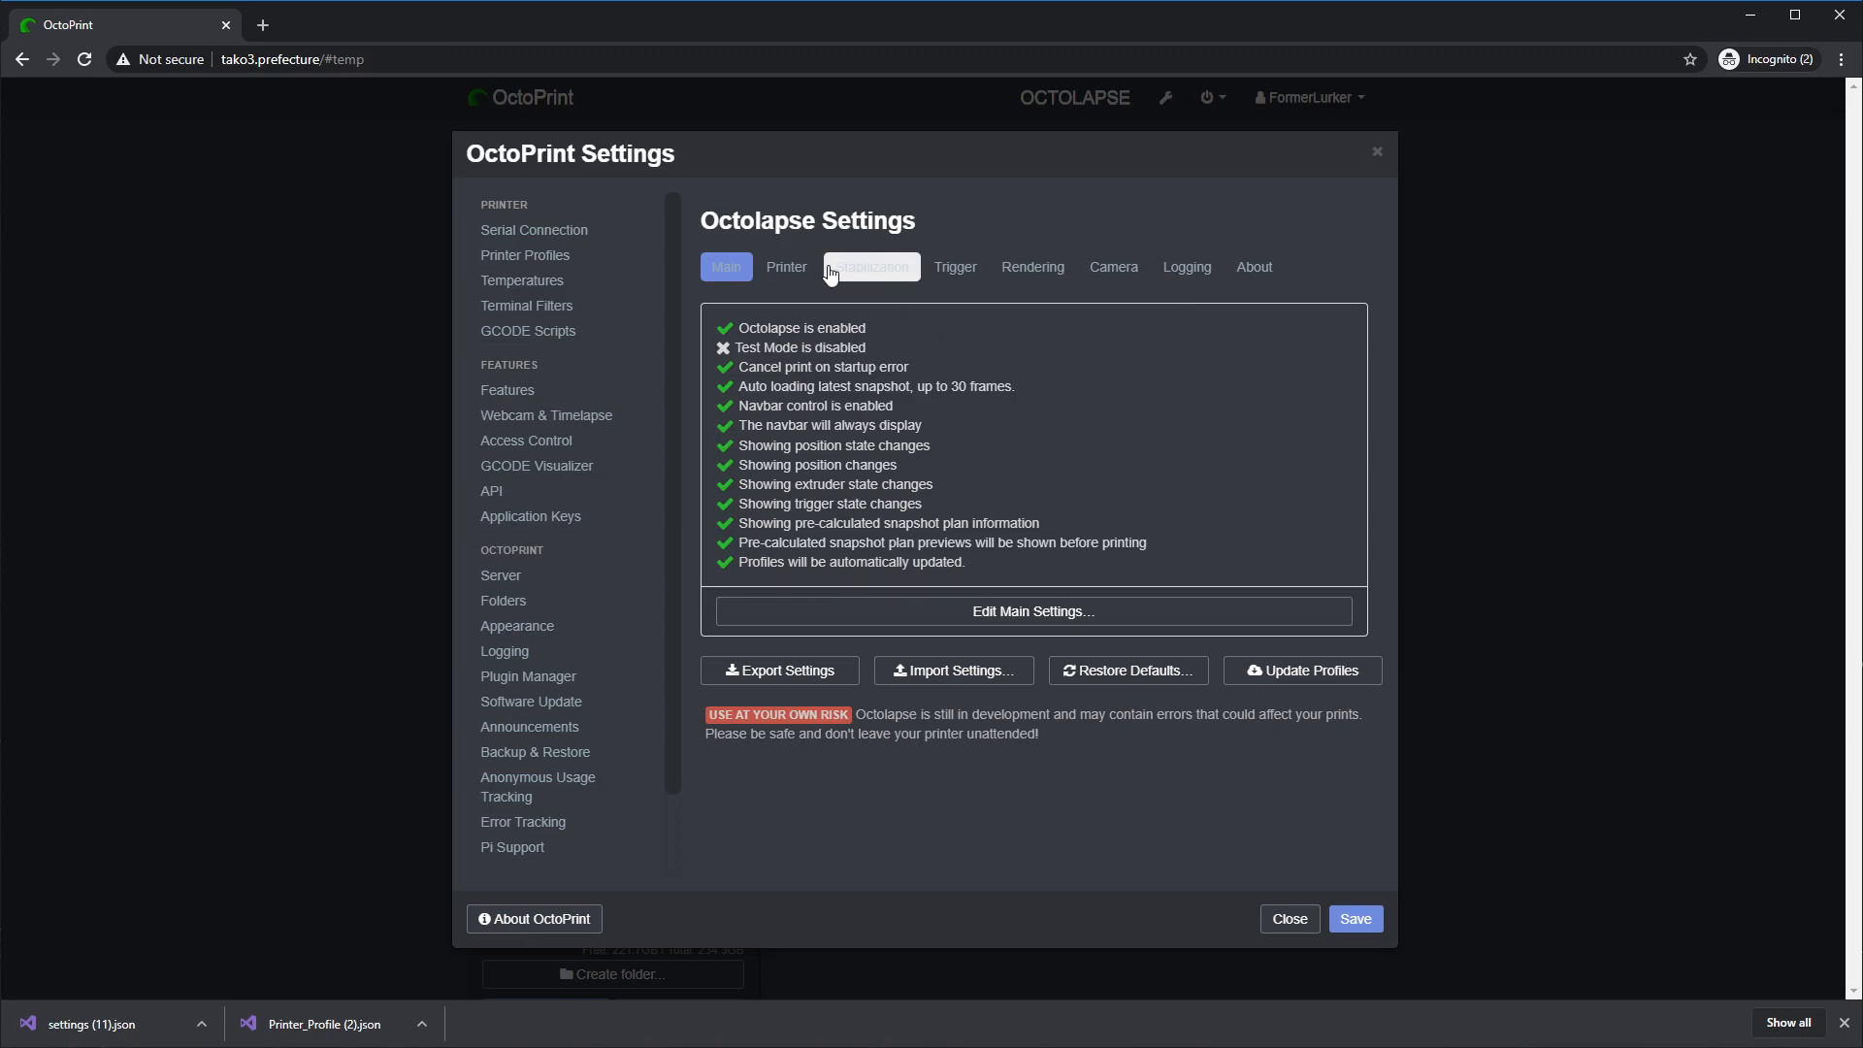
click(1291, 919)
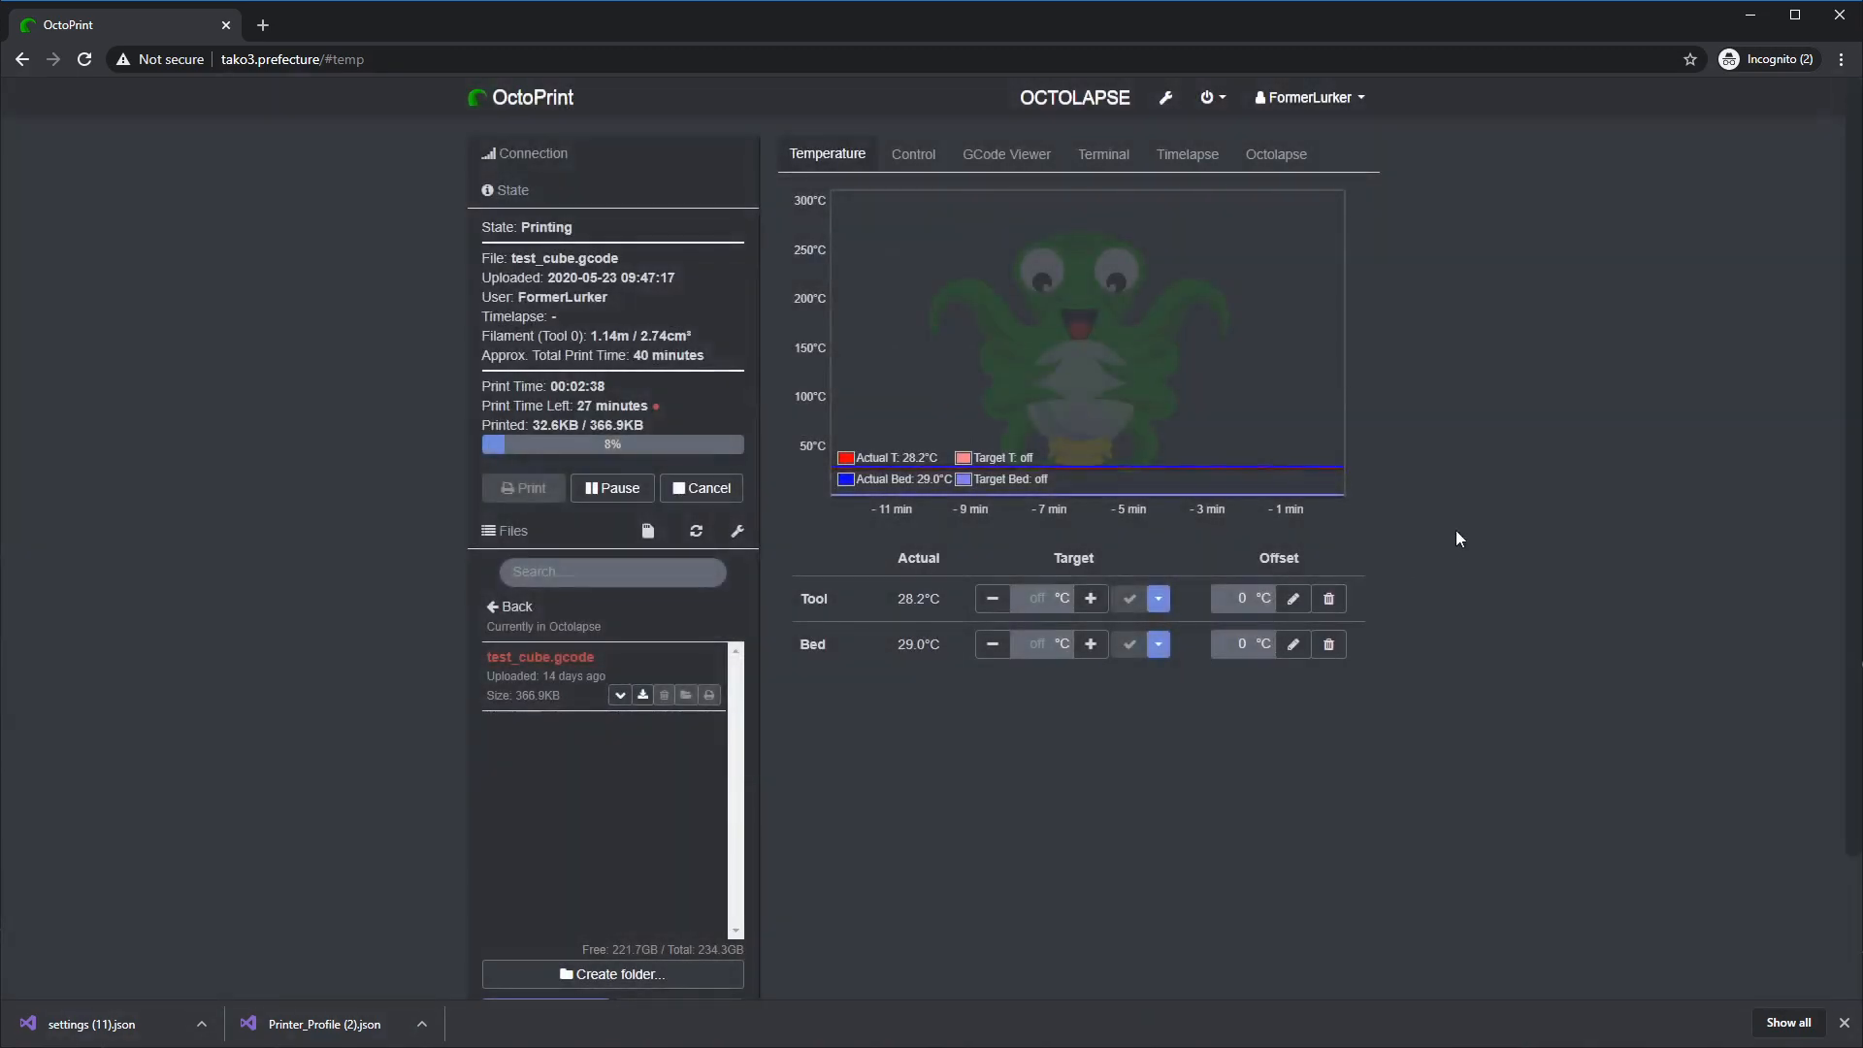
click(1276, 154)
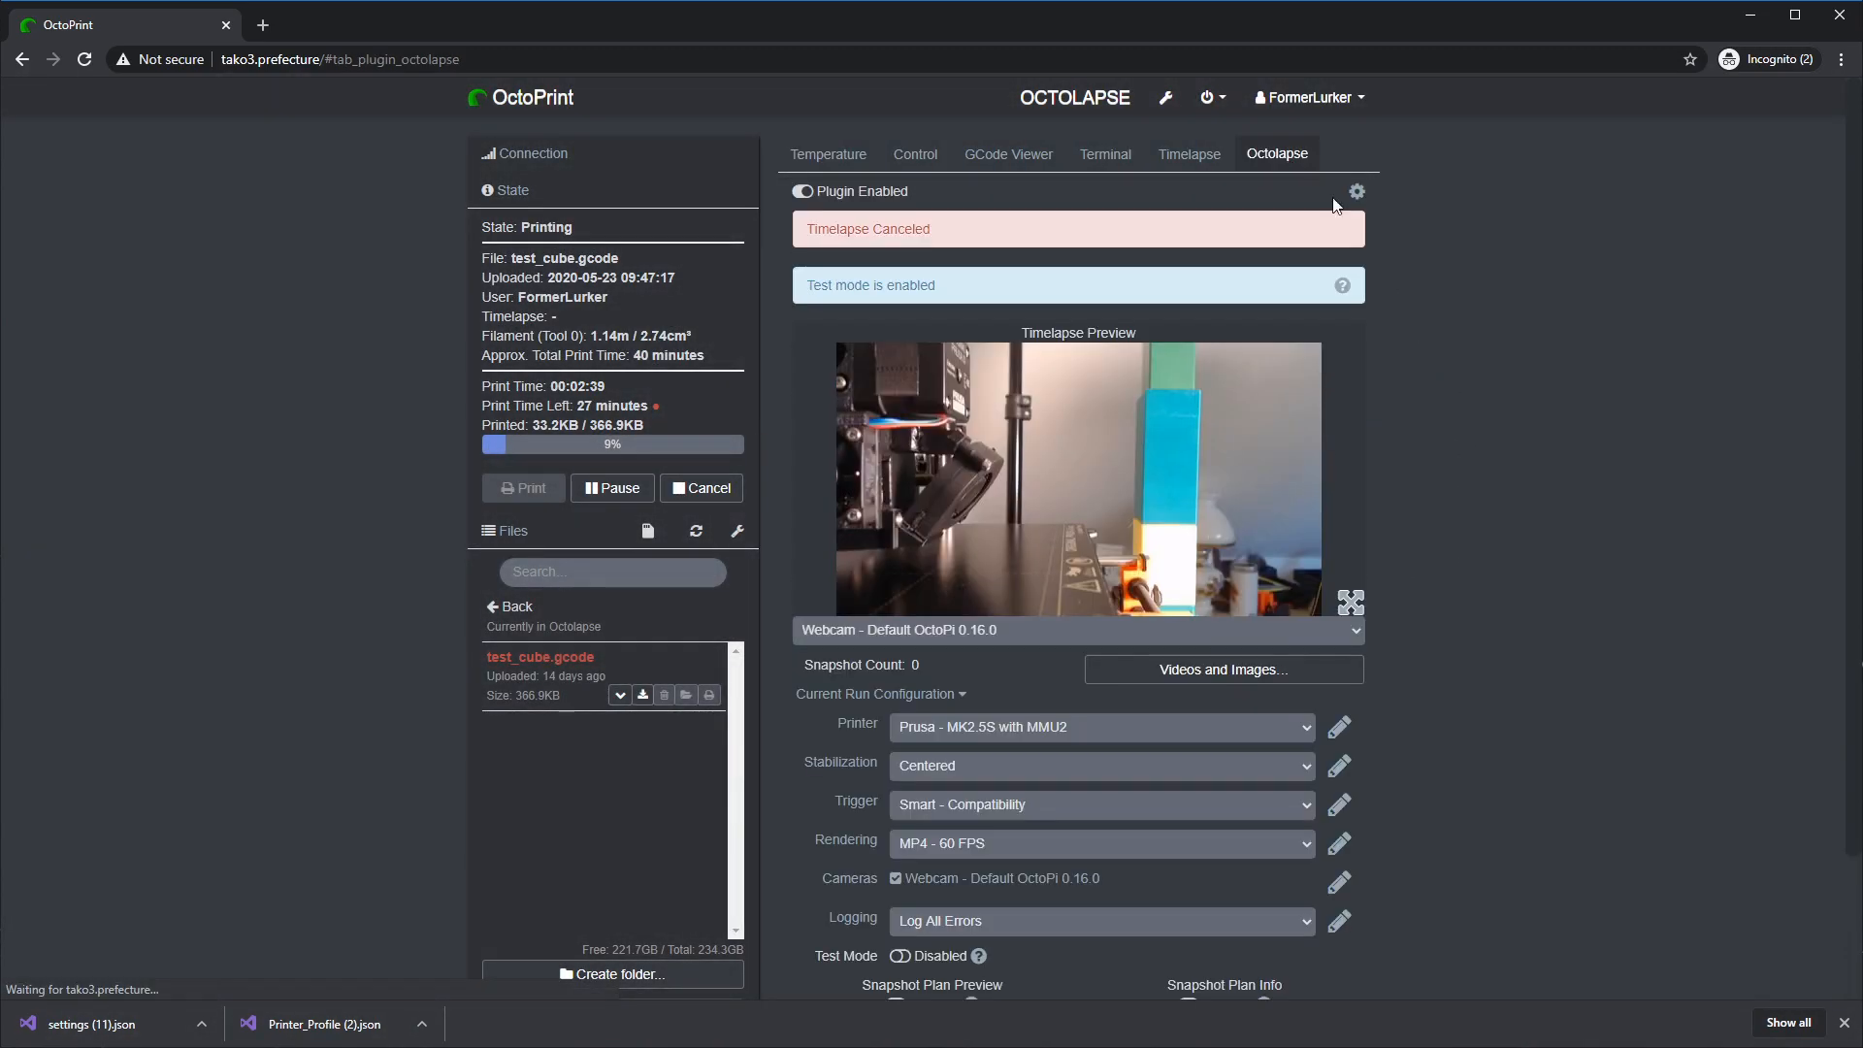
click(840, 695)
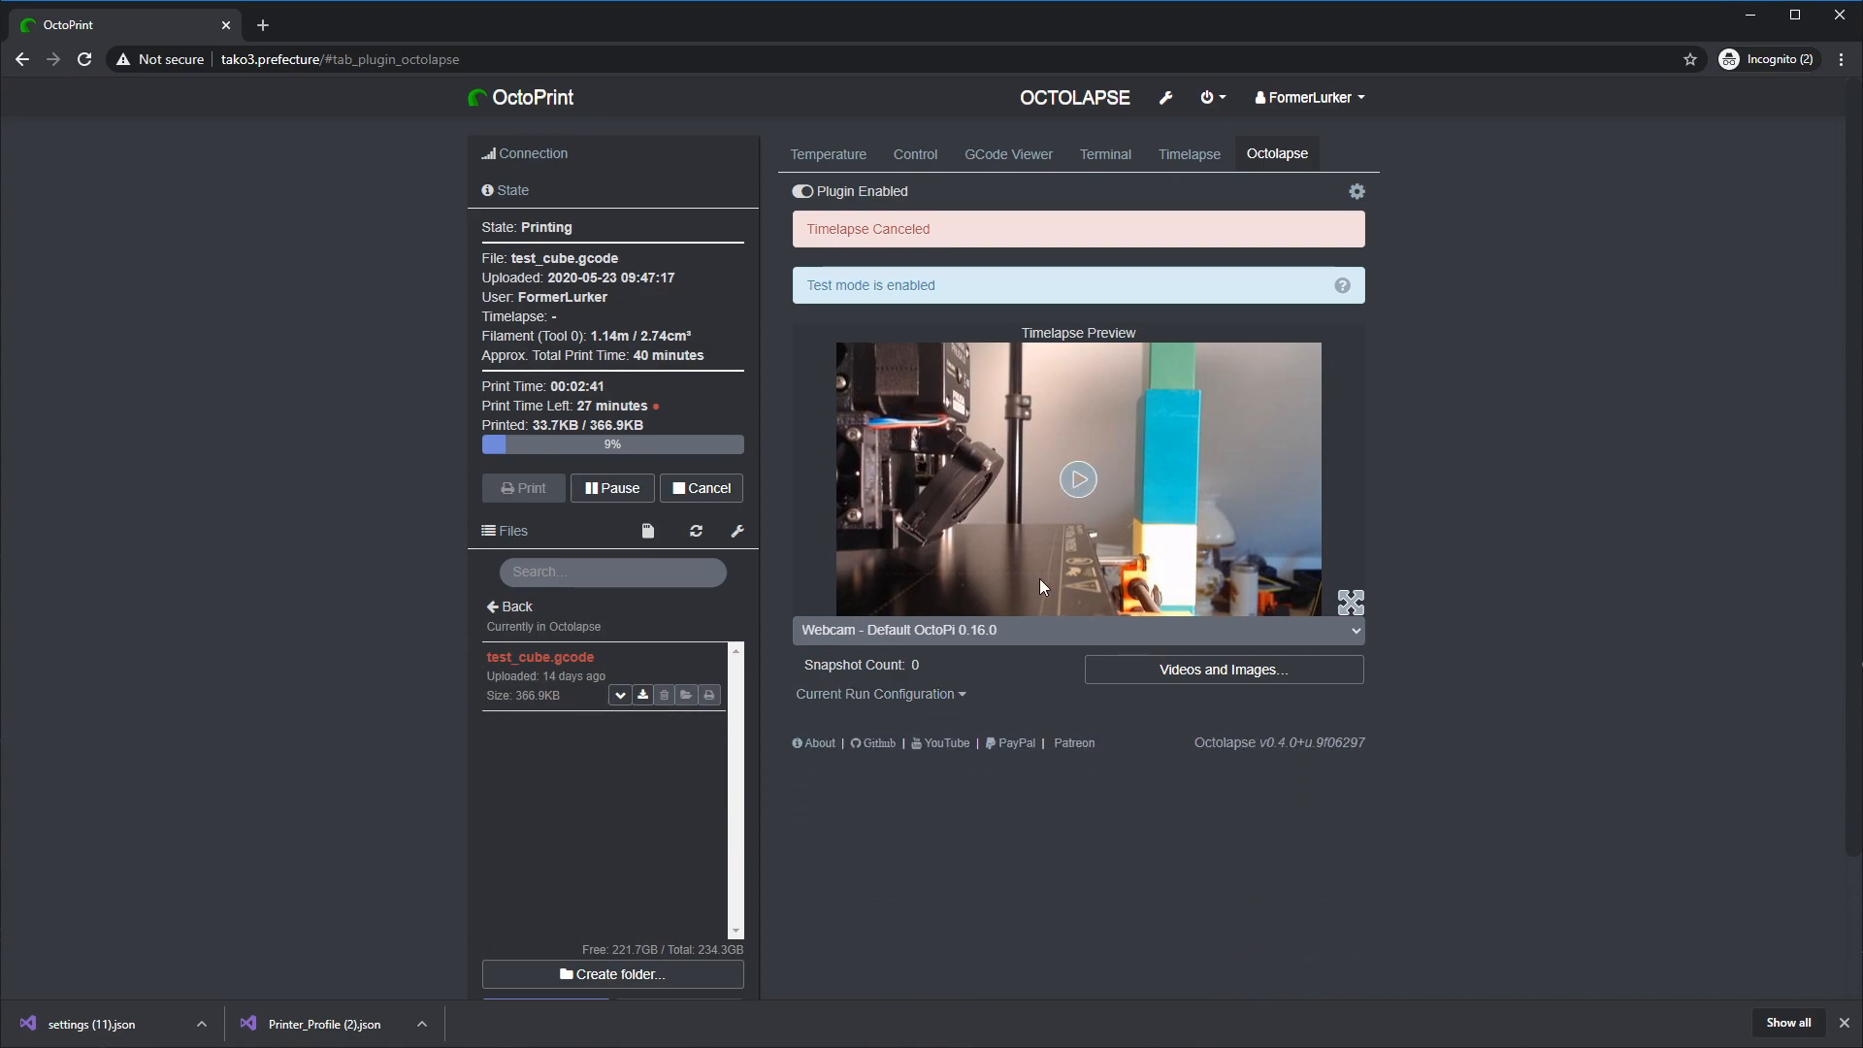
click(878, 695)
- Open the GitHub commit linked from the Octolapse version number in a new browser tab and look through its changes
scroll(1277, 801, down, 2)
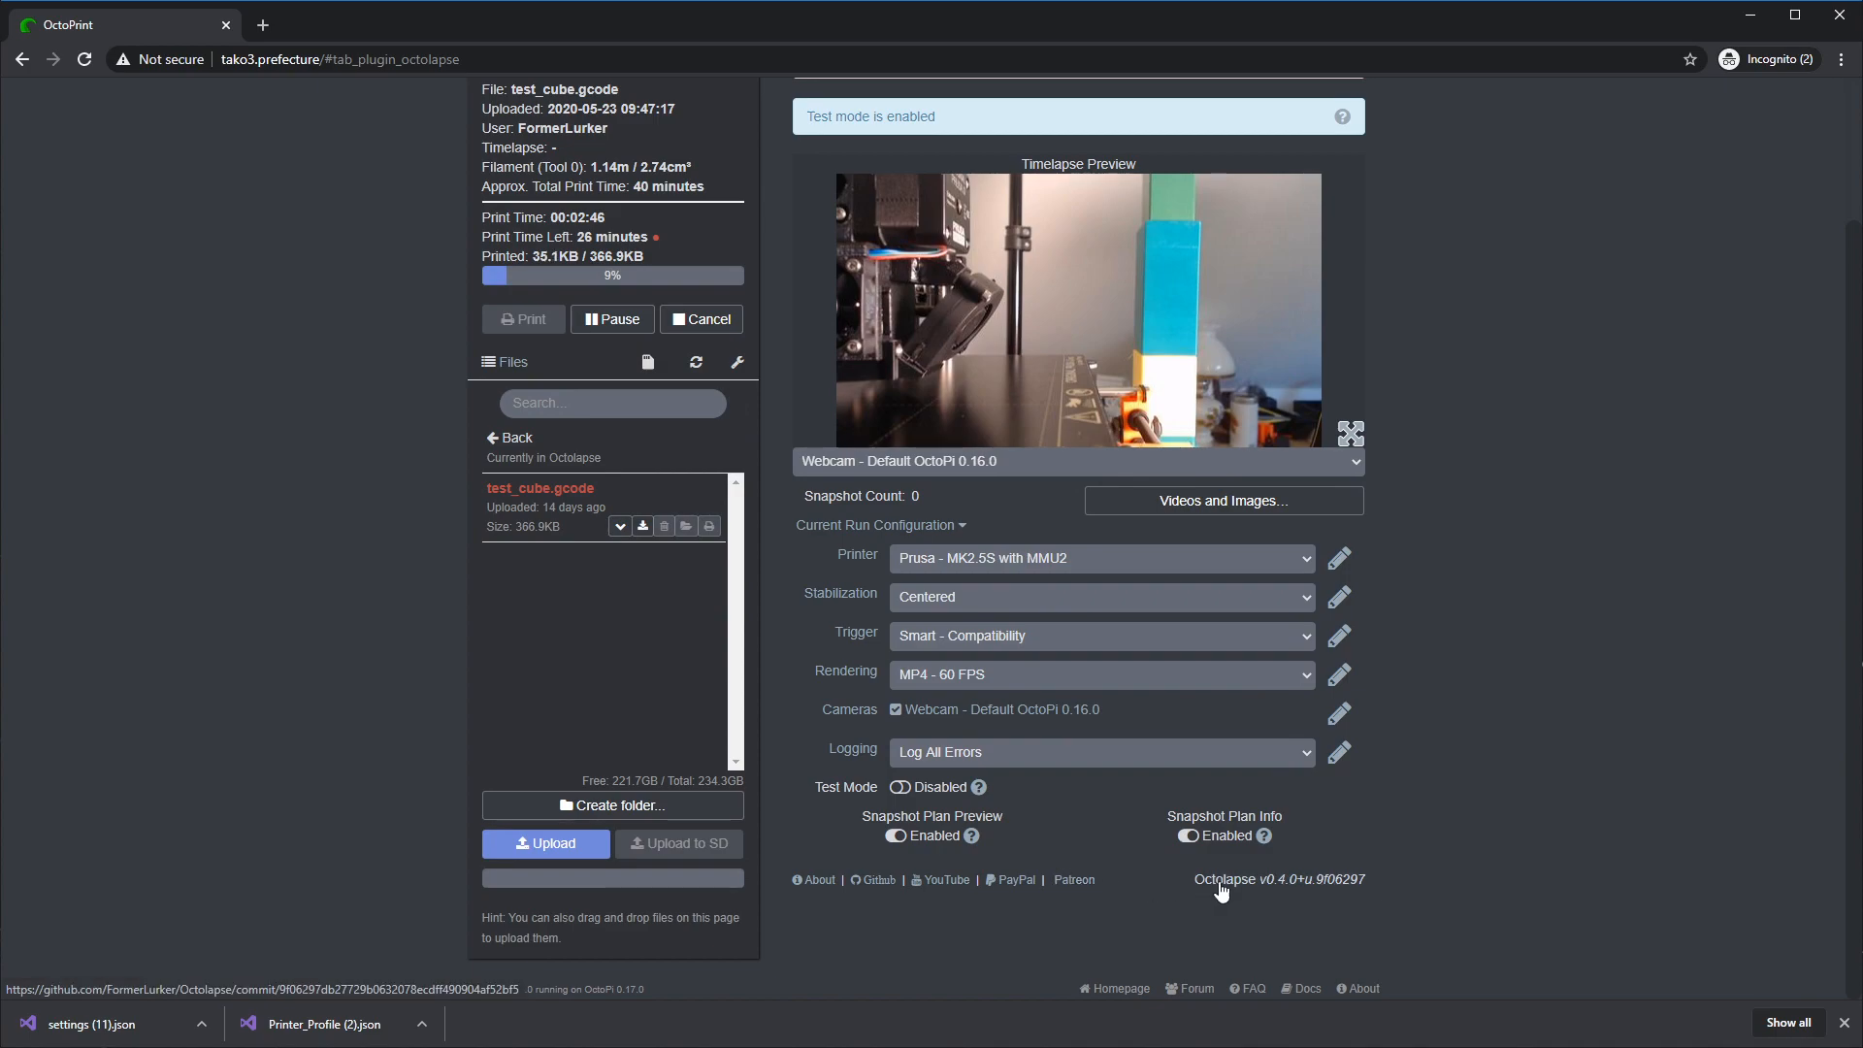
drag(1366, 880, 1315, 881)
right_click(1247, 891)
click(1270, 897)
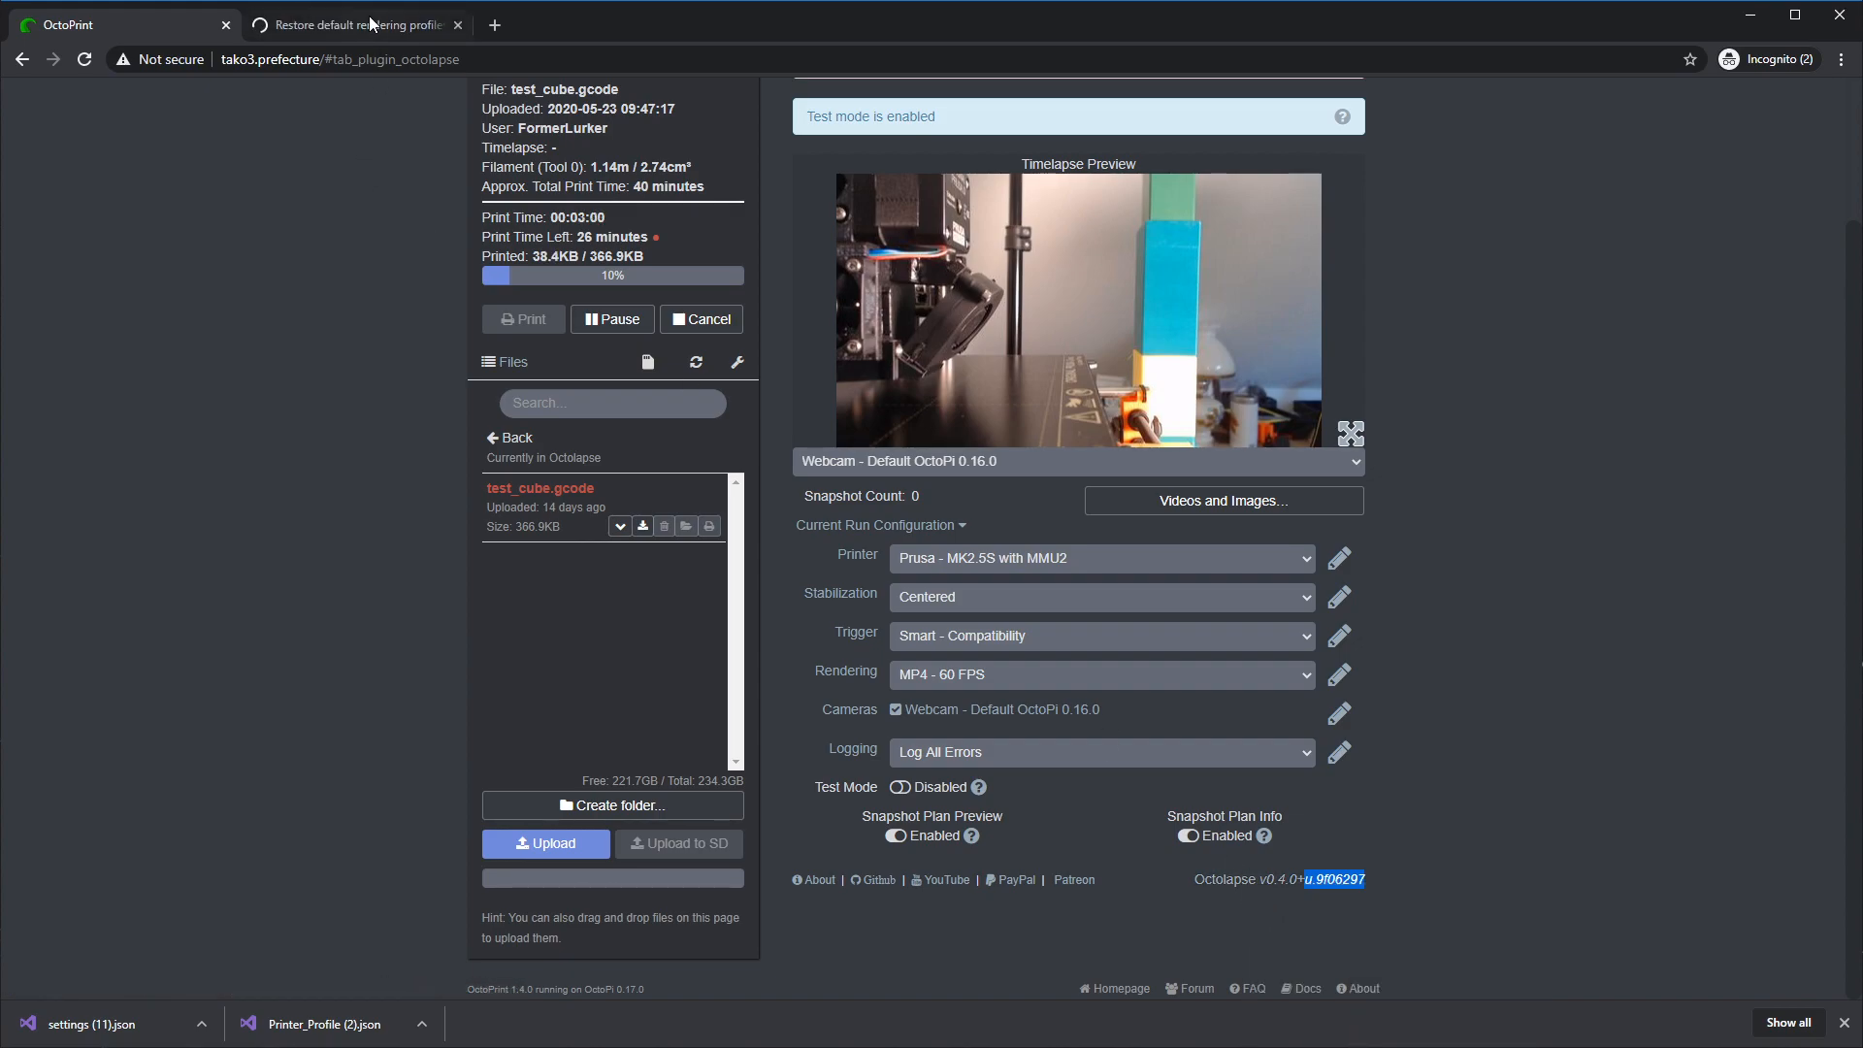
click(369, 23)
scroll(617, 672, down, 10)
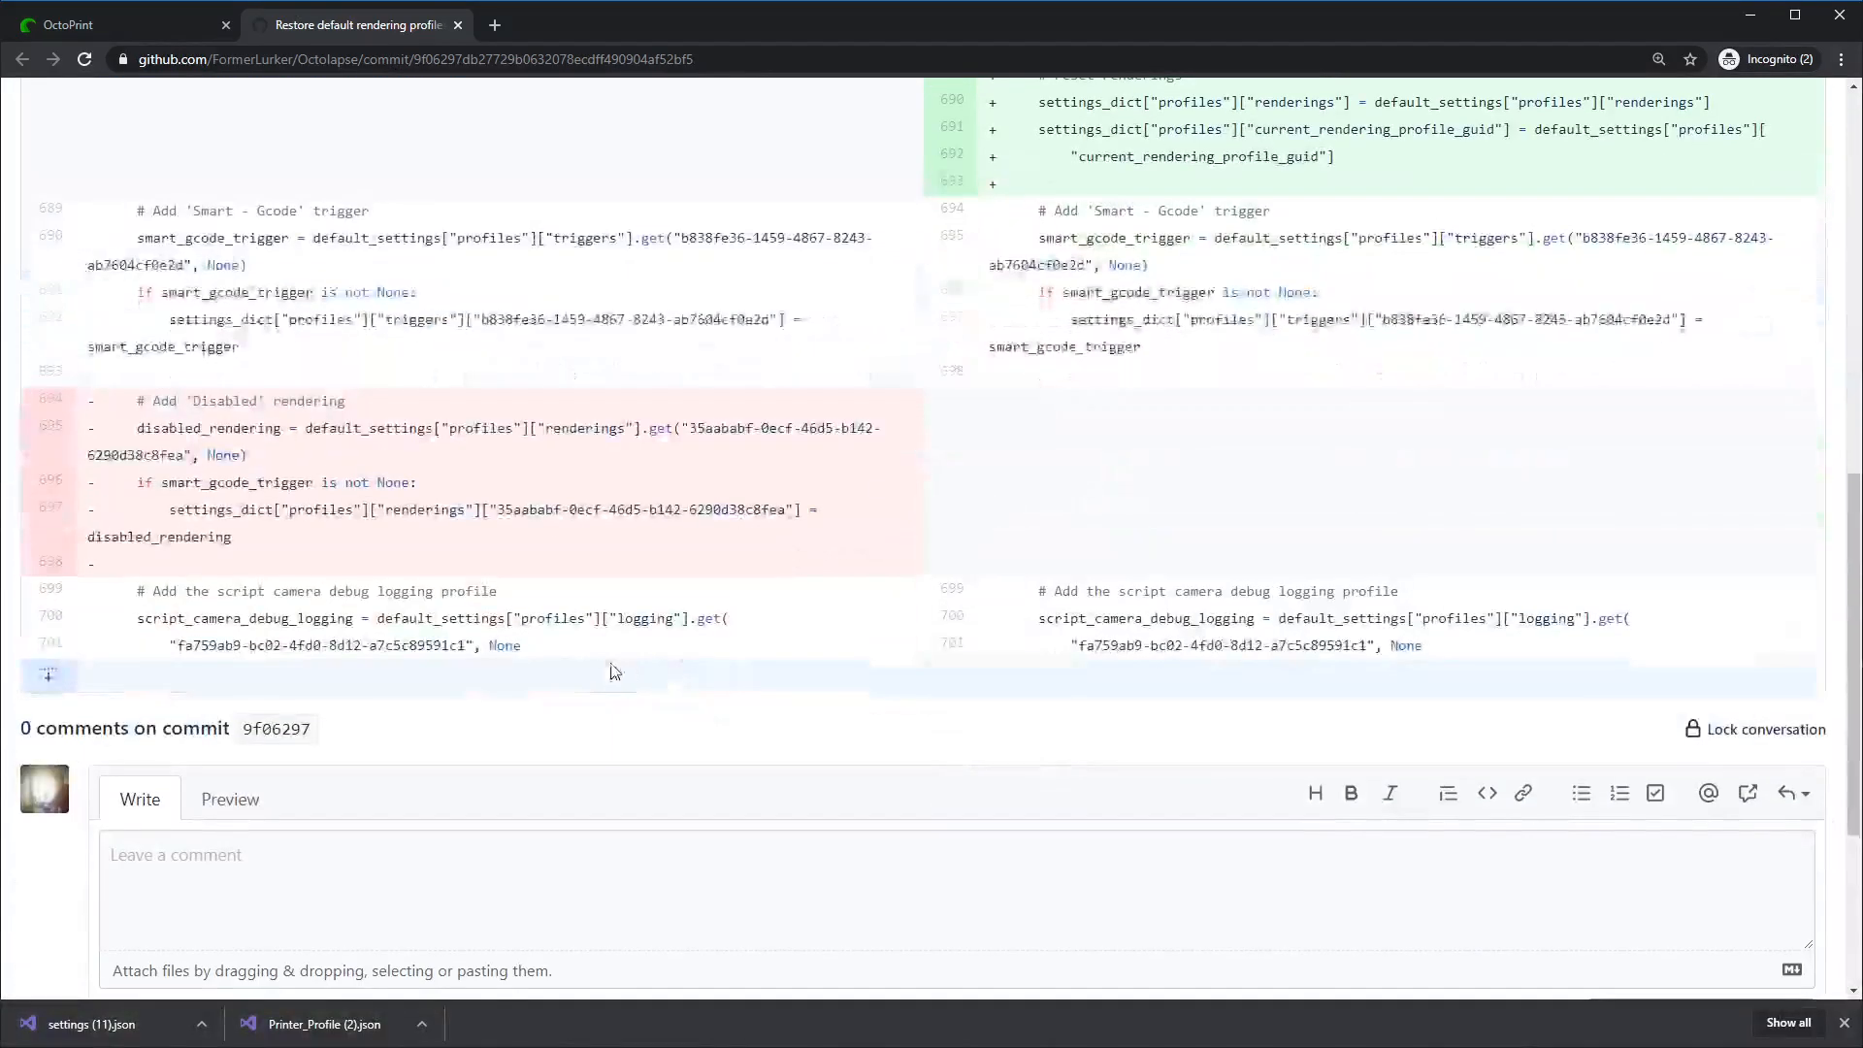
scroll(617, 672, up, 10)
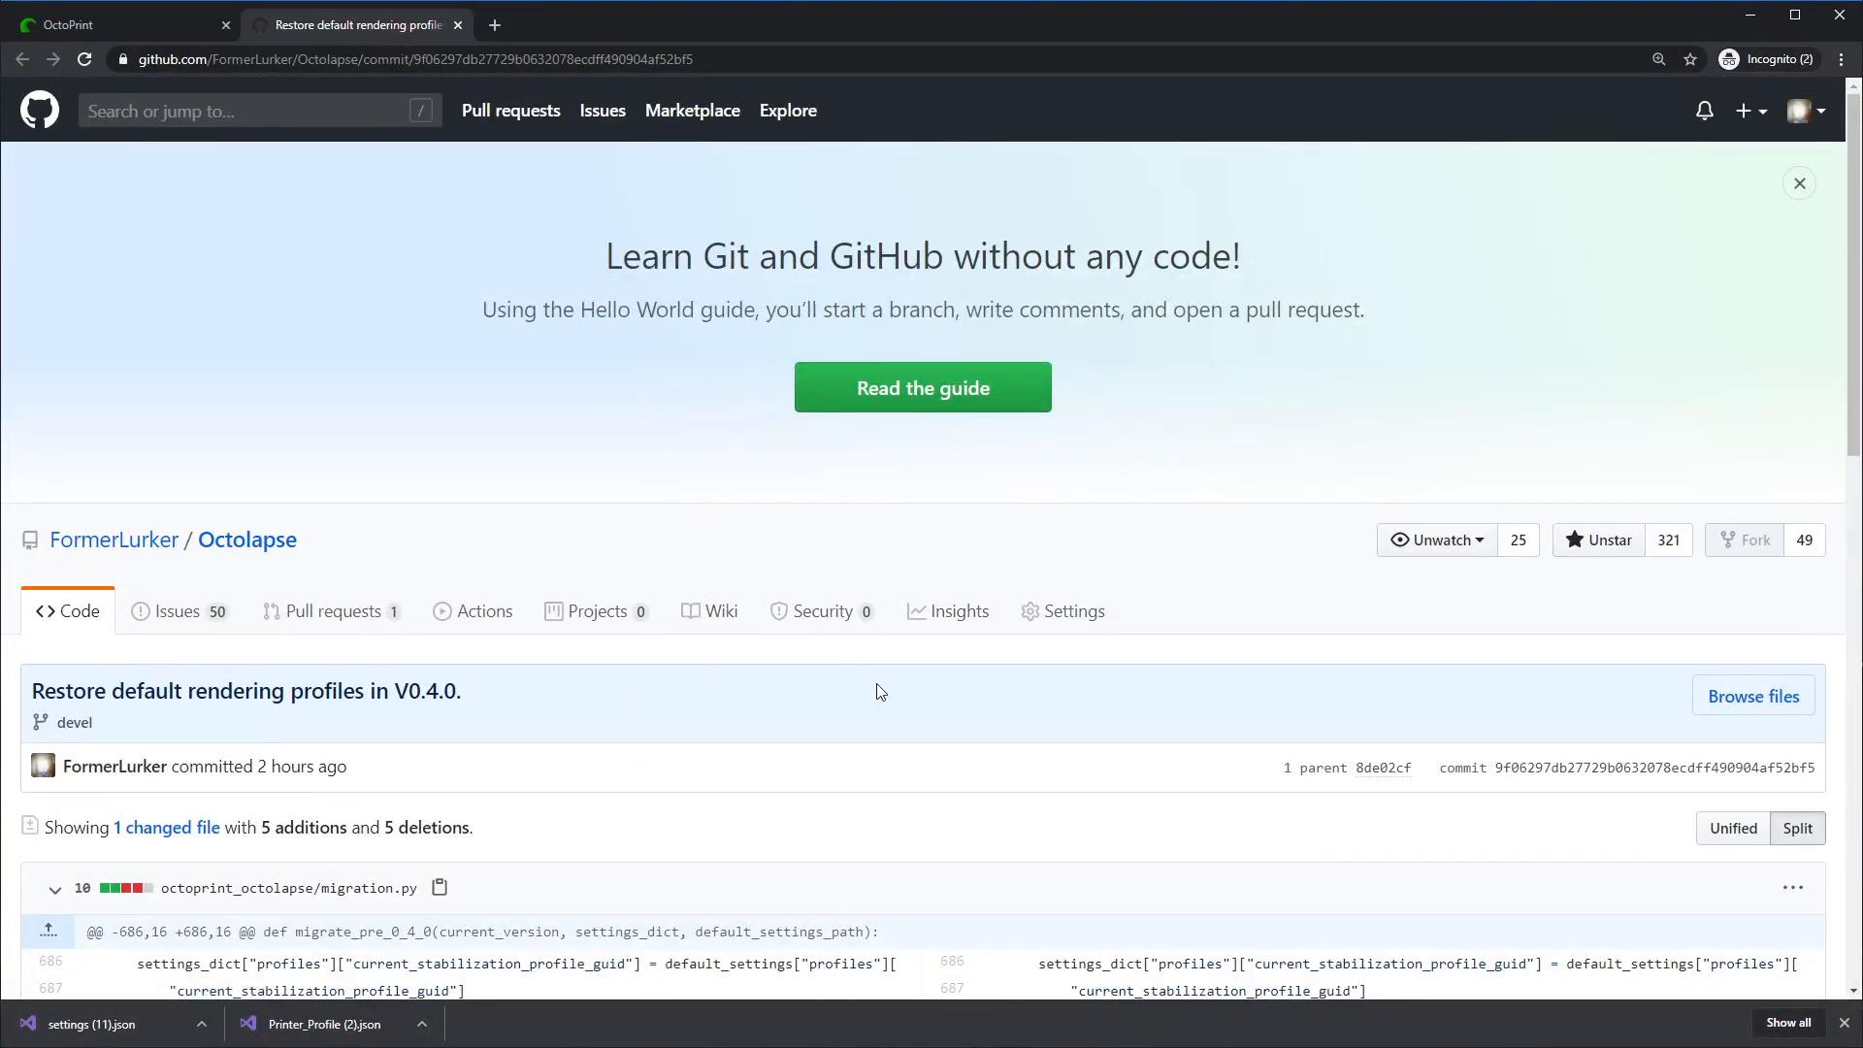
- Open the Octolapse repository's releases on GitHub and read through the v0.4.0rc3 release notes, including Known/Unsolved Issues
click(710, 613)
click(357, 618)
click(914, 774)
scroll(224, 505, down, 4)
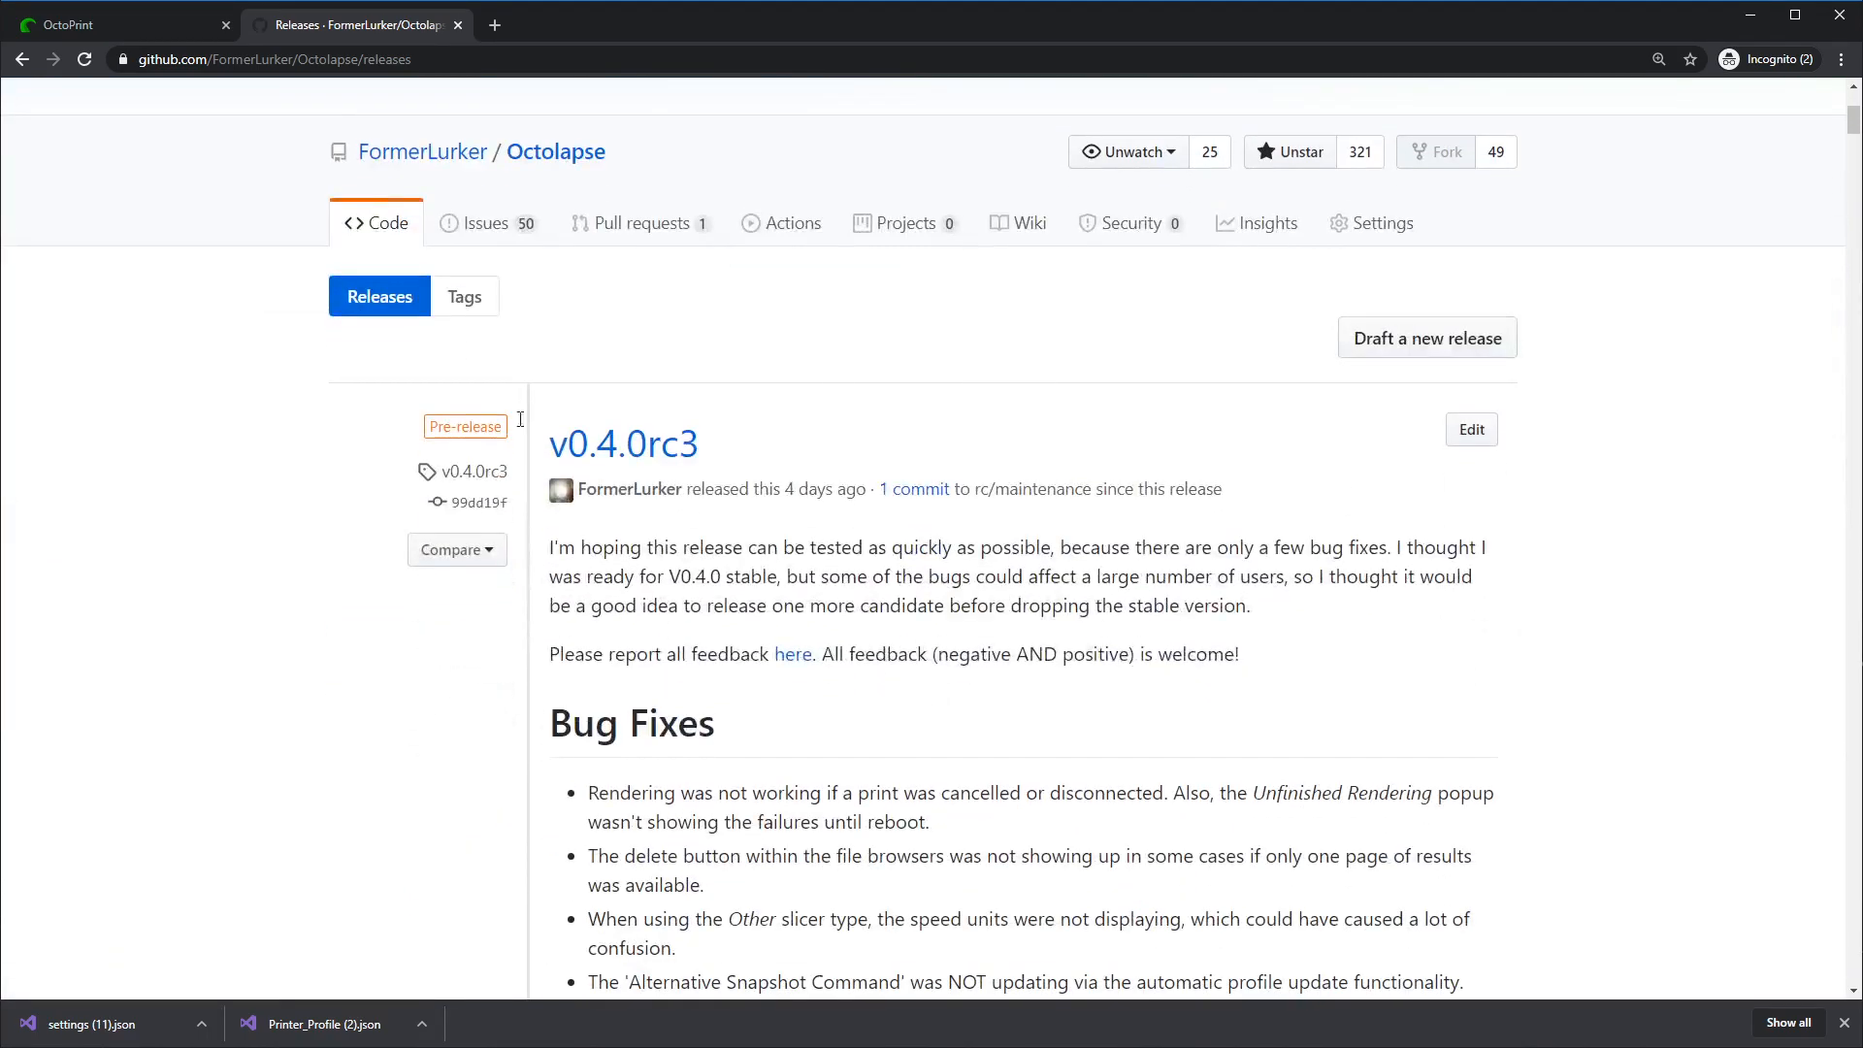
click(622, 469)
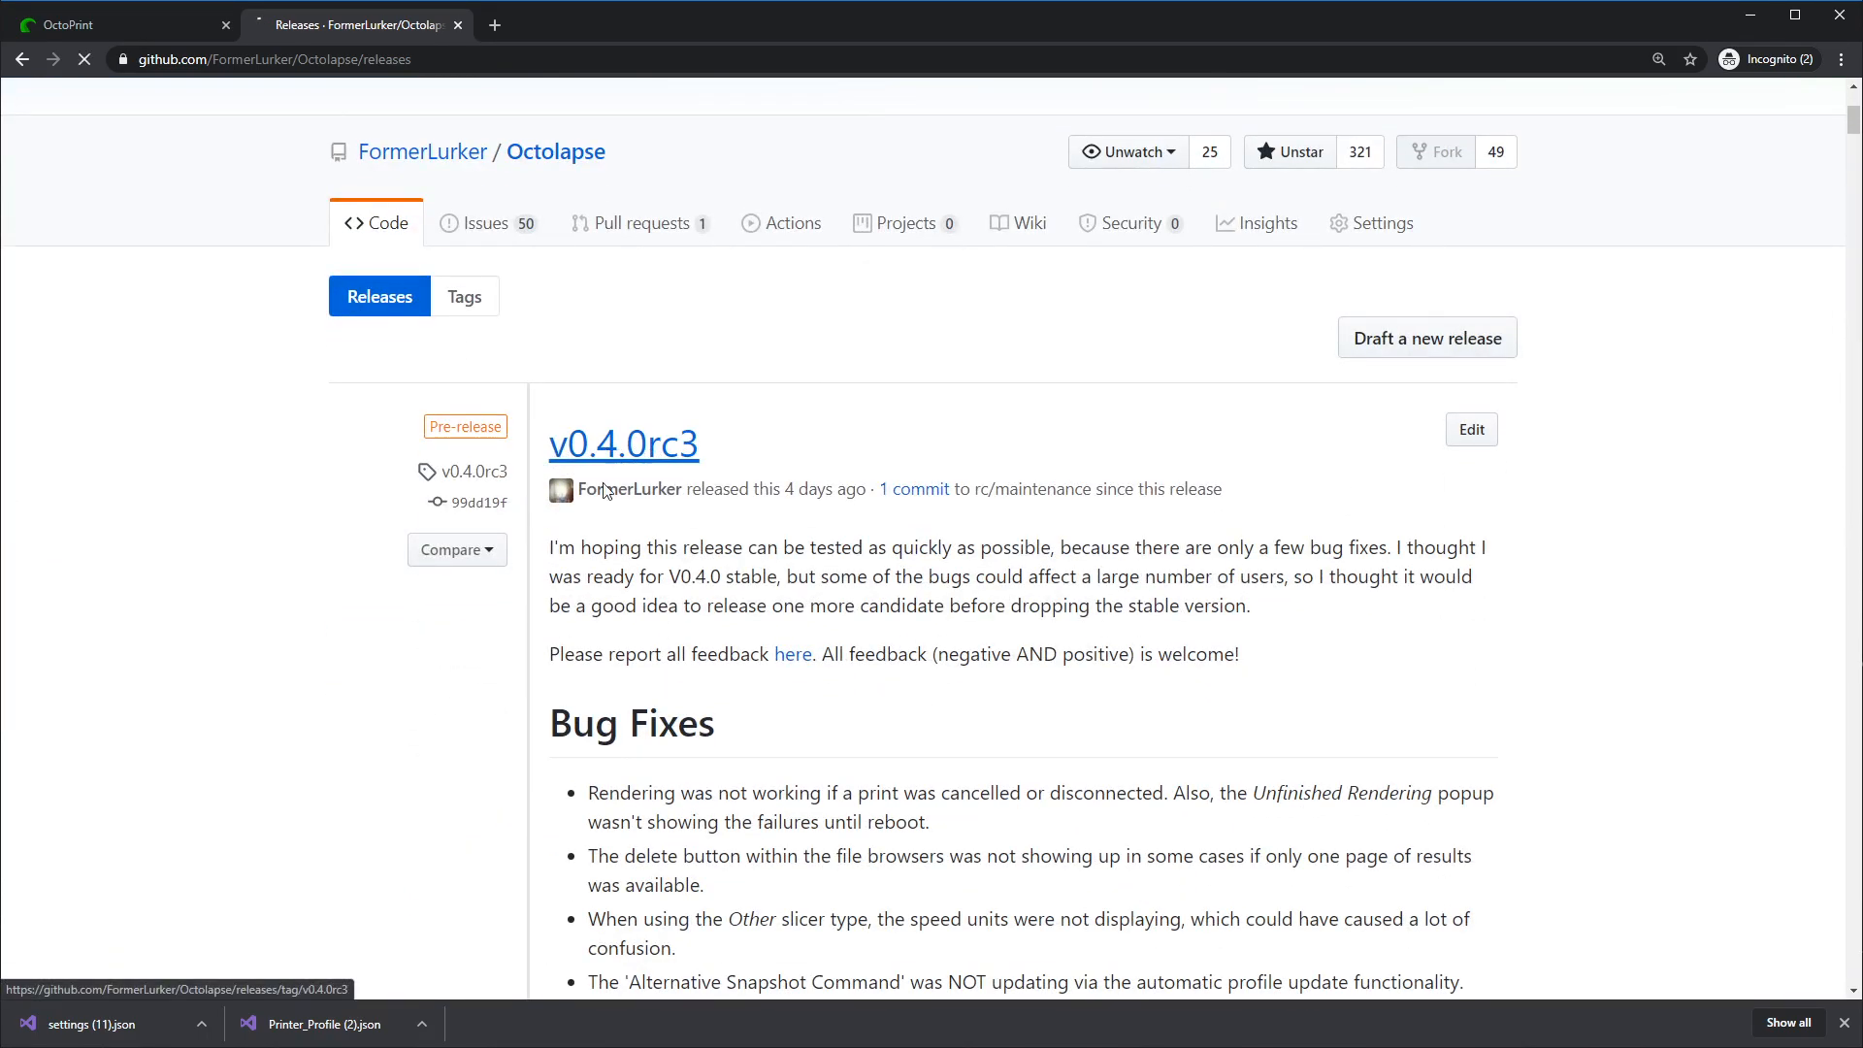
scroll(1043, 795, down, 15)
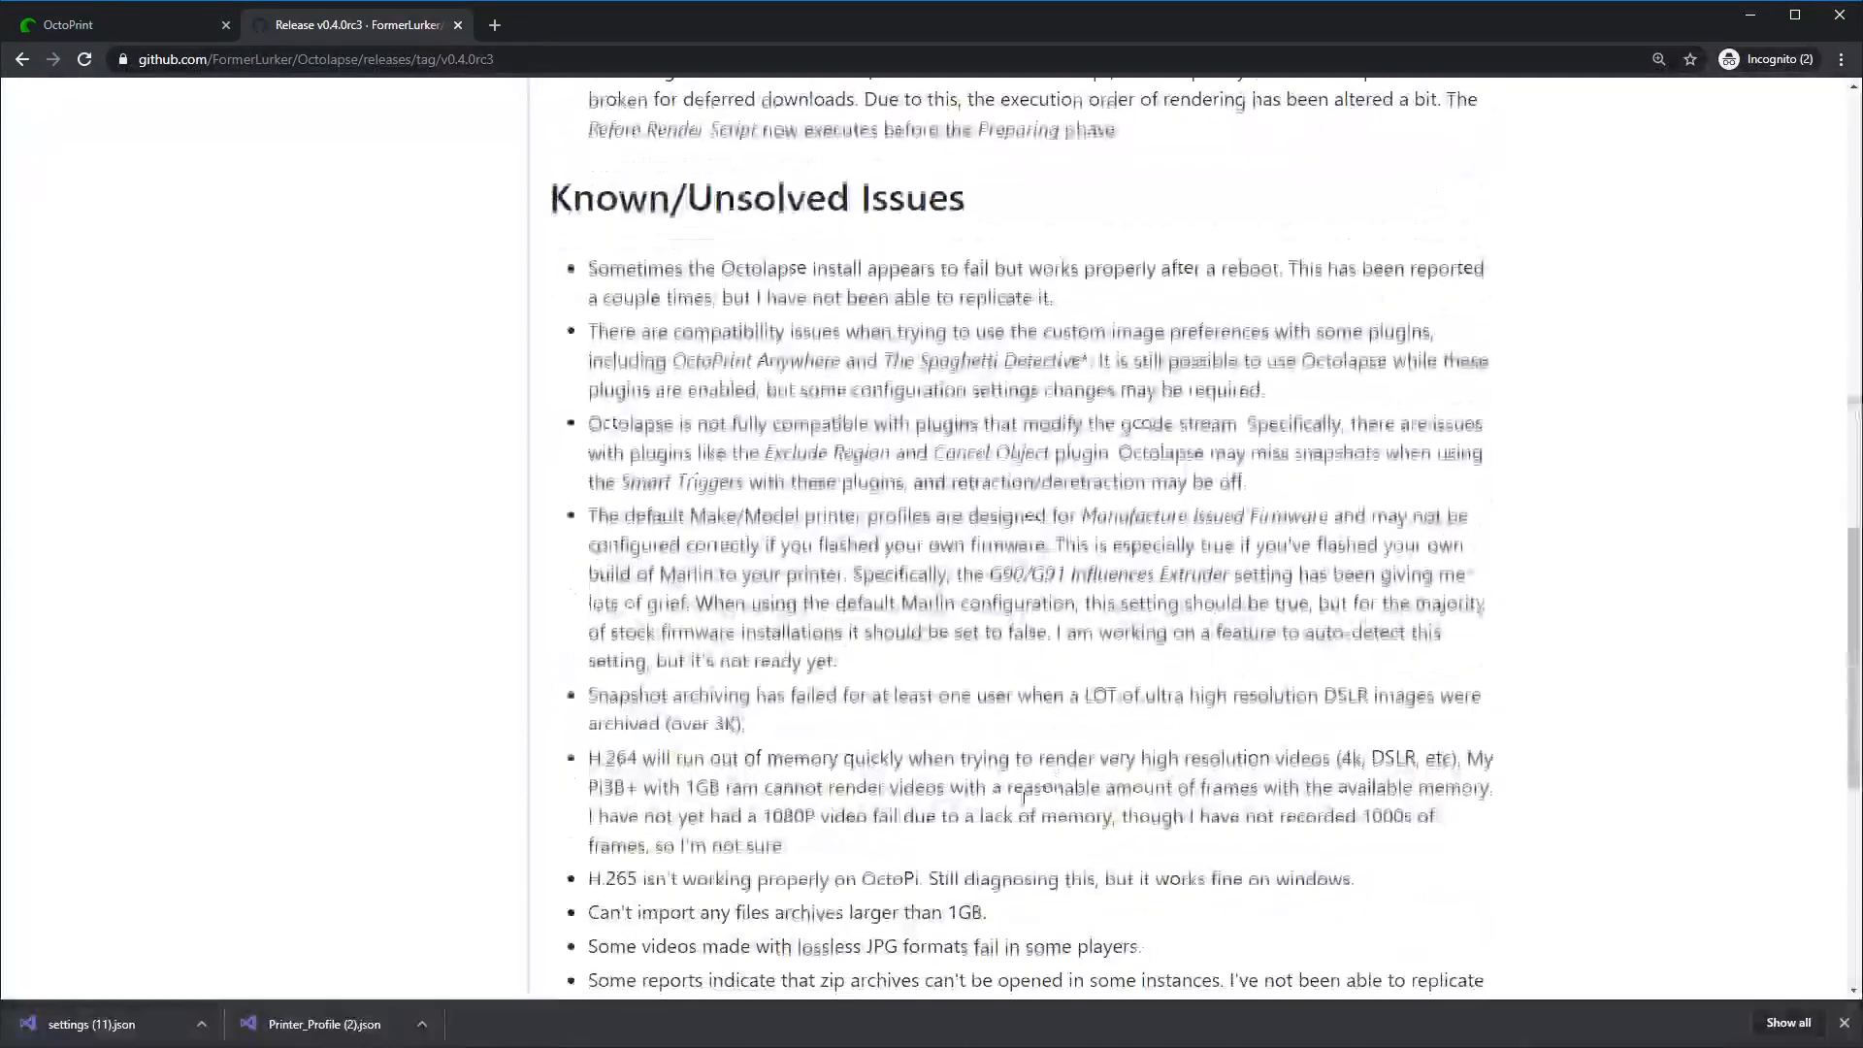
- Review the v0.4.0rc3 release notes again, covering the Bug Fixes and Known/Unsolved Issues sections
scroll(819, 774, down, 8)
scroll(761, 753, up, 16)
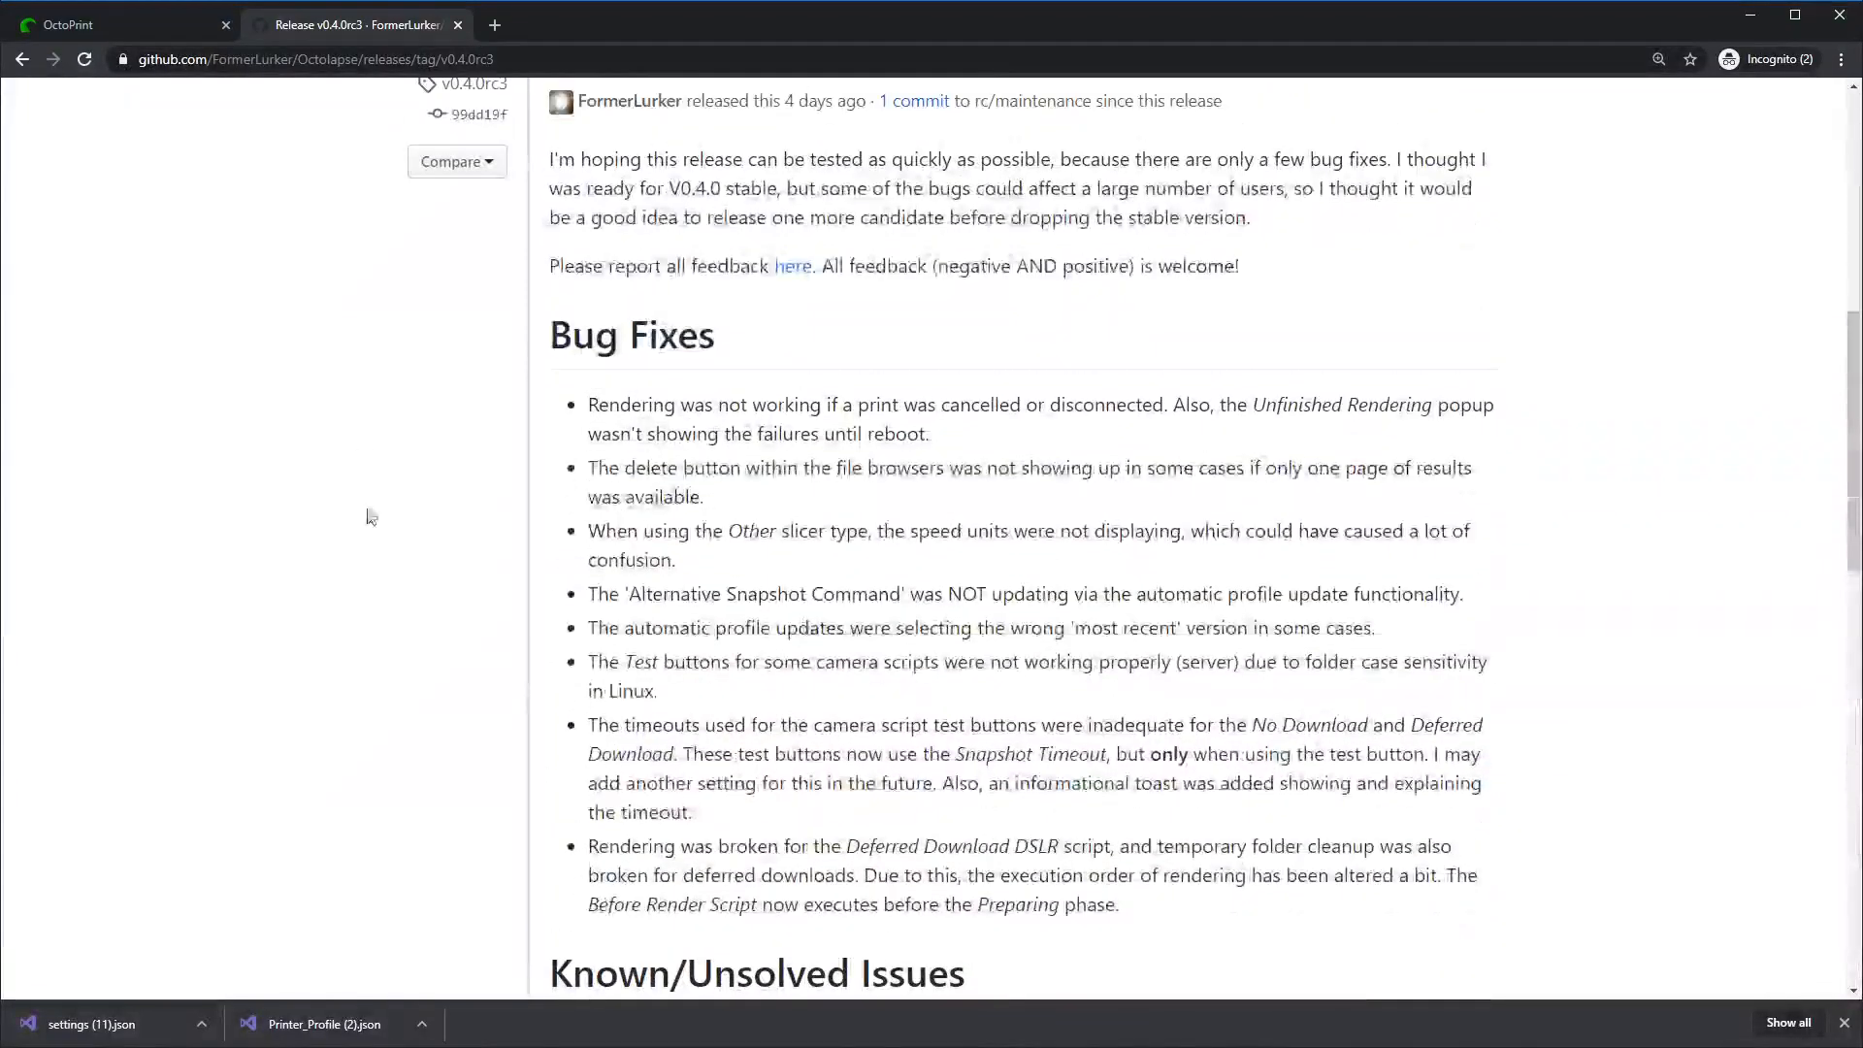
scroll(628, 429, down, 3)
scroll(627, 429, up, 1)
scroll(602, 582, down, 4)
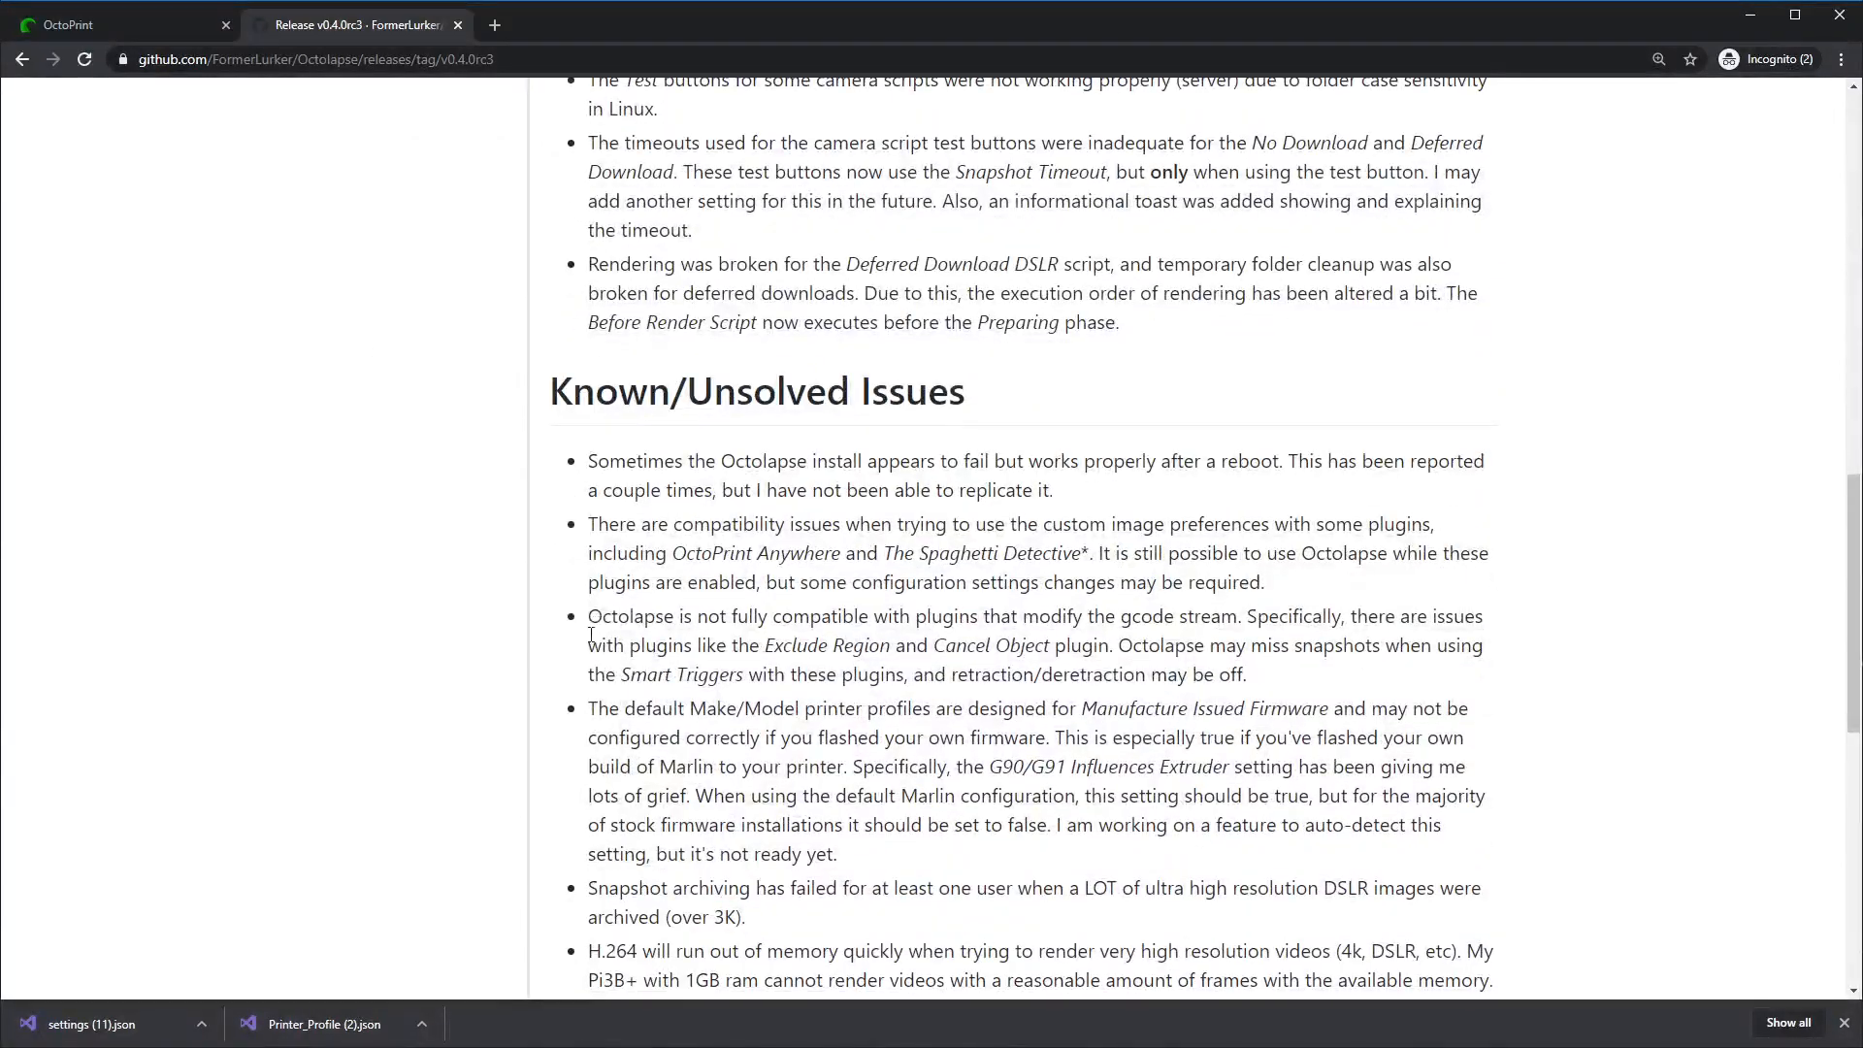
scroll(607, 582, up, 5)
scroll(713, 388, up, 4)
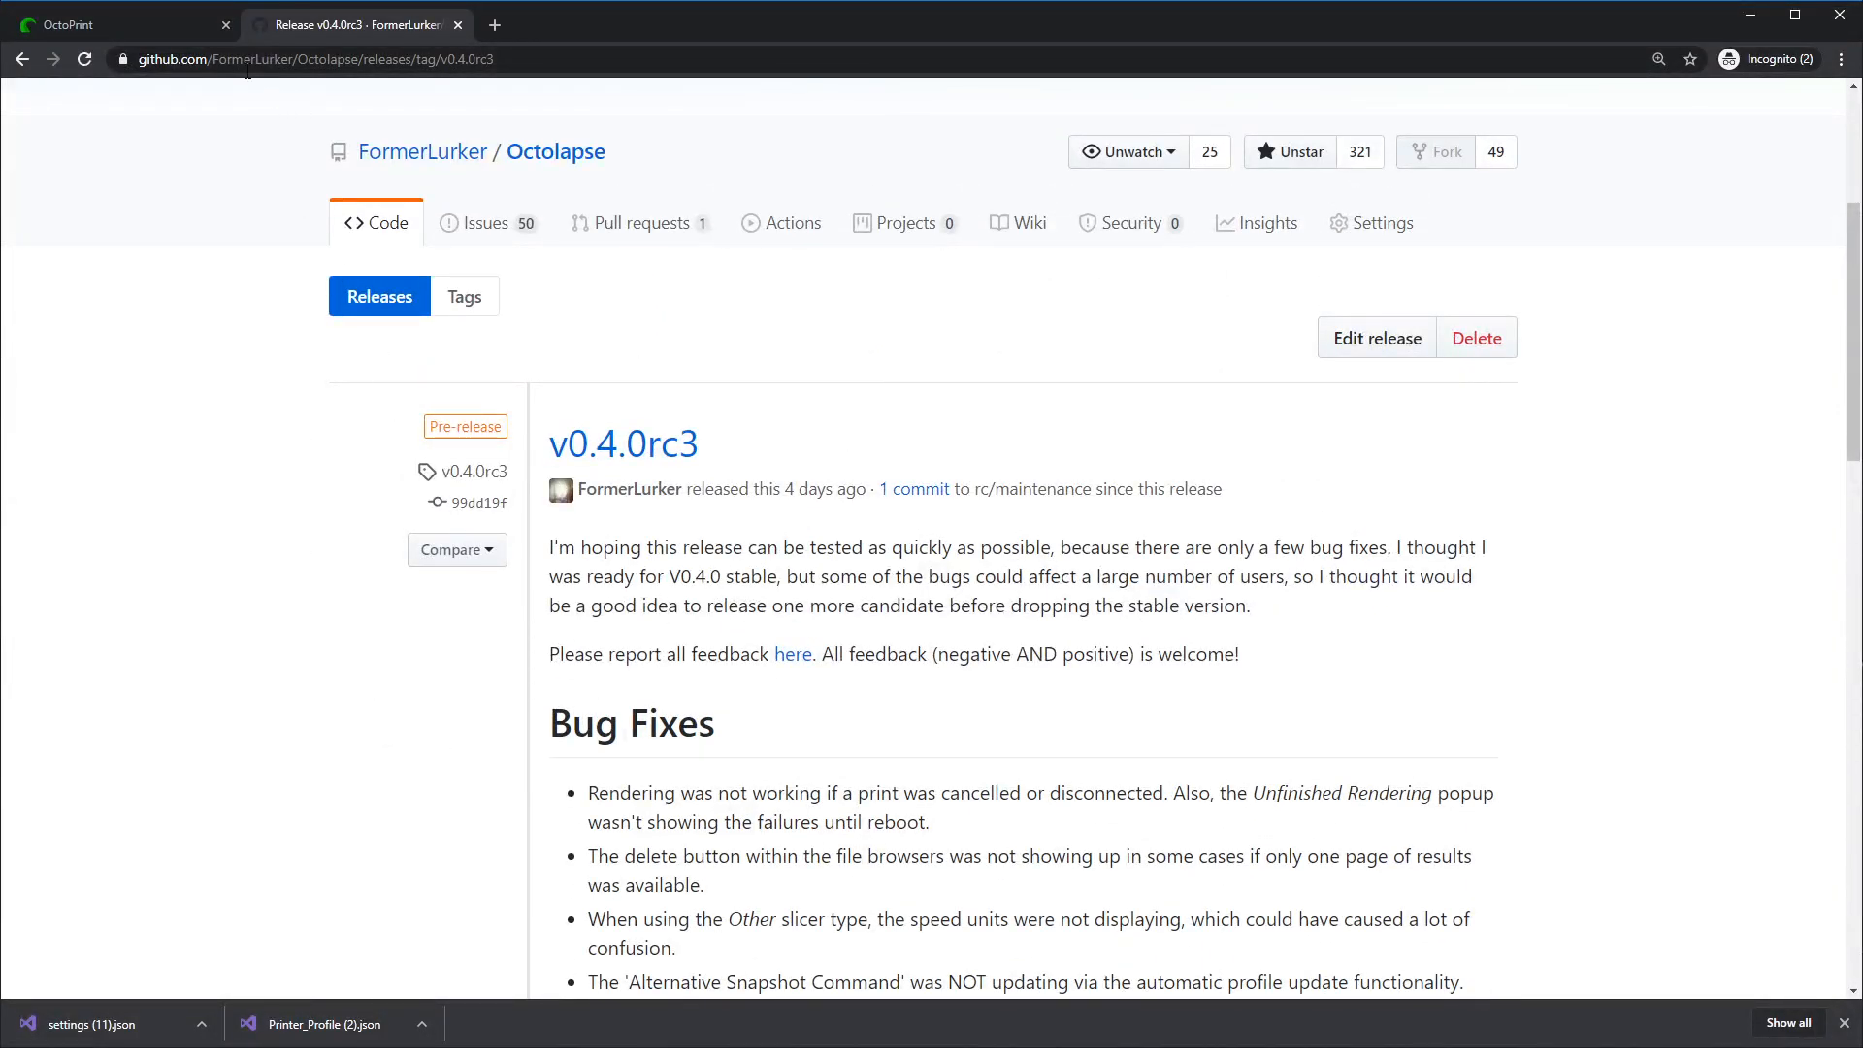
- Return to the OctoPrint page and collapse the Current Run Configuration section
click(163, 27)
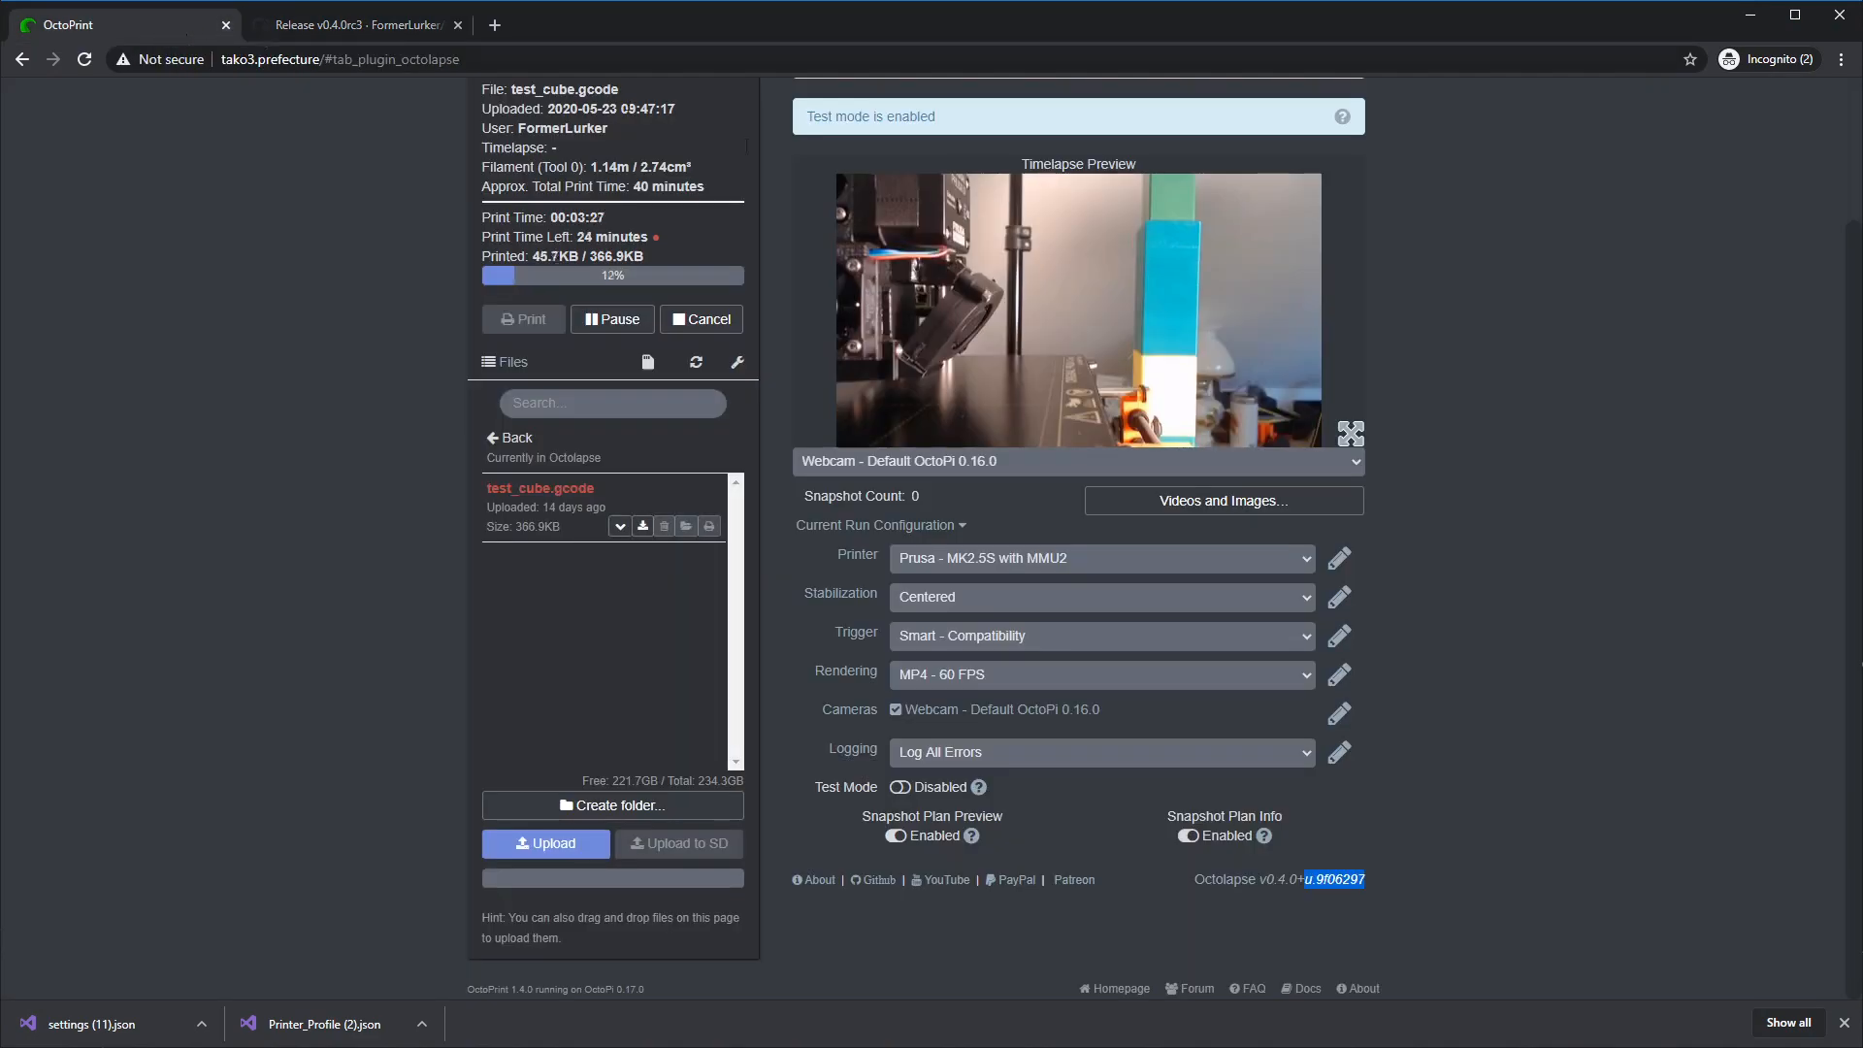
click(849, 525)
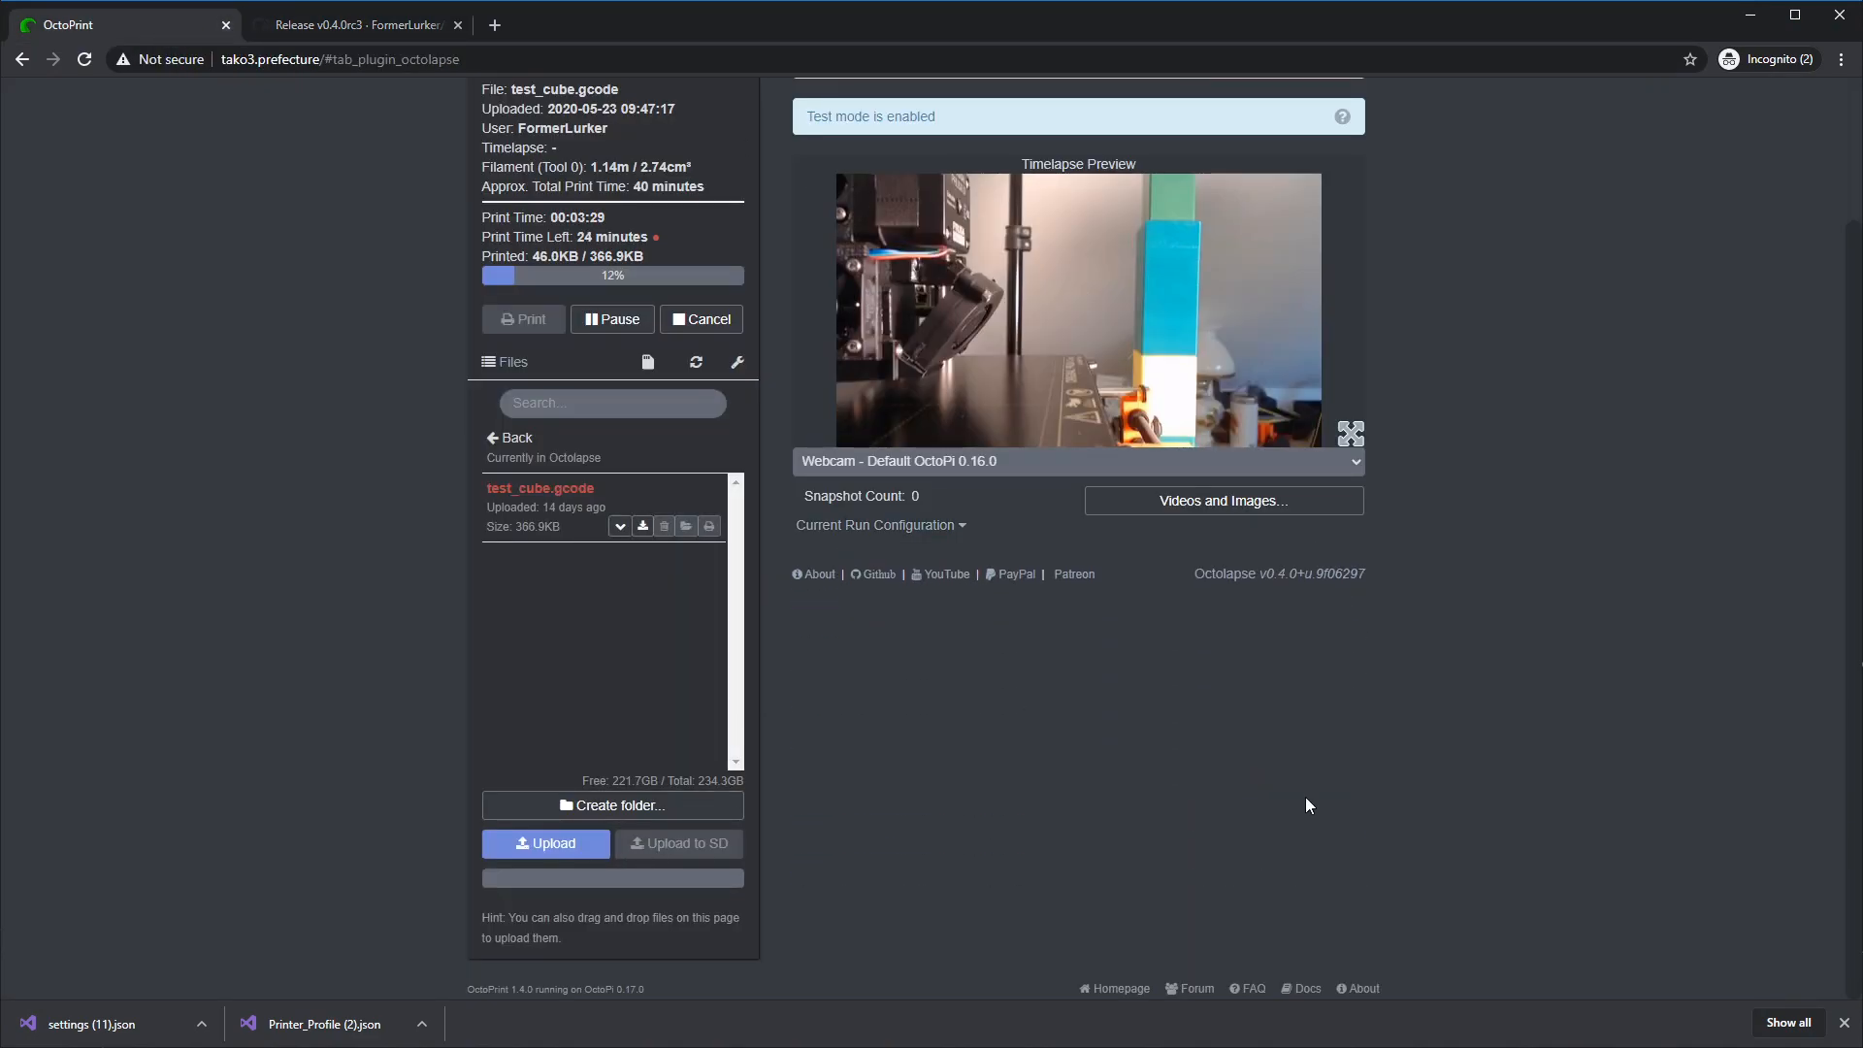
- Open Octolapse's About page and look through the list of thanked patrons
click(816, 576)
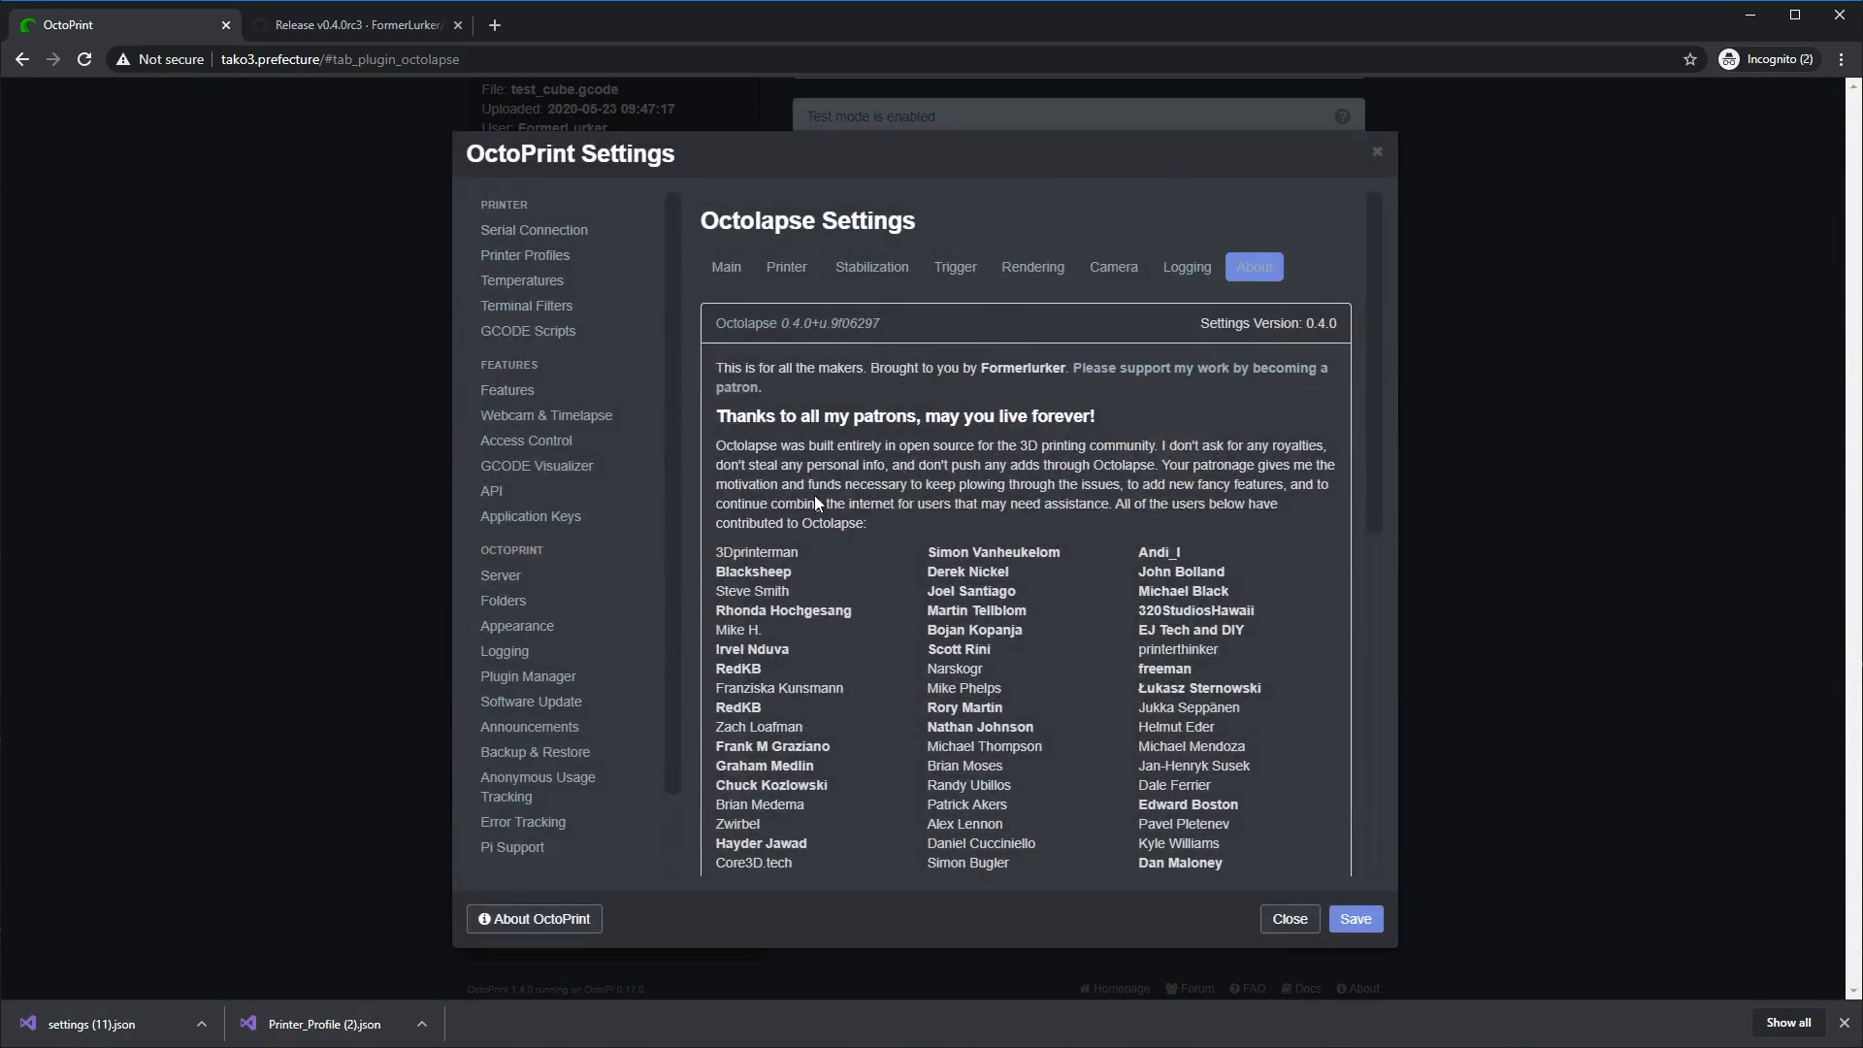
scroll(766, 590, down, 1)
drag(721, 452, 1219, 582)
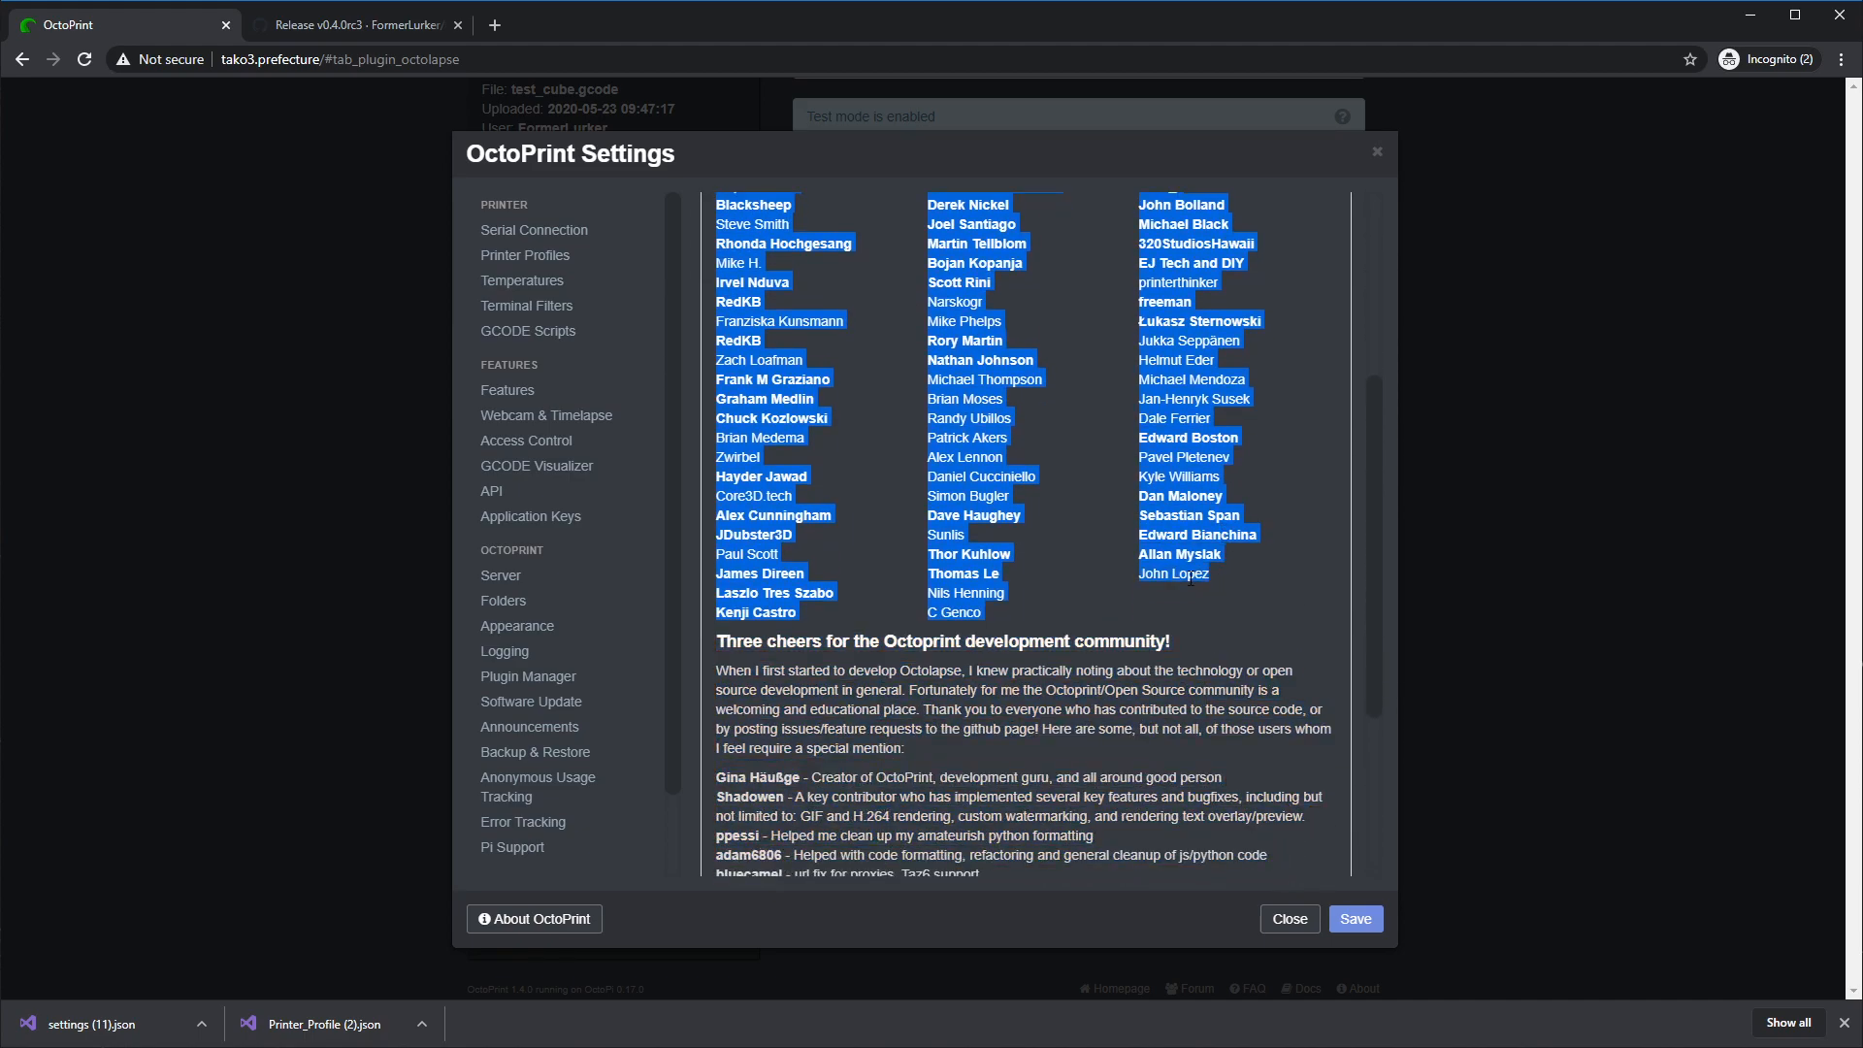
scroll(1025, 654, up, 1)
scroll(1017, 657, down, 3)
scroll(1009, 660, down, 1)
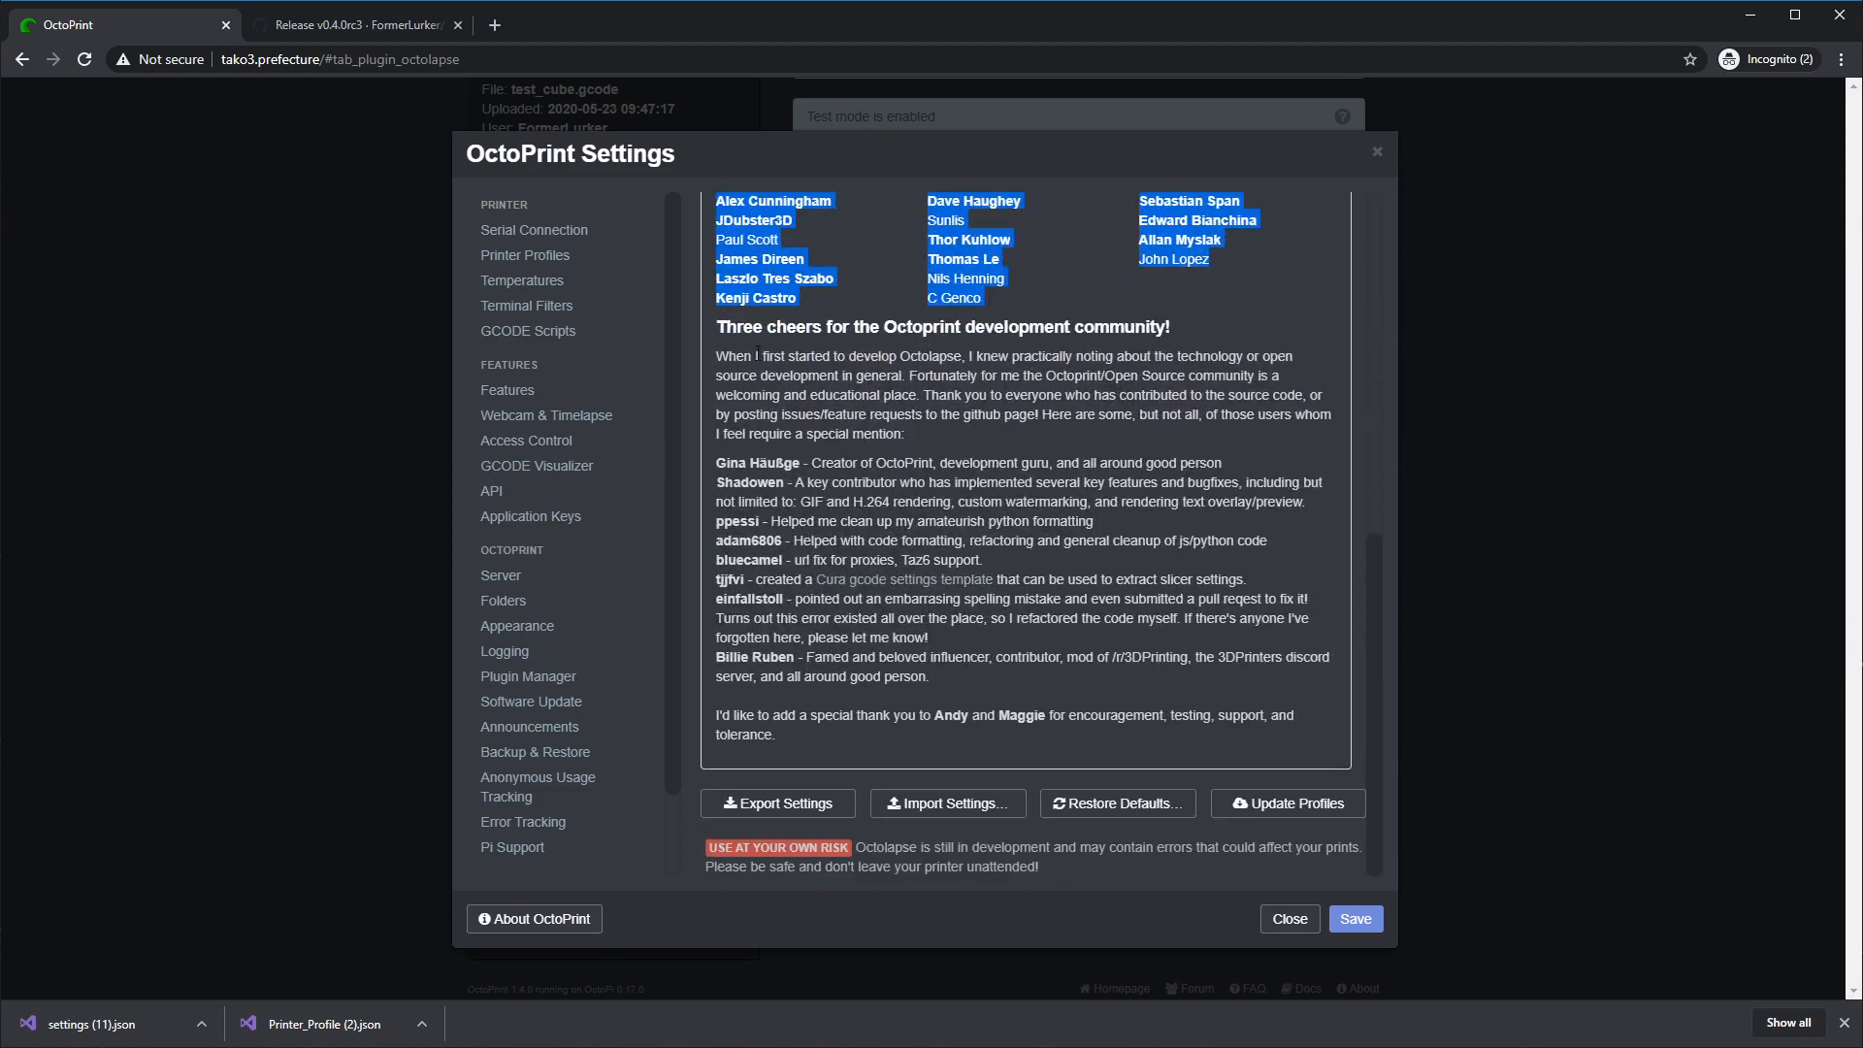
- Read the credits for the OctoPrint development community on the About page and close the settings
drag(718, 463, 747, 463)
click(882, 547)
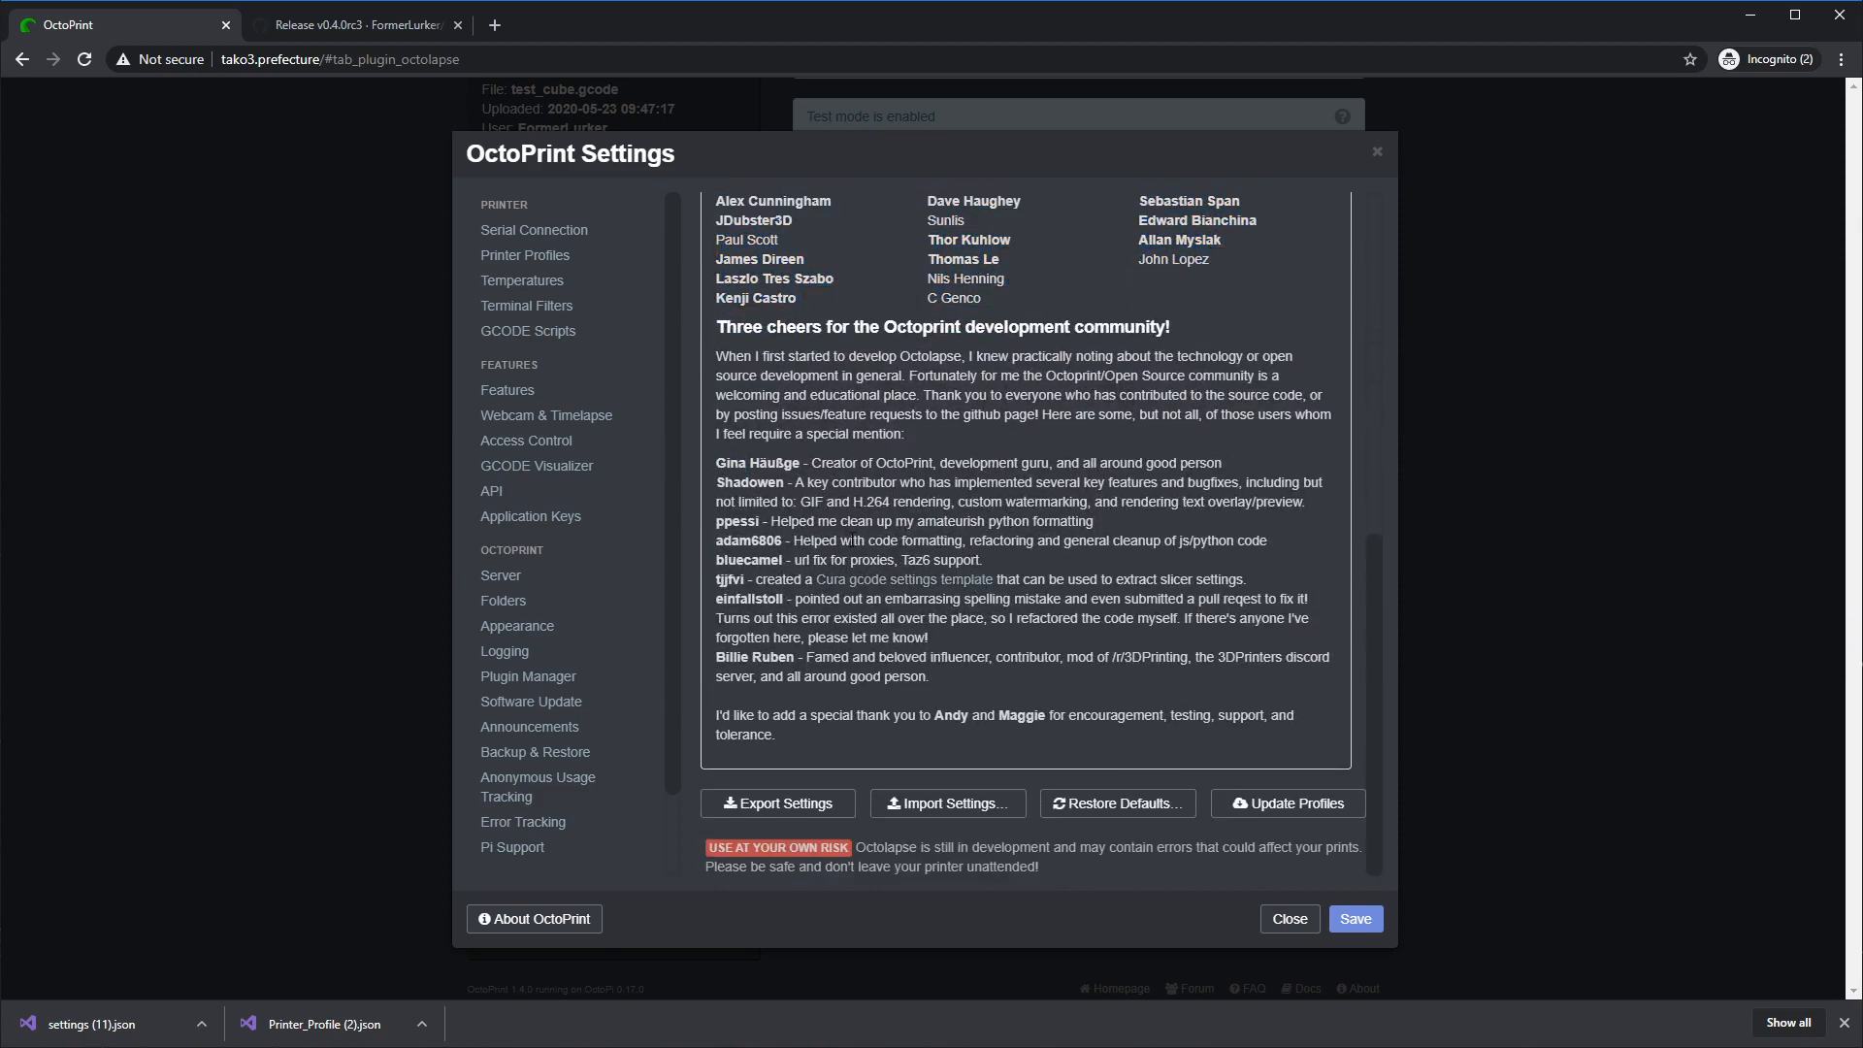
drag(719, 463, 789, 465)
click(768, 541)
drag(719, 489, 841, 502)
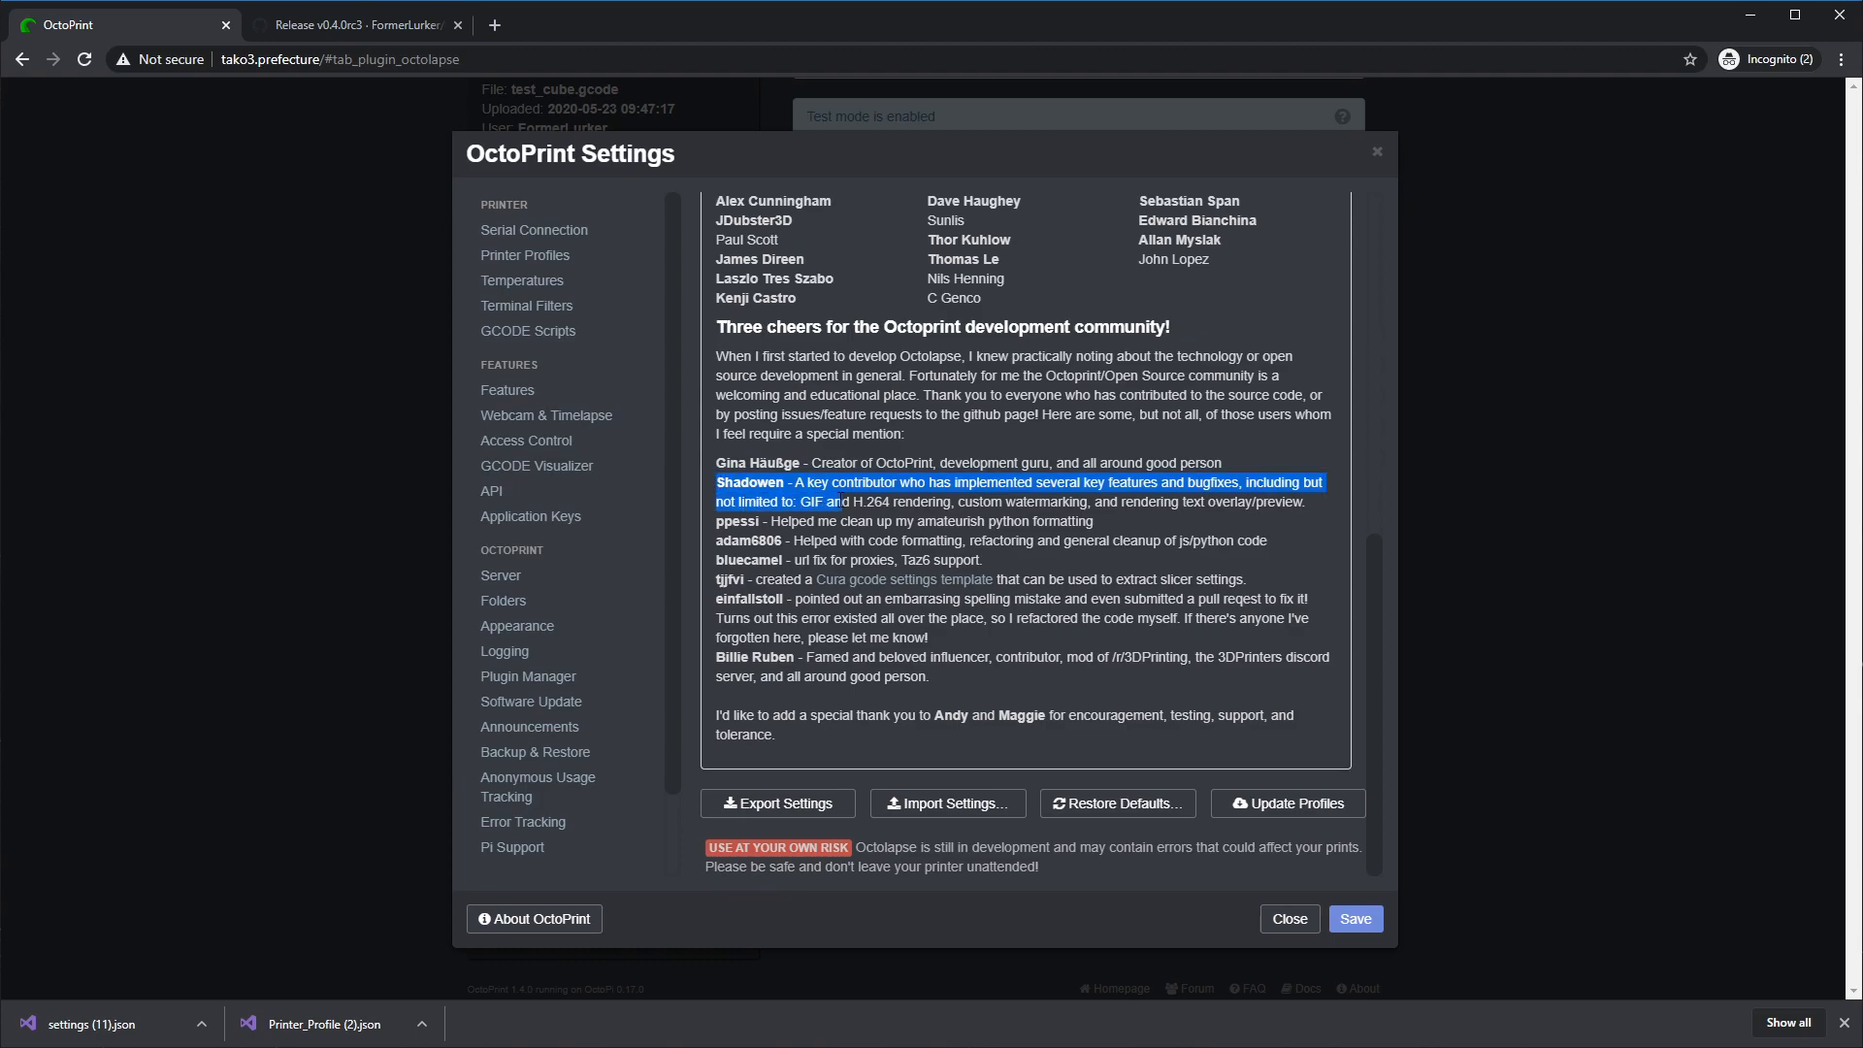
click(734, 522)
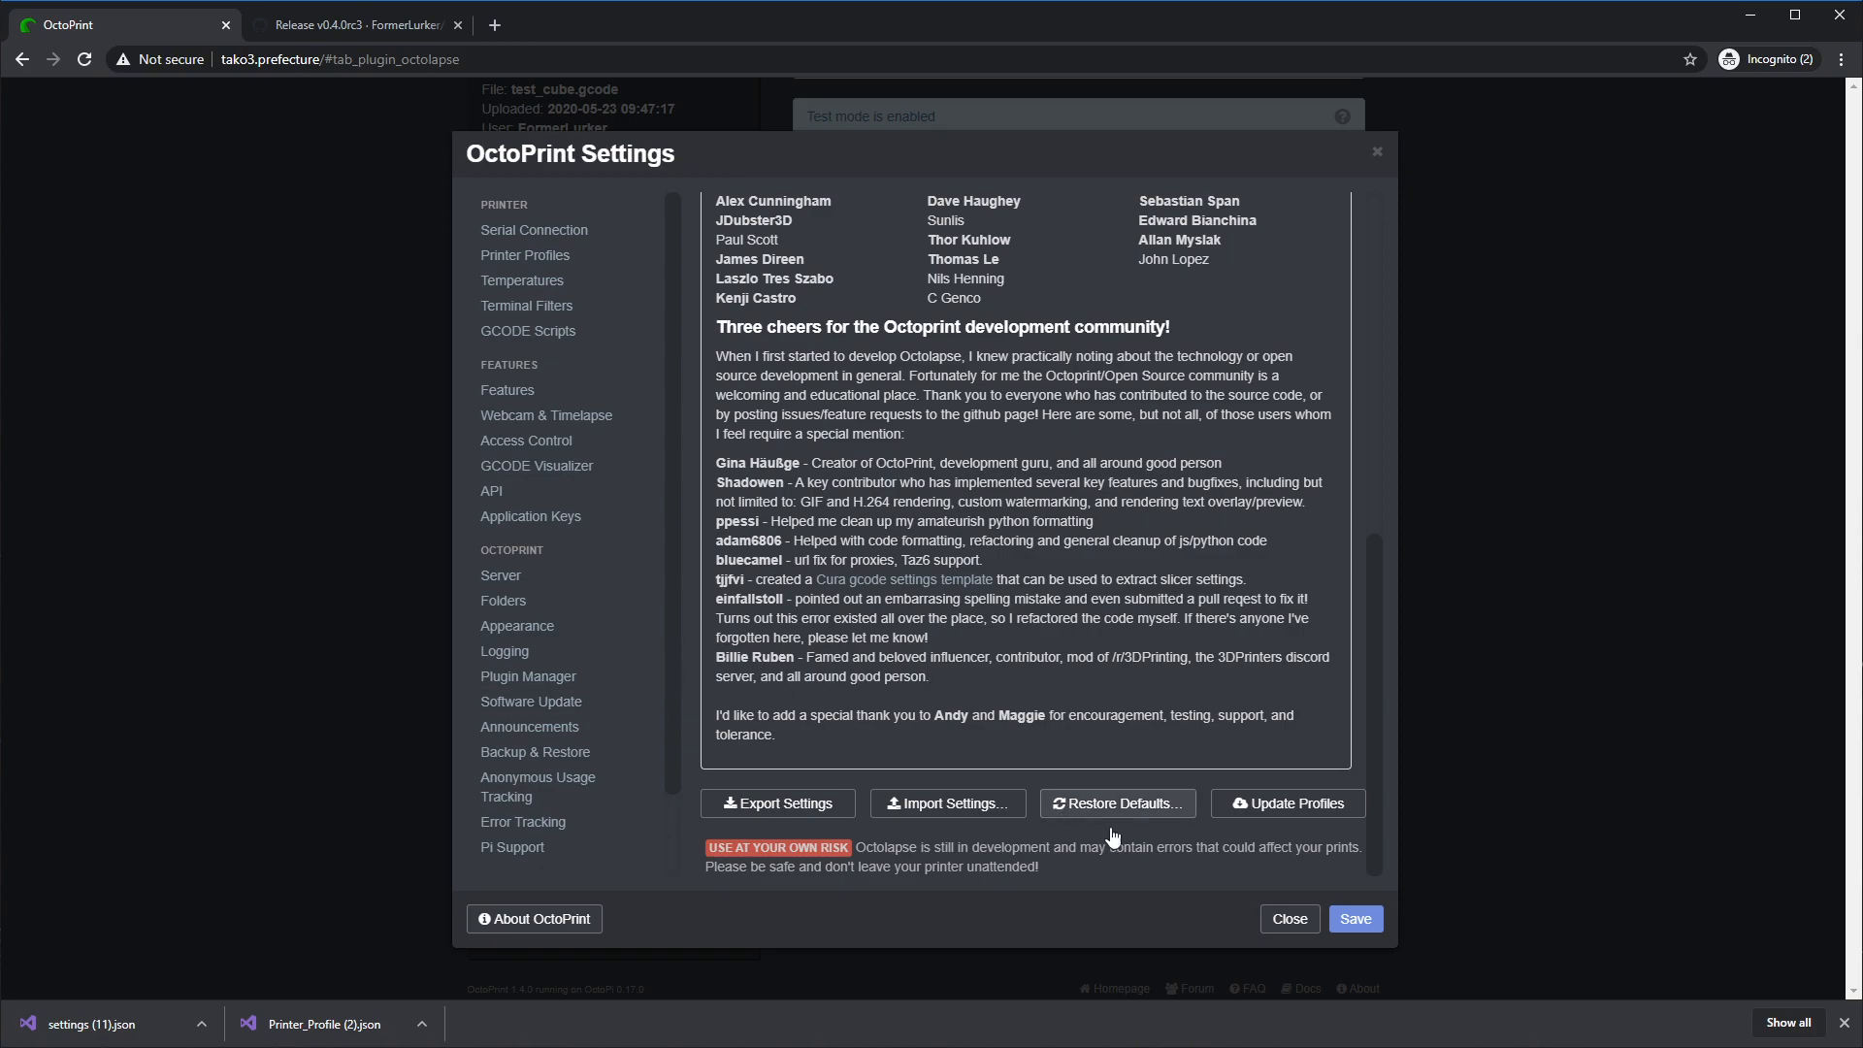
click(1292, 919)
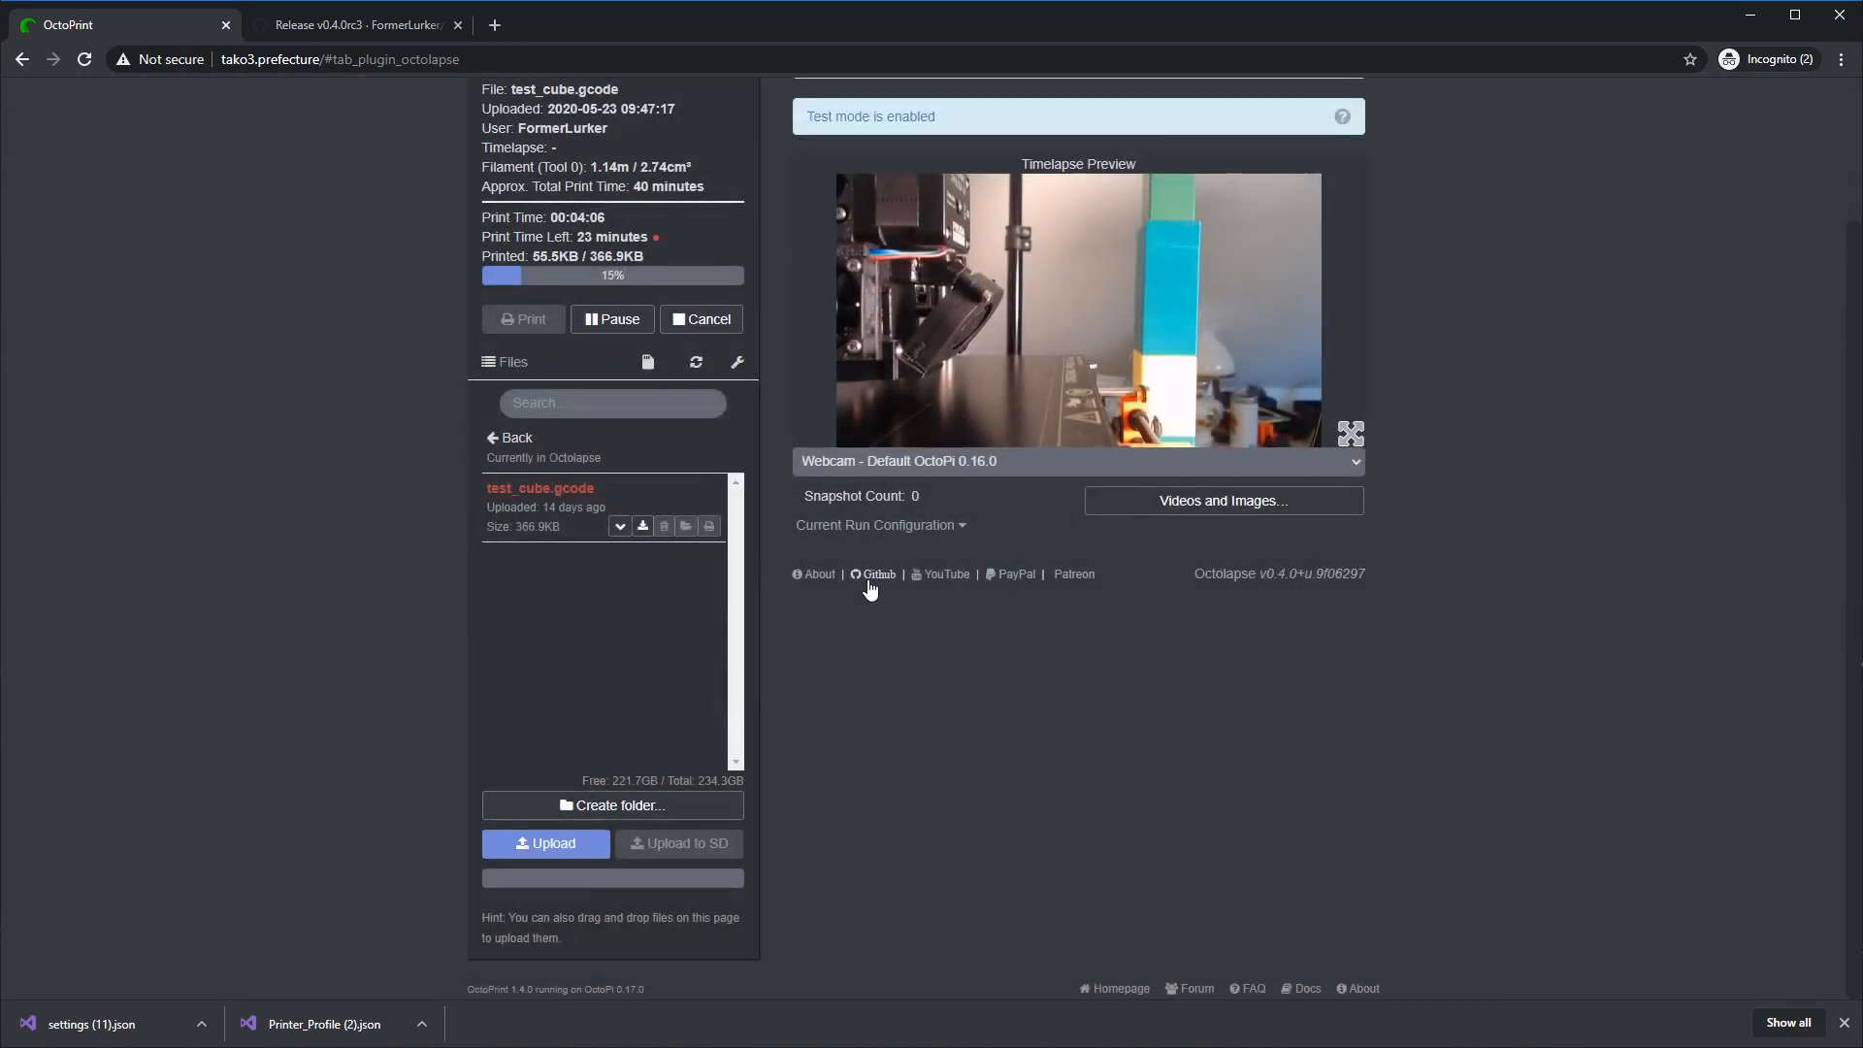
- Open Octolapse's Github link in a new browser tab and view the developer's profile page
right_click(877, 579)
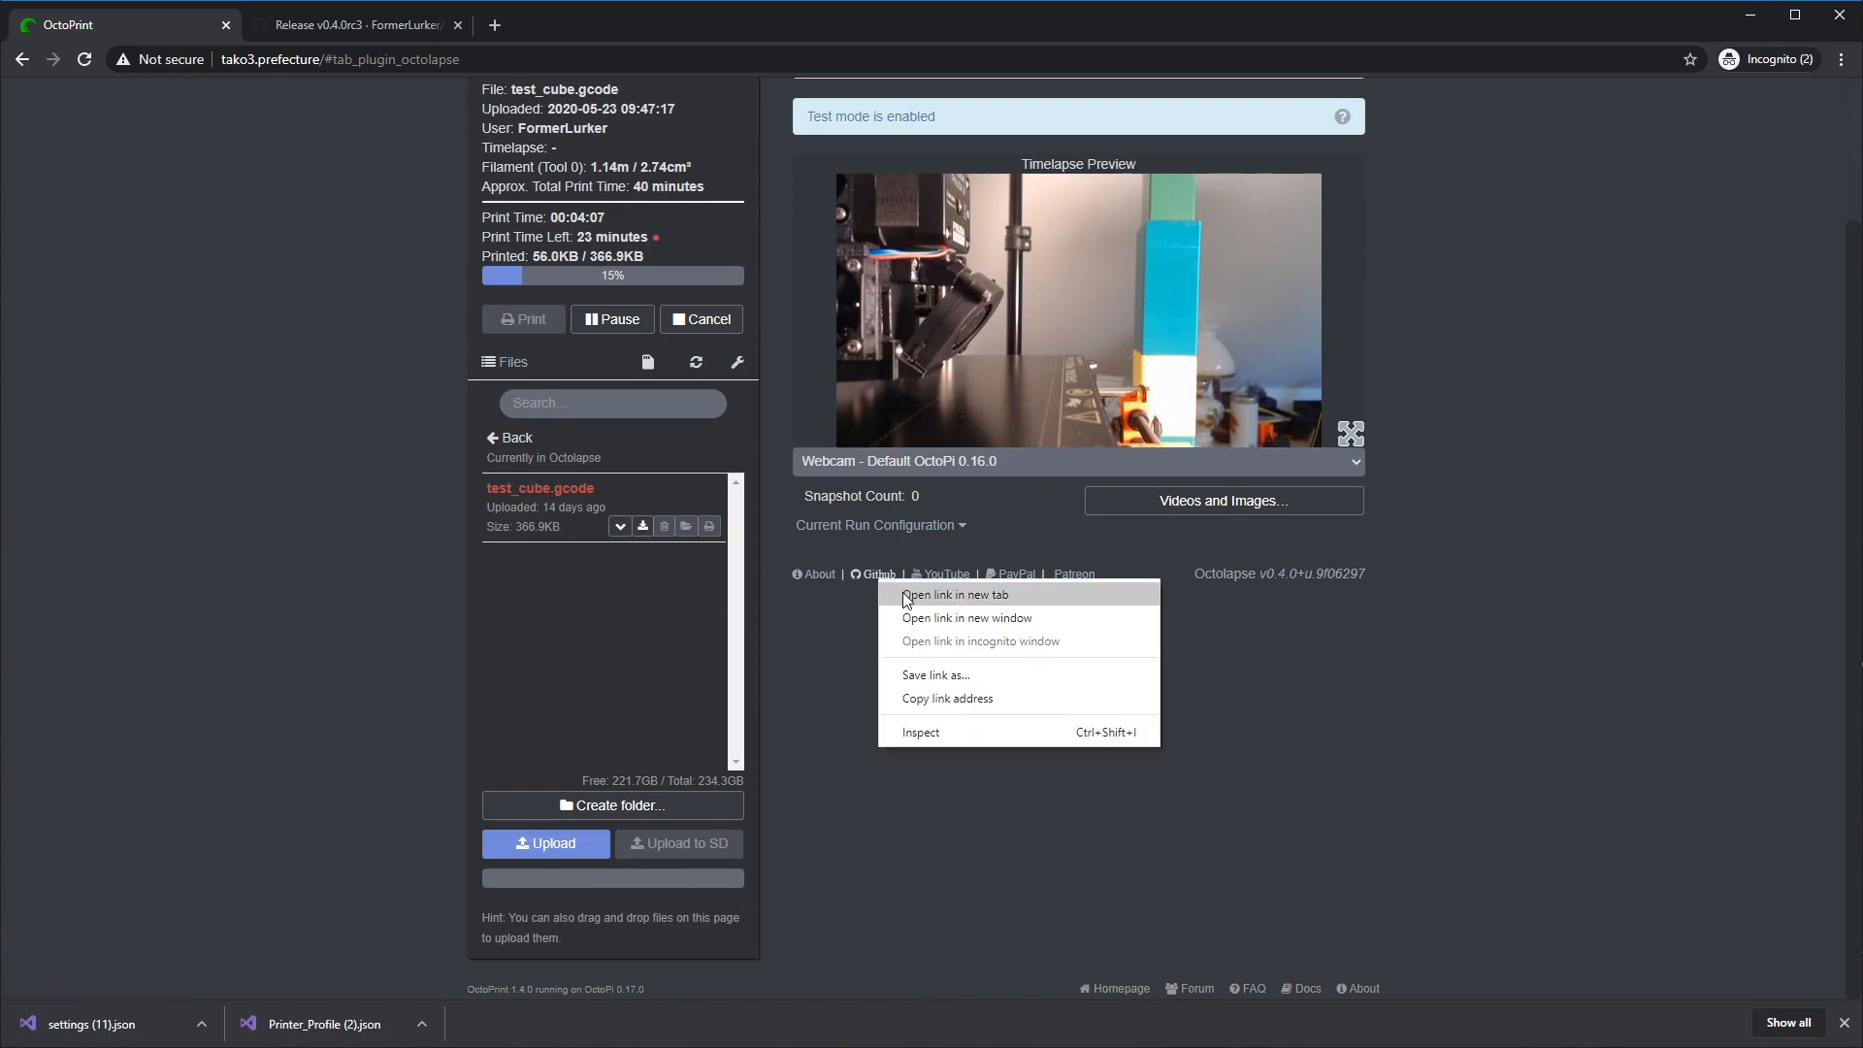
click(906, 594)
click(592, 24)
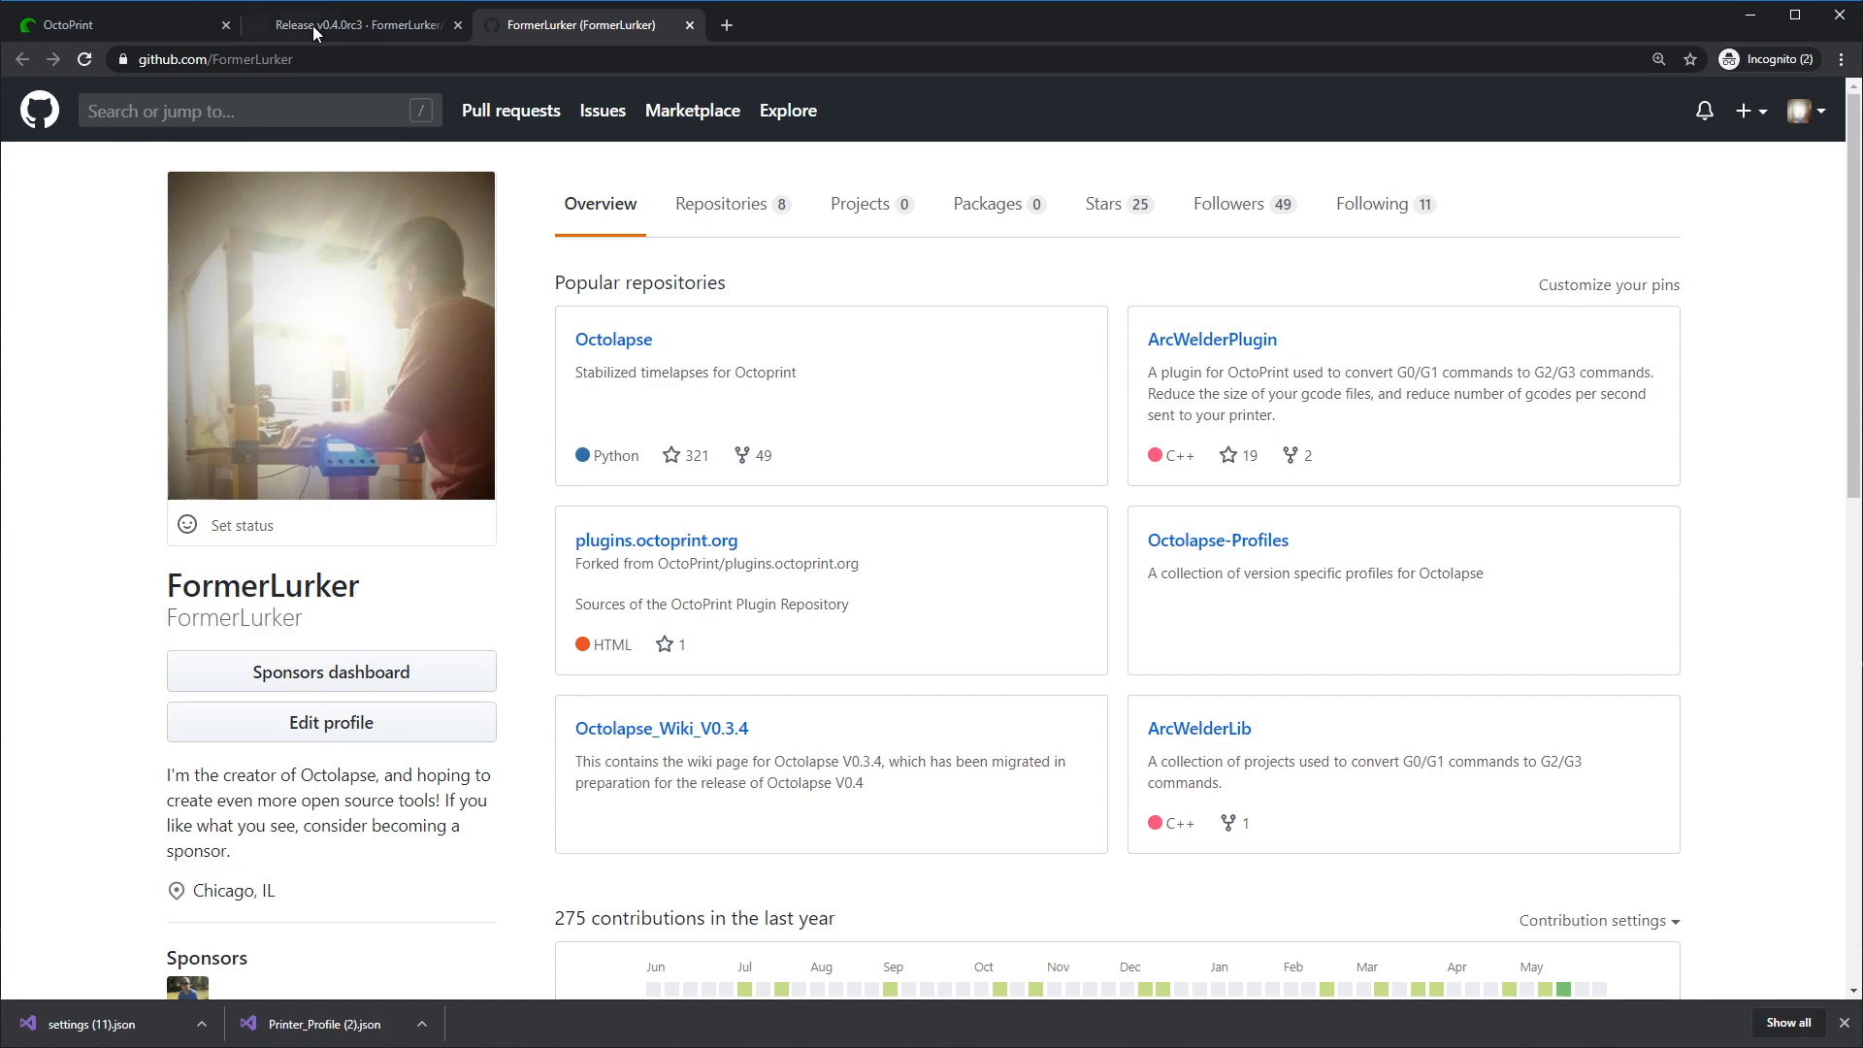
- Return to the OctoPrint page and dismiss the browser's downloads bar
click(349, 27)
click(169, 26)
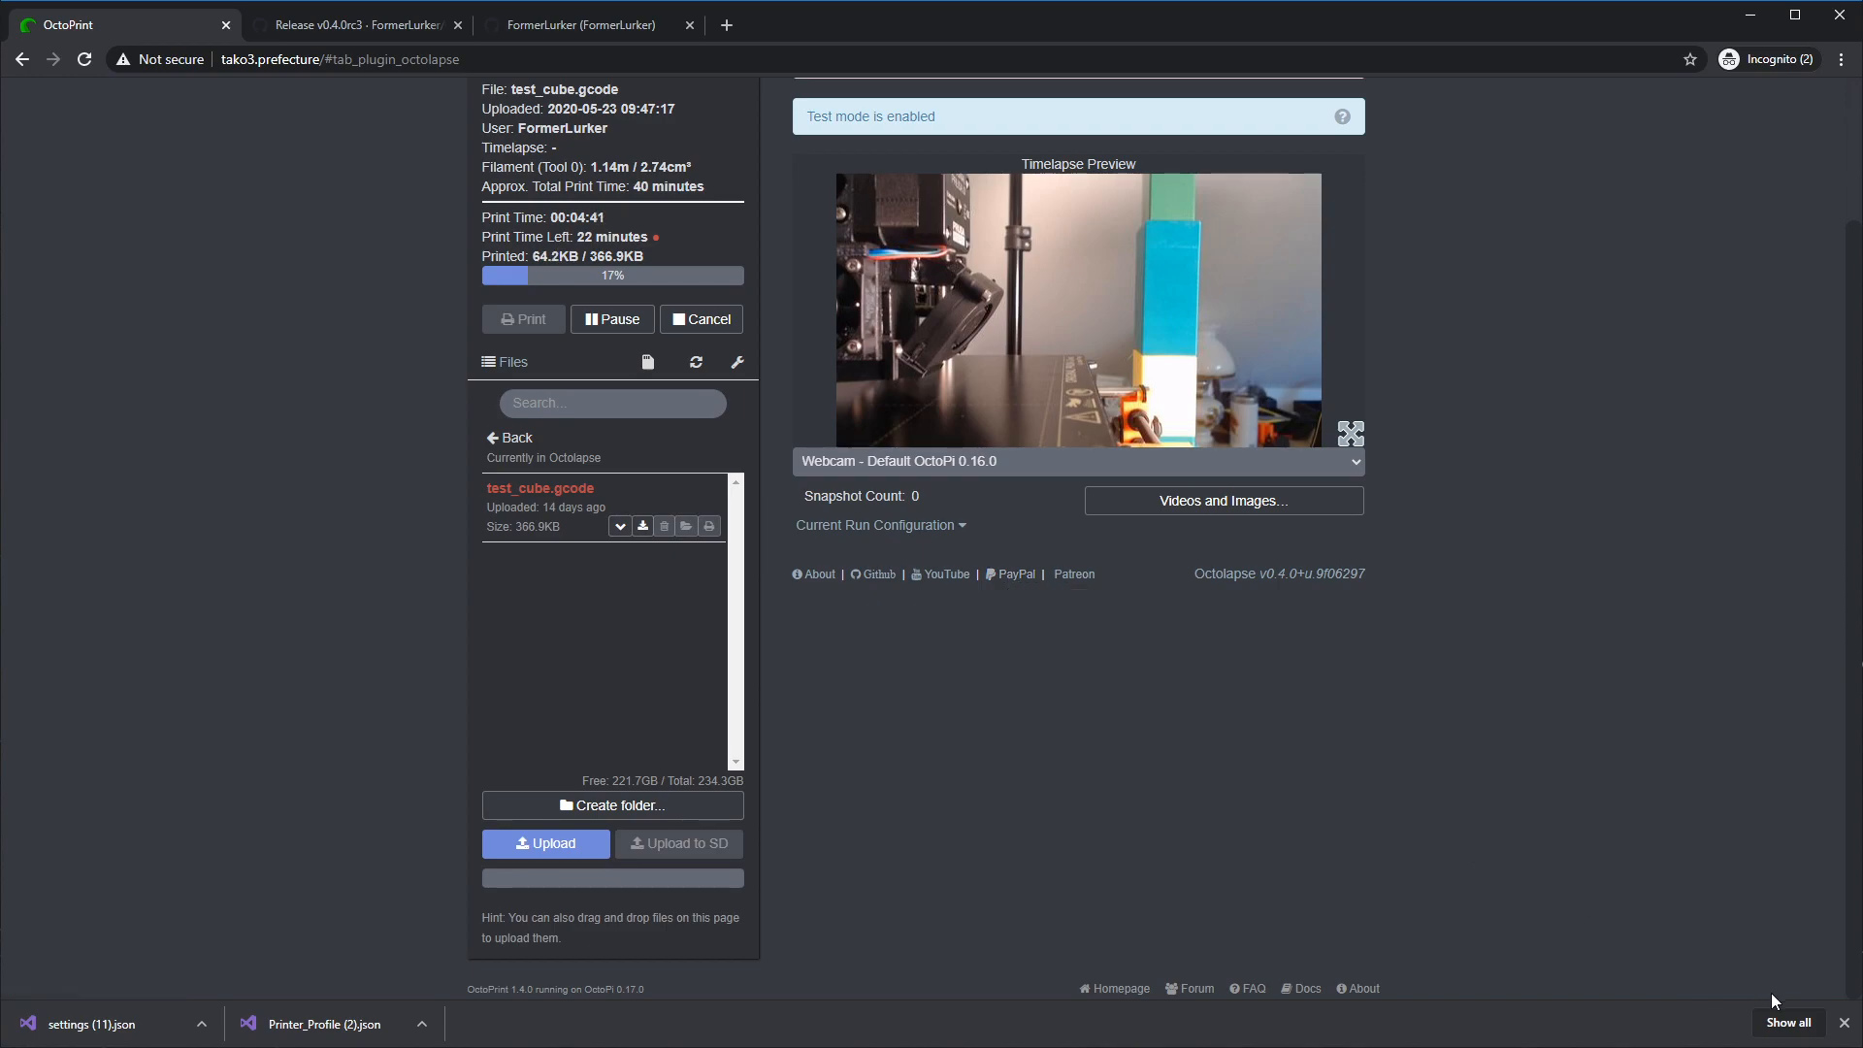
click(1841, 1028)
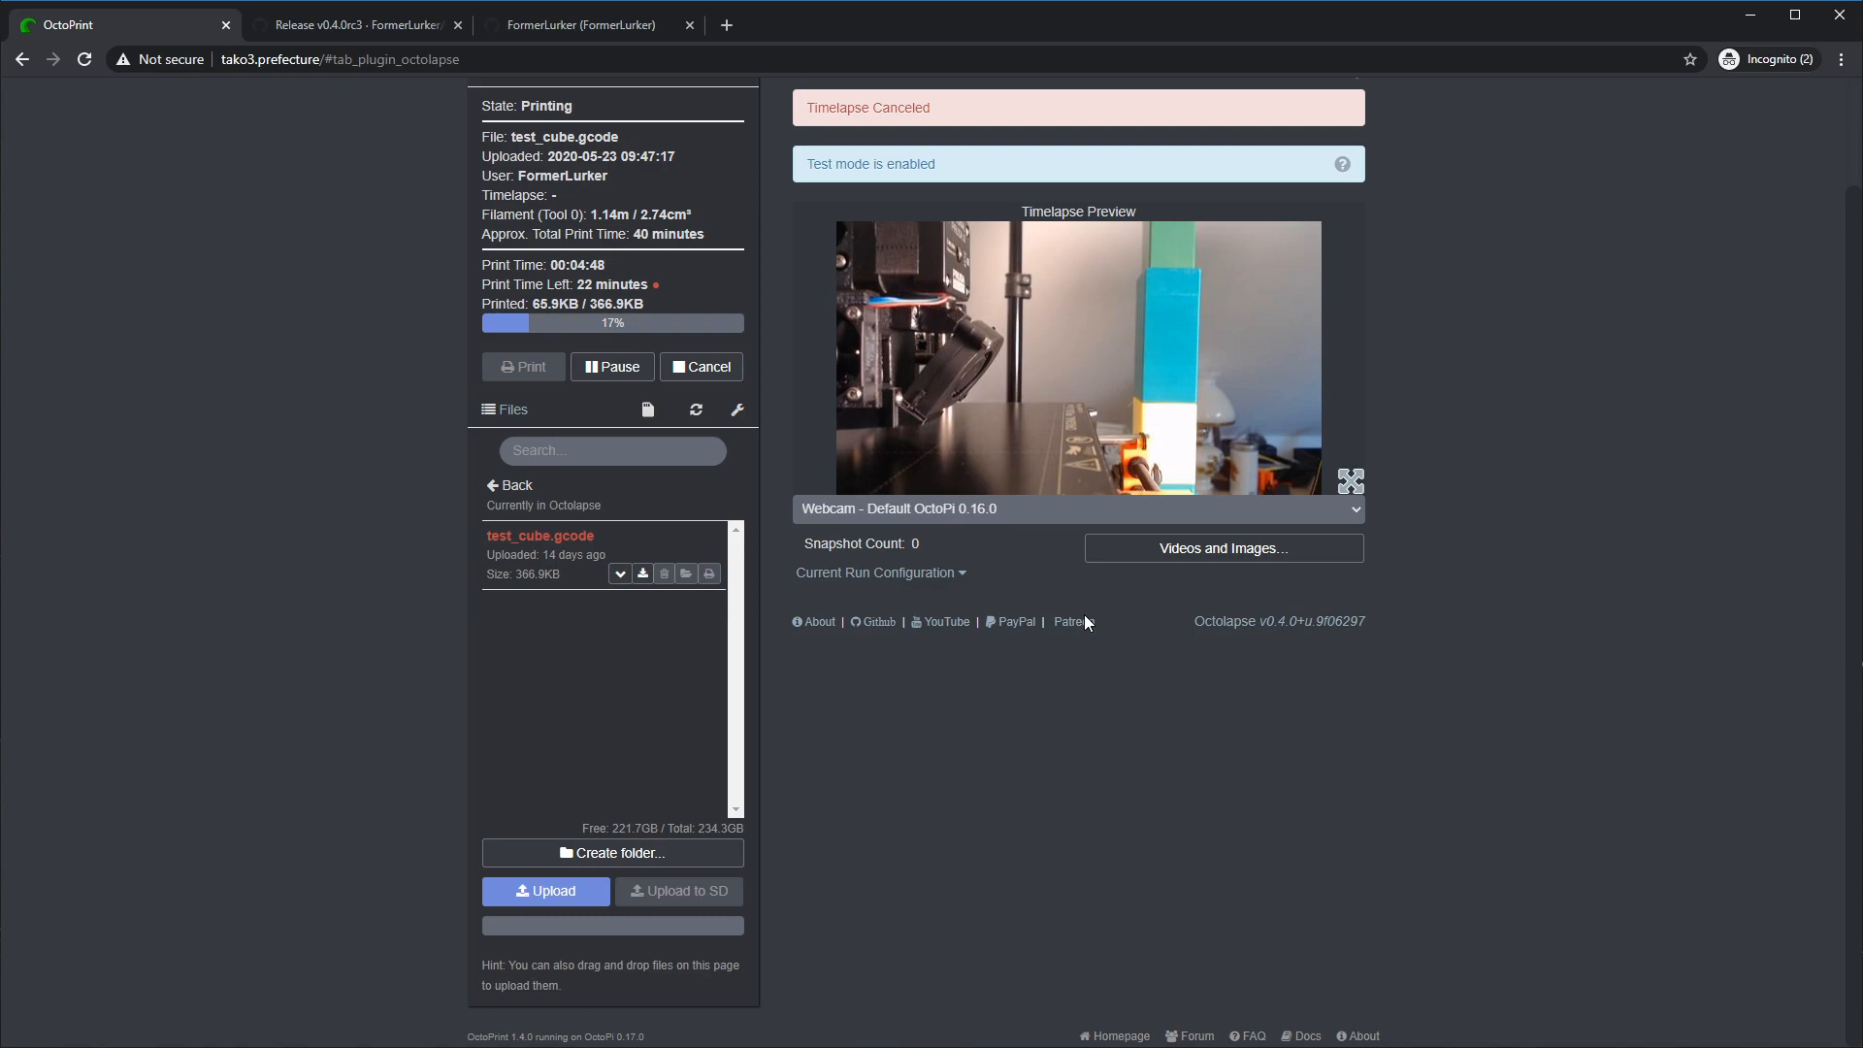
scroll(1162, 804, up, 2)
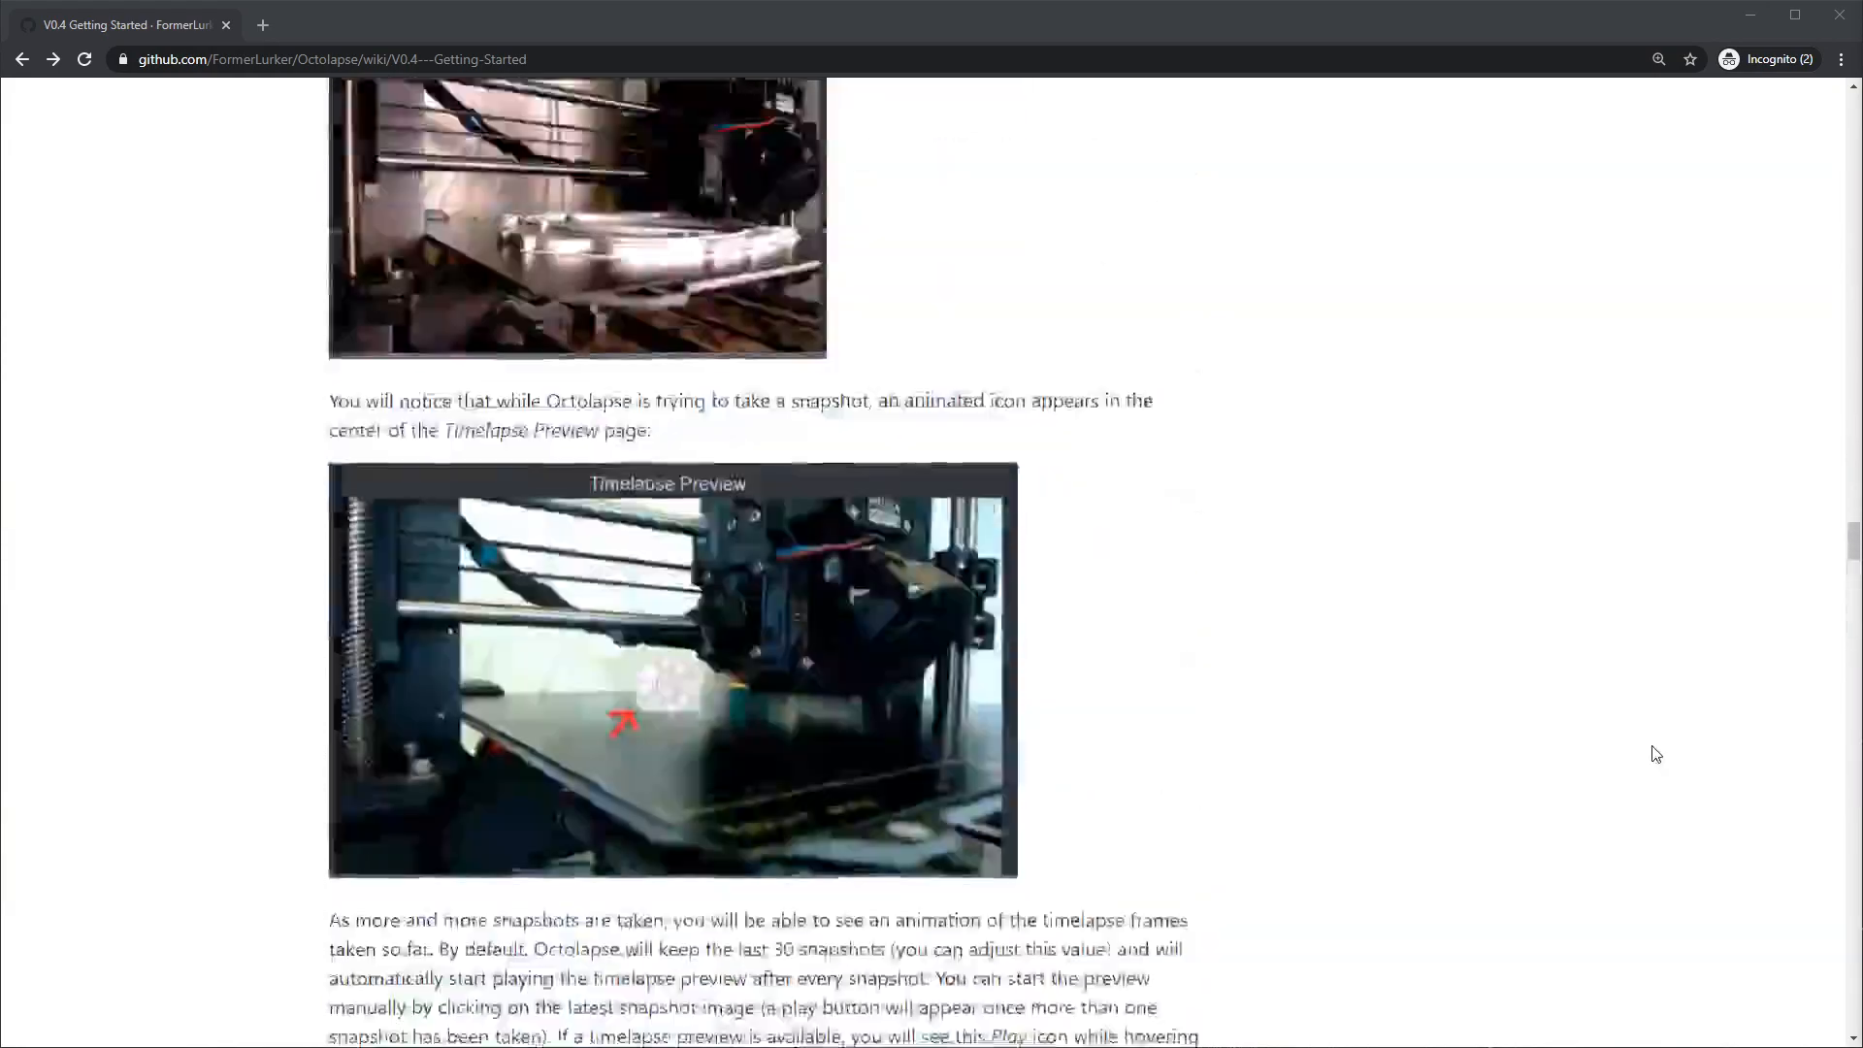
- Open the V0.4 Troubleshooting page from the Octolapse wiki's Getting Started page and read its issue categories through Still Not Working?
scroll(1656, 755, up, 20)
scroll(1610, 690, down, 4)
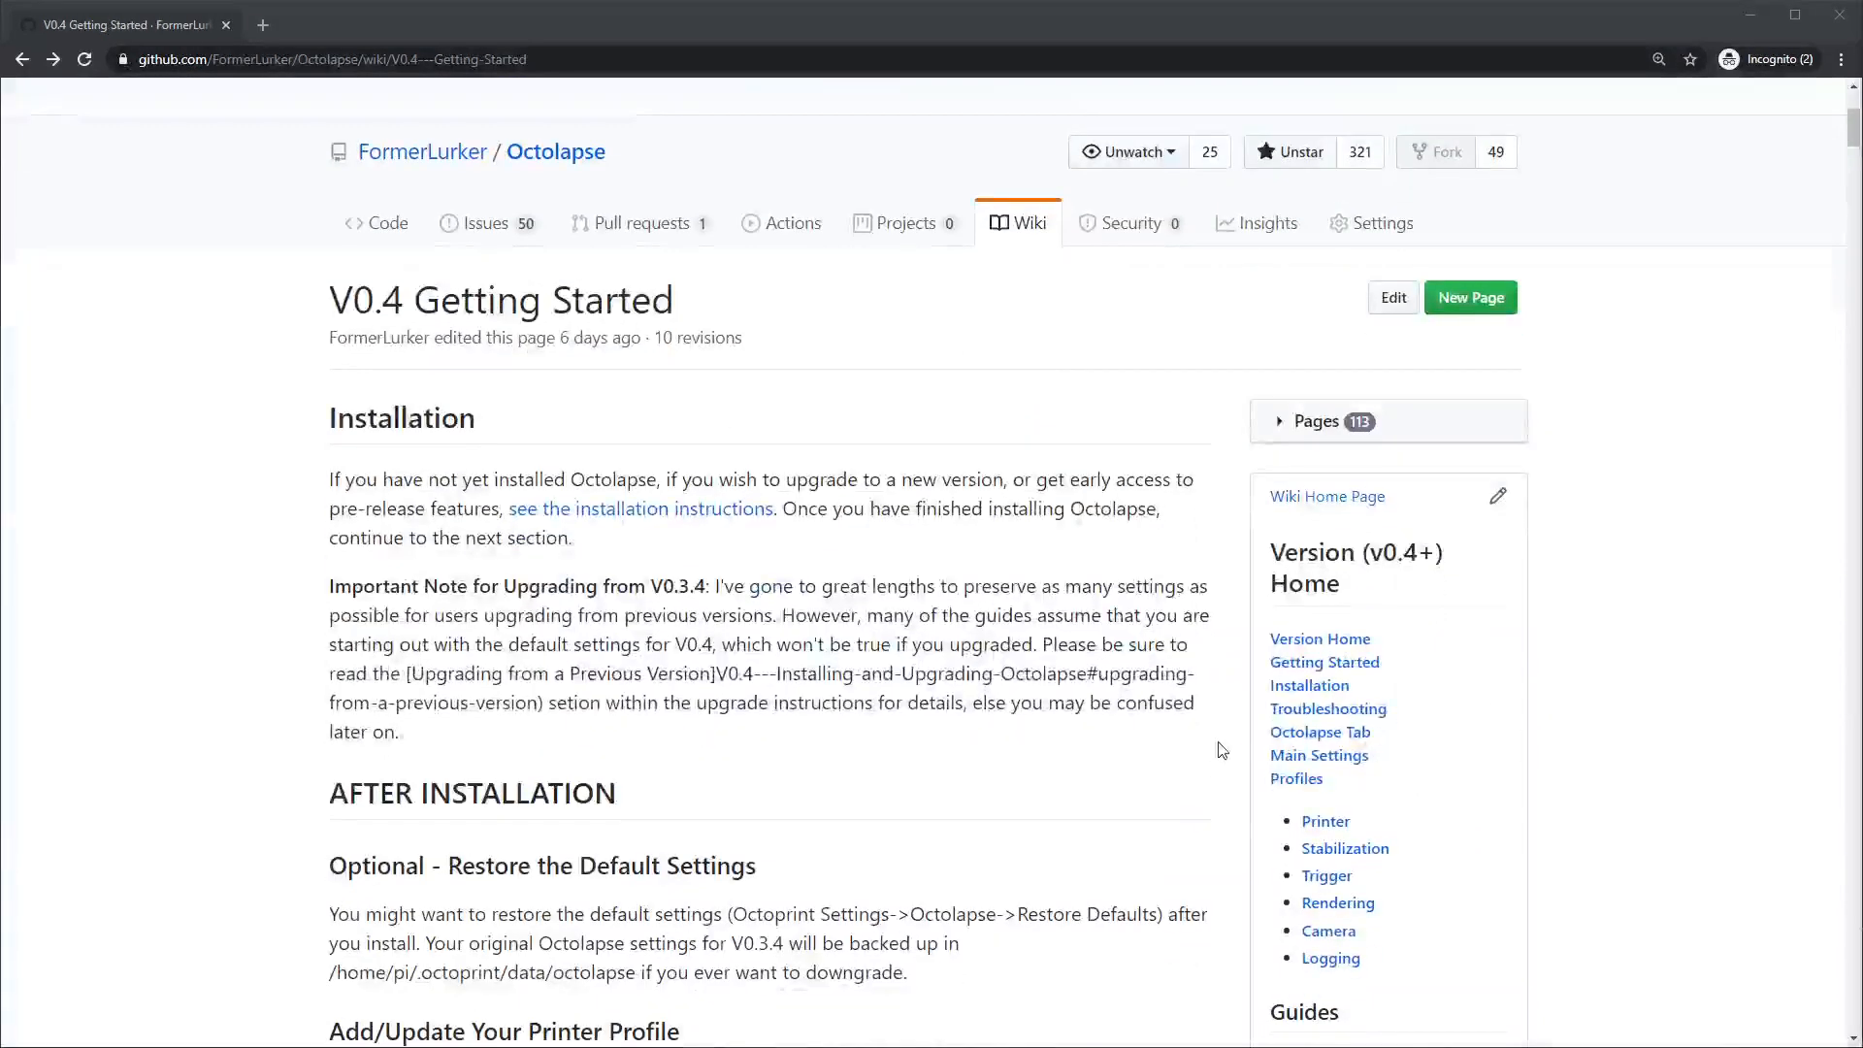
click(1343, 711)
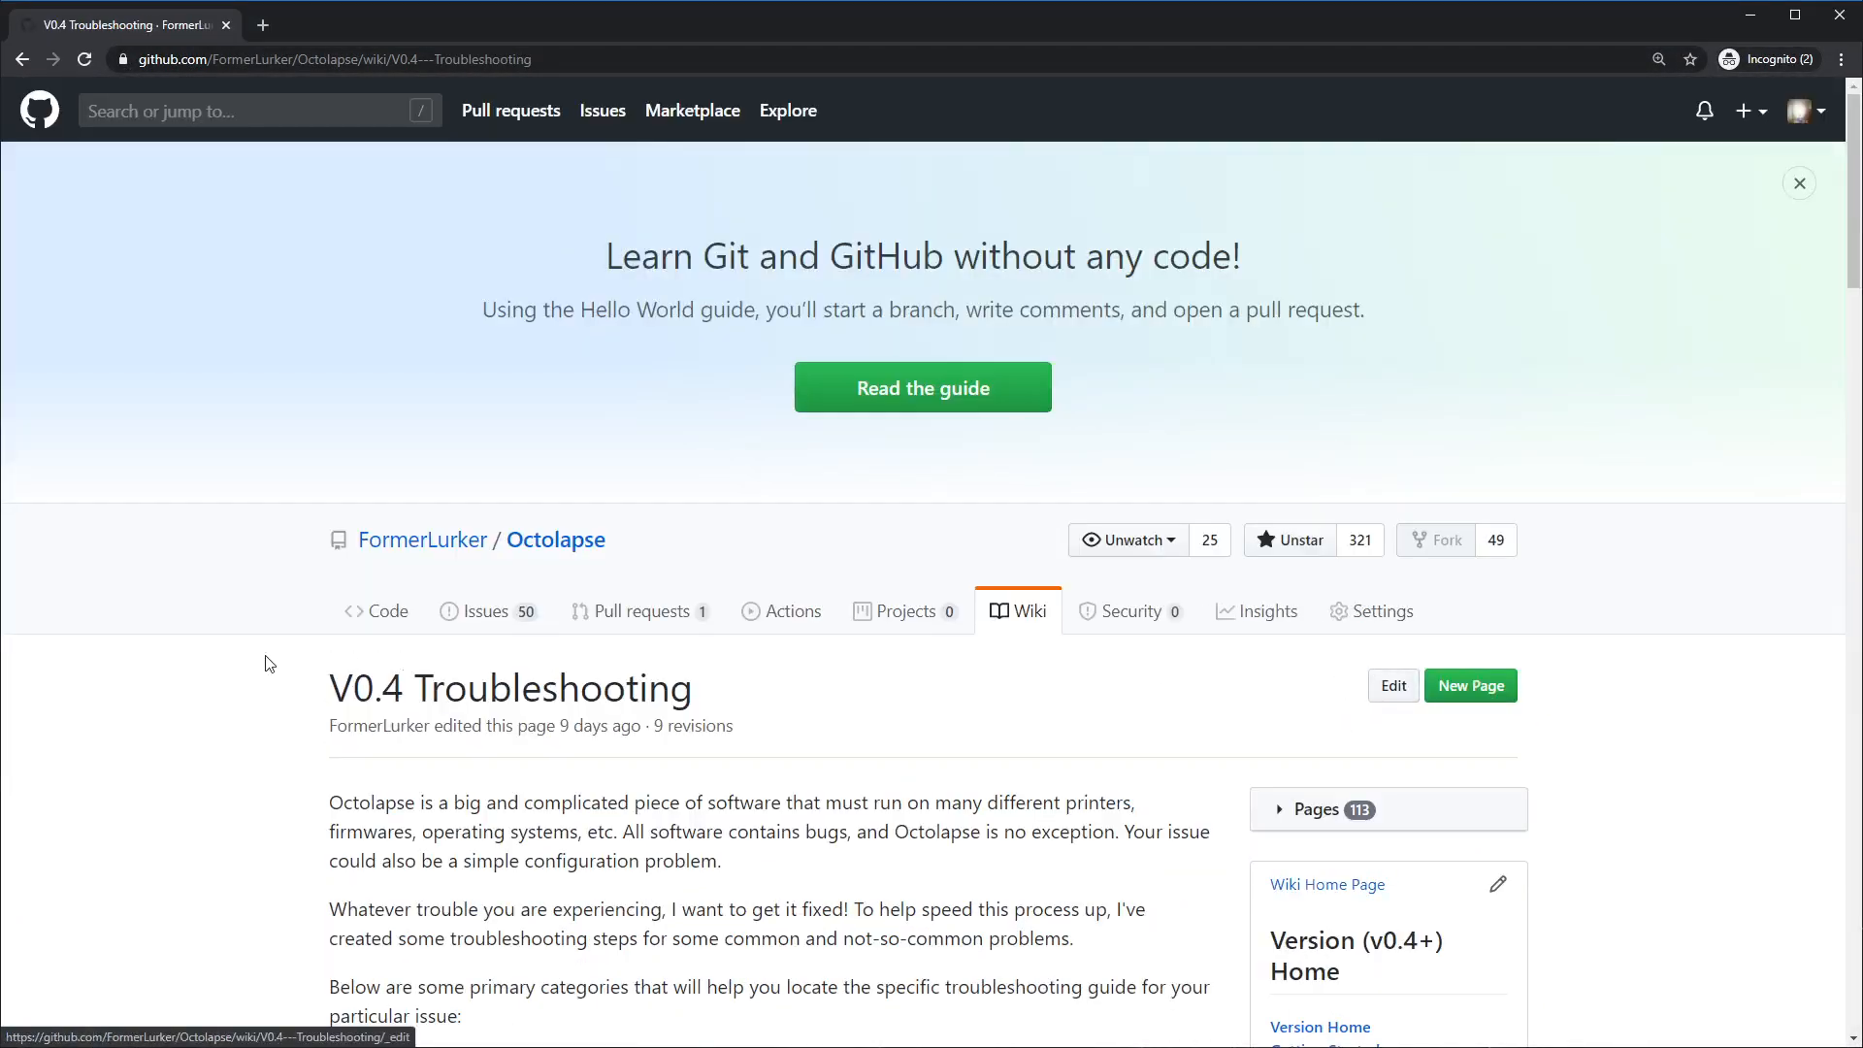
scroll(328, 849, down, 3)
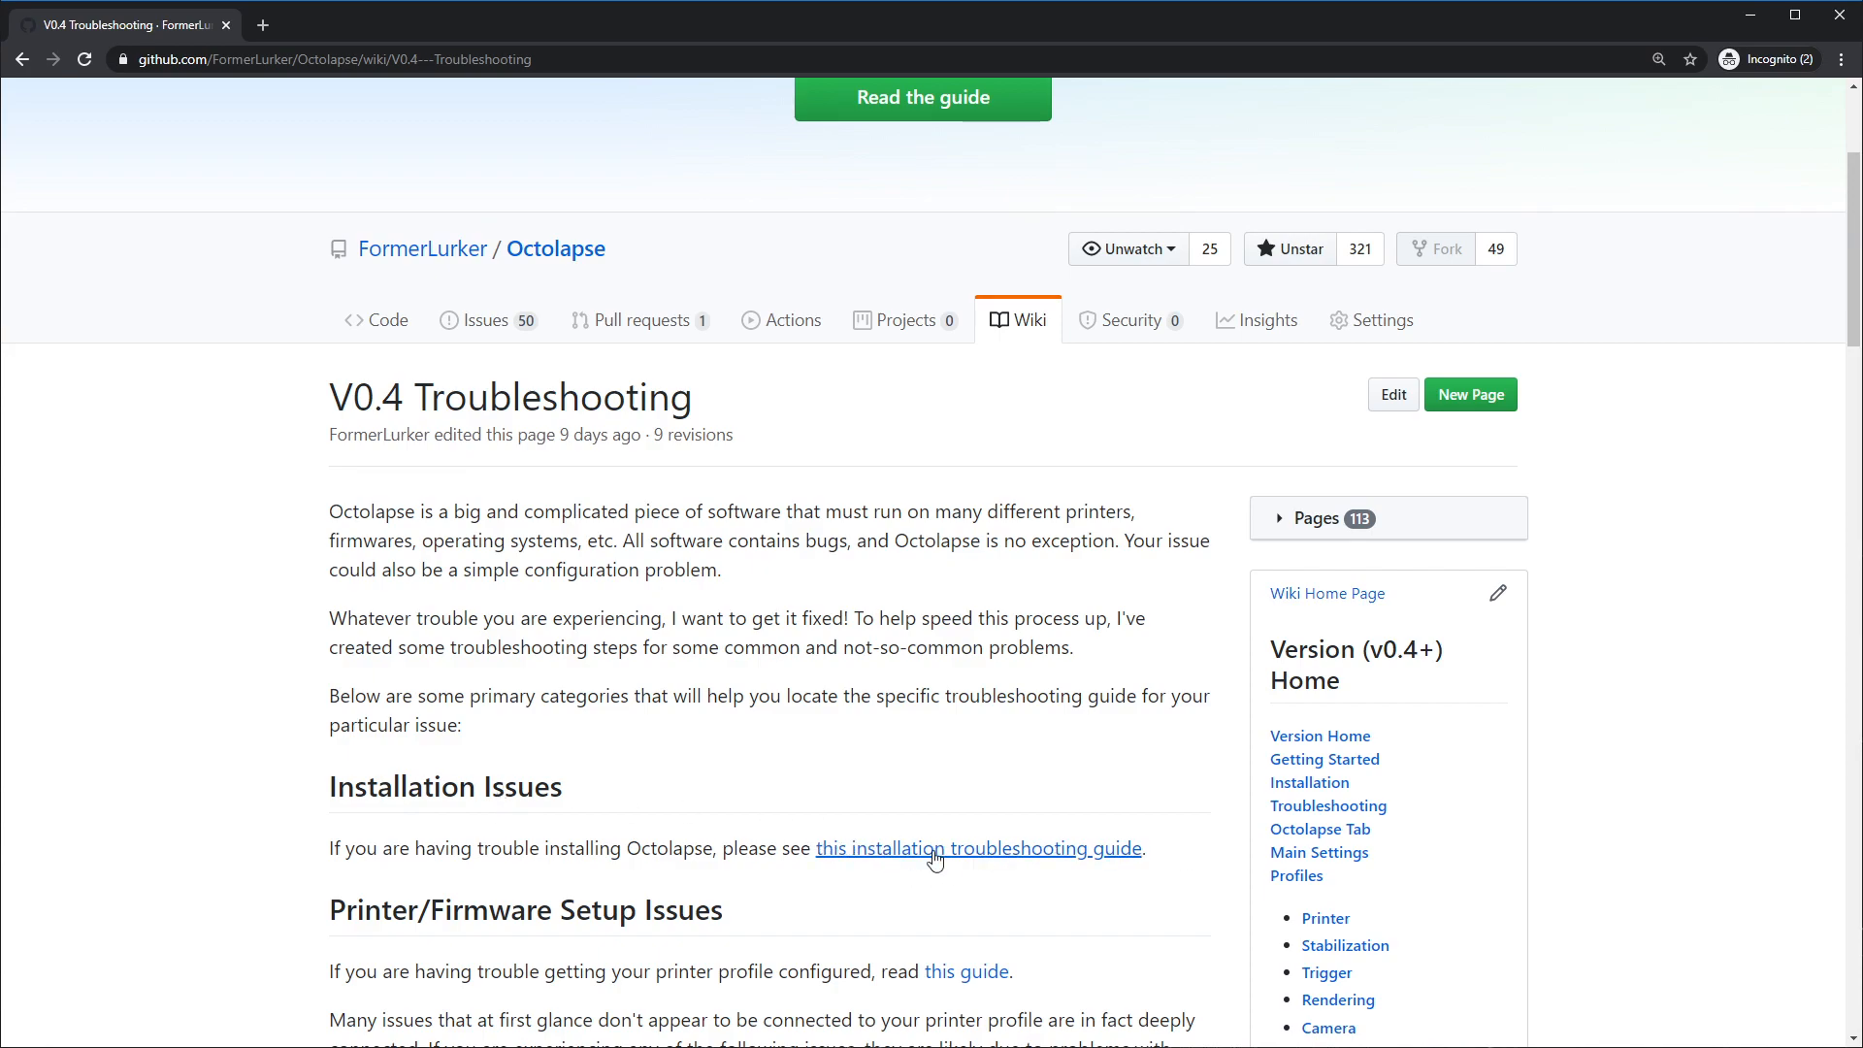
scroll(680, 679, down, 4)
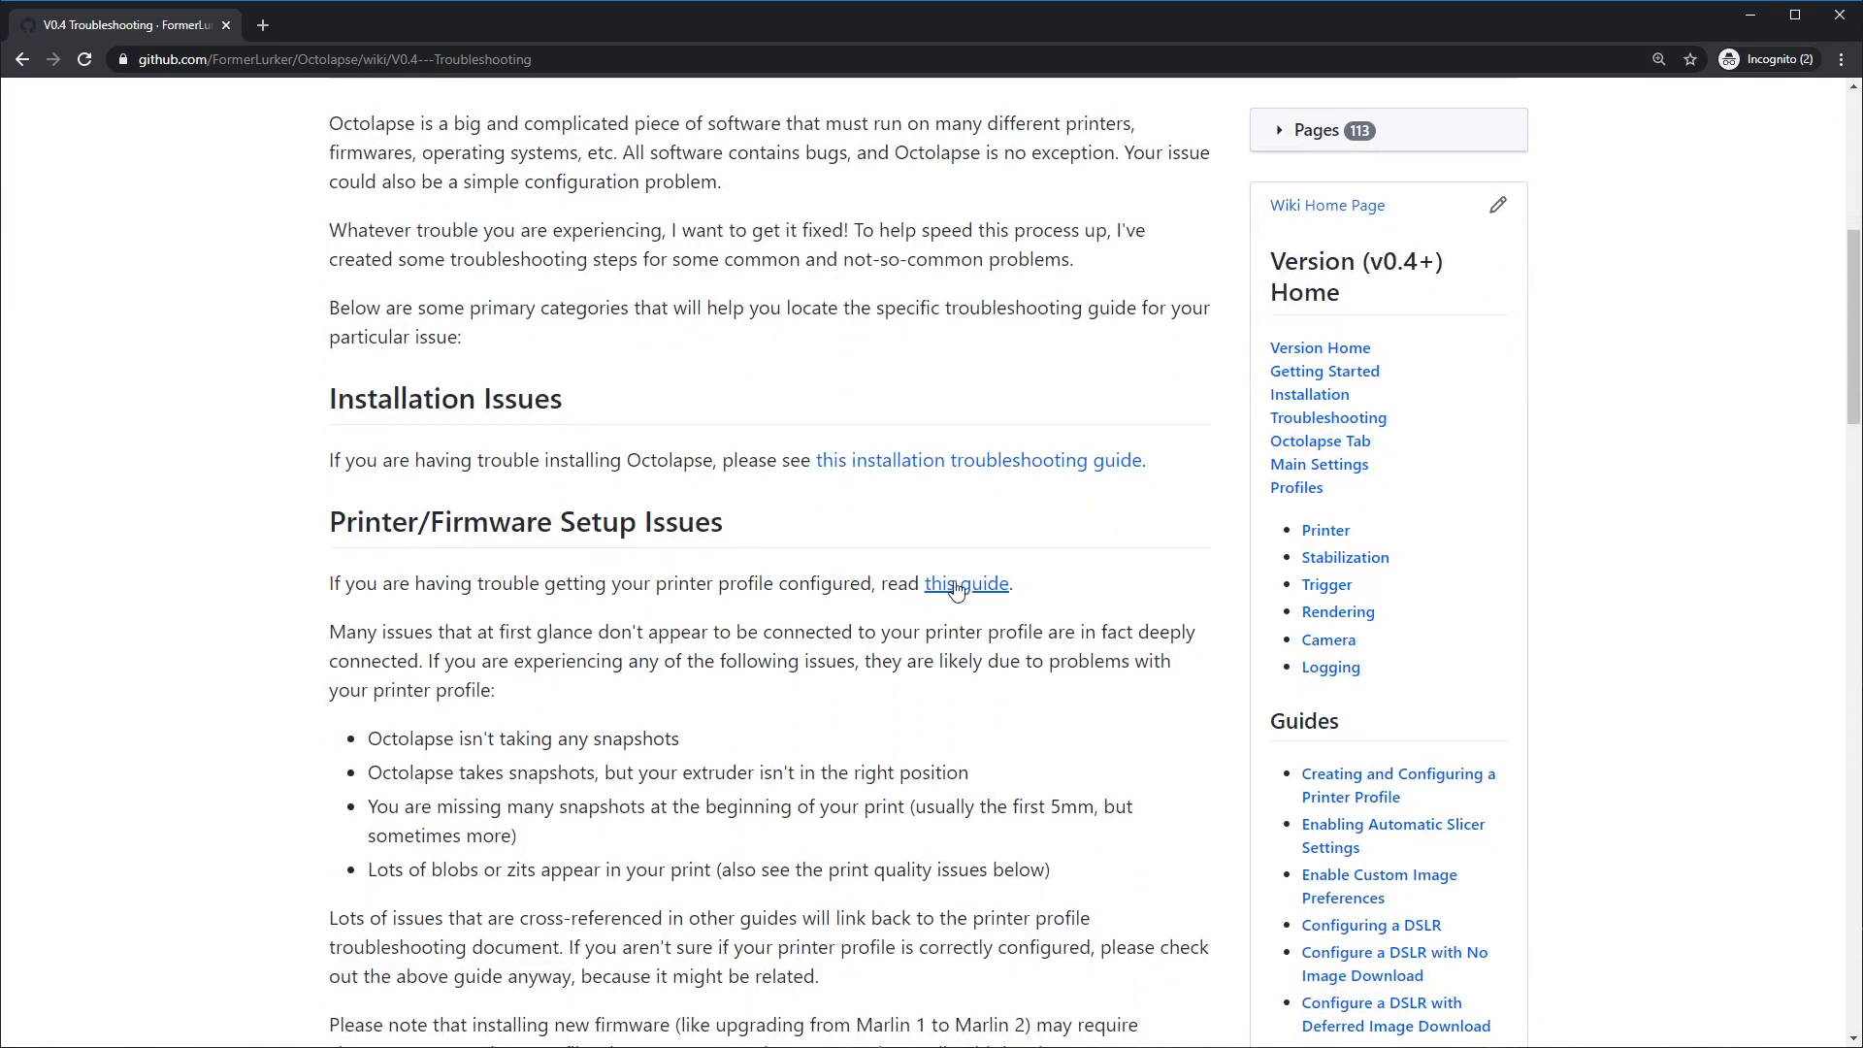
scroll(325, 415, down, 3)
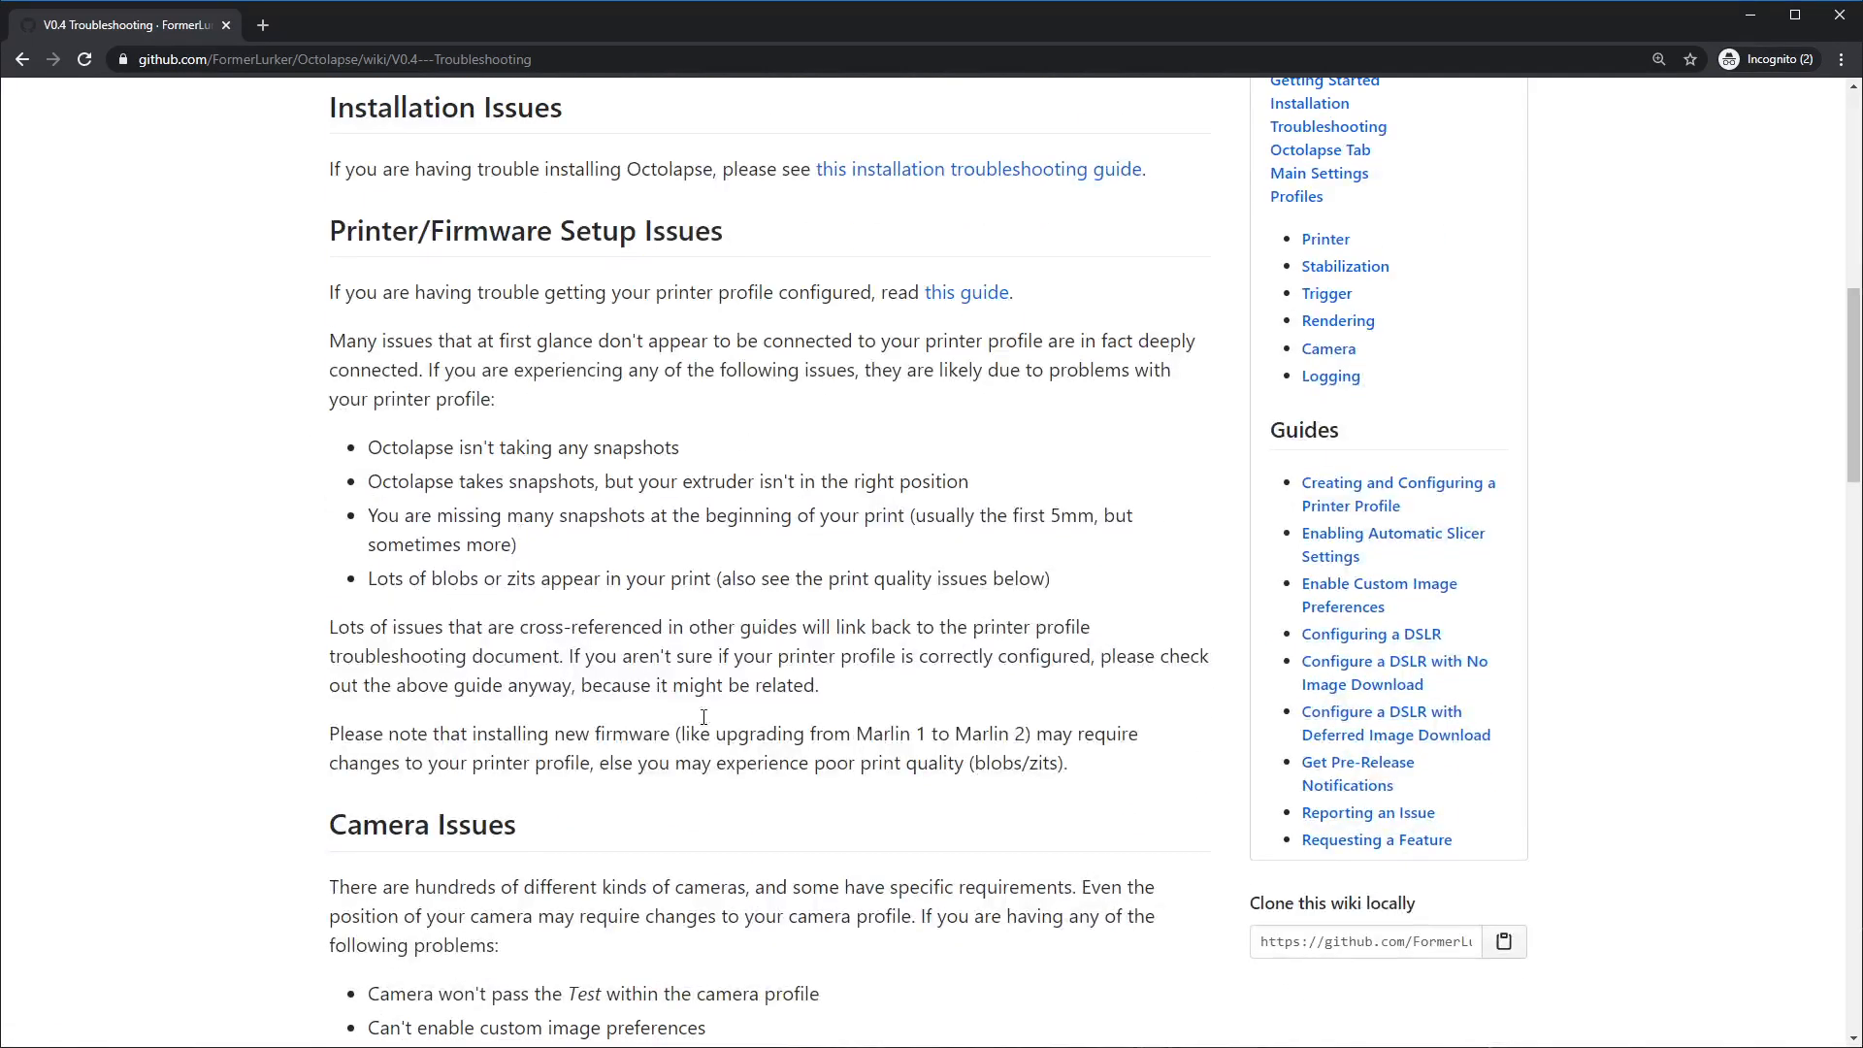
scroll(961, 301, down, 10)
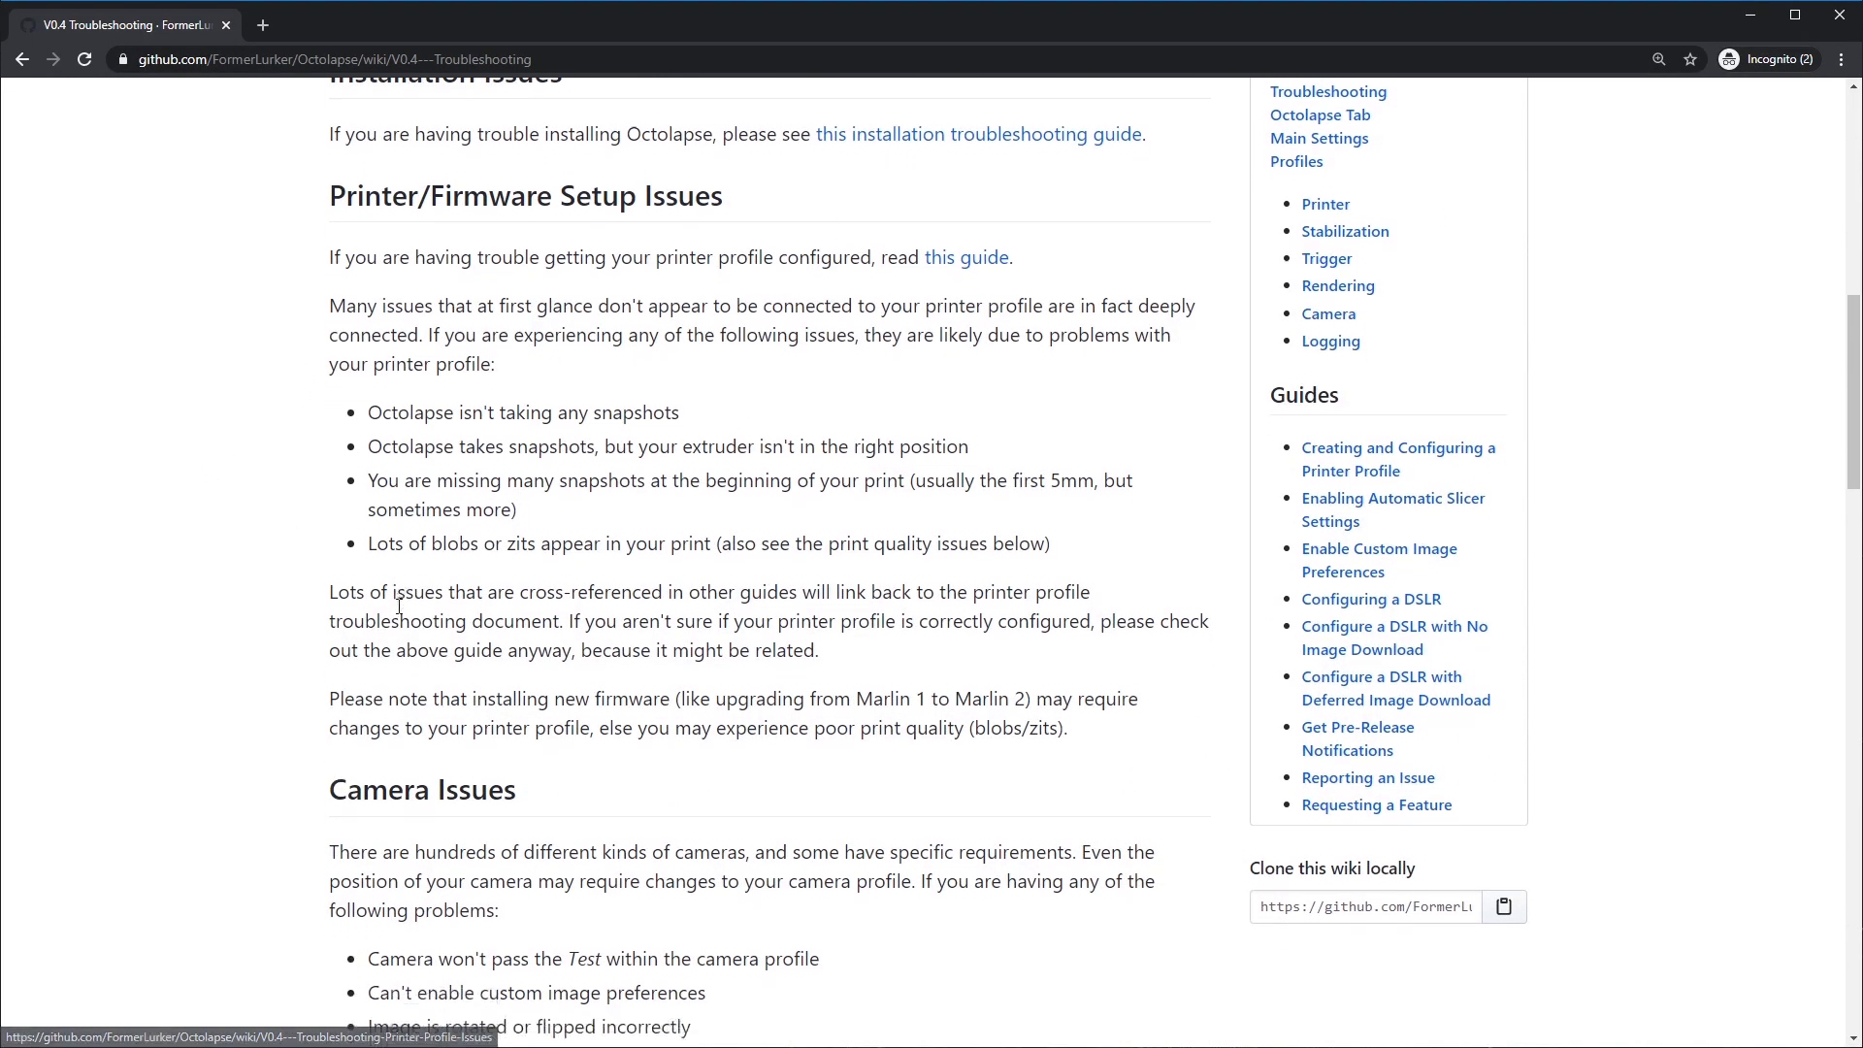
scroll(799, 548, down, 4)
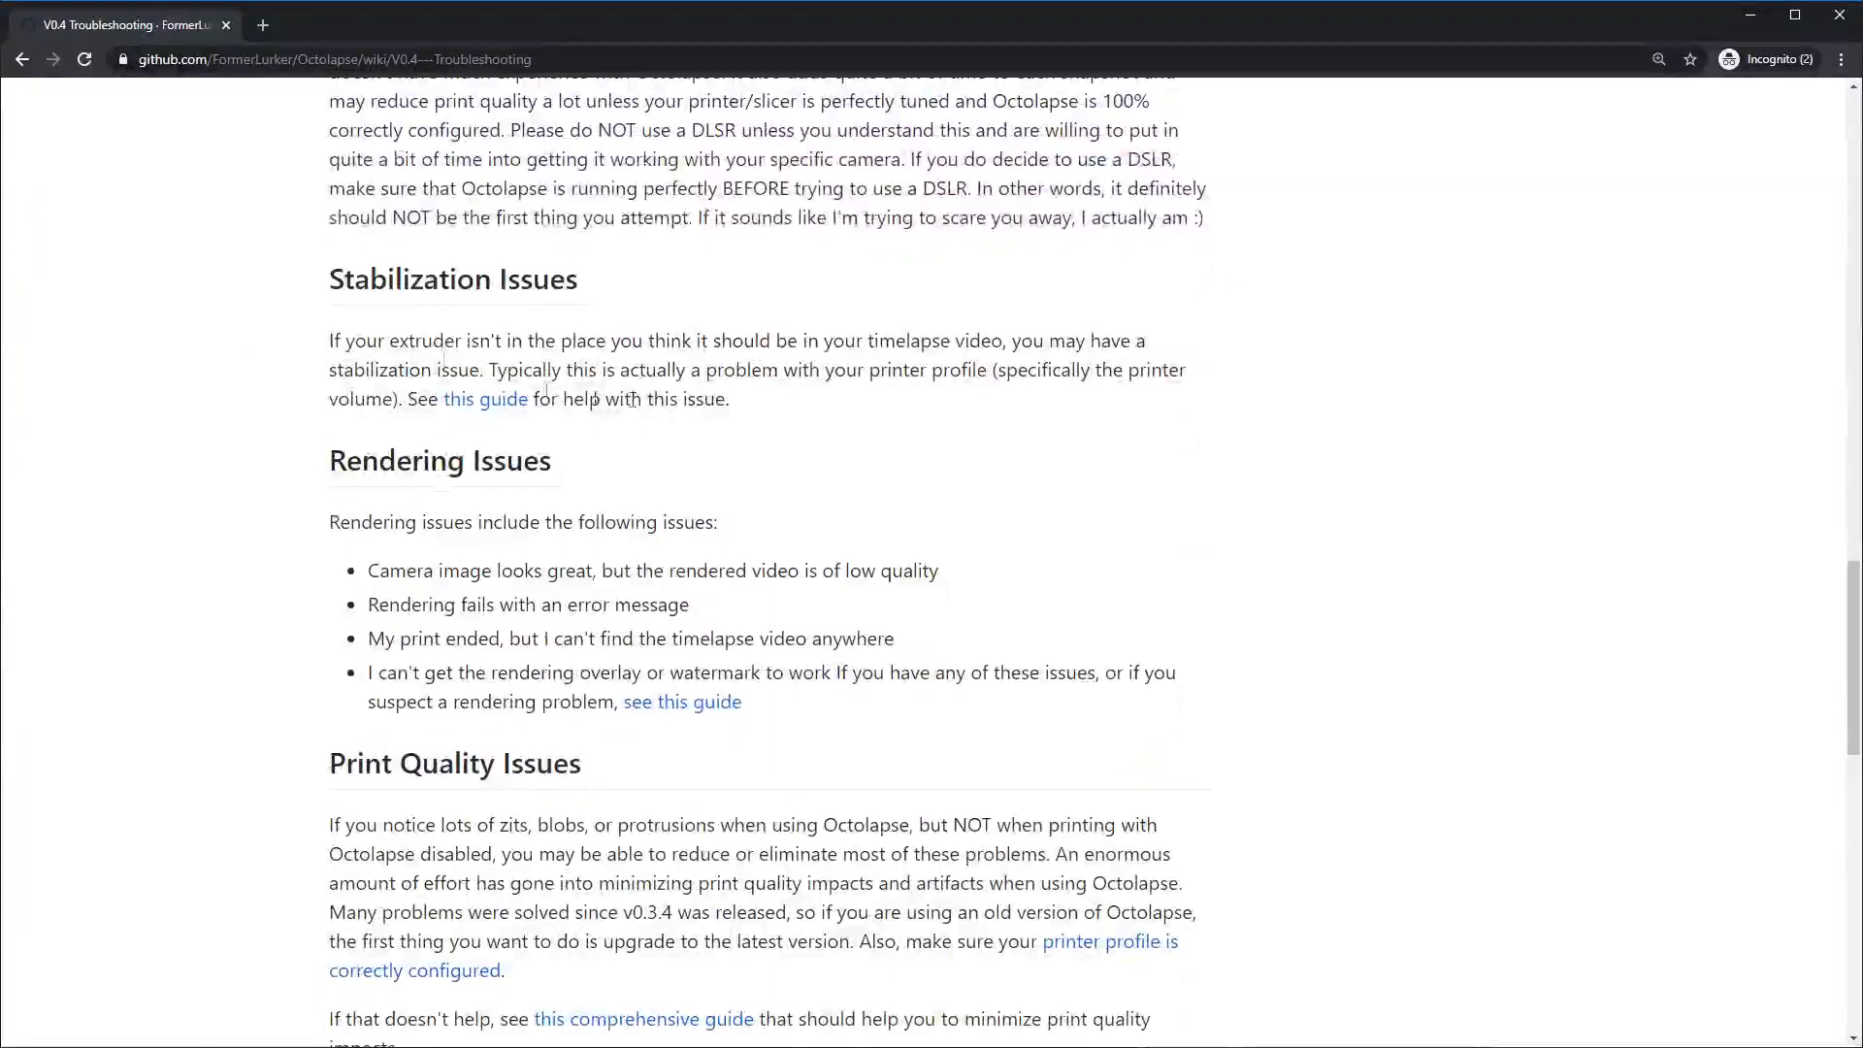
scroll(333, 470, down, 1)
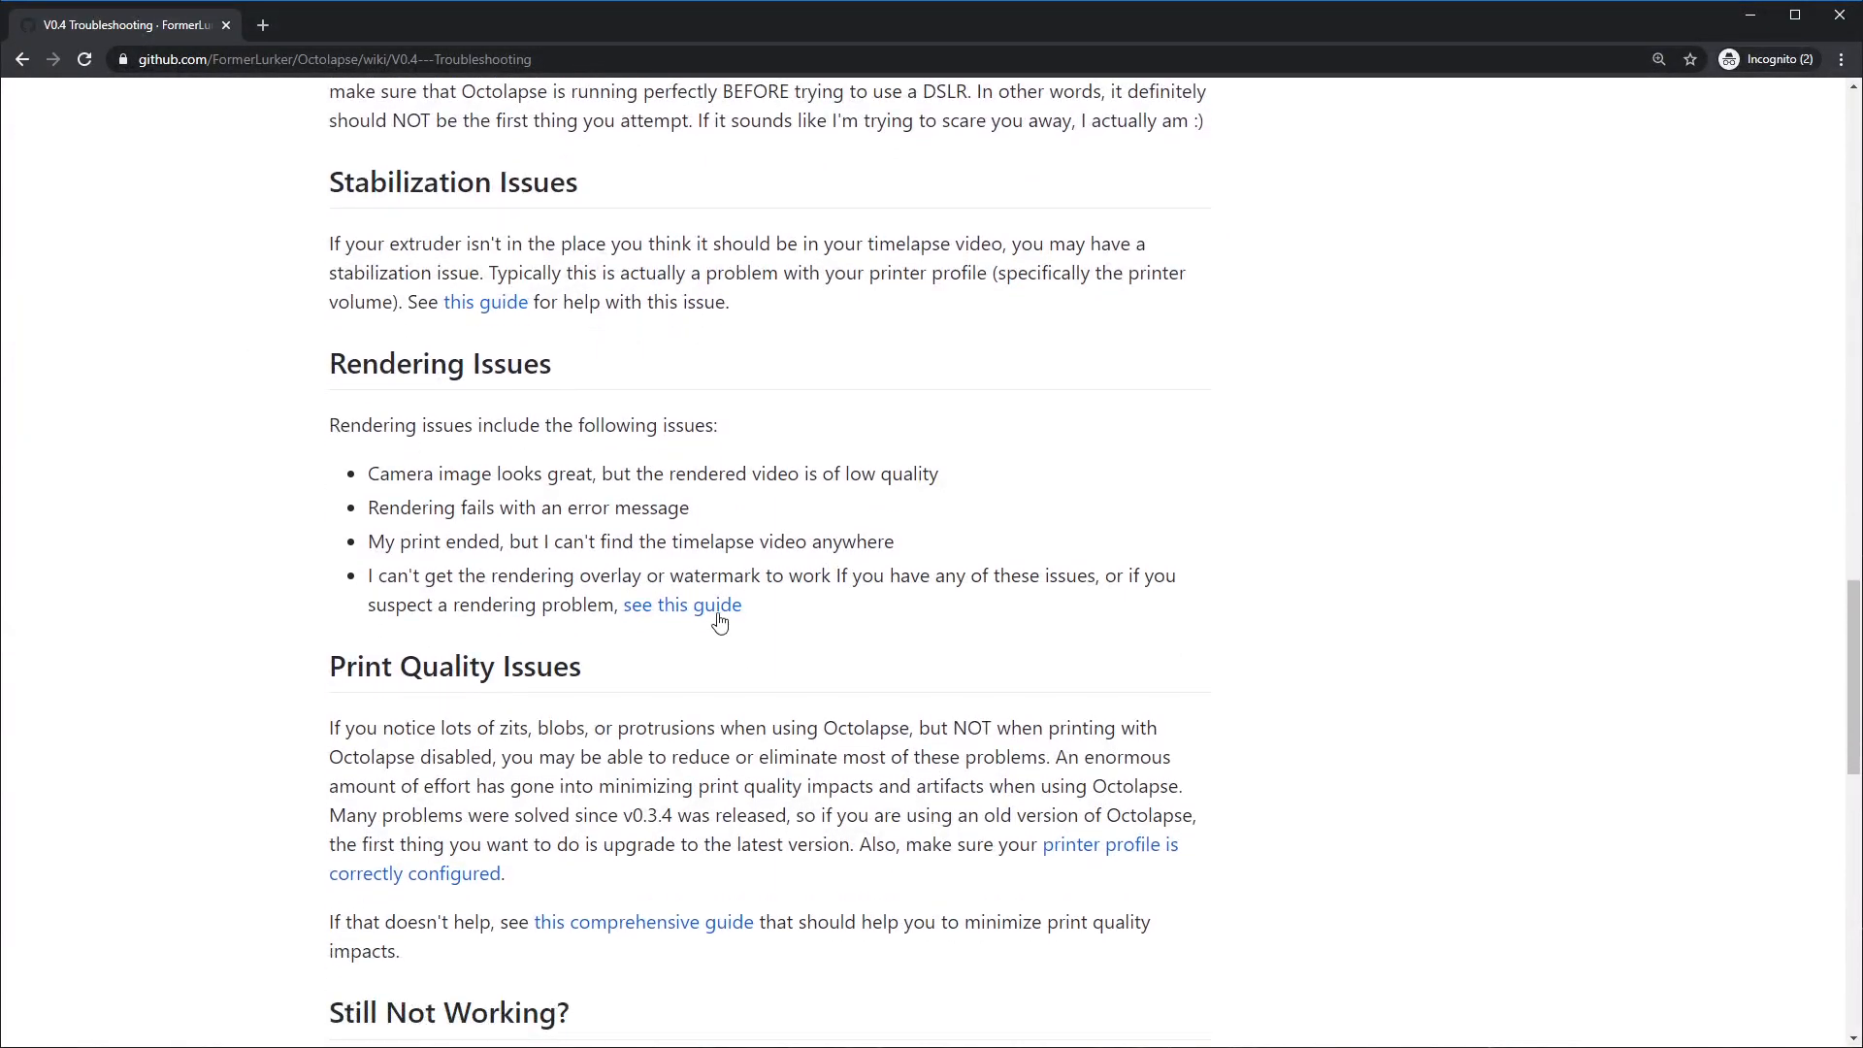
scroll(883, 653, down, 2)
scroll(883, 652, down, 3)
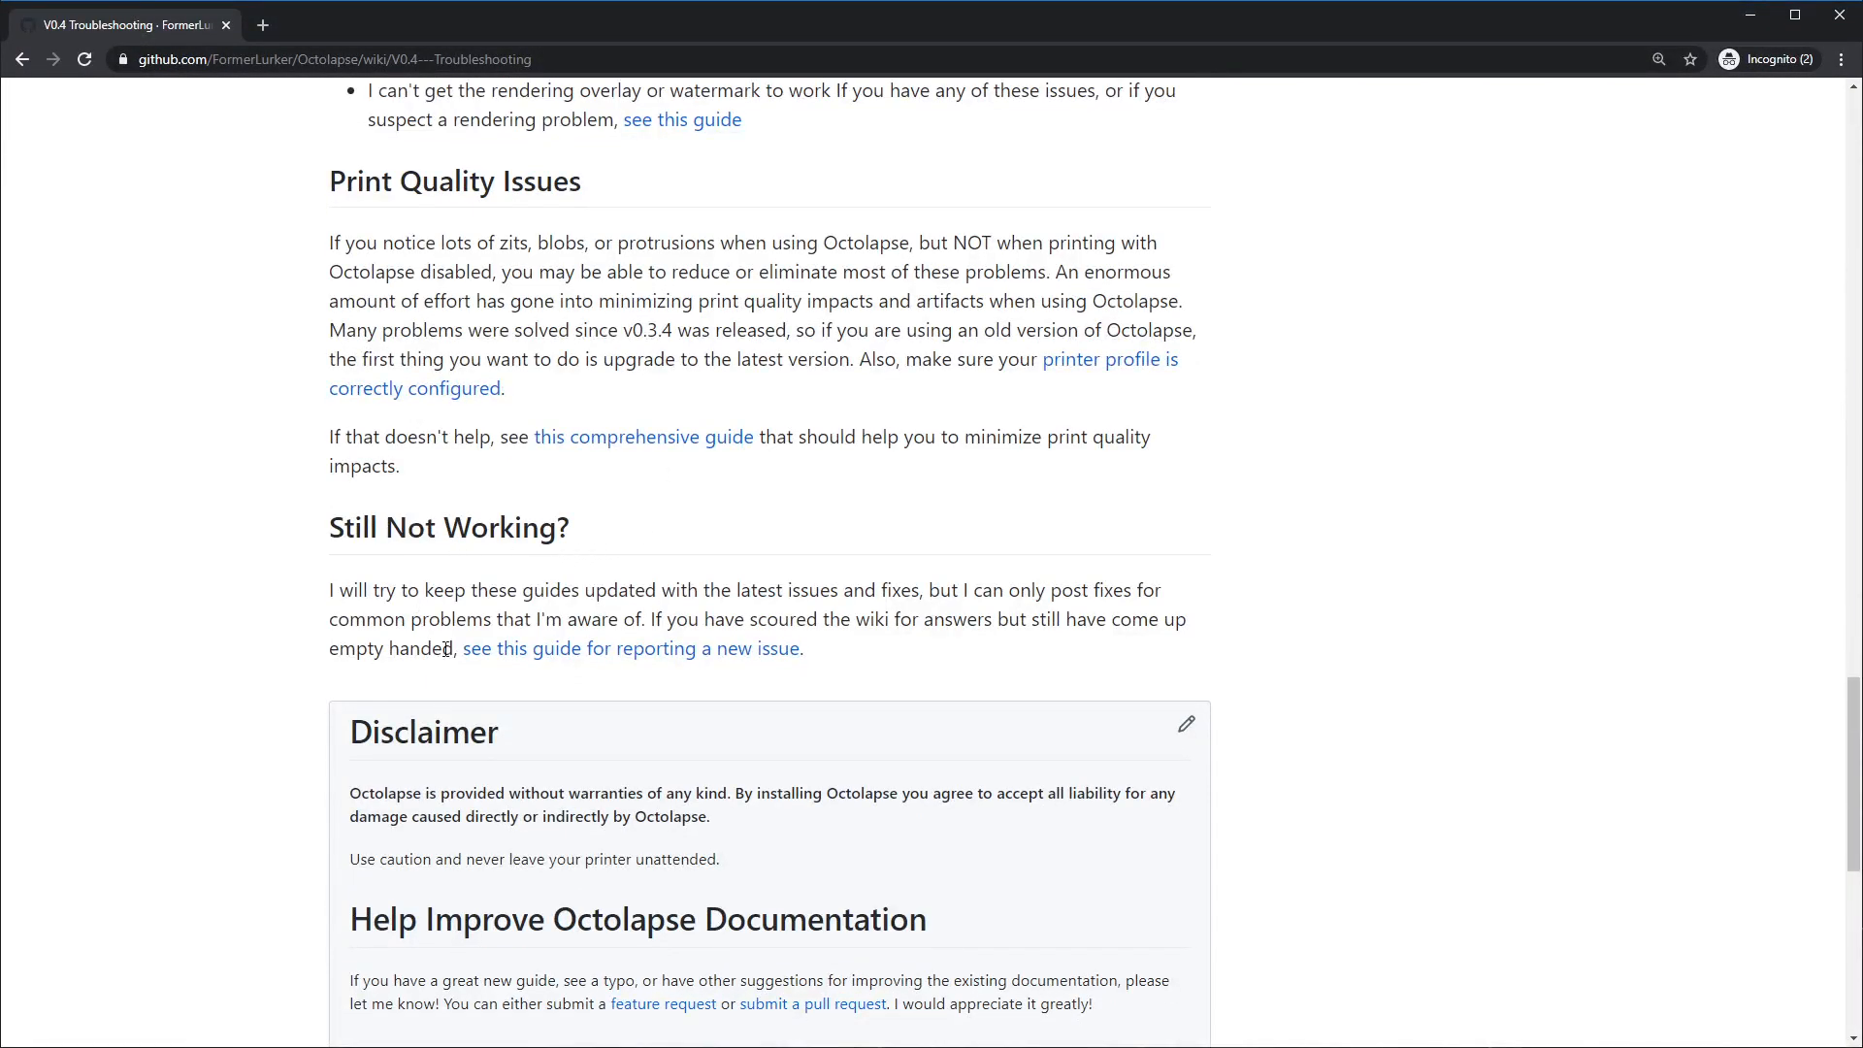
- Open the wiki guide for reporting a new issue and skim its instructions on issue templates and debug log files
click(636, 663)
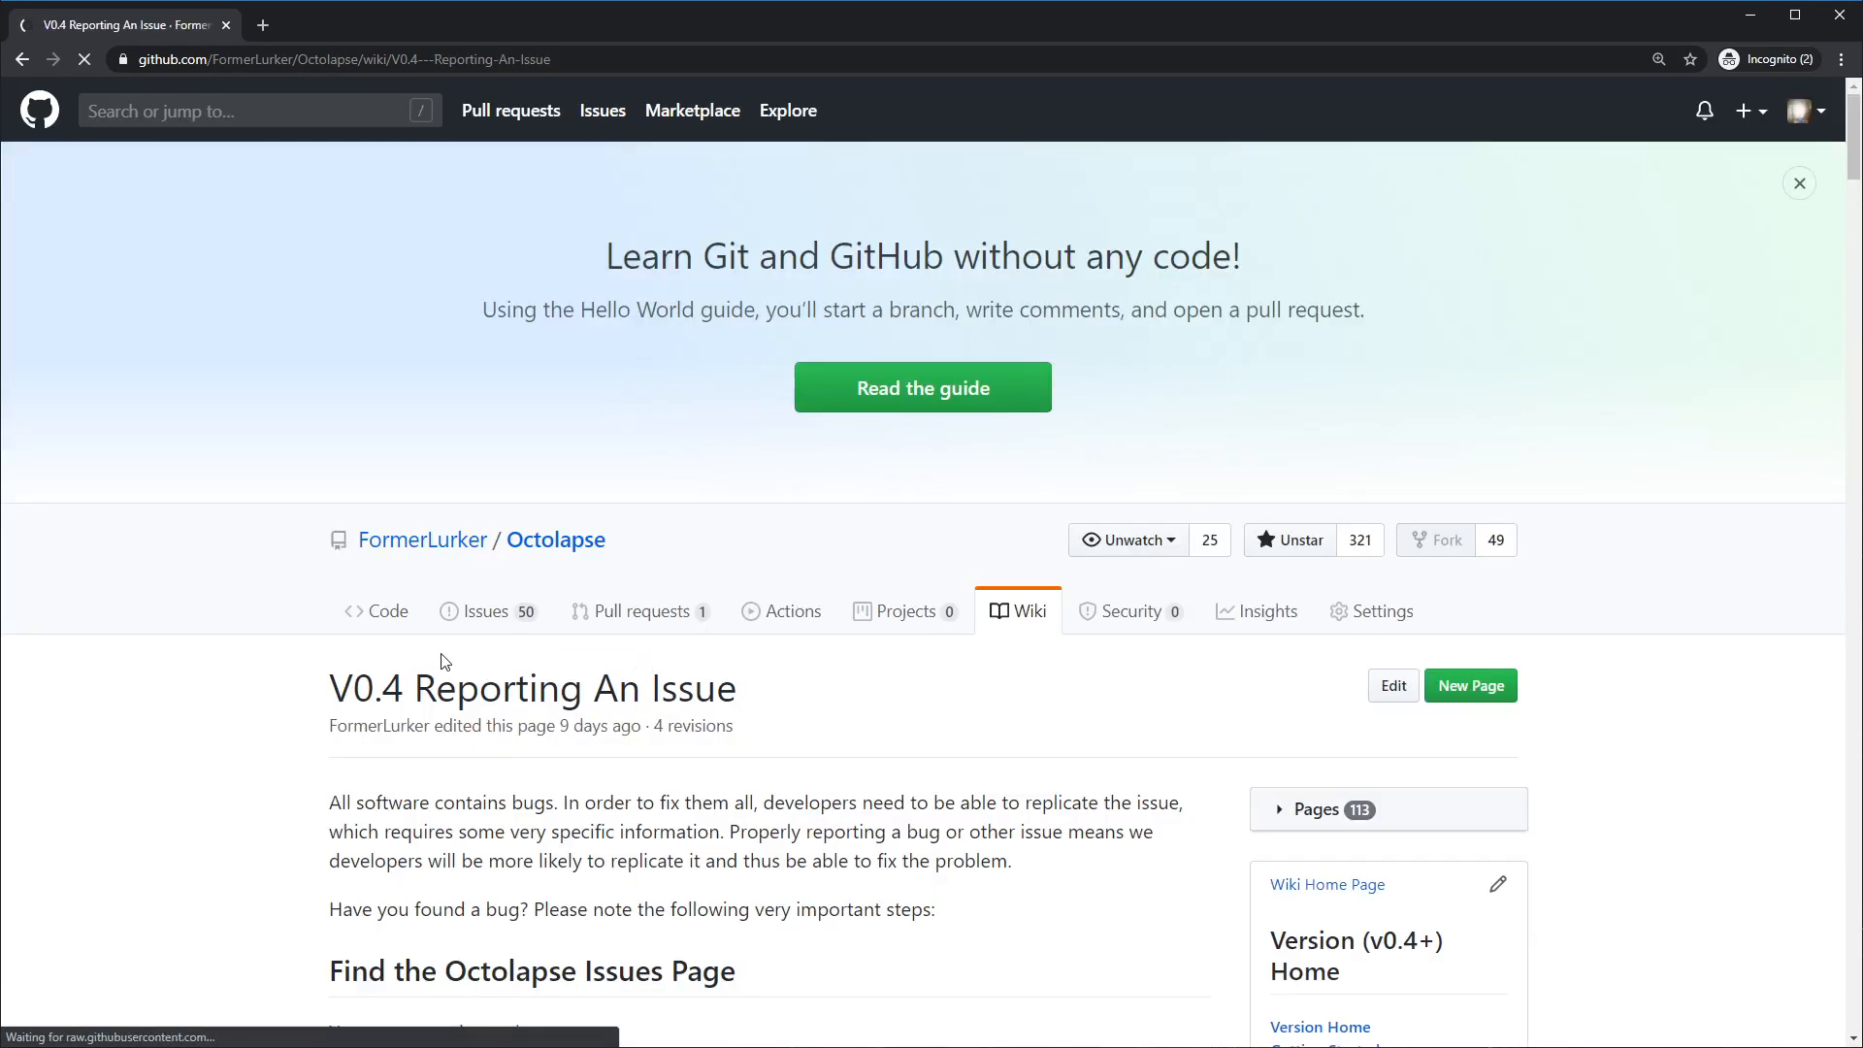
scroll(591, 723, down, 12)
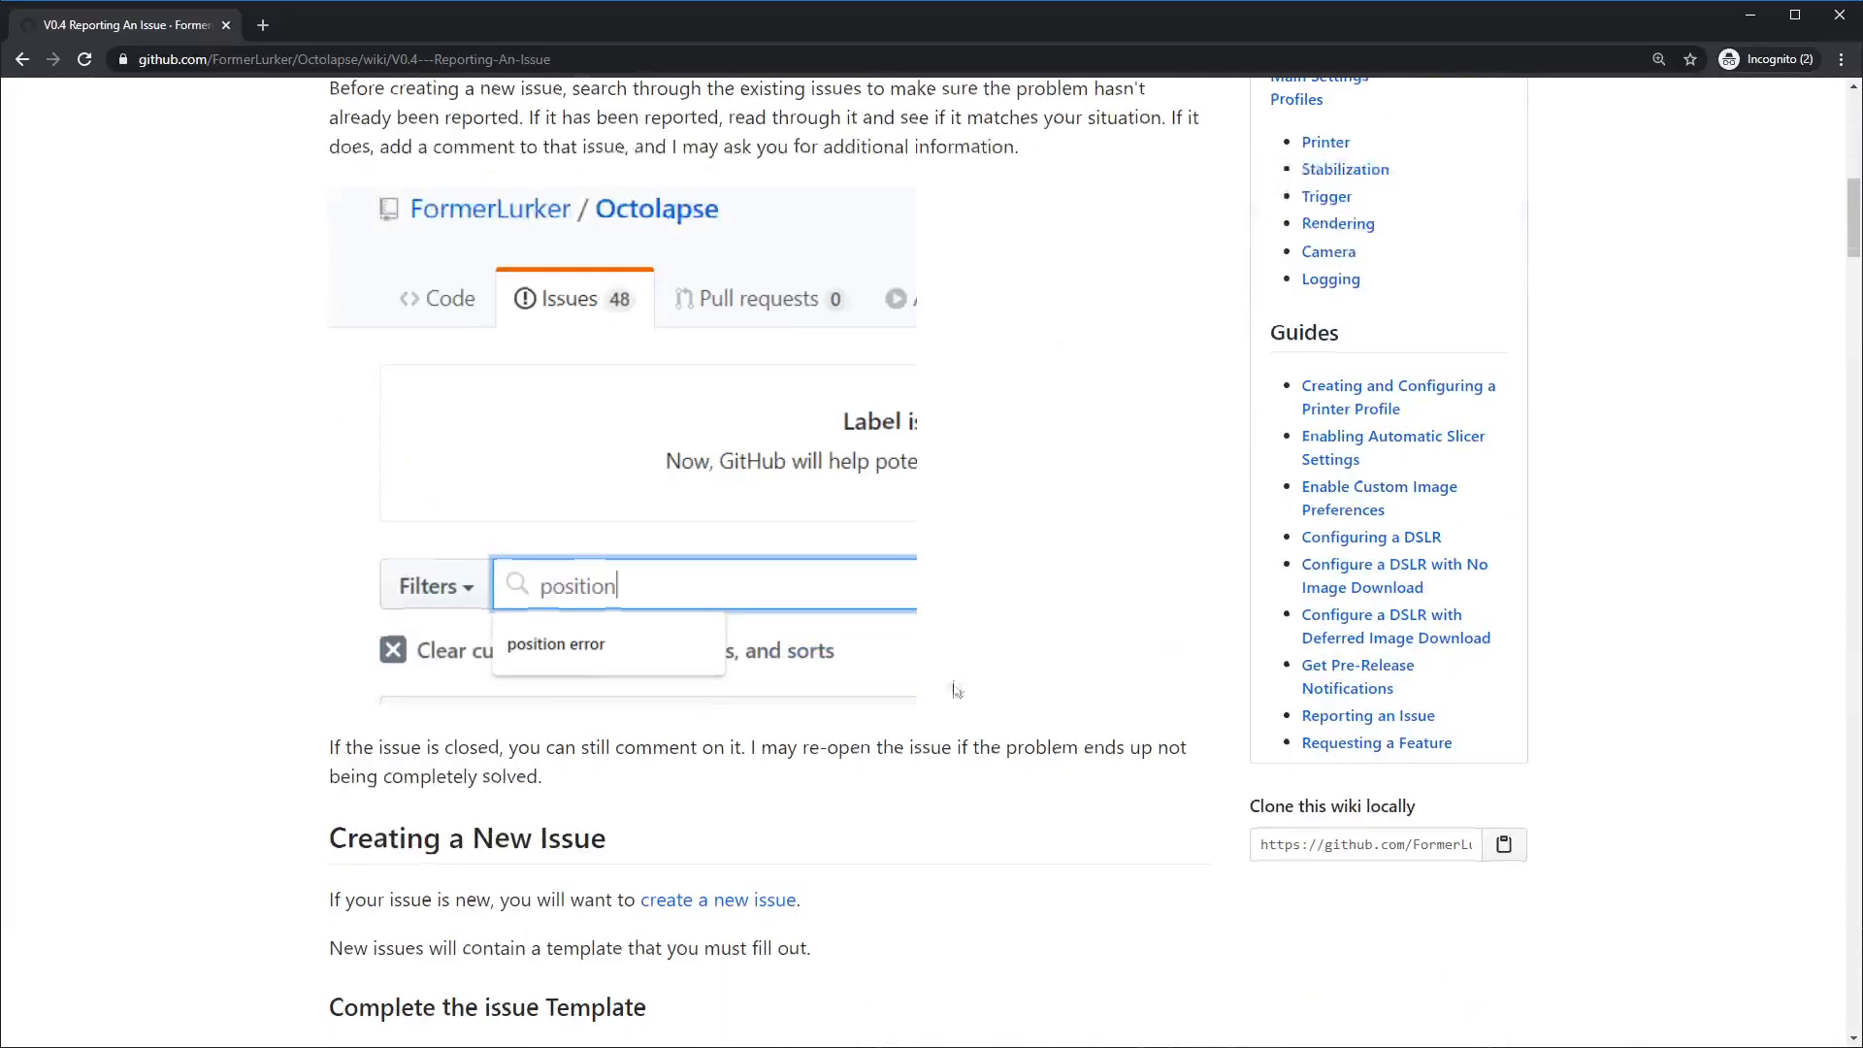
scroll(957, 688, down, 18)
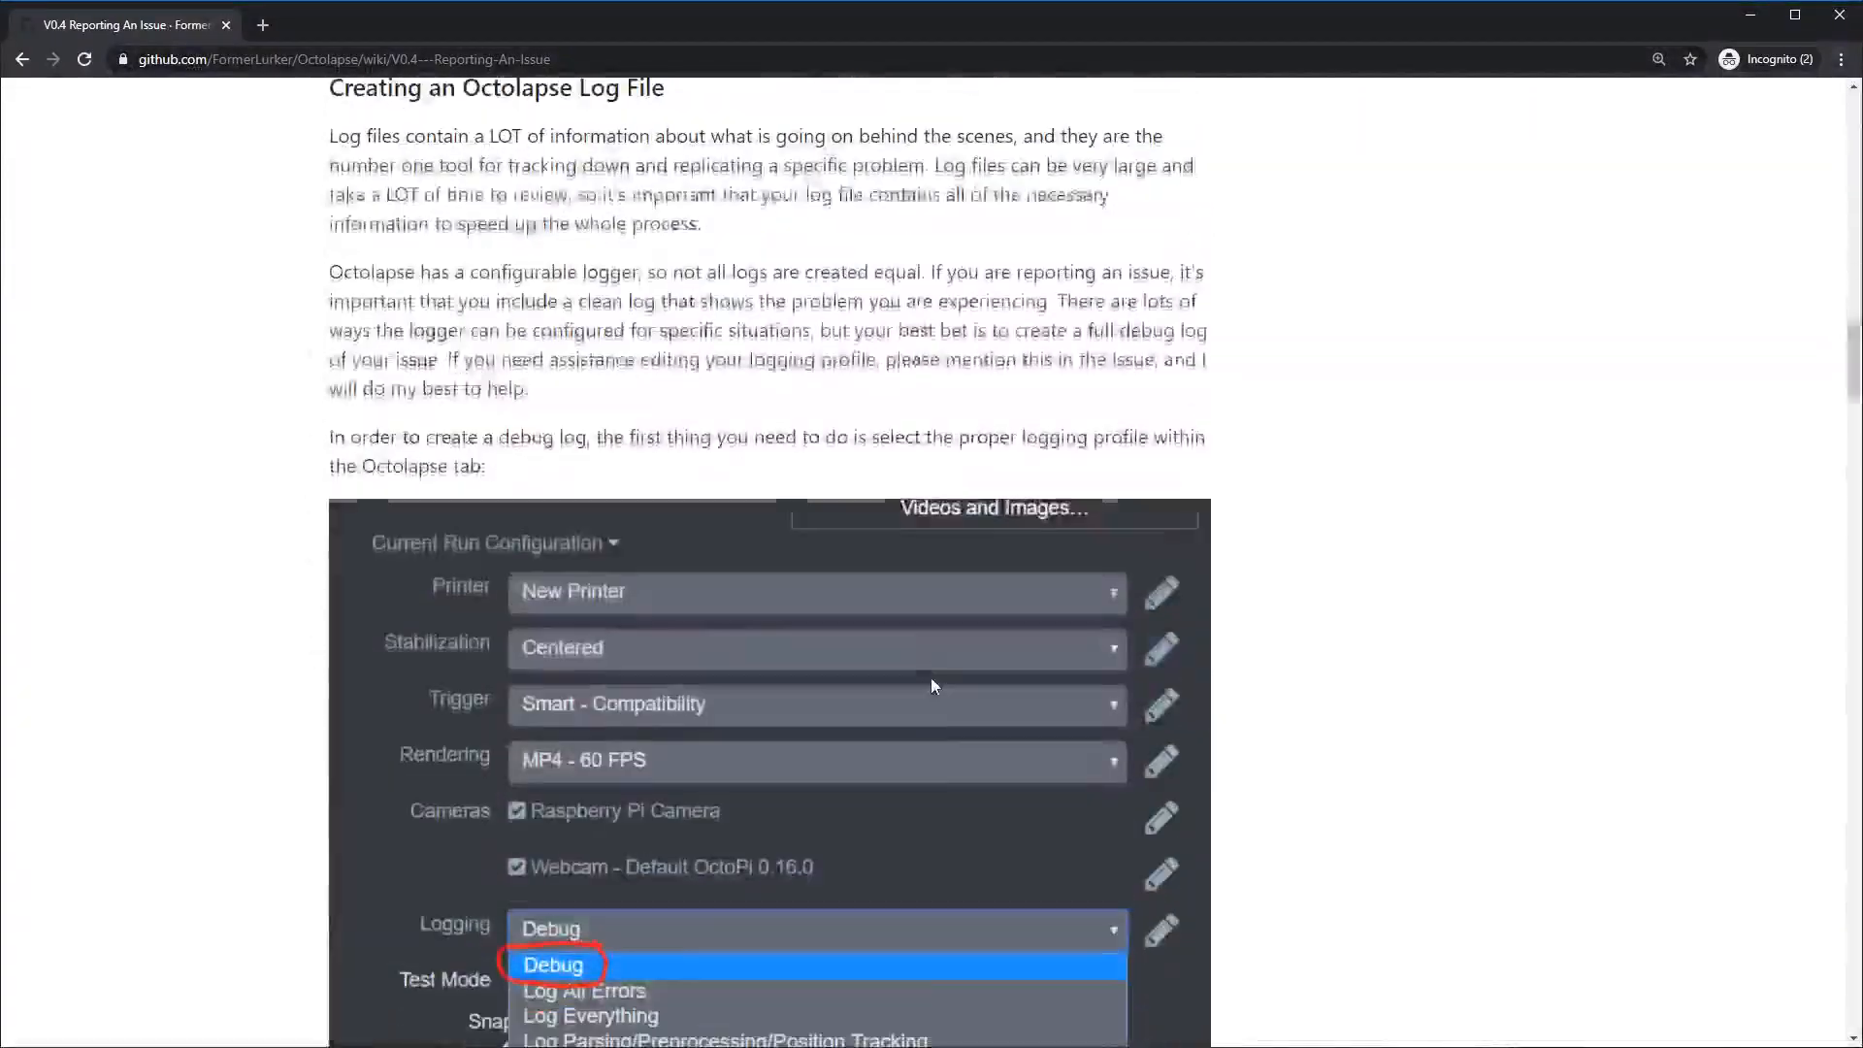
scroll(933, 686, down, 14)
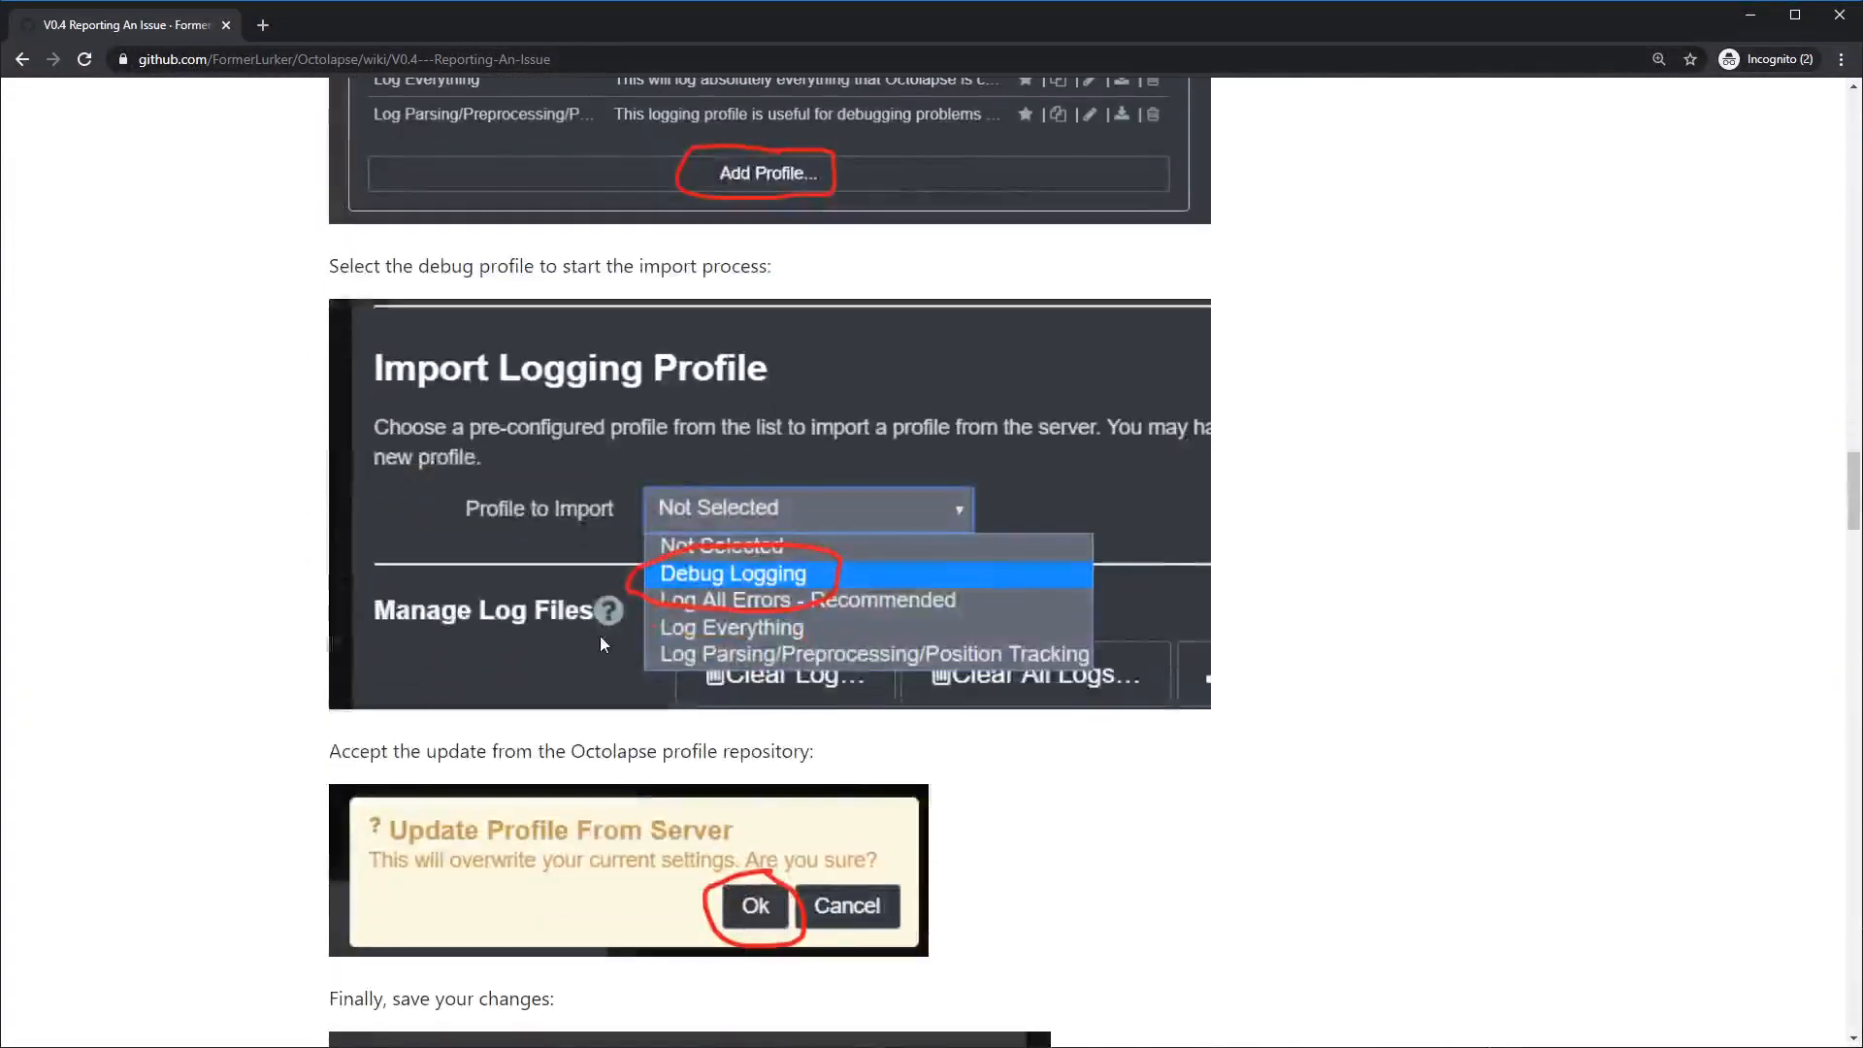
scroll(1027, 782, down, 1)
scroll(1145, 794, up, 20)
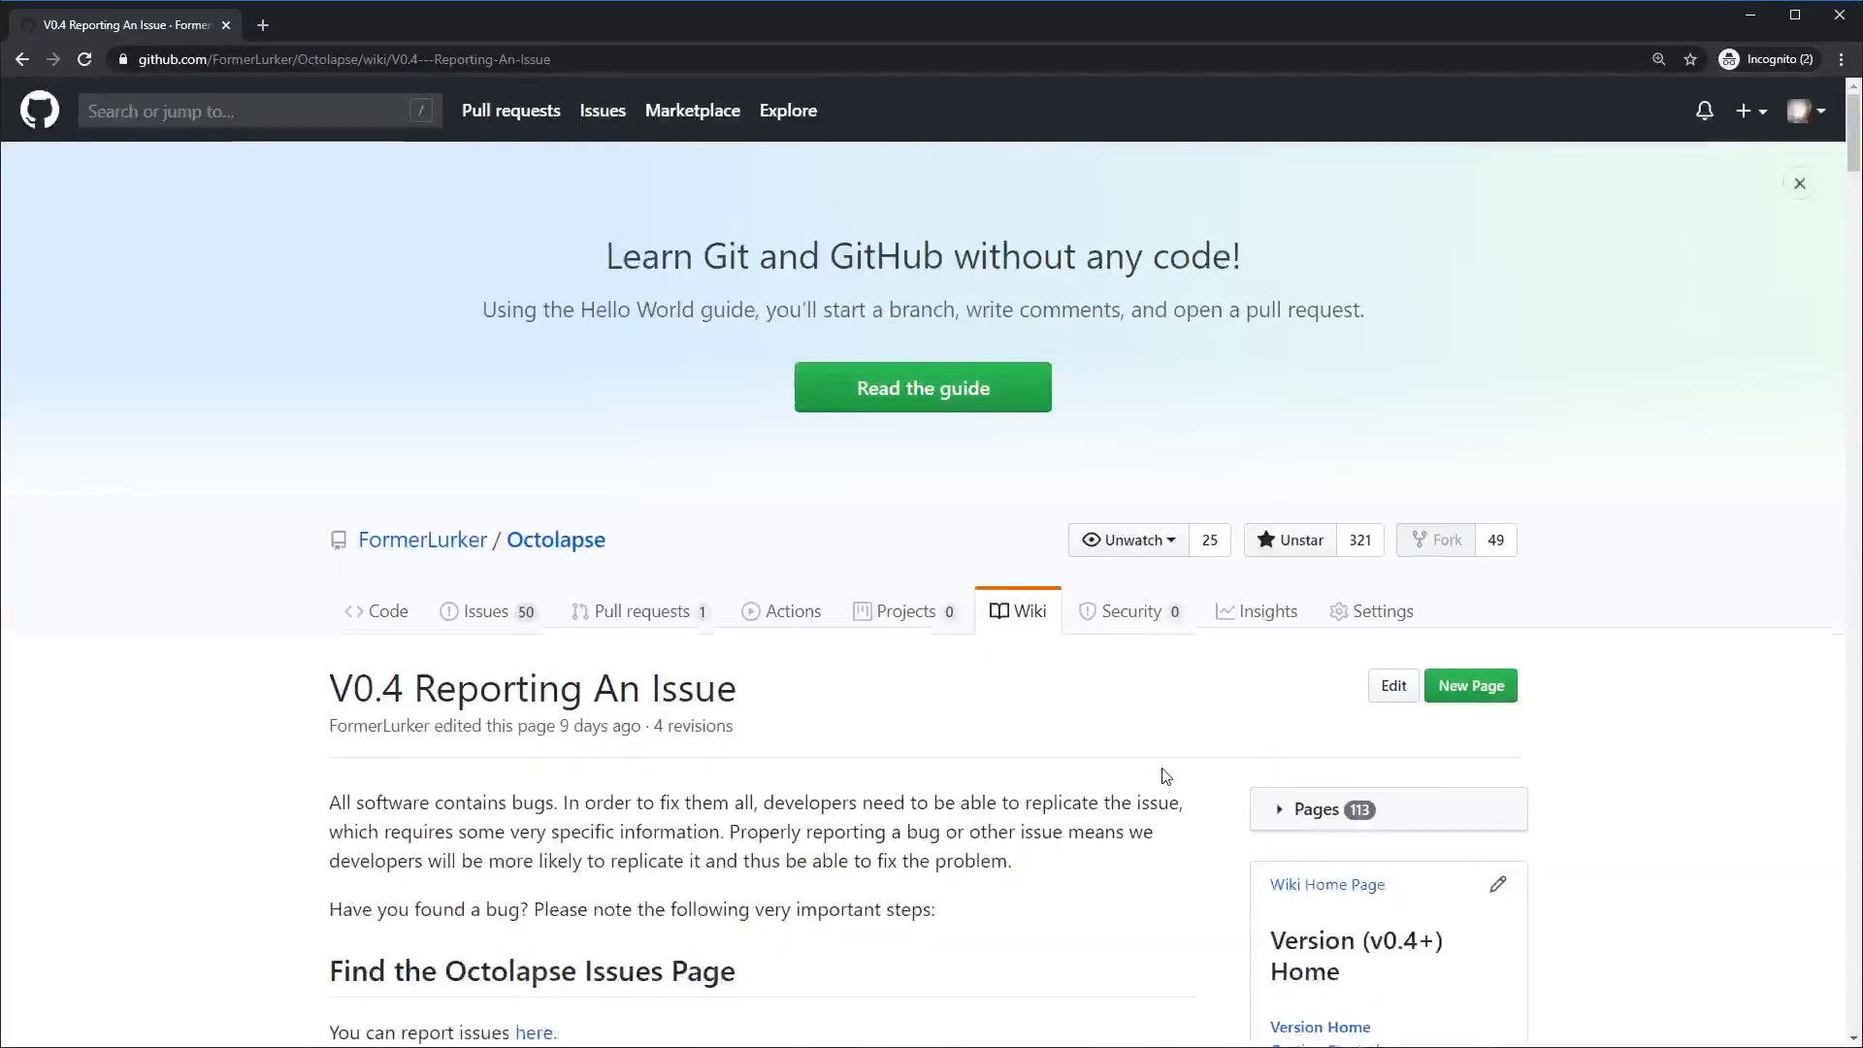
- Review the wiki's Guides list and highlight the three DSLR configuration guides
scroll(1163, 776, down, 4)
scroll(1164, 776, down, 5)
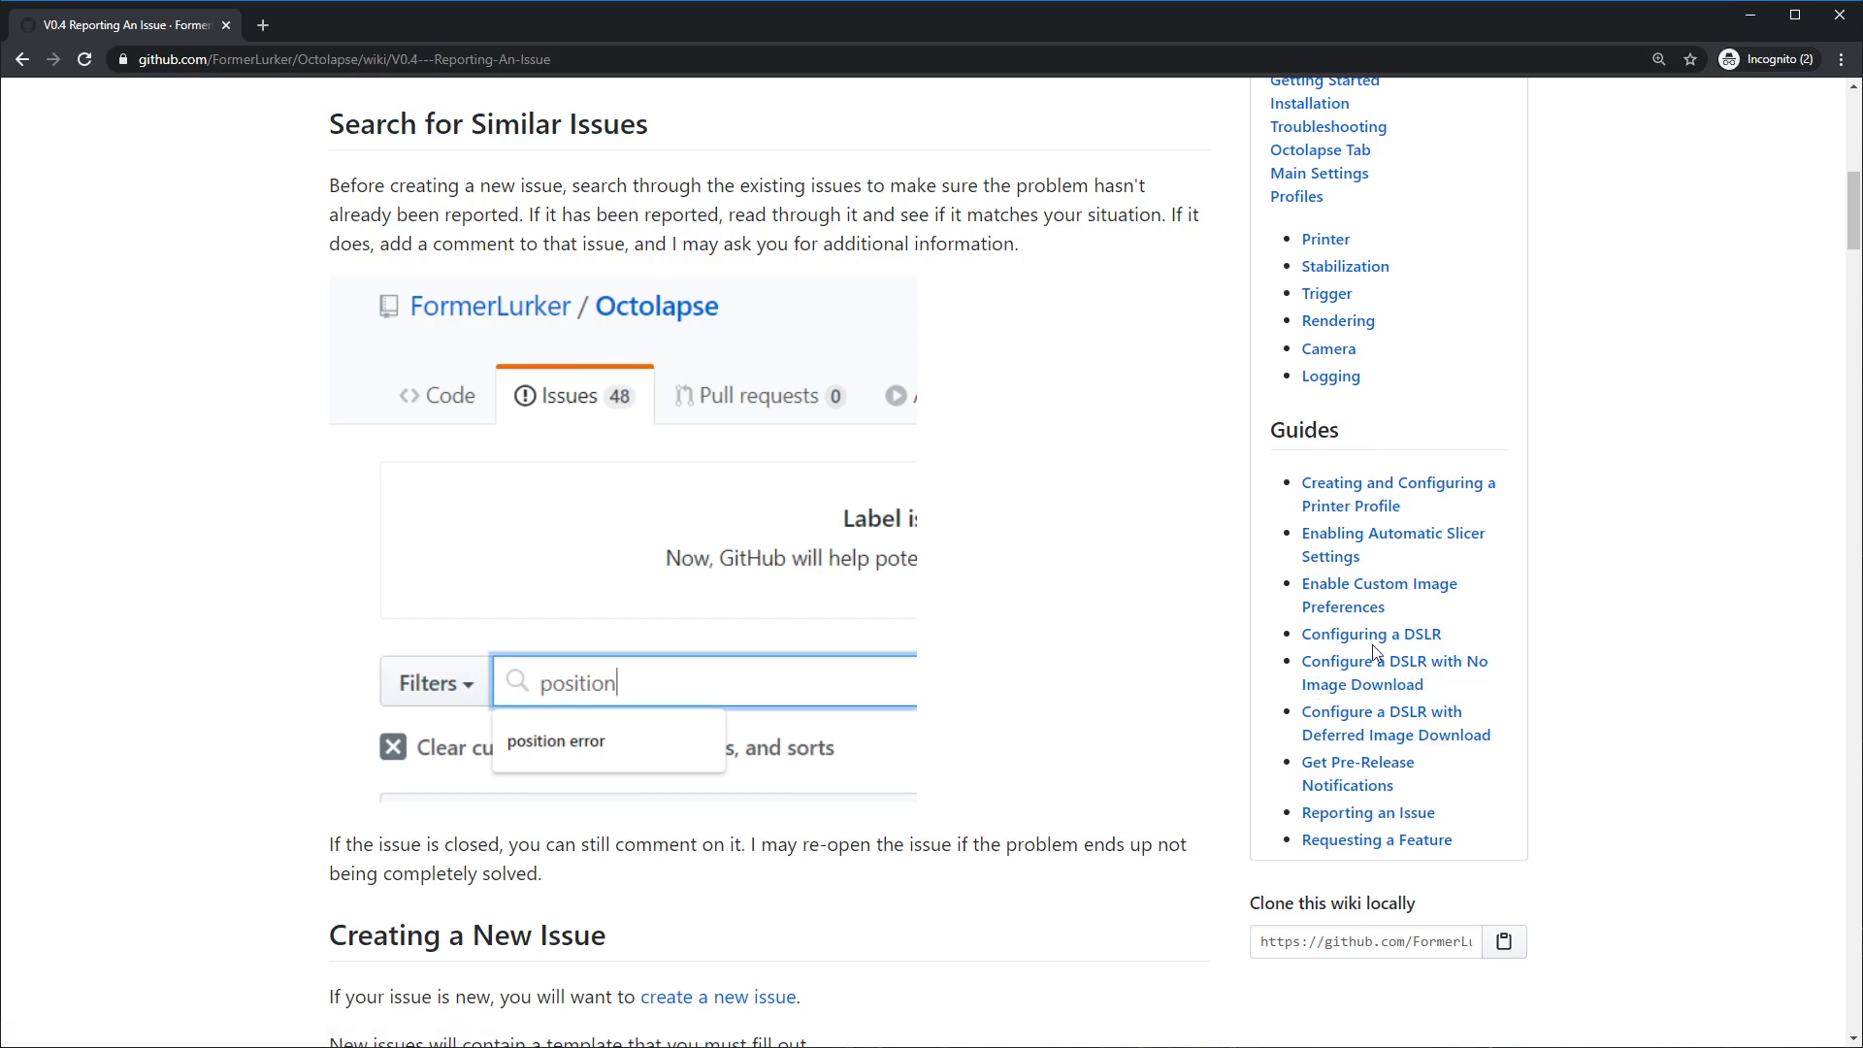
drag(1297, 634, 1507, 739)
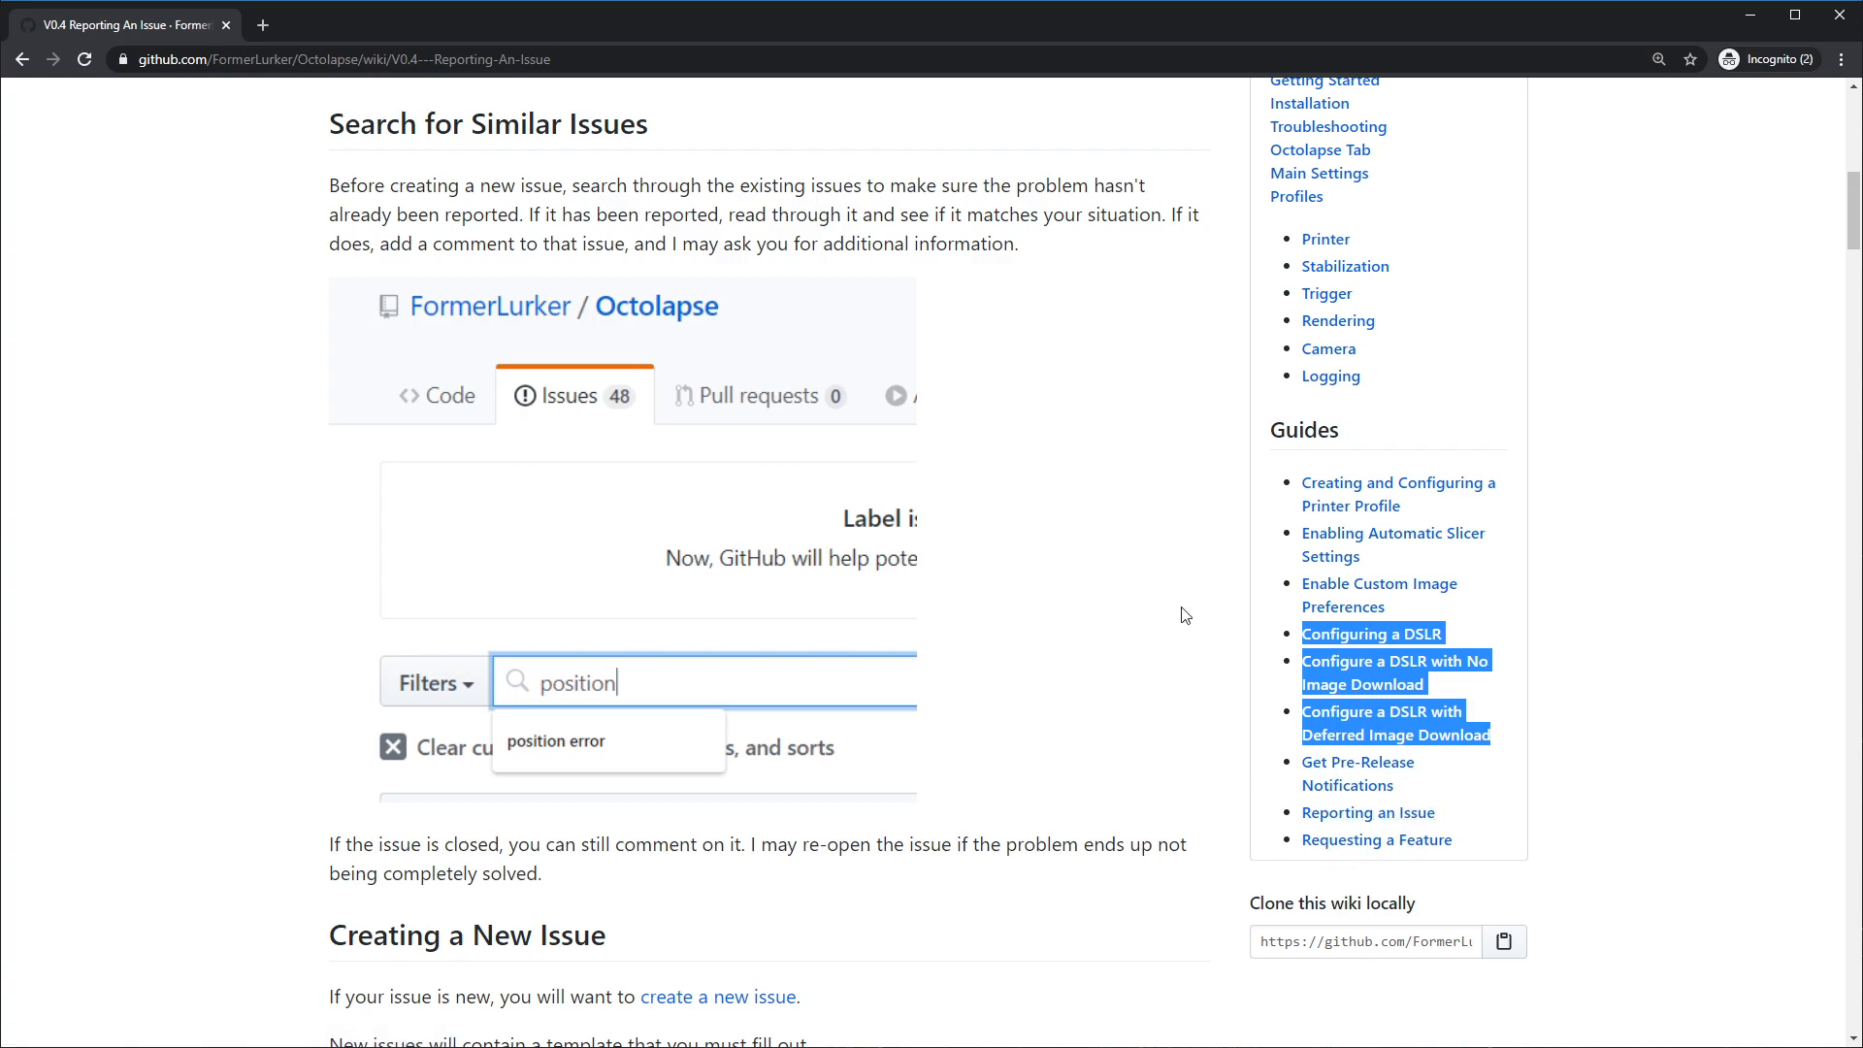
scroll(1220, 629, up, 5)
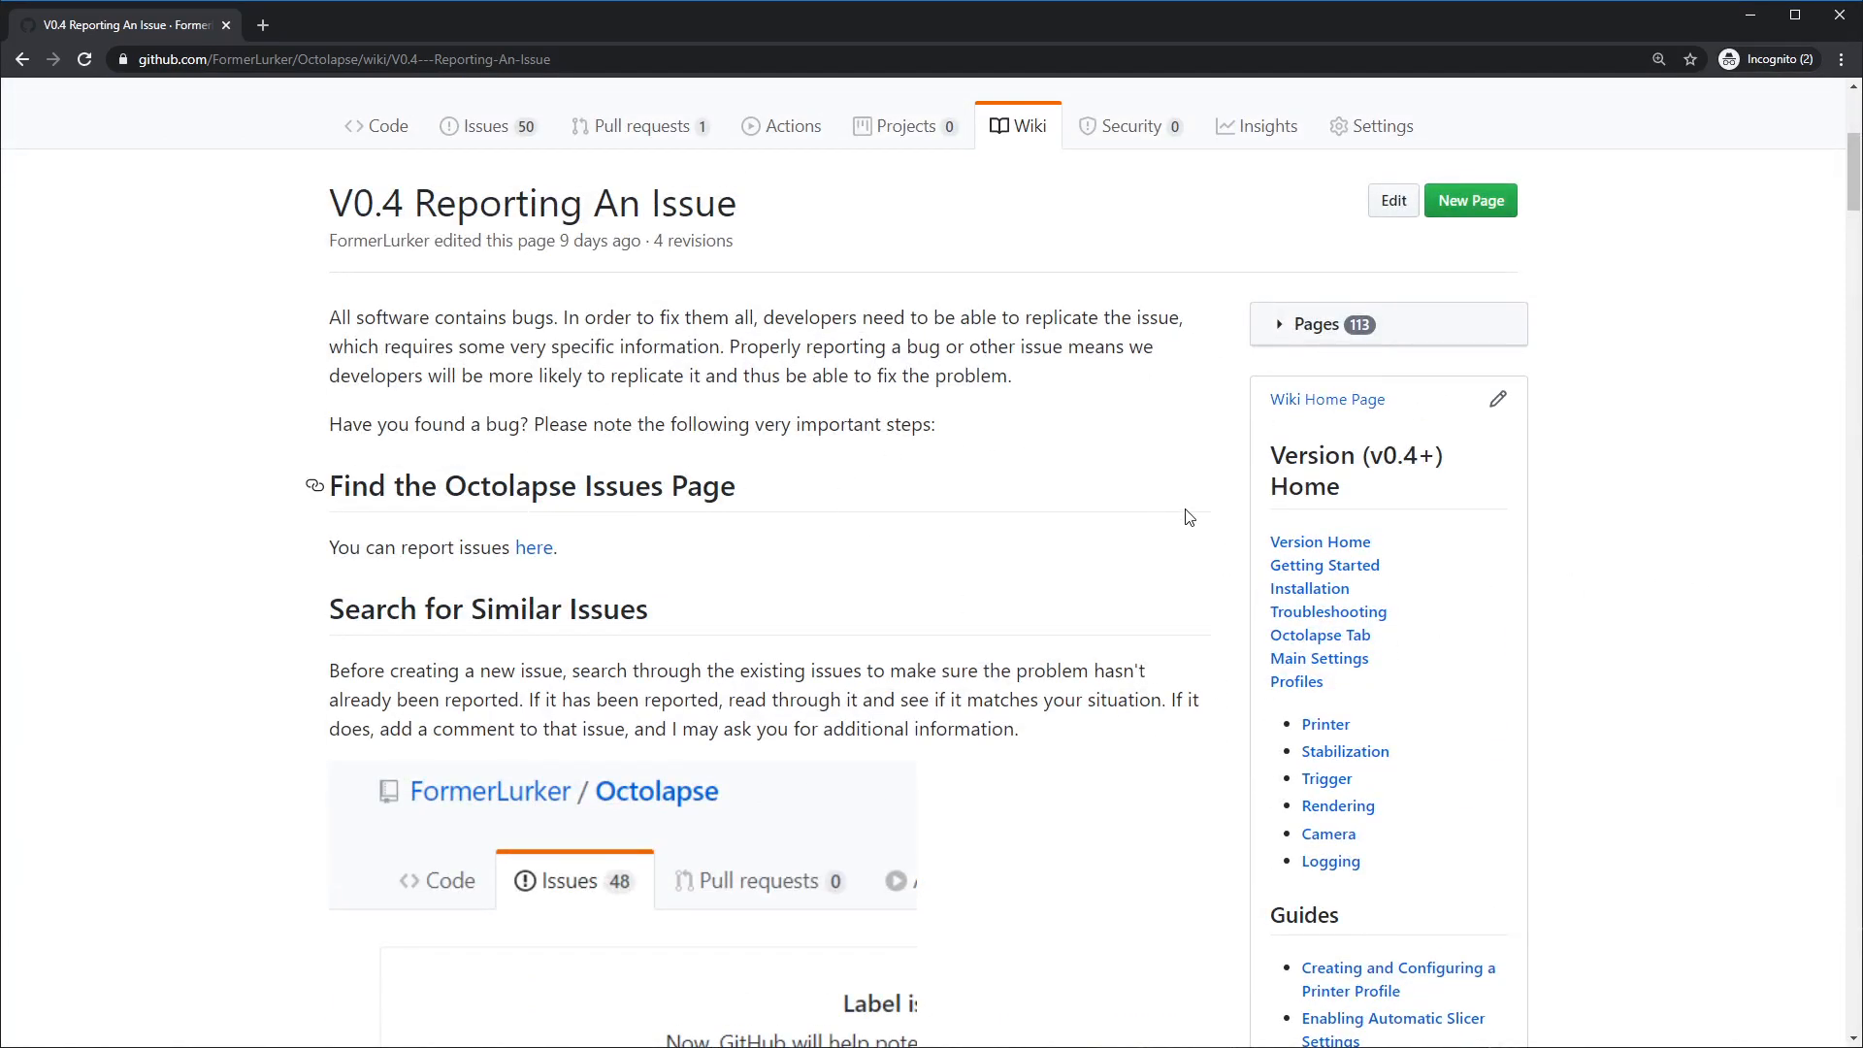